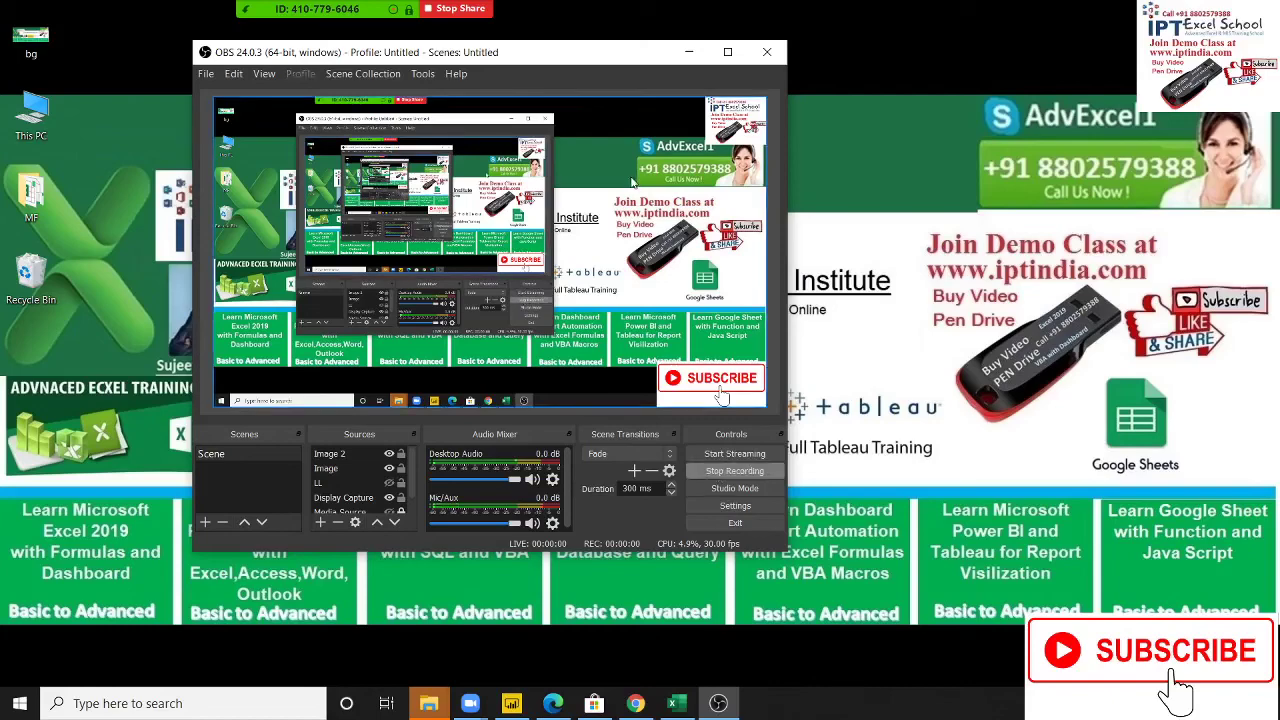
Minimize the OBS recorder and restore the blank Book4 Excel workbook from the taskbar
{"action": "left_click", "coordinate": [690, 55]}
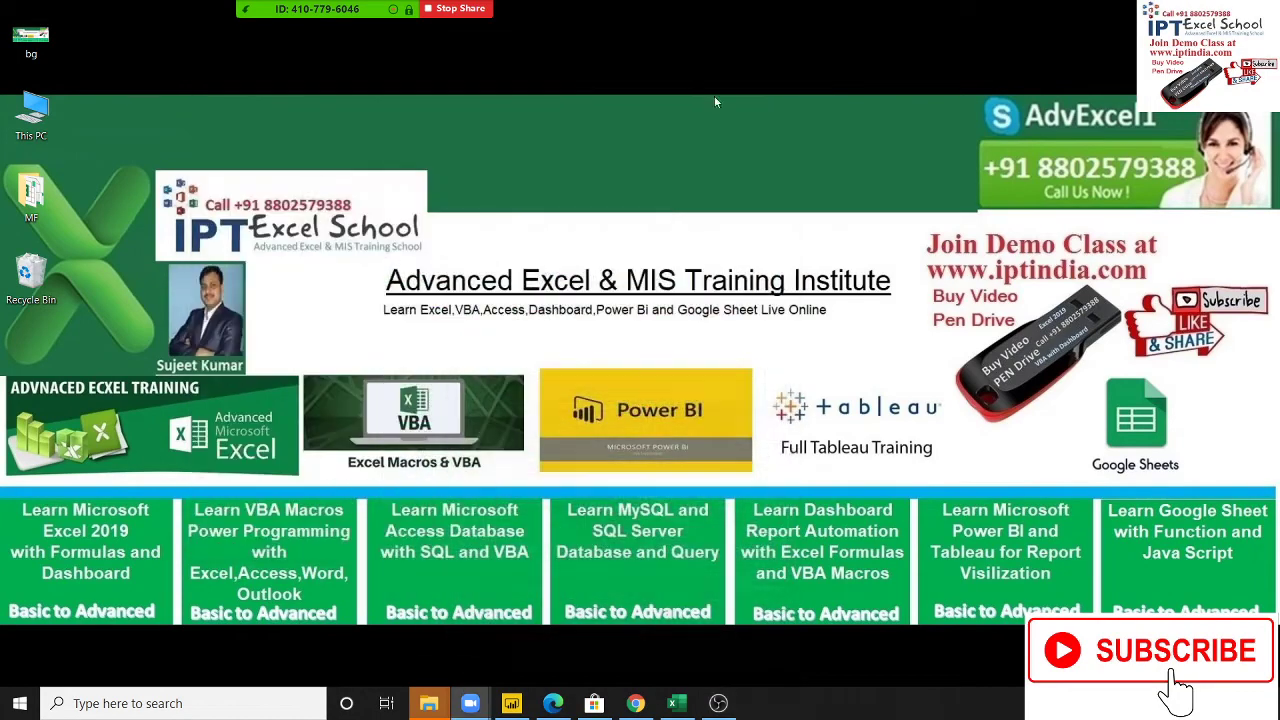
{"action": "left_click", "coordinate": [678, 704]}
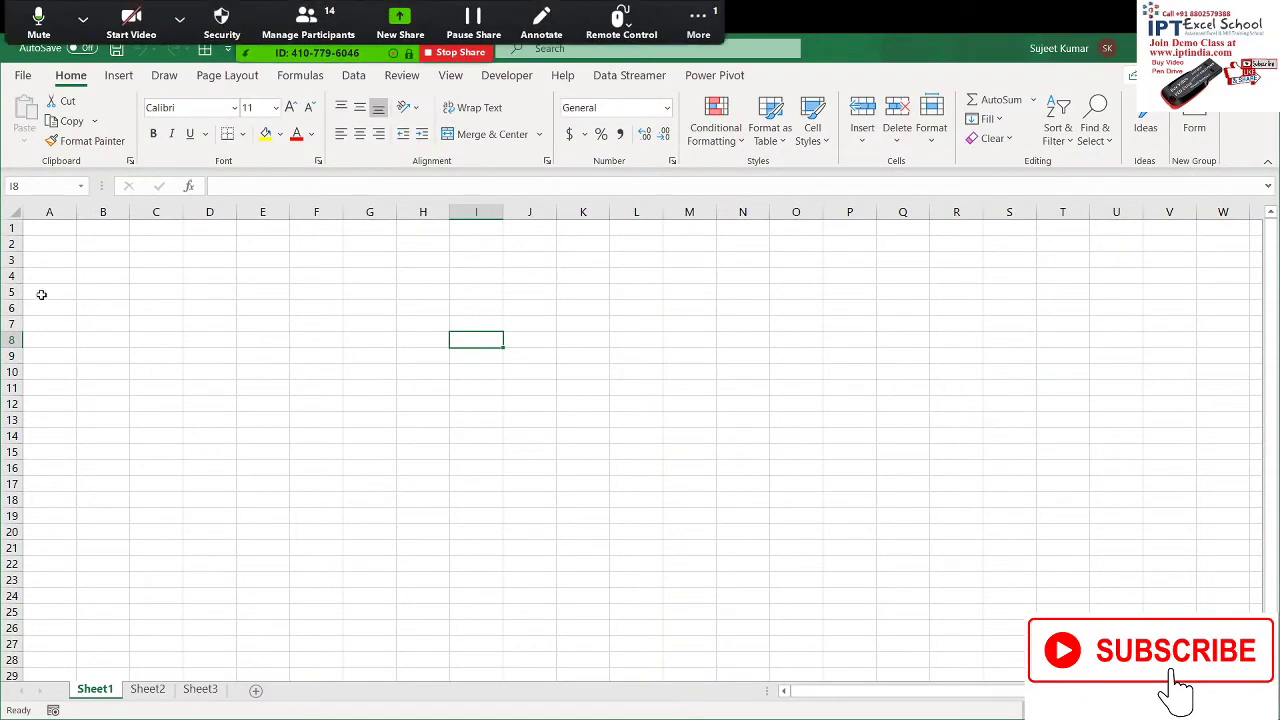
Enter VBA in cell B2
{"action": "left_click", "coordinate": [61, 231]}
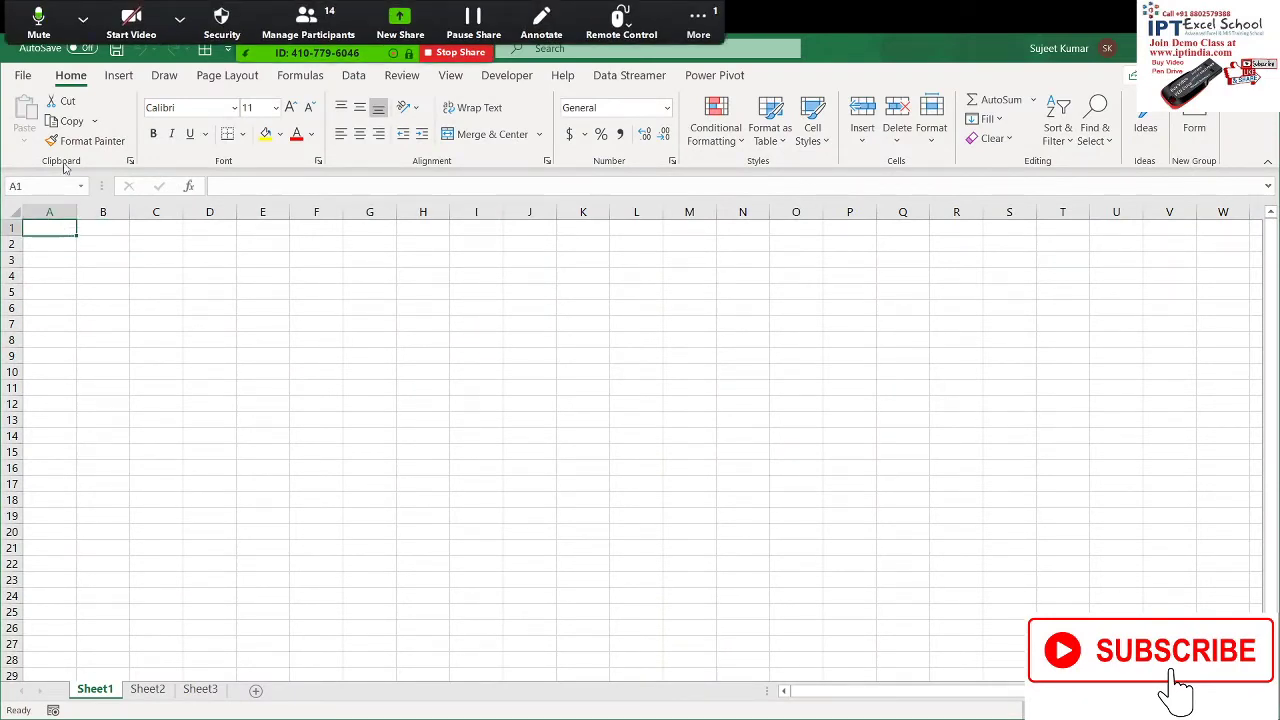
{"action": "left_click", "coordinate": [97, 252]}
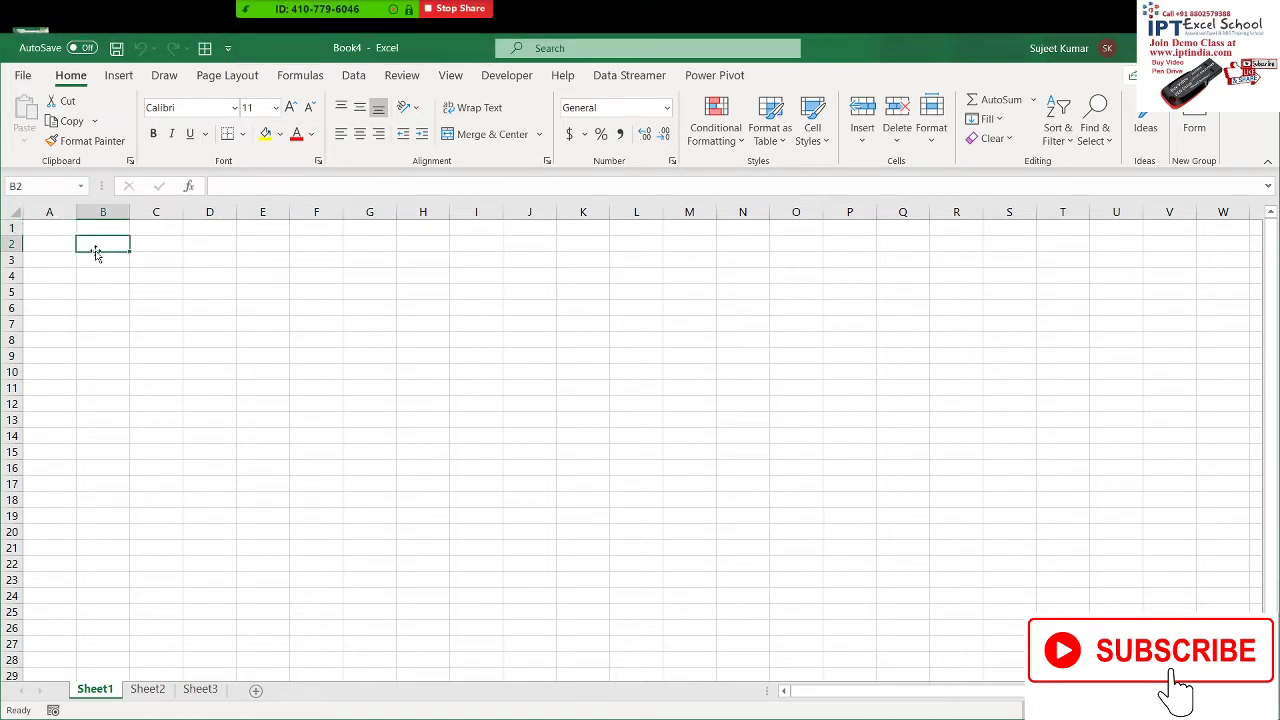
{"action": "type", "text": "VBA"}
{"action": "key", "text": "Return"}
Enter VB6 in cell B3, correcting the AutoComplete suggestion VBA
{"action": "left_click", "coordinate": [98, 248]}
{"action": "key", "text": "Down"}
{"action": "type", "text": "V"}
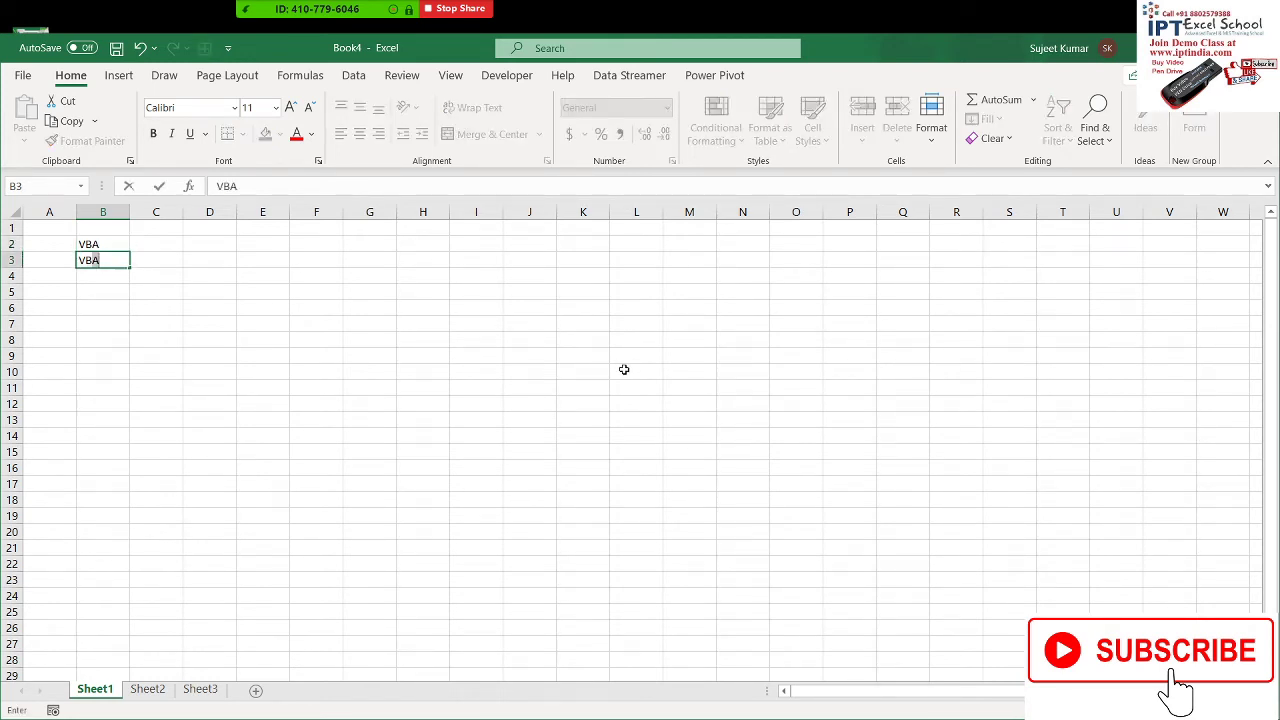
{"action": "key", "text": "Return"}
{"action": "key", "text": "Up"}
{"action": "key", "text": "F2"}
{"action": "key", "text": "BackSpace"}
{"action": "type", "text": "6"}
{"action": "key", "text": "Return"}
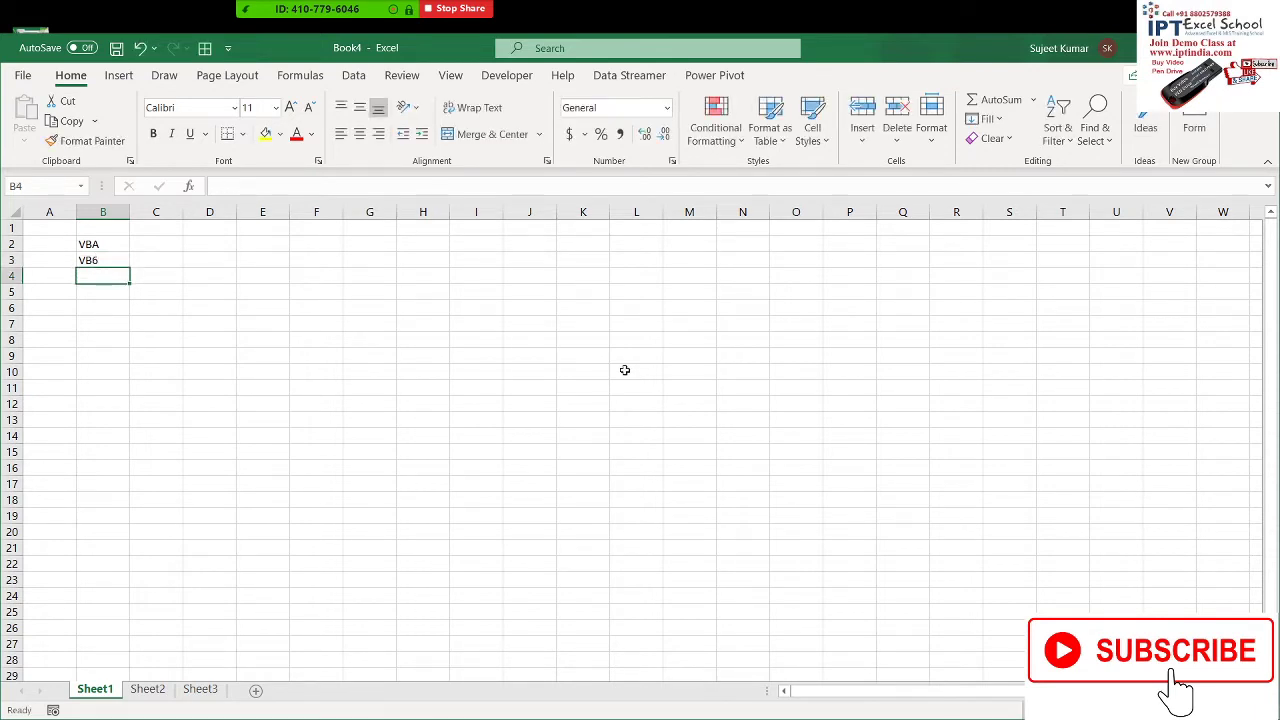
{"action": "key", "text": "Up"}
{"action": "key", "text": "Up"}
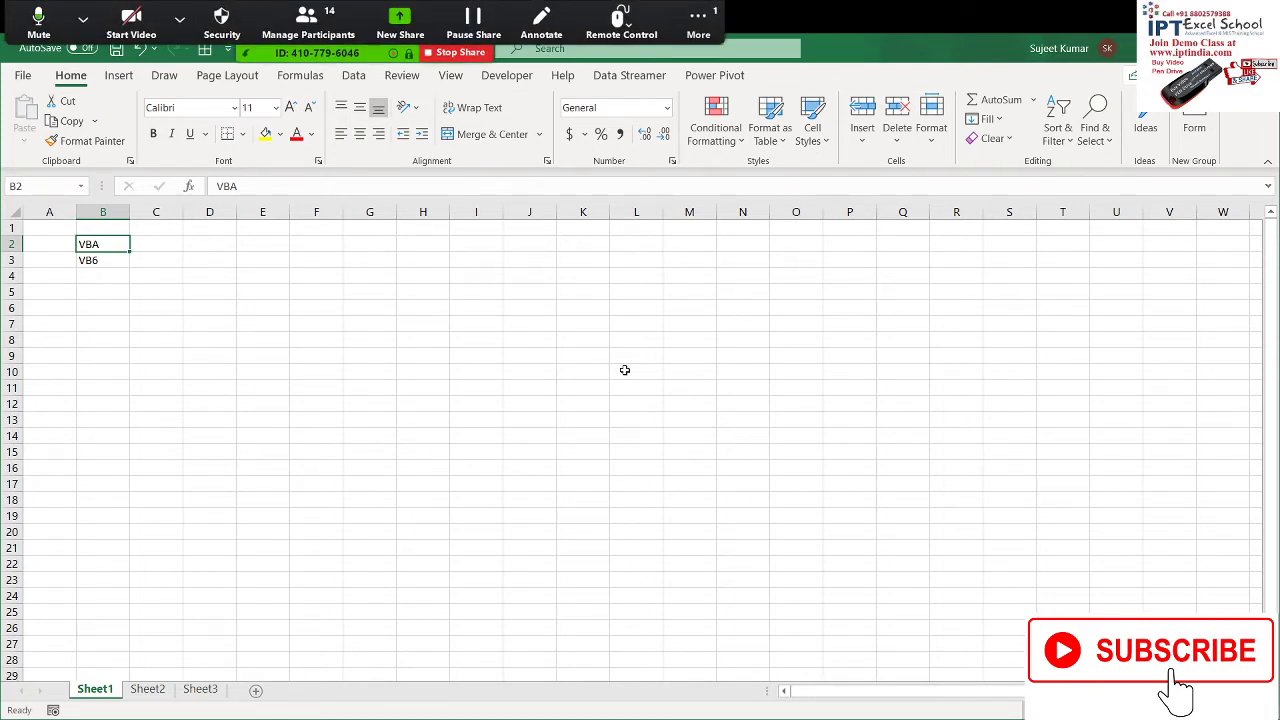
{"action": "key", "text": "Down"}
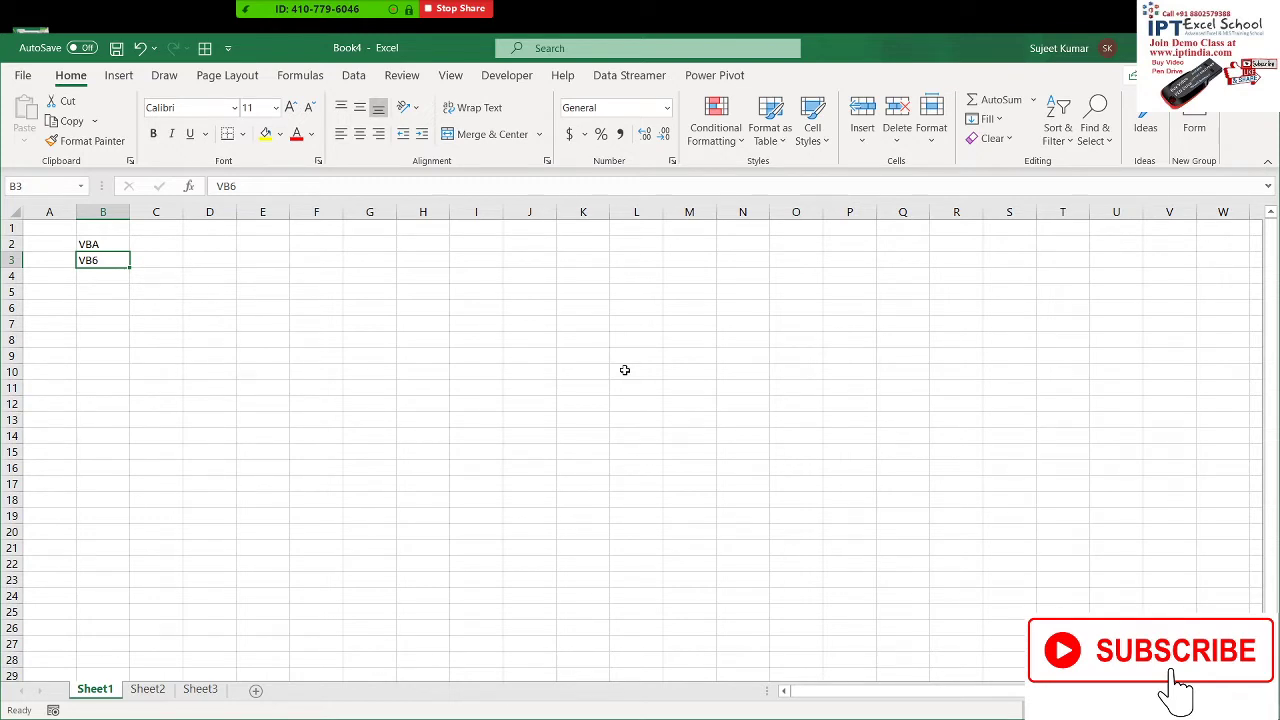
Clear VB6 from B3 and enter Macros in cell C3
{"action": "key", "text": "Delete"}
{"action": "key", "text": "Up"}
{"action": "key", "text": "Right"}
{"action": "key", "text": "Down"}
{"action": "type", "text": "MA"}
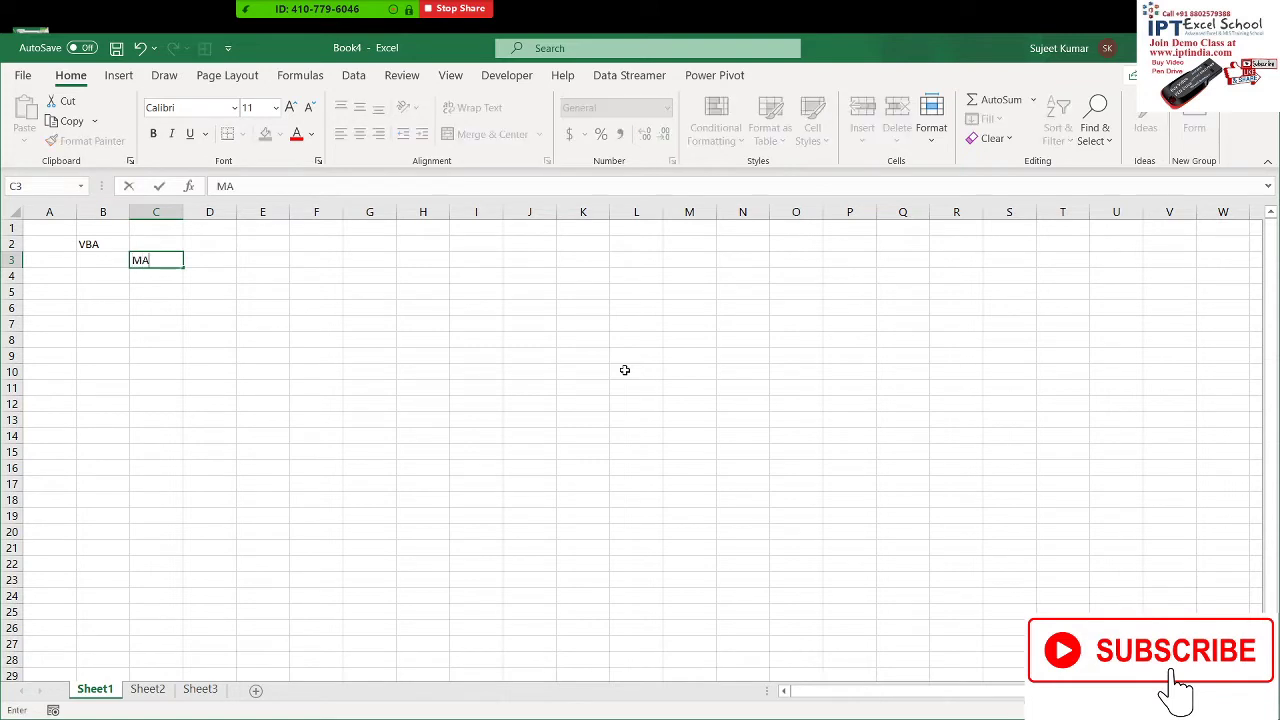
{"action": "type", "text": "cr"}
{"action": "key", "text": "BackSpace"}
{"action": "key", "text": "BackSpace"}
{"action": "key", "text": "BackSpace"}
{"action": "type", "text": "a"}
{"action": "type", "text": "cros"}
{"action": "key", "text": "Return"}
Enter Function in C6 and Userform in C9
{"action": "key", "text": "Up"}
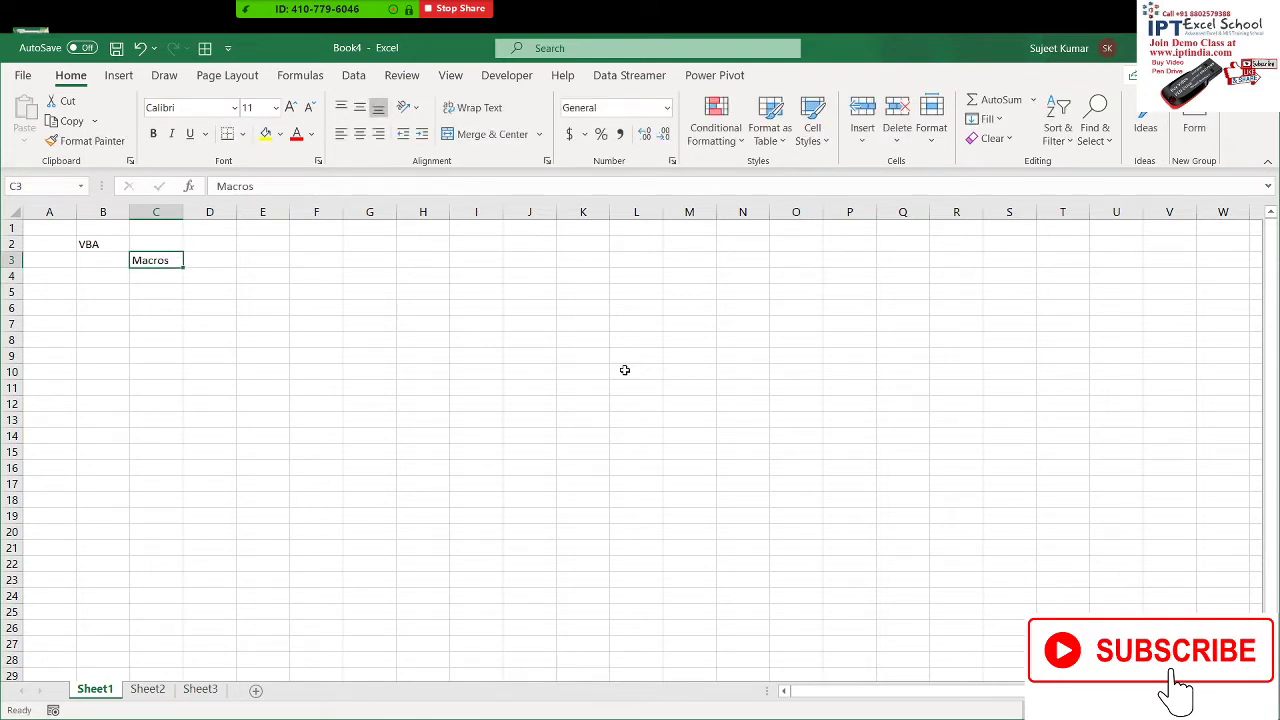
{"action": "key", "text": "Down"}
{"action": "key", "text": "Down"}
{"action": "key", "text": "Down"}
{"action": "type", "text": "Func"}
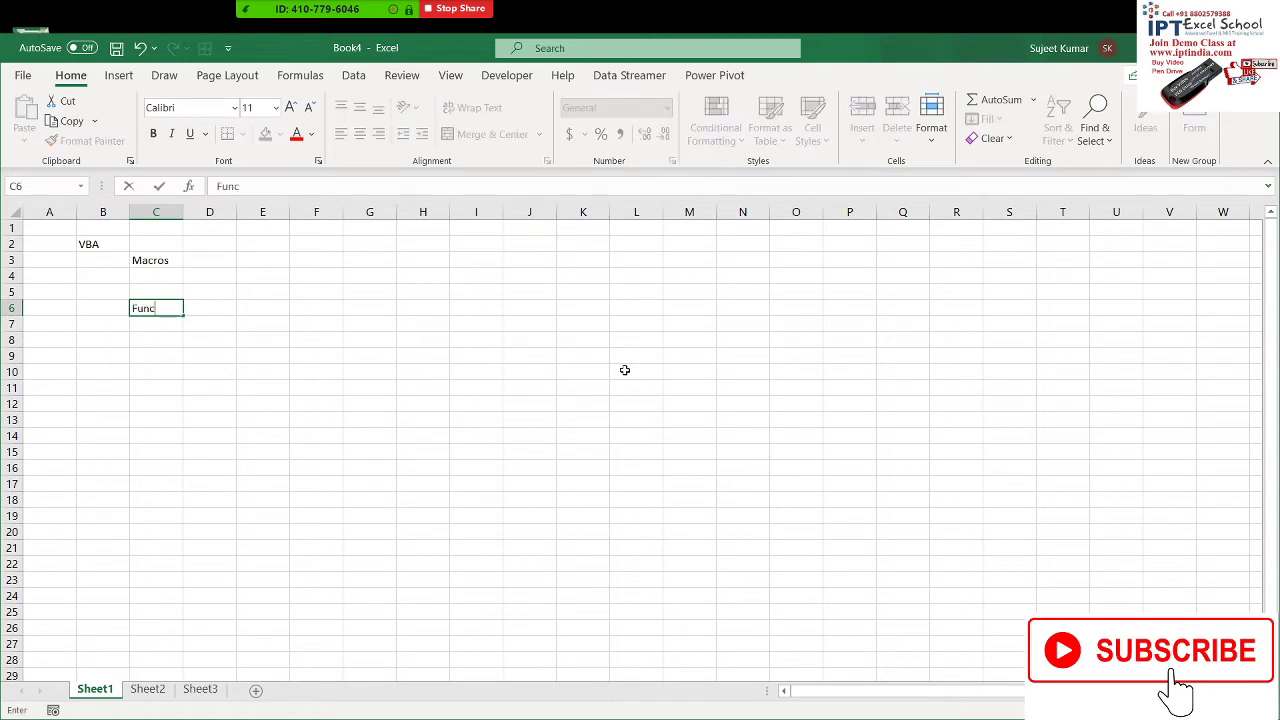
{"action": "type", "text": "tion"}
{"action": "key", "text": "Return"}
{"action": "key", "text": "Down"}
{"action": "key", "text": "Down"}
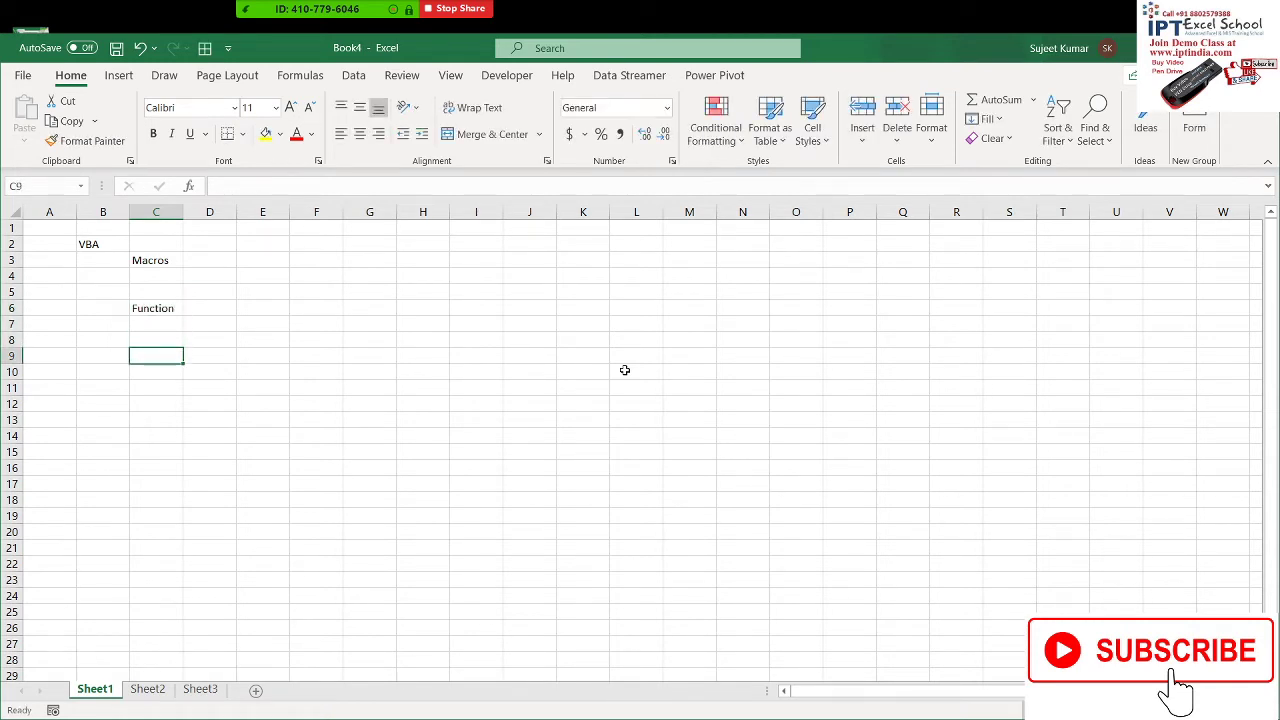
{"action": "type", "text": "Use"}
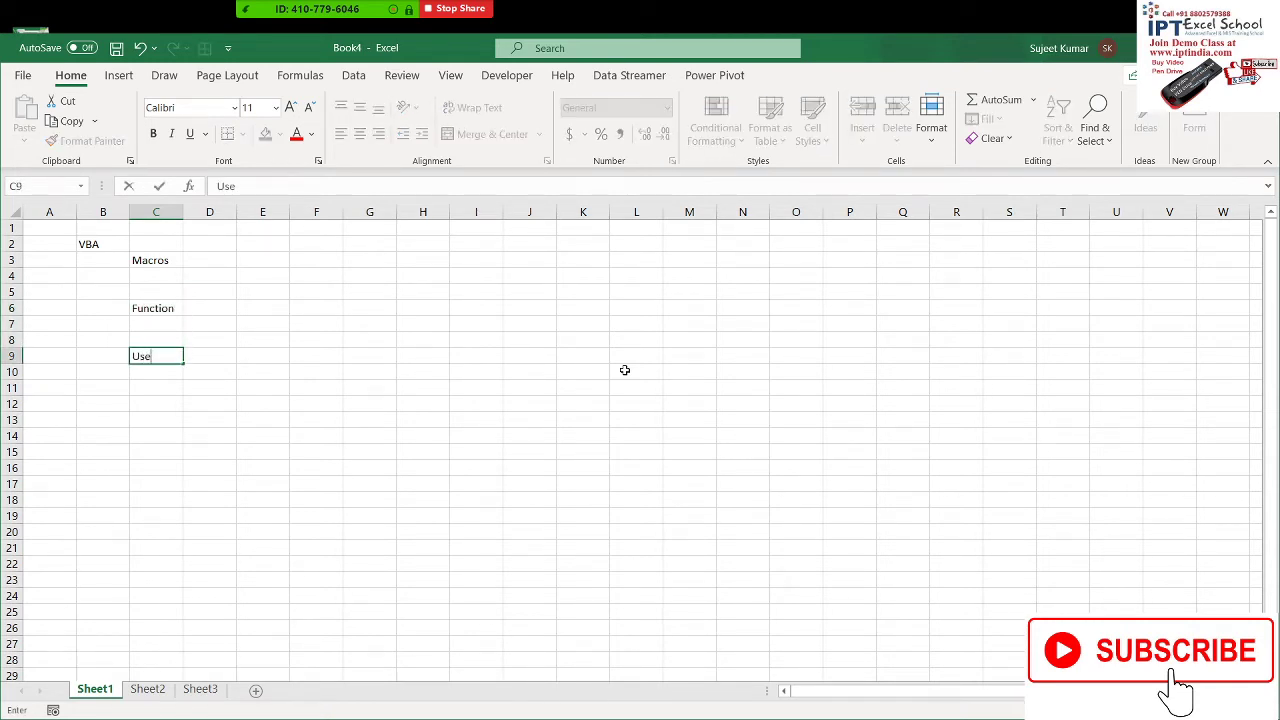
{"action": "type", "text": "r"}
{"action": "type", "text": "form"}
{"action": "key", "text": "Return"}
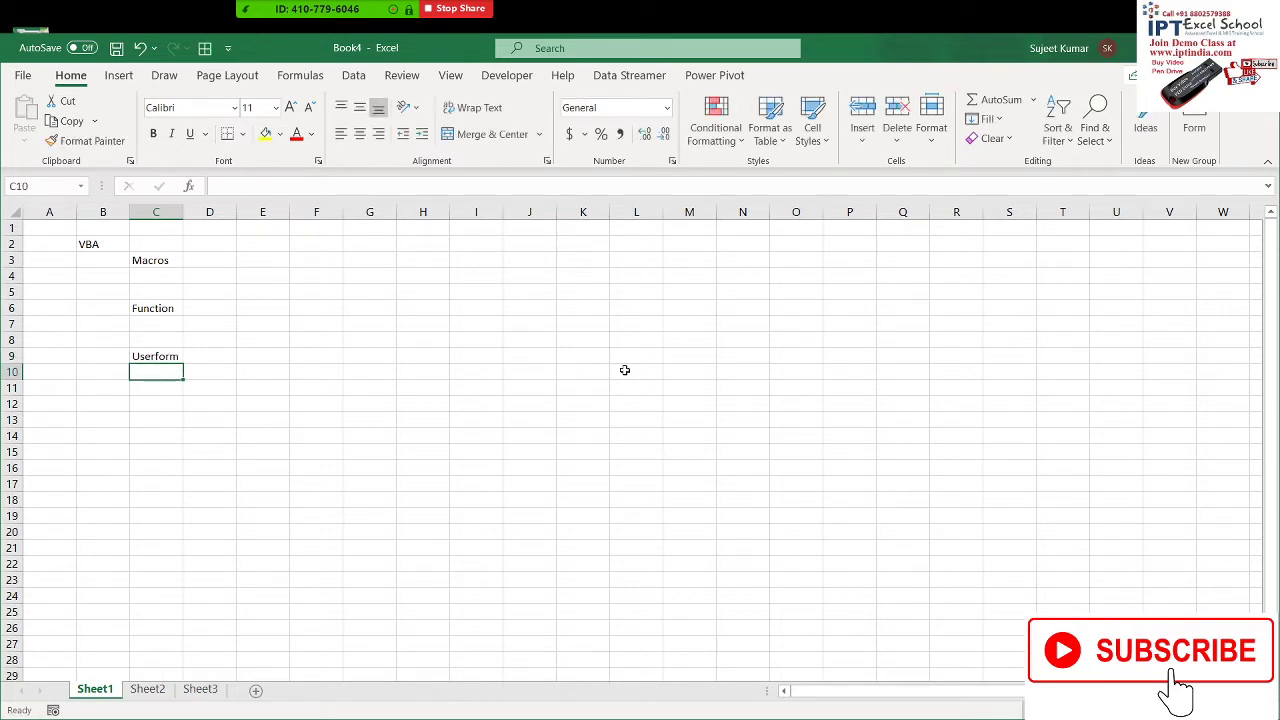
{"action": "key", "text": "Up"}
{"action": "key", "text": "Up"}
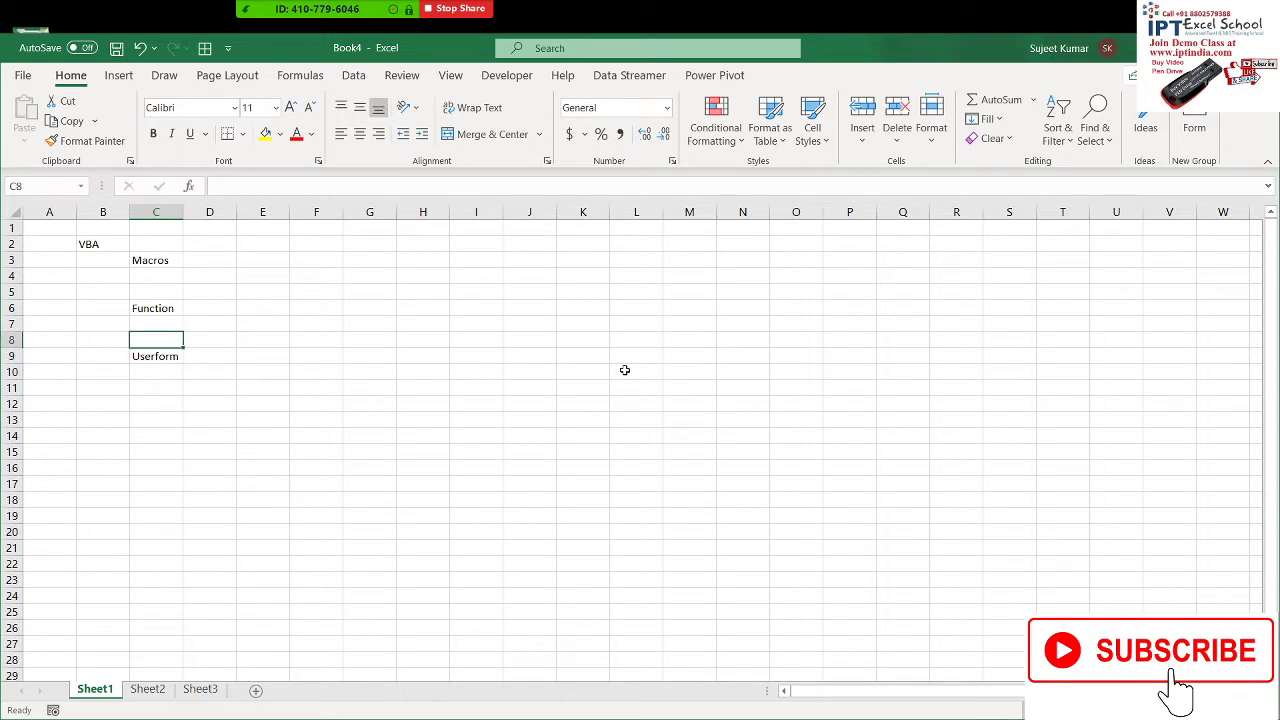
{"action": "key", "text": "Up"}
{"action": "key", "text": "Up"}
{"action": "key", "text": "Up"}
{"action": "key", "text": "Up"}
{"action": "key", "text": "Up"}
{"action": "key", "text": "Right"}
{"action": "key", "text": "Right"}
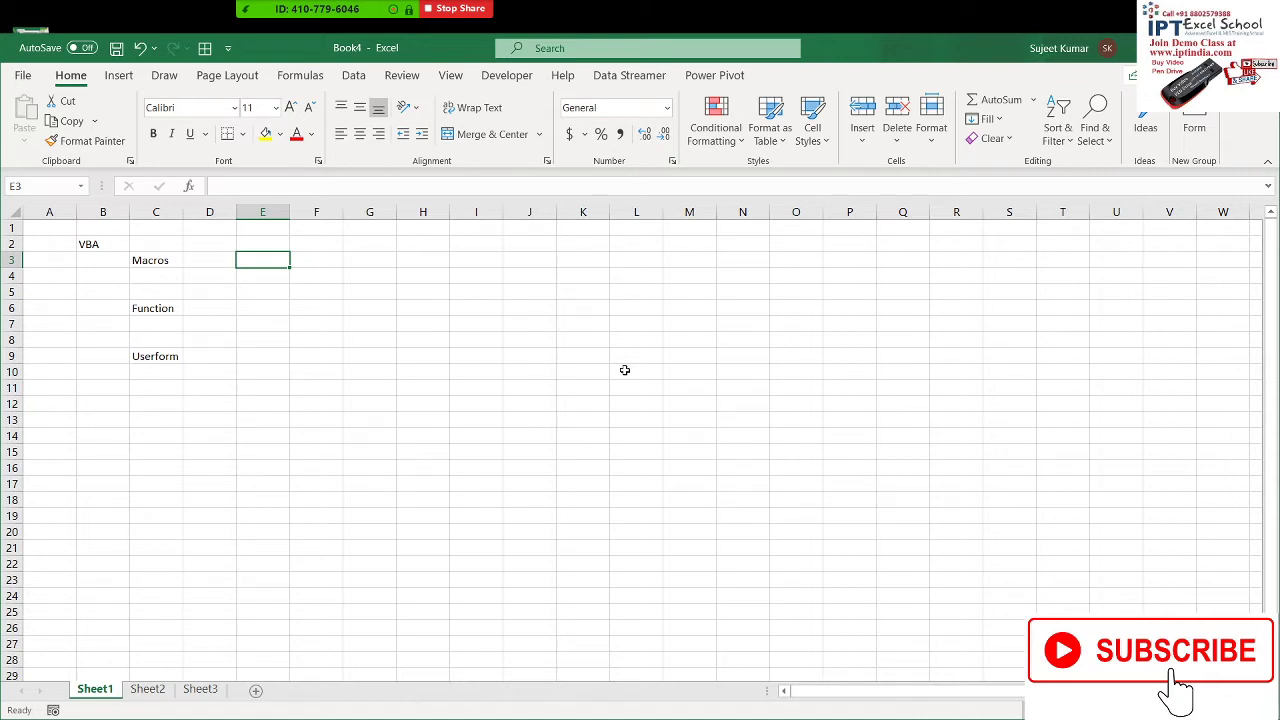
Open the Data workbook from the Recent files list
{"action": "left_click", "coordinate": [22, 76]}
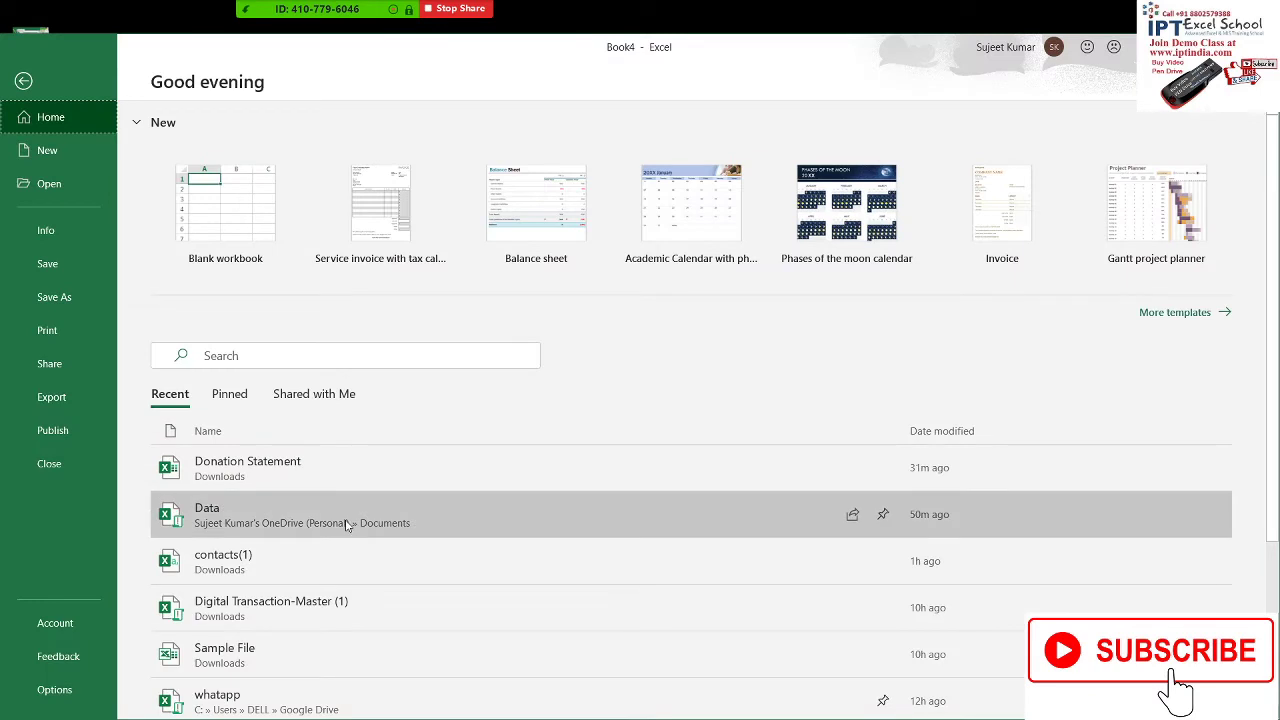
{"action": "scroll", "coordinate": [346, 525], "scroll_direction": "down", "scroll_amount": 1}
{"action": "scroll", "coordinate": [371, 560], "scroll_direction": "down", "scroll_amount": 2}
{"action": "scroll", "coordinate": [371, 565], "scroll_direction": "down", "scroll_amount": 2}
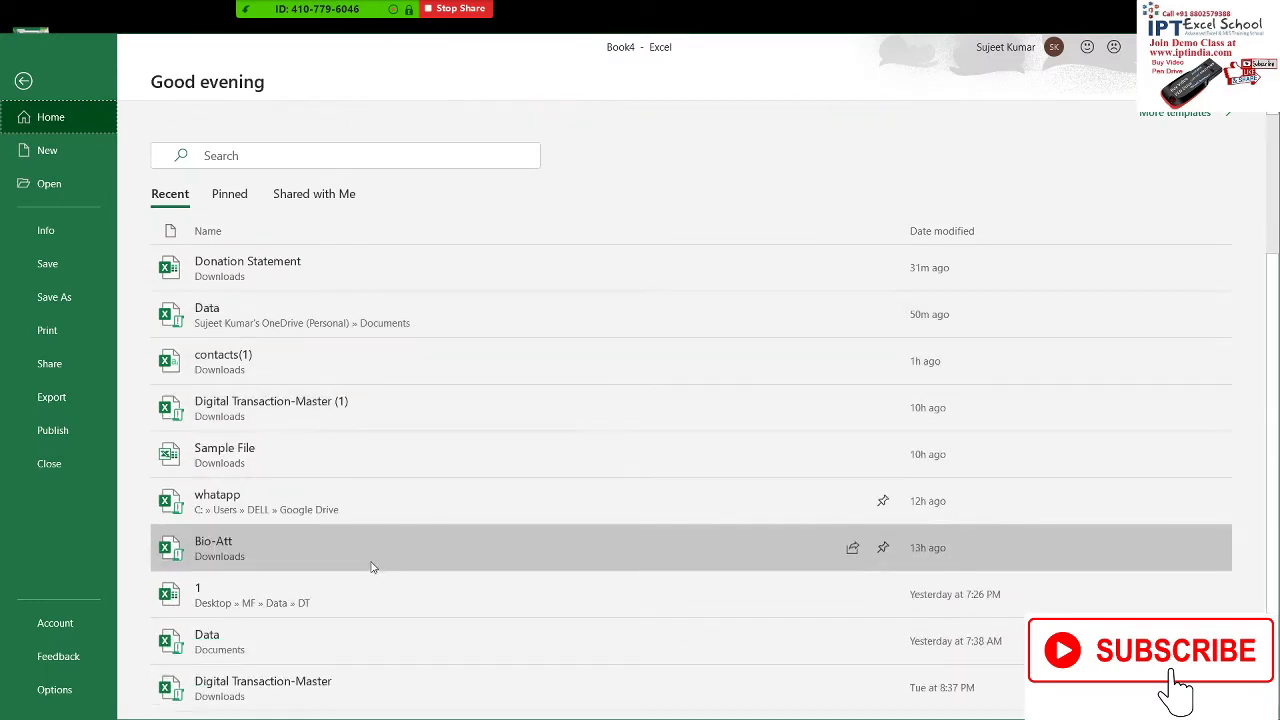
{"action": "scroll", "coordinate": [378, 565], "scroll_direction": "down", "scroll_amount": 1}
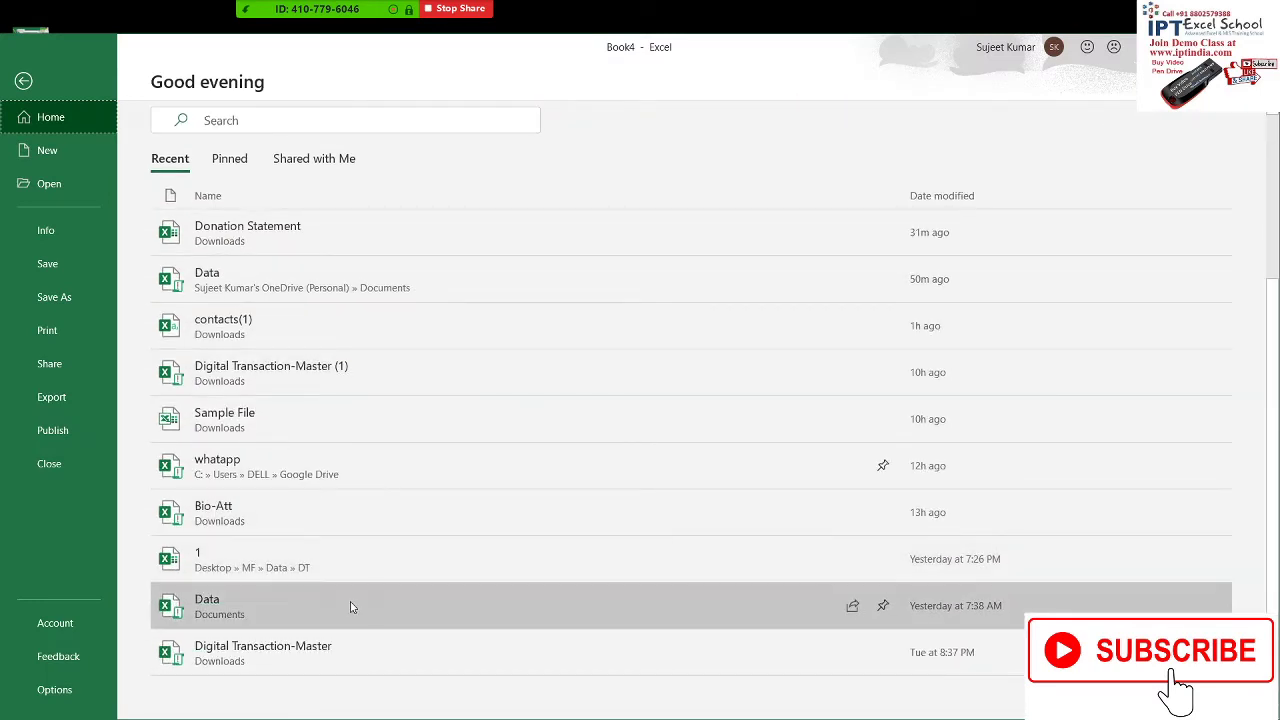
{"action": "left_click", "coordinate": [353, 606]}
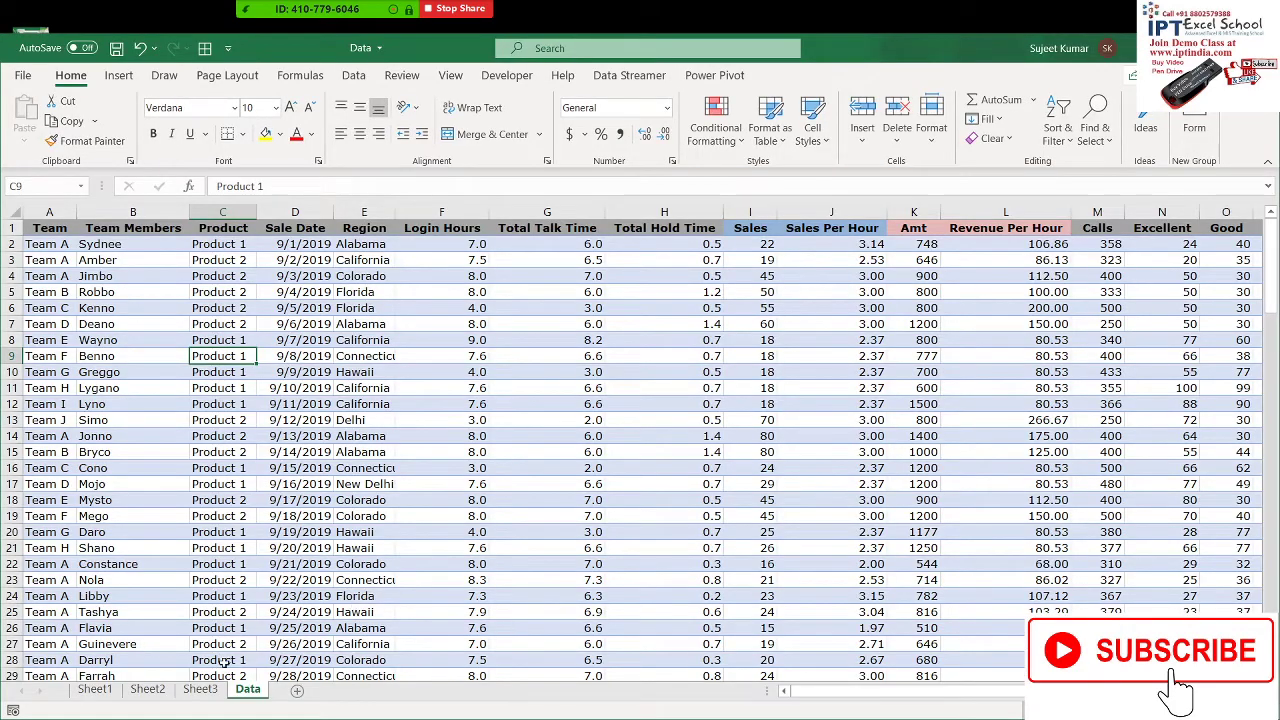
Look over the pivot table sheet and the Data sheet, then switch back to Book4
{"action": "left_click", "coordinate": [203, 689]}
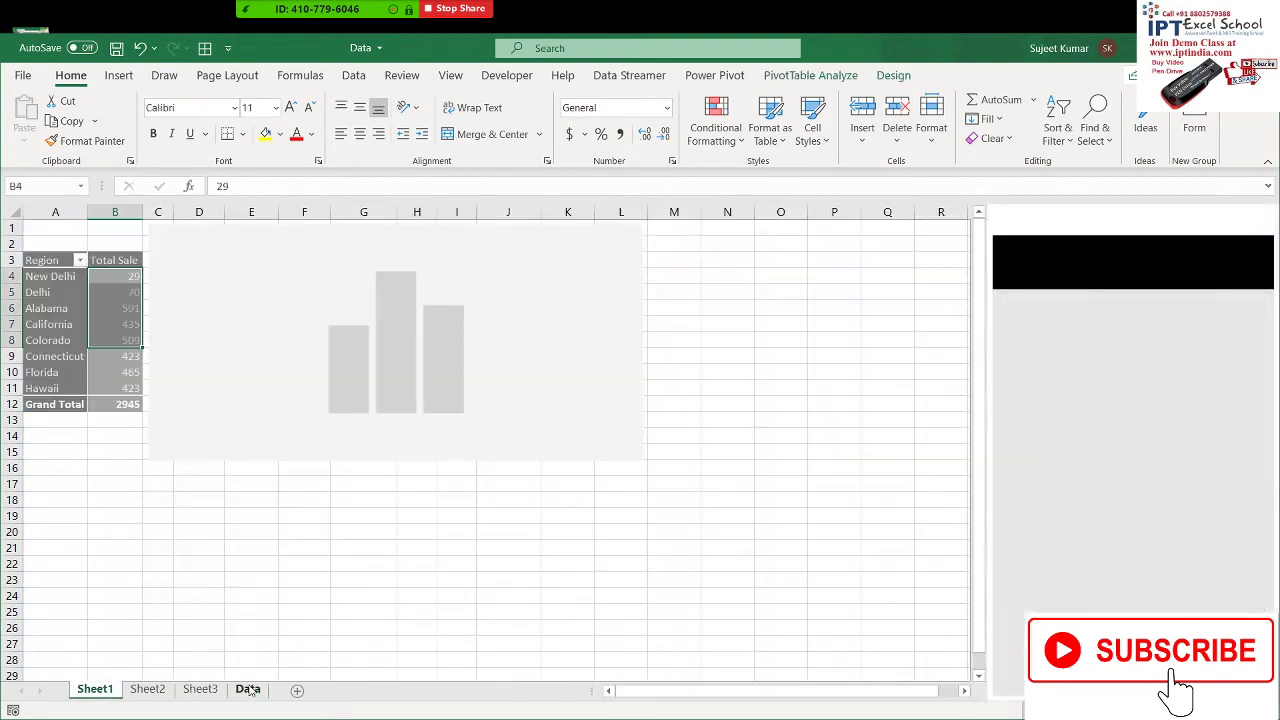
{"action": "left_click", "coordinate": [247, 689]}
{"action": "left_click", "coordinate": [83, 229]}
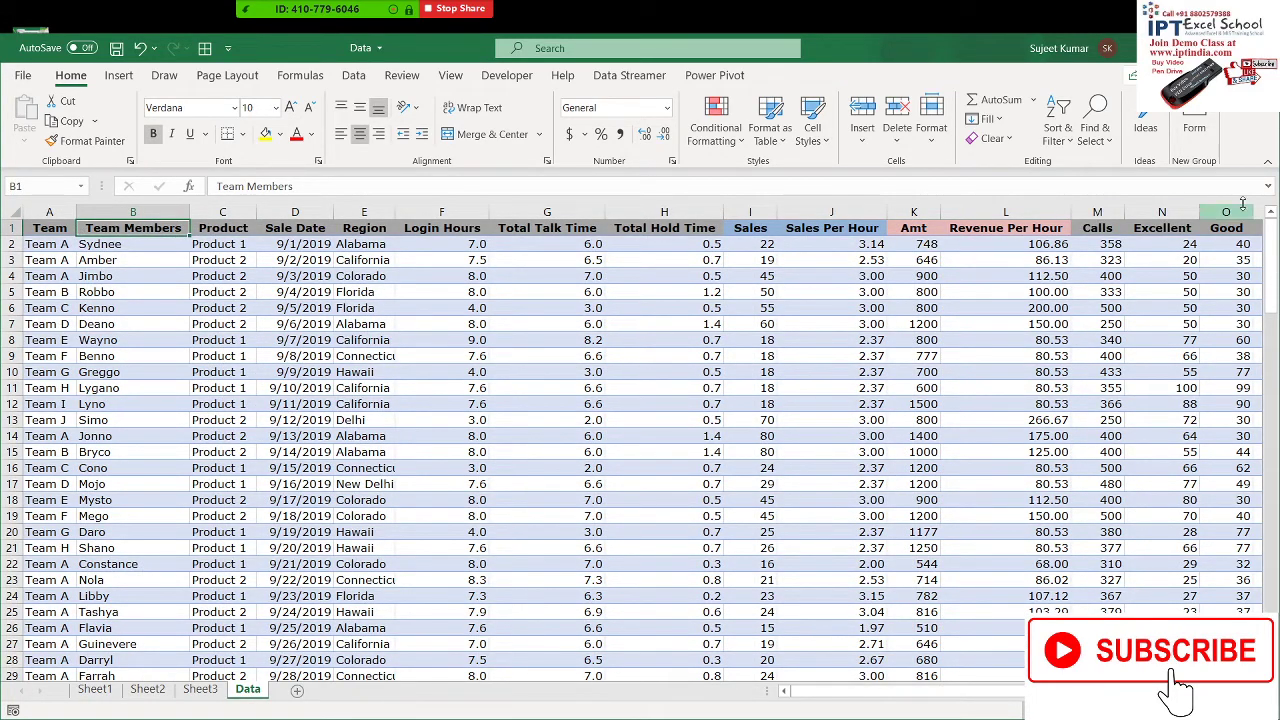
{"action": "key", "text": "alt+Tab"}
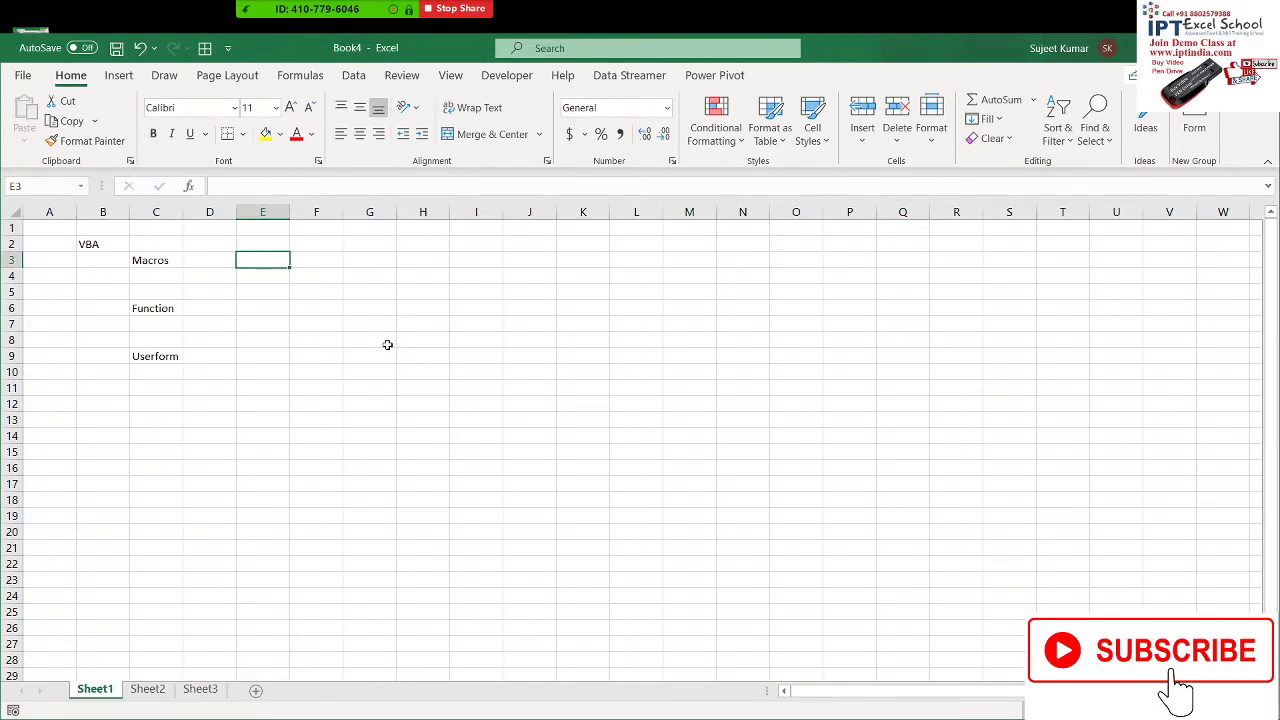
Open the Visual Basic Editor from the Developer tab, cancelling the Macro dialog first
{"action": "left_click", "coordinate": [505, 75]}
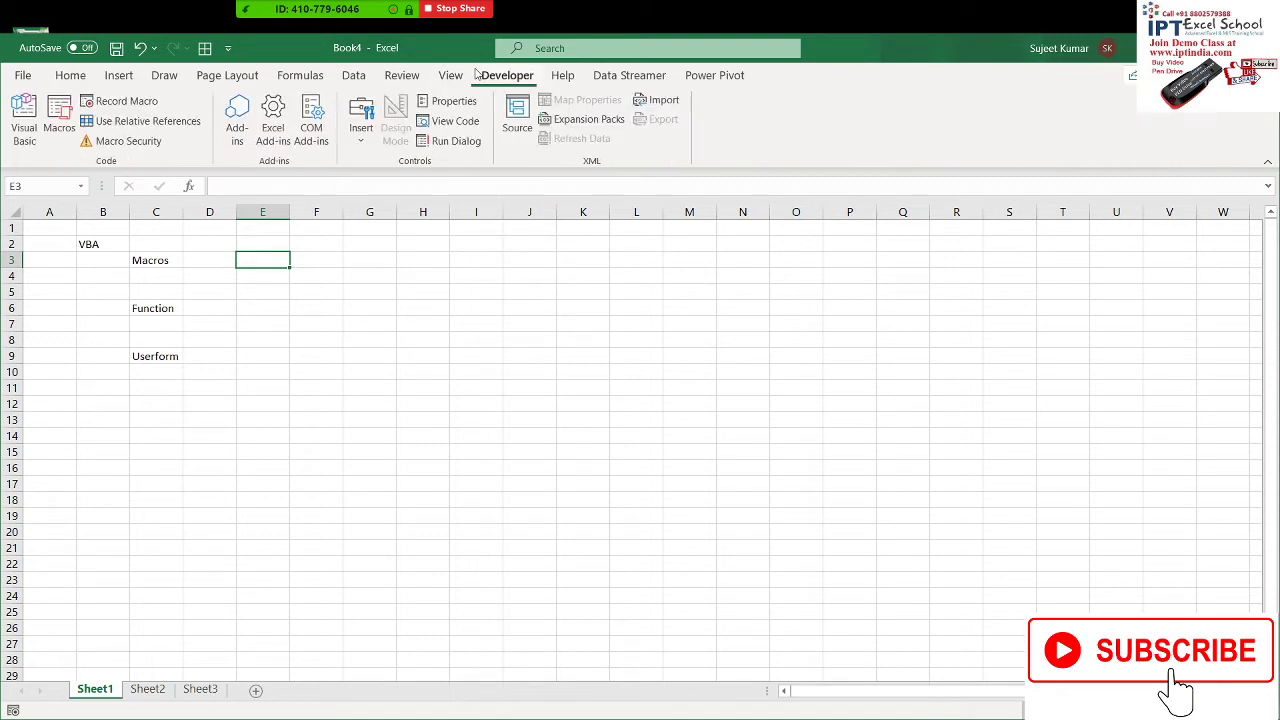
{"action": "left_click", "coordinate": [55, 114]}
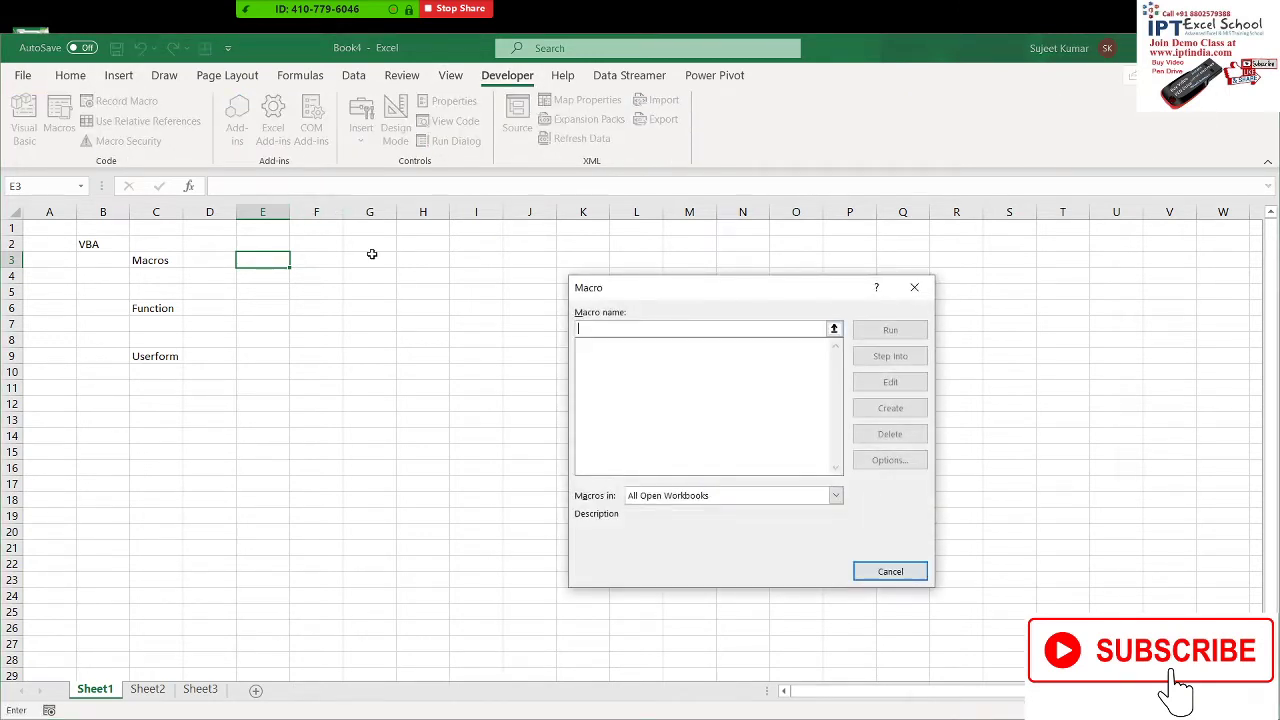
{"action": "key", "text": "Escape"}
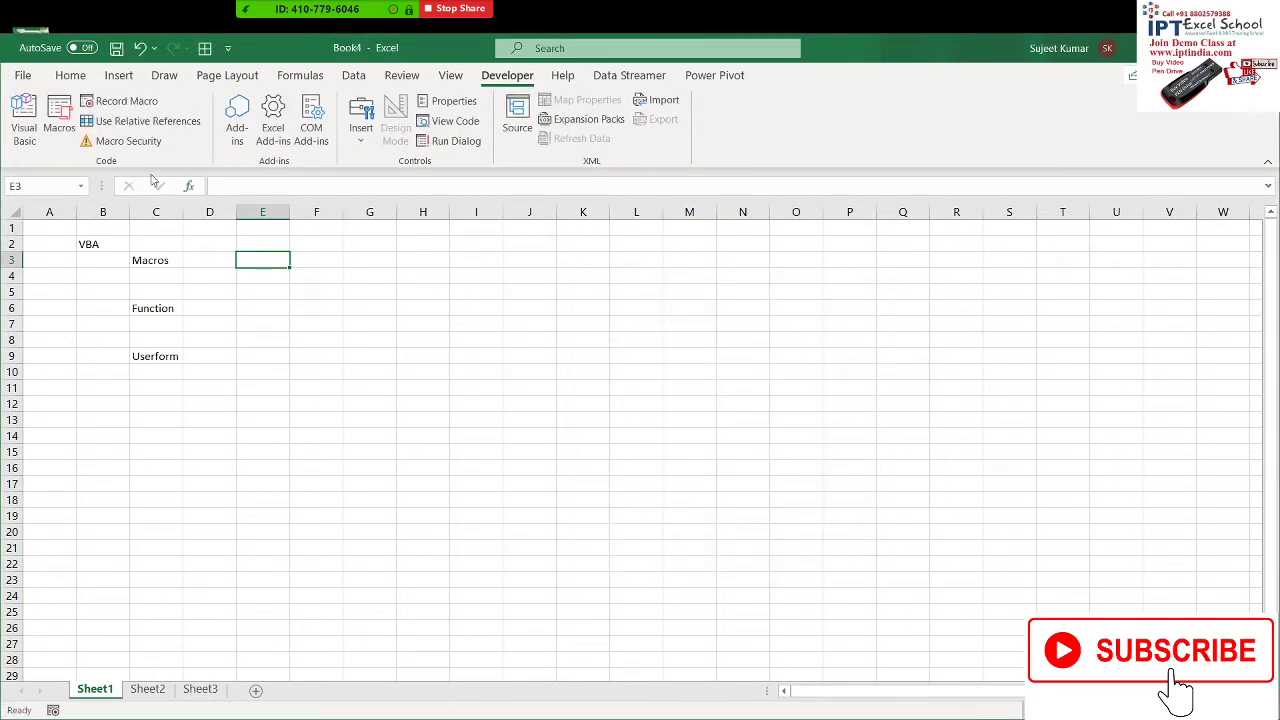
{"action": "left_click", "coordinate": [24, 120]}
Admit the waiting attendee to the Zoom meeting without making them host
{"action": "left_click", "coordinate": [310, 20]}
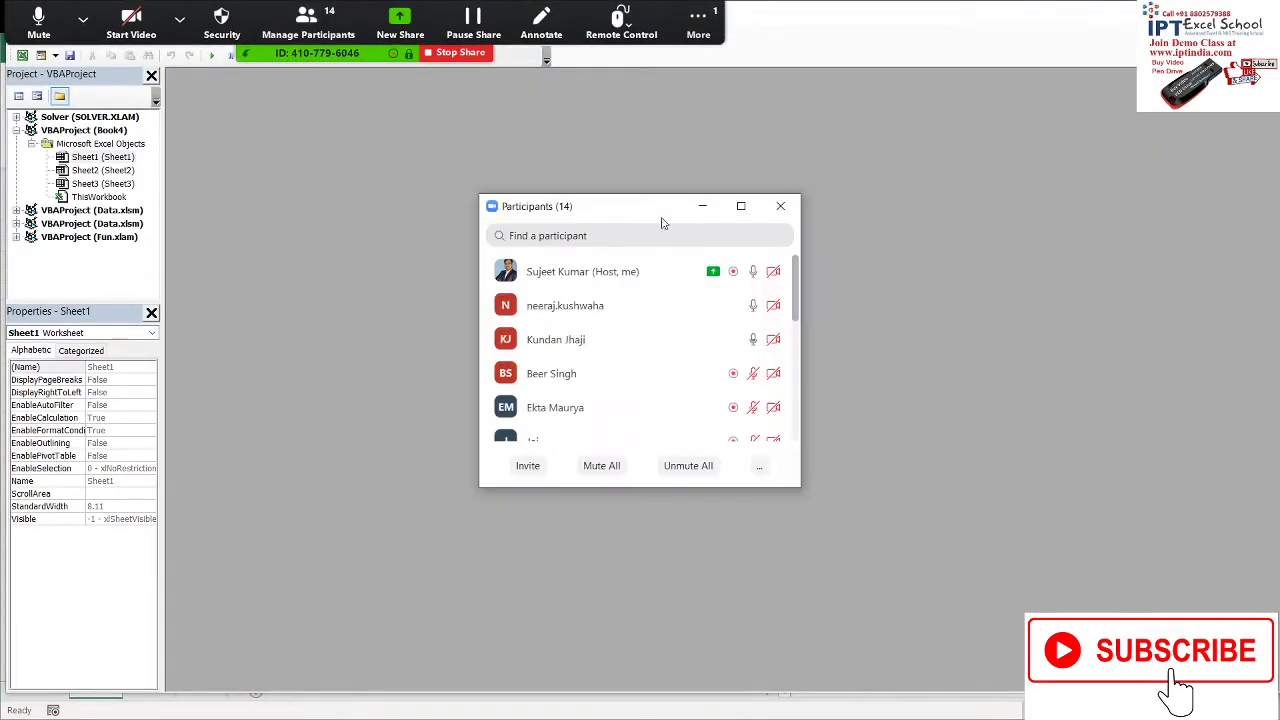
{"action": "left_click", "coordinate": [757, 342]}
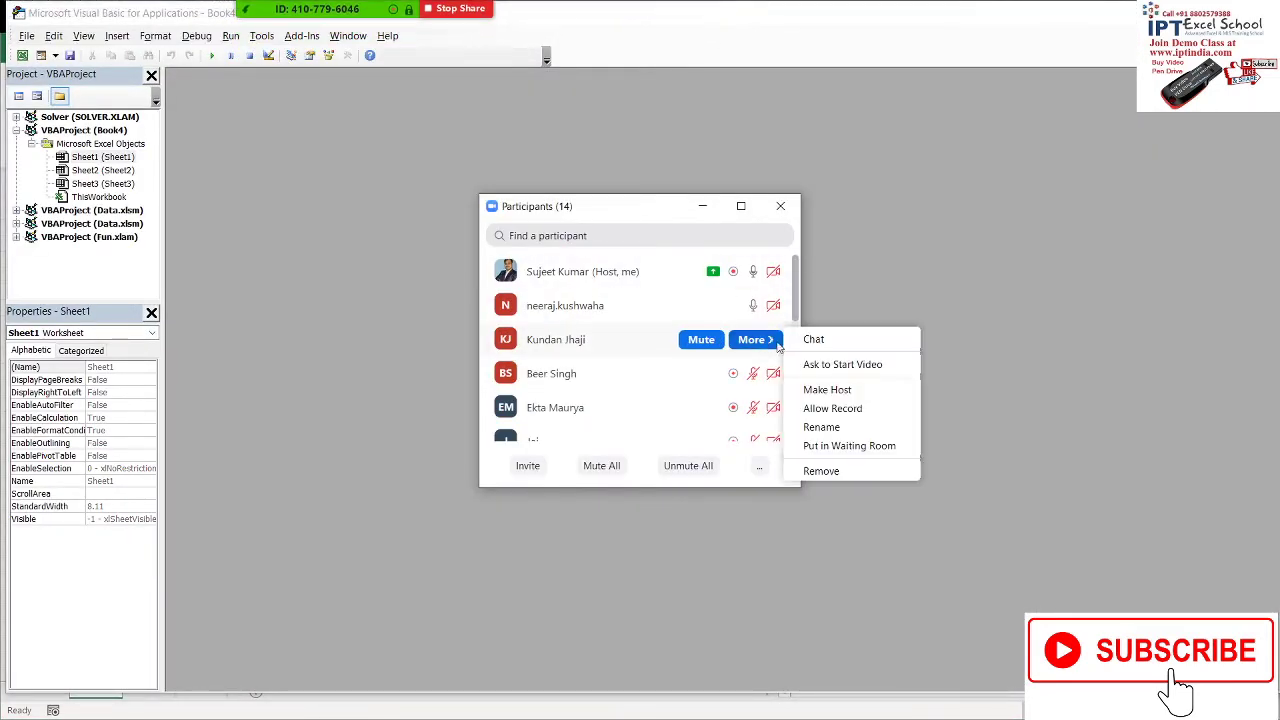
{"action": "left_click", "coordinate": [826, 390]}
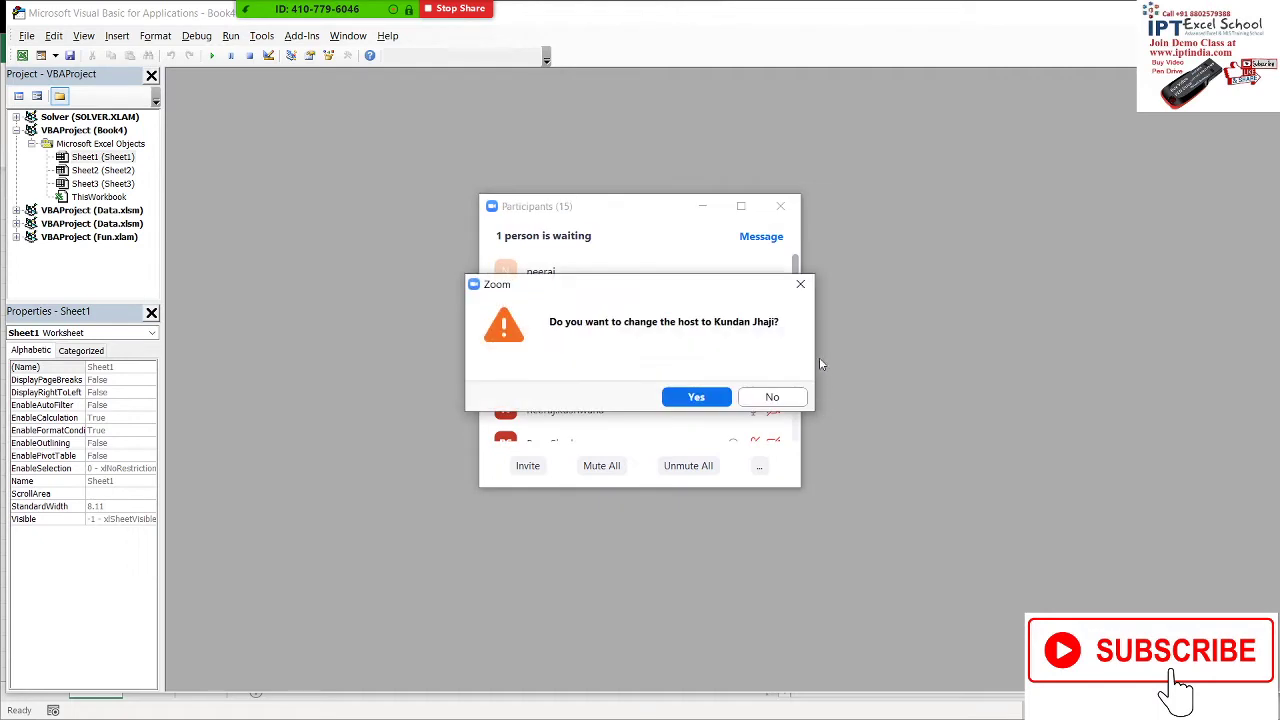
{"action": "left_click", "coordinate": [694, 271]}
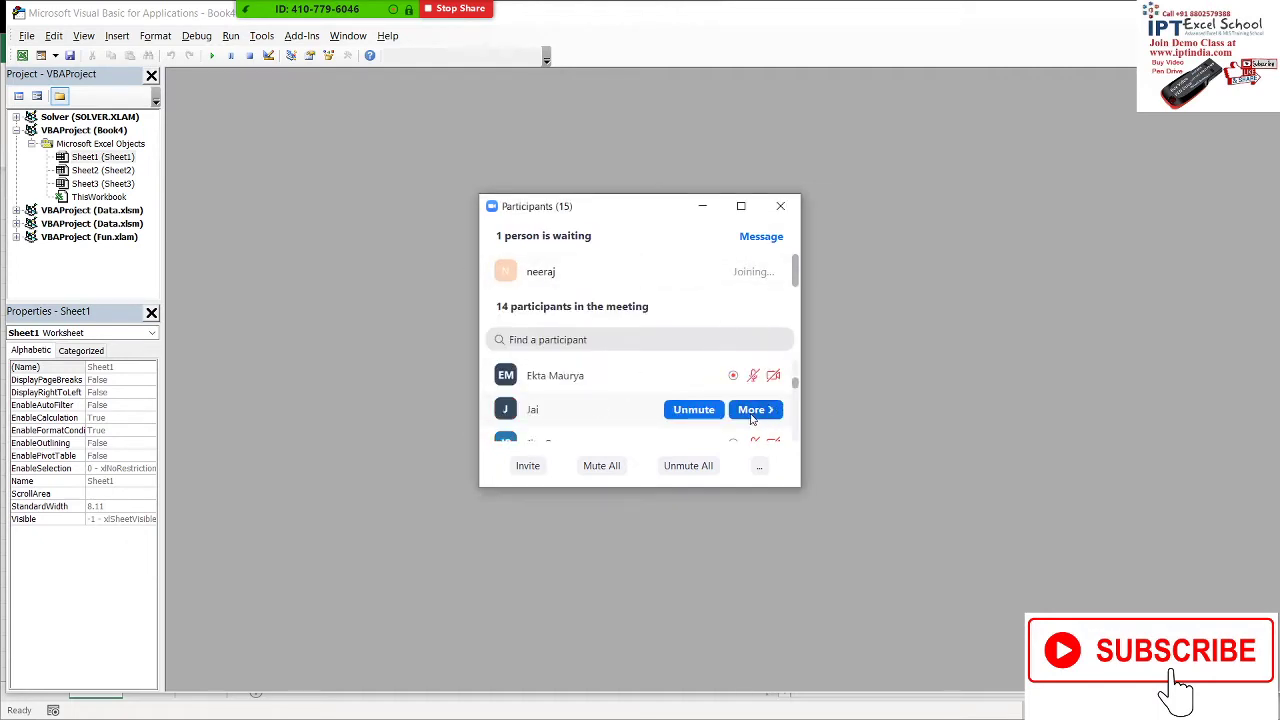
{"action": "mouse_move", "coordinate": [640, 409]}
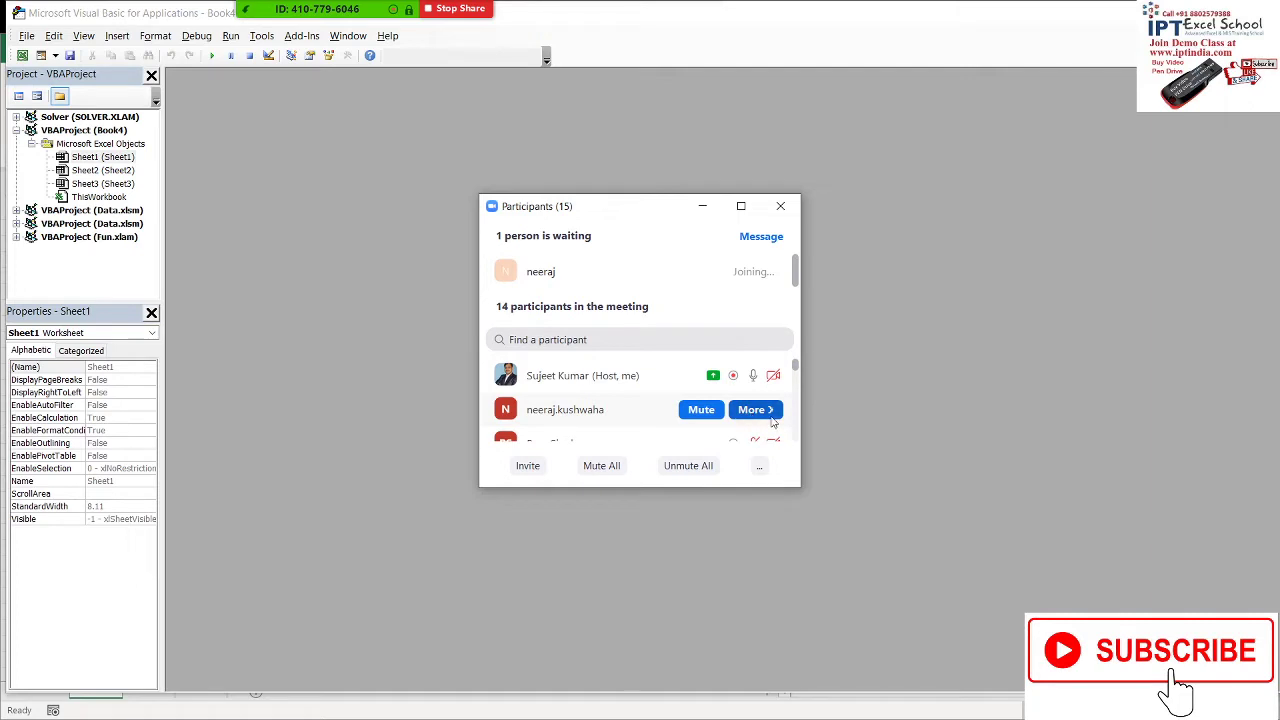
Check the participant actions, close the participants list and bring the VBA editor forward
{"action": "left_click", "coordinate": [772, 420]}
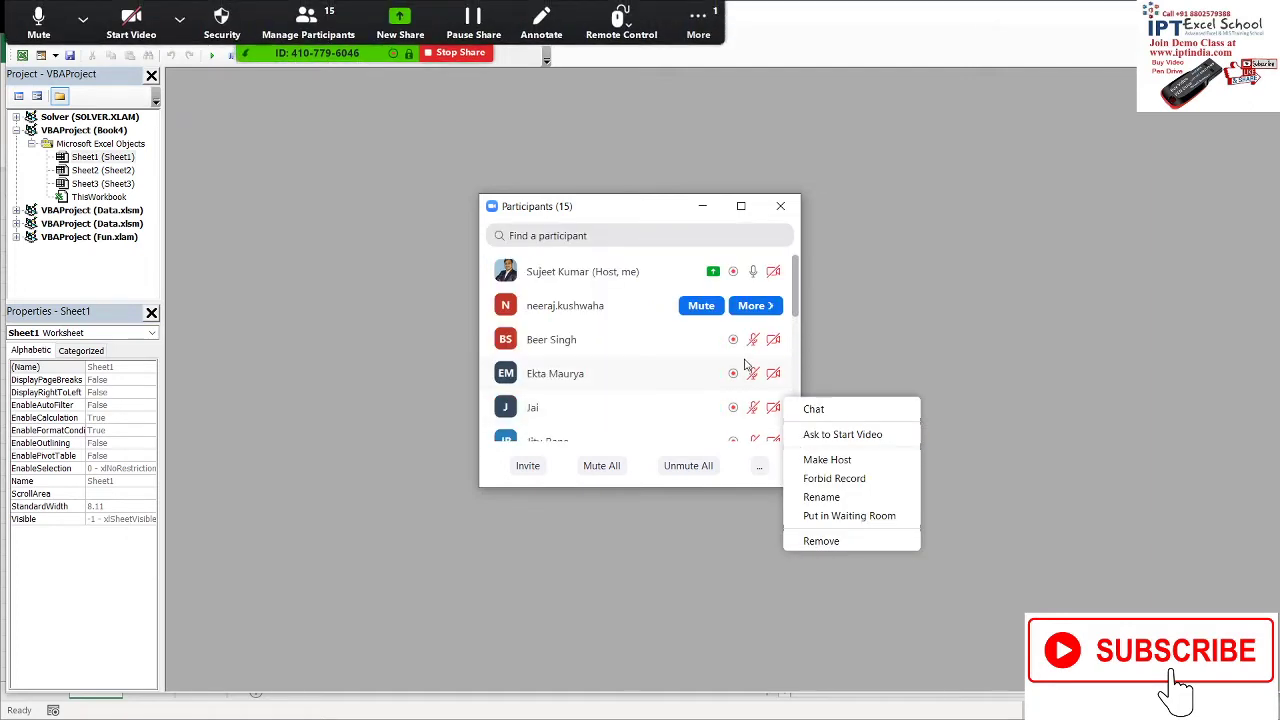
{"action": "left_click", "coordinate": [728, 373]}
{"action": "scroll", "coordinate": [722, 378], "scroll_direction": "down", "scroll_amount": 3}
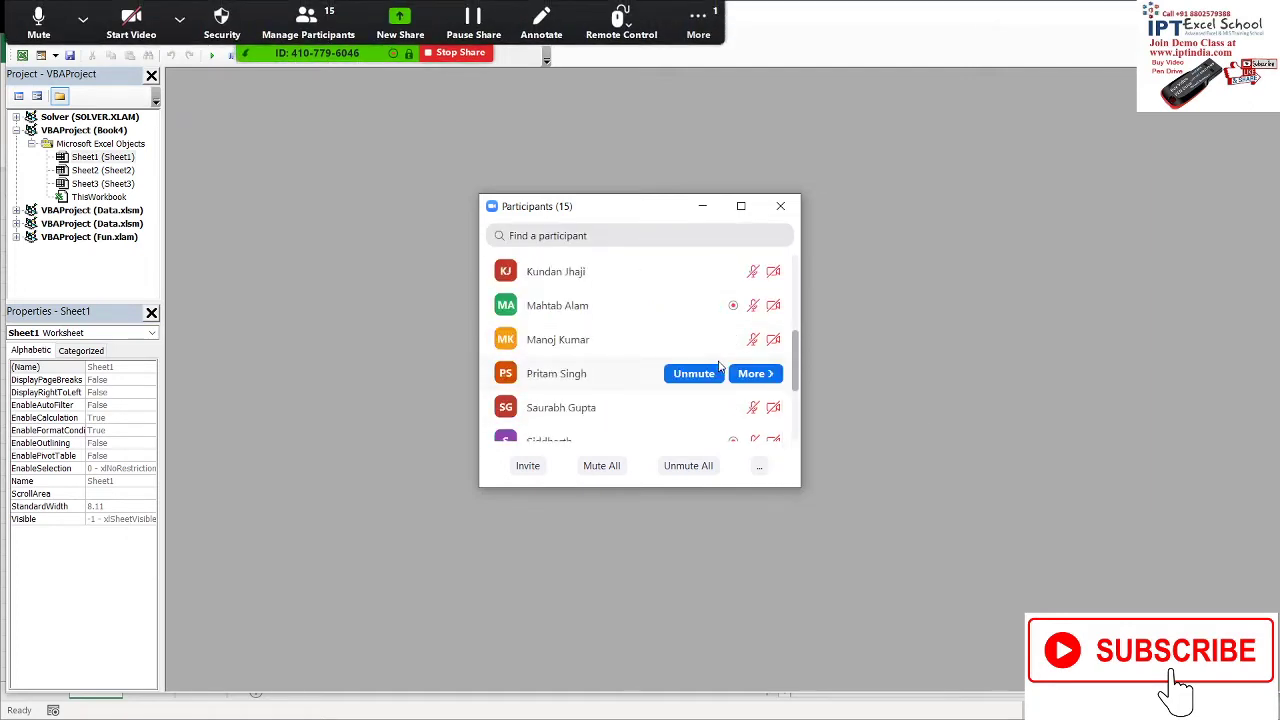
{"action": "scroll", "coordinate": [722, 380], "scroll_direction": "down", "scroll_amount": 3}
{"action": "scroll", "coordinate": [717, 390], "scroll_direction": "up", "scroll_amount": 2}
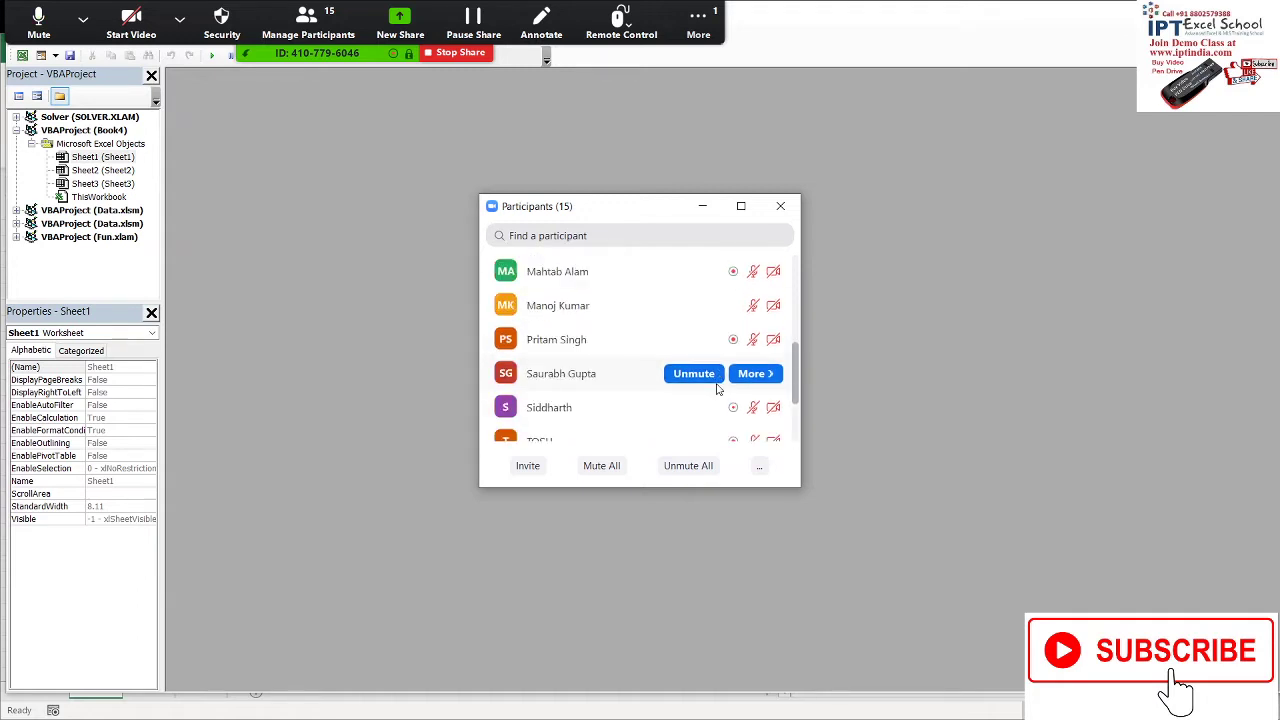
{"action": "scroll", "coordinate": [717, 390], "scroll_direction": "up", "scroll_amount": 2}
{"action": "scroll", "coordinate": [717, 390], "scroll_direction": "up", "scroll_amount": 2}
{"action": "scroll", "coordinate": [717, 390], "scroll_direction": "down", "scroll_amount": 2}
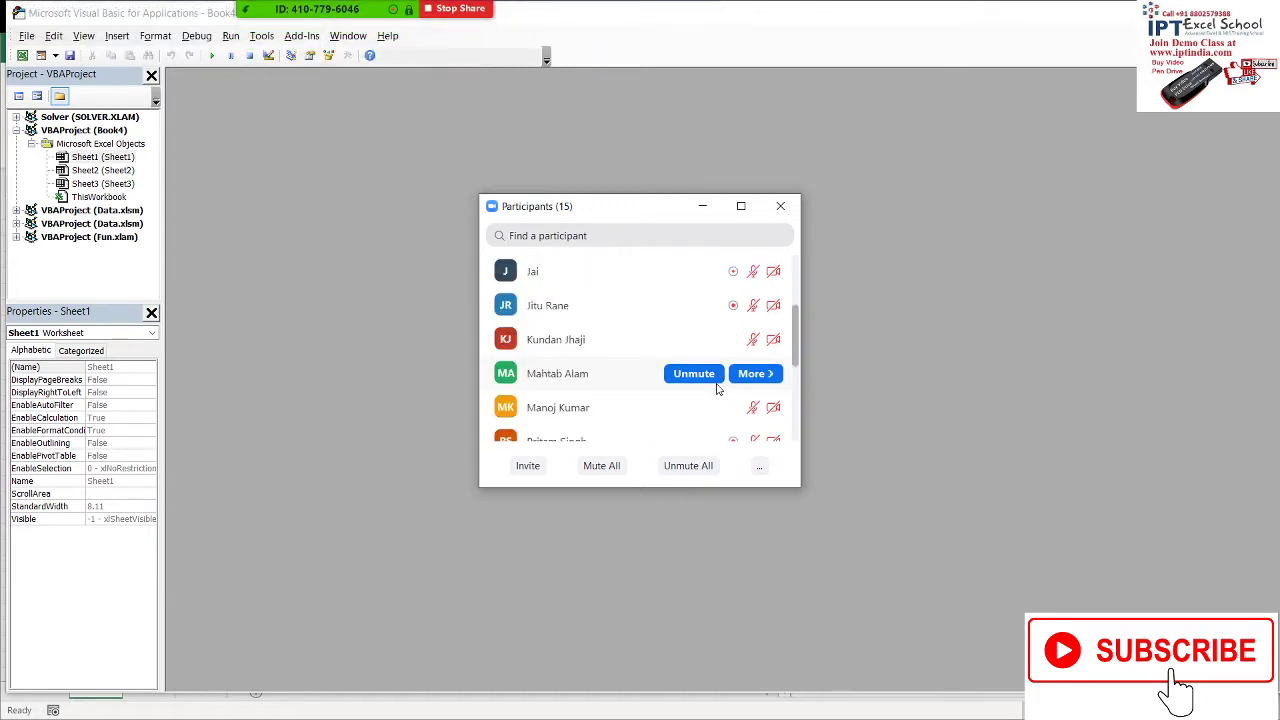
{"action": "left_click", "coordinate": [757, 340]}
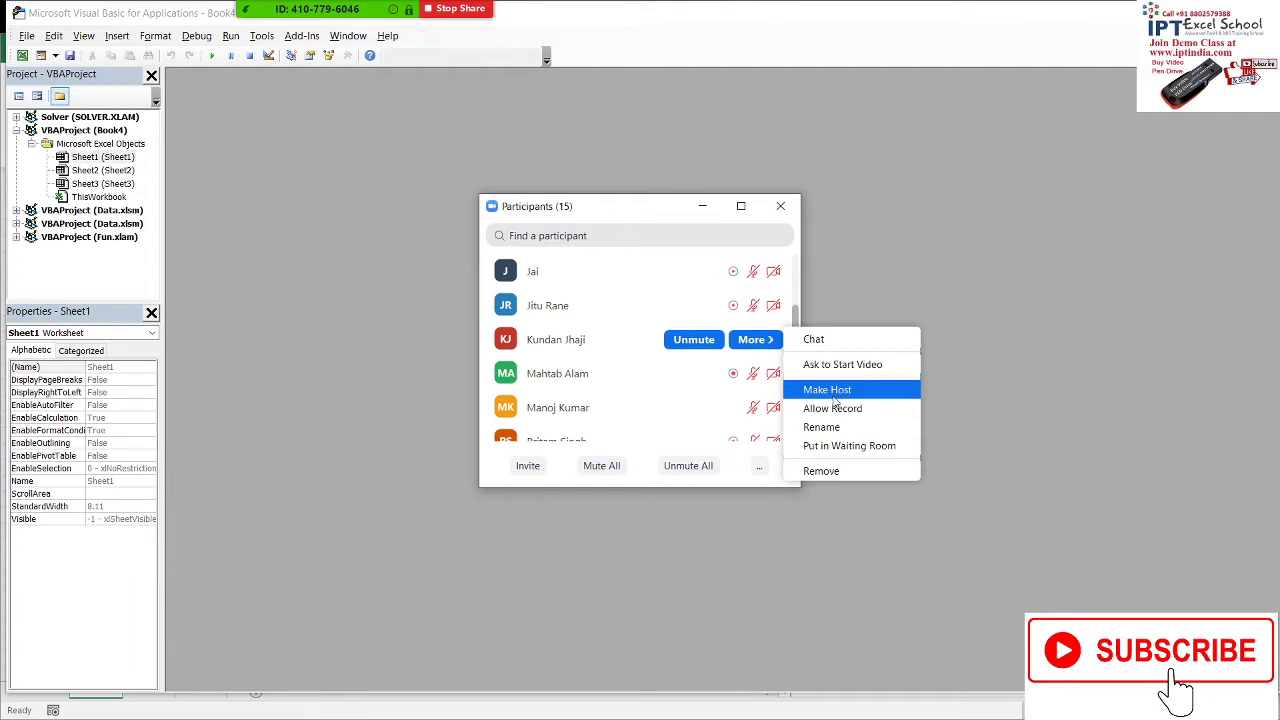
{"action": "left_click", "coordinate": [780, 206]}
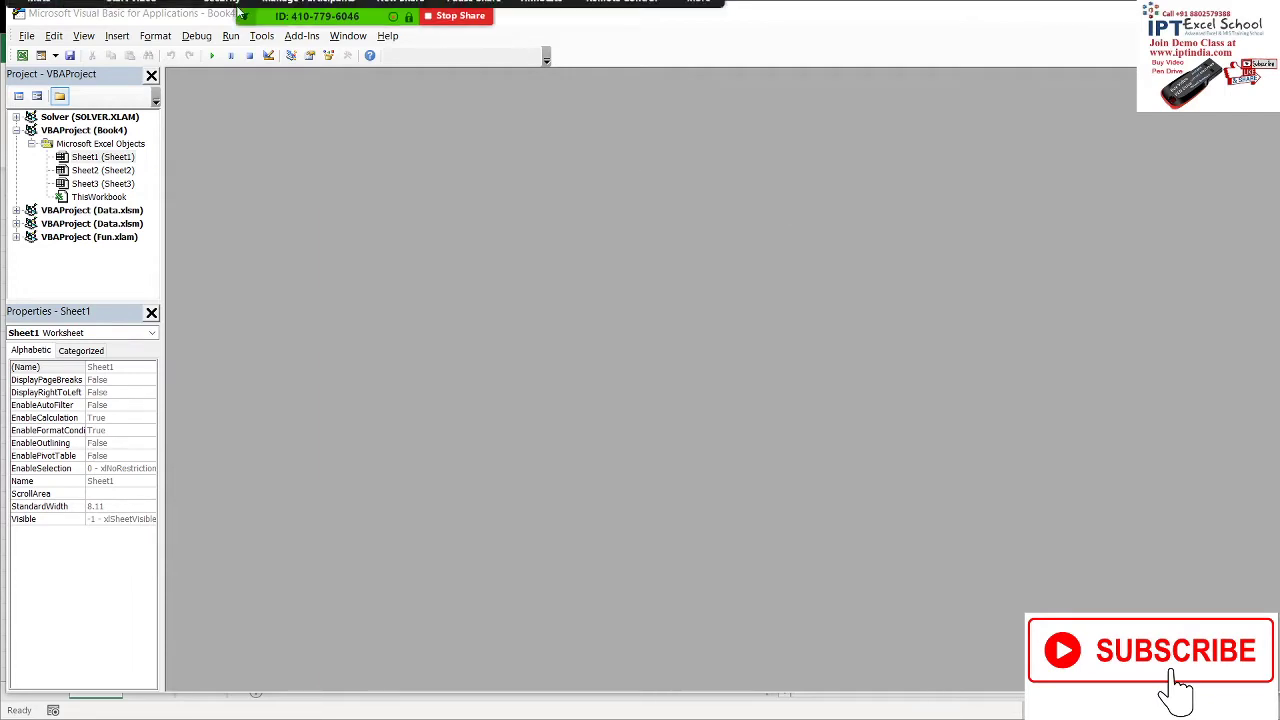
{"action": "left_click", "coordinate": [165, 14]}
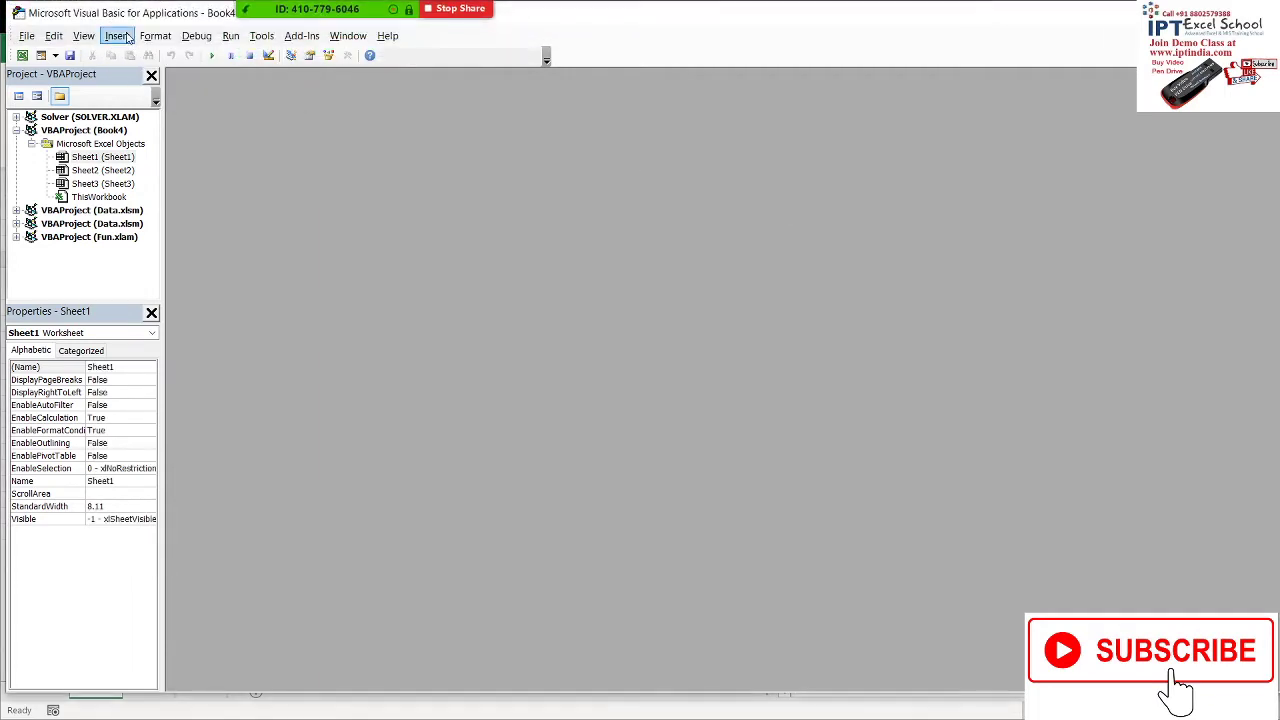
Insert Module1 and create a Sub rr() procedure in it
{"action": "left_click", "coordinate": [127, 37]}
{"action": "left_click", "coordinate": [146, 70]}
{"action": "type", "text": "su"}
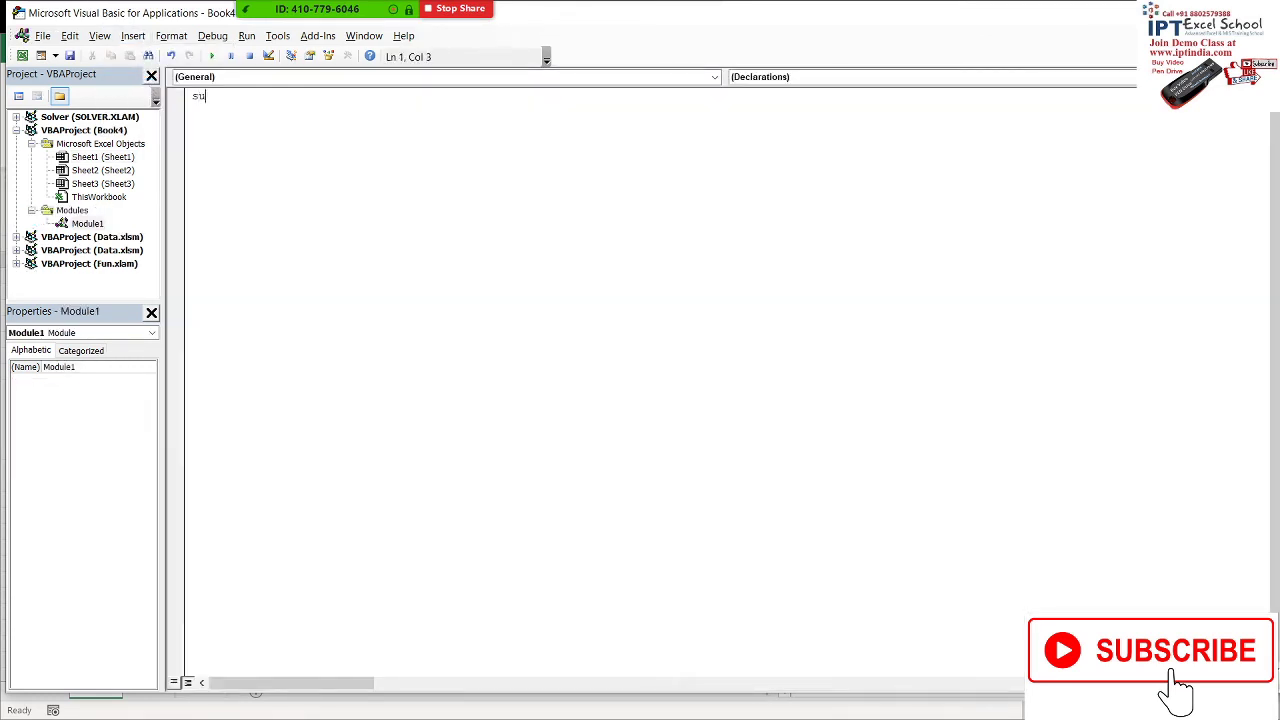
{"action": "type", "text": "b rr("}
{"action": "type", "text": ")"}
{"action": "key", "text": "Return"}
{"action": "key", "text": "Return"}
{"action": "key", "text": "Return"}
{"action": "key", "text": "Up"}
{"action": "key", "text": "Up"}
Type Workbooks.Open in the rr procedure body, then switch to Excel
{"action": "type", "text": "wor"}
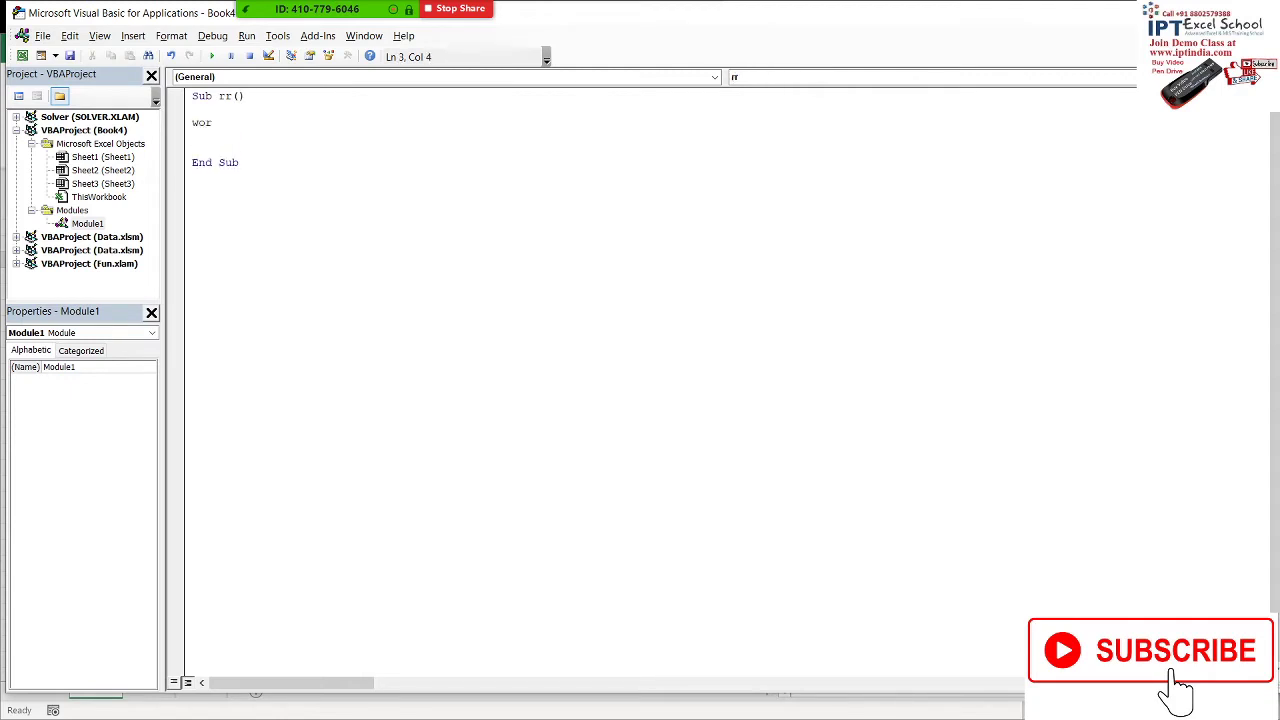
{"action": "type", "text": "kbooks"}
{"action": "type", "text": ".open"}
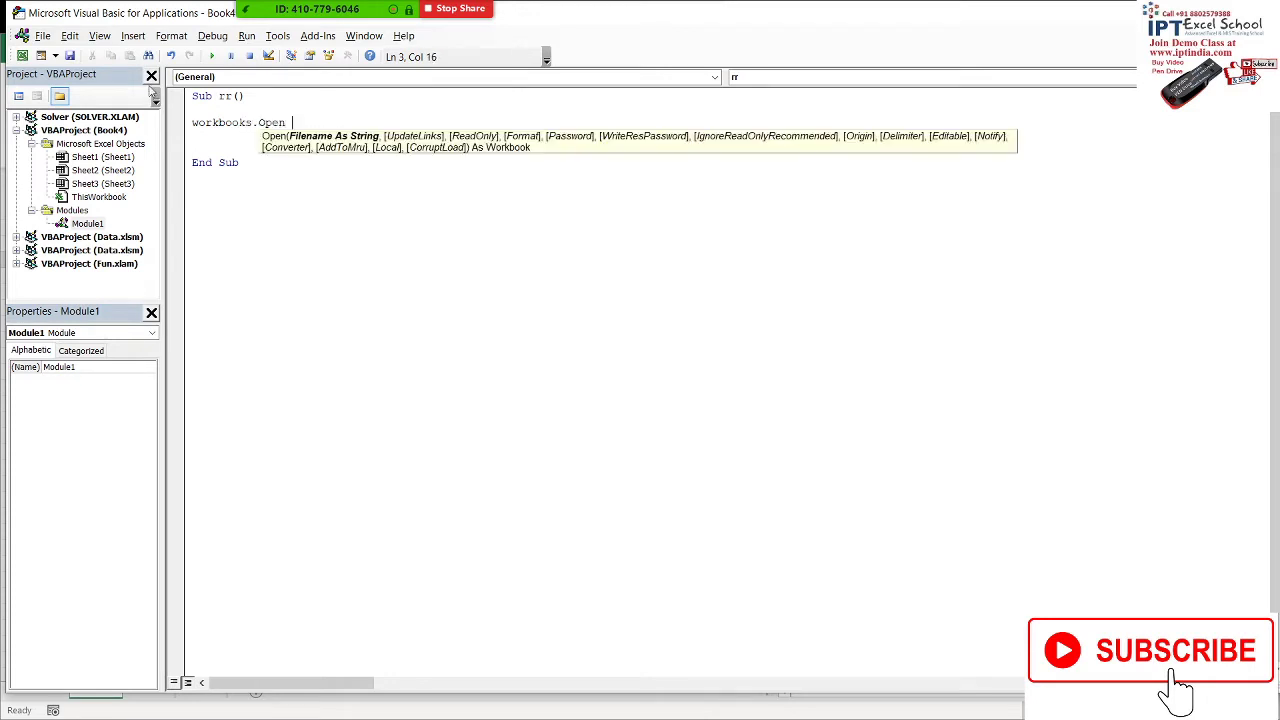
{"action": "left_click", "coordinate": [313, 231]}
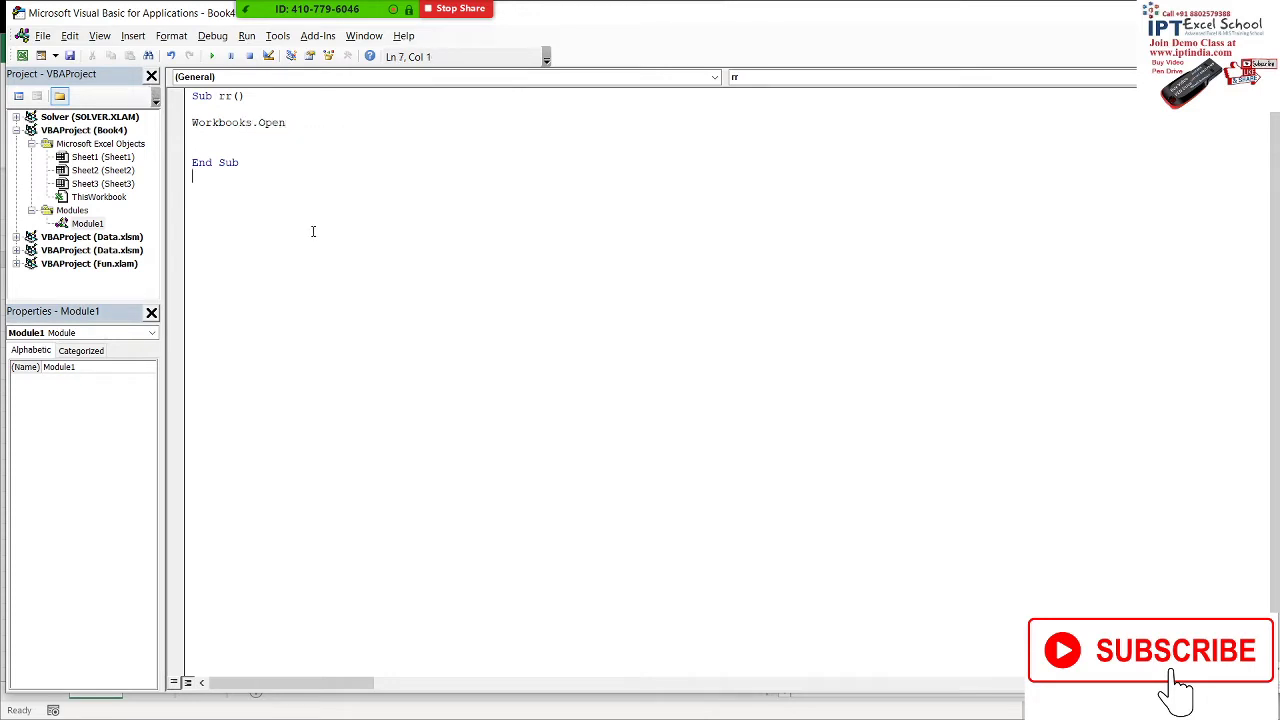
{"action": "left_click", "coordinate": [314, 128]}
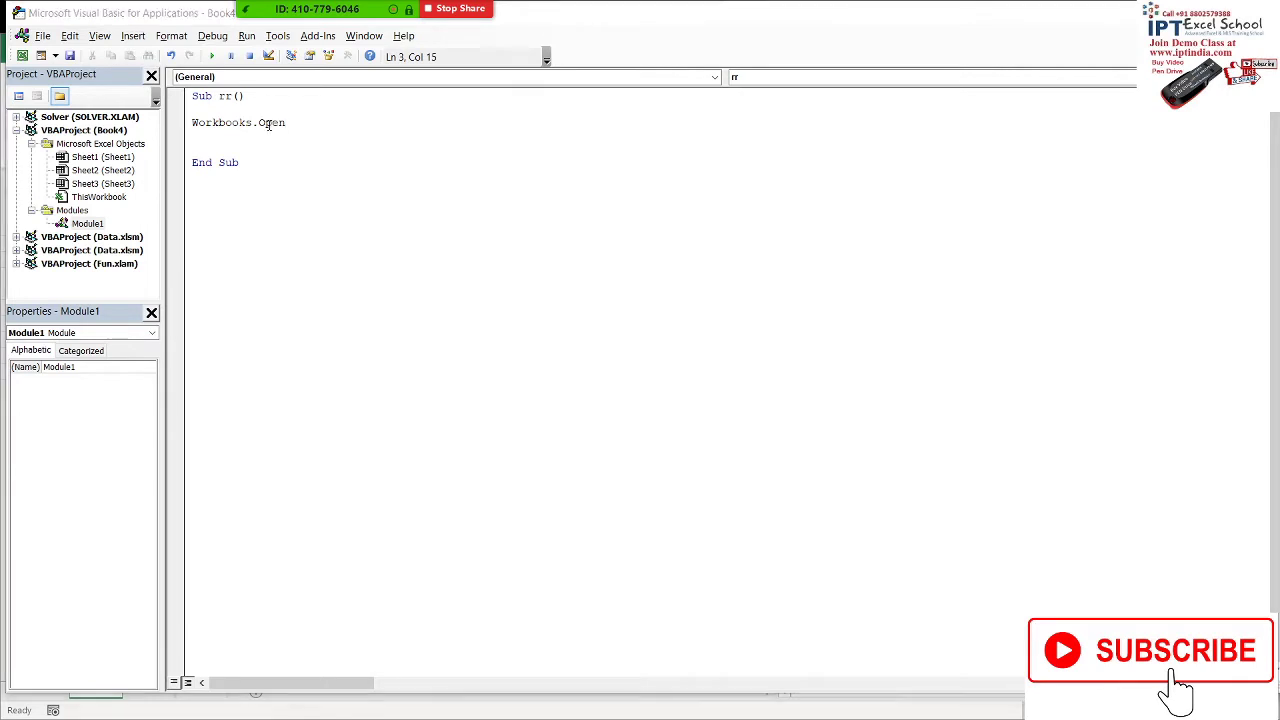
{"action": "key", "text": "alt+Tab"}
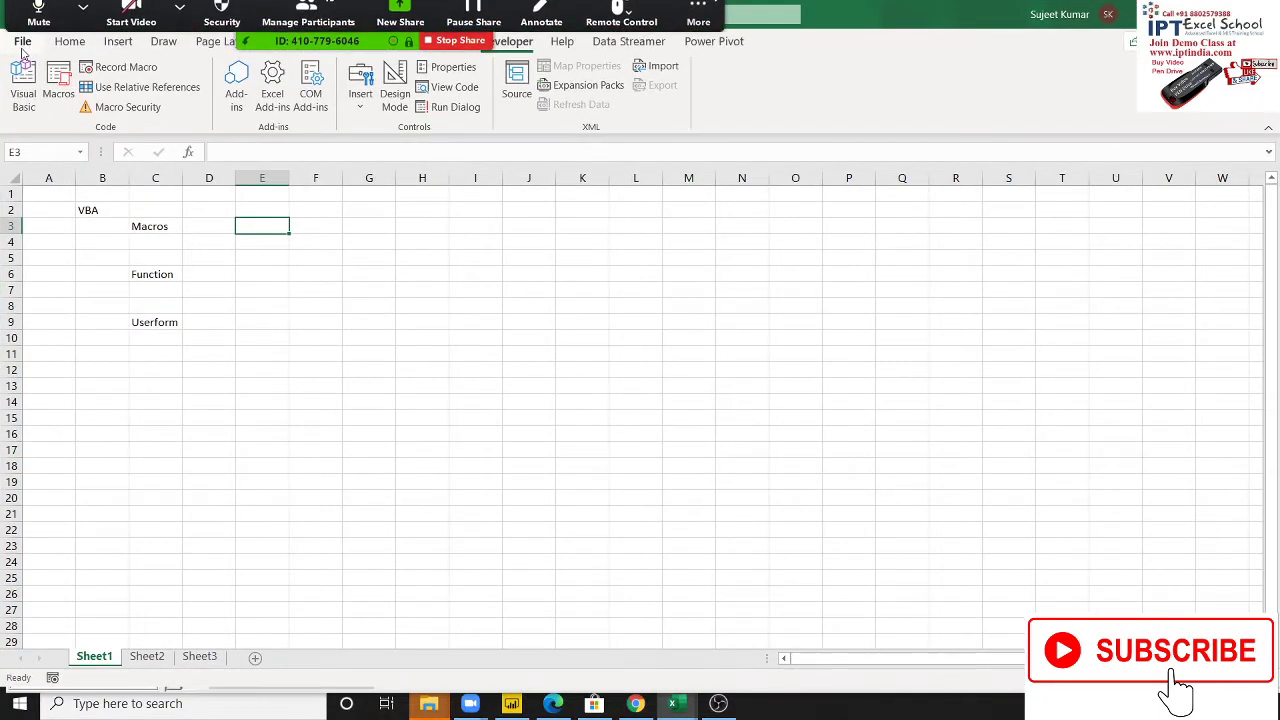
Copy the recent Data workbook's file path to the clipboard from File backstage
{"action": "left_click", "coordinate": [22, 44]}
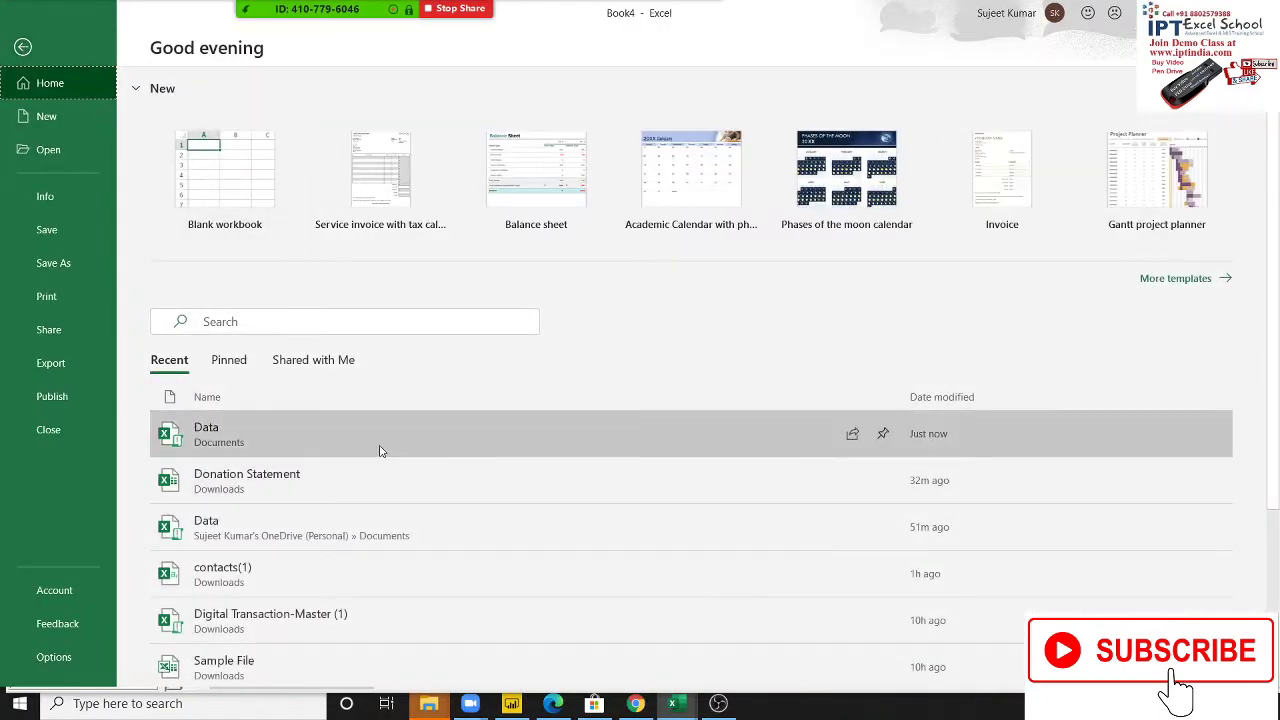
{"action": "right_click", "coordinate": [380, 451]}
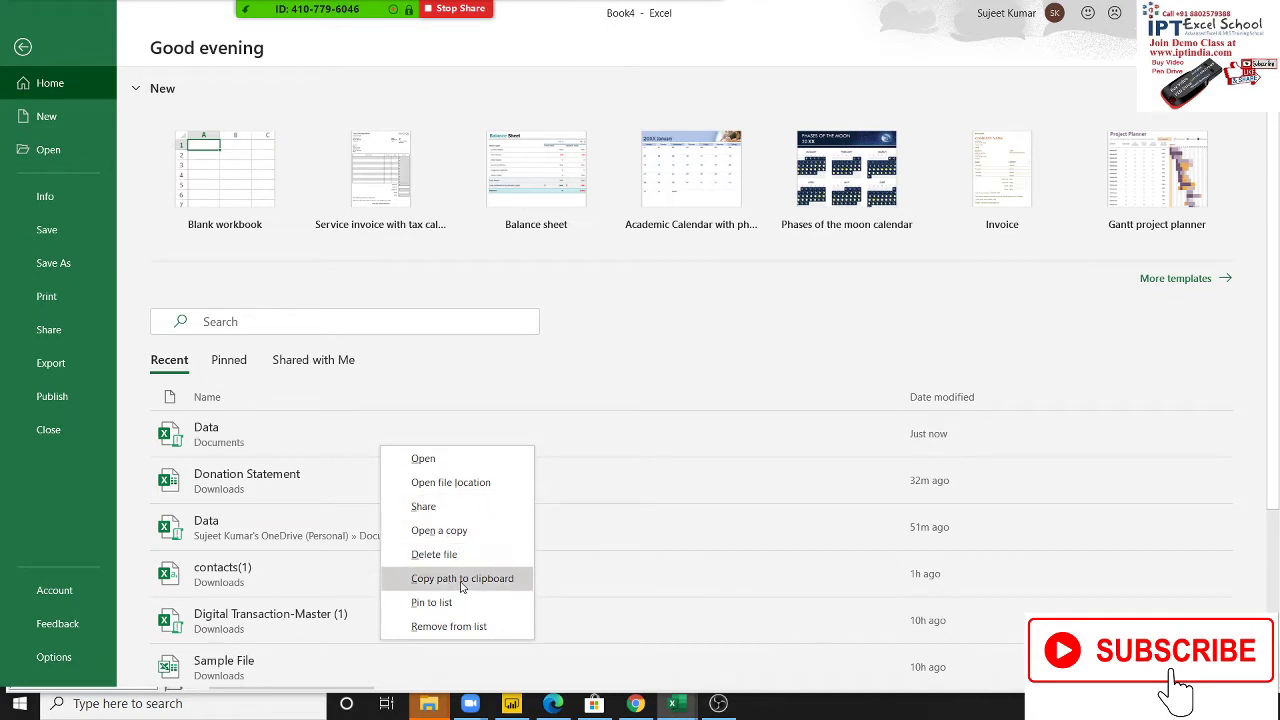
{"action": "left_click", "coordinate": [462, 580]}
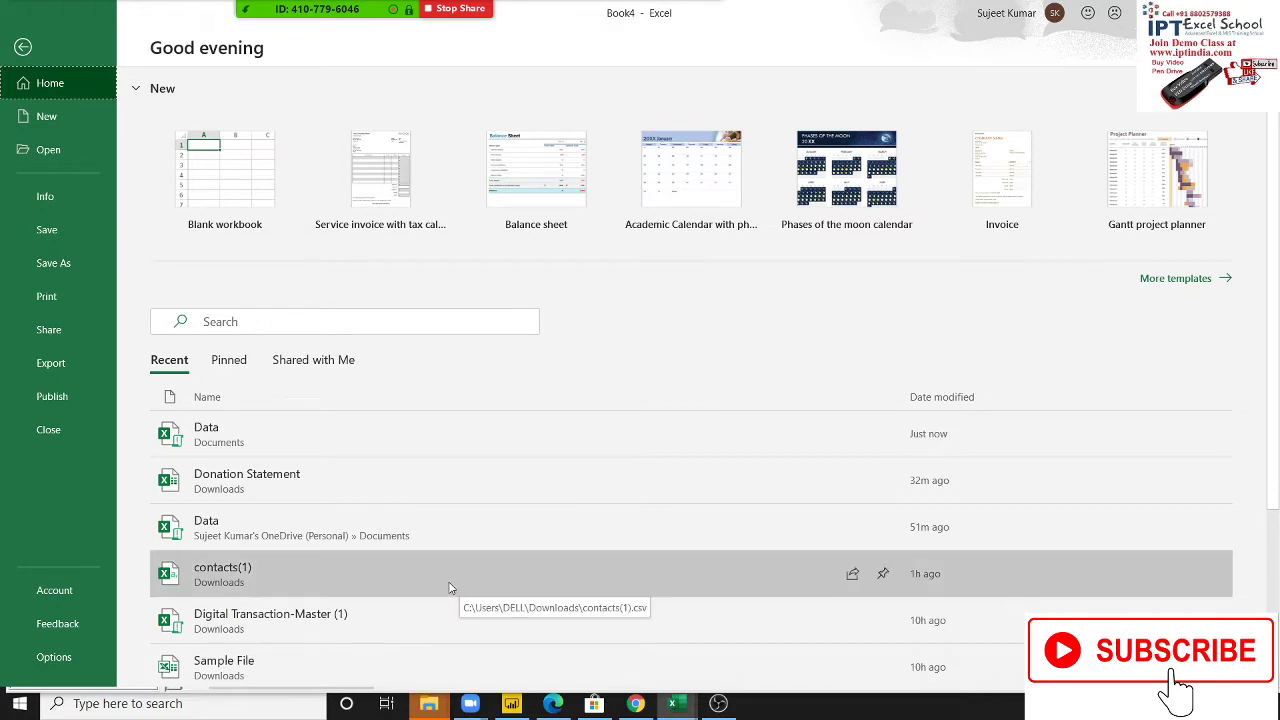
{"action": "left_click", "coordinate": [305, 430]}
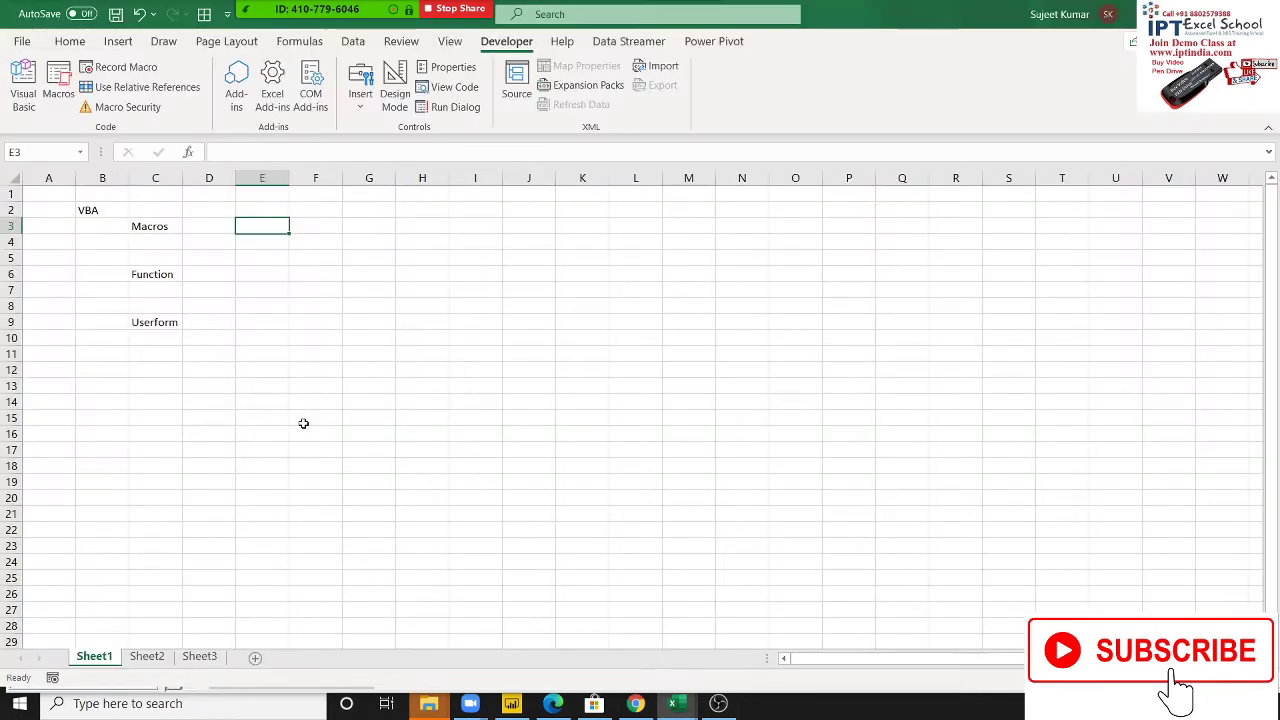
Paste the Data.xlsm path from Documents after Workbooks.Open in the rr macro
{"action": "key", "text": "alt+Tab"}
{"action": "key", "text": "Tab"}
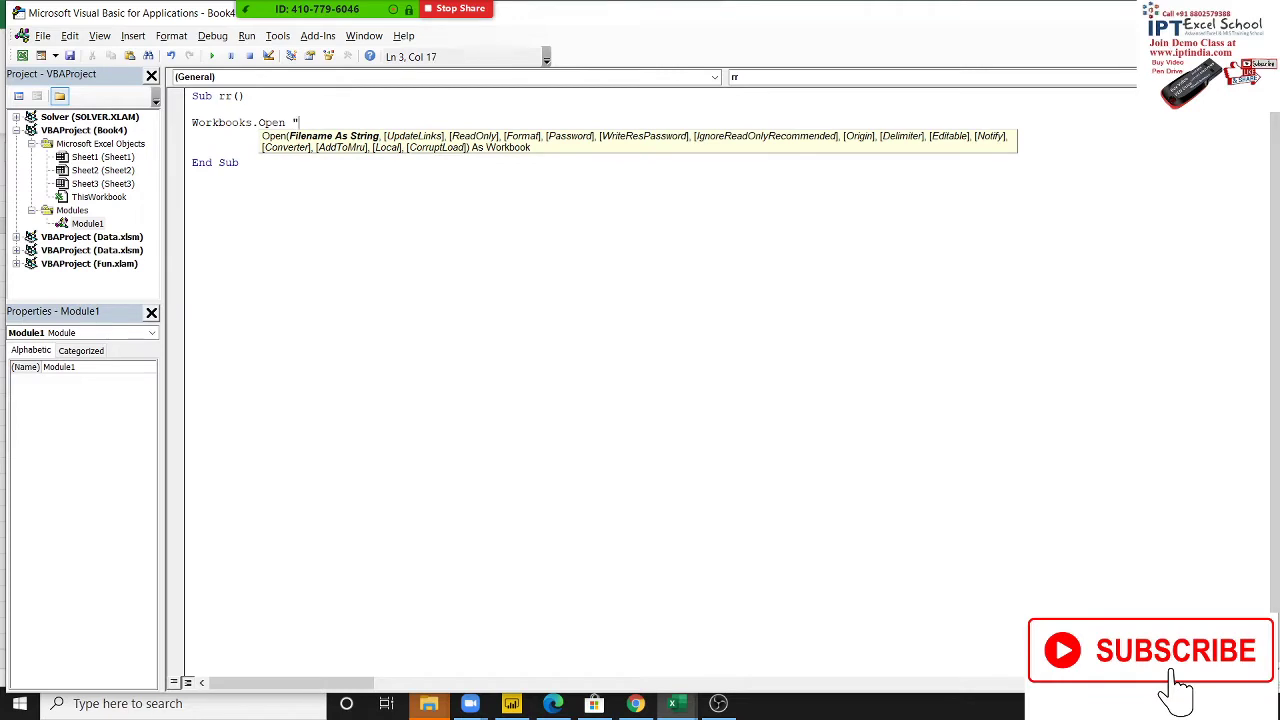
{"action": "key", "text": "ctrl+v"}
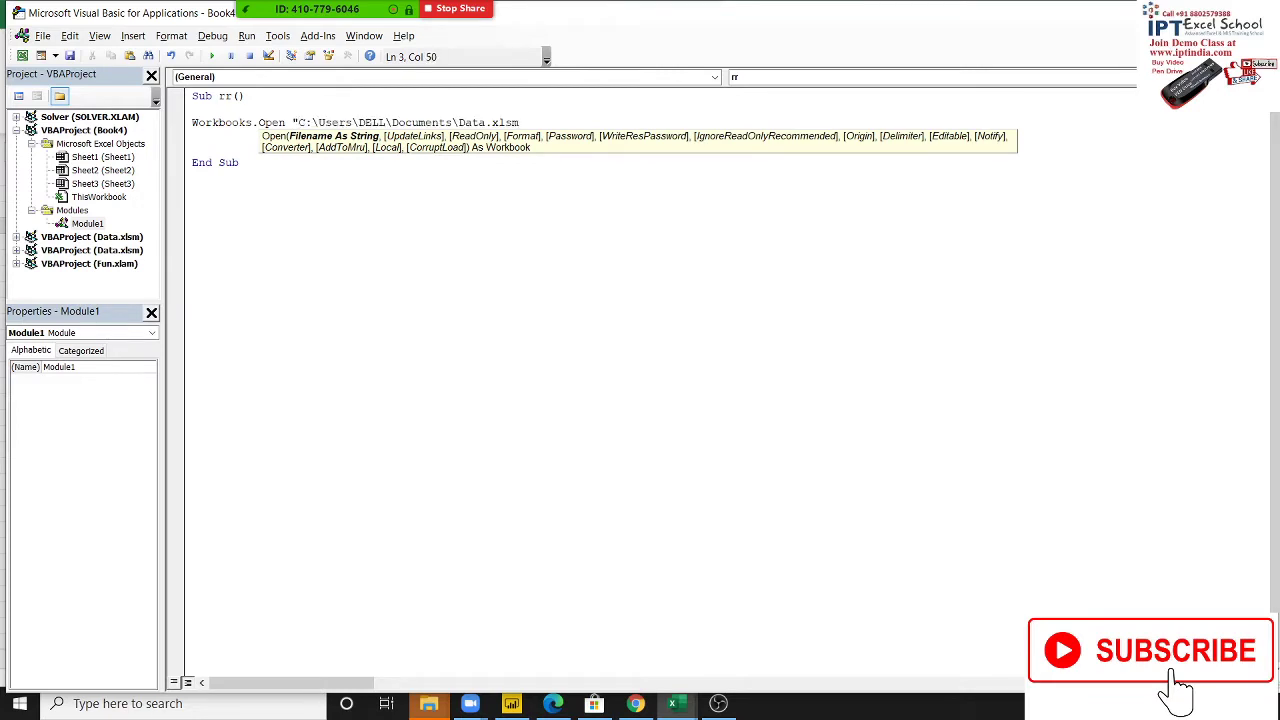
{"action": "right_click", "coordinate": [305, 178]}
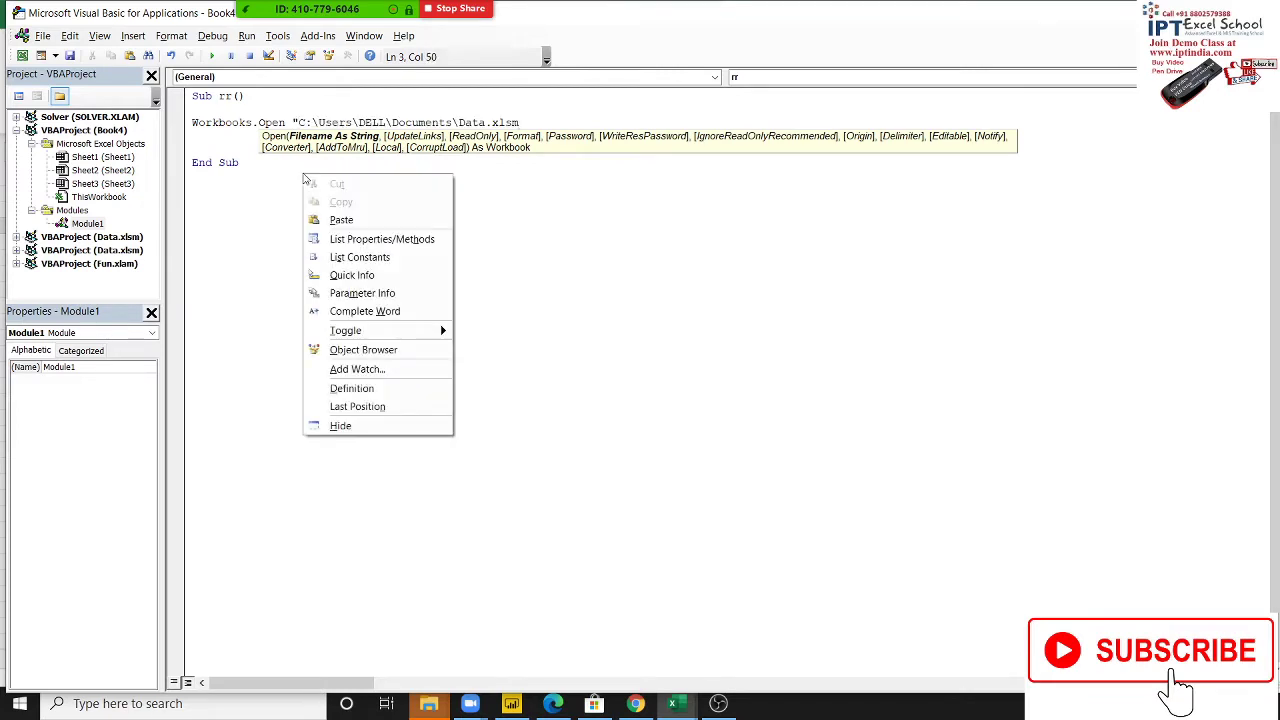
{"action": "key", "text": "Escape"}
Add a Sheets("Data").Select line below the Open call
{"action": "key", "text": "Return"}
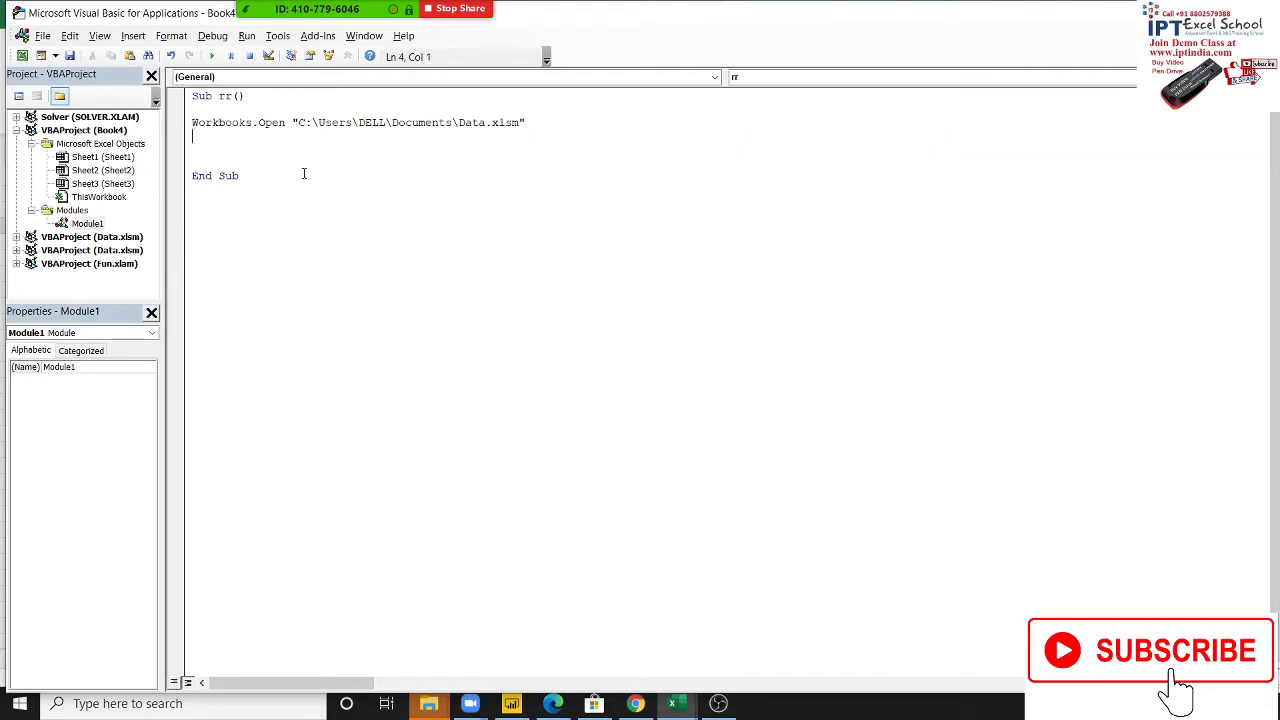
{"action": "type", "text": "s"}
{"action": "type", "text": "heets"}
{"action": "key", "text": "BackSpace"}
{"action": "key", "text": "BackSpace"}
{"action": "key", "text": "BackSpace"}
{"action": "key", "text": "BackSpace"}
{"action": "key", "text": "BackSpace"}
{"action": "key", "text": "BackSpace"}
{"action": "type", "text": "sheets"}
{"action": "type", "text": "(\"Da"}
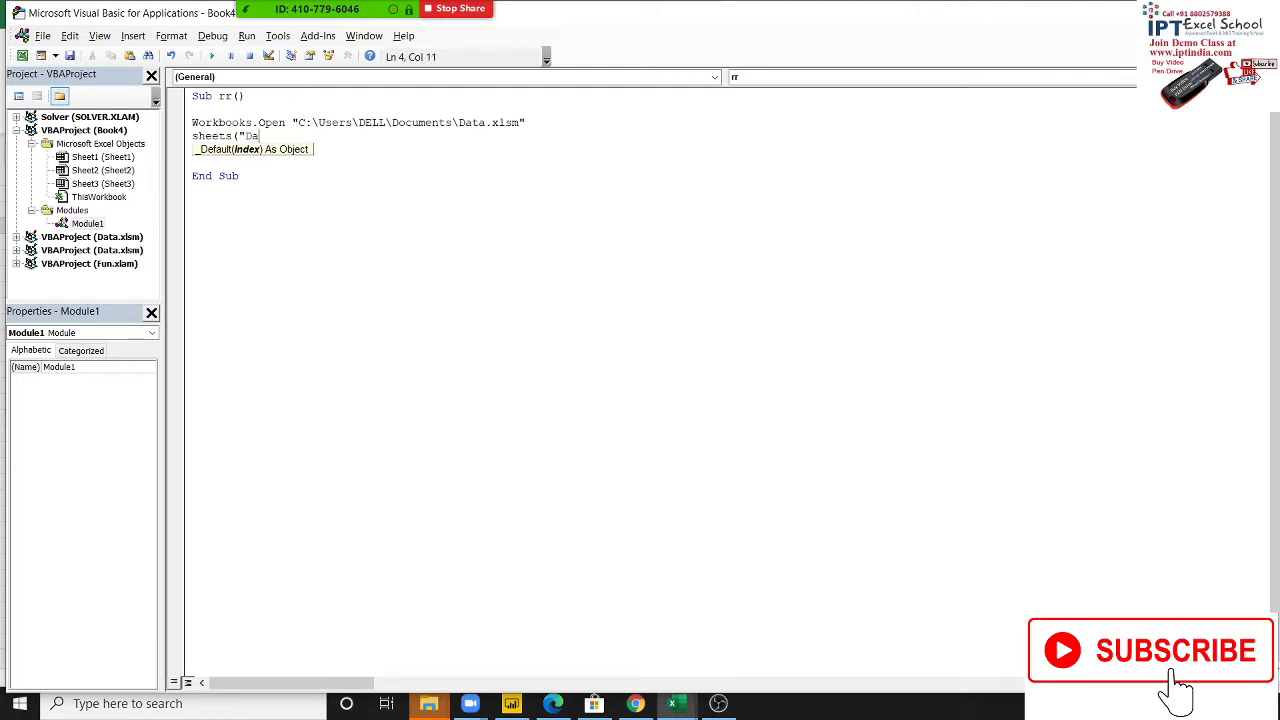
{"action": "type", "text": "ta\""}
{"action": "type", "text": ")."}
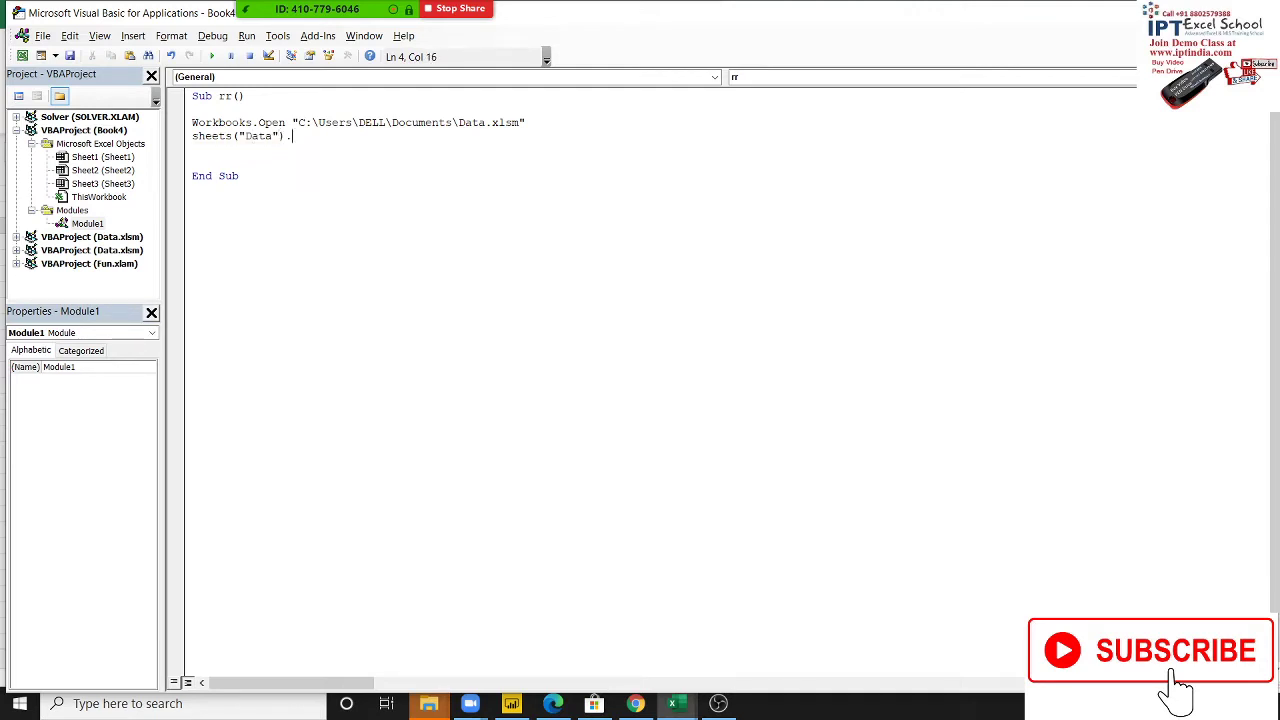
{"action": "type", "text": "select"}
{"action": "key", "text": "Return"}
Open the Data workbook from Recent and check its pivot sheet and Data sheet
{"action": "key", "text": "alt+F11"}
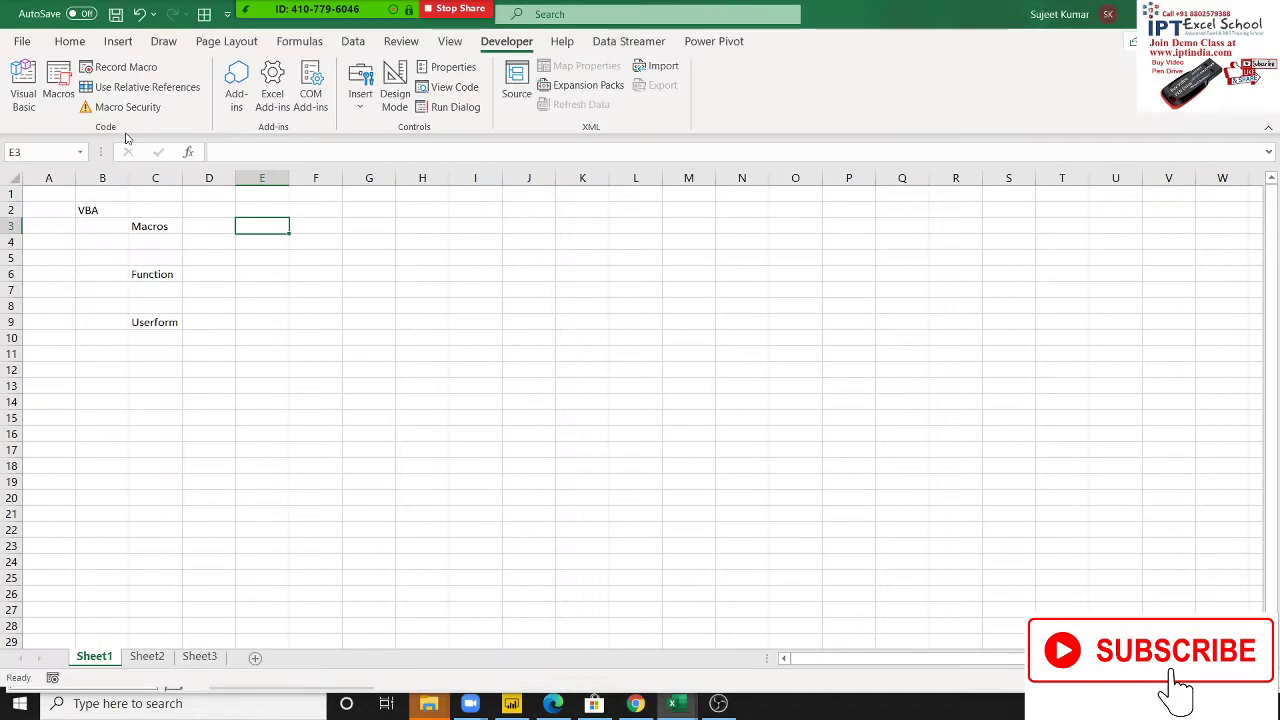
{"action": "left_click", "coordinate": [20, 40]}
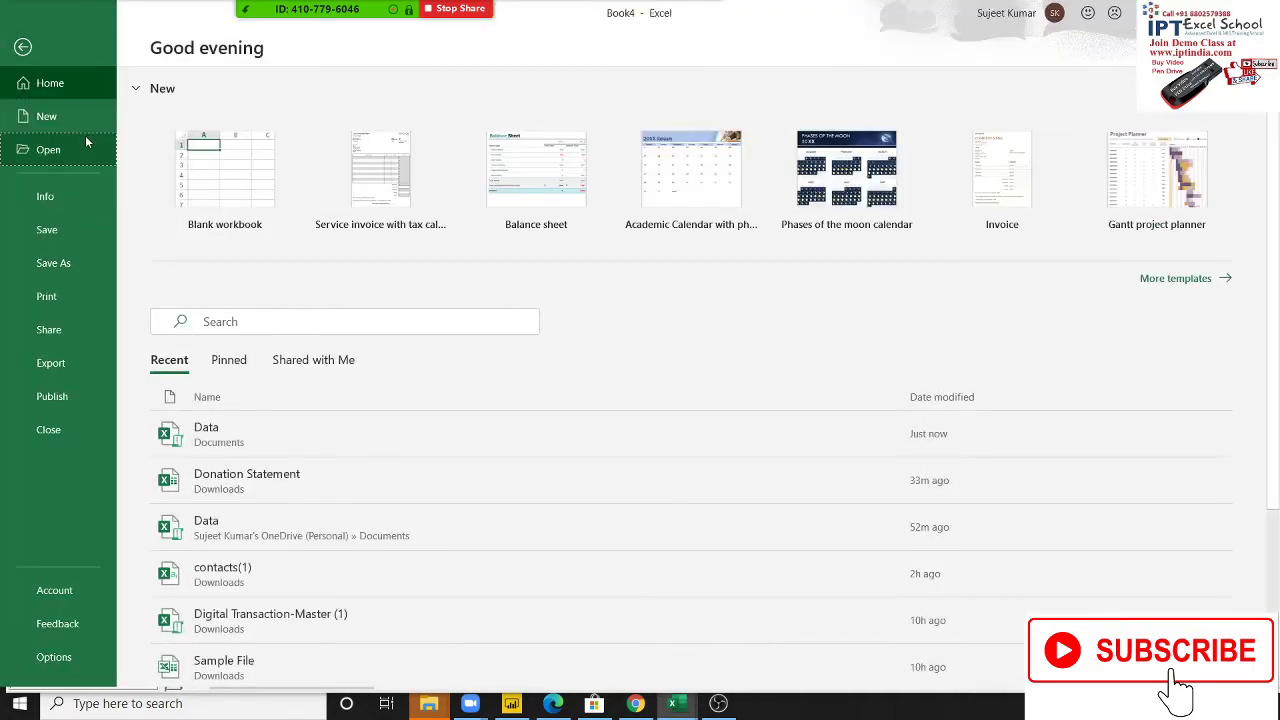
{"action": "left_click", "coordinate": [84, 145]}
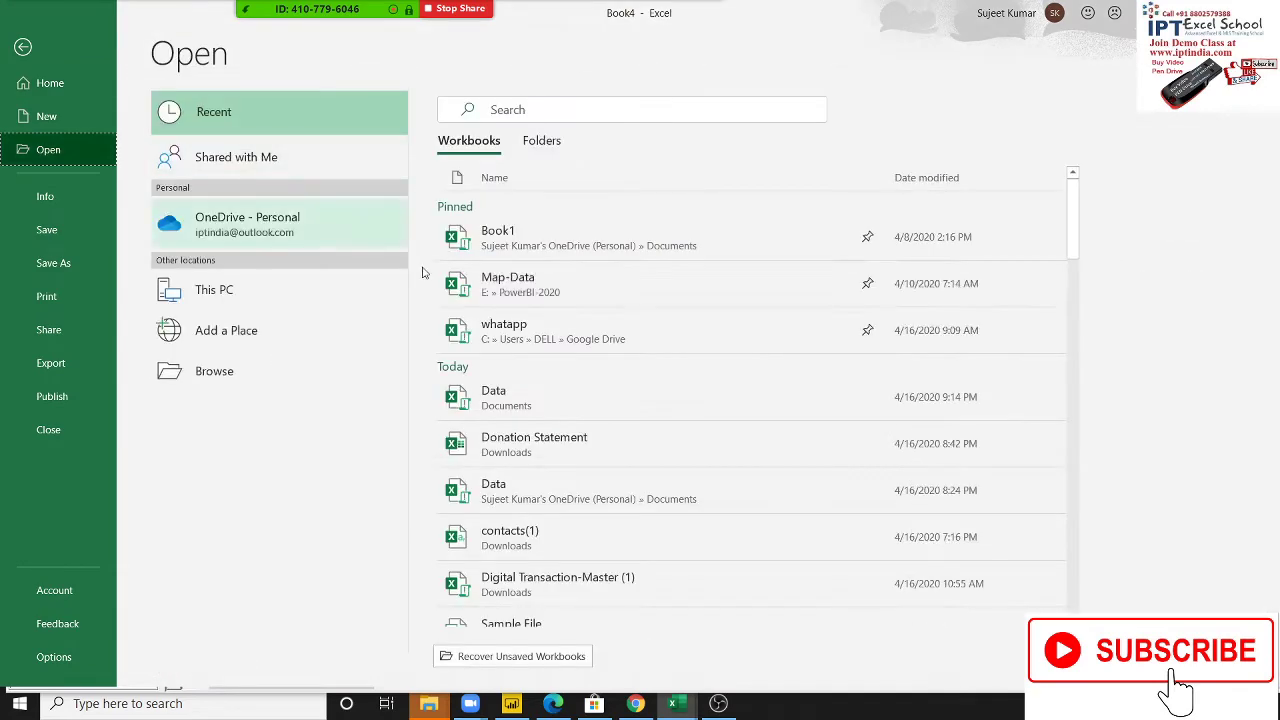
{"action": "left_click", "coordinate": [552, 396]}
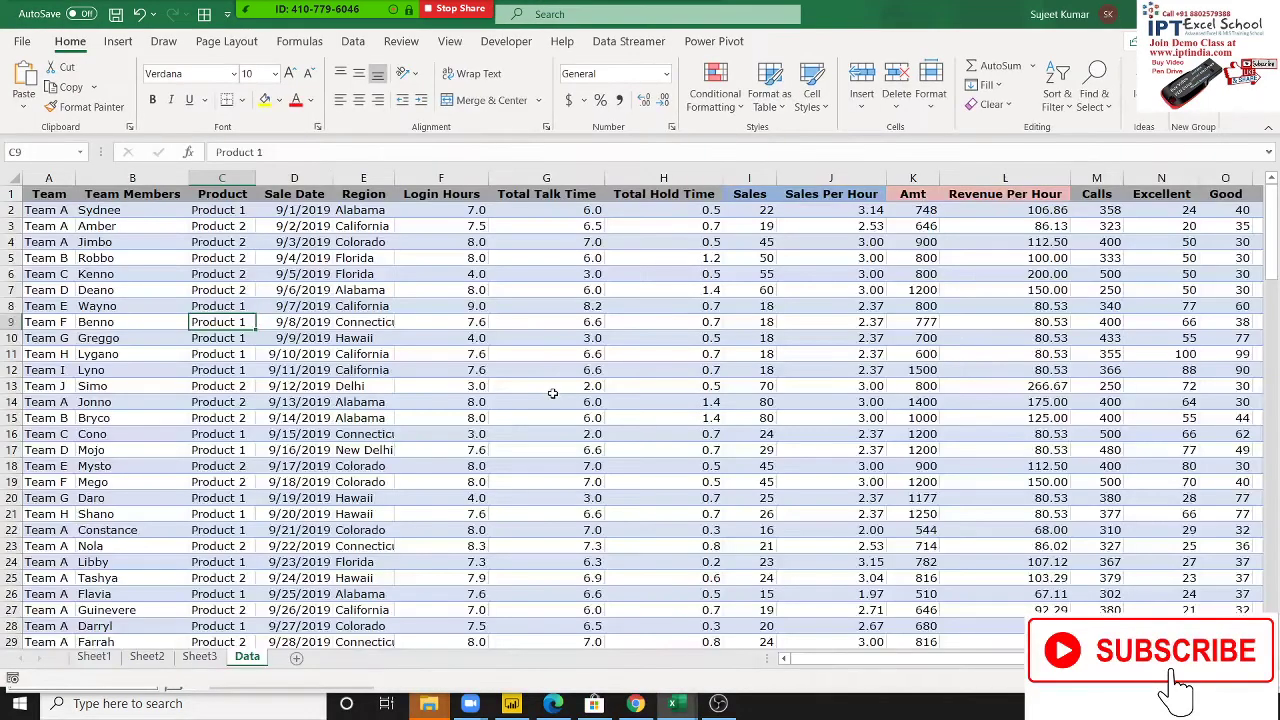
{"action": "left_click", "coordinate": [97, 659]}
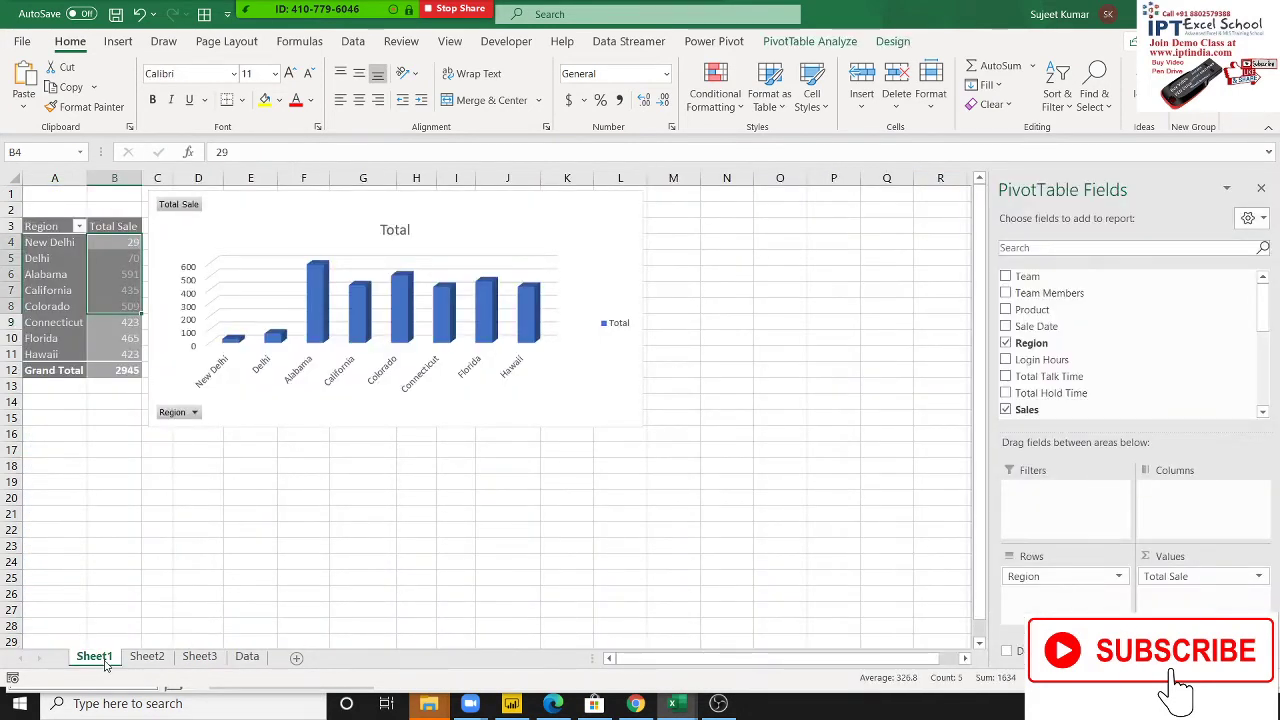
{"action": "left_click", "coordinate": [245, 657]}
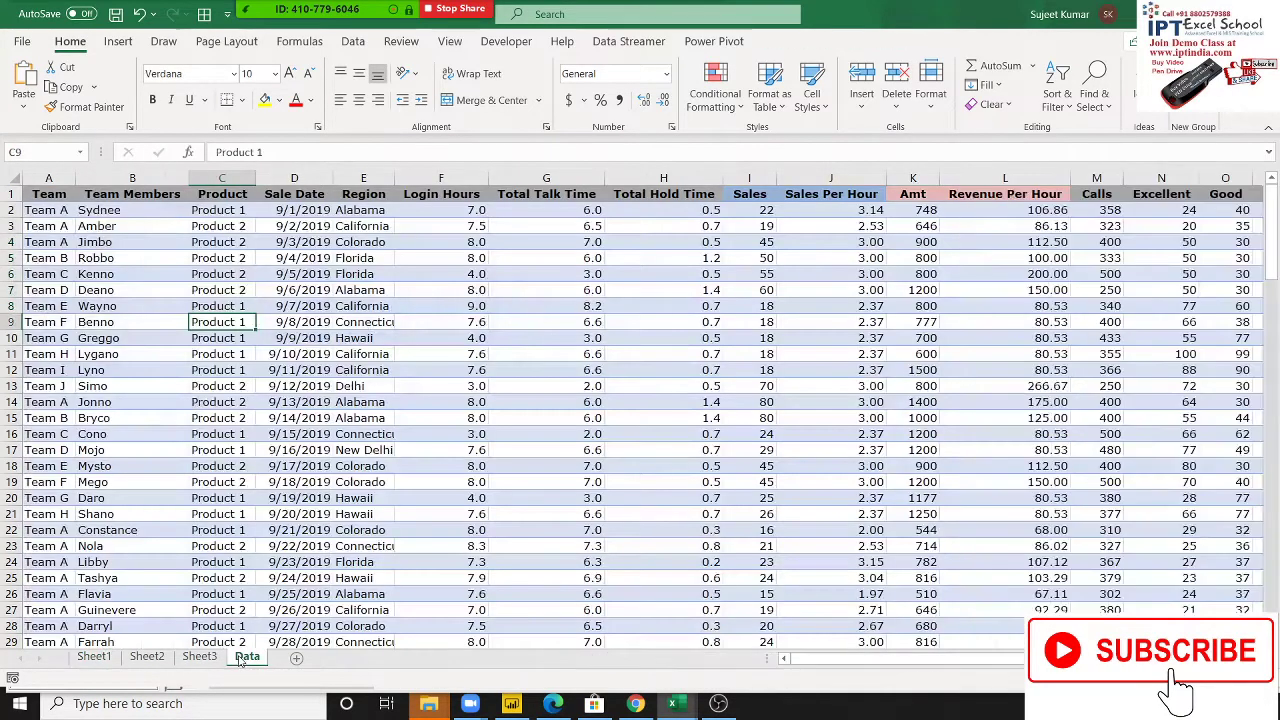
Open Book4's Module1 and start a new line after Sheets("Data").Select
{"action": "key", "text": "alt+Tab"}
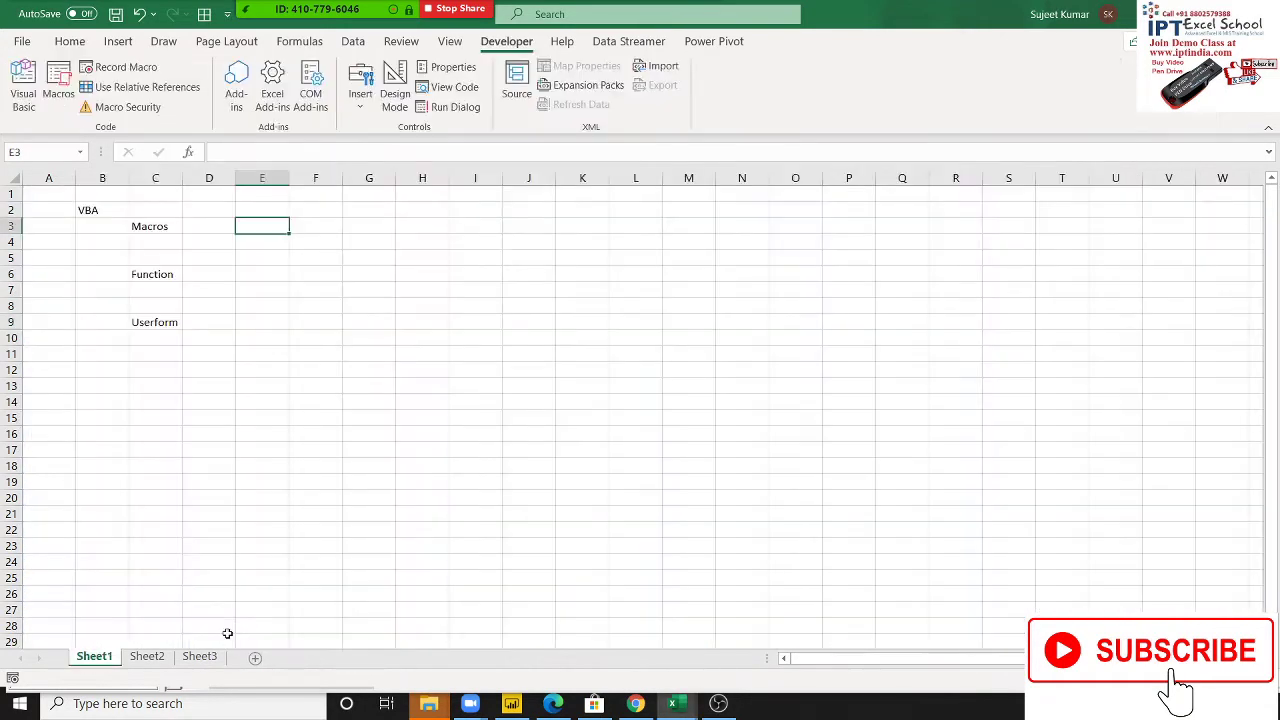
{"action": "key", "text": "alt+Tab"}
{"action": "key", "text": "Tab"}
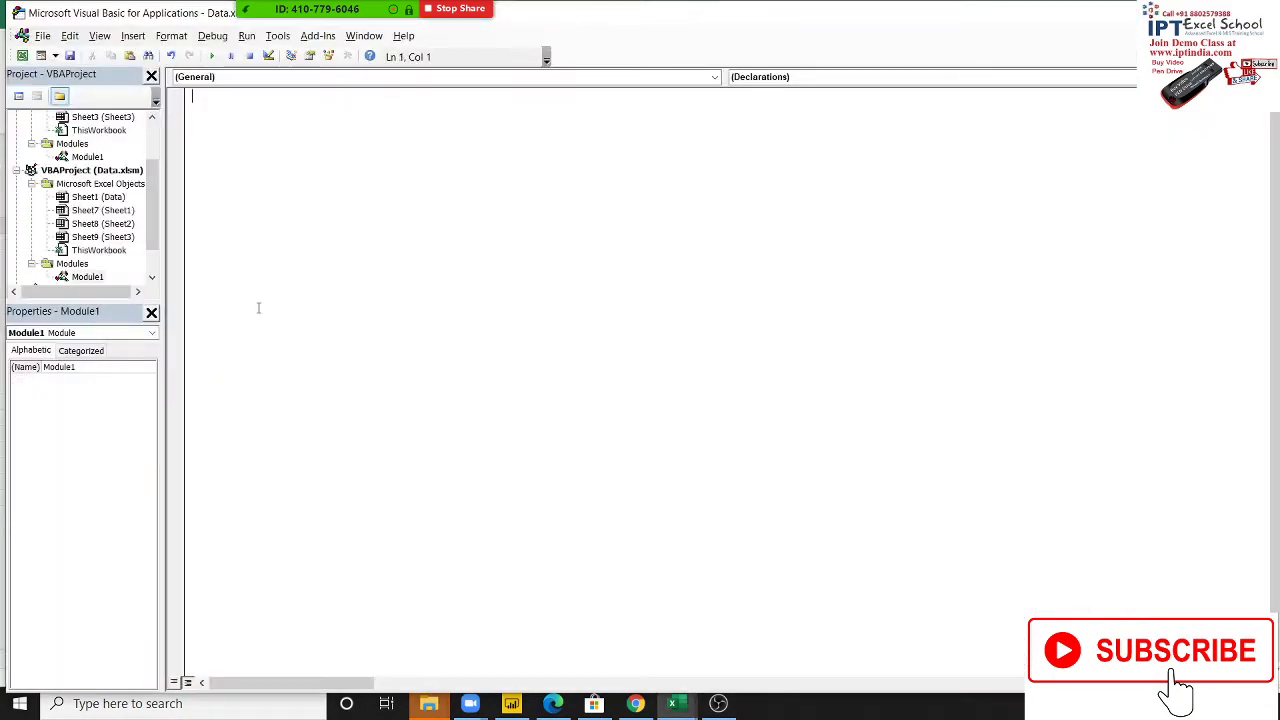
{"action": "left_click", "coordinate": [74, 158]}
{"action": "double_click", "coordinate": [73, 163]}
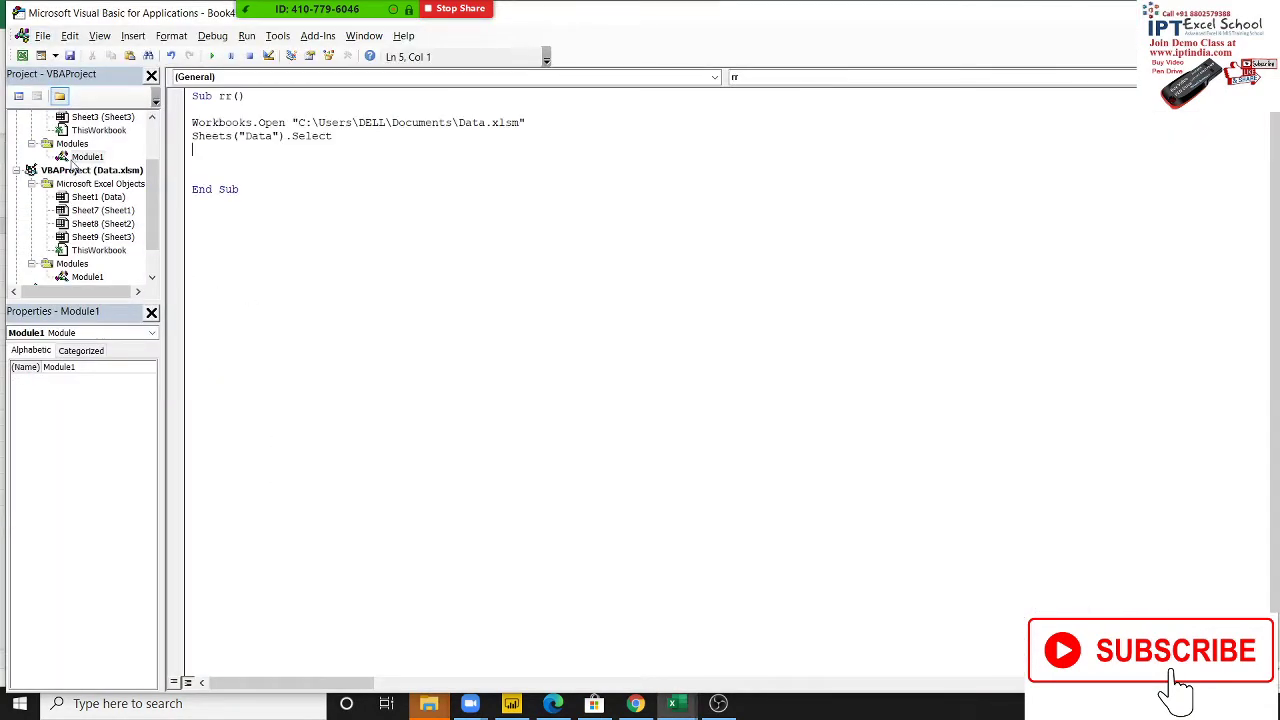
{"action": "double_click", "coordinate": [212, 138]}
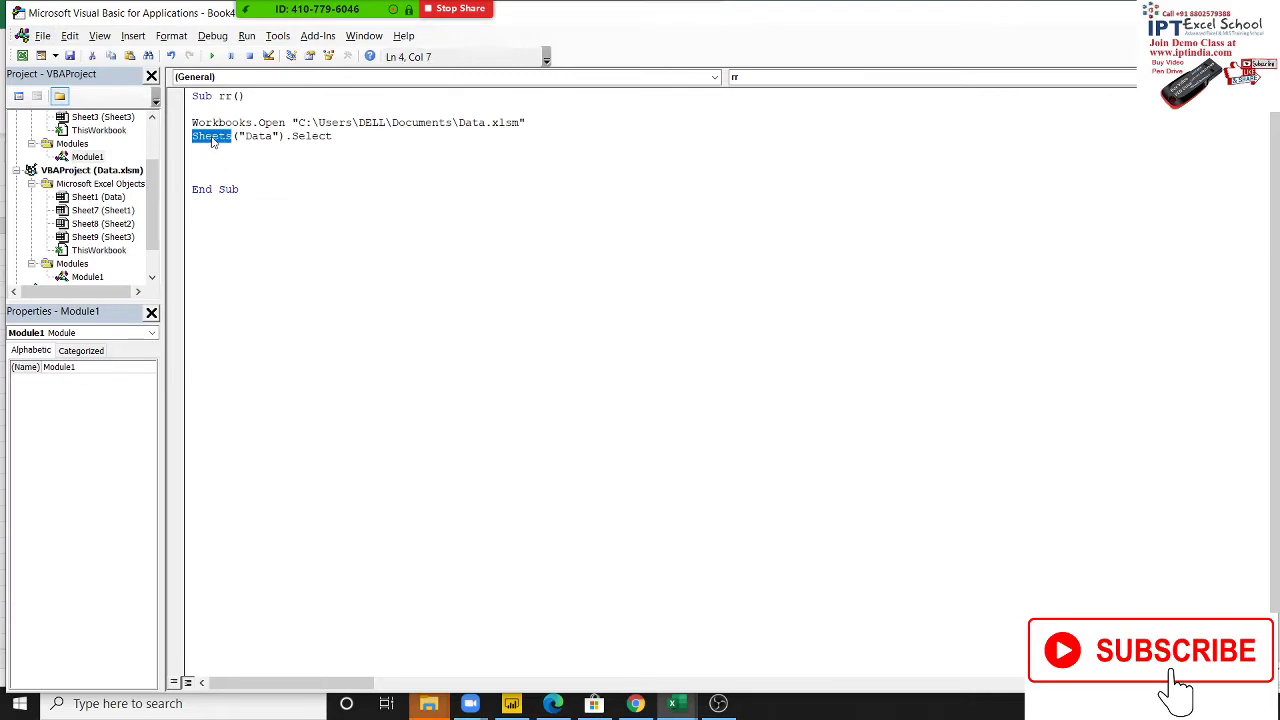
{"action": "left_click", "coordinate": [343, 140]}
{"action": "key", "text": "Return"}
Select the Data sheet's full range A1:U132, then return to the macro code
{"action": "key", "text": "alt+Tab"}
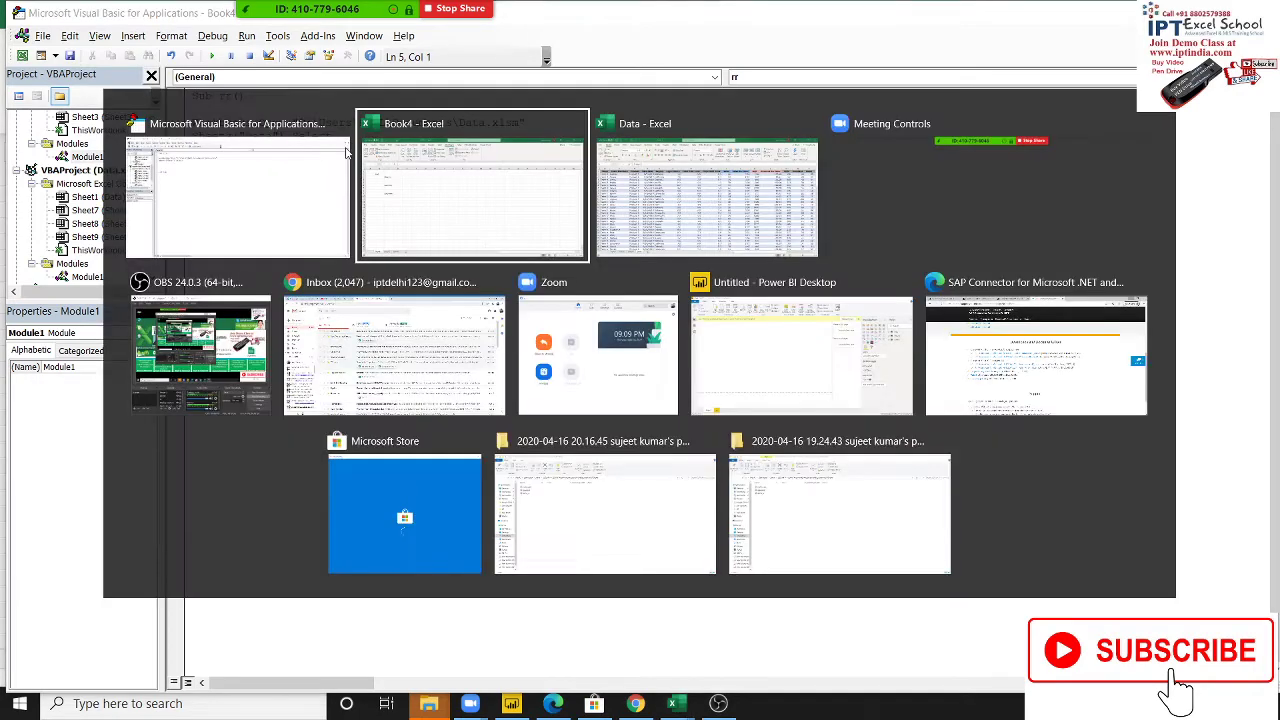
{"action": "key", "text": "ctrl+a"}
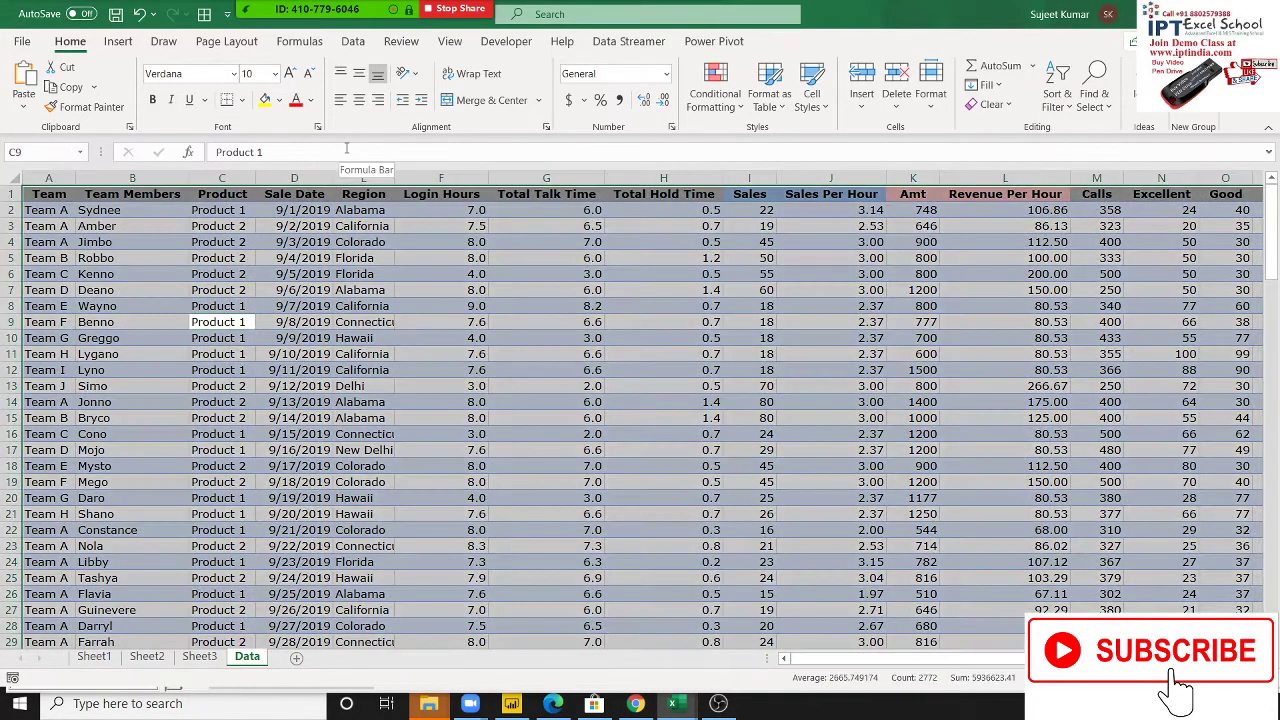
{"action": "left_click", "coordinate": [55, 194]}
{"action": "key", "text": "ctrl+shift+End"}
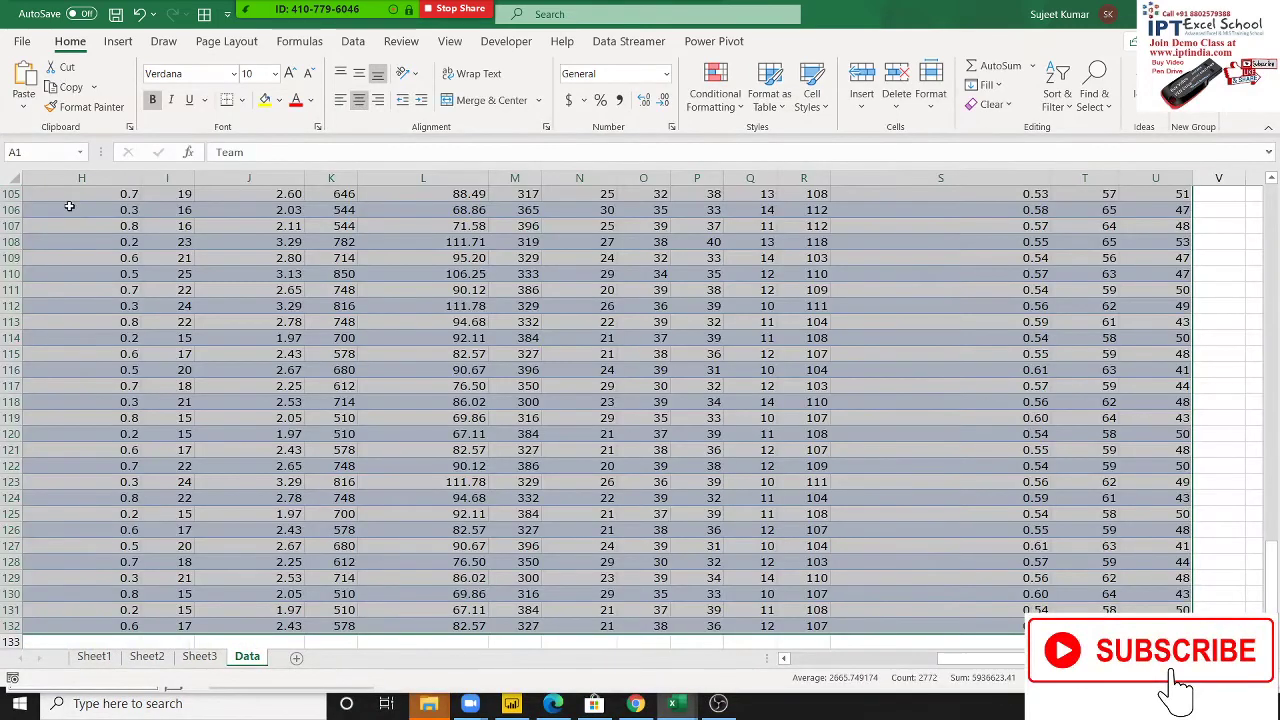
{"action": "key", "text": "alt+F11"}
Add the lines Range("A1").CurrentRegion.Select and Selection.Copy to the rr macro
{"action": "type", "text": "ran"}
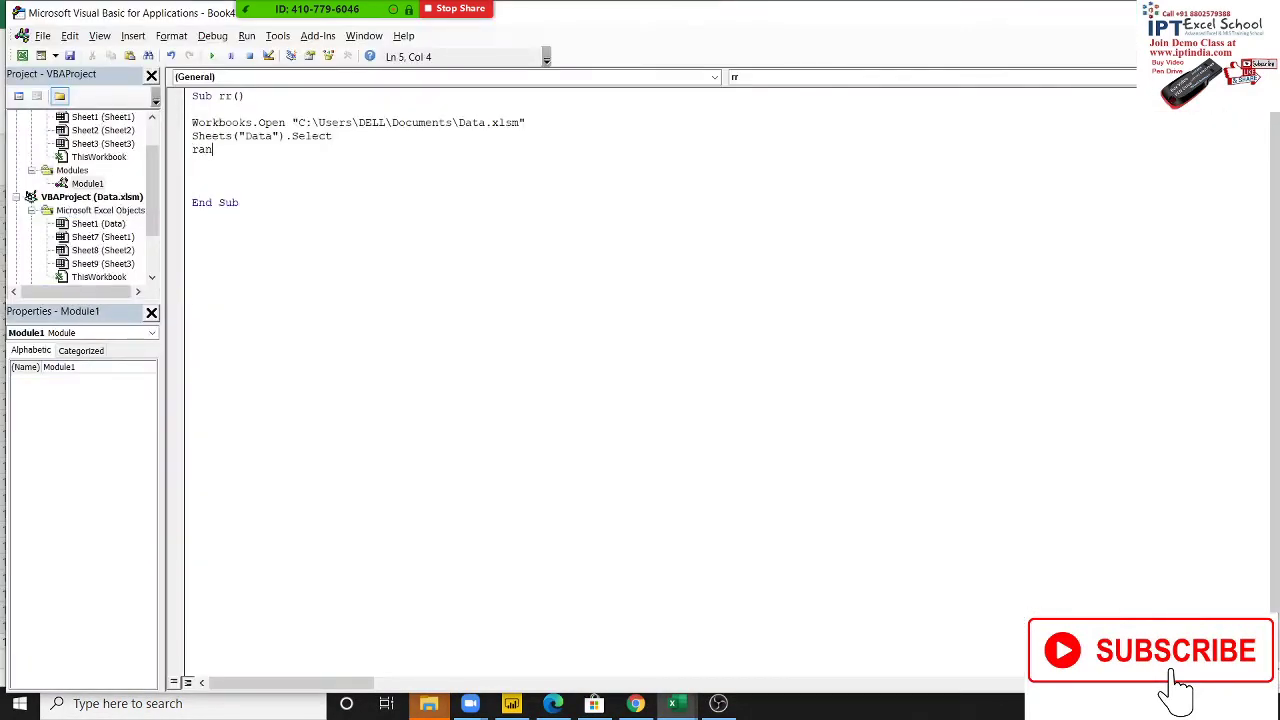
{"action": "type", "text": "ge("}
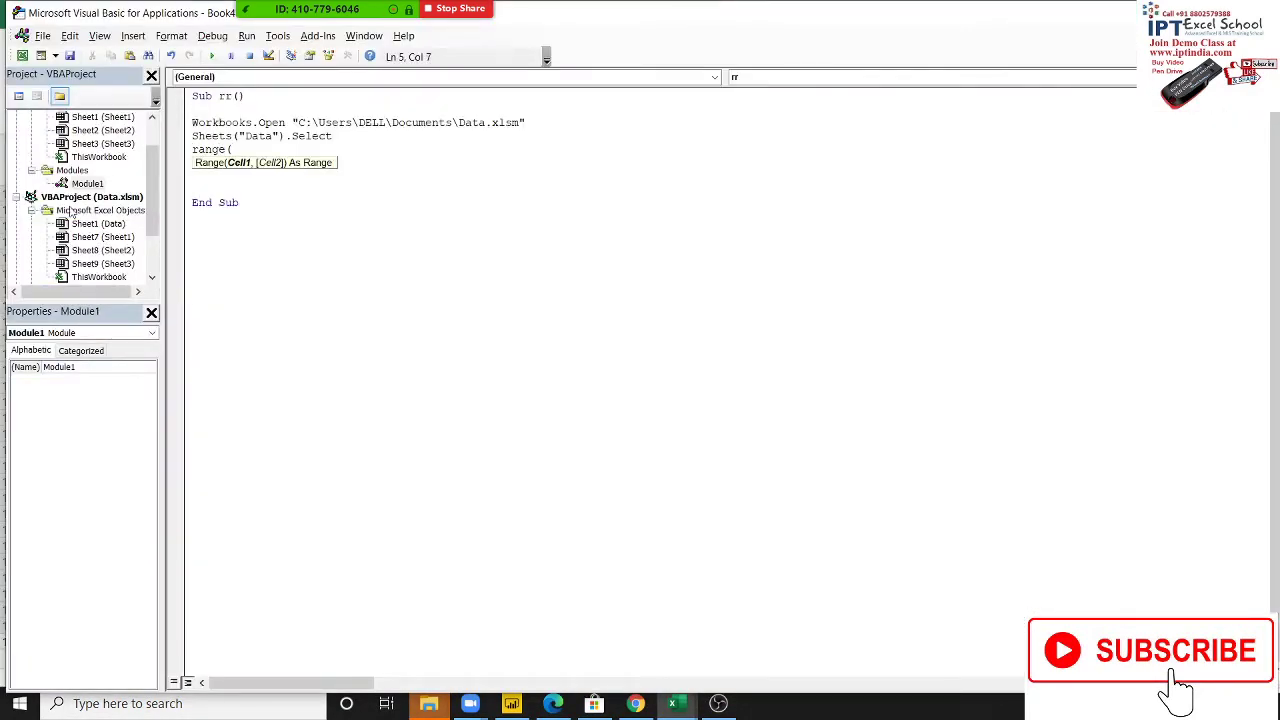
{"action": "type", "text": "\""}
{"action": "type", "text": "A1"}
{"action": "type", "text": "\")"}
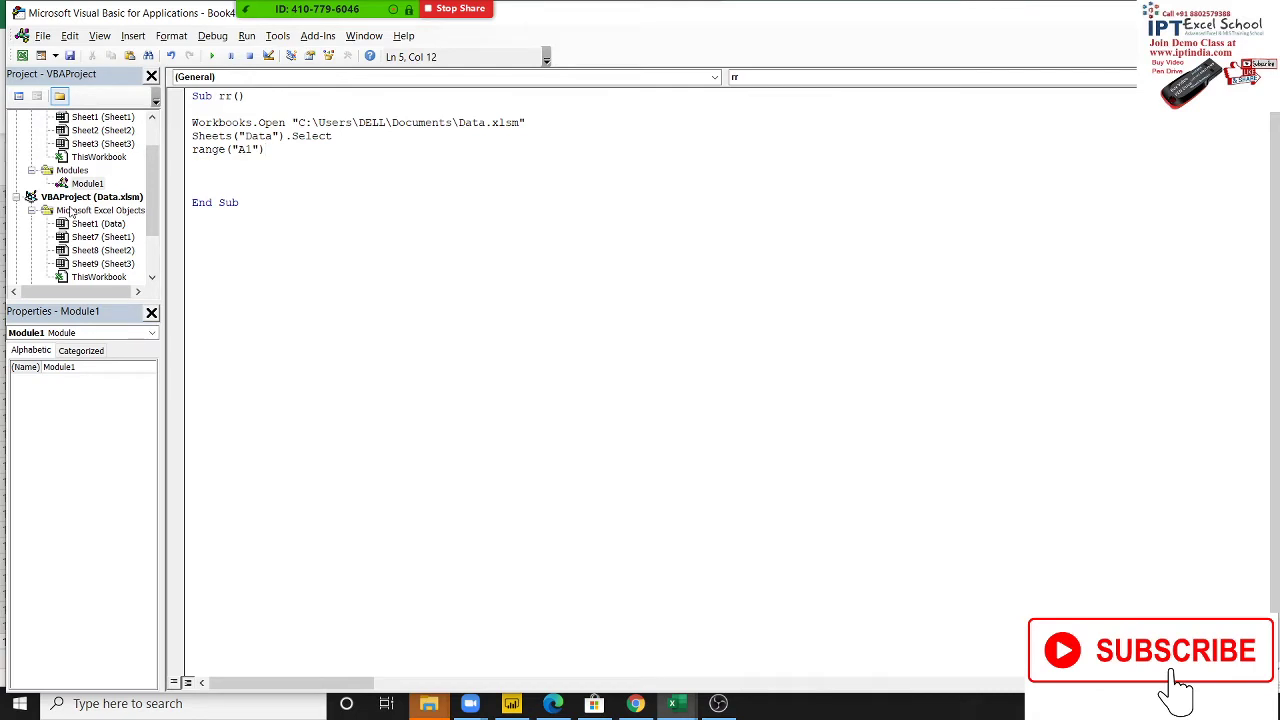
{"action": "type", "text": ".s"}
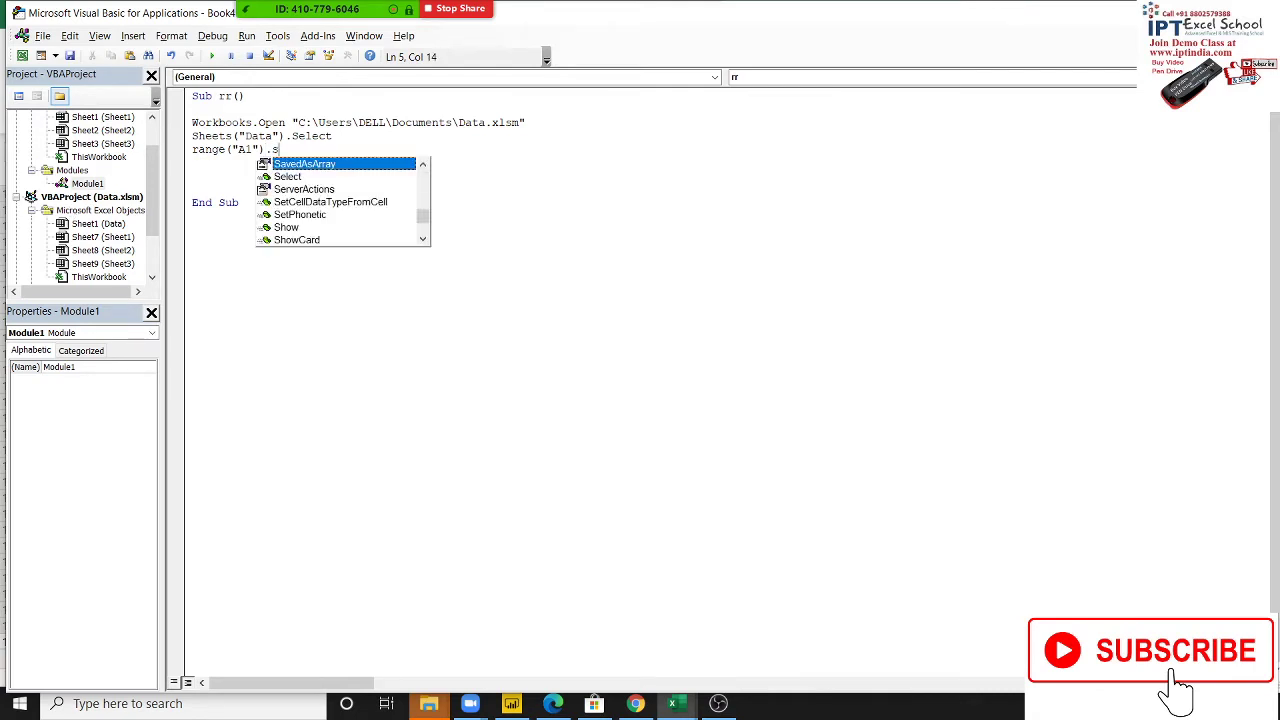
{"action": "key", "text": "BackSpace"}
{"action": "type", "text": "cu"}
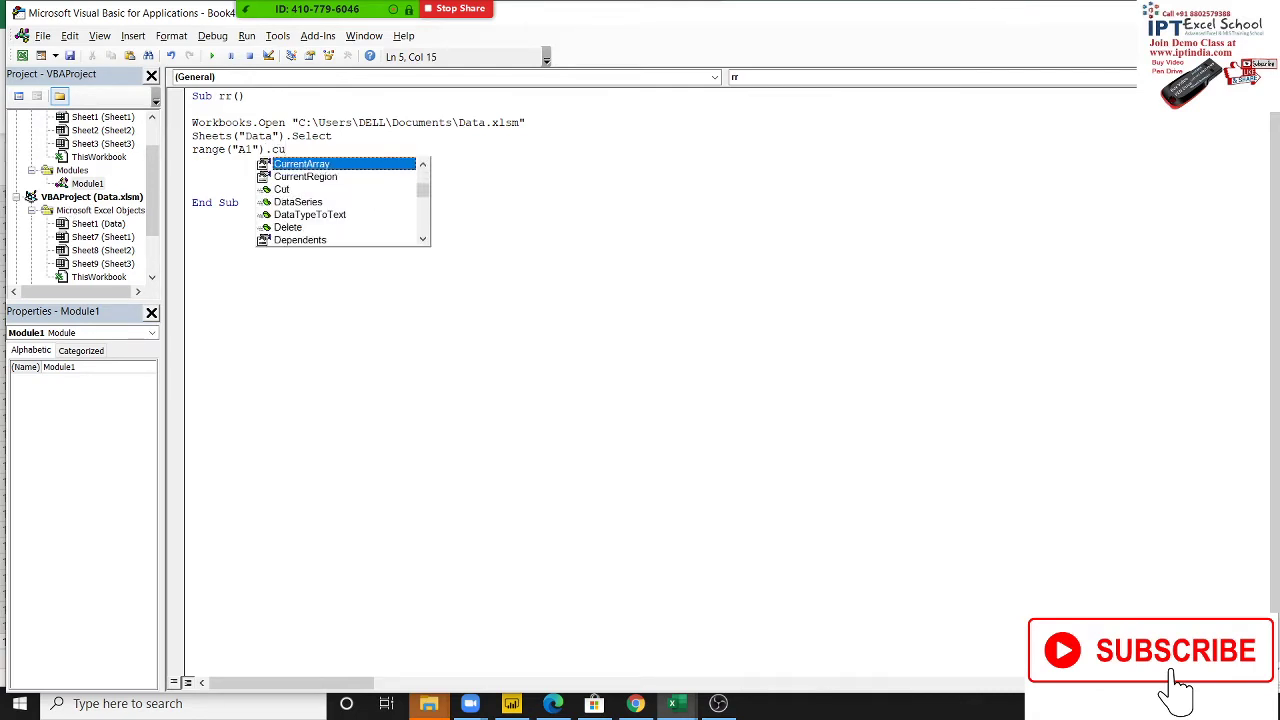
{"action": "key", "text": "Down"}
{"action": "key", "text": "Tab"}
{"action": "type", "text": ".se"}
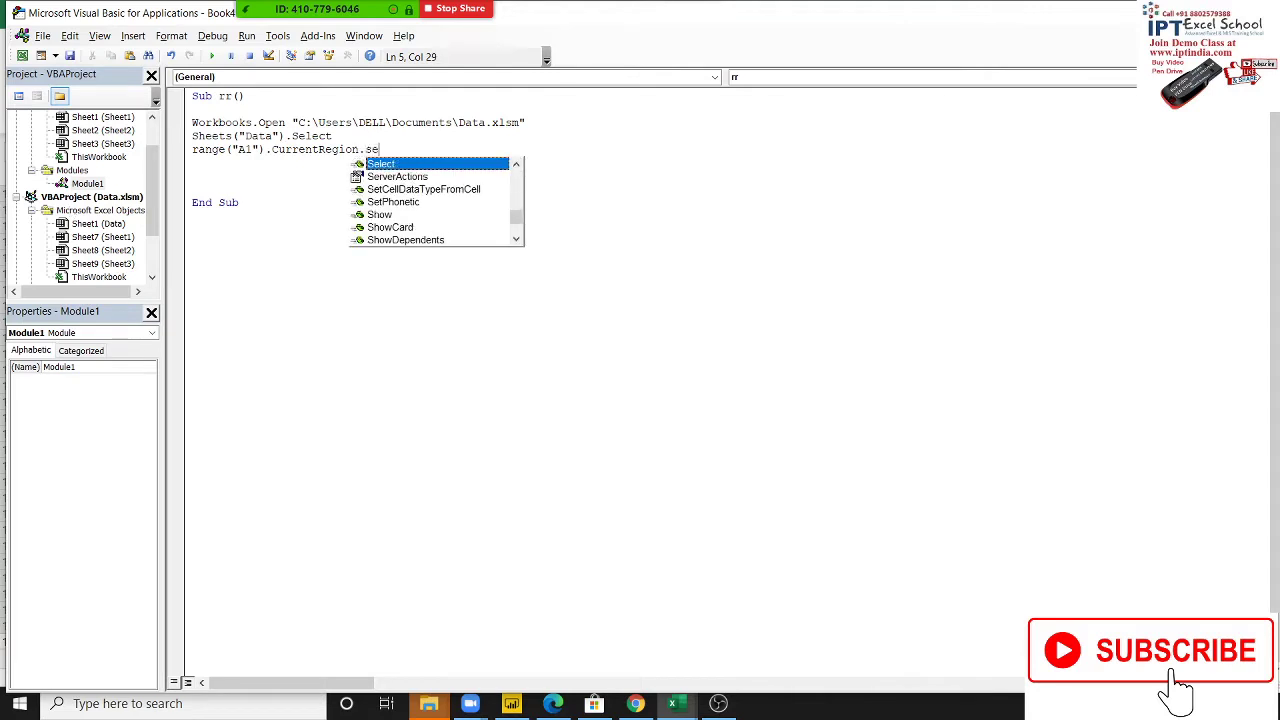
{"action": "key", "text": "Return"}
{"action": "type", "text": "sel"}
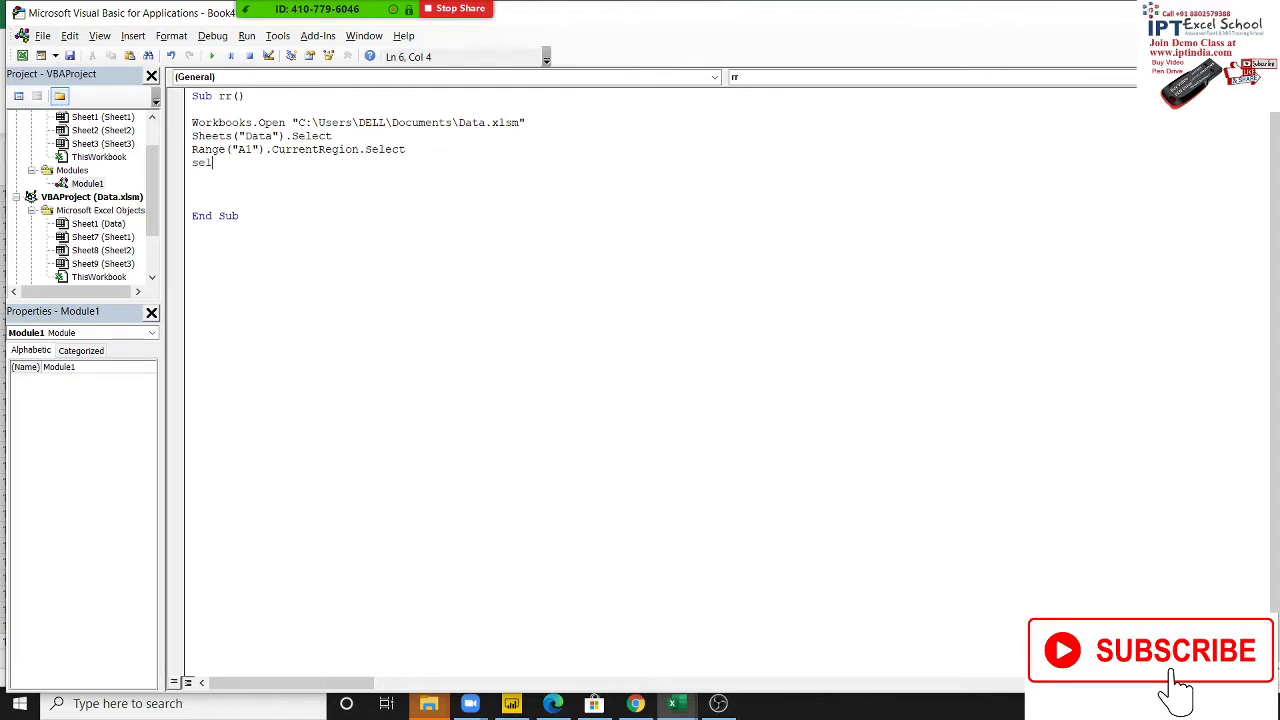
{"action": "type", "text": "ection"}
{"action": "type", "text": "cop"}
{"action": "type", "text": "y"}
{"action": "key", "text": "Return"}
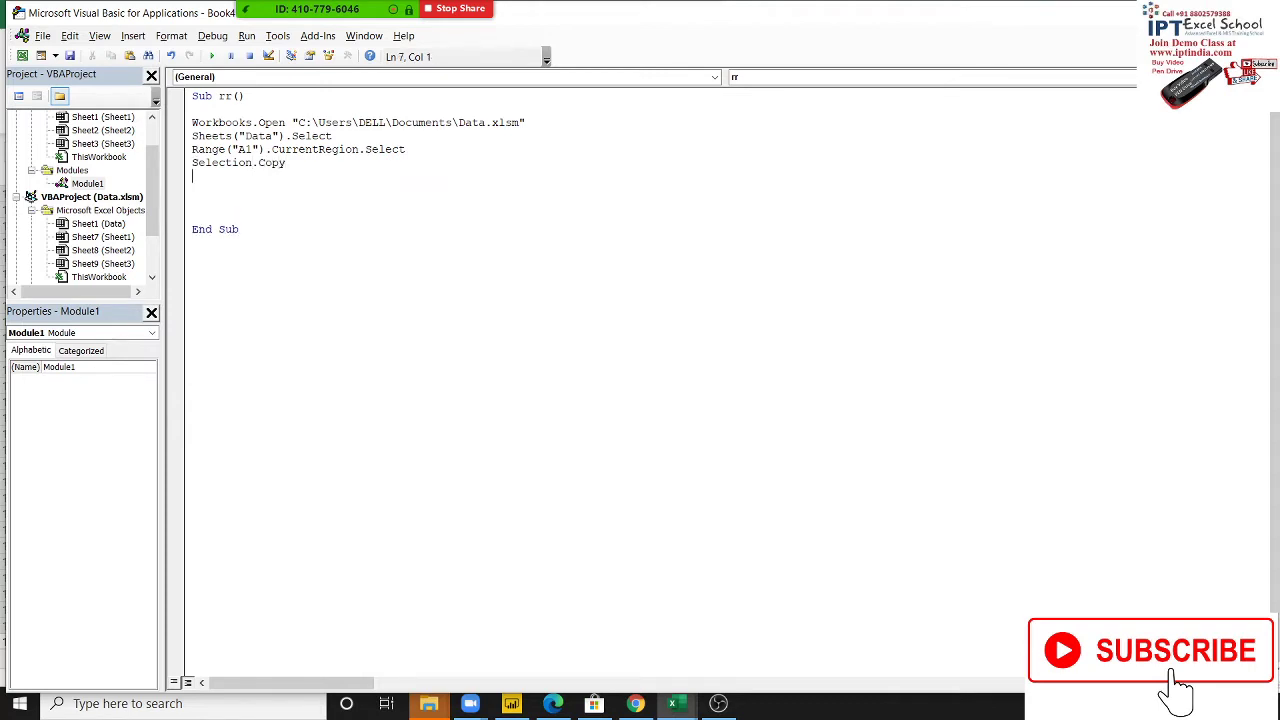
{"action": "key", "text": "Return"}
Add Workbooks.Add, Range("A1").Select and ActiveSheet.Paste lines to paste into a new workbook
{"action": "type", "text": "woe"}
{"action": "key", "text": "BackSpace"}
{"action": "type", "text": "rkboo"}
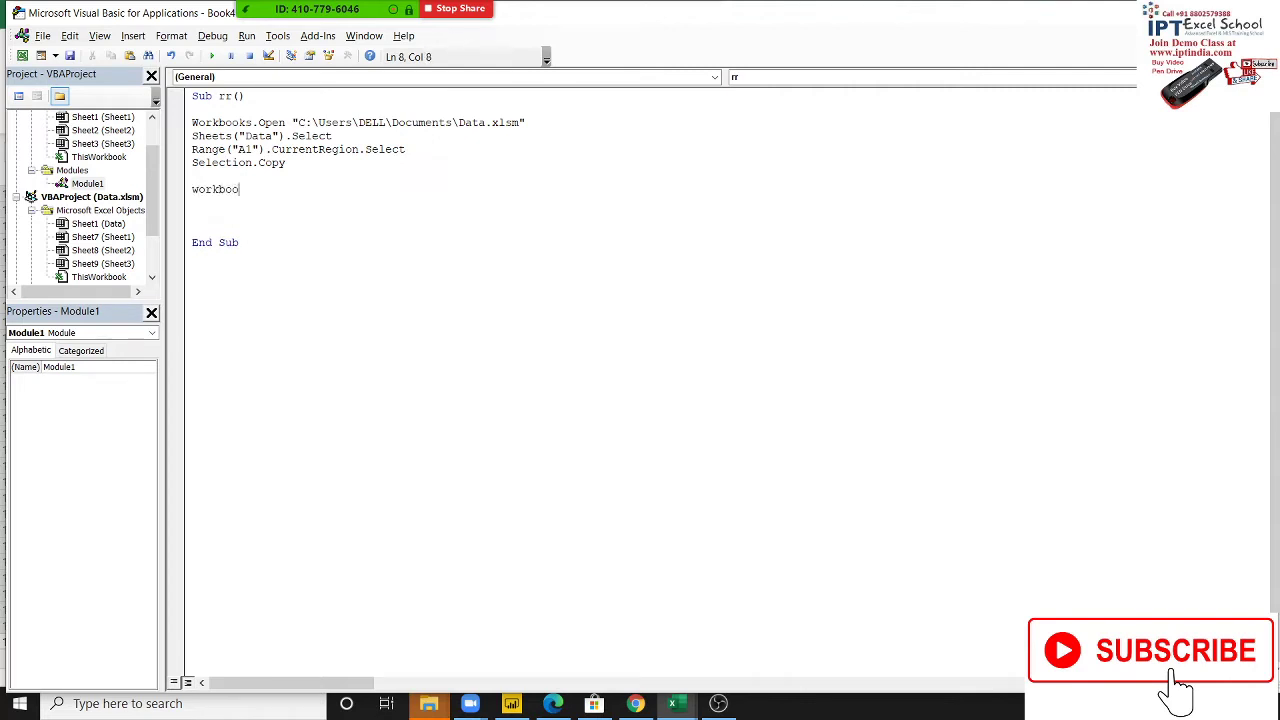
{"action": "type", "text": "ks."}
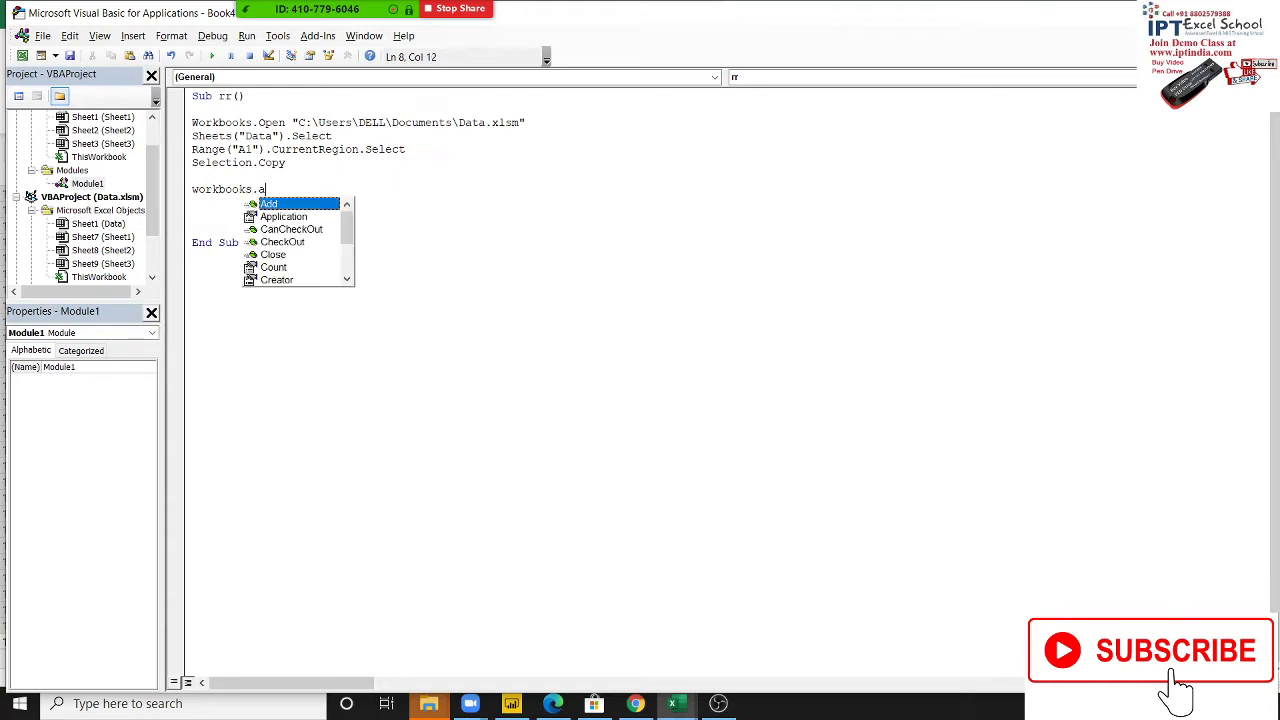
{"action": "type", "text": "ad"}
{"action": "key", "text": "Return"}
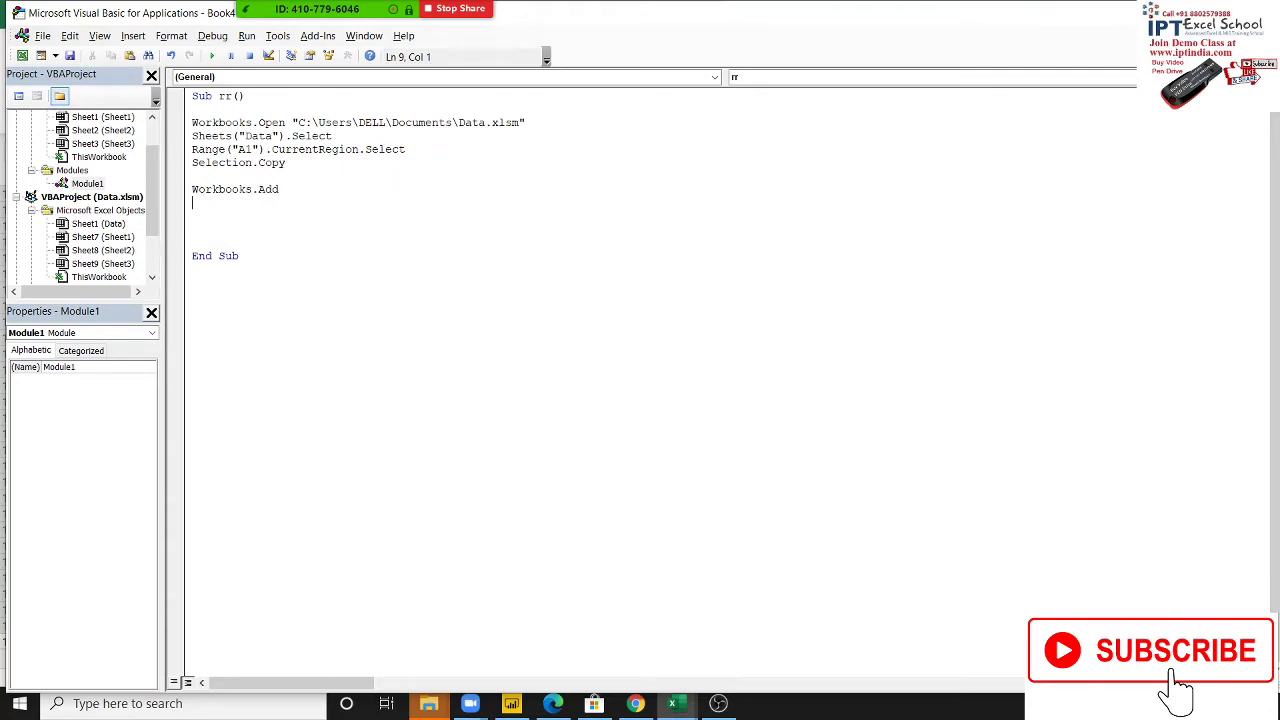
{"action": "type", "text": "rang"}
{"action": "type", "text": "e(\""}
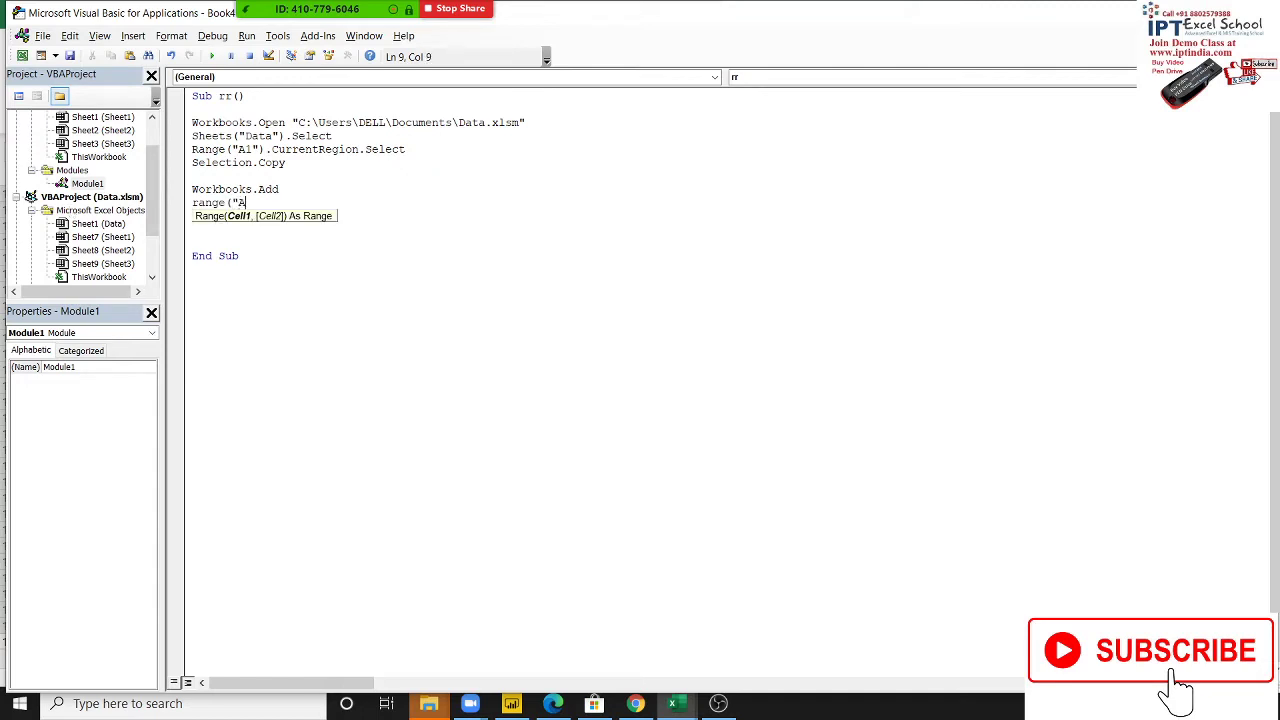
{"action": "type", "text": "A1\")."}
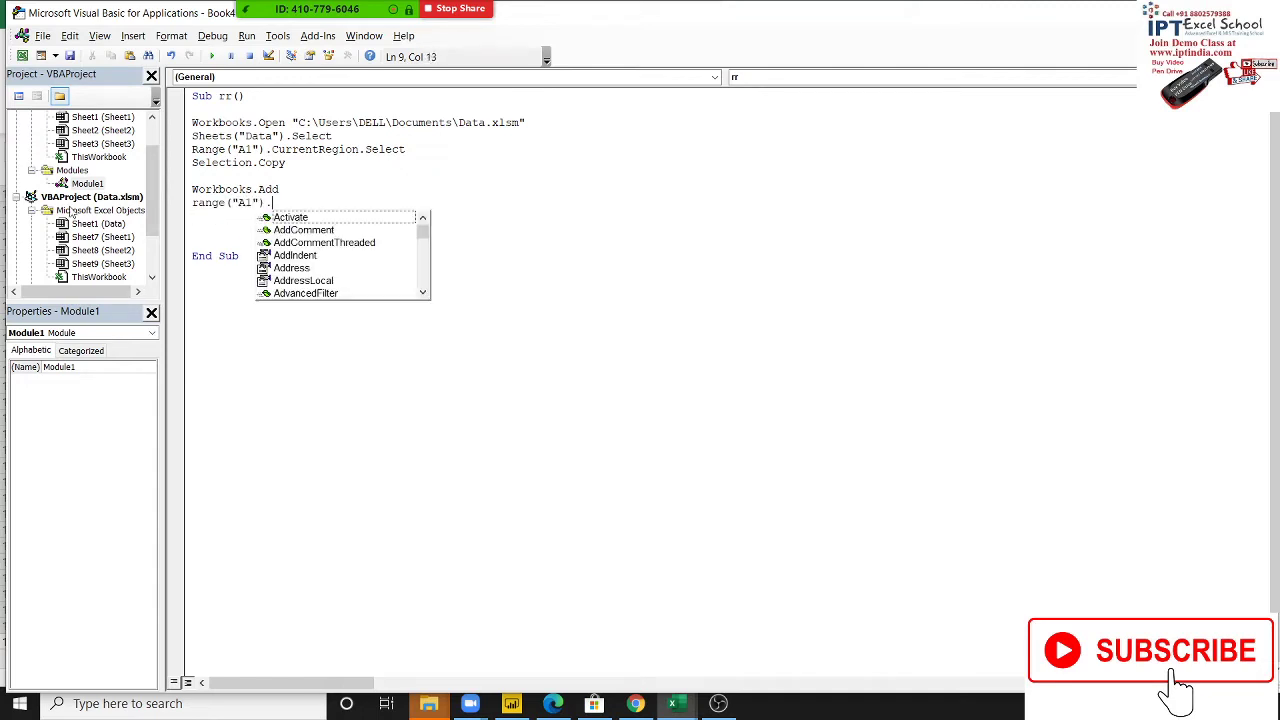
{"action": "type", "text": "se"}
{"action": "key", "text": "Return"}
{"action": "type", "text": "a"}
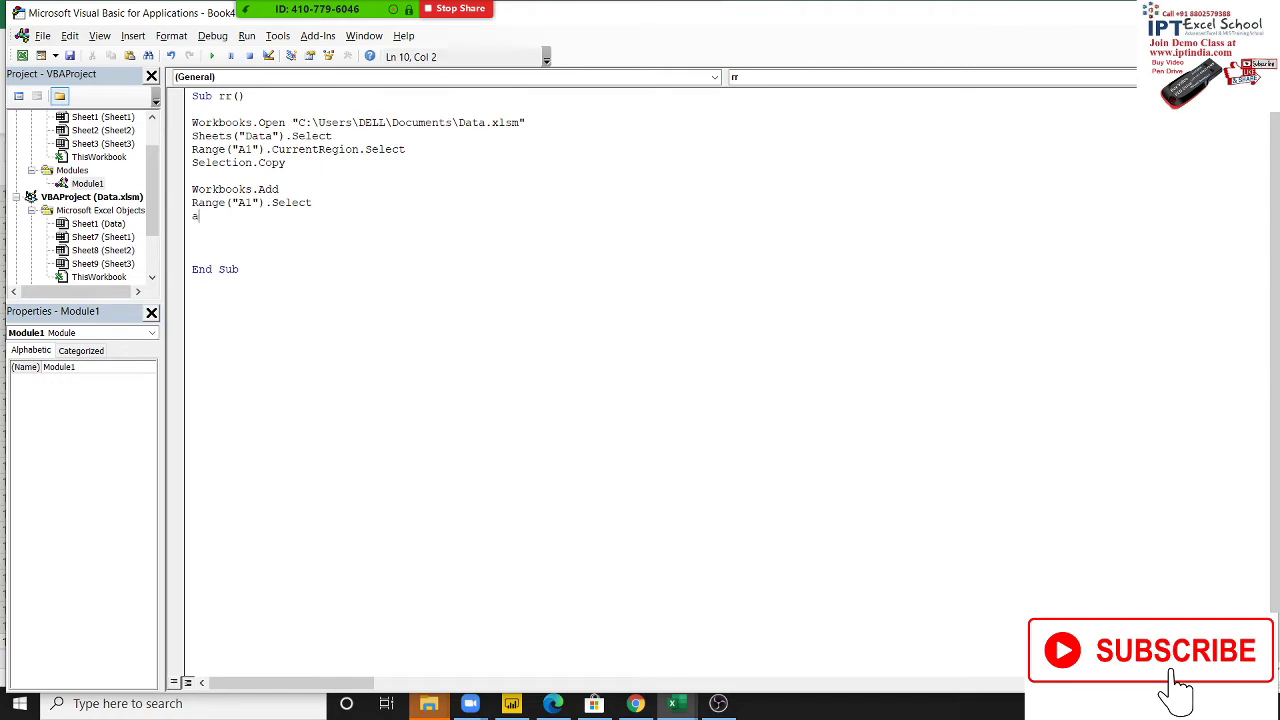
{"action": "type", "text": "ctive"}
{"action": "type", "text": "sheet"}
{"action": "type", "text": "pais"}
{"action": "type", "text": "te"}
{"action": "key", "text": "Return"}
Correct the misspelled paste line and add an ActiveWorkbook.SaveAs line below it
{"action": "left_click", "coordinate": [295, 218]}
{"action": "key", "text": "BackSpace"}
{"action": "left_click", "coordinate": [299, 228]}
{"action": "type", "text": "a"}
{"action": "type", "text": "ctivew"}
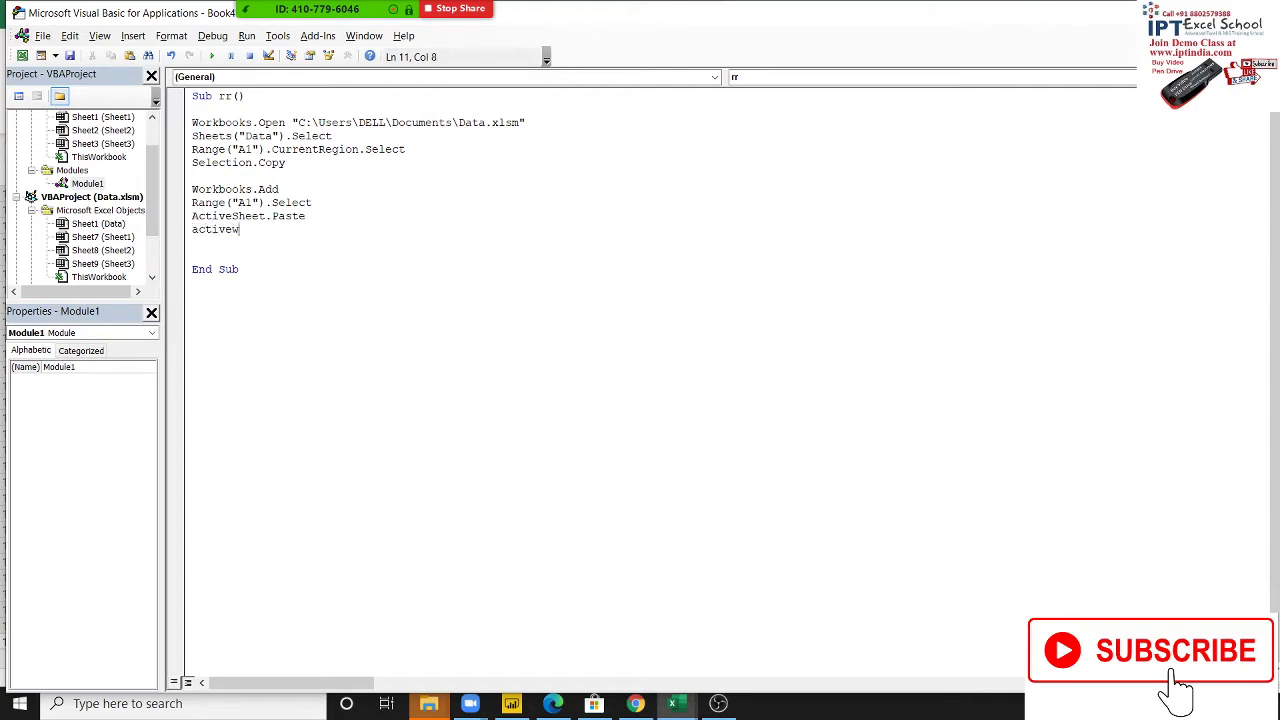
{"action": "type", "text": "okbook"}
{"action": "type", "text": ".sav"}
{"action": "type", "text": "eas"}
{"action": "left_click", "coordinate": [306, 269]}
Fix ActiveWorkbook's spelling and give SaveAs the copied Data path ending in Data1.xlsm
{"action": "left_click", "coordinate": [252, 229]}
{"action": "type", "text": "r"}
{"action": "key", "text": "Down"}
{"action": "left_click", "coordinate": [354, 215]}
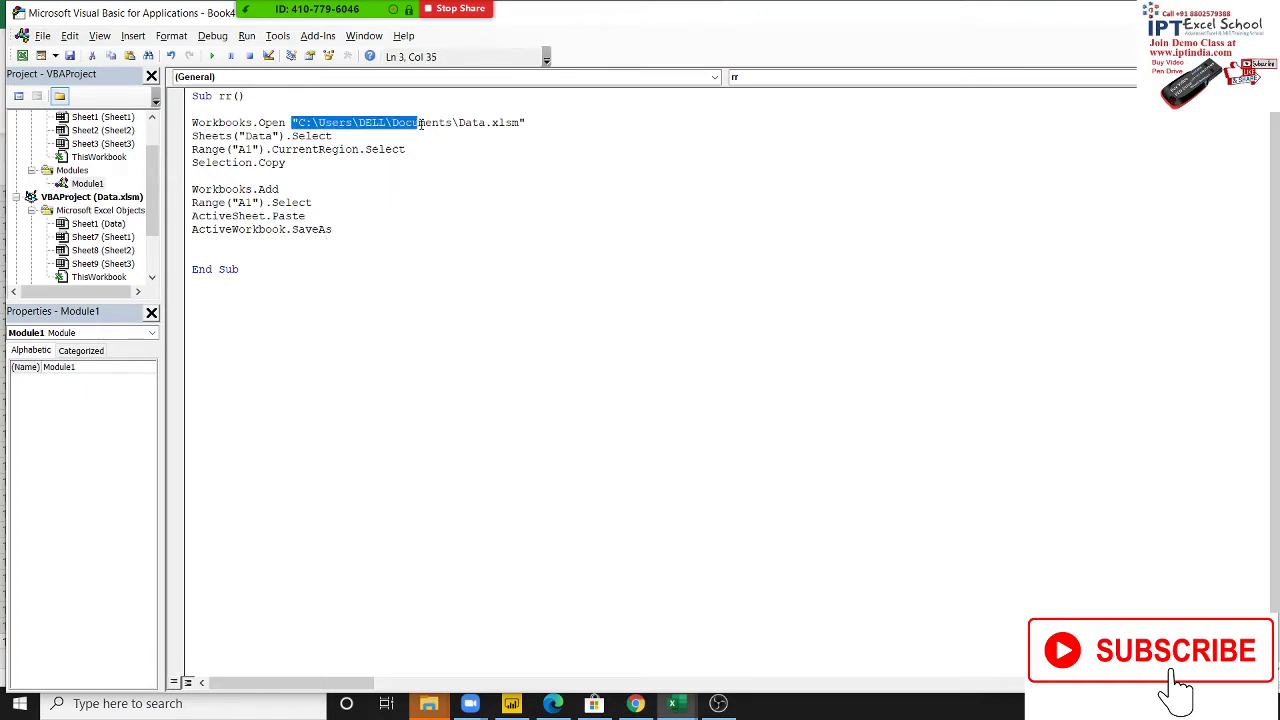
{"action": "left_click_drag", "start_coordinate": [291, 122], "coordinate": [525, 122]}
{"action": "key", "text": "ctrl+c"}
{"action": "left_click", "coordinate": [345, 229]}
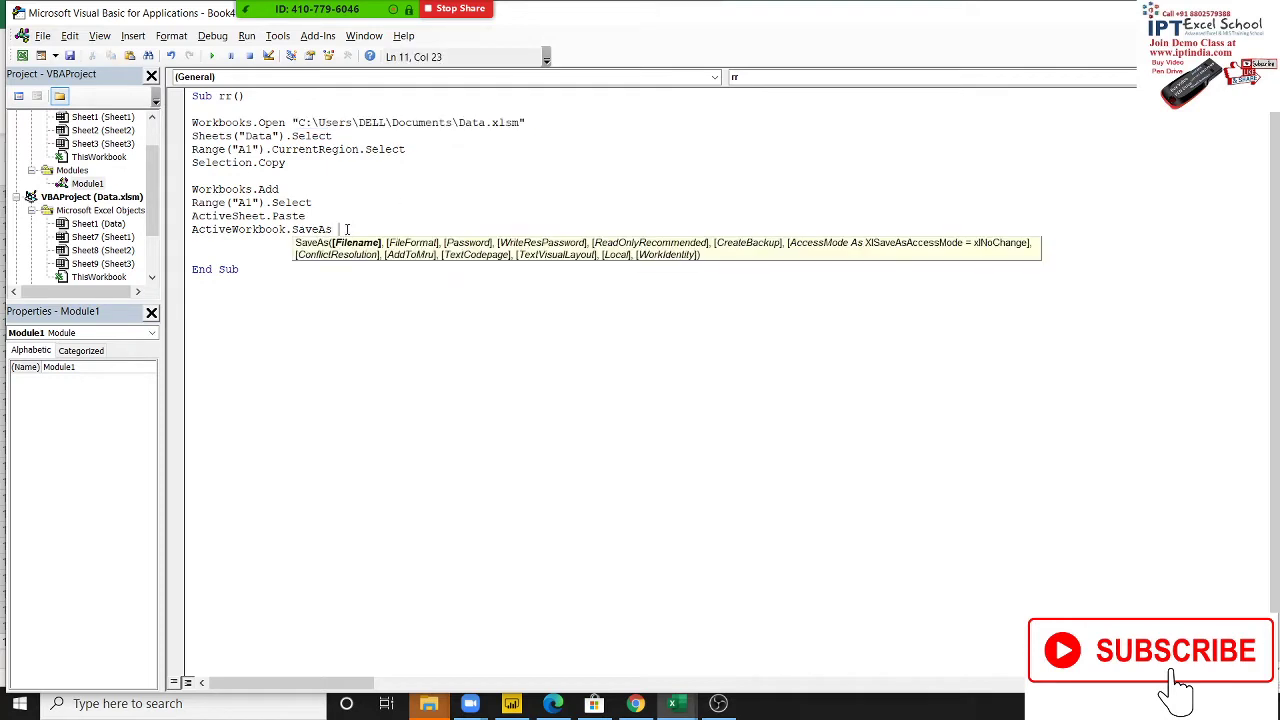
{"action": "key", "text": "ctrl+v"}
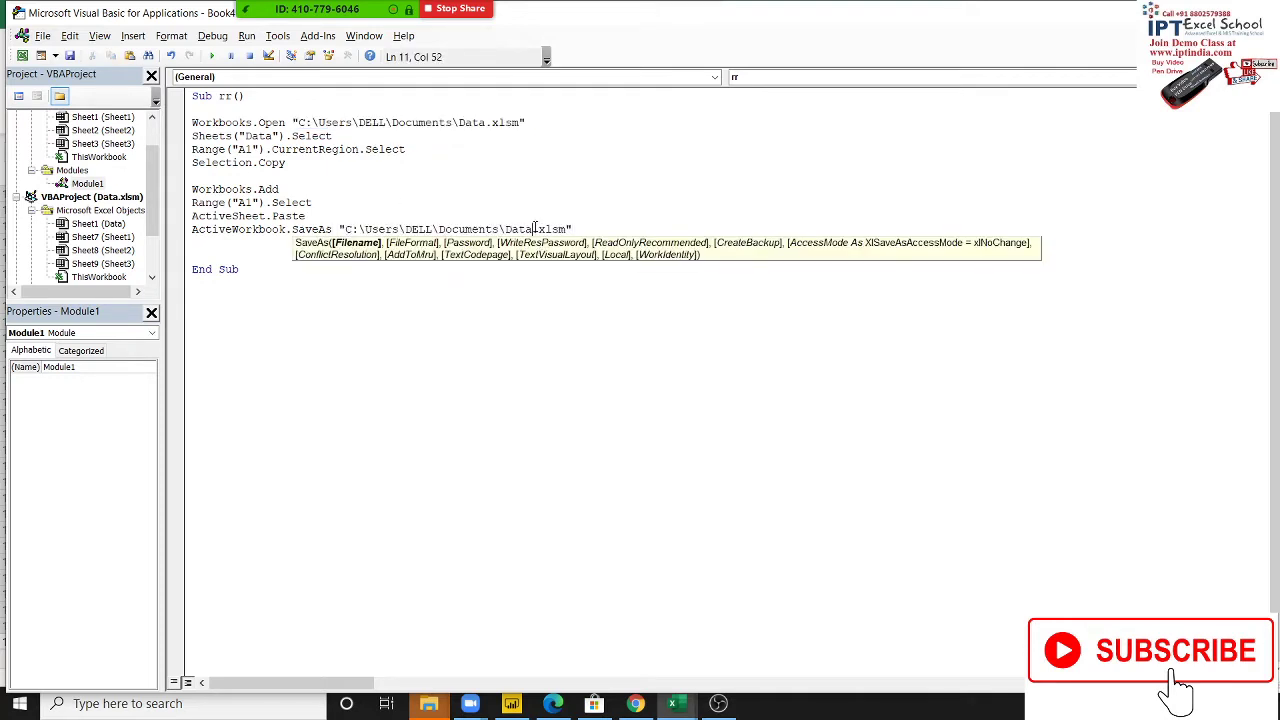
{"action": "type", "text": "1"}
{"action": "key", "text": "Down"}
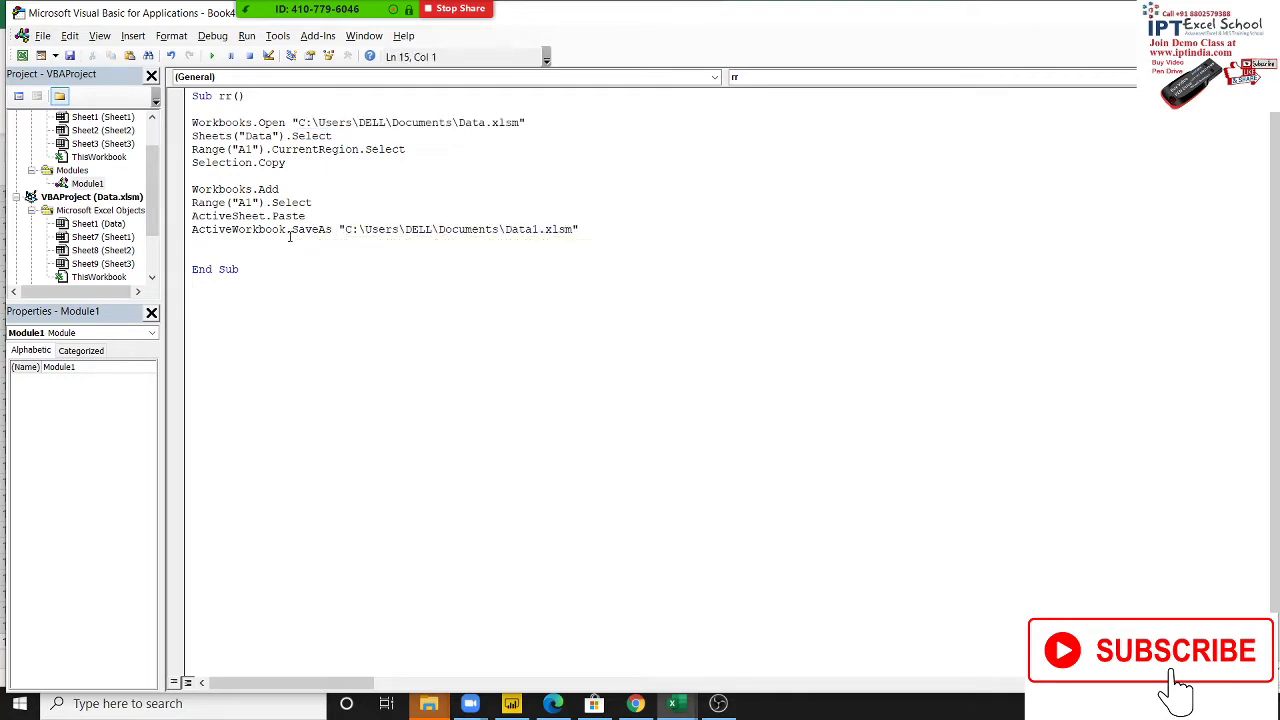
Add an ActiveWorkbook.Close True line to save and close the new workbook
{"action": "type", "text": "axc"}
{"action": "type", "text": "ct"}
{"action": "type", "text": "ive"}
{"action": "type", "text": "workbook"}
{"action": "type", "text": ".clo"}
{"action": "key", "text": "Tab"}
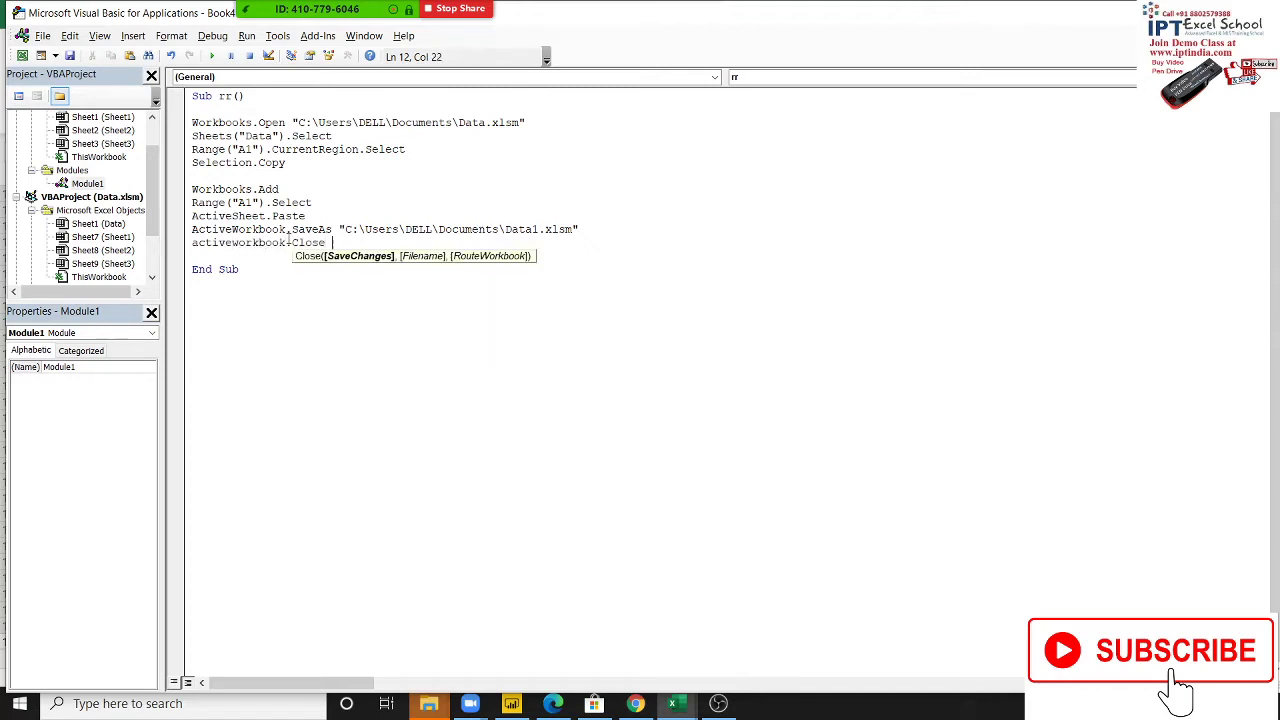
{"action": "type", "text": "true"}
{"action": "key", "text": "Return"}
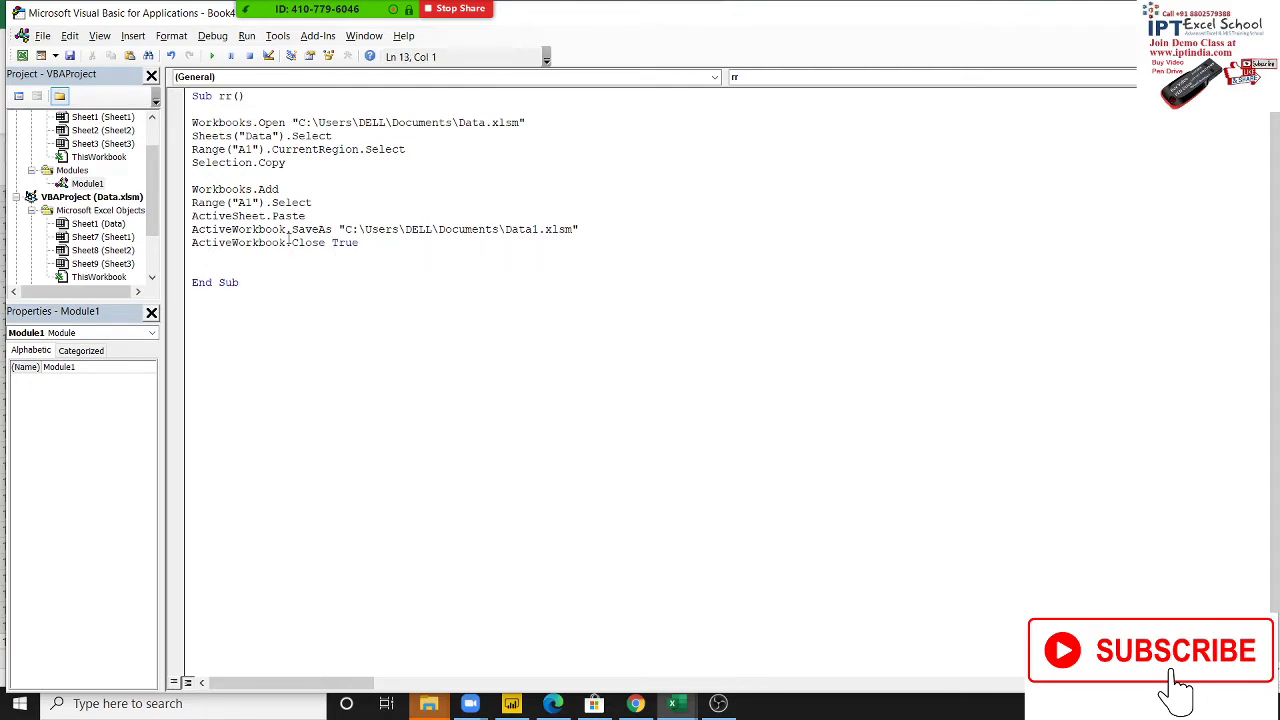
{"action": "key", "text": "Return"}
Add a Workbooks("Data.xlsm").Close False line to close the source file unsaved
{"action": "double_click", "coordinate": [470, 123]}
{"action": "left_click", "coordinate": [300, 258]}
{"action": "key", "text": "Return"}
{"action": "type", "text": "wor"}
{"action": "type", "text": "kbooks"}
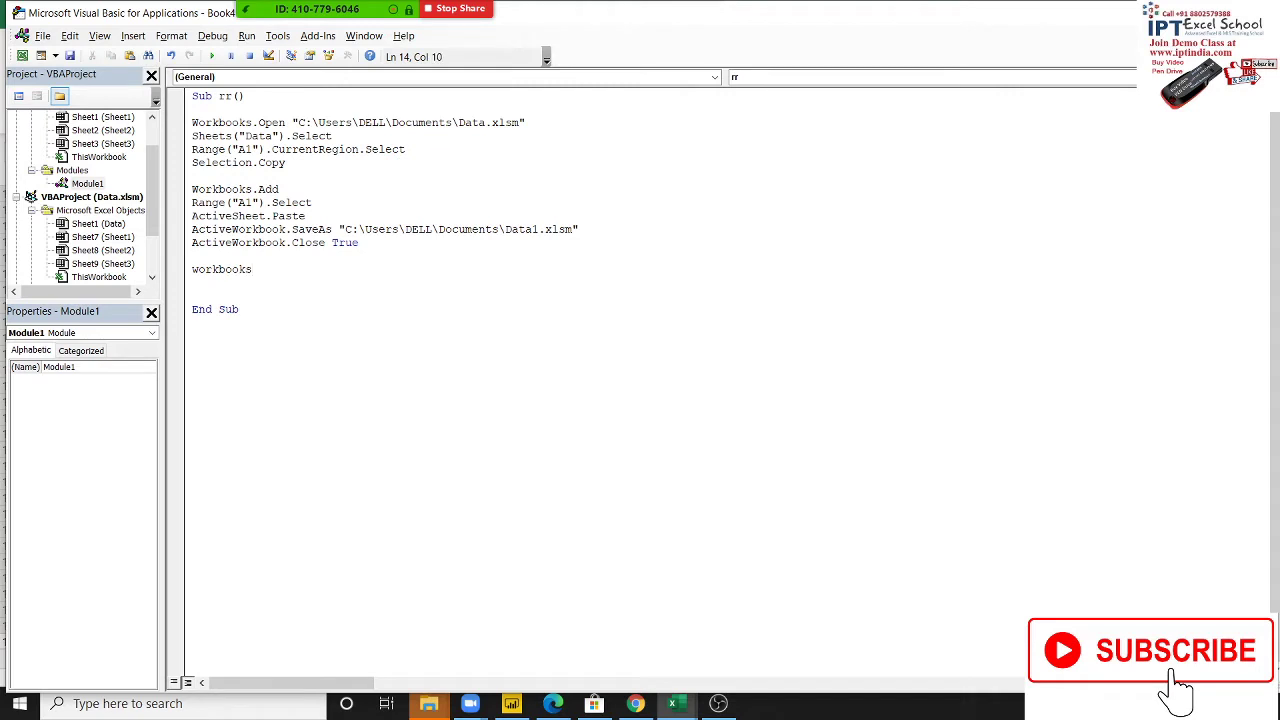
{"action": "type", "text": "(\"Data."}
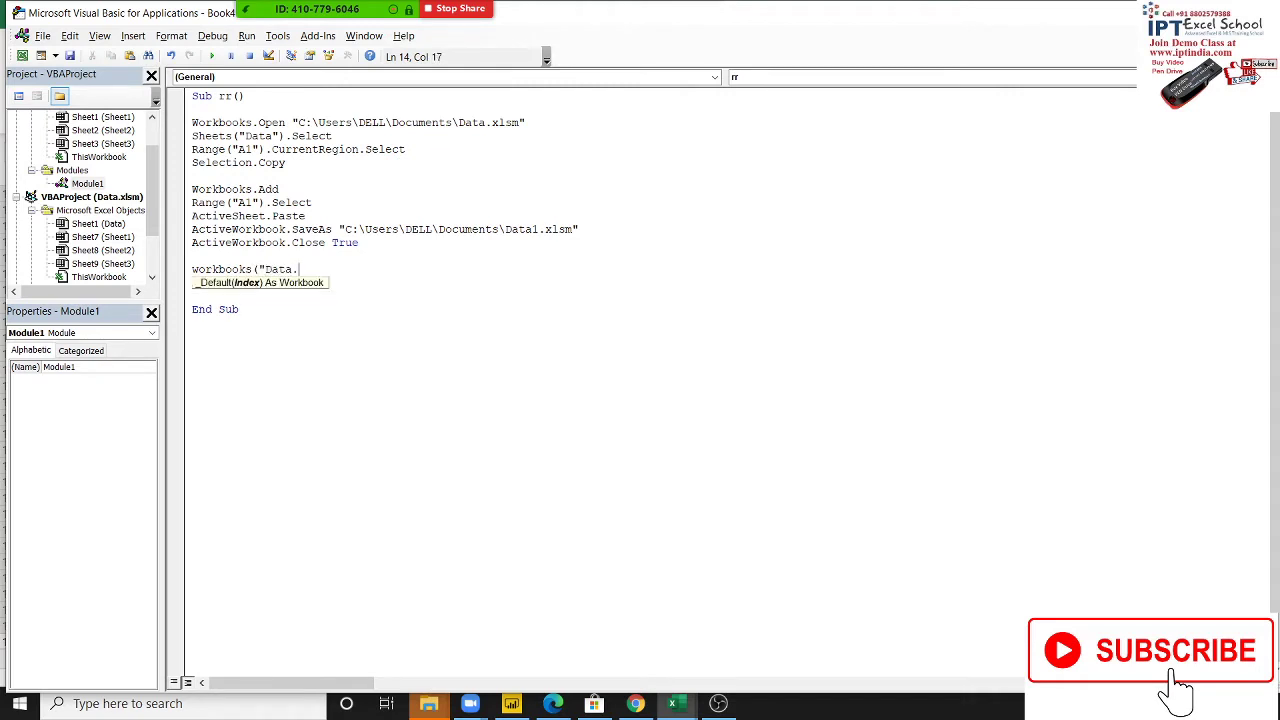
{"action": "type", "text": "xl"}
{"action": "key", "text": "BackSpace"}
{"action": "key", "text": "BackSpace"}
{"action": "type", "text": "xl"}
{"action": "type", "text": "sm\") "}
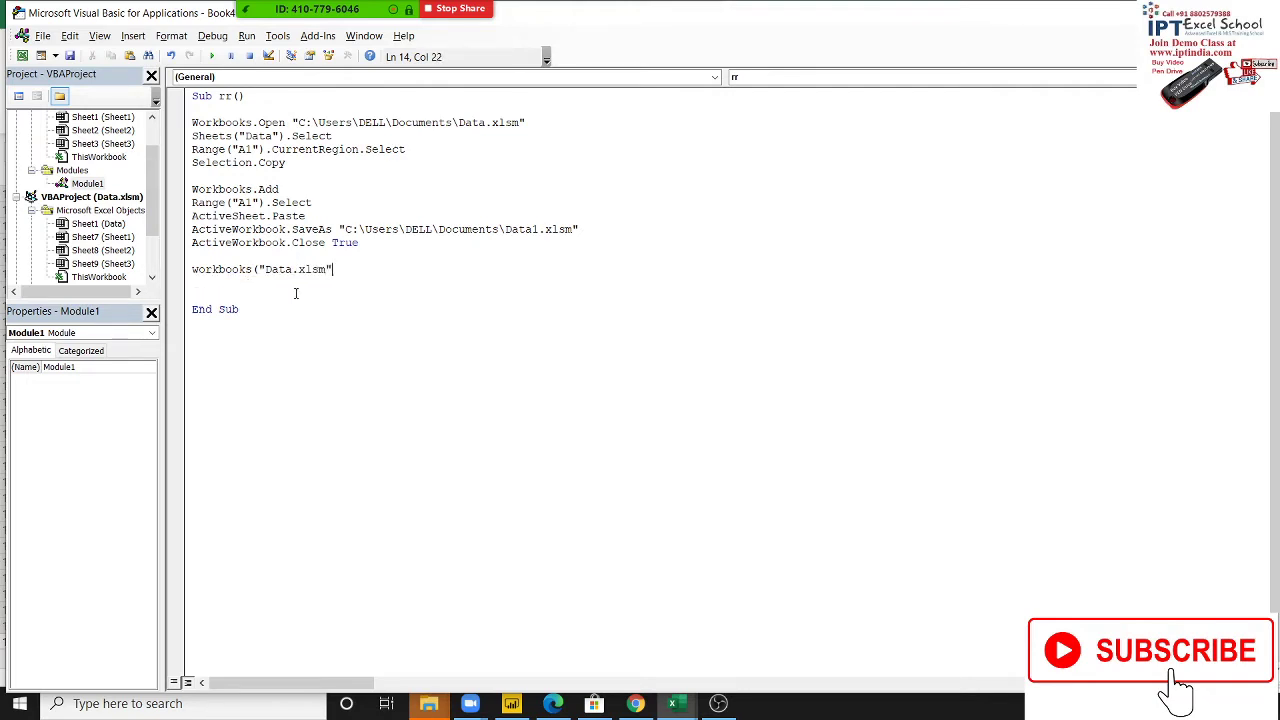
{"action": "type", "text": "."}
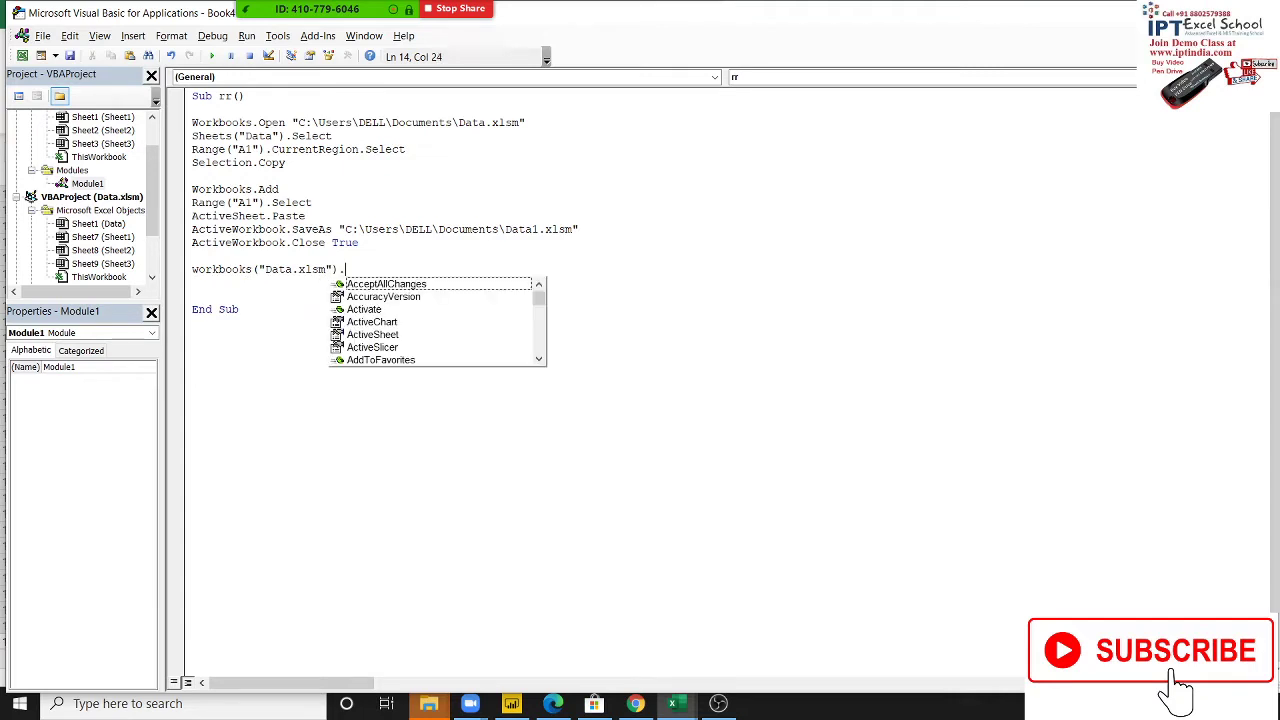
{"action": "type", "text": "cli"}
{"action": "key", "text": "Tab"}
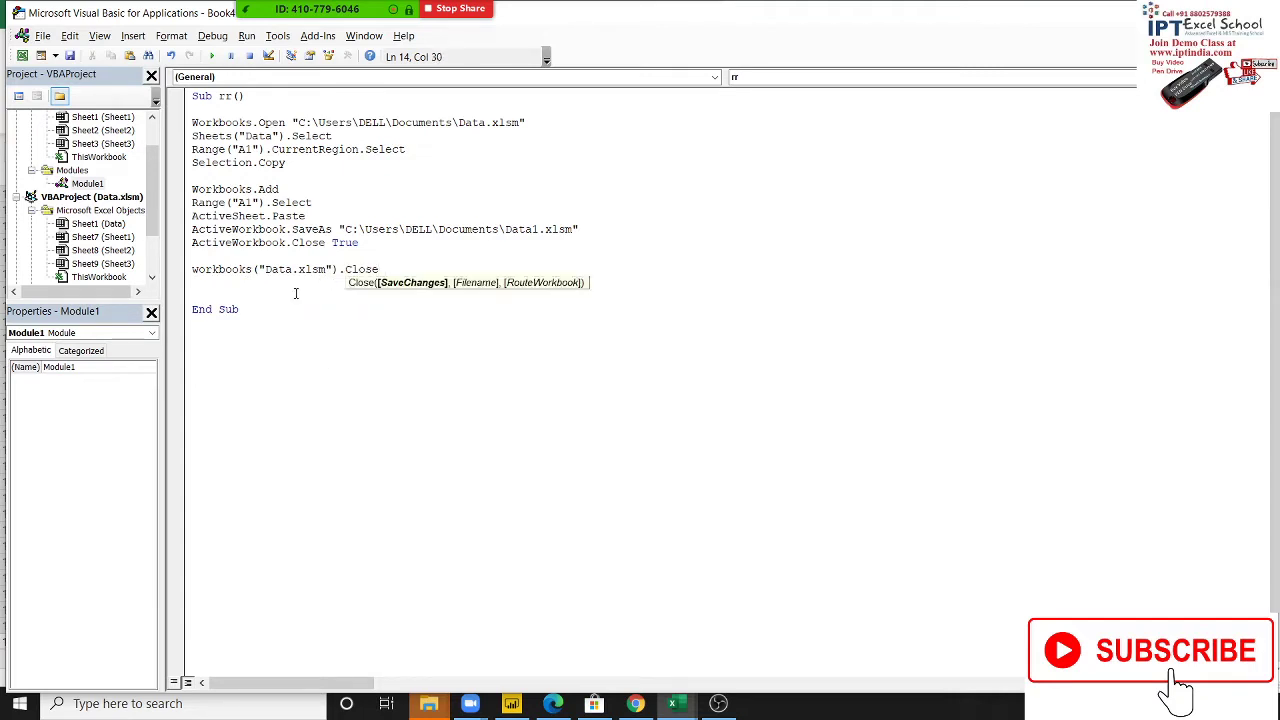
{"action": "type", "text": "False"}
{"action": "key", "text": "Return"}
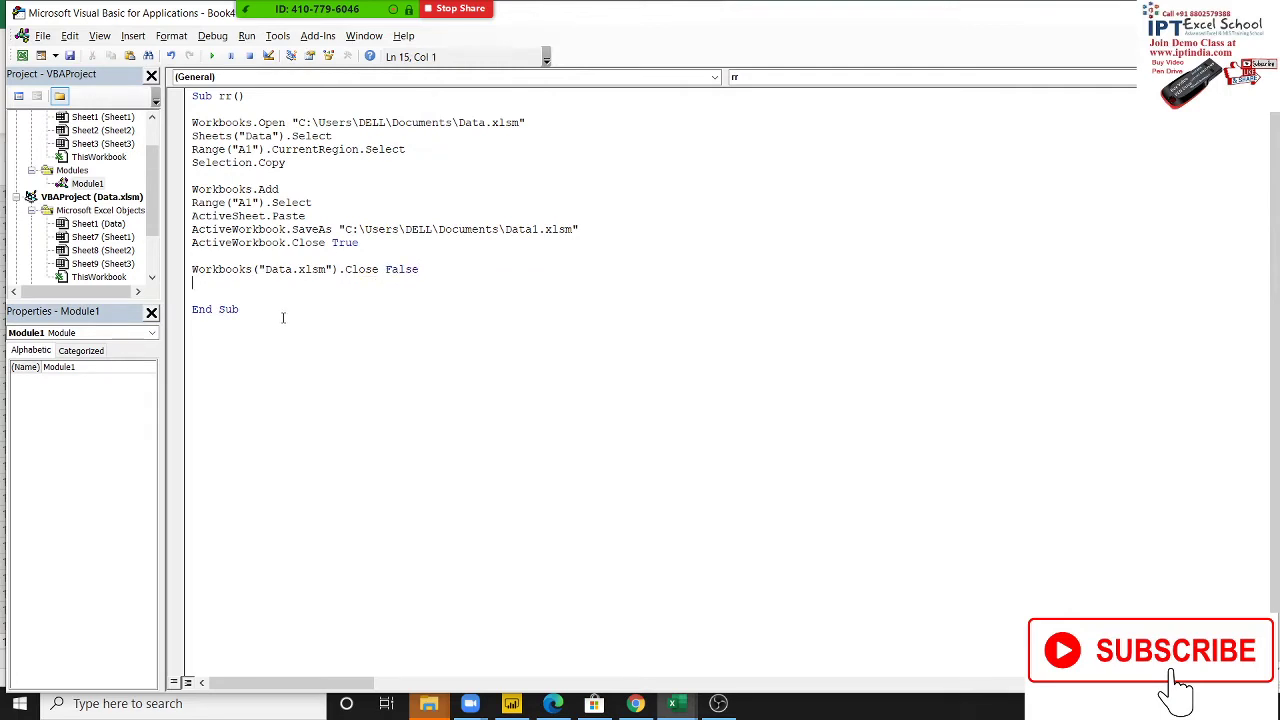
Highlight the Data file name, the Copy statement and the user folder in the SaveAs path
{"action": "double_click", "coordinate": [468, 122]}
{"action": "double_click", "coordinate": [271, 162]}
{"action": "double_click", "coordinate": [424, 231]}
Run rr from Excel's Macros list, which stops with run-time error 1004
{"action": "left_click_drag", "start_coordinate": [212, 323], "coordinate": [170, 187]}
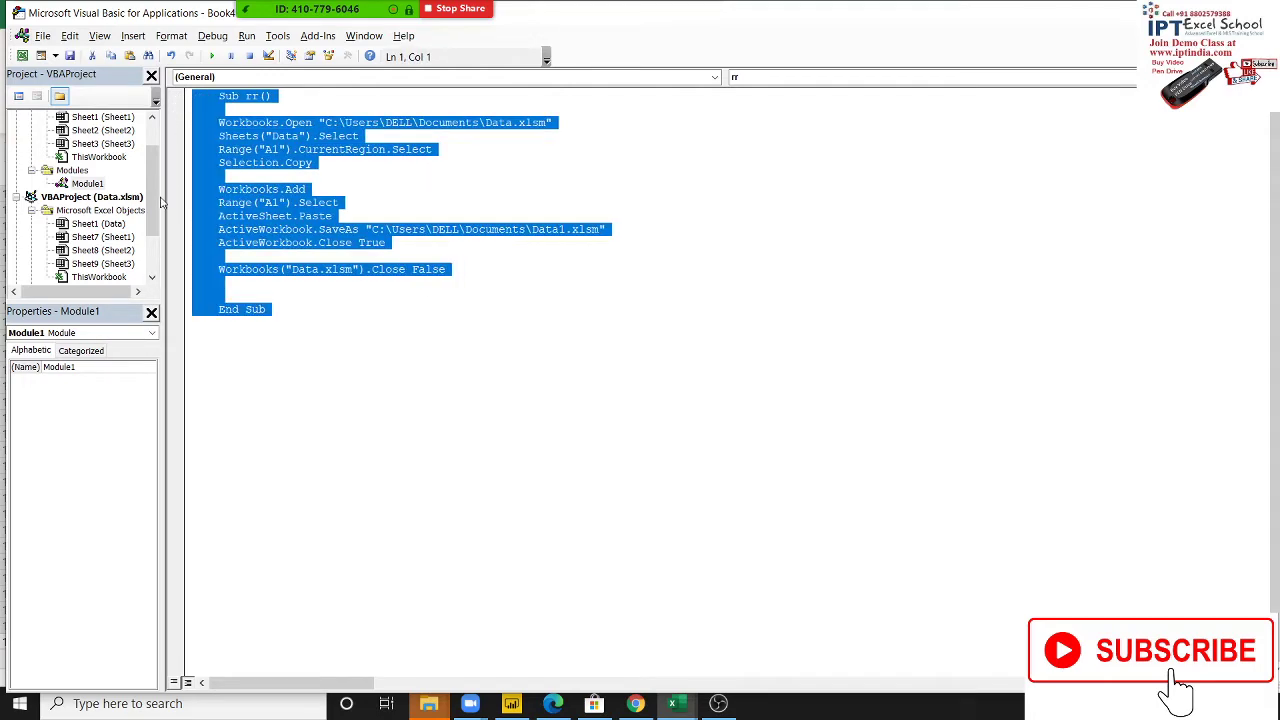
{"action": "left_click", "coordinate": [168, 200]}
{"action": "key", "text": "alt+F11"}
{"action": "left_click", "coordinate": [175, 257]}
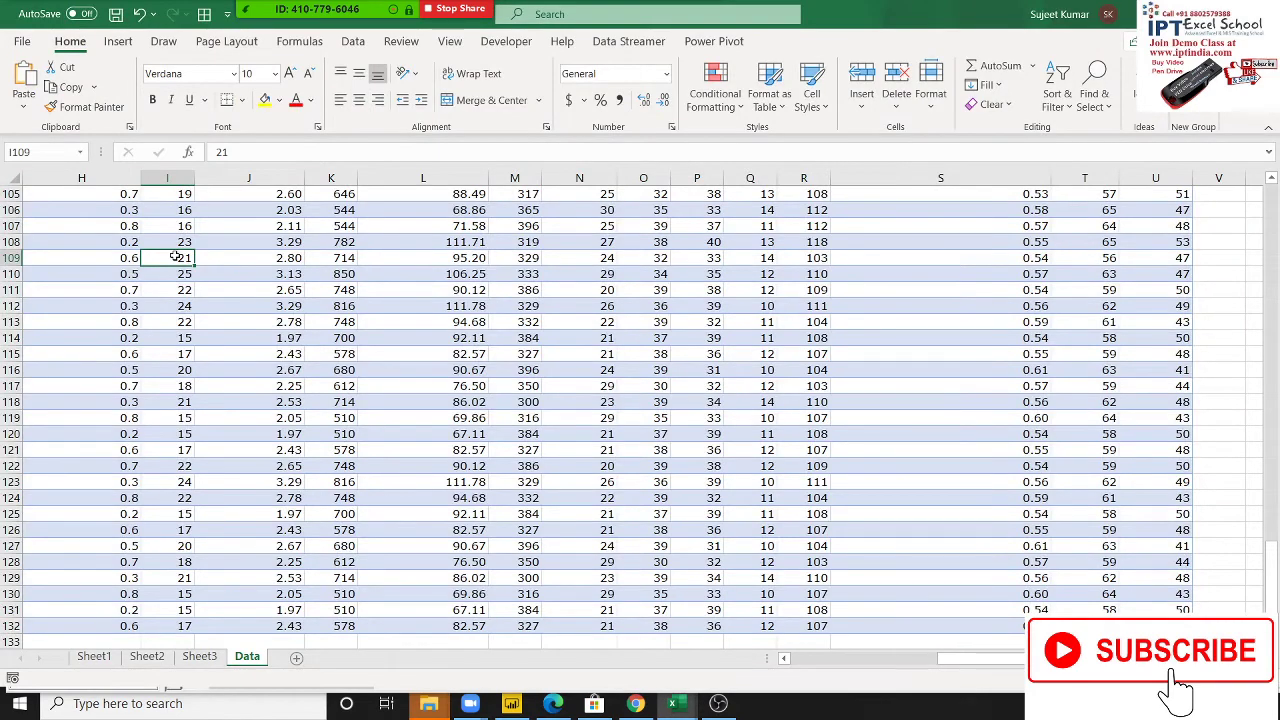
{"action": "key", "text": "ctrl+Left"}
{"action": "key", "text": "ctrl+Up"}
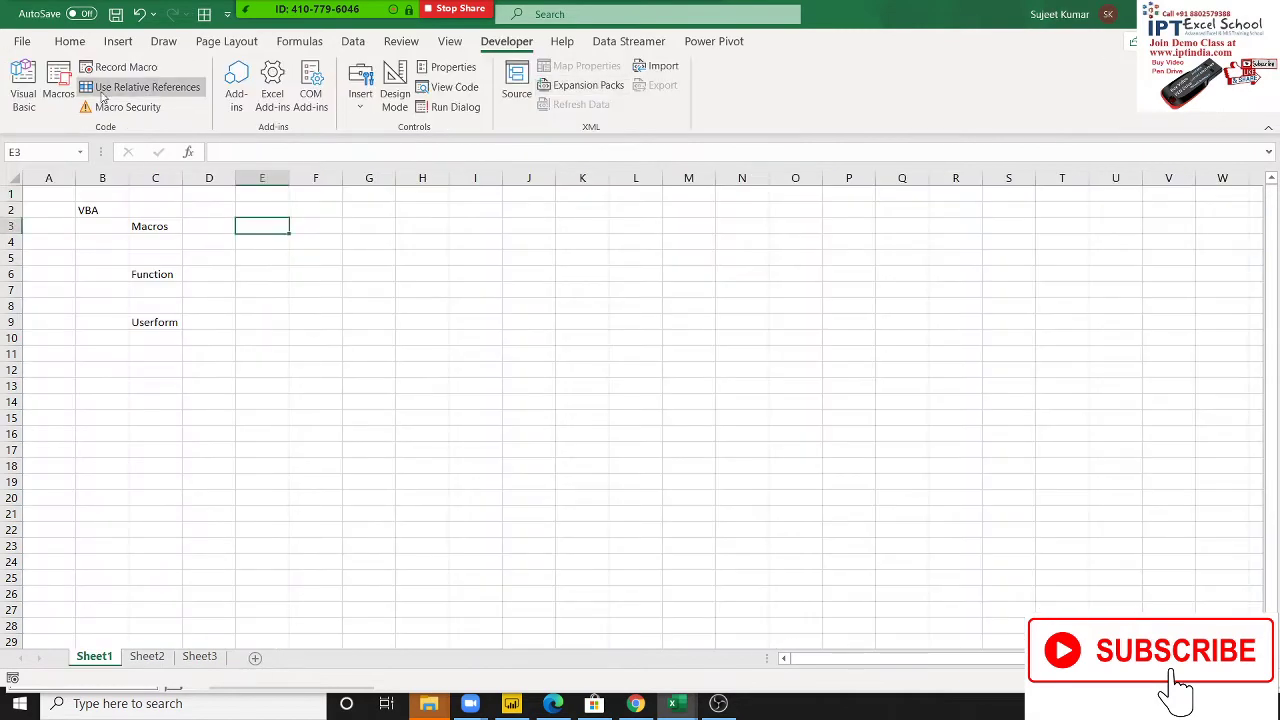
{"action": "left_click", "coordinate": [58, 82]}
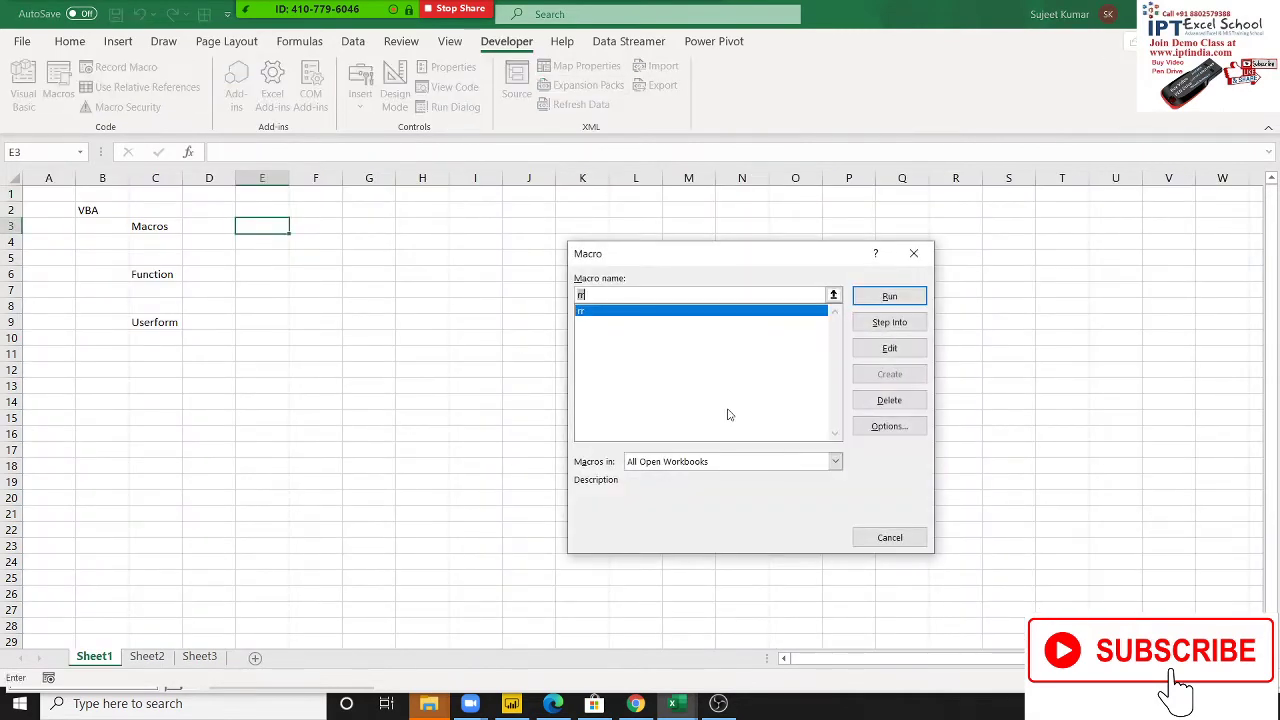
{"action": "left_click", "coordinate": [868, 297]}
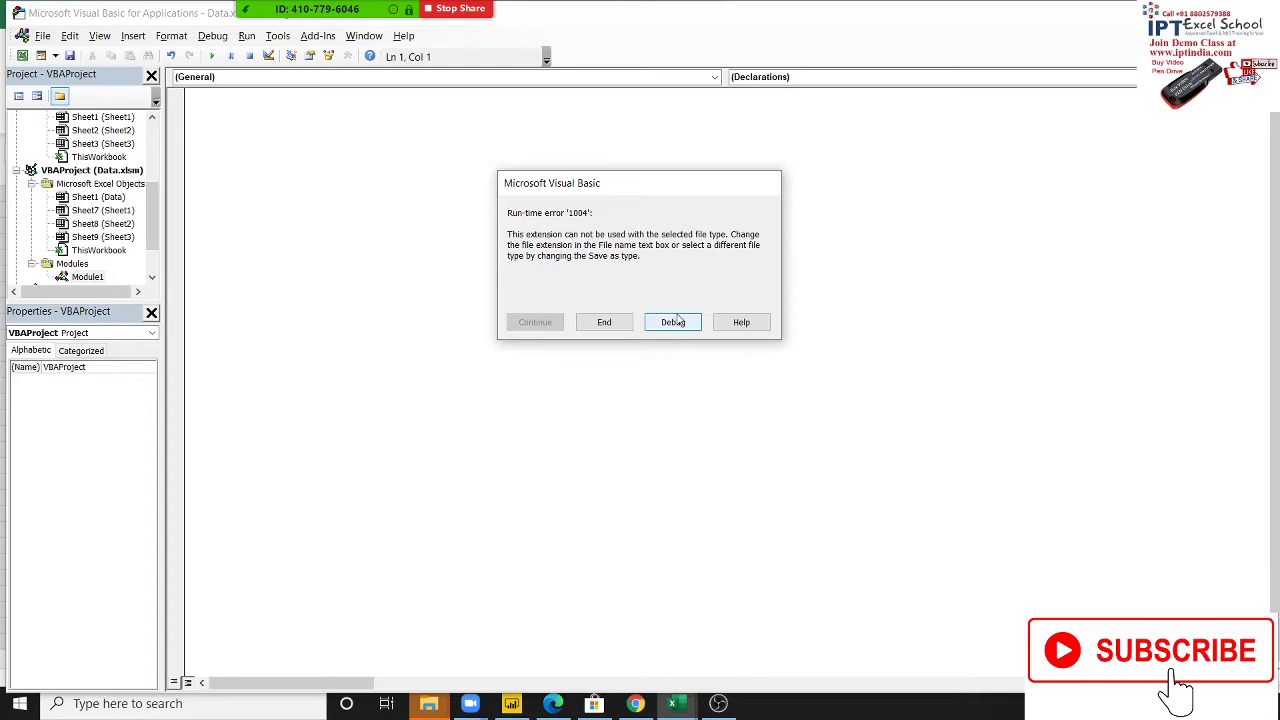
From Debug, change the SaveAs extension to Data1.xlsx, resume the macro, and return to Excel
{"action": "left_click", "coordinate": [678, 321]}
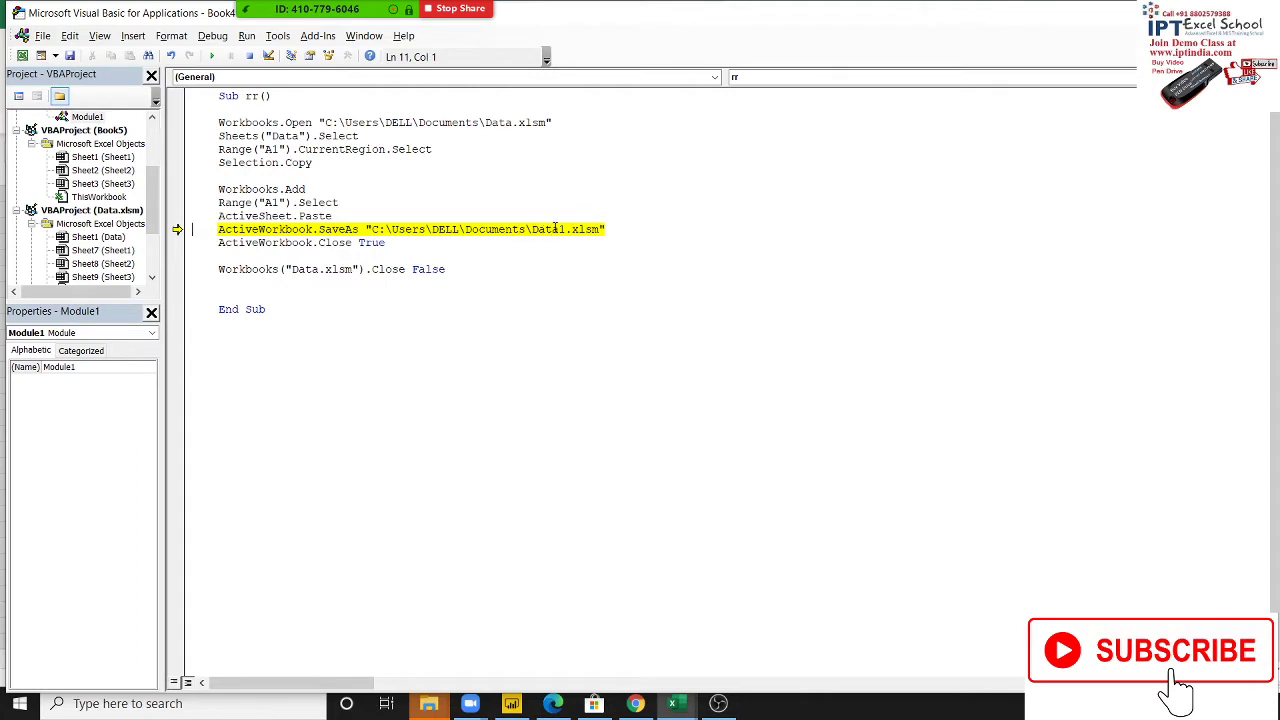
{"action": "left_click", "coordinate": [597, 229]}
{"action": "key", "text": "BackSpace"}
{"action": "type", "text": "x"}
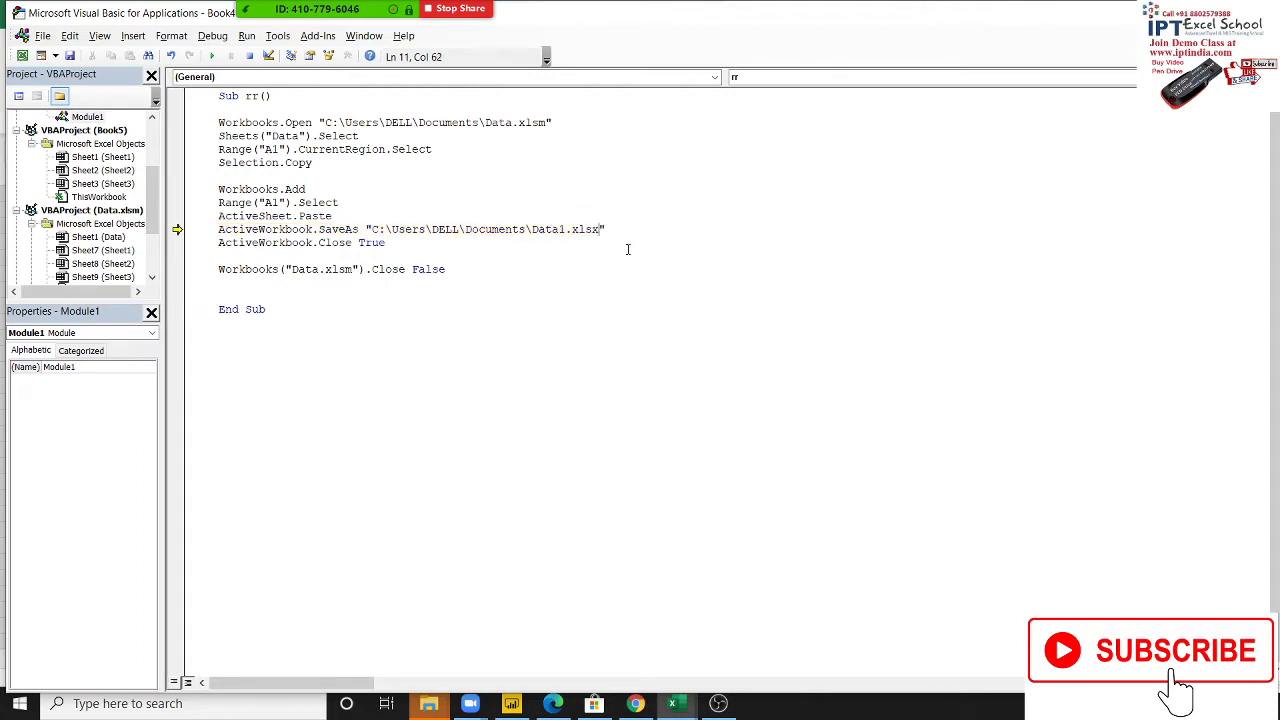
{"action": "left_click", "coordinate": [630, 253]}
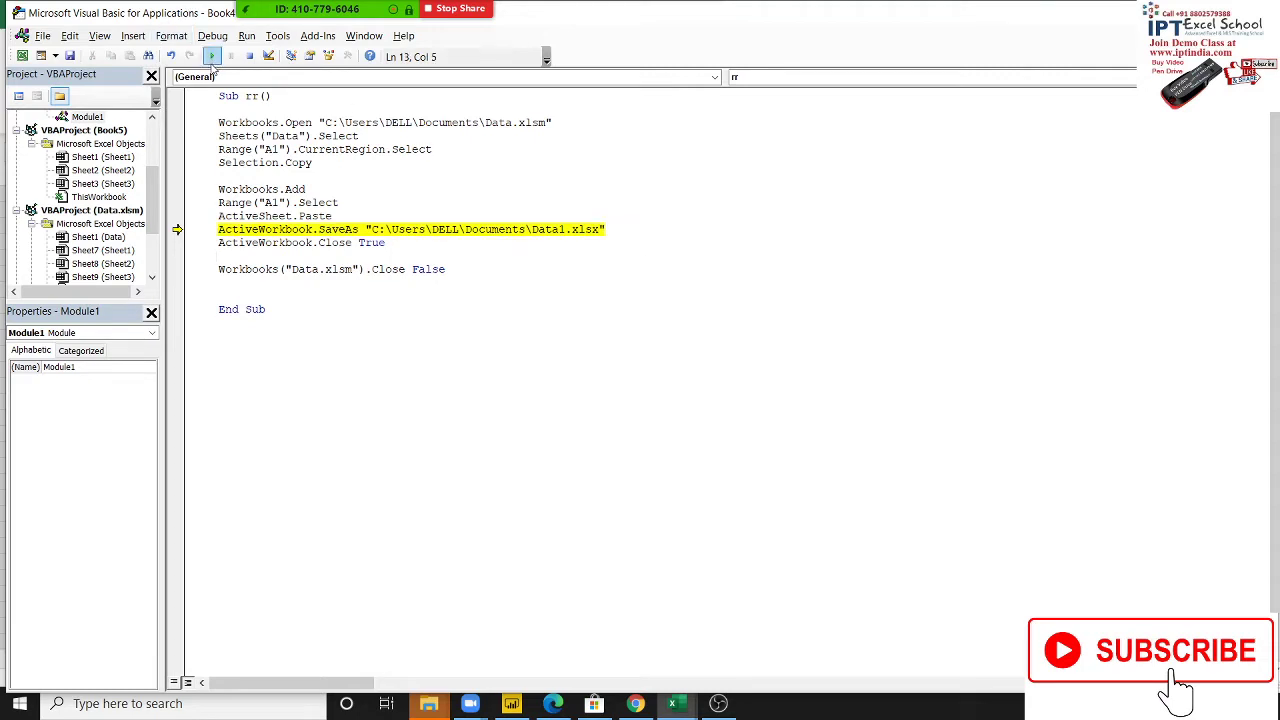
{"action": "left_click", "coordinate": [211, 56]}
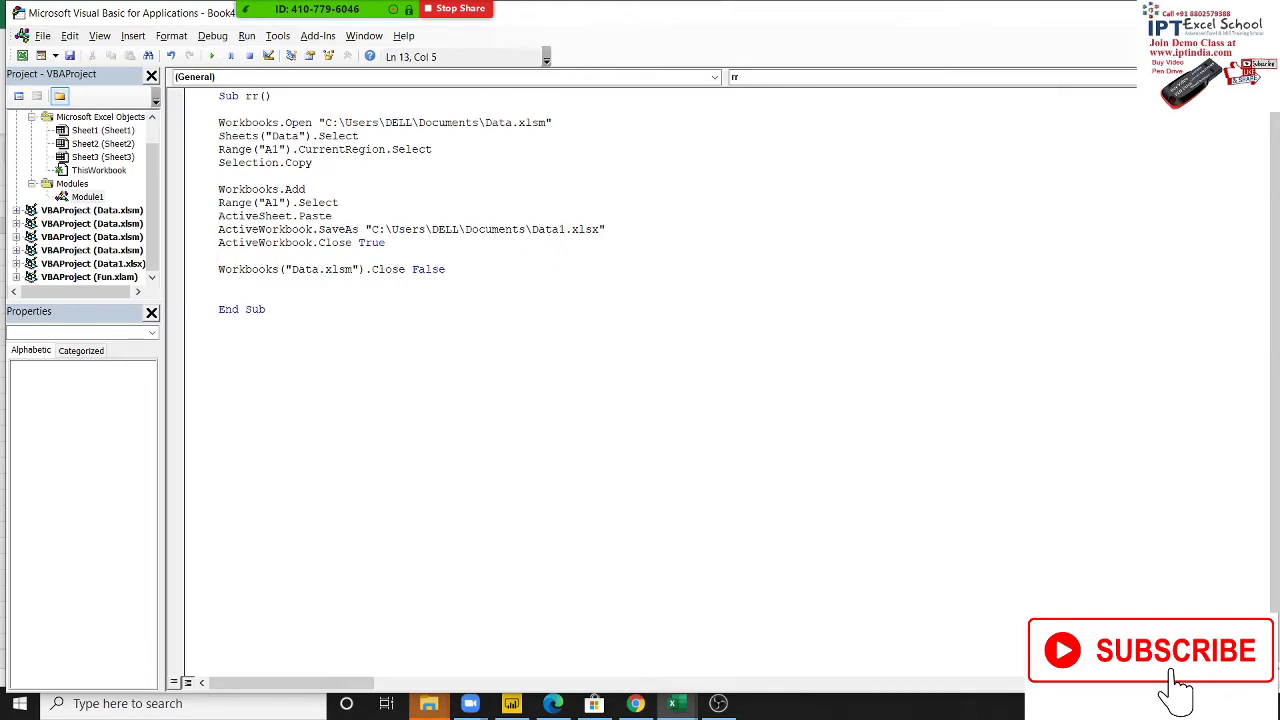
{"action": "key", "text": "alt+F11"}
Show Excel's Open page, then switch to the File Explorer window with the Zoom folder
{"action": "left_click", "coordinate": [20, 38]}
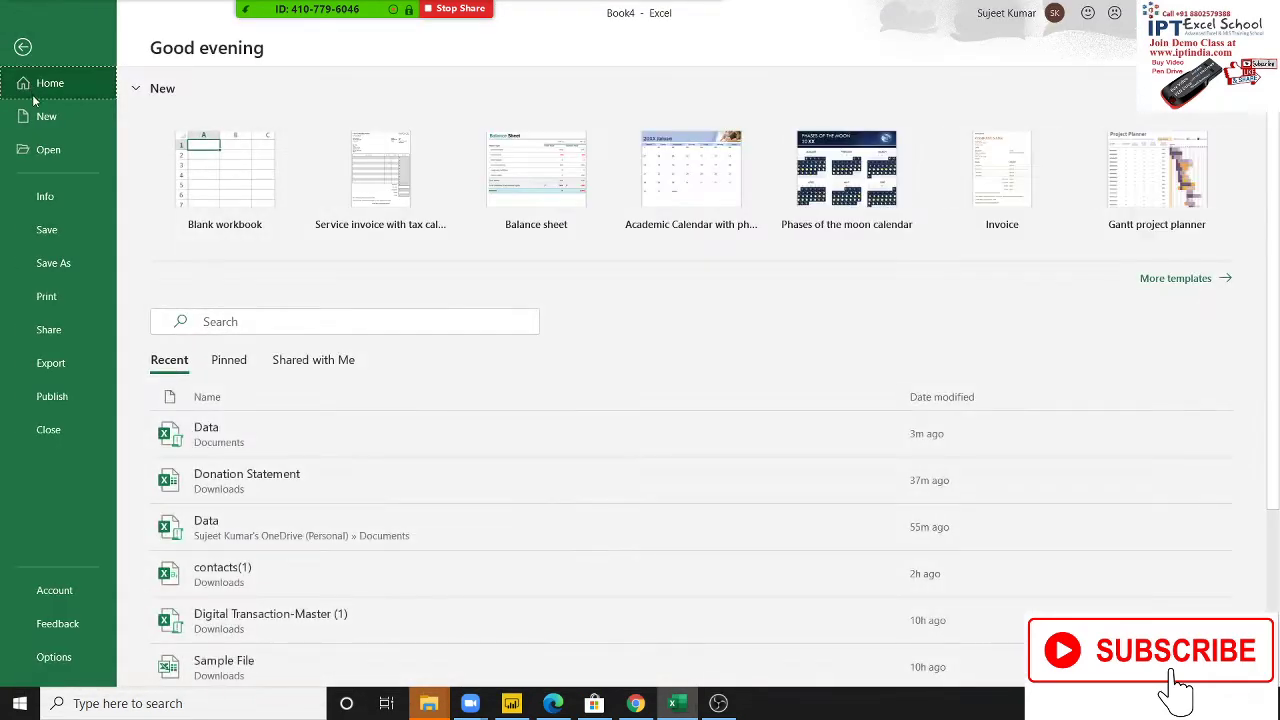
{"action": "left_click", "coordinate": [57, 150]}
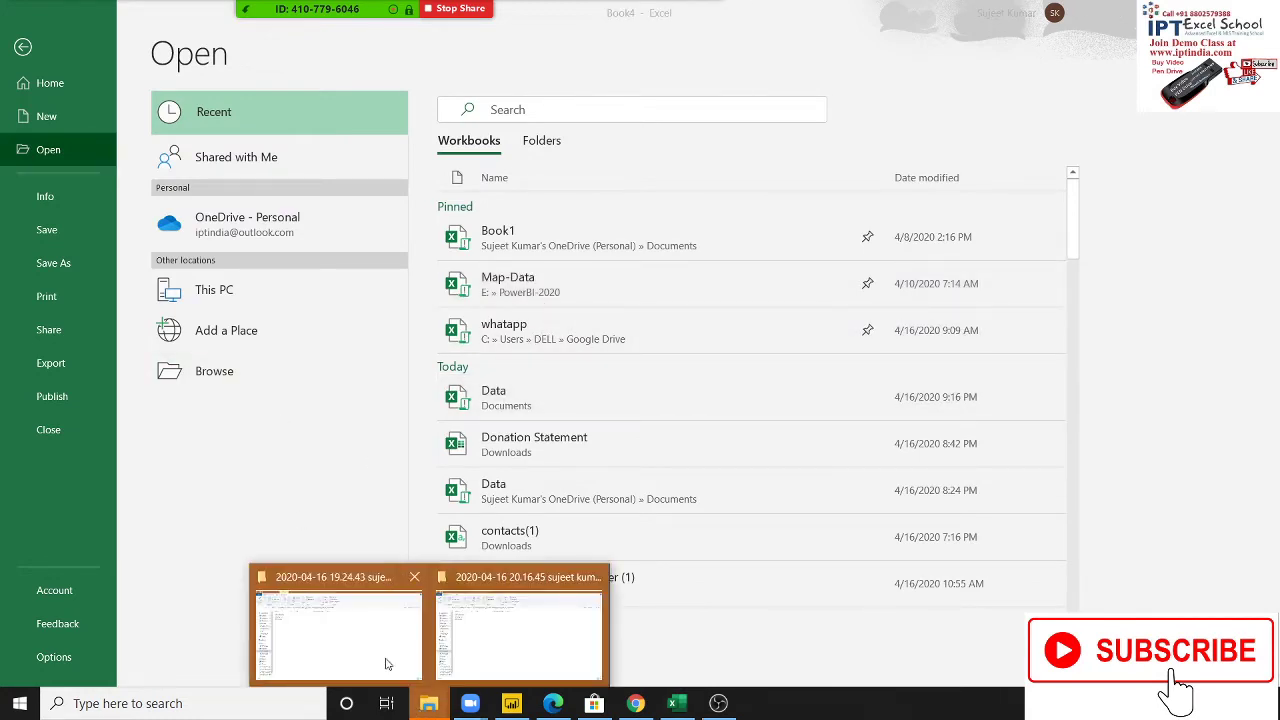
{"action": "left_click", "coordinate": [349, 640]}
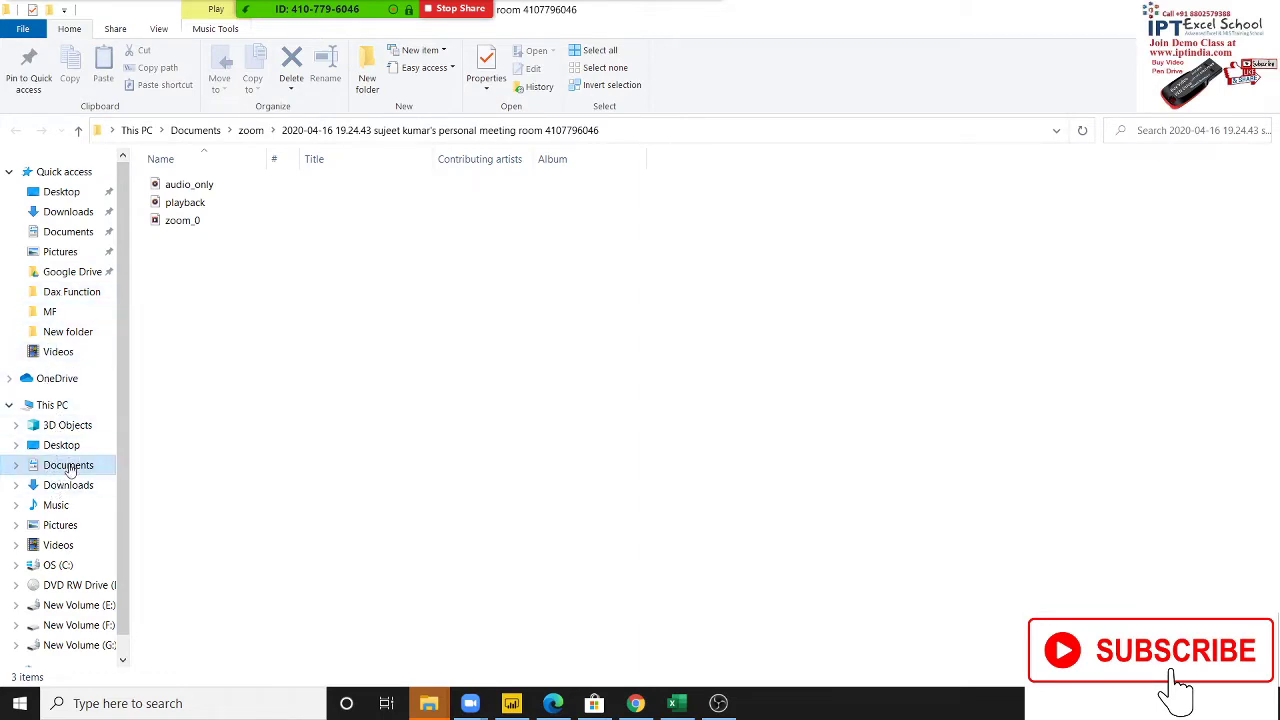
Find and select the 28 KB Data1 workbook in Documents, then return to Excel's sheet
{"action": "left_click", "coordinate": [68, 466]}
{"action": "left_click_drag", "start_coordinate": [178, 658], "coordinate": [293, 318]}
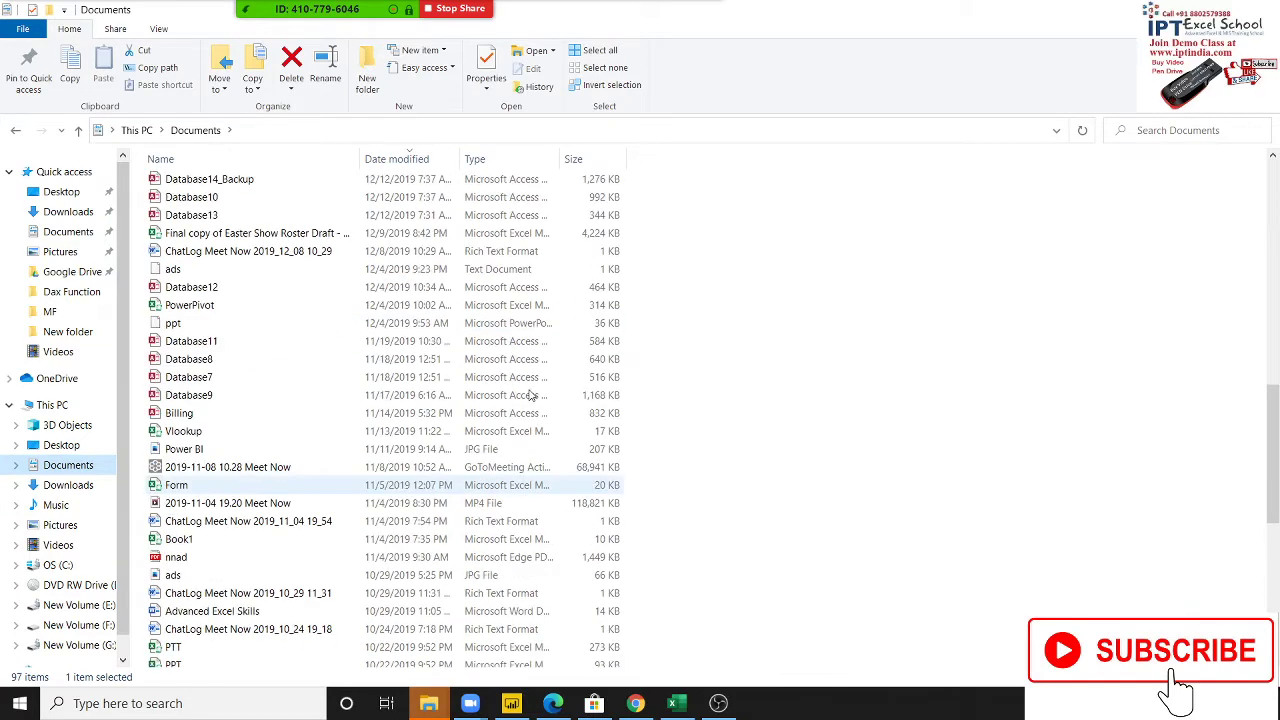
{"action": "left_click_drag", "start_coordinate": [1276, 450], "coordinate": [1276, 205]}
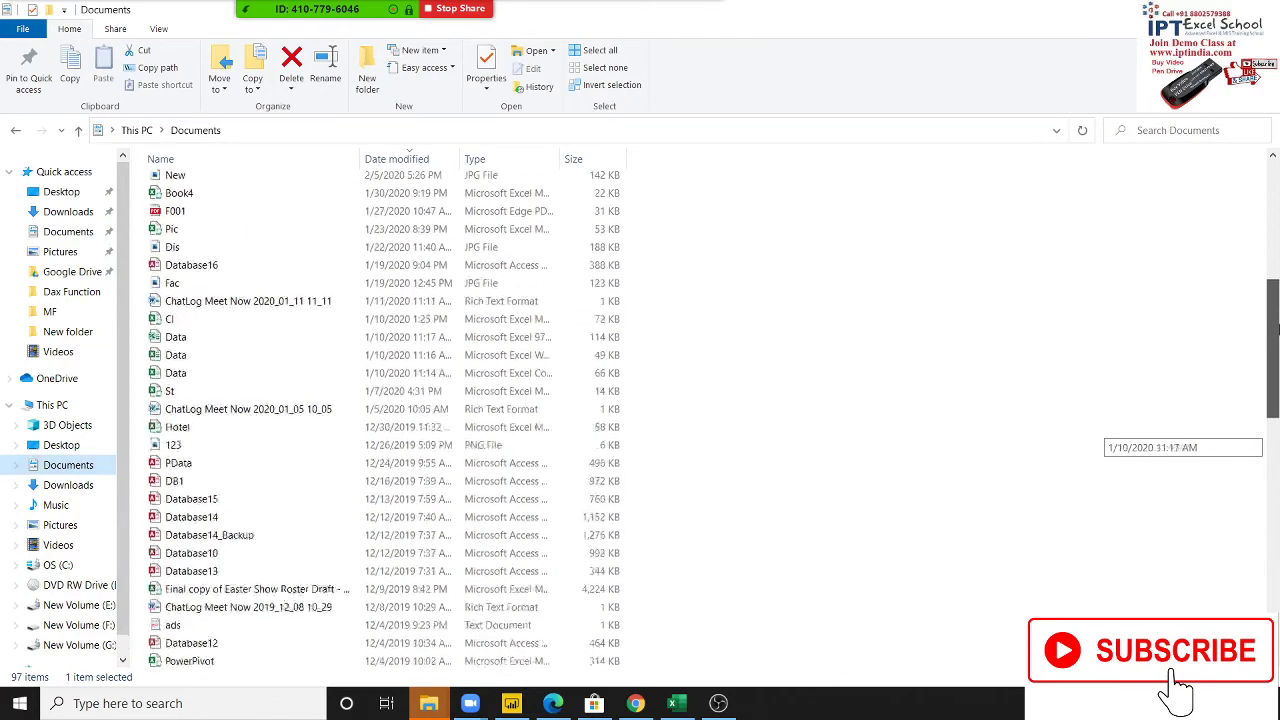
{"action": "left_click", "coordinate": [562, 186]}
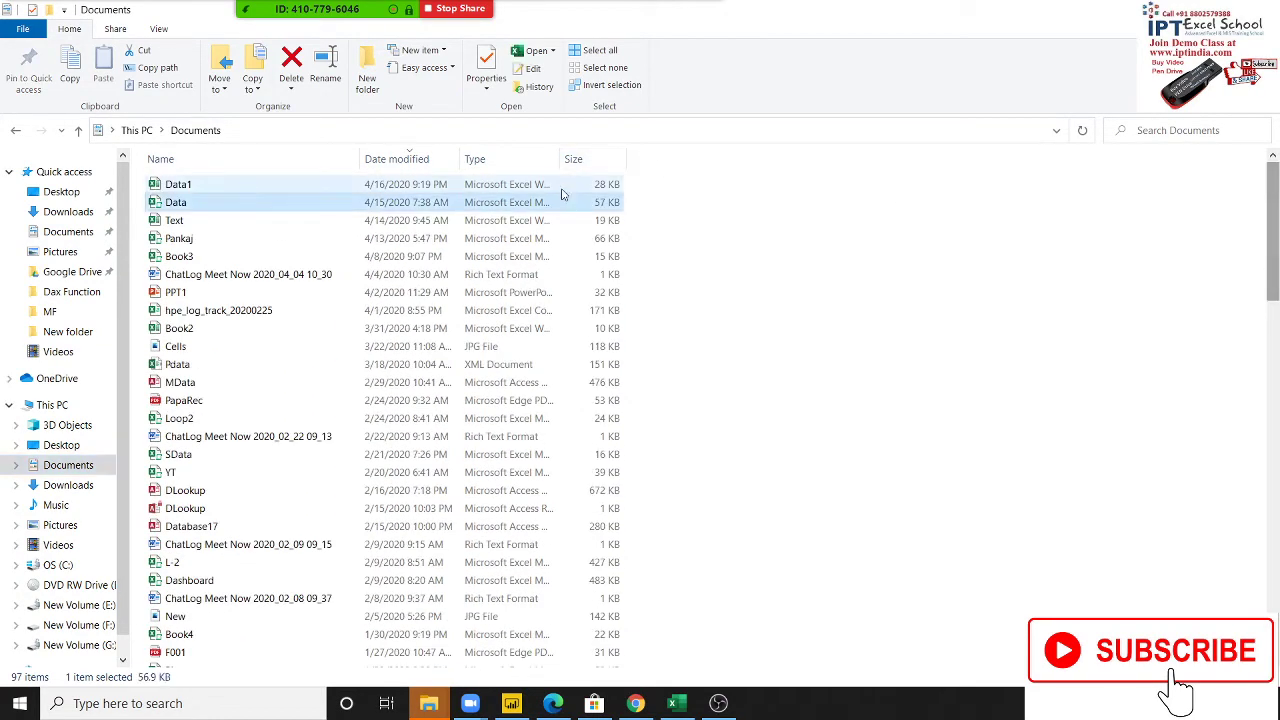
{"action": "left_click", "coordinate": [673, 703]}
{"action": "key", "text": "Escape"}
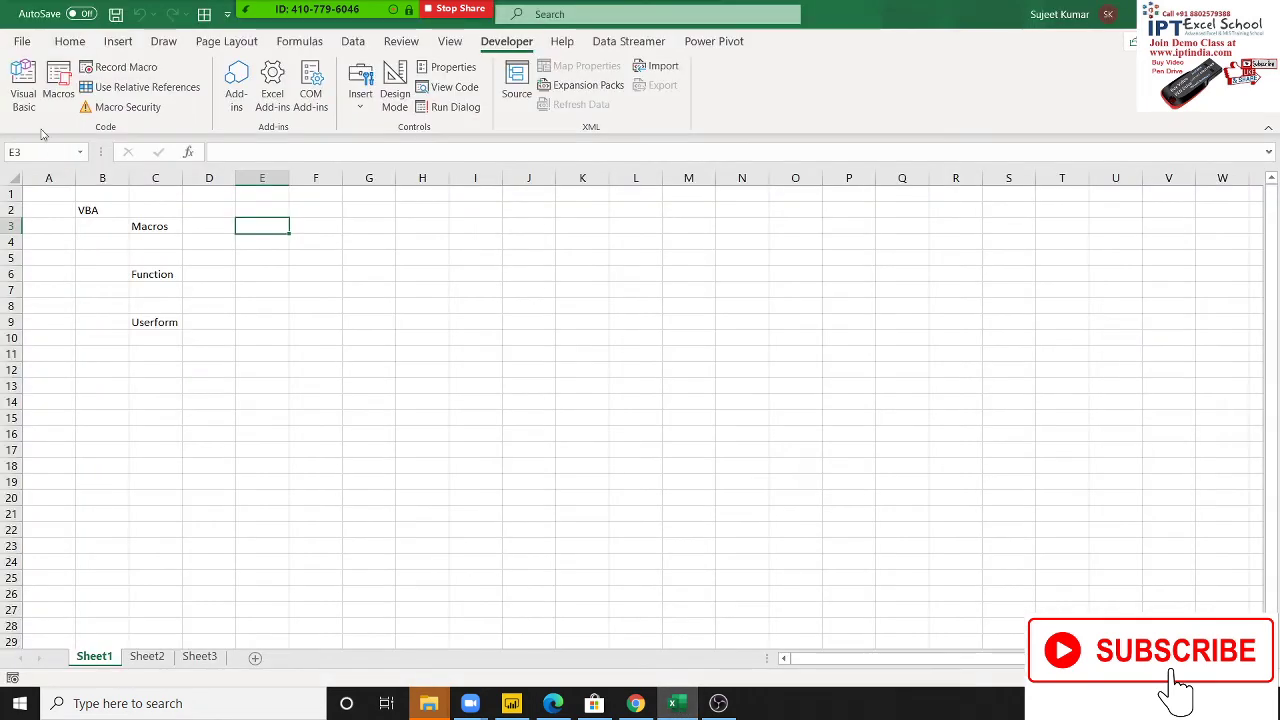
{"action": "left_click", "coordinate": [20, 42]}
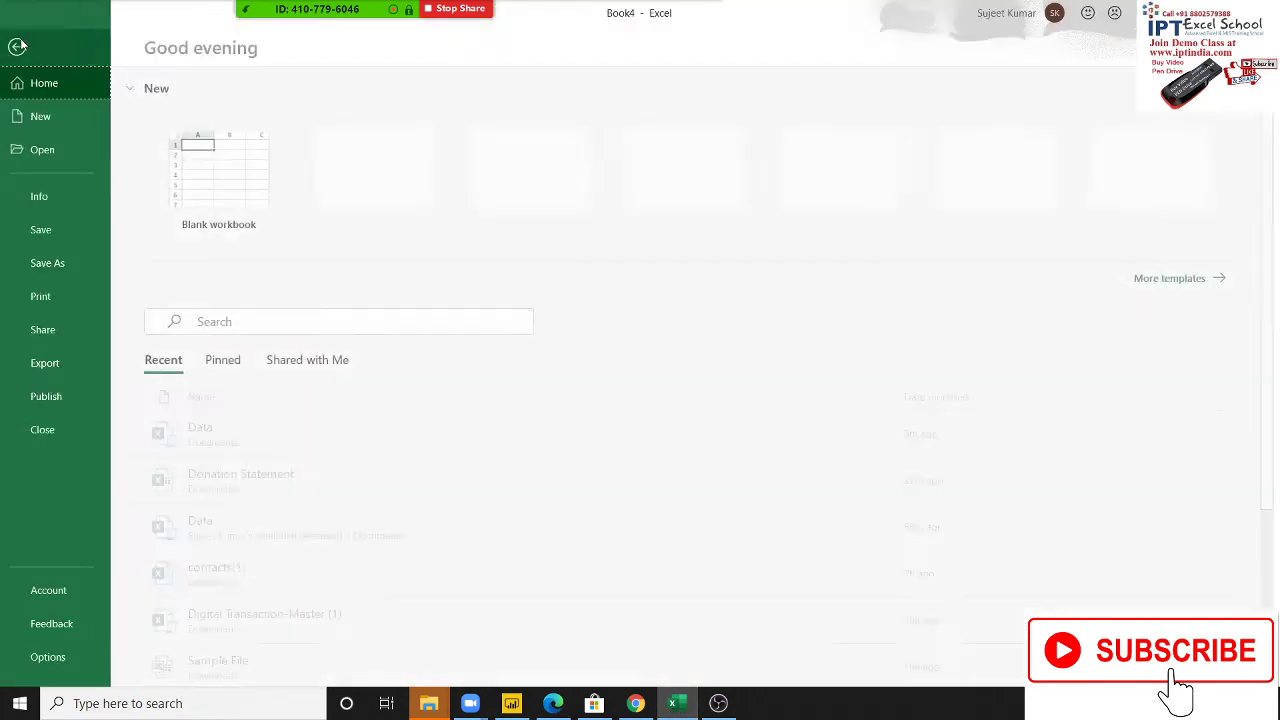
{"action": "left_click", "coordinate": [55, 263]}
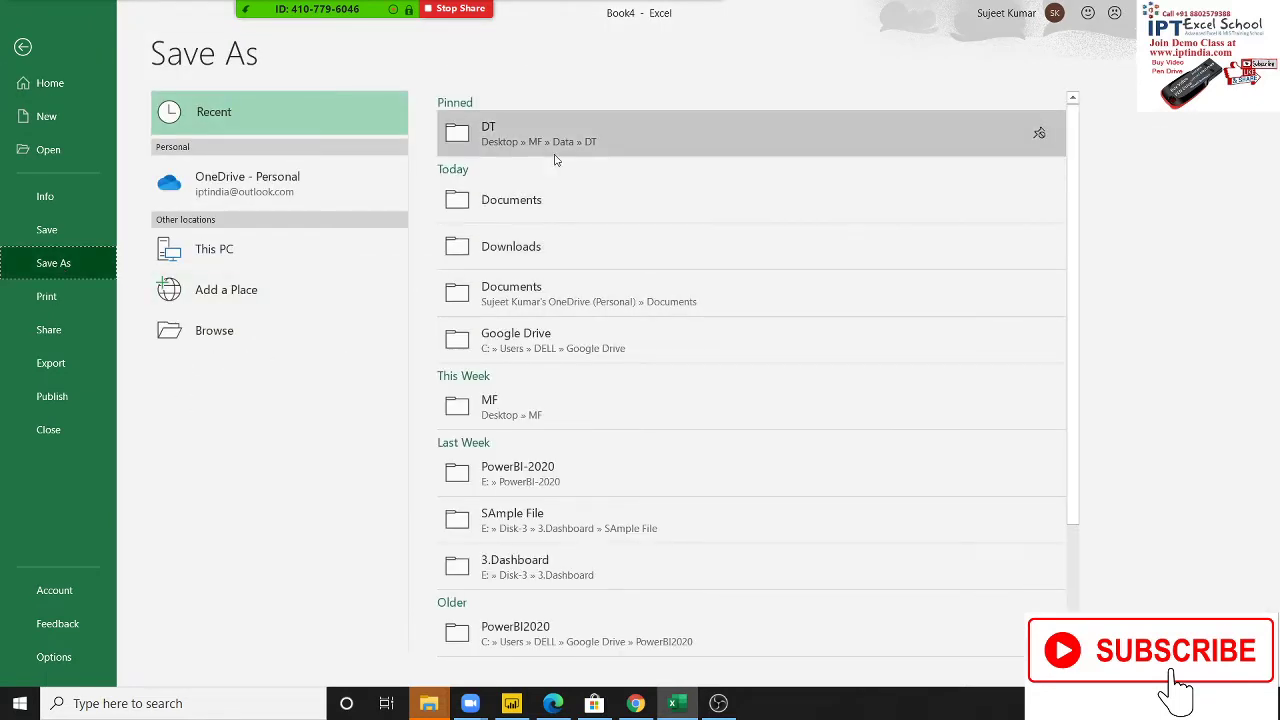
{"action": "key", "text": "Escape"}
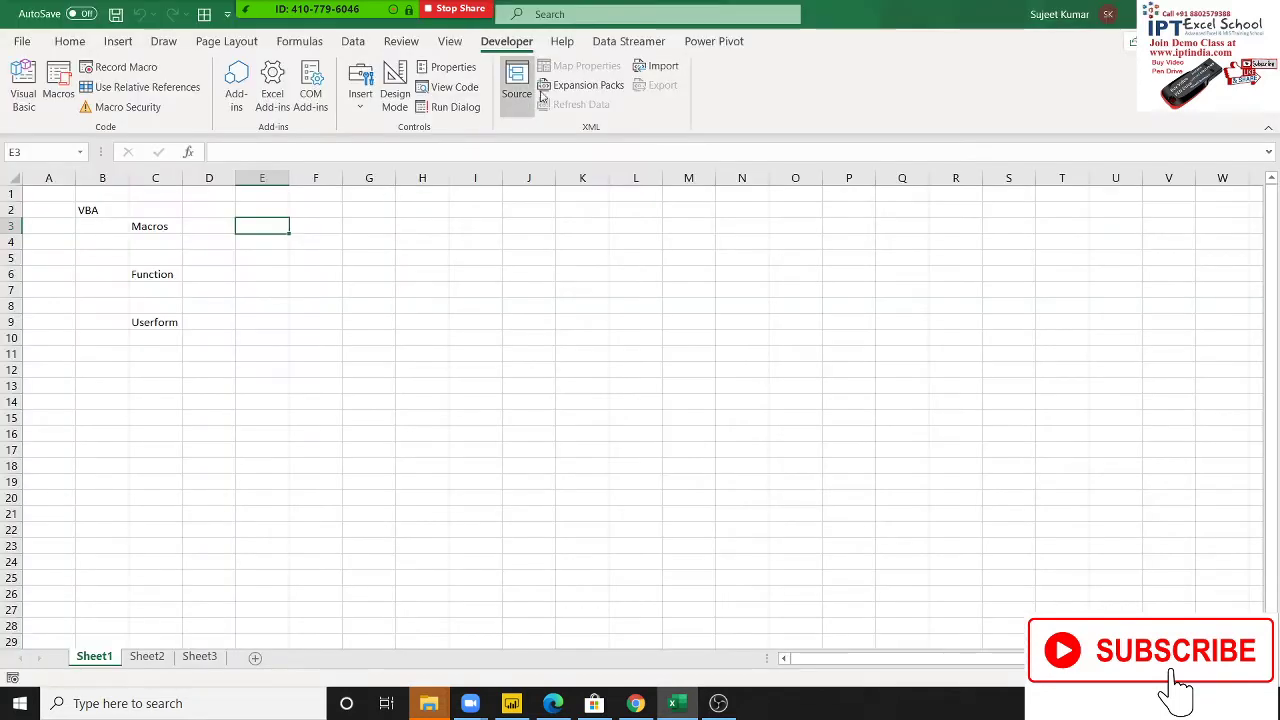
{"action": "left_click", "coordinate": [16, 82]}
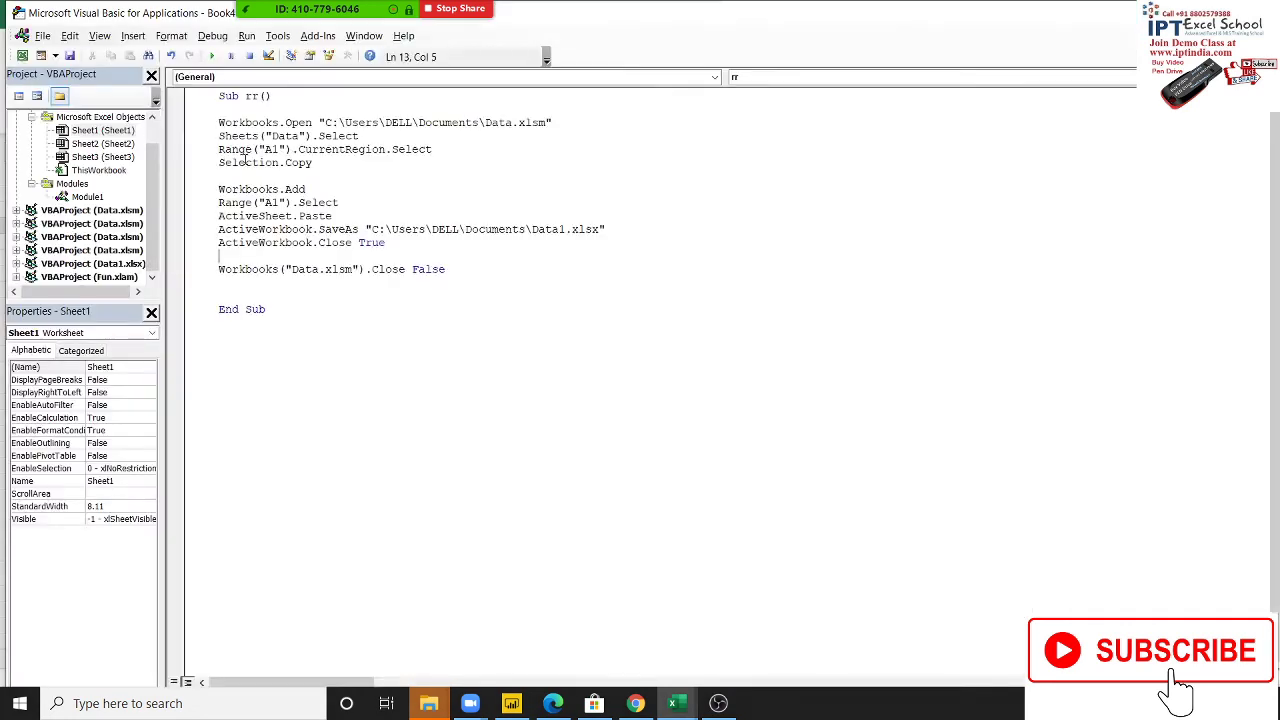
Step through the opening lines: Workbooks.Open, Sheets("Data").Select, CurrentRegion.Select and Selection.Copy
{"action": "left_click", "coordinate": [205, 122]}
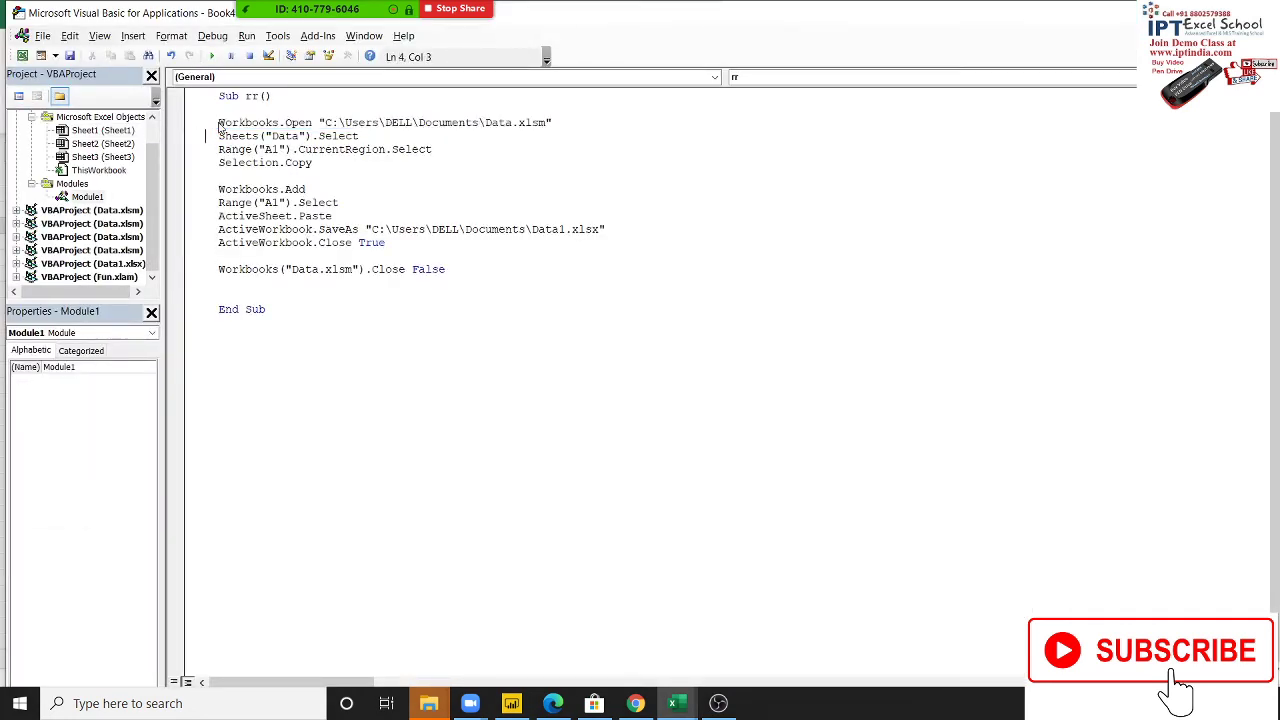
{"action": "key", "text": "Right"}
{"action": "key", "text": "shift+Down"}
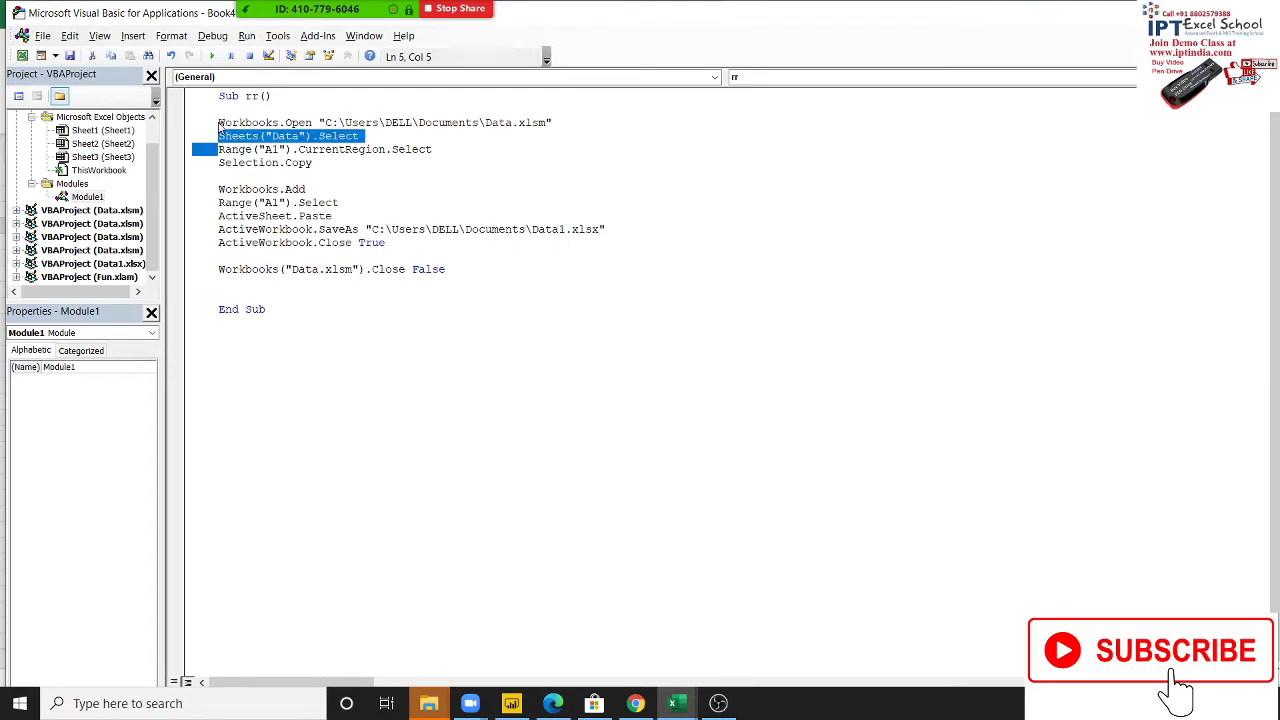
{"action": "key", "text": "Down"}
{"action": "key", "text": "shift+Down"}
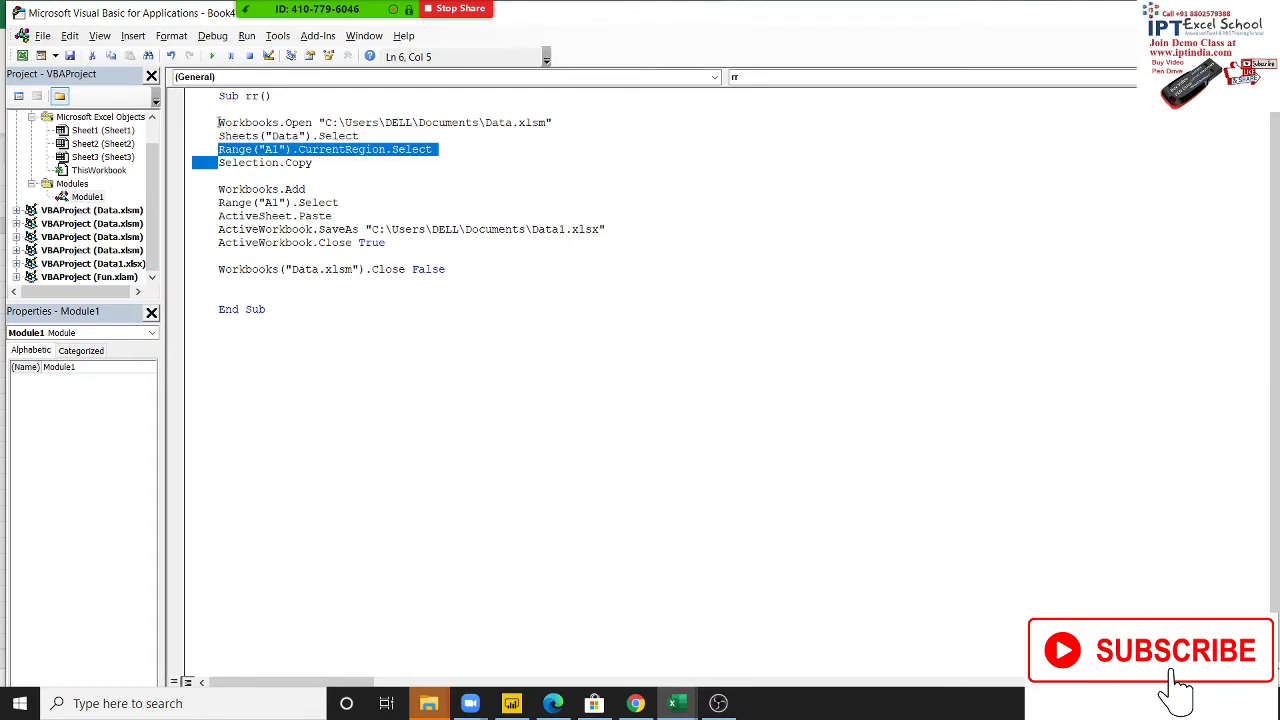
{"action": "key", "text": "Right"}
{"action": "key", "text": "shift+Down"}
{"action": "key", "text": "Down"}
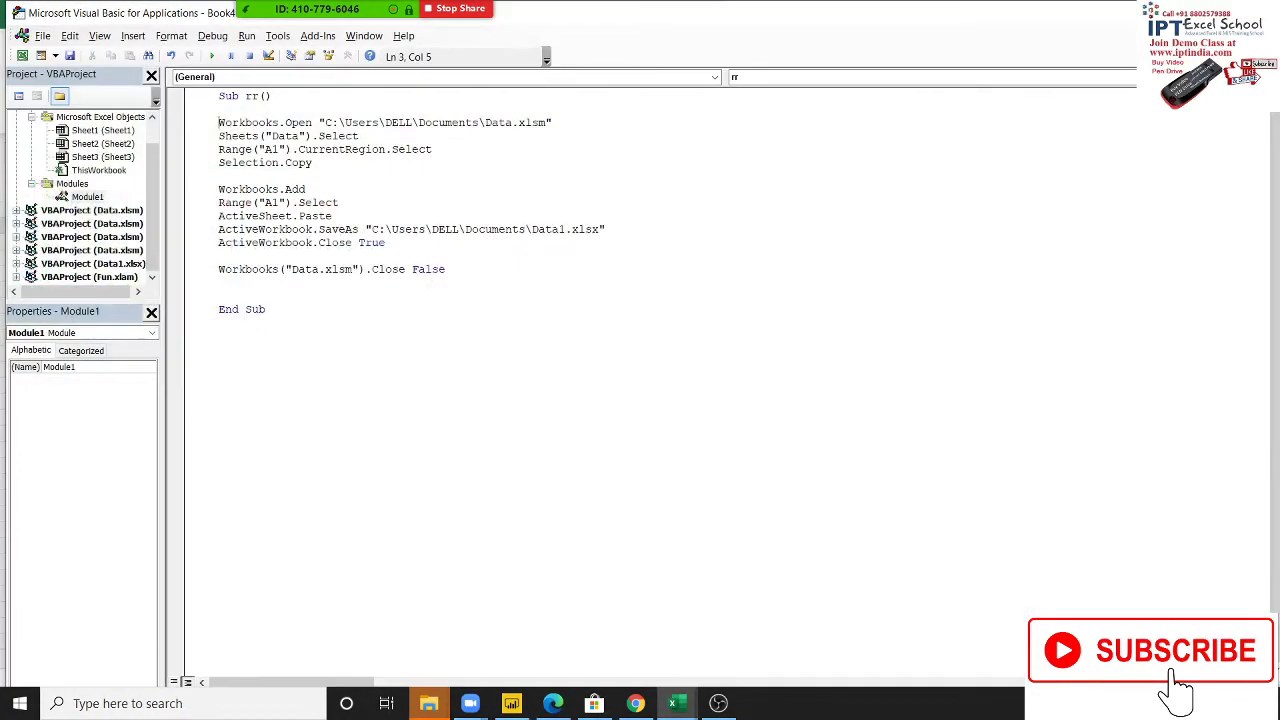
{"action": "key", "text": "shift+Down"}
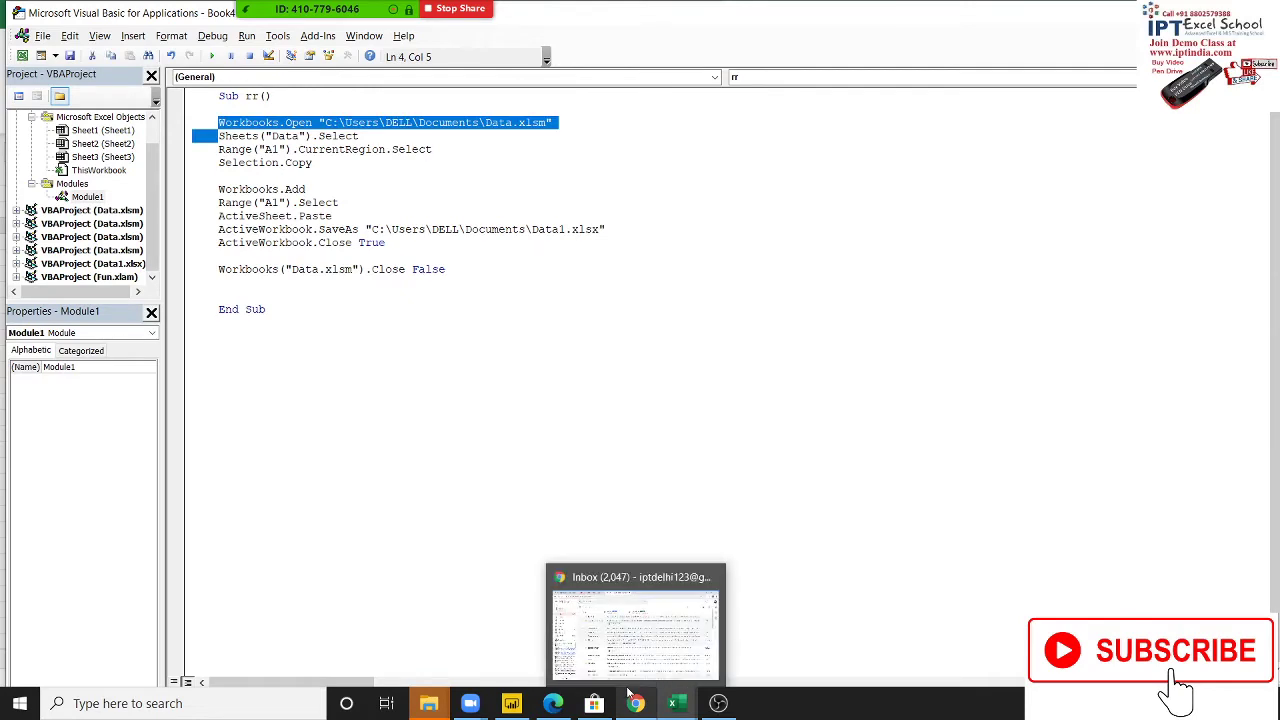
{"action": "key", "text": "Right"}
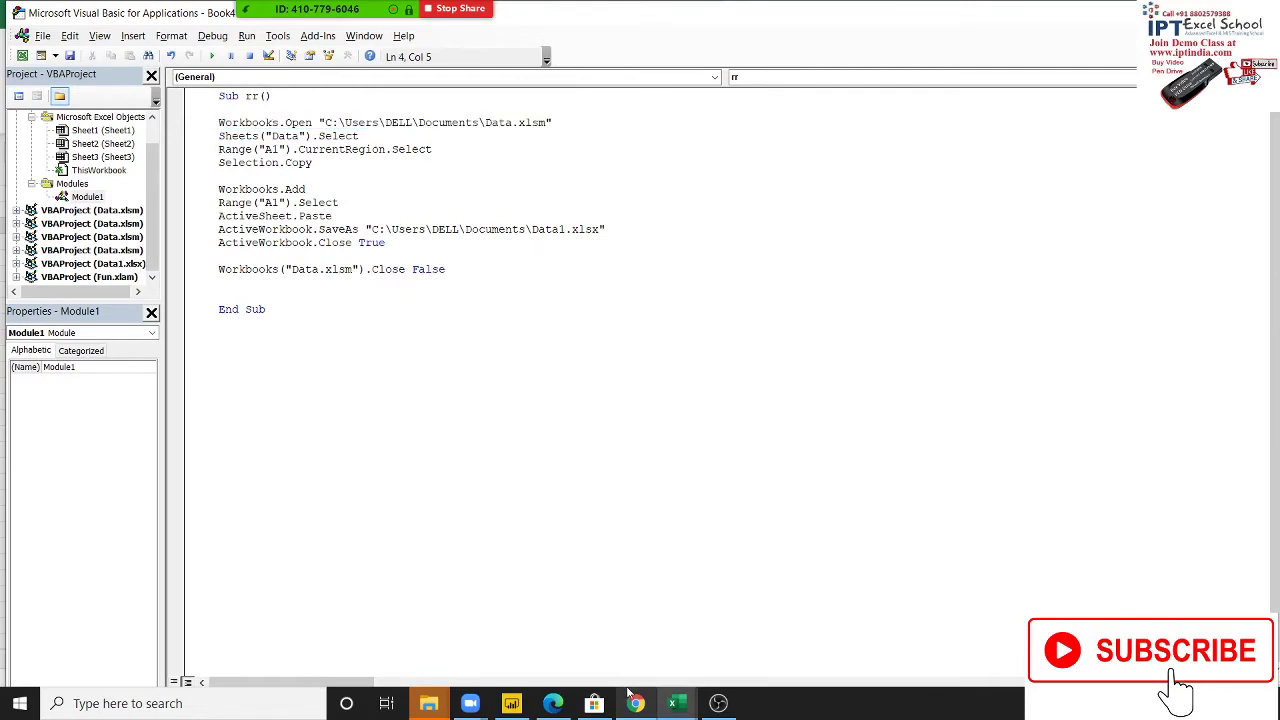
{"action": "key", "text": "shift+Down"}
{"action": "key", "text": "Right"}
{"action": "key", "text": "shift+Down"}
{"action": "key", "text": "Down"}
Step through Workbooks.Add, Range("A1").Select, ActiveSheet.Paste, SaveAs Data1.xlsx and both Close lines
{"action": "key", "text": "shift+Down"}
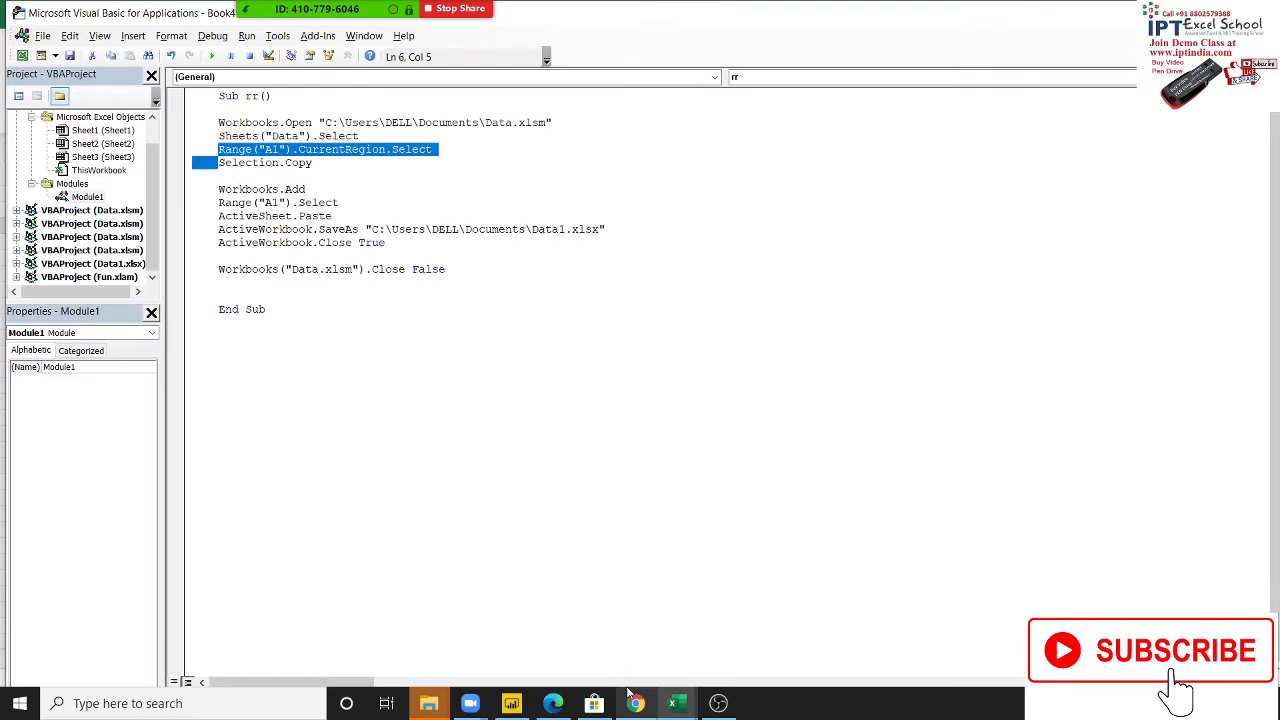
{"action": "key", "text": "Right"}
{"action": "key", "text": "shift+Down"}
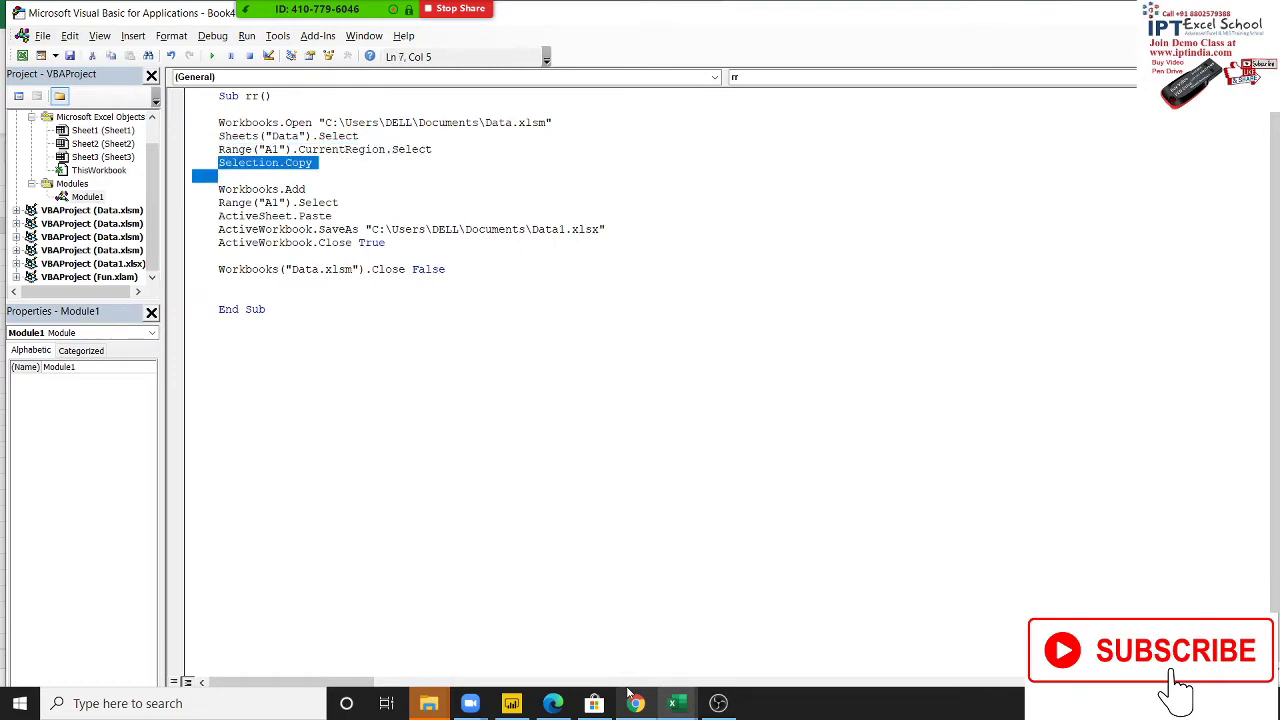
{"action": "key", "text": "Down"}
{"action": "key", "text": "shift+Down"}
{"action": "key", "text": "Down"}
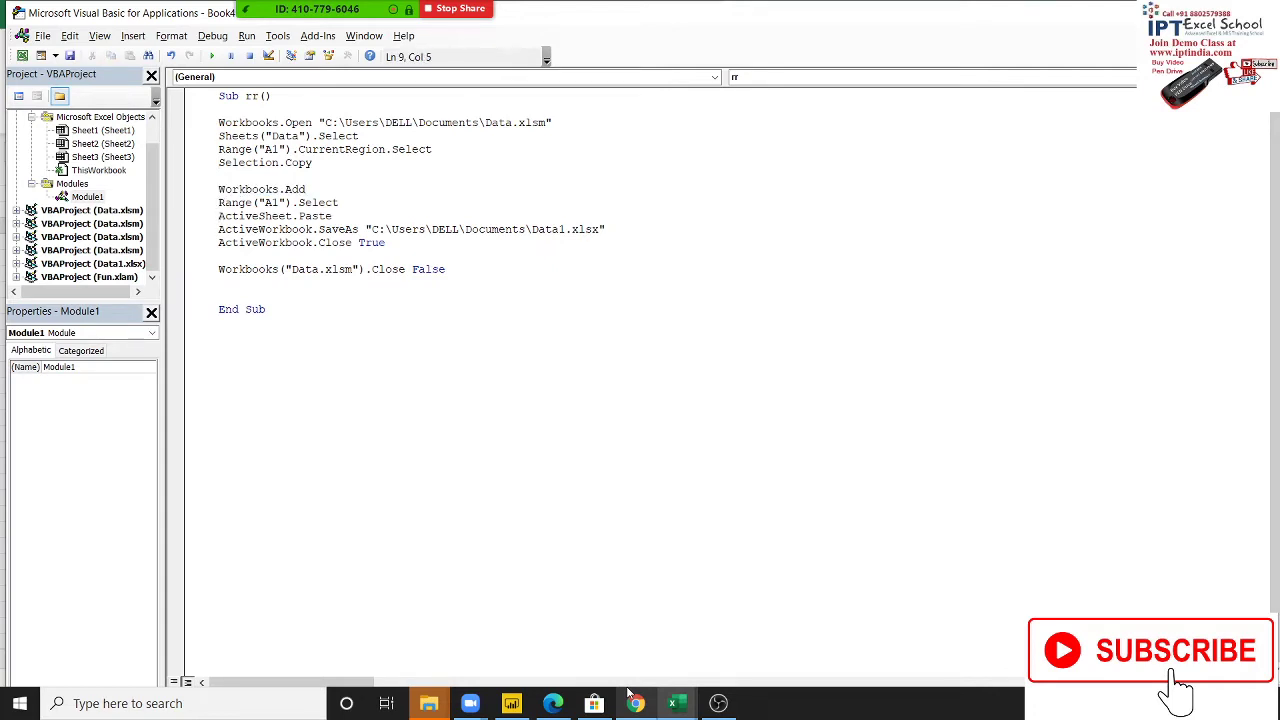
{"action": "key", "text": "shift+Down"}
{"action": "key", "text": "Down"}
{"action": "key", "text": "shift+Down"}
{"action": "key", "text": "Down"}
{"action": "key", "text": "shift+Down"}
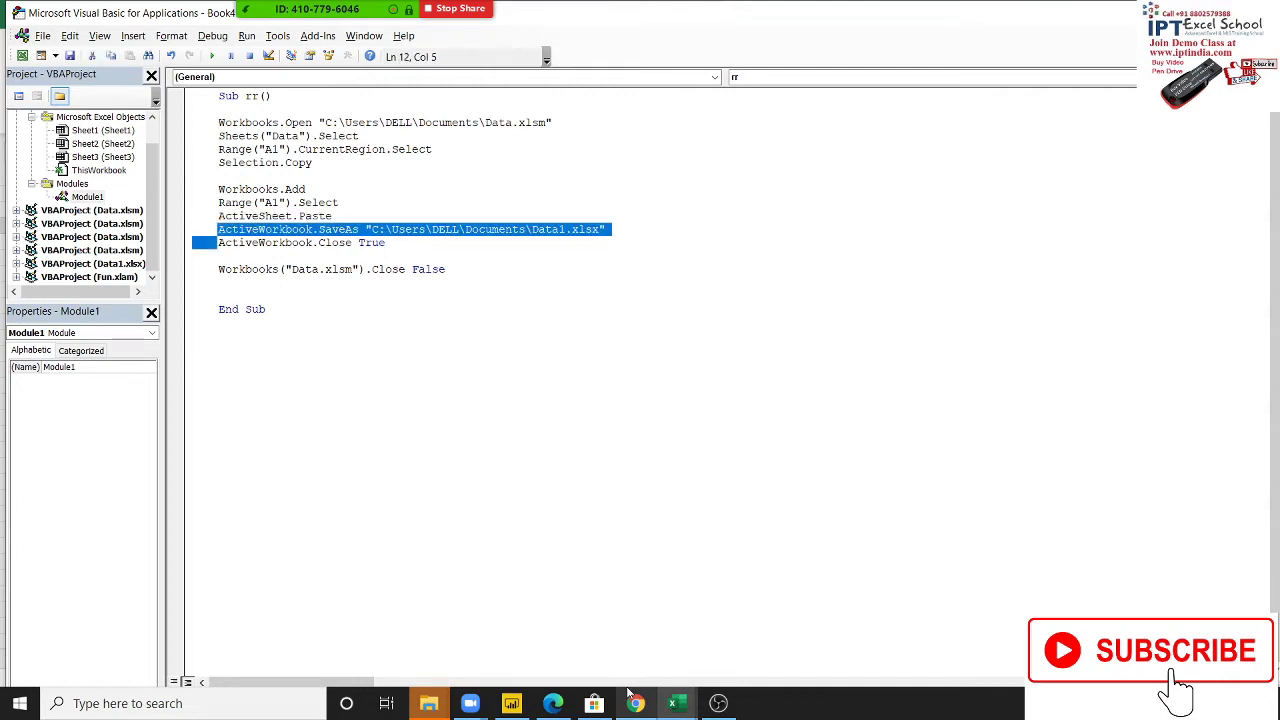
{"action": "key", "text": "Down"}
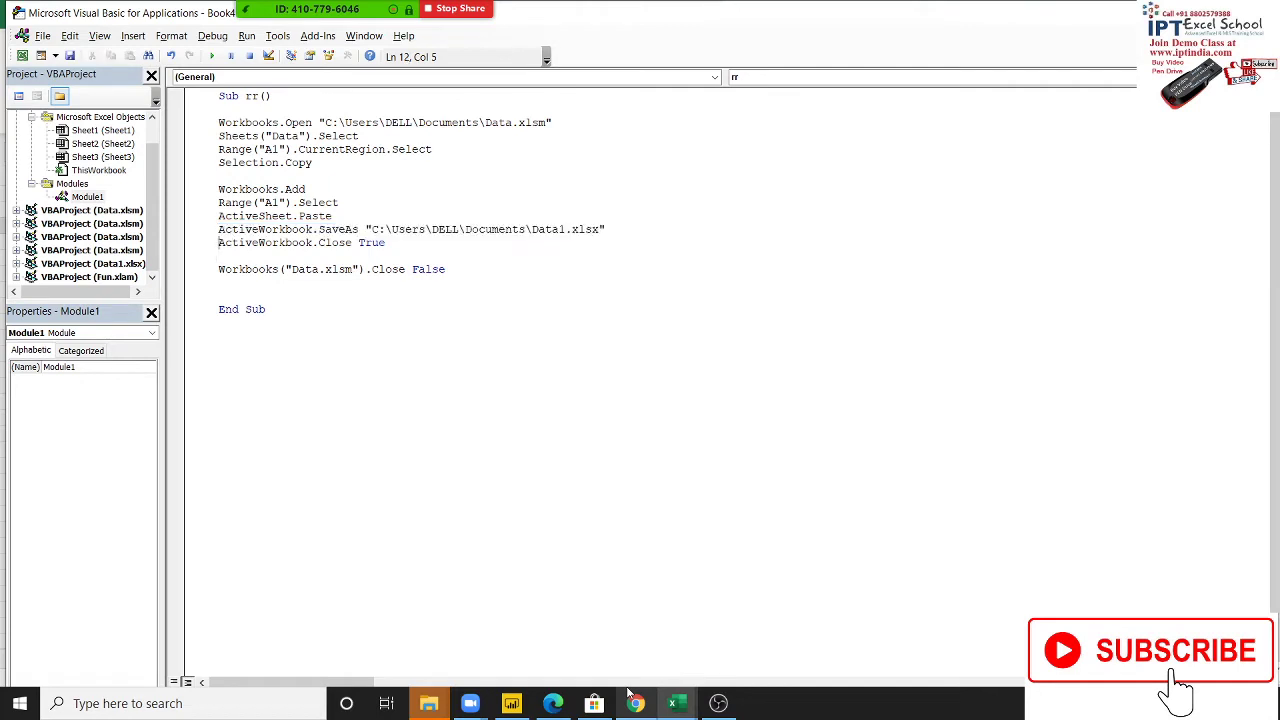
{"action": "key", "text": "shift+Down"}
{"action": "key", "text": "Down"}
{"action": "key", "text": "shift+Down"}
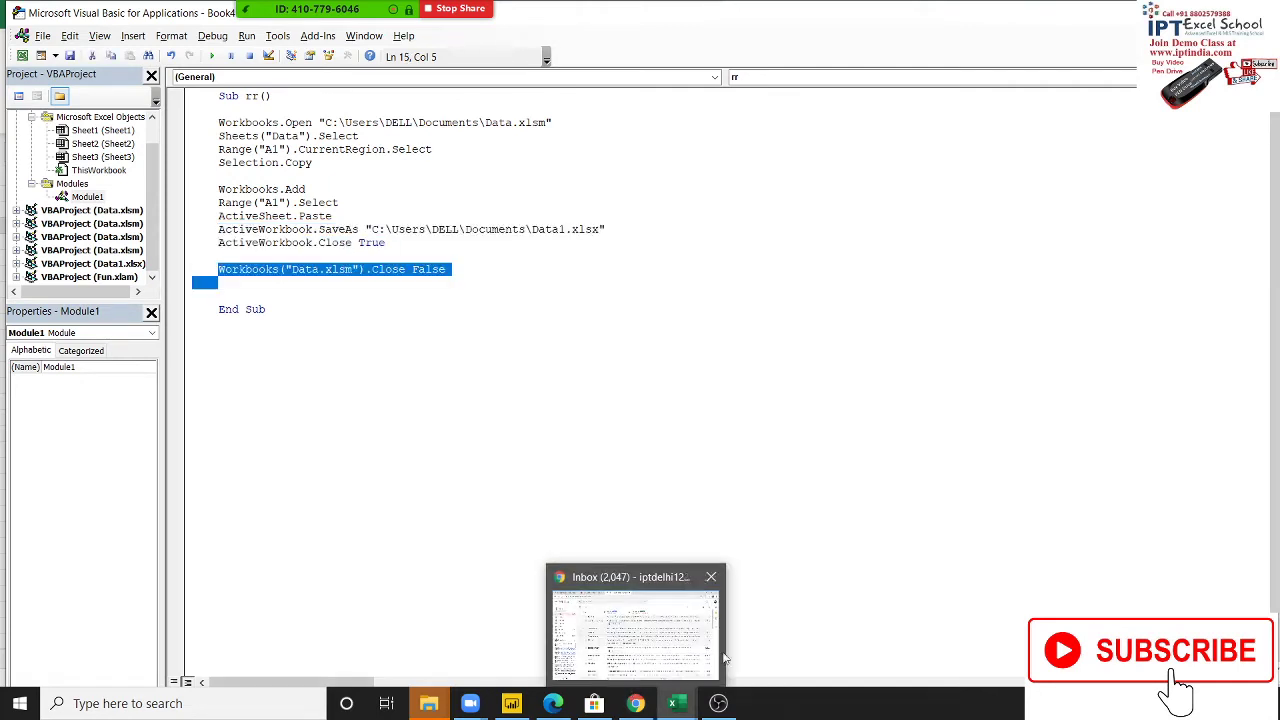
{"action": "left_click", "coordinate": [217, 124]}
{"action": "key", "text": "shift+Down"}
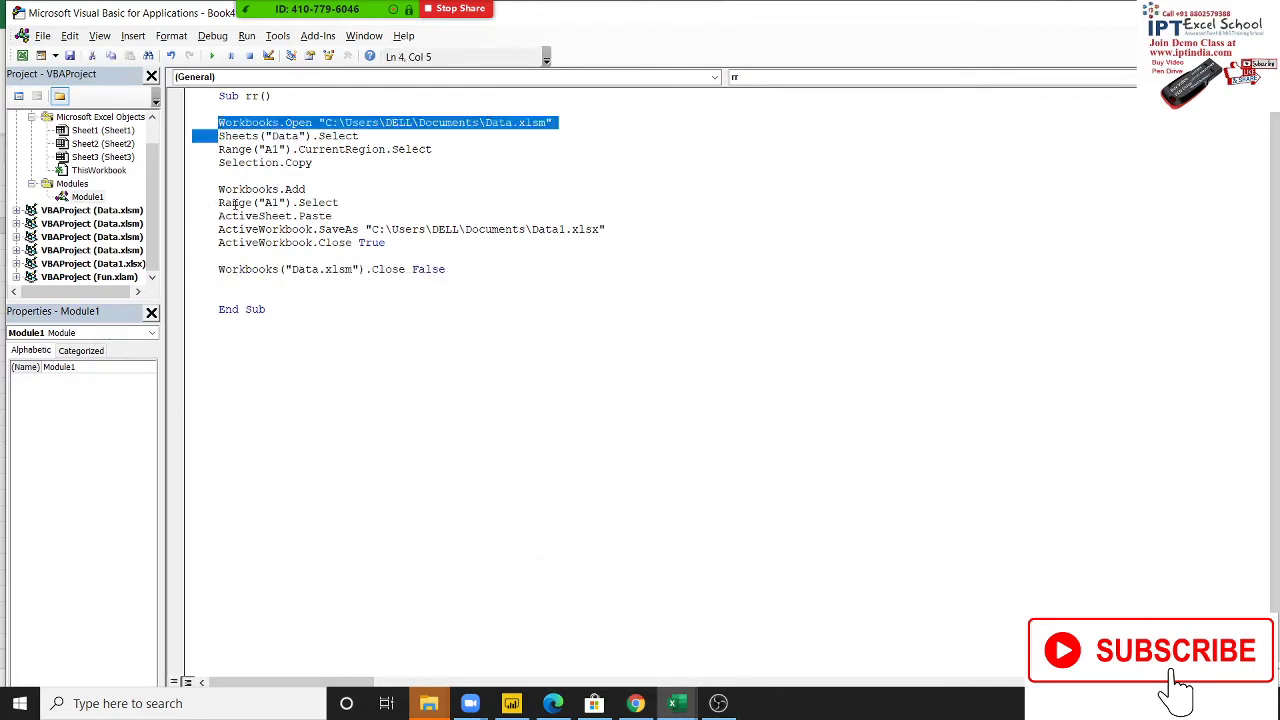
{"action": "left_click", "coordinate": [218, 270]}
{"action": "key", "text": "shift+Down"}
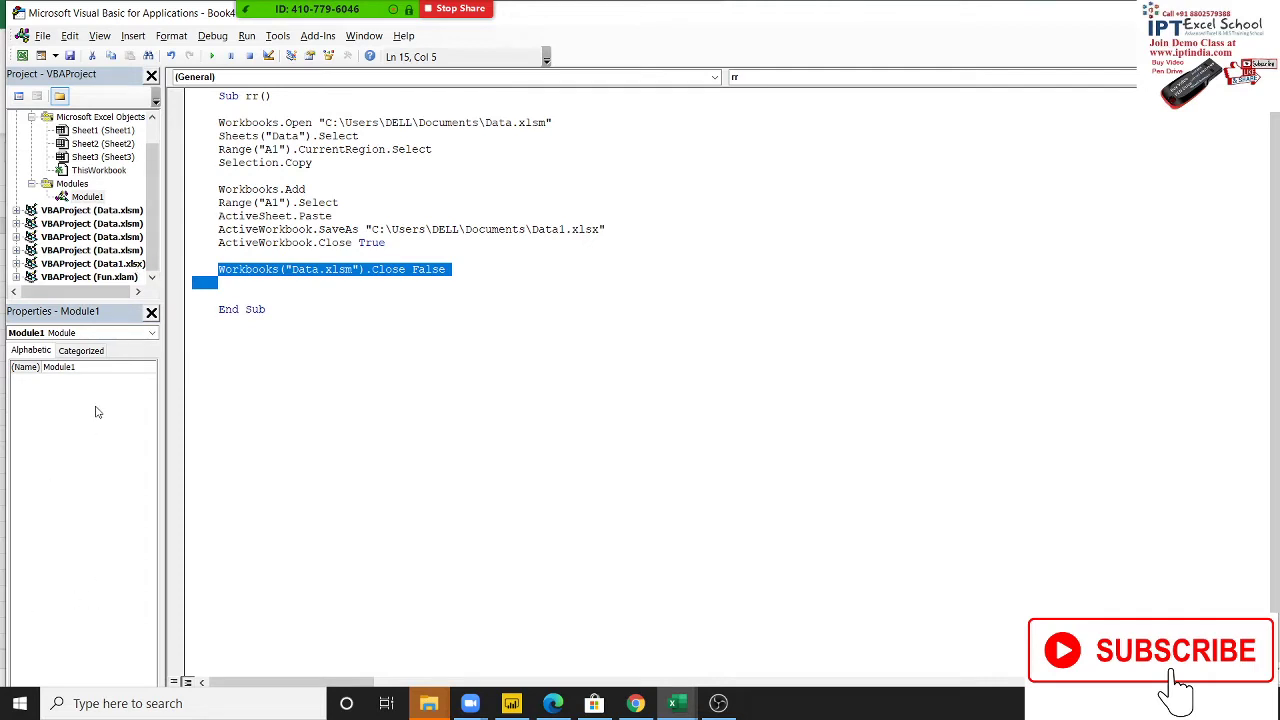
{"action": "double_click", "coordinate": [422, 152]}
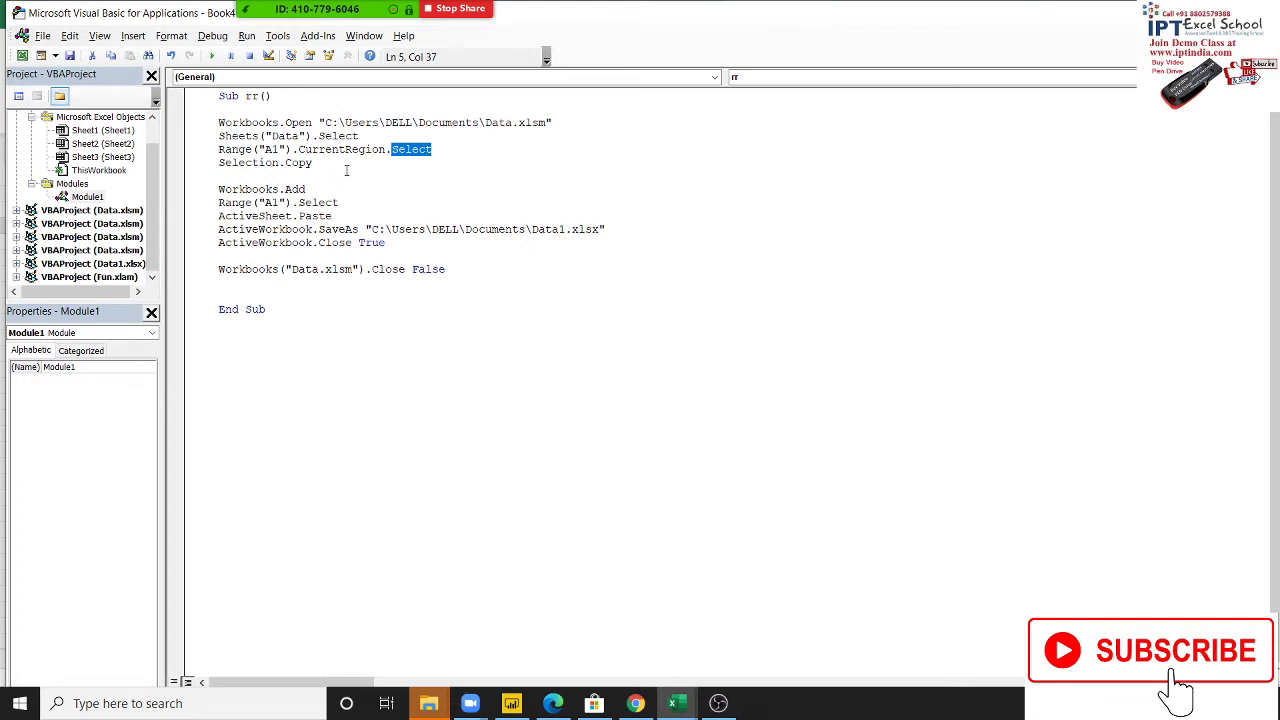
{"action": "left_click", "coordinate": [302, 161]}
{"action": "double_click", "coordinate": [268, 188]}
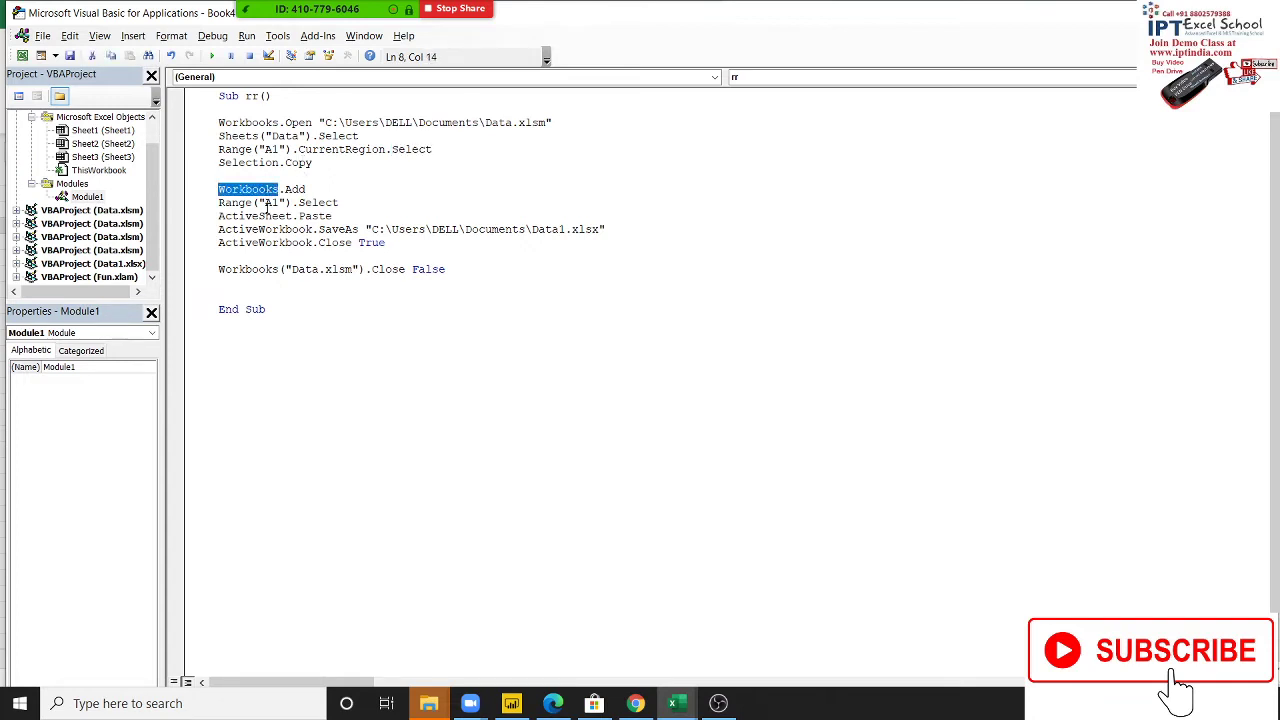
{"action": "double_click", "coordinate": [270, 203]}
{"action": "double_click", "coordinate": [263, 229]}
{"action": "double_click", "coordinate": [262, 242]}
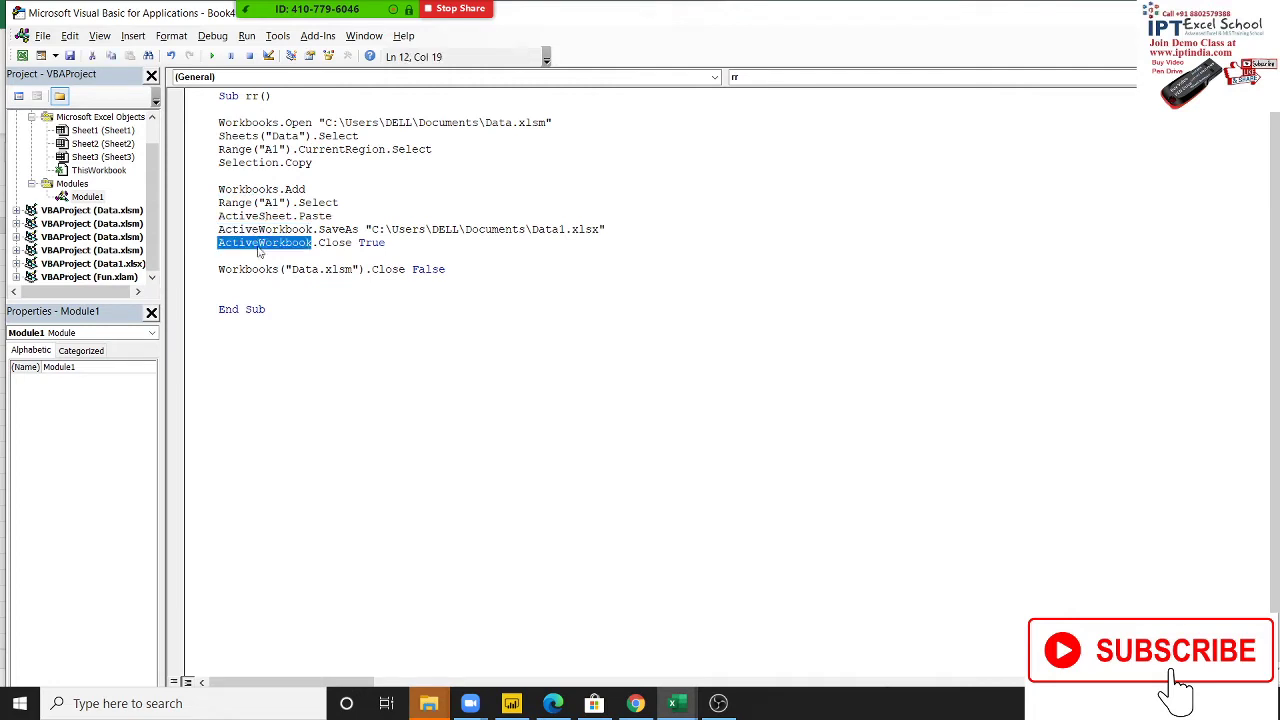
{"action": "left_click", "coordinate": [250, 268]}
{"action": "double_click", "coordinate": [250, 268]}
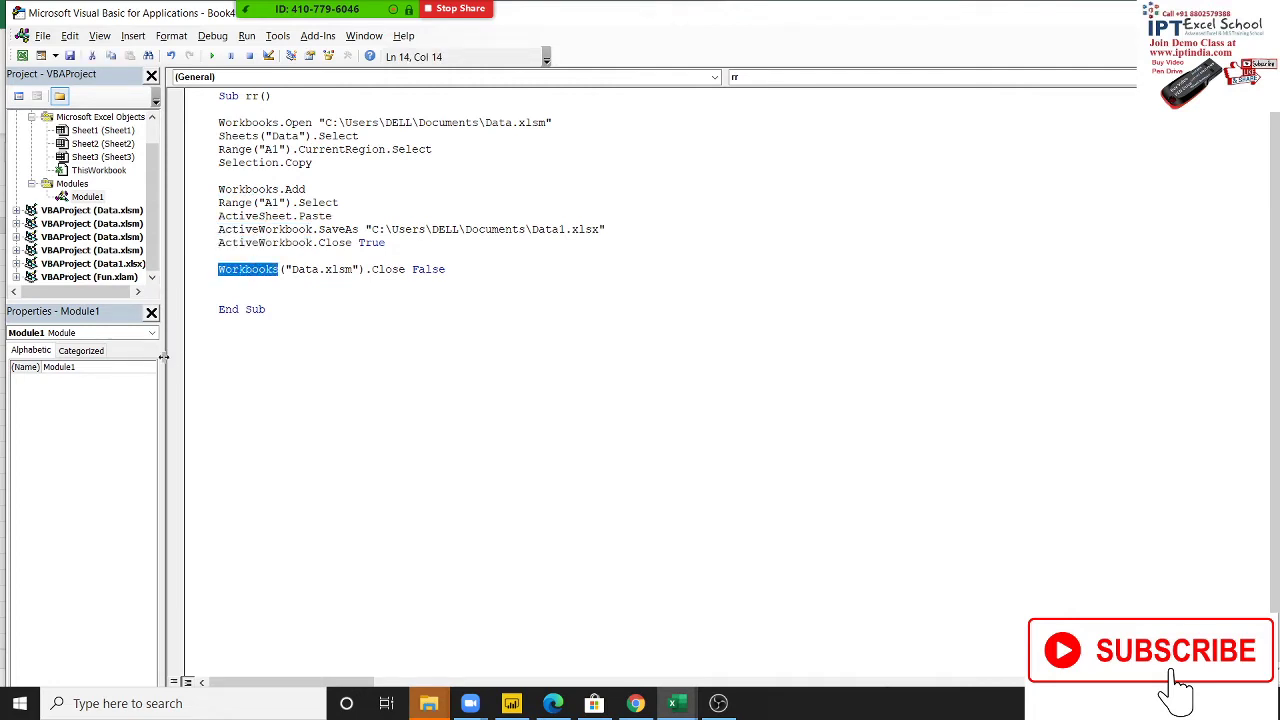
{"action": "left_click", "coordinate": [279, 328]}
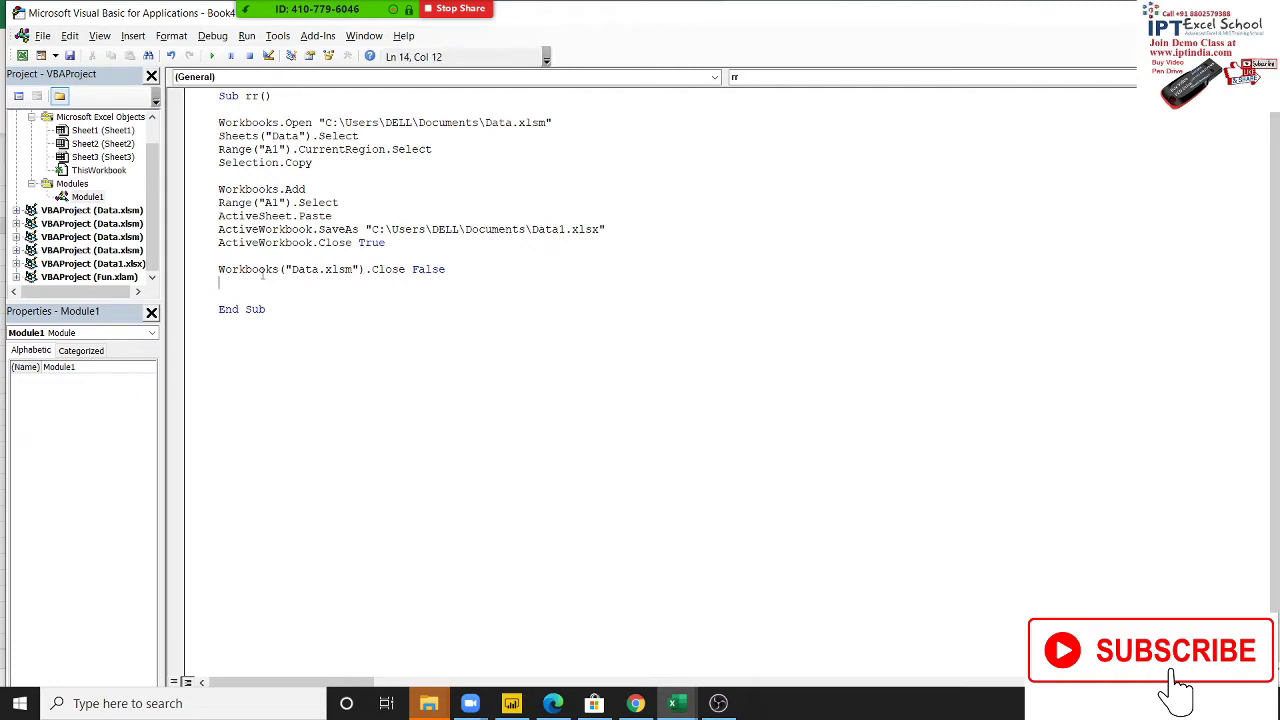
{"action": "left_click_drag", "start_coordinate": [280, 284], "coordinate": [239, 200]}
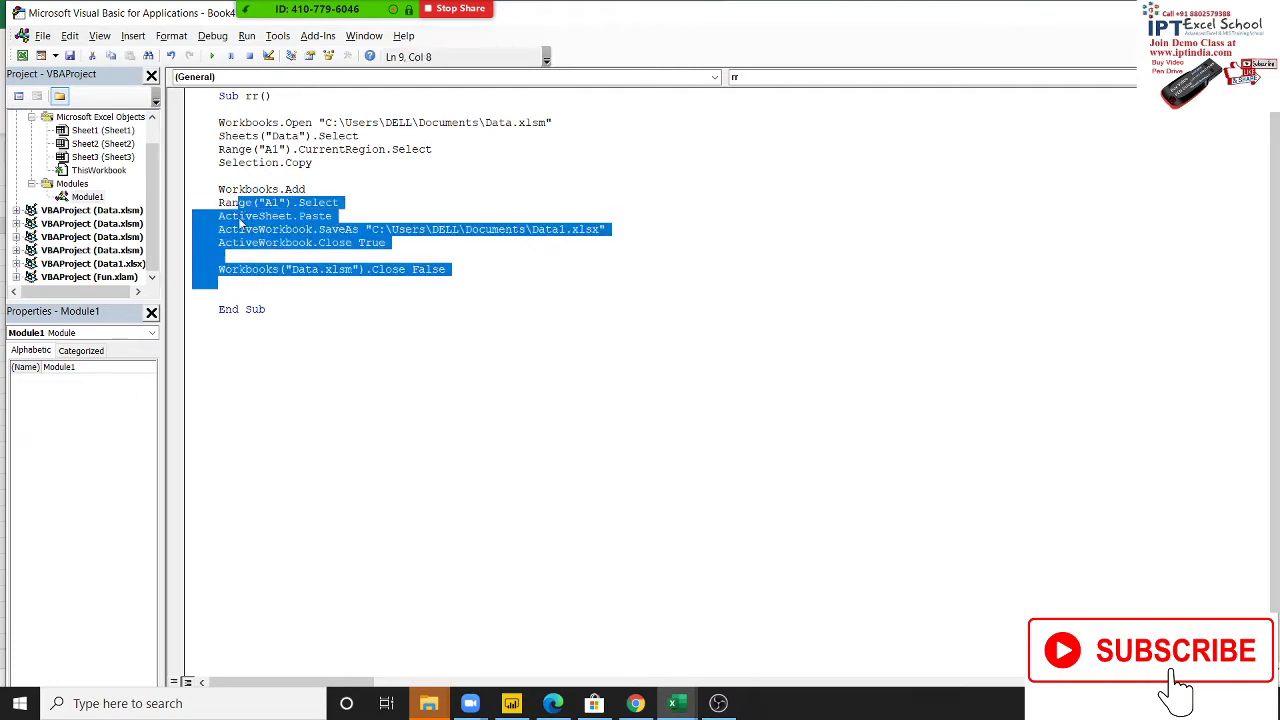
{"action": "left_click", "coordinate": [261, 295]}
{"action": "key", "text": "shift+Up"}
{"action": "key", "text": "shift+Up"}
{"action": "key", "text": "shift+Up"}
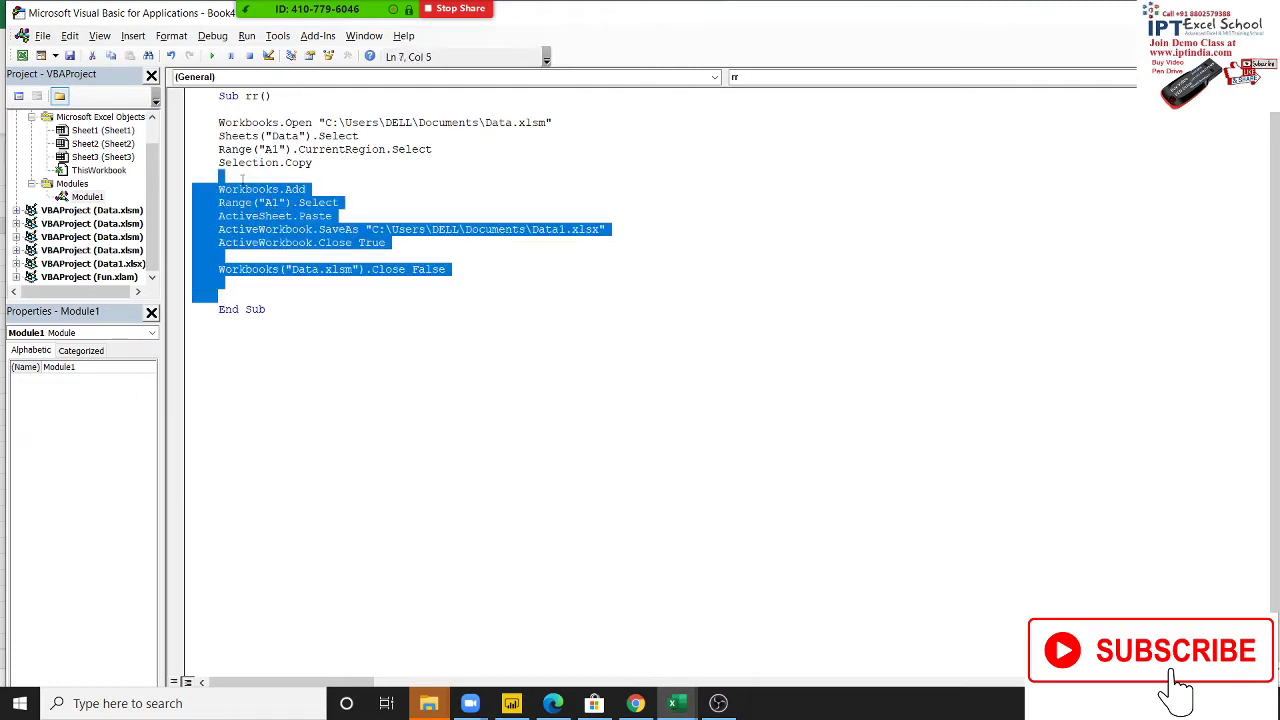
{"action": "key", "text": "shift+Up"}
{"action": "key", "text": "shift+Up"}
{"action": "key", "text": "shift+Up"}
{"action": "key", "text": "shift+Up"}
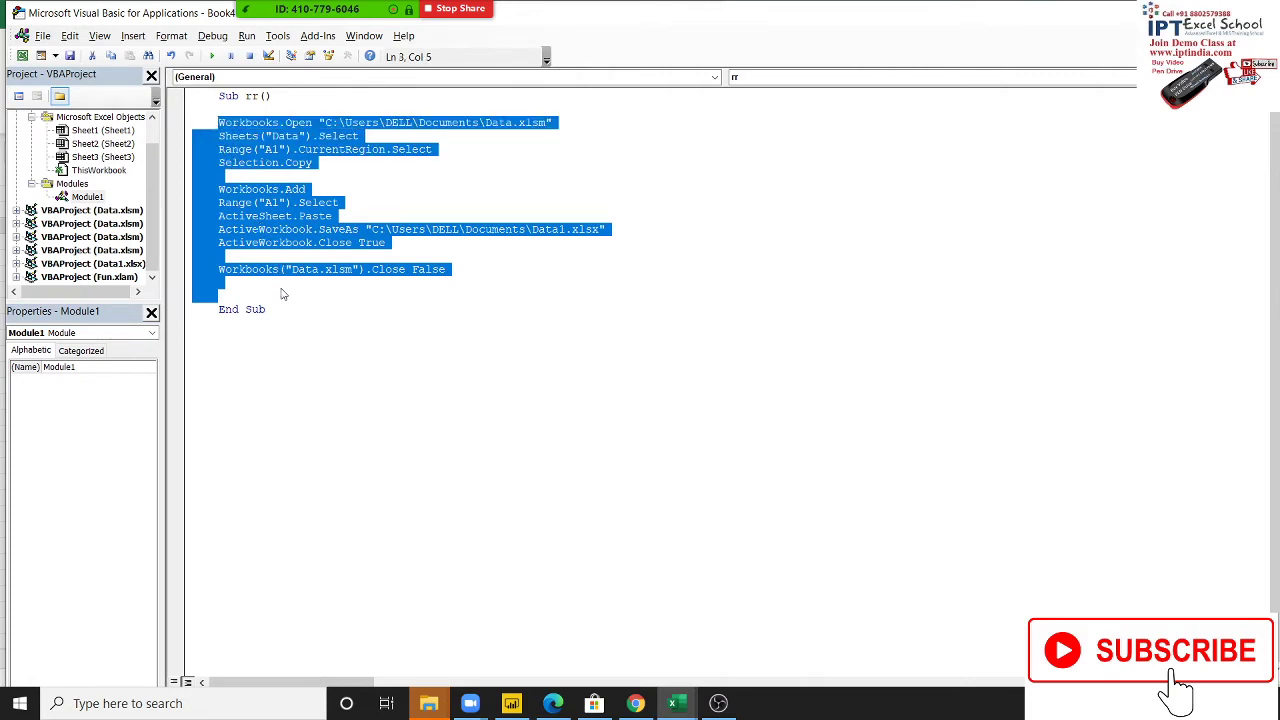
{"action": "left_click", "coordinate": [284, 288]}
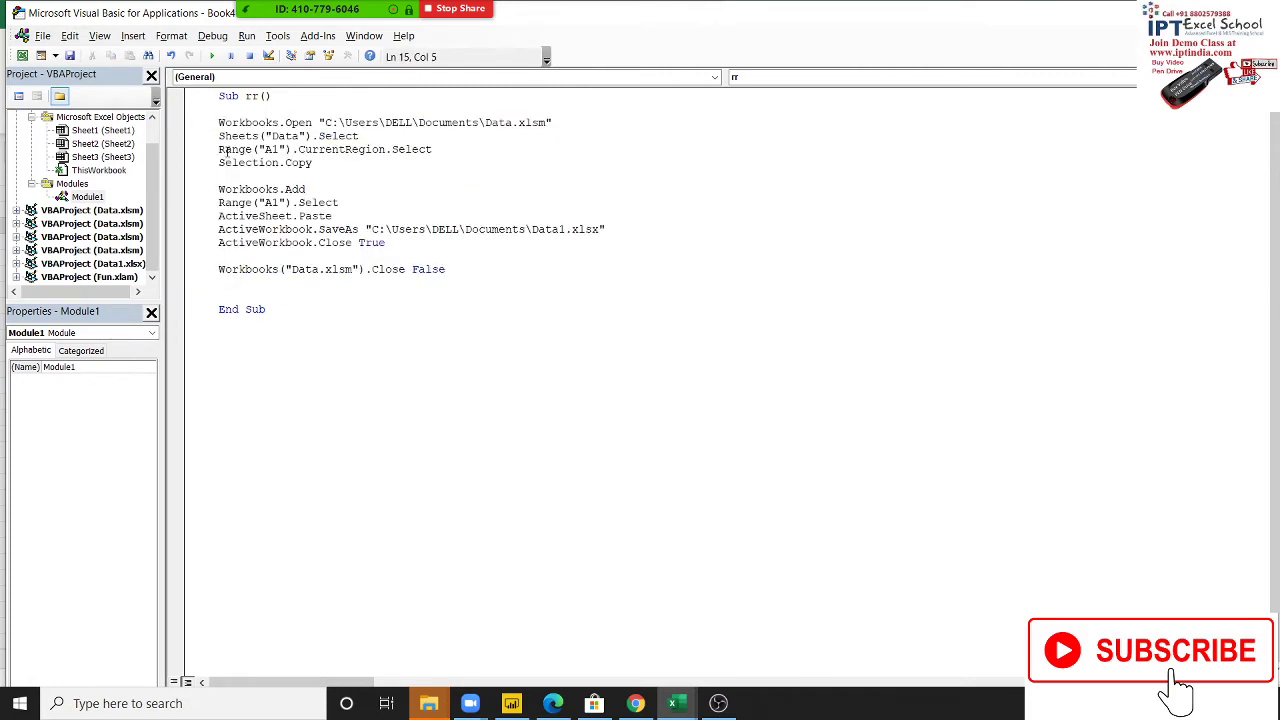
{"action": "left_click_drag", "start_coordinate": [217, 121], "coordinate": [441, 287]}
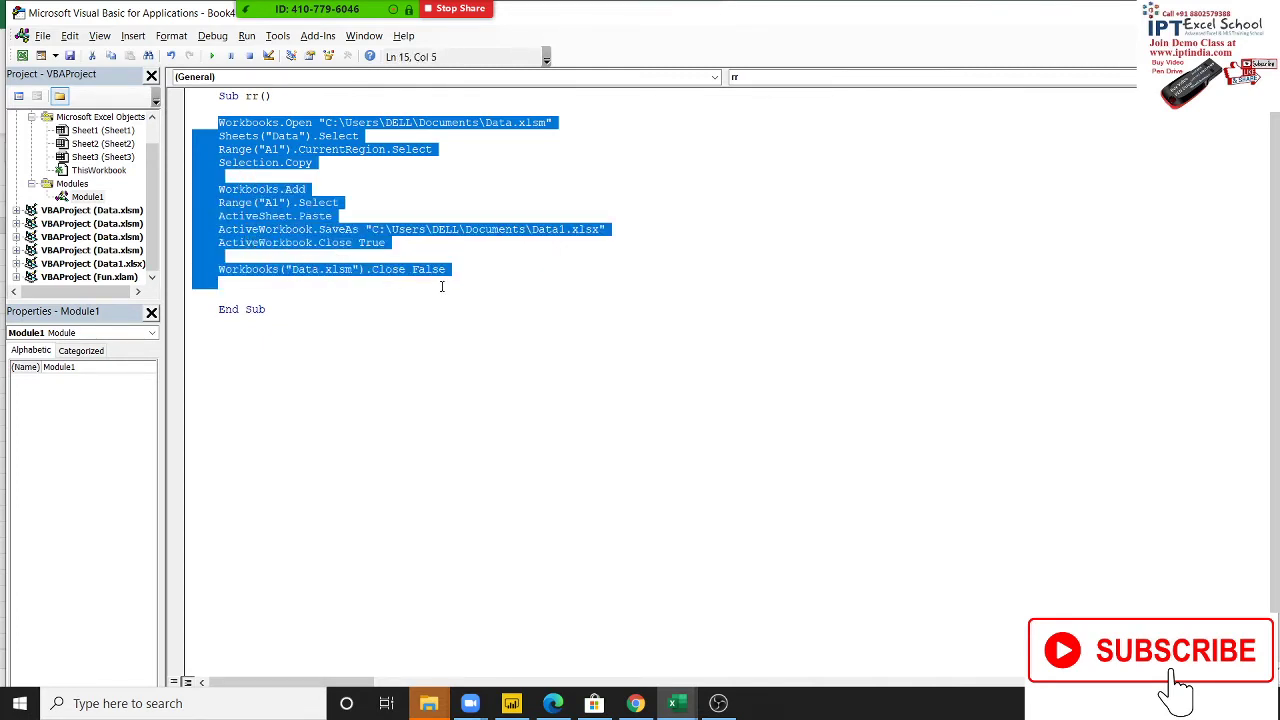
{"action": "left_click", "coordinate": [421, 286]}
{"action": "double_click", "coordinate": [265, 121]}
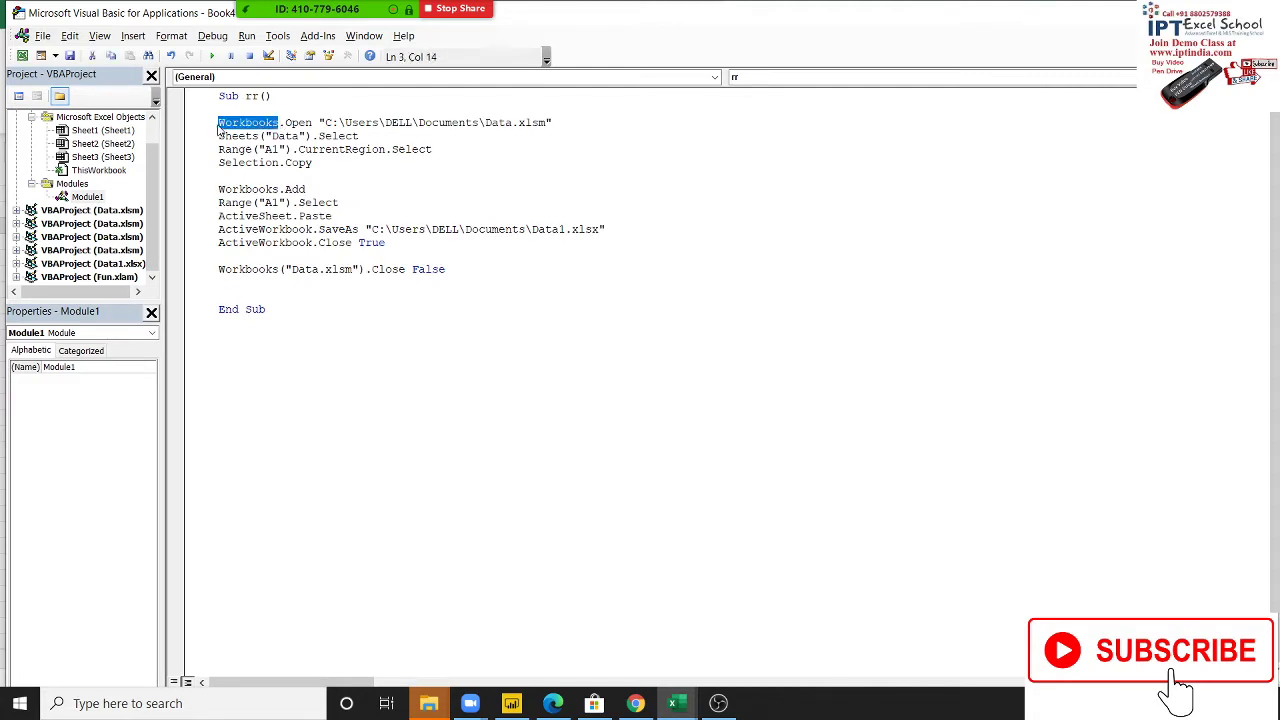
{"action": "double_click", "coordinate": [222, 190]}
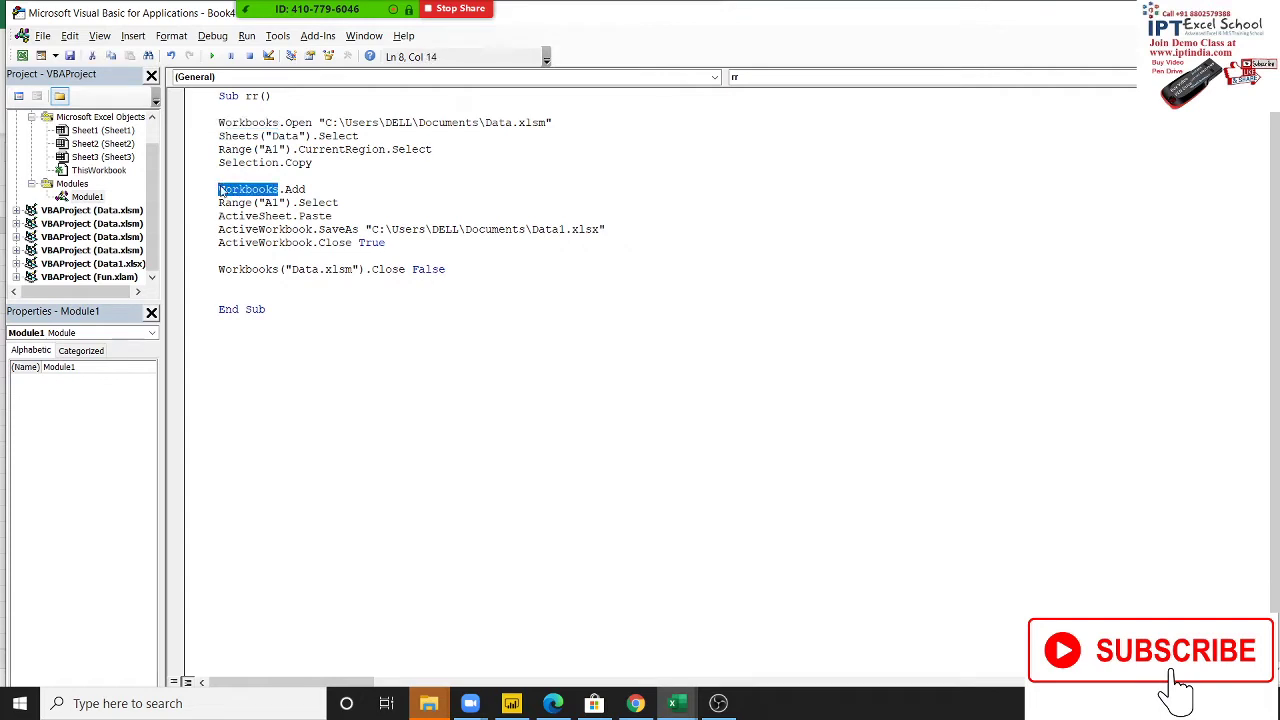
{"action": "left_click", "coordinate": [224, 250]}
{"action": "double_click", "coordinate": [226, 269]}
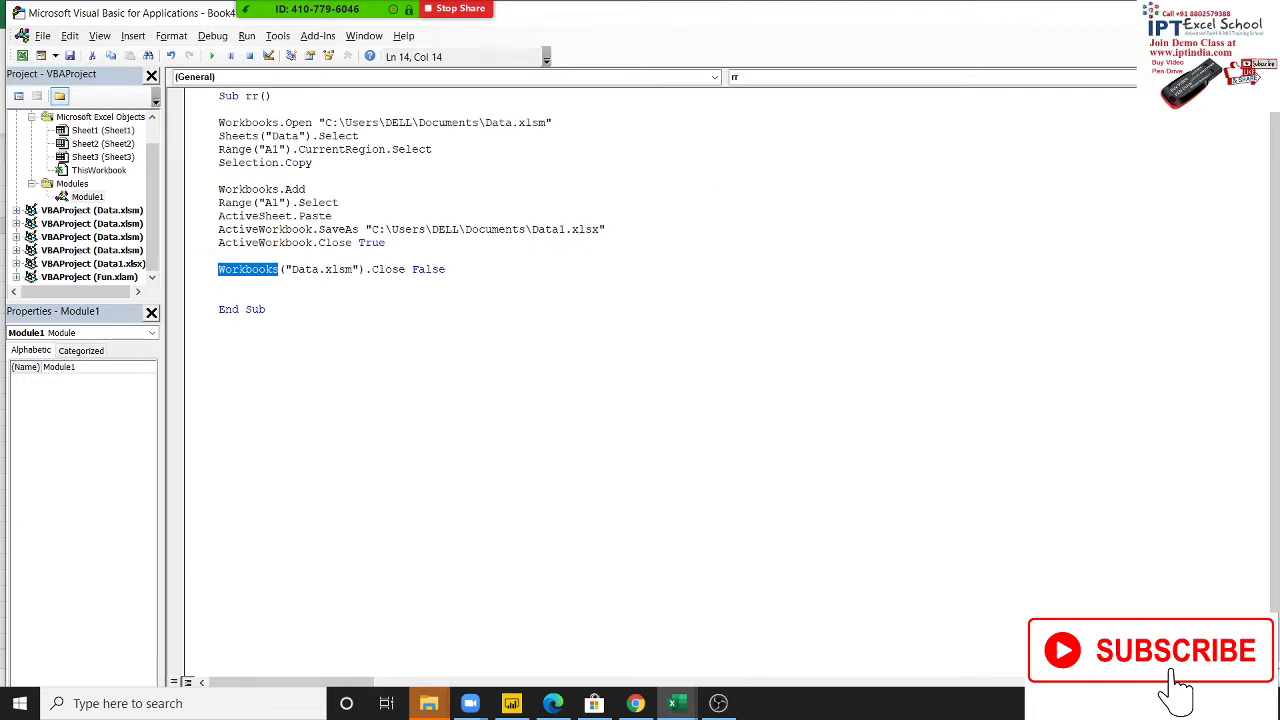
Return to Sheet1 and start then cancel a =vl formula in G8
{"action": "key", "text": "alt+F11"}
{"action": "left_click", "coordinate": [186, 224]}
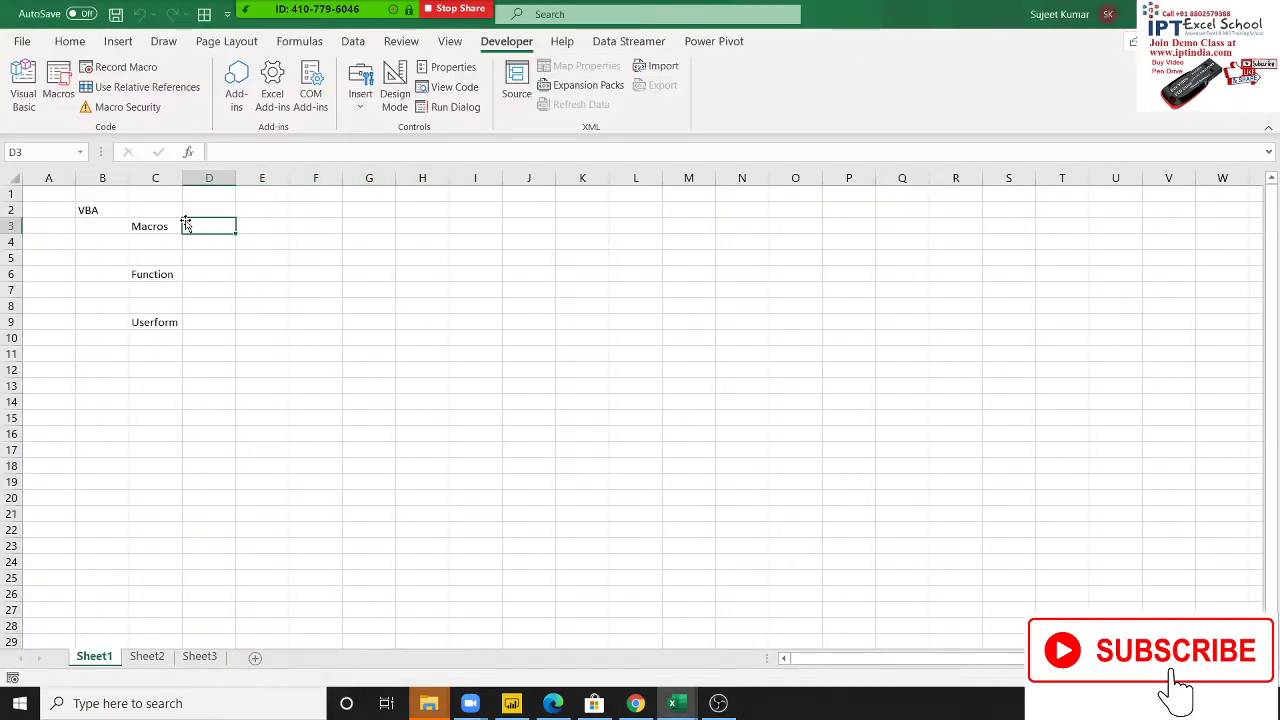
{"action": "left_click", "coordinate": [180, 272]}
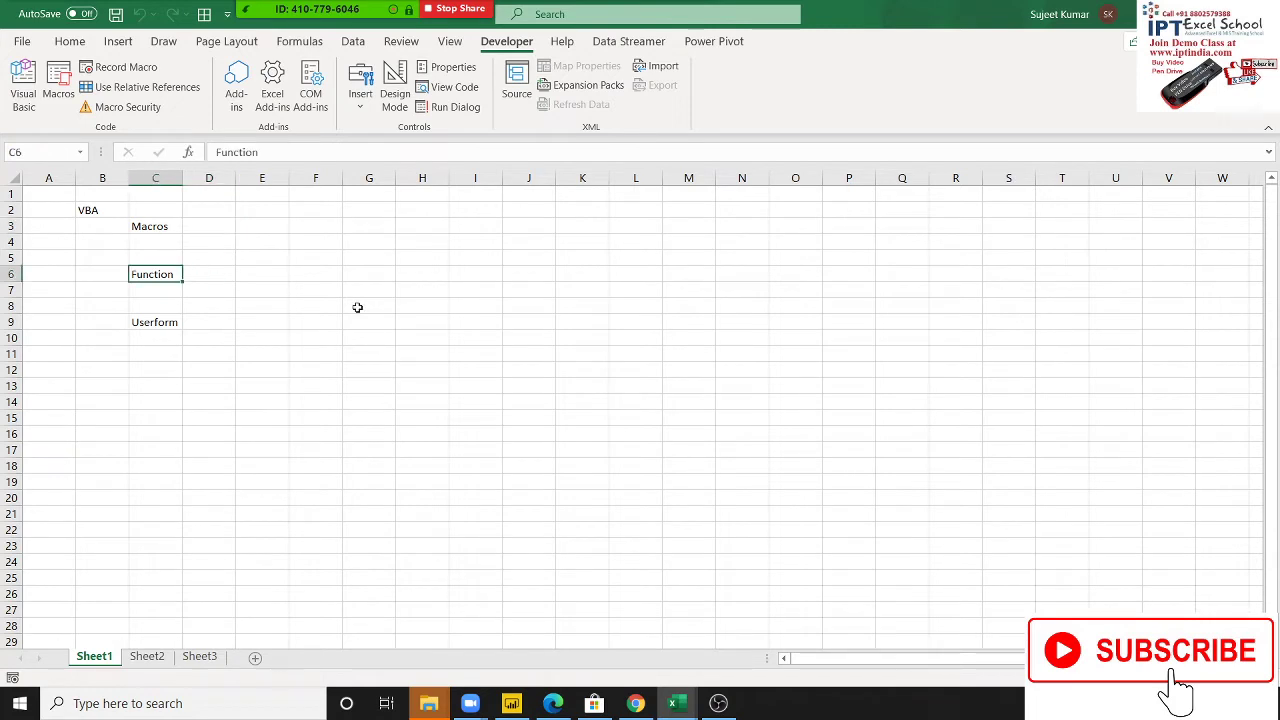
{"action": "left_click", "coordinate": [362, 307]}
{"action": "type", "text": "=vl"}
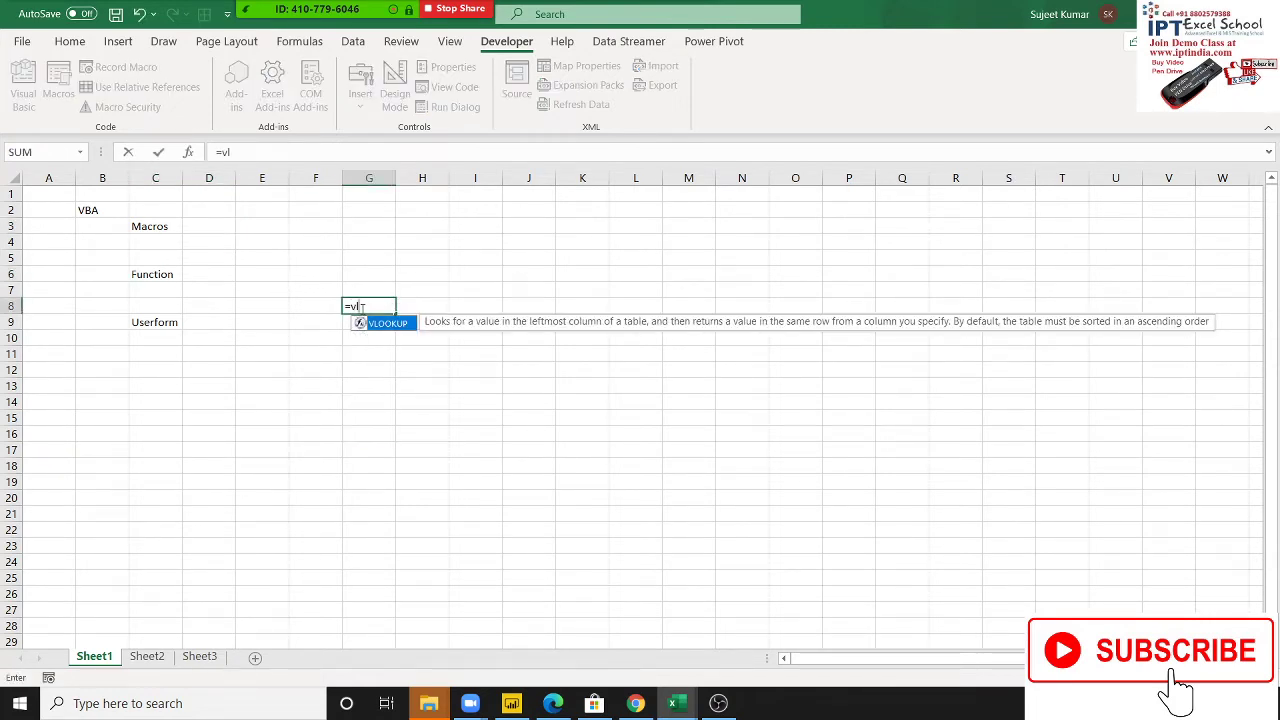
{"action": "key", "text": "Escape"}
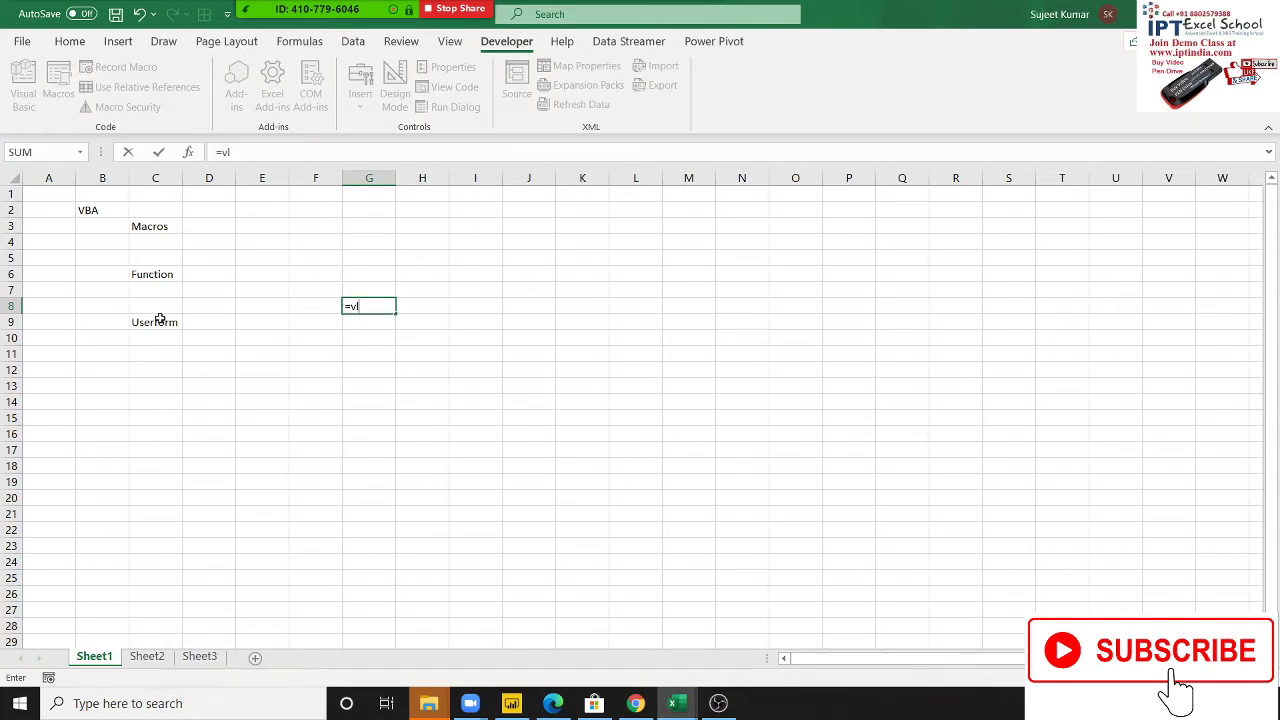
{"action": "key", "text": "Escape"}
Open and close the Format Cells font settings unchanged, then select labels C3:C9
{"action": "left_click", "coordinate": [159, 319]}
{"action": "left_click", "coordinate": [198, 328]}
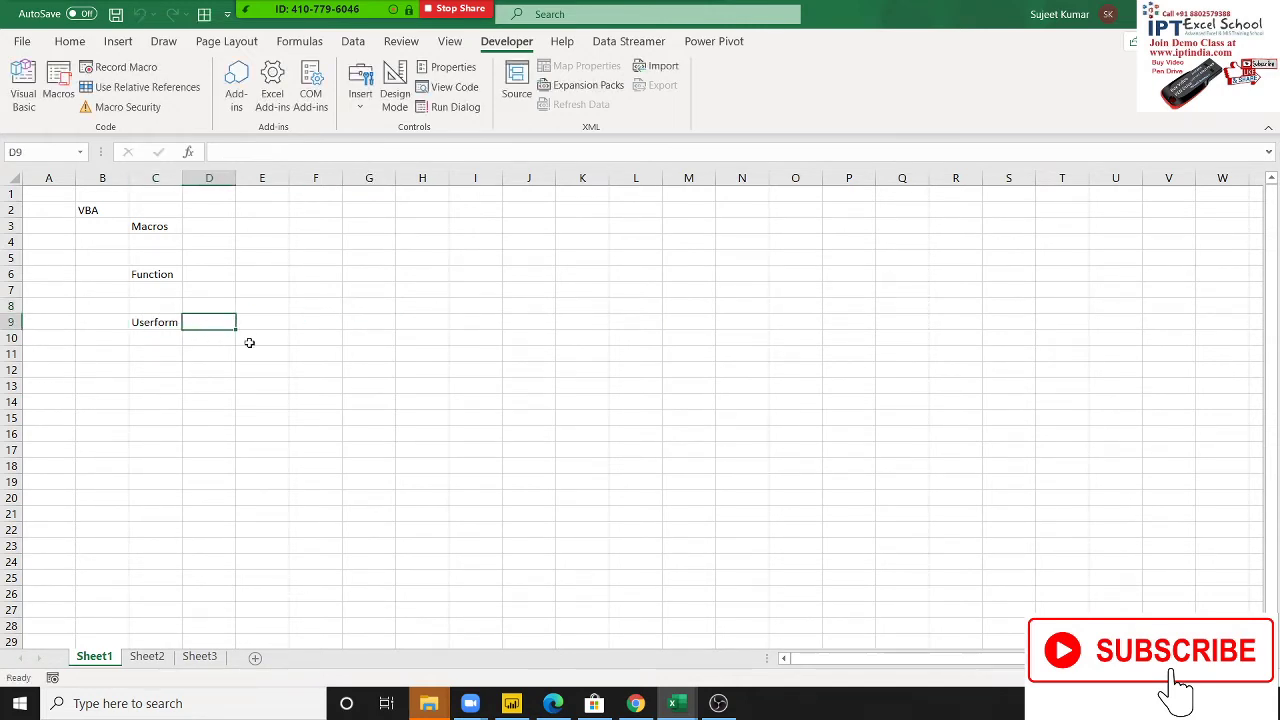
{"action": "left_click", "coordinate": [362, 289]}
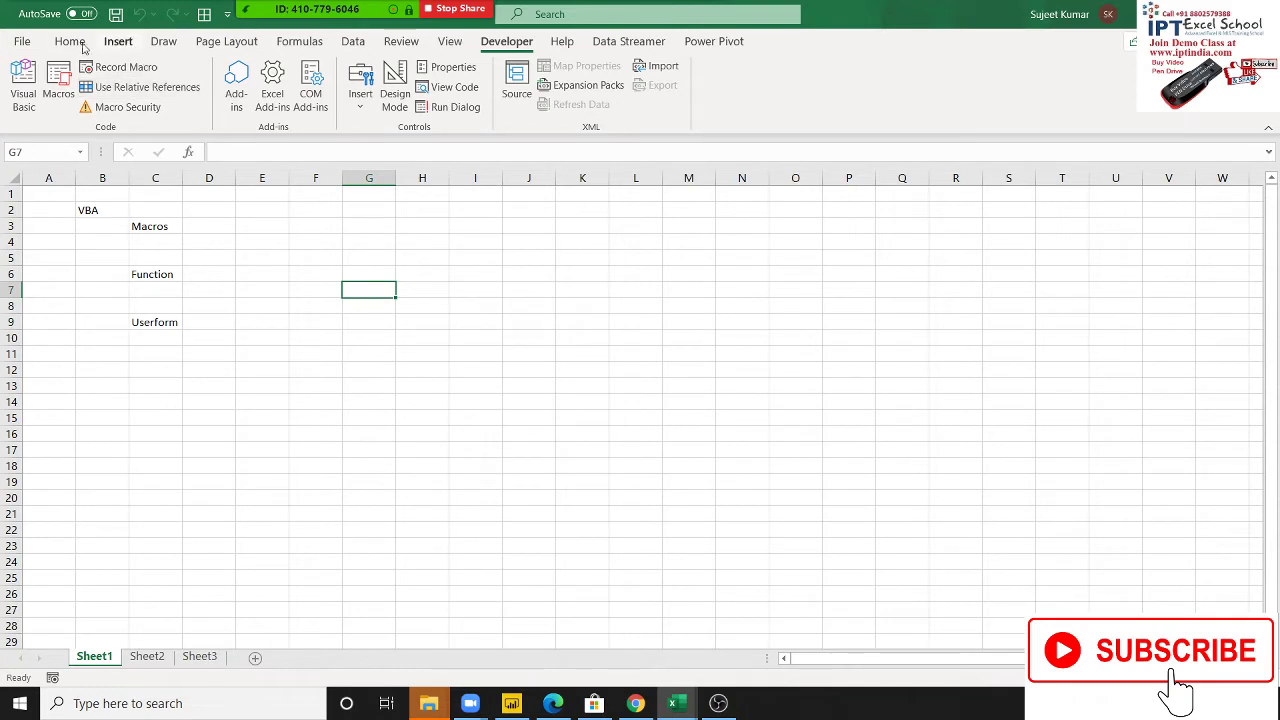
{"action": "left_click", "coordinate": [70, 41]}
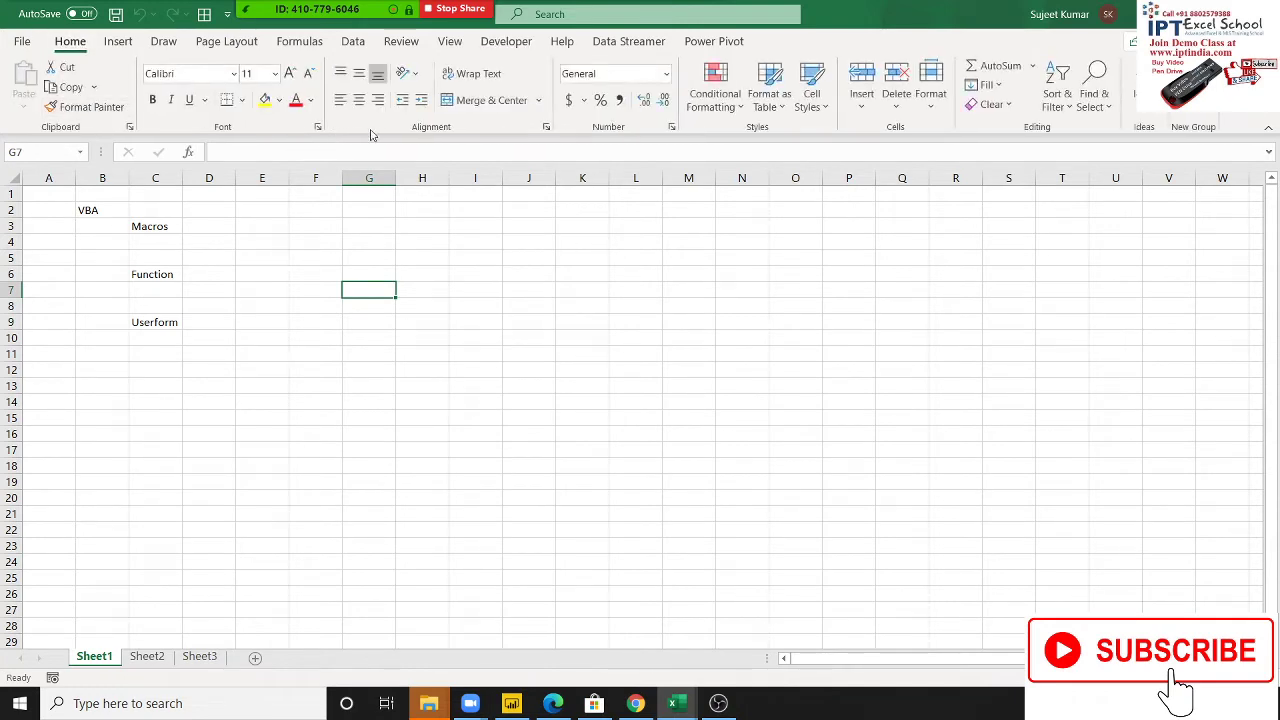
{"action": "left_click", "coordinate": [317, 129]}
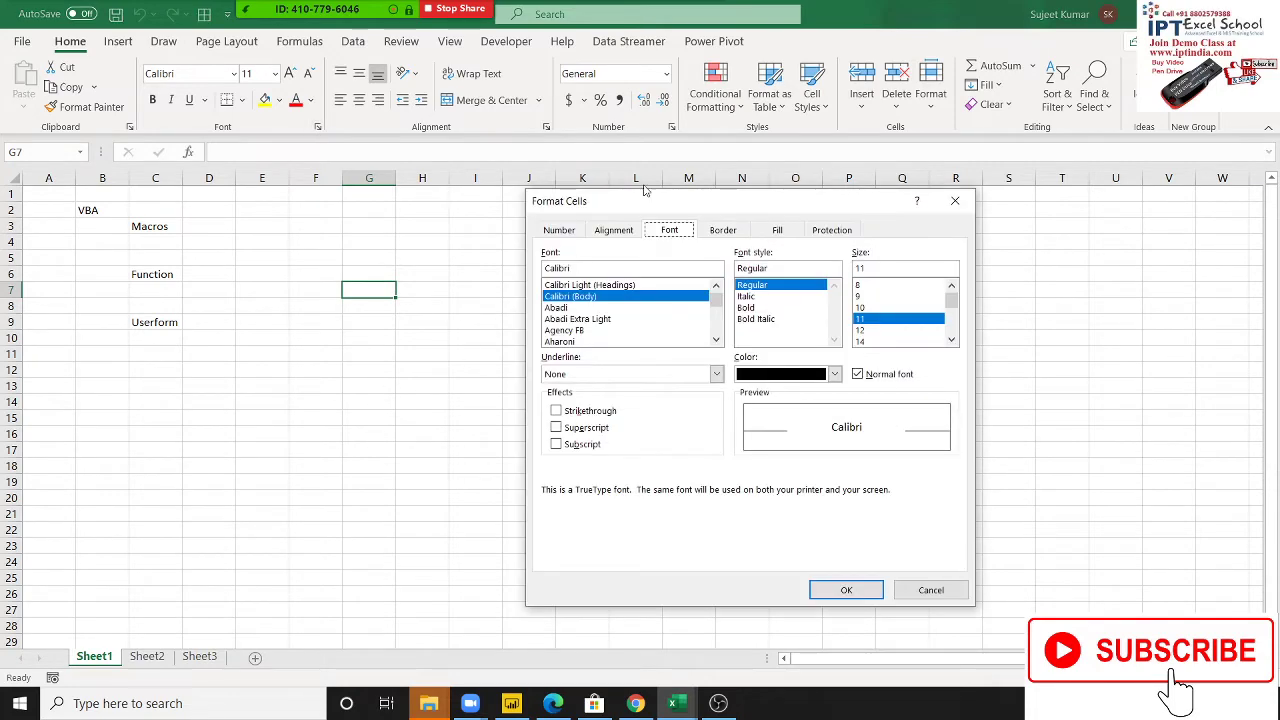
{"action": "left_click_drag", "start_coordinate": [645, 190], "coordinate": [493, 113]}
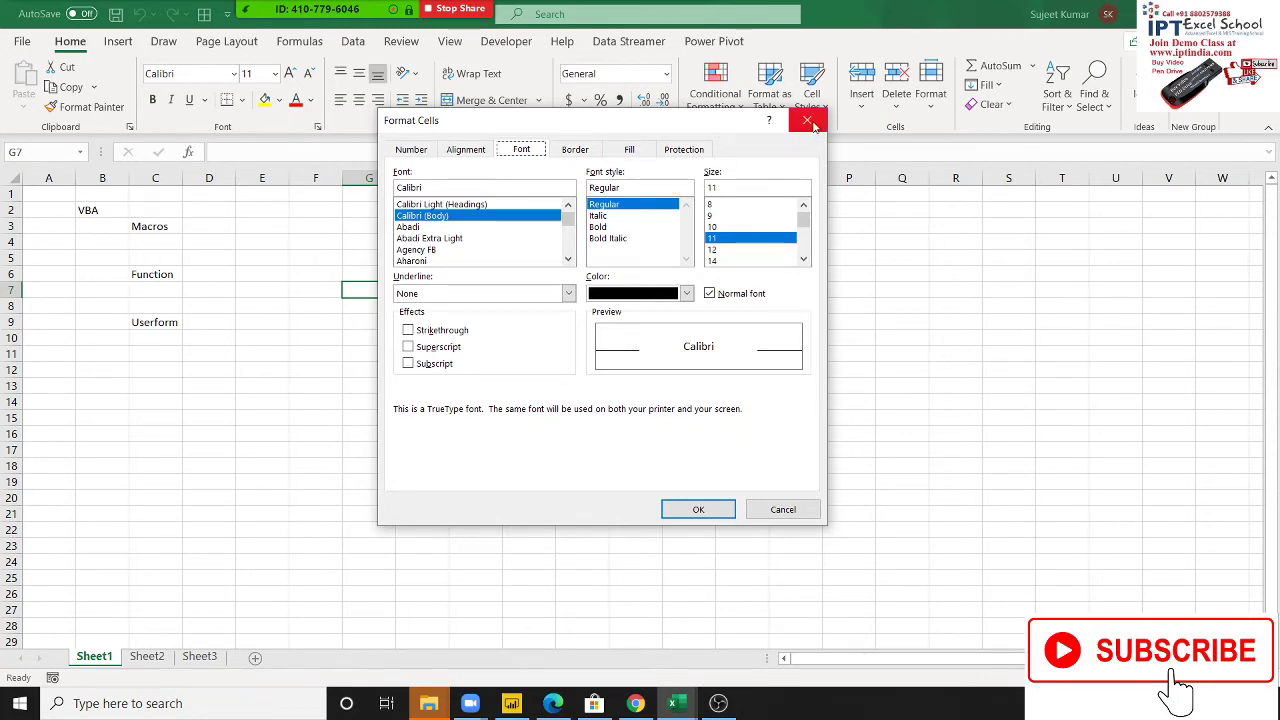
{"action": "left_click", "coordinate": [808, 121]}
{"action": "left_click_drag", "start_coordinate": [178, 220], "coordinate": [149, 321]}
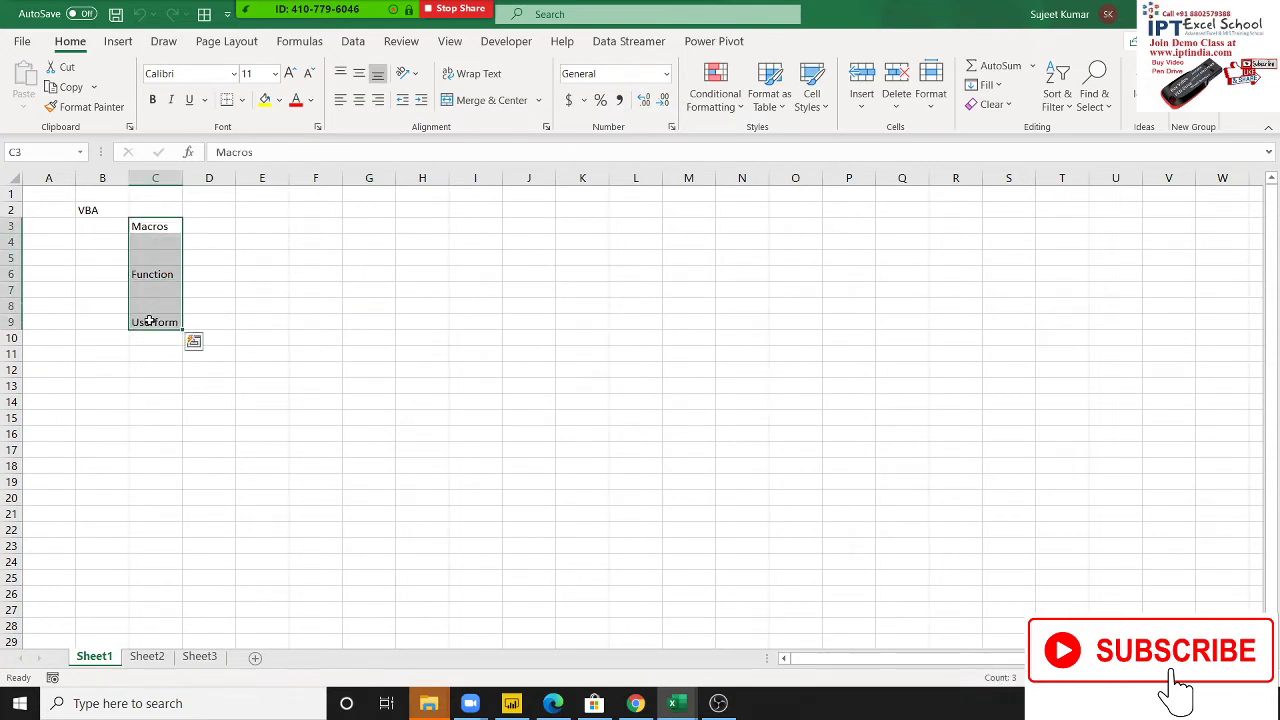
Select cells I2:I9 on Sheet1 and show the Developer ribbon tab
{"action": "left_click", "coordinate": [308, 290]}
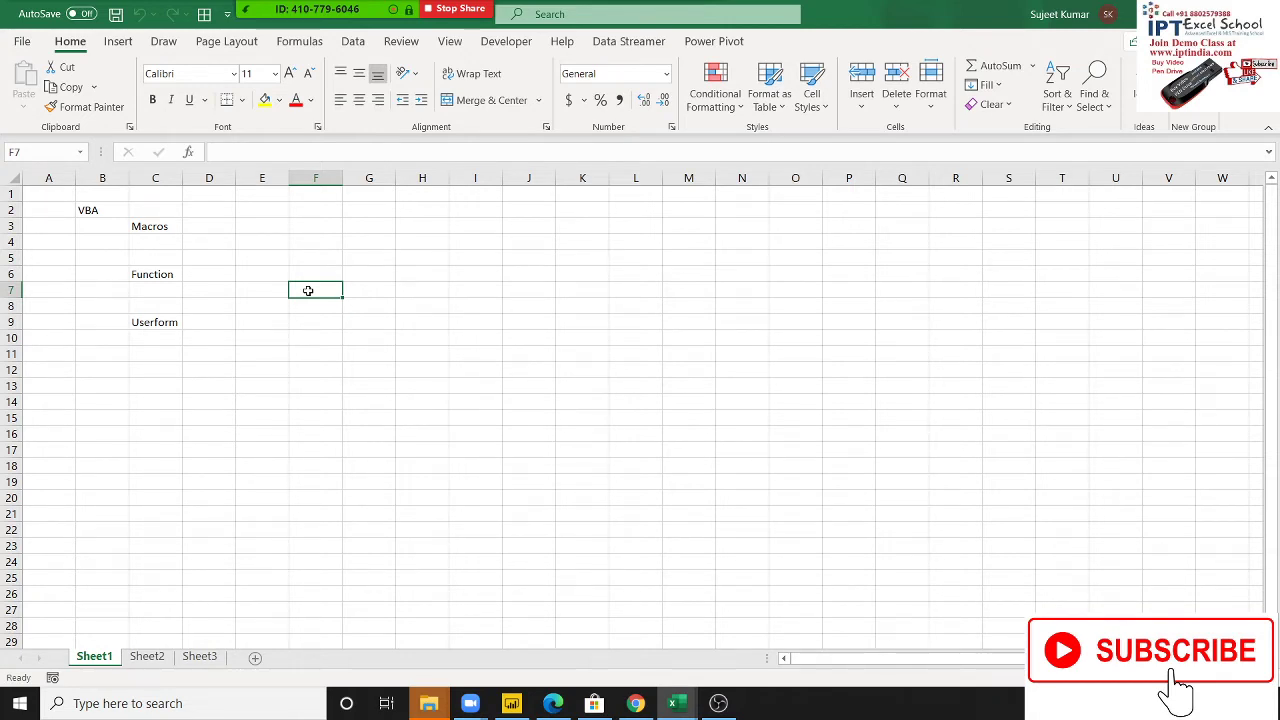
{"action": "left_click", "coordinate": [459, 213]}
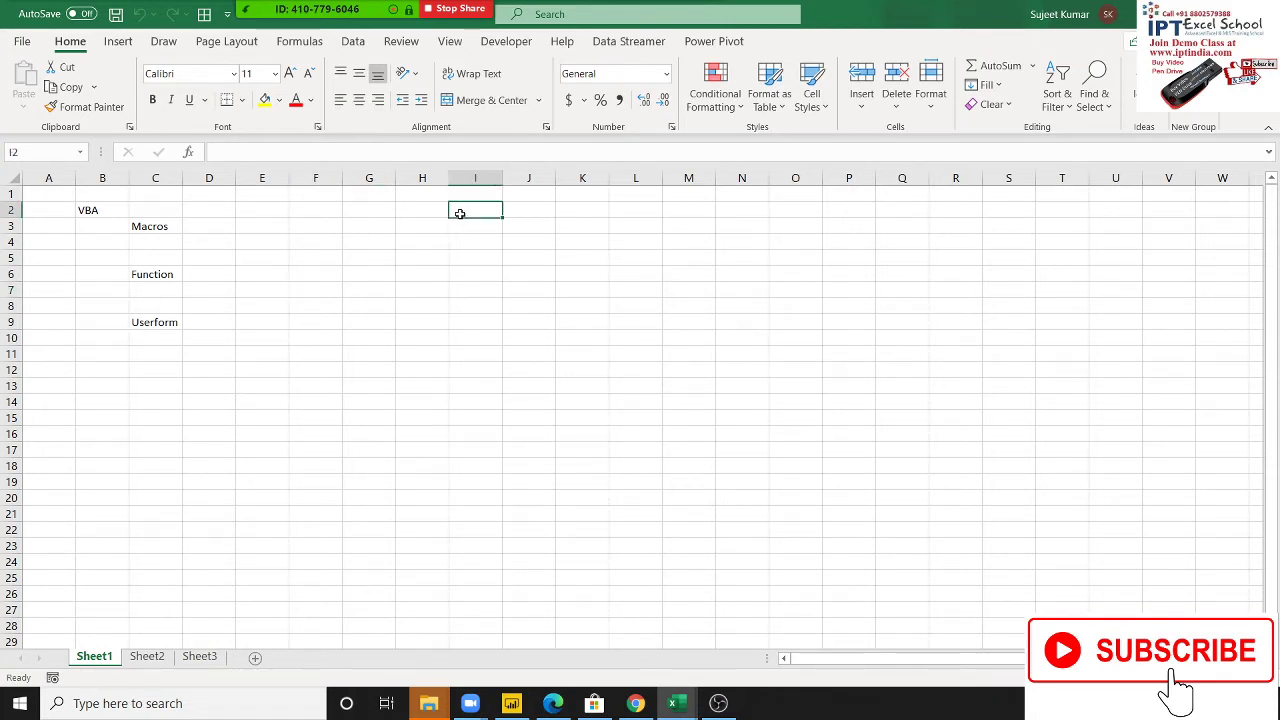
{"action": "left_click_drag", "start_coordinate": [459, 213], "coordinate": [459, 357]}
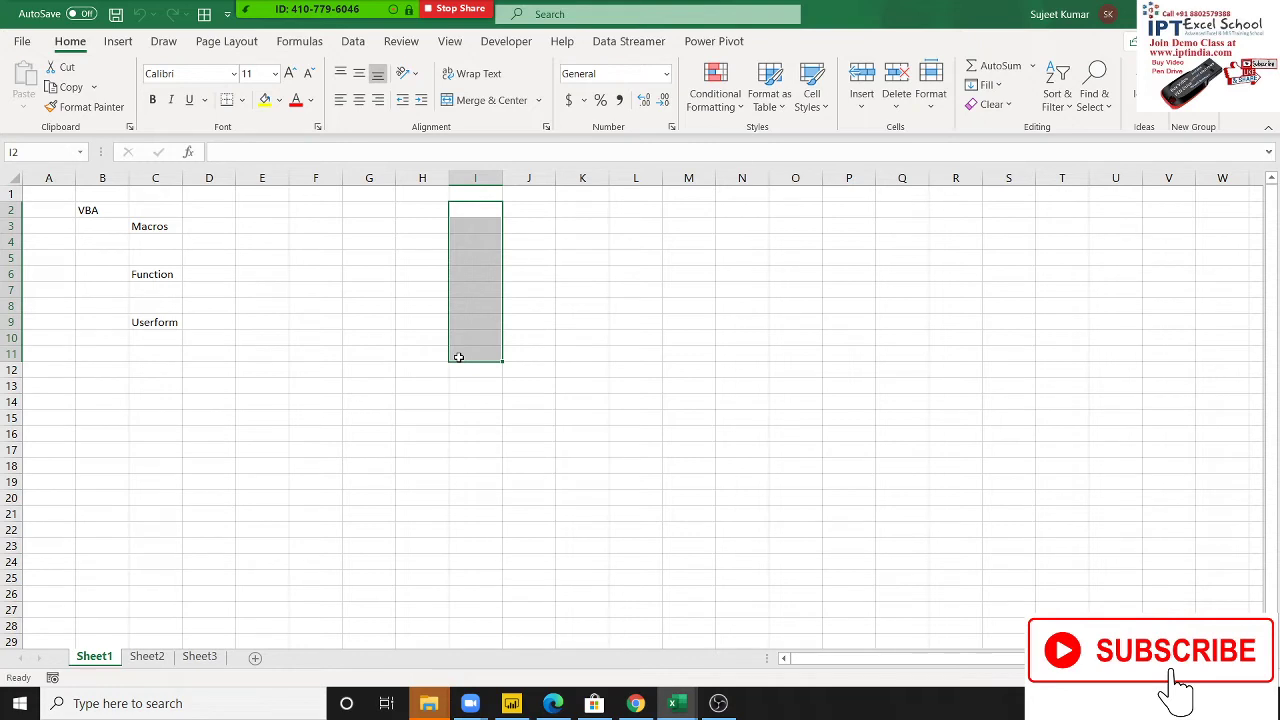
{"action": "left_click", "coordinate": [492, 220]}
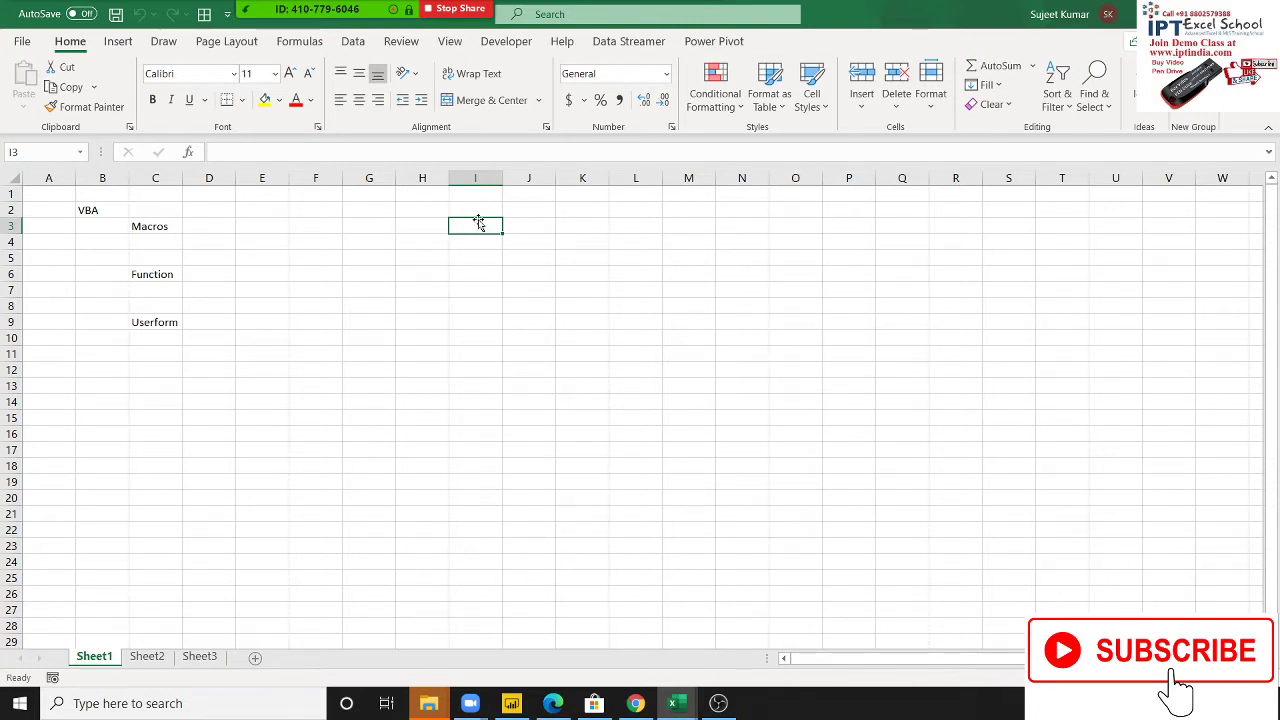
{"action": "left_click_drag", "start_coordinate": [477, 210], "coordinate": [461, 316]}
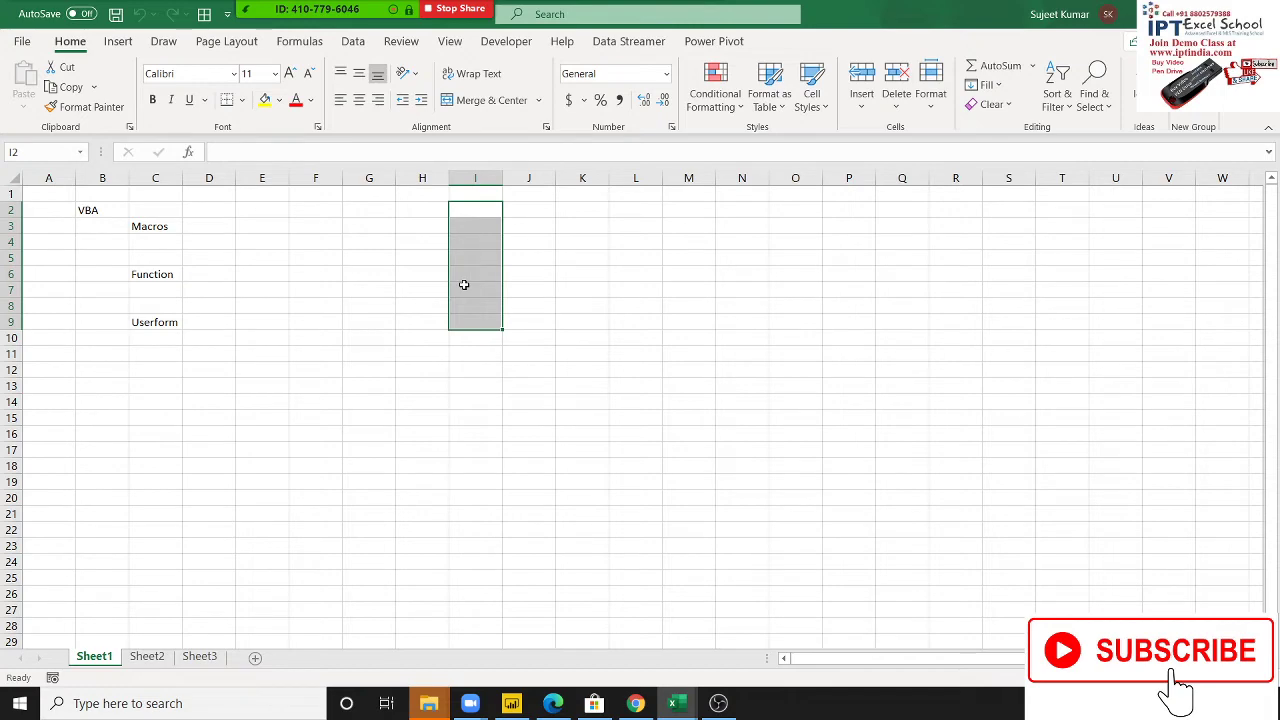
{"action": "left_click", "coordinate": [506, 41]}
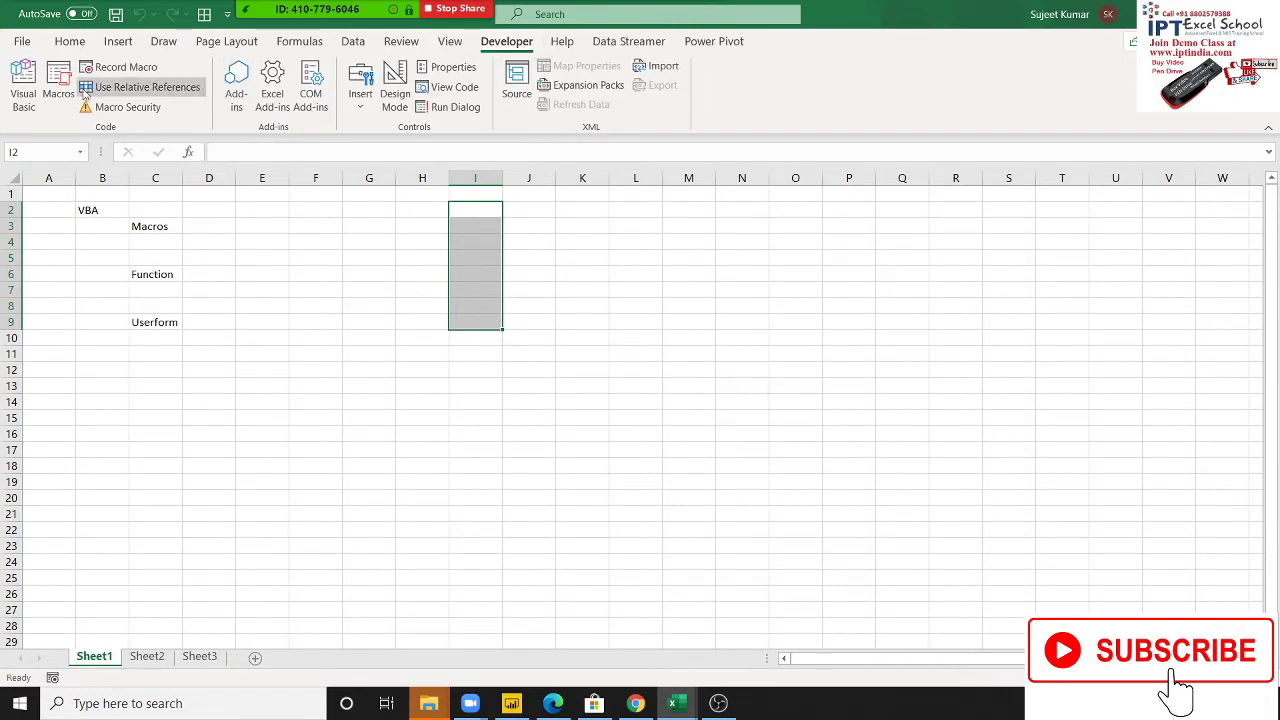
In the Visual Basic editor, insert a new code module into the Book4 project
{"action": "left_click", "coordinate": [30, 106]}
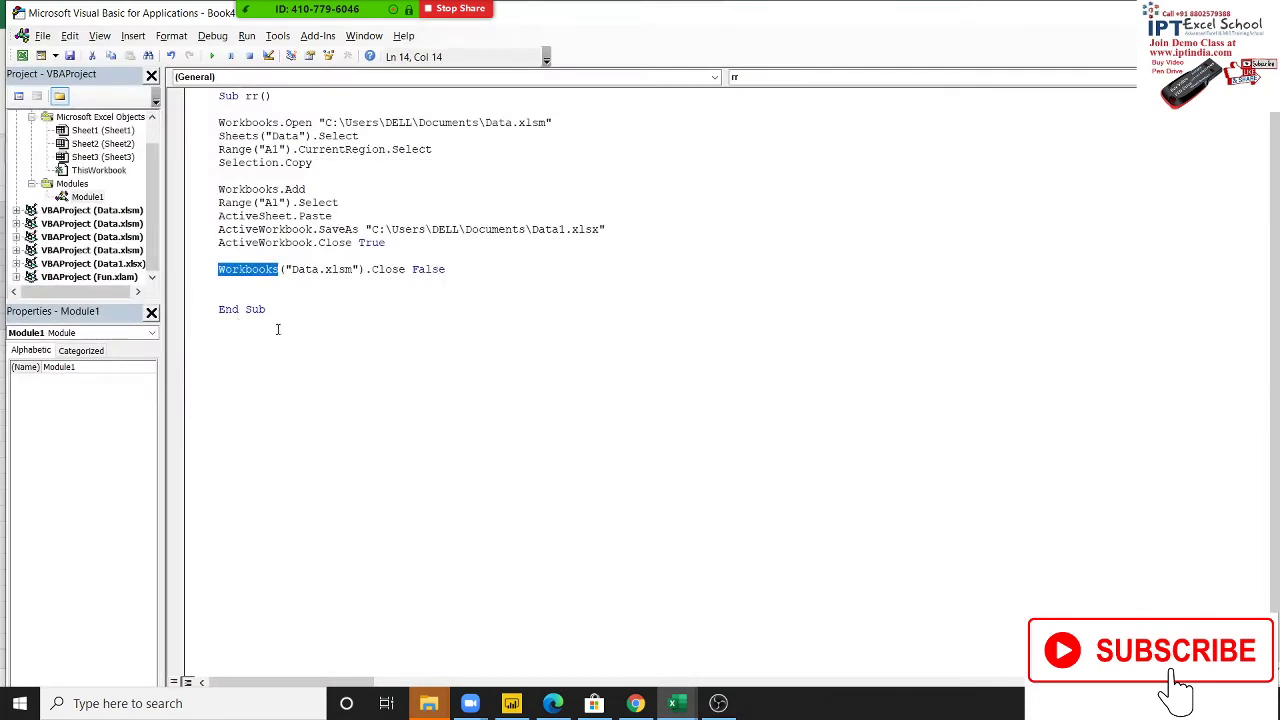
{"action": "left_click", "coordinate": [318, 320]}
{"action": "left_click", "coordinate": [133, 36]}
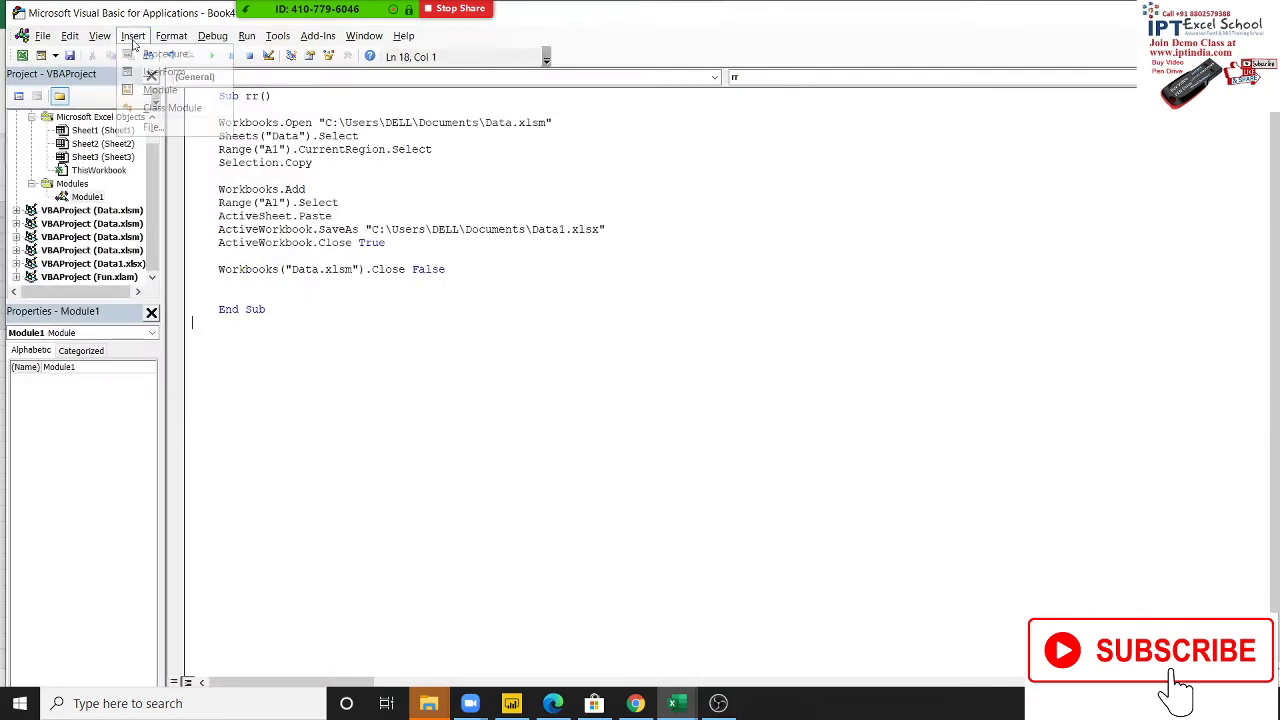
{"action": "left_click", "coordinate": [135, 90]}
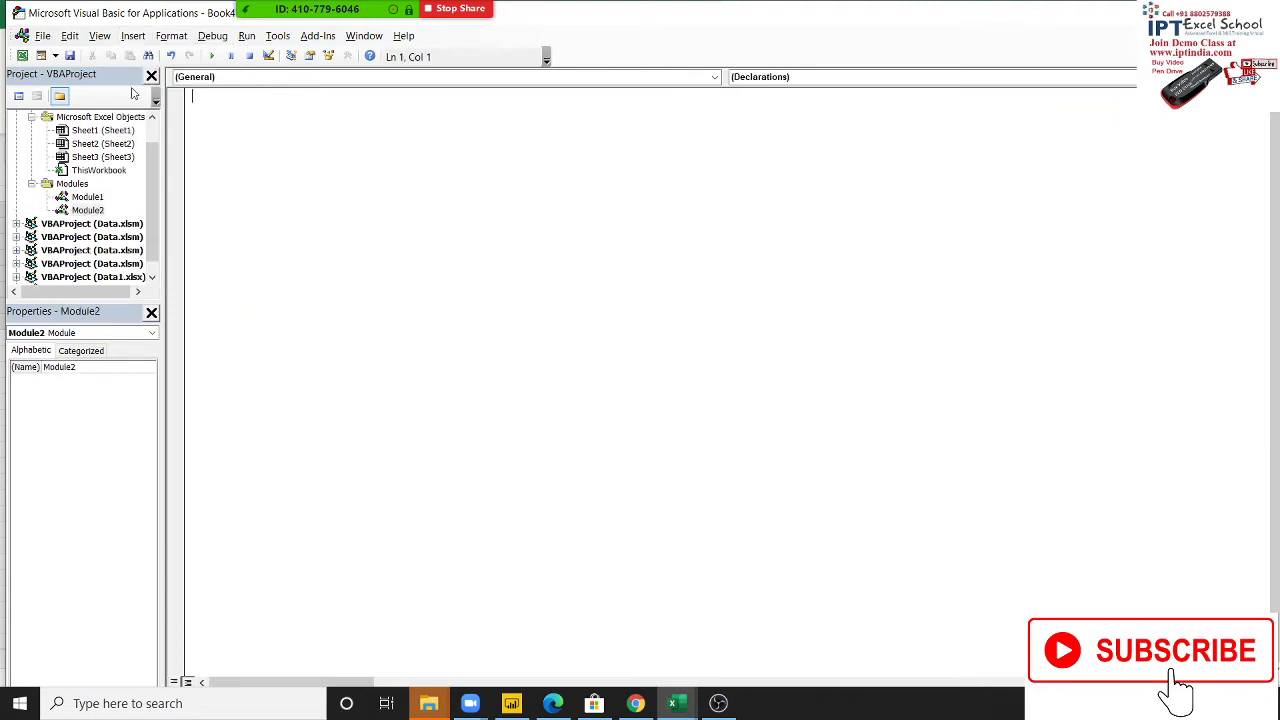
{"action": "scroll", "coordinate": [130, 160], "scroll_direction": "up", "scroll_amount": 1}
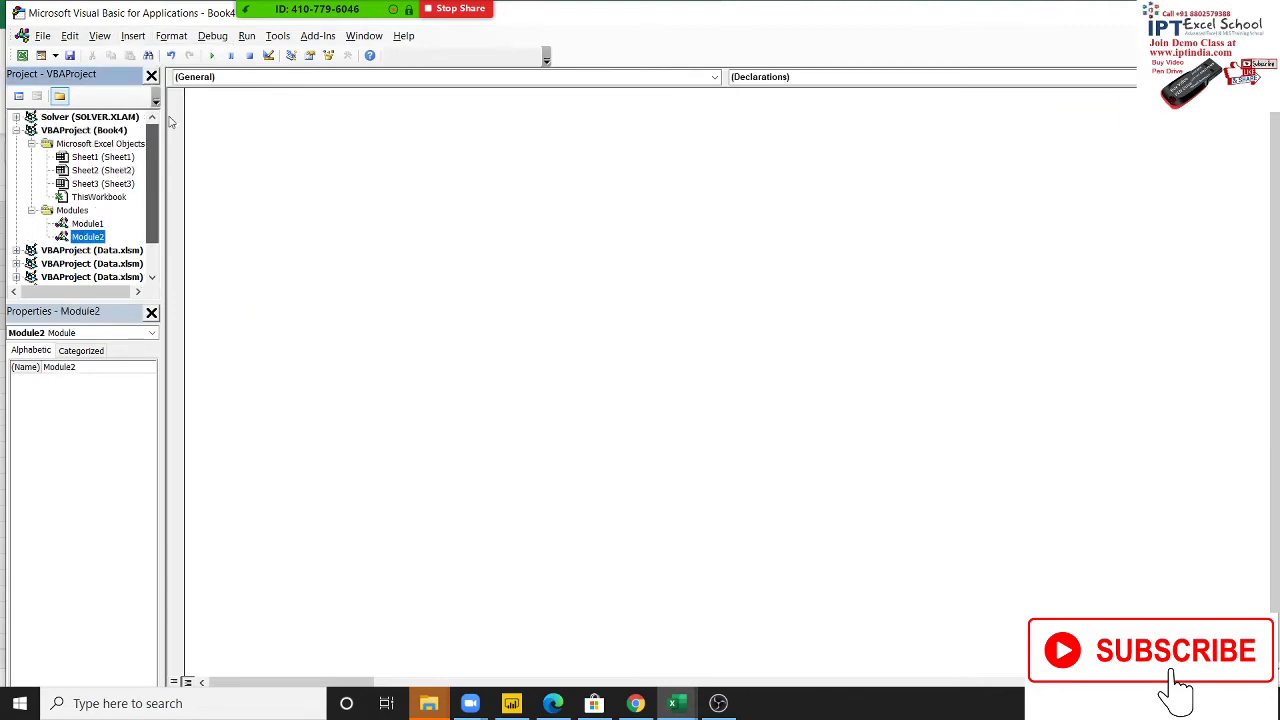
{"action": "left_click", "coordinate": [128, 157]}
{"action": "double_click", "coordinate": [118, 170]}
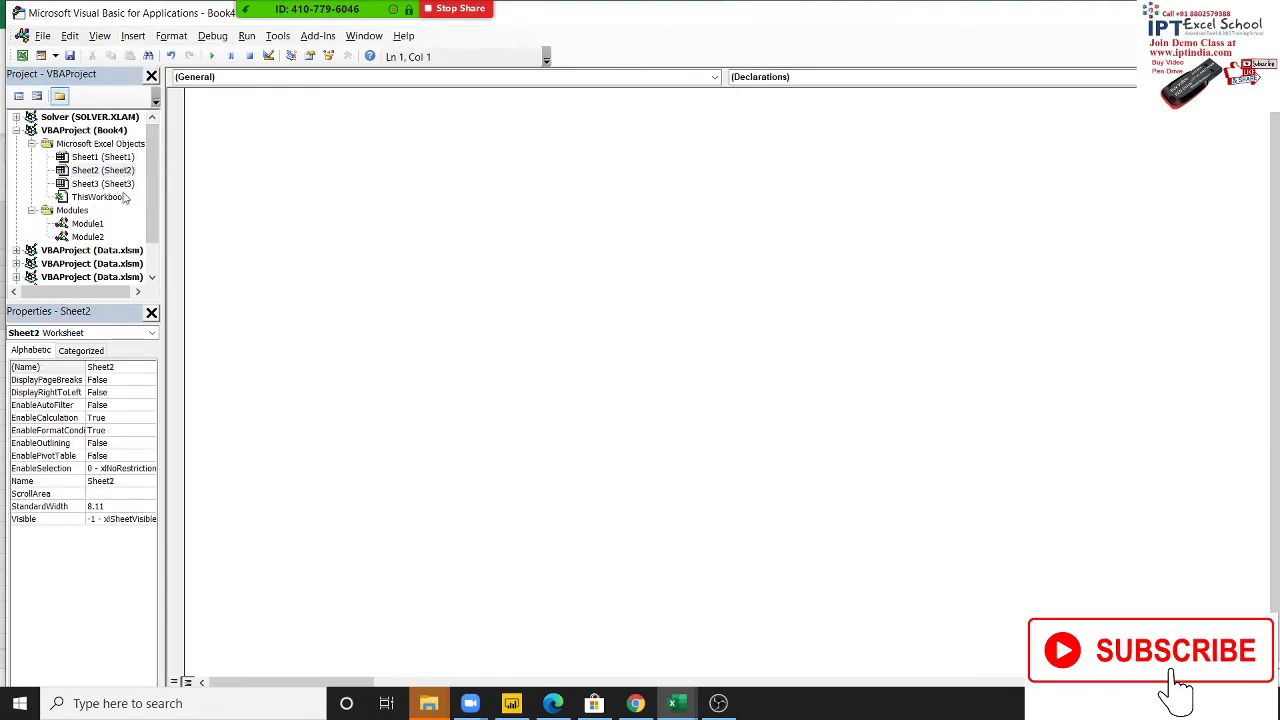
Add a Worksheet_SelectionChange stub to Sheet2's code, then open the empty Module2
{"action": "key", "text": "alt+Tab"}
{"action": "right_click", "coordinate": [150, 655]}
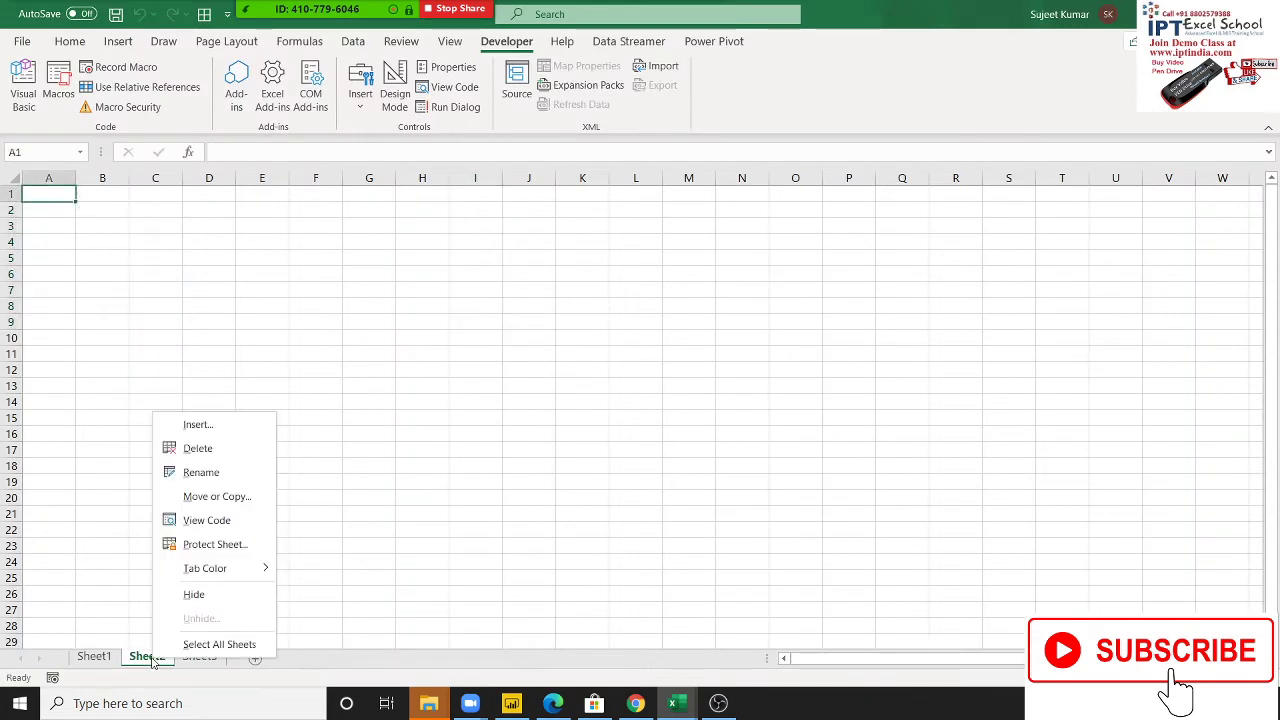
{"action": "left_click", "coordinate": [214, 521]}
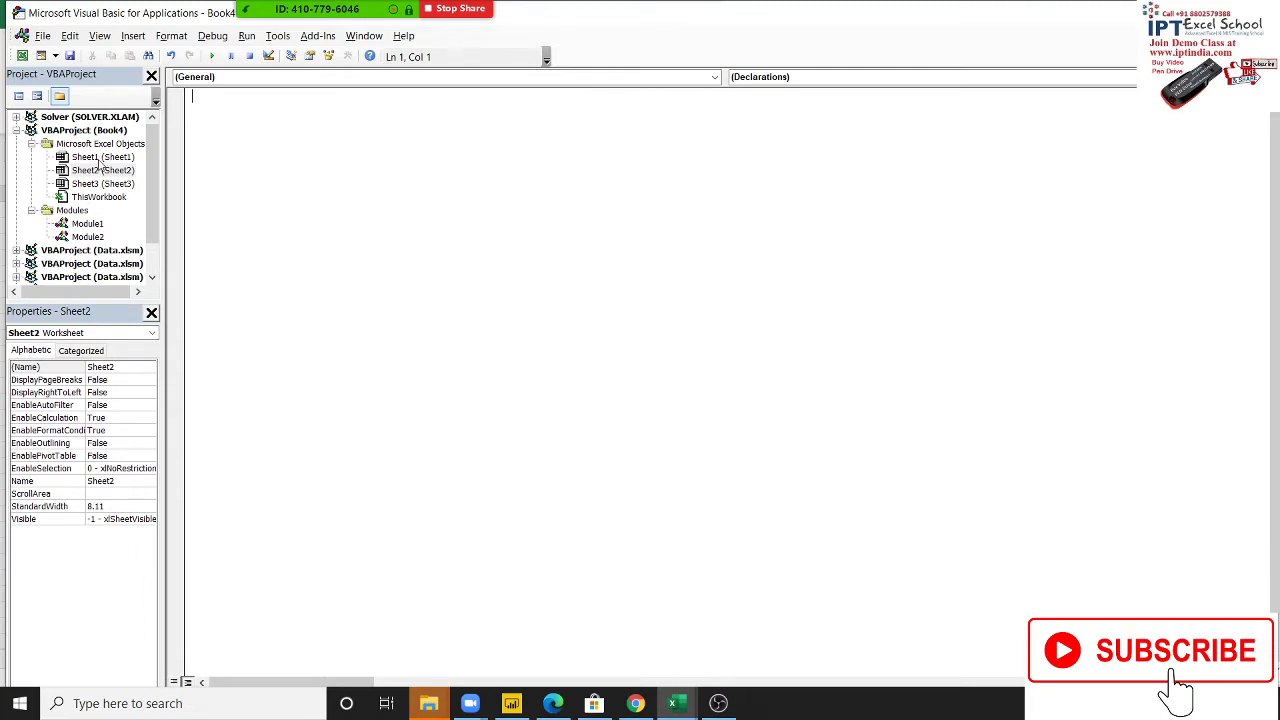
{"action": "left_click", "coordinate": [198, 86]}
{"action": "left_click", "coordinate": [200, 101]}
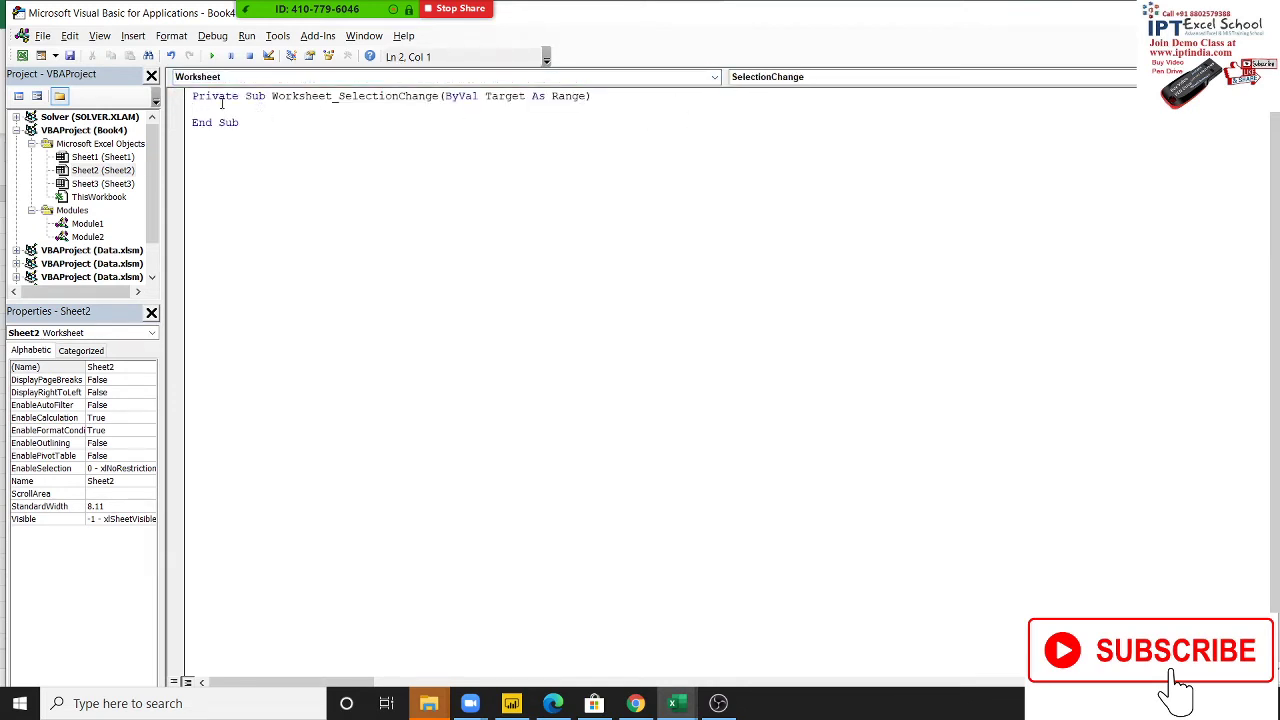
{"action": "mouse_move", "coordinate": [317, 9]}
{"action": "left_click", "coordinate": [179, 18]}
{"action": "left_click", "coordinate": [306, 108]}
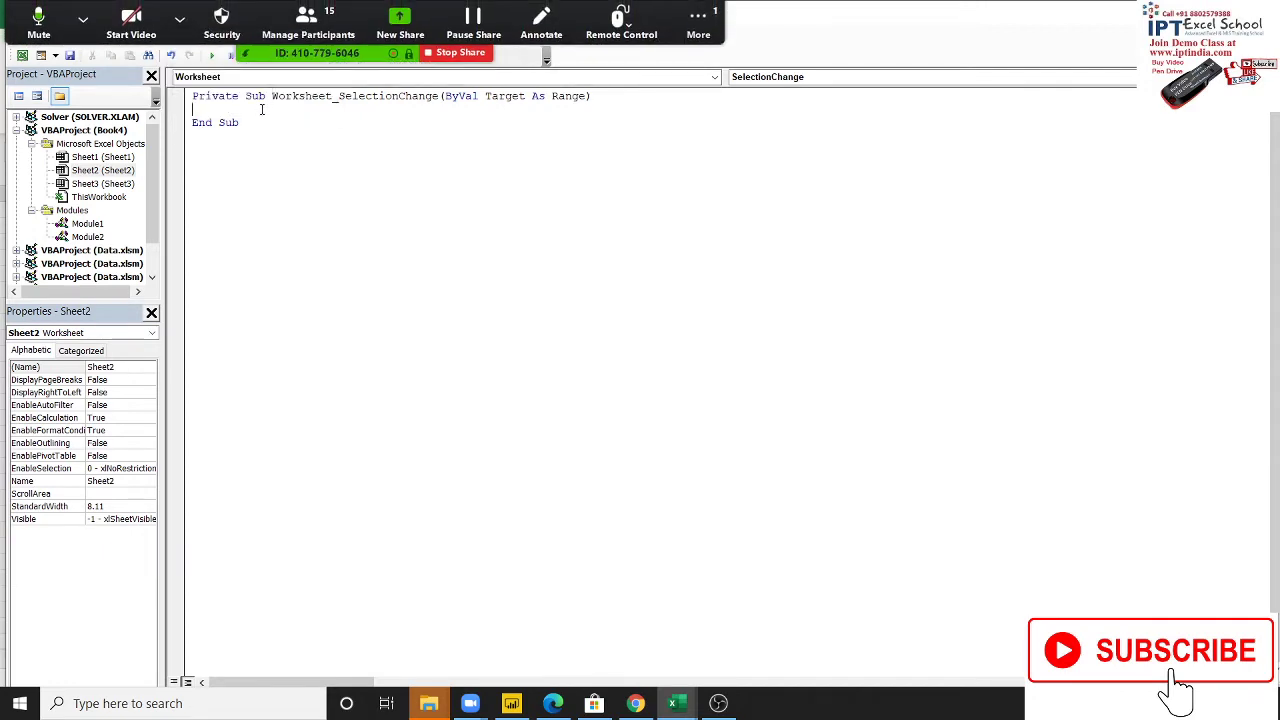
{"action": "left_click_drag", "start_coordinate": [245, 122], "coordinate": [192, 96]}
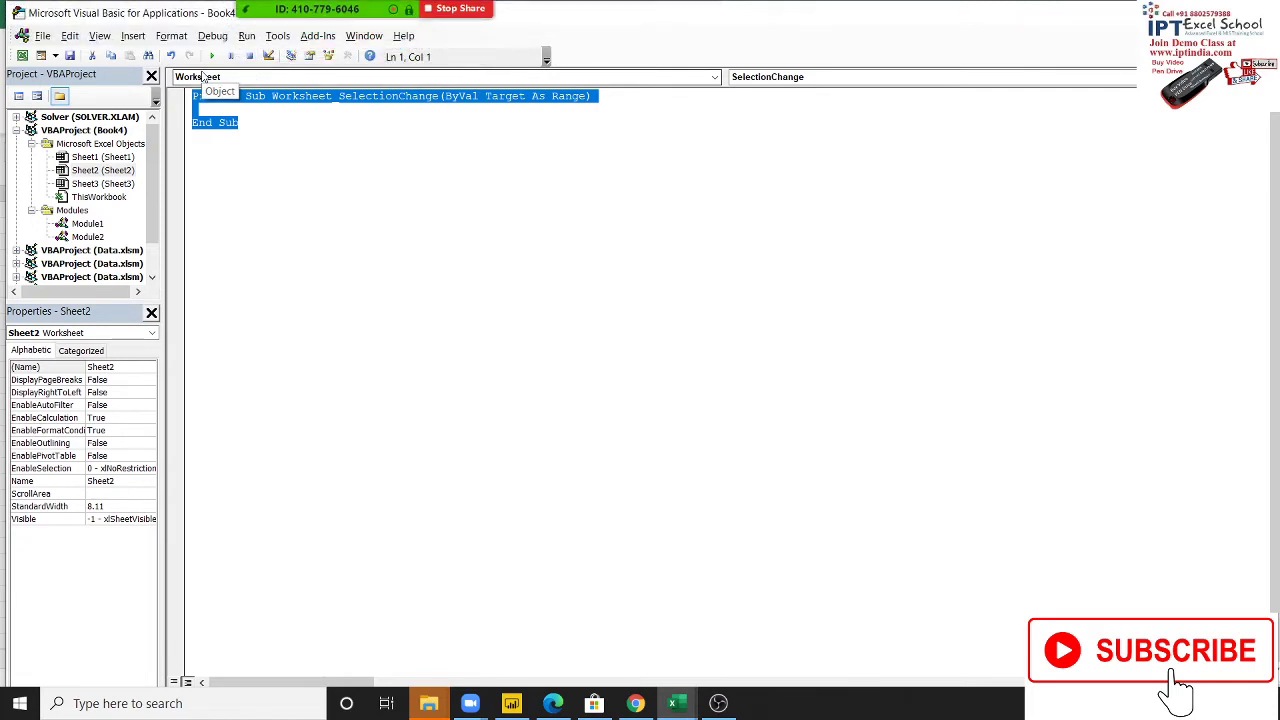
{"action": "double_click", "coordinate": [105, 237]}
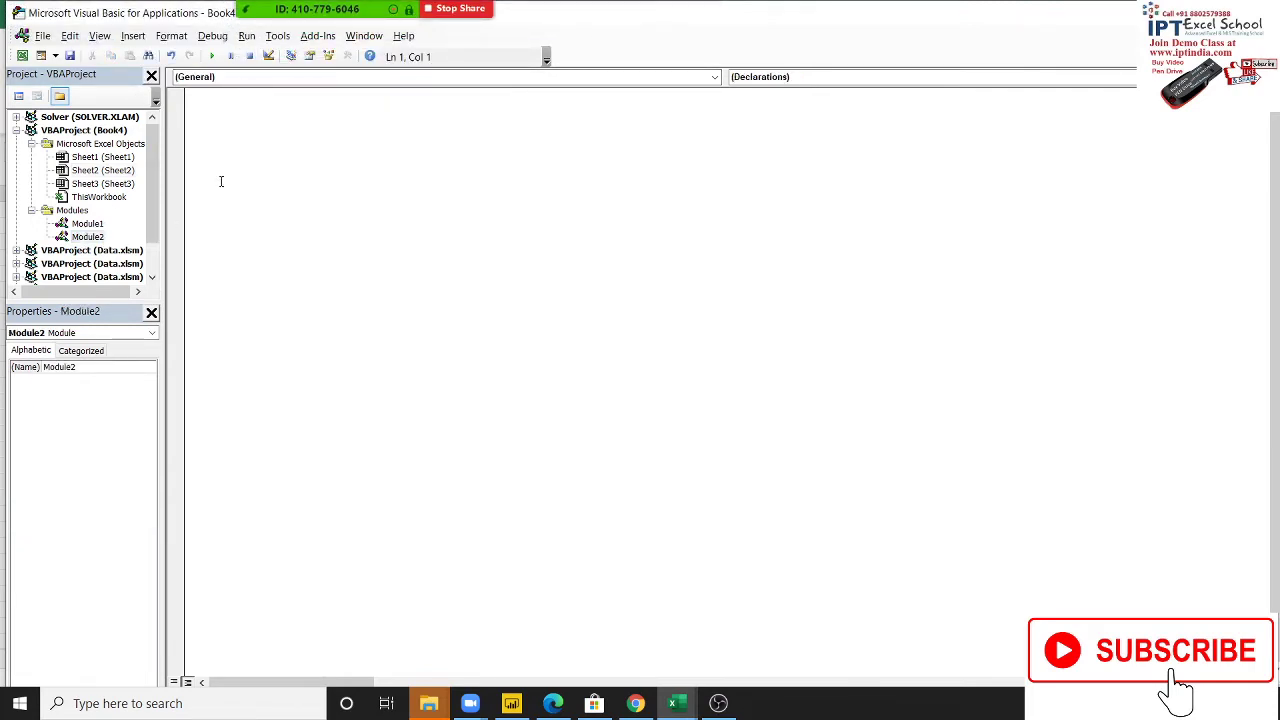
Declare a new Sub text() procedure in Module2, replacing the rr name
{"action": "type", "text": "su"}
{"action": "type", "text": "b rr"}
{"action": "type", "text": "()"}
{"action": "key", "text": "BackSpace"}
{"action": "key", "text": "BackSpace"}
{"action": "key", "text": "BackSpace"}
{"action": "key", "text": "BackSpace"}
{"action": "type", "text": "tex"}
{"action": "type", "text": "t()"}
{"action": "key", "text": "Return"}
{"action": "key", "text": "Return"}
{"action": "key", "text": "Return"}
{"action": "key", "text": "Up"}
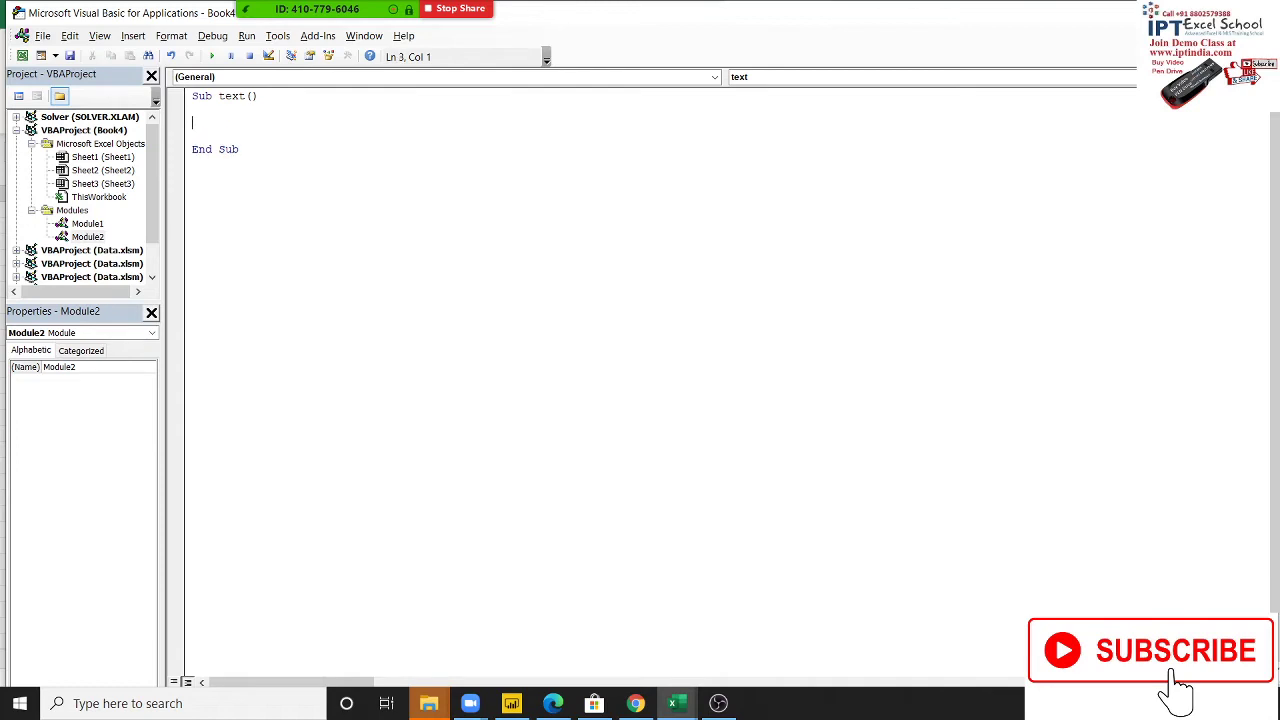
{"action": "key", "text": "Up"}
{"action": "key", "text": "shift+Down"}
{"action": "key", "text": "shift+Down"}
{"action": "key", "text": "shift+Down"}
{"action": "key", "text": "alt+F11"}
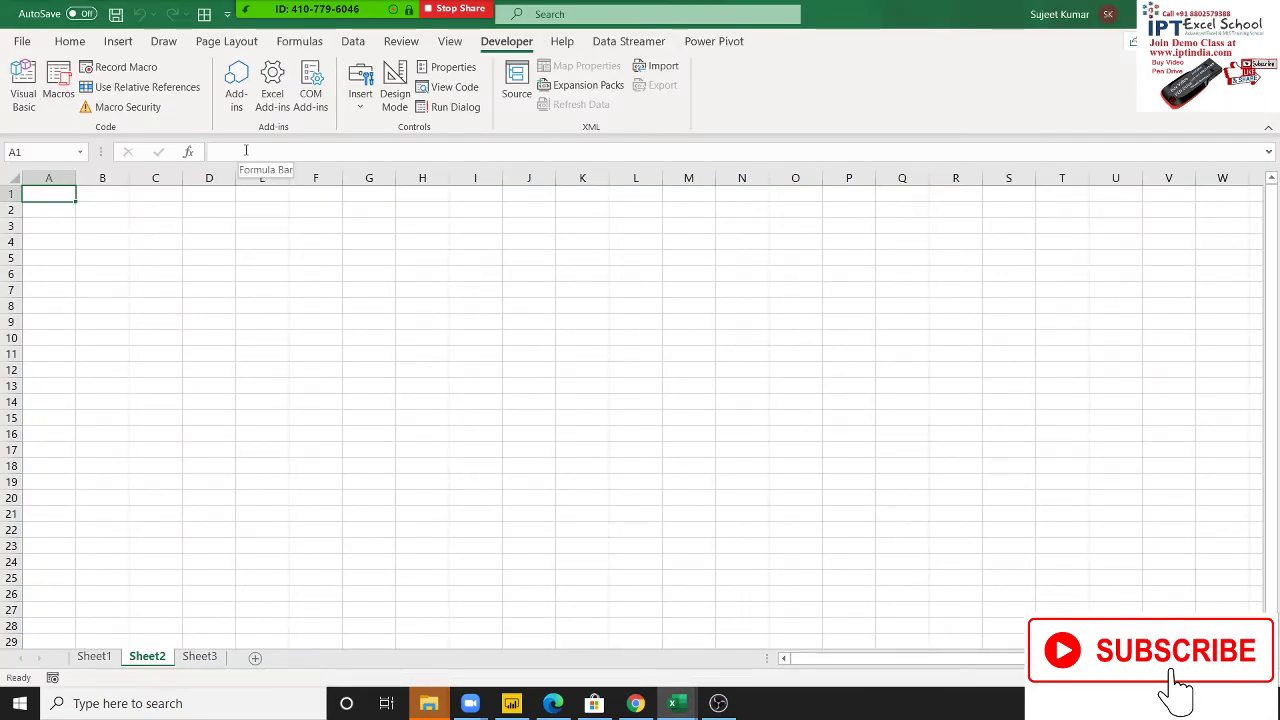
{"action": "key", "text": "alt+F11"}
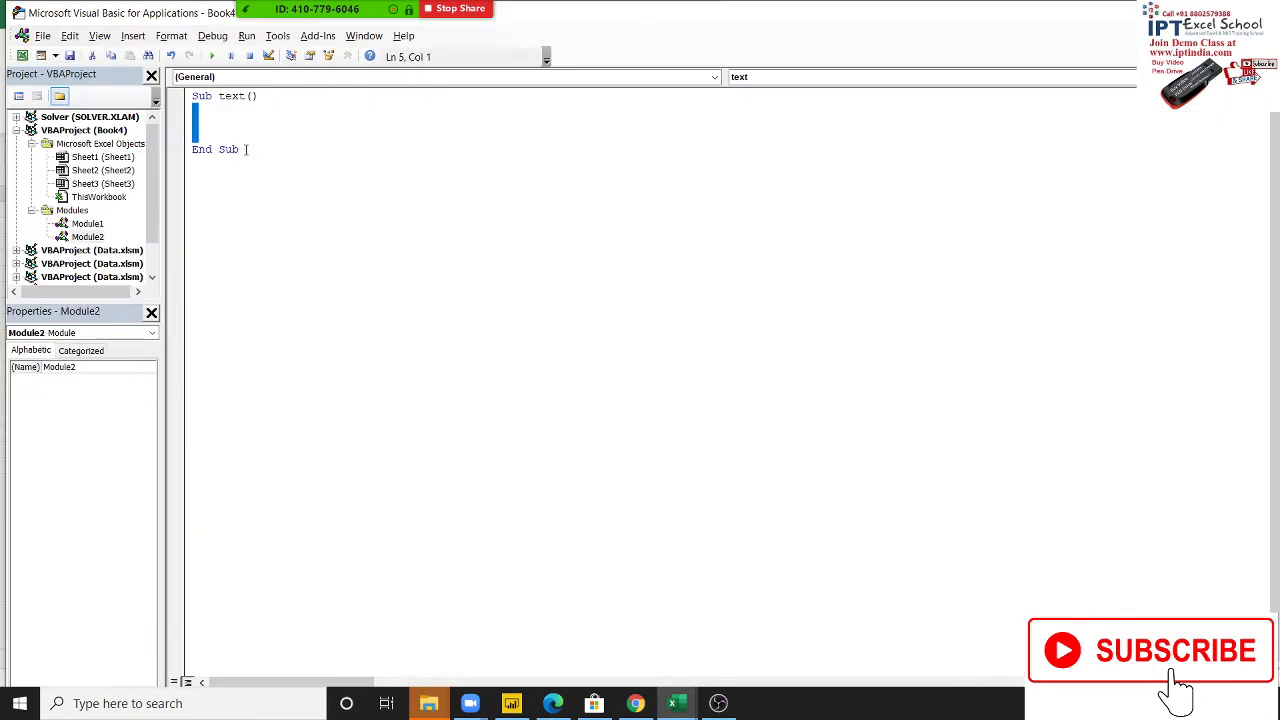
Type Application, Workbooks, Sheets and Range as four lines in the procedure body
{"action": "key", "text": "Down"}
{"action": "key", "text": "Return"}
{"action": "type", "text": "appli"}
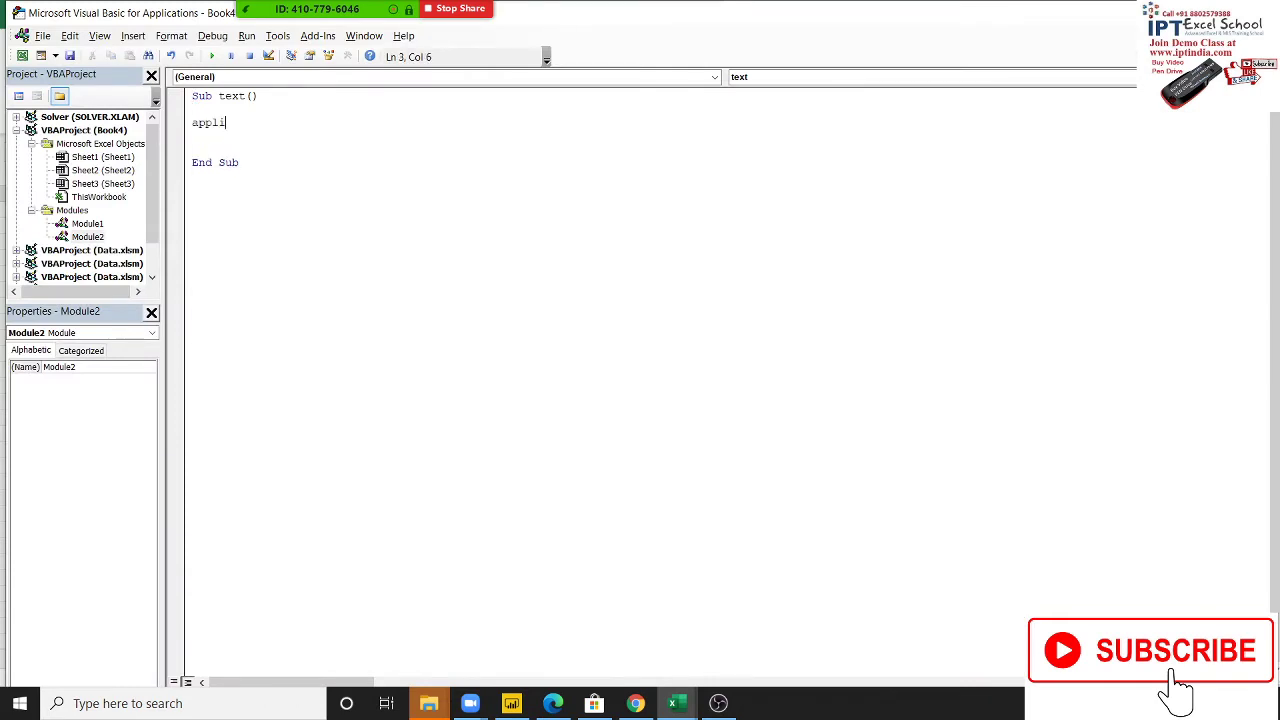
{"action": "type", "text": "cation"}
{"action": "key", "text": "Return"}
{"action": "type", "text": "workbook"}
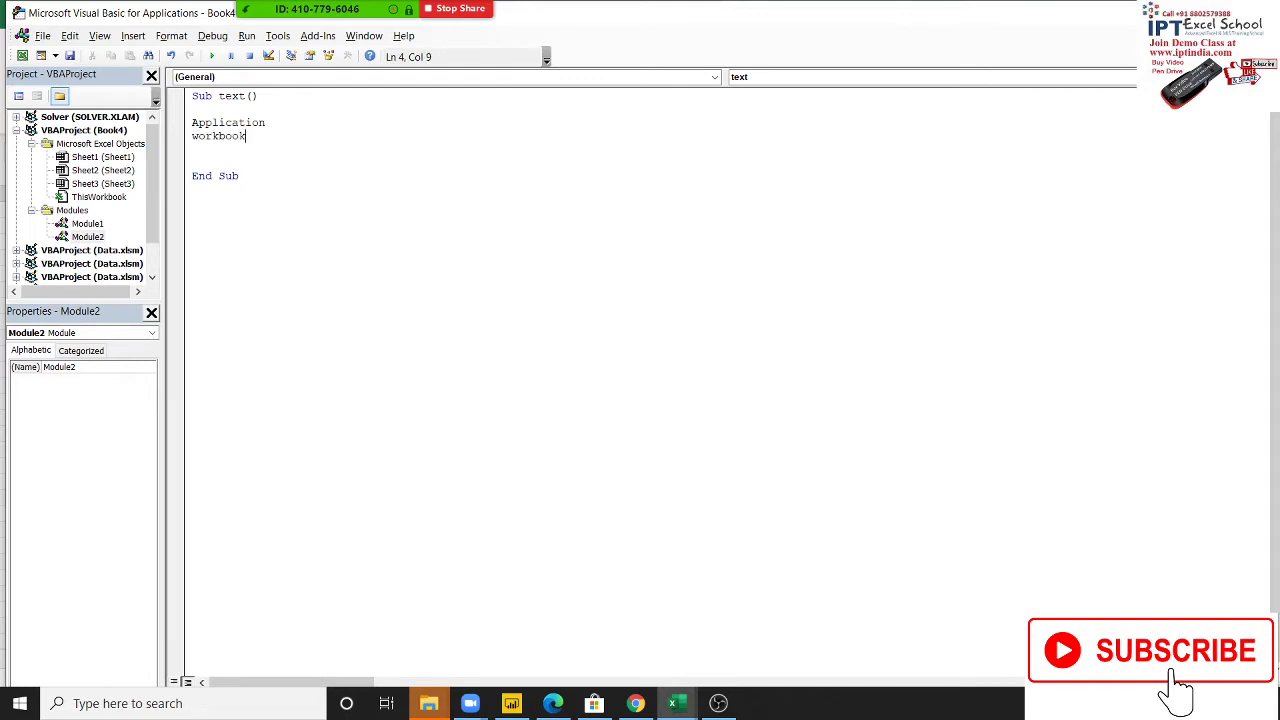
{"action": "type", "text": "s"}
{"action": "key", "text": "Return"}
{"action": "type", "text": "sh"}
{"action": "type", "text": "eets"}
{"action": "key", "text": "Return"}
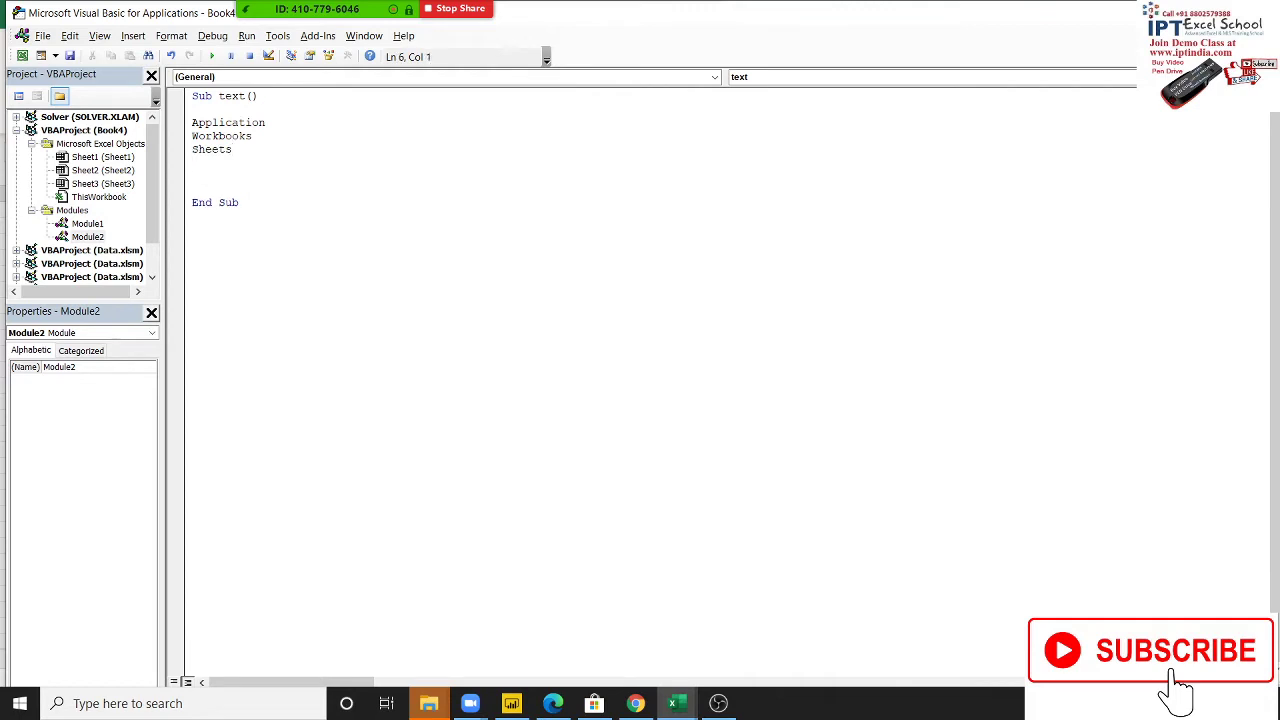
{"action": "type", "text": "range"}
{"action": "key", "text": "Return"}
Open Module1 and highlight the Workbooks.Open, Sheets("Data").Select, Range and Selection.Copy lines in turn
{"action": "left_click", "coordinate": [100, 224]}
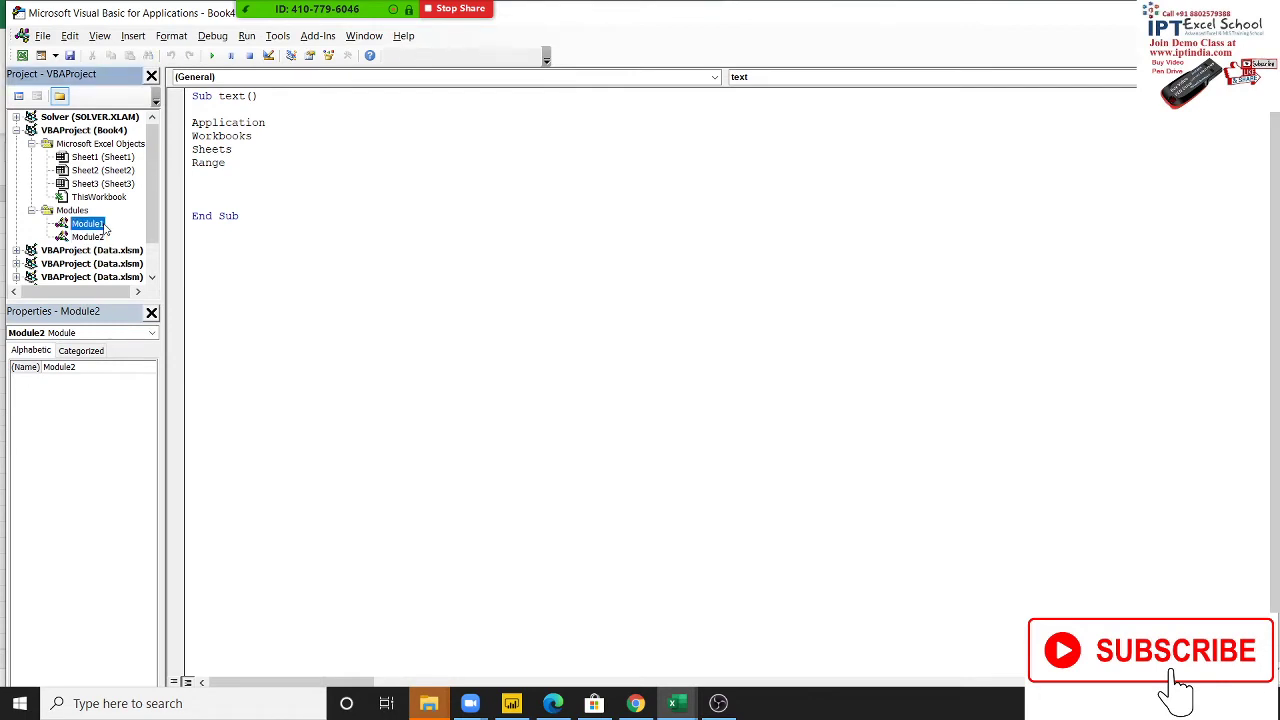
{"action": "double_click", "coordinate": [100, 224]}
{"action": "key", "text": "Up"}
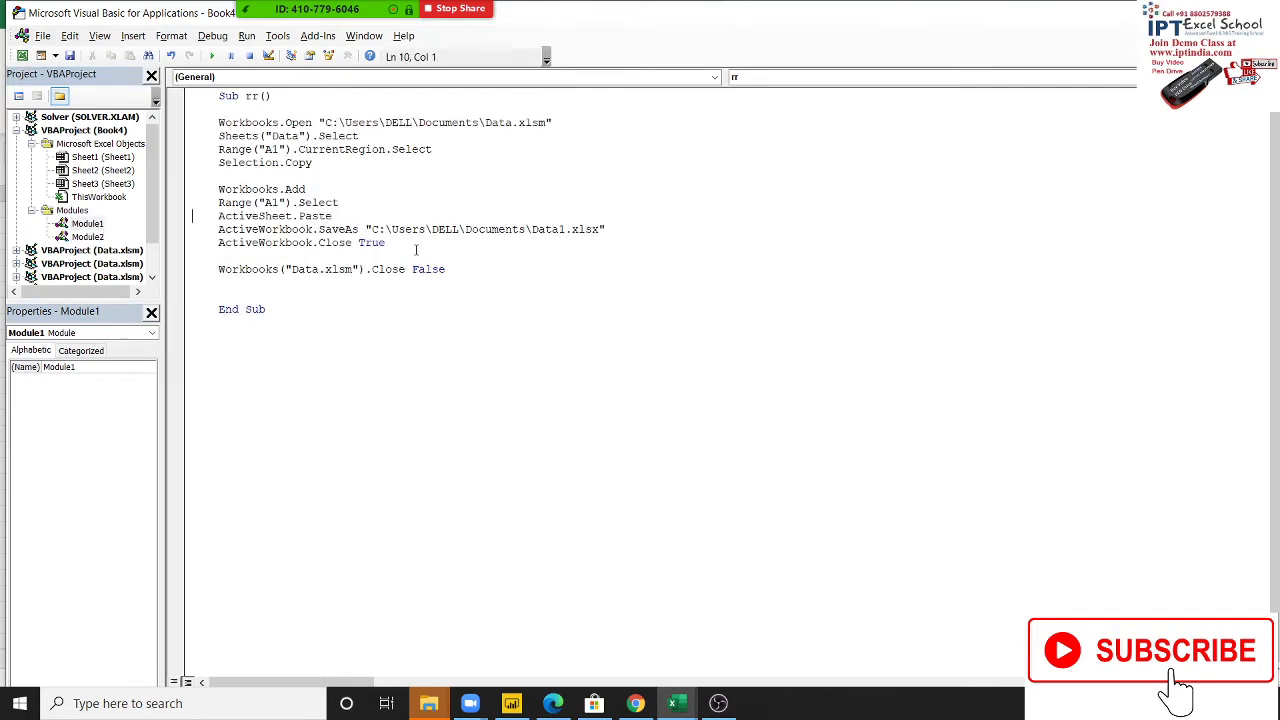
{"action": "key", "text": "Up"}
{"action": "key", "text": "Up"}
{"action": "key", "text": "Up"}
{"action": "key", "text": "Up"}
{"action": "key", "text": "Up"}
{"action": "key", "text": "Up"}
{"action": "key", "text": "Up"}
{"action": "key", "text": "shift+Down"}
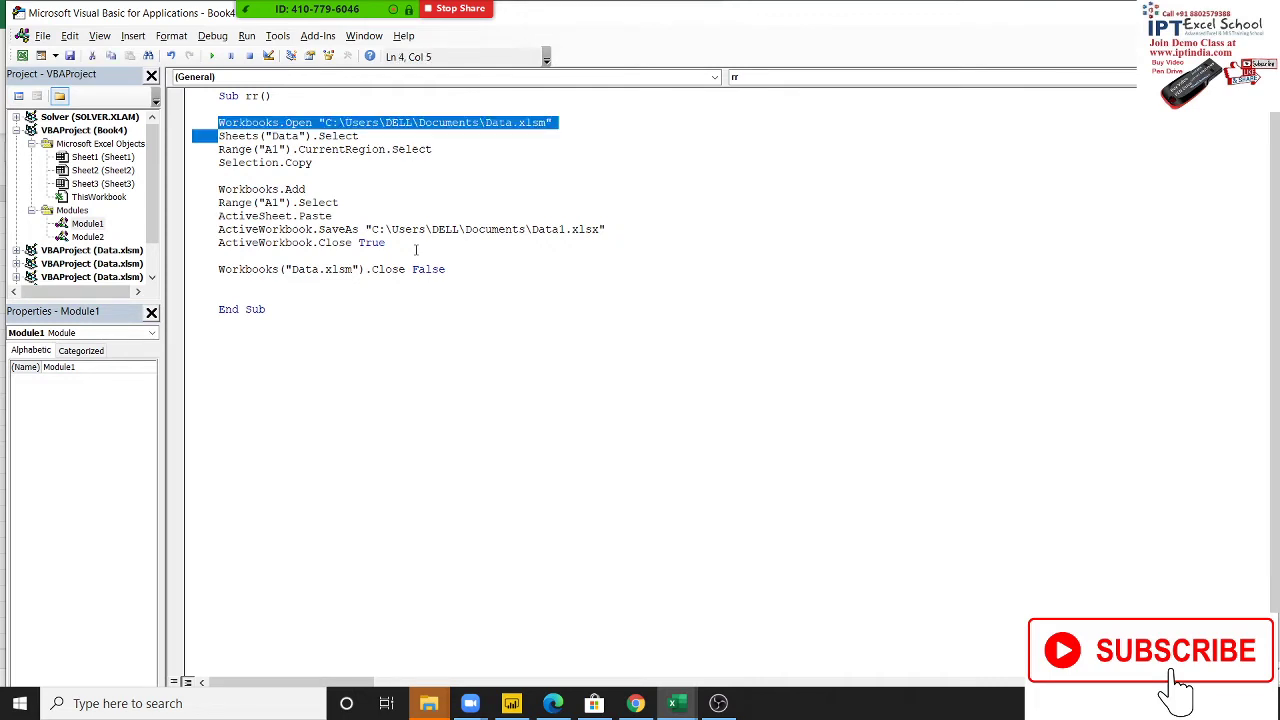
{"action": "key", "text": "Down"}
{"action": "key", "text": "Up"}
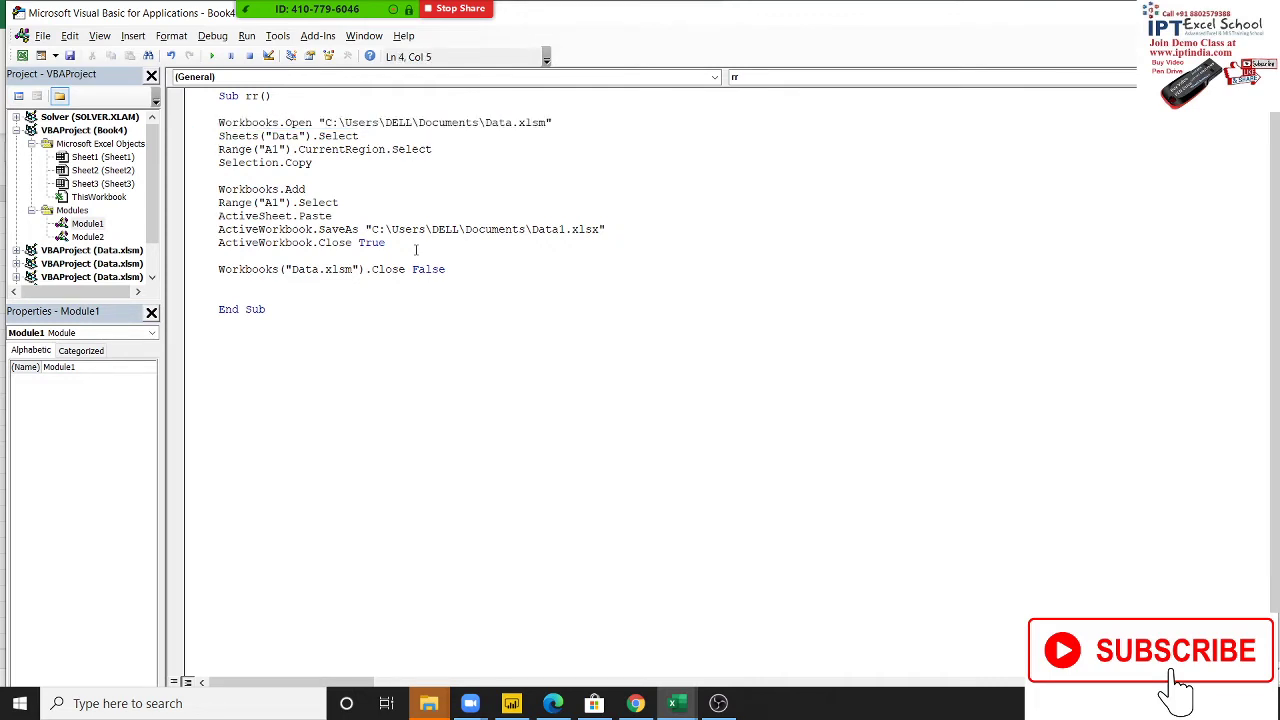
{"action": "key", "text": "shift+Down"}
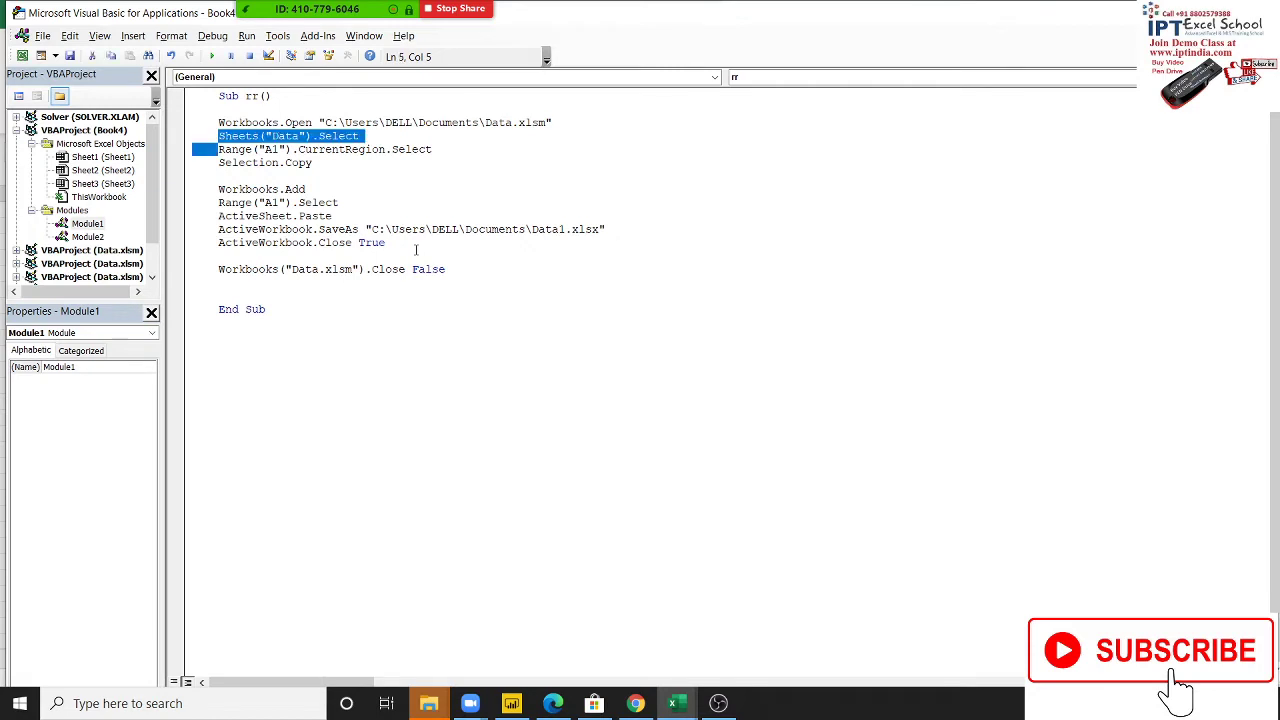
{"action": "key", "text": "Down"}
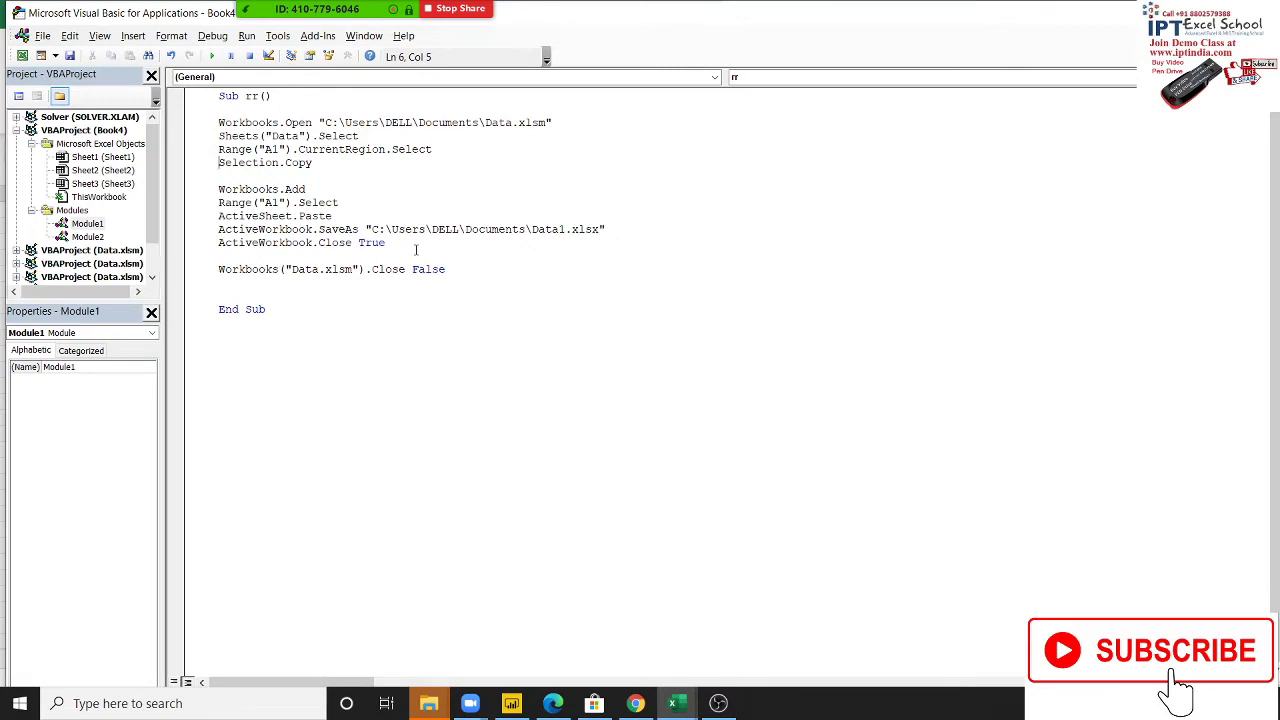
{"action": "key", "text": "shift+Down"}
{"action": "key", "text": "shift+Down"}
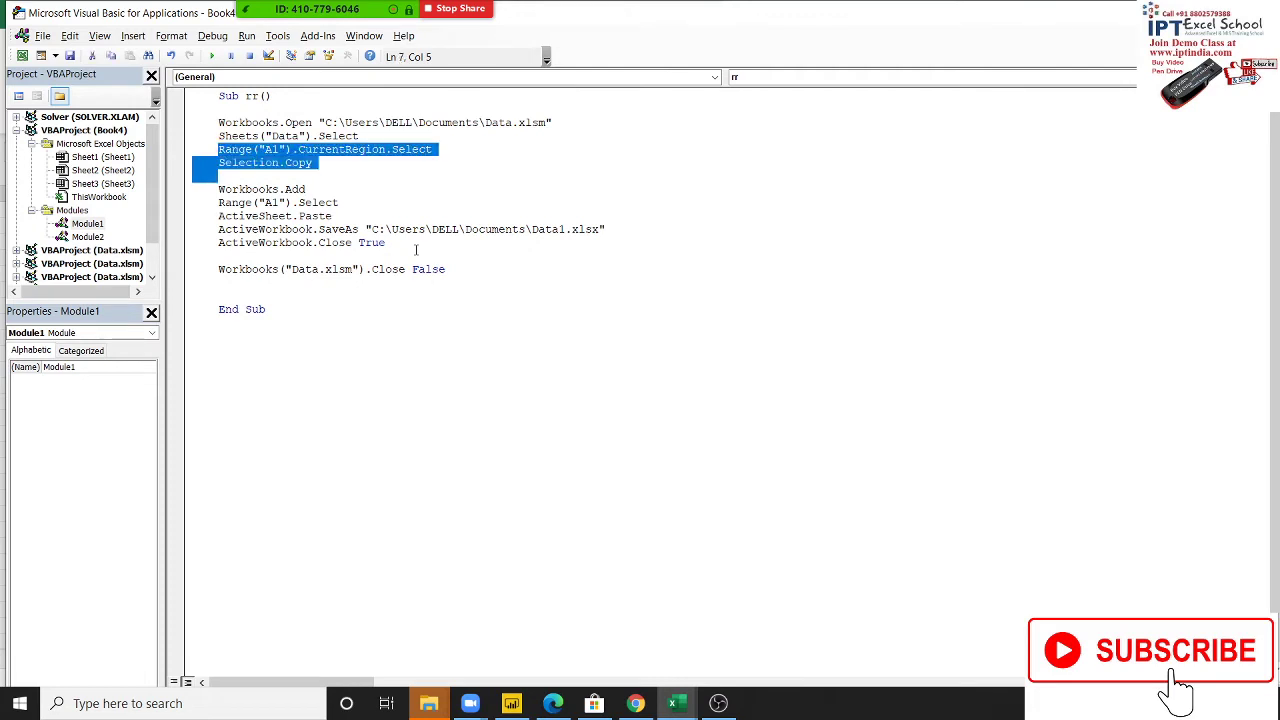
Highlight the Workbooks.Add, ActiveSheet.Paste and SaveAs lines, then add a blank line below the Data.xlsm close
{"action": "key", "text": "Down"}
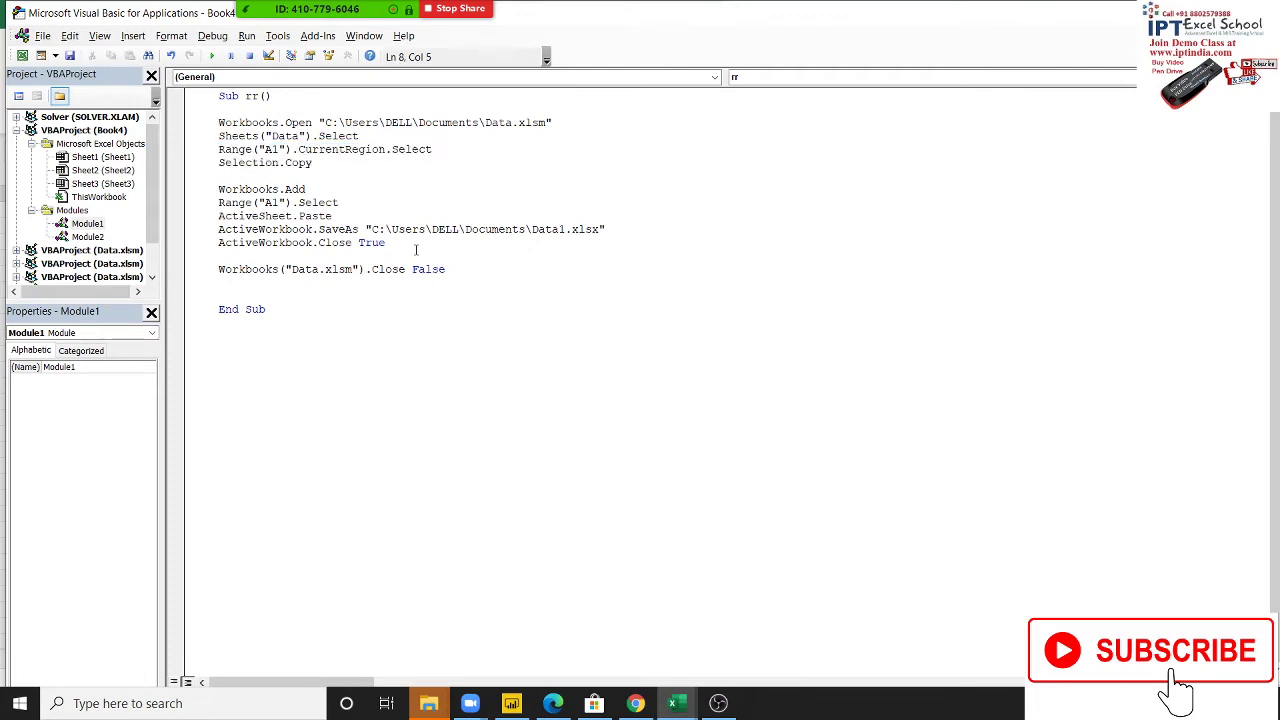
{"action": "key", "text": "shift+Down"}
{"action": "key", "text": "Down"}
{"action": "key", "text": "shift+Down"}
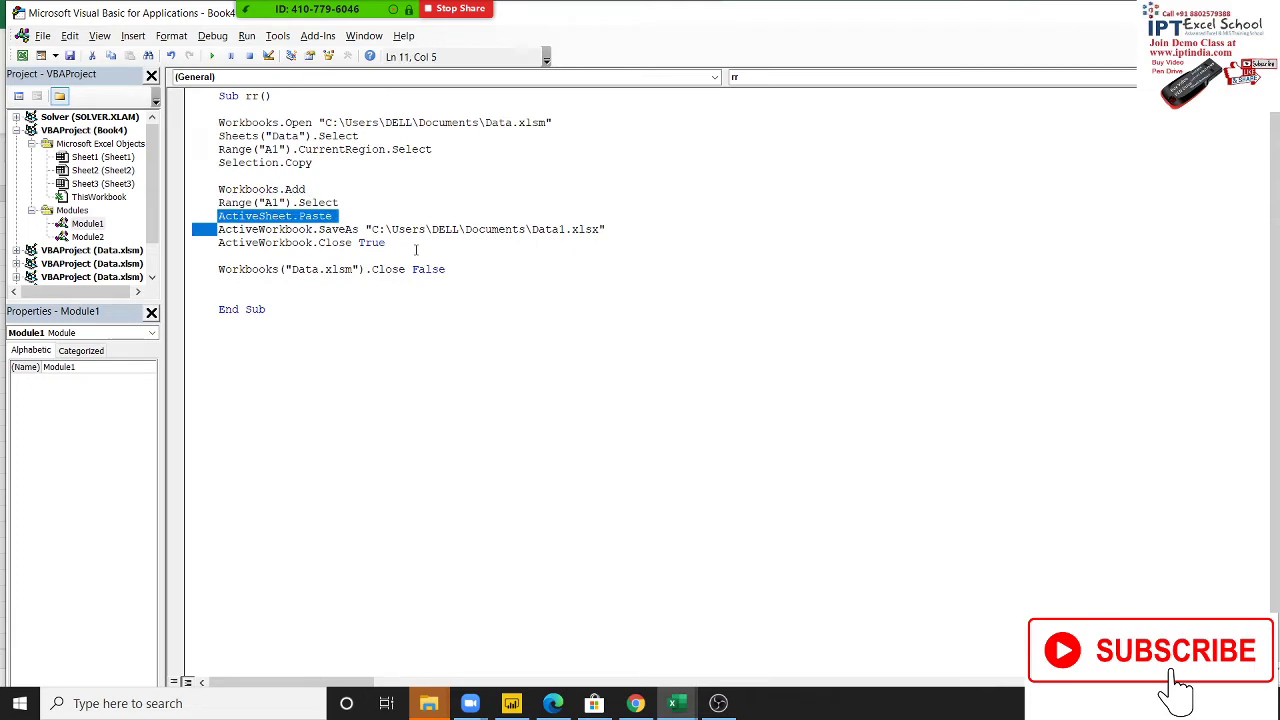
{"action": "key", "text": "Down"}
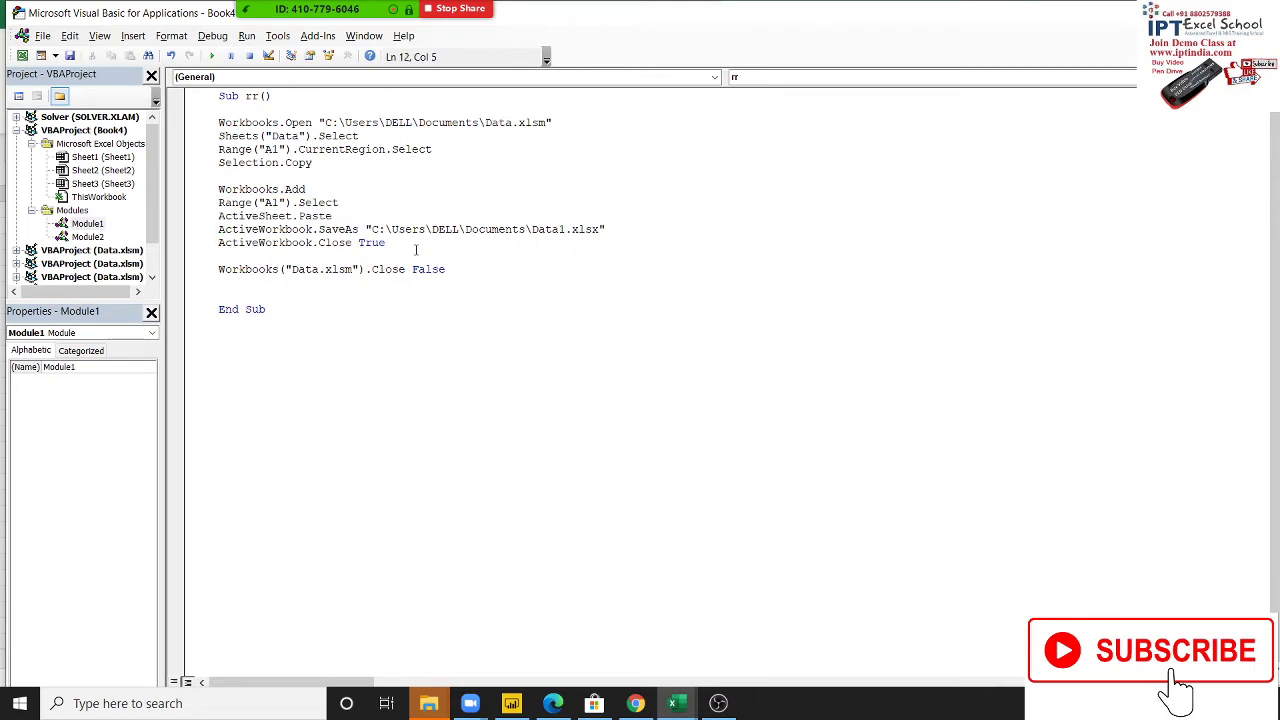
{"action": "key", "text": "Up"}
{"action": "key", "text": "Up"}
{"action": "key", "text": "Up"}
{"action": "key", "text": "Up"}
{"action": "key", "text": "Up"}
{"action": "key", "text": "Up"}
{"action": "key", "text": "Up"}
{"action": "key", "text": "Up"}
{"action": "key", "text": "Up"}
{"action": "key", "text": "Down"}
{"action": "key", "text": "Down"}
{"action": "key", "text": "Right"}
{"action": "key", "text": "Down"}
{"action": "key", "text": "Down"}
{"action": "key", "text": "Down"}
{"action": "key", "text": "Down"}
{"action": "key", "text": "Down"}
{"action": "key", "text": "Down"}
{"action": "key", "text": "Down"}
{"action": "key", "text": "Down"}
{"action": "key", "text": "Return"}
{"action": "key", "text": "Return"}
Add the note lines 'Workbooks' and 'Workbook (n)', correcting the typos
{"action": "type", "text": "workb"}
{"action": "type", "text": "b"}
{"action": "key", "text": "BackSpace"}
{"action": "type", "text": "ooks"}
{"action": "key", "text": "Return"}
{"action": "type", "text": "wo"}
{"action": "type", "text": "rkbbo"}
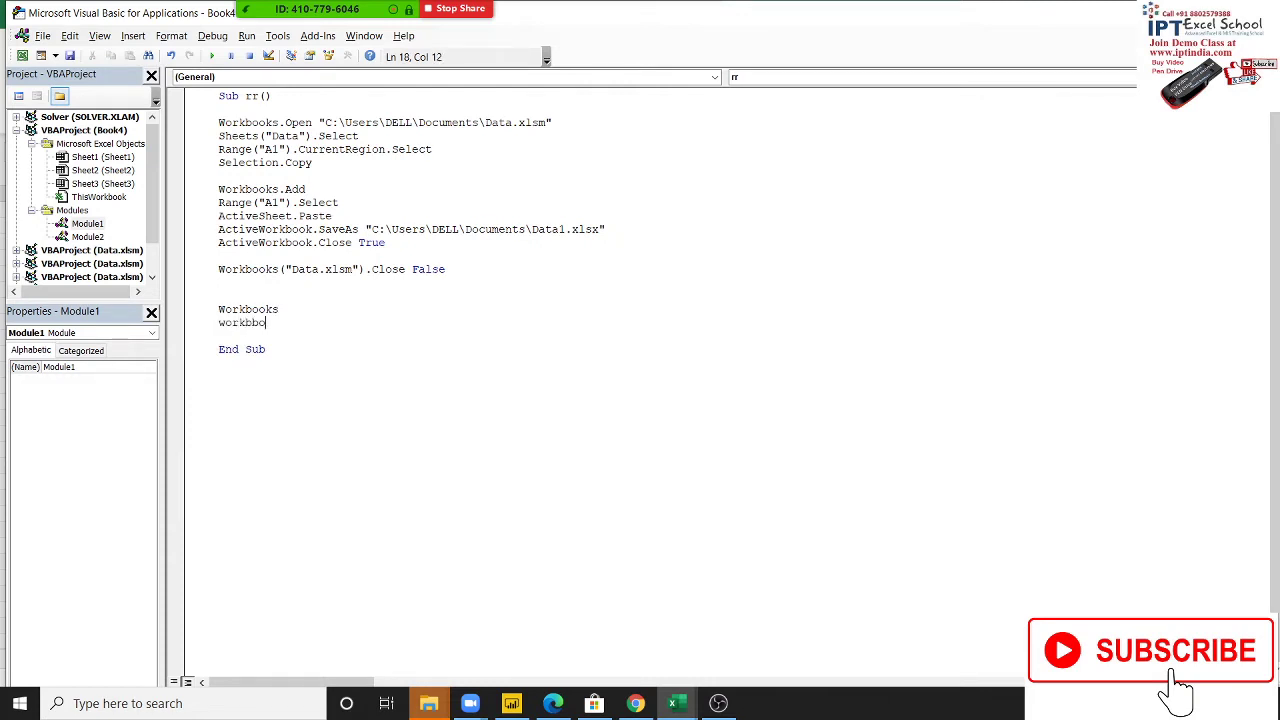
{"action": "type", "text": "ks"}
{"action": "key", "text": "BackSpace"}
{"action": "key", "text": "BackSpace"}
{"action": "key", "text": "BackSpace"}
{"action": "key", "text": "BackSpace"}
{"action": "type", "text": "ook("}
{"action": "type", "text": "n"}
{"action": "key", "text": "Return"}
Add an 'activework' note line and highlight the Workbooks note above it
{"action": "type", "text": "active"}
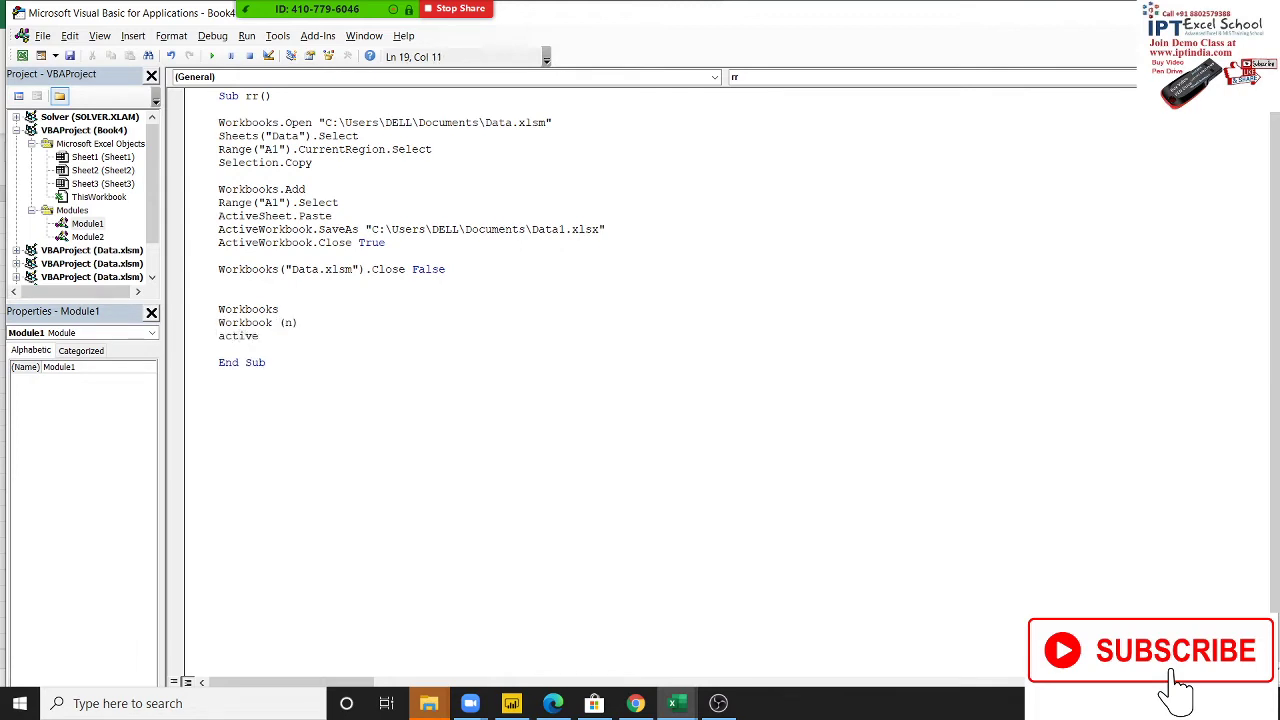
{"action": "type", "text": "work"}
{"action": "key", "text": "Return"}
{"action": "key", "text": "Up"}
{"action": "key", "text": "Up"}
{"action": "key", "text": "shift+Down"}
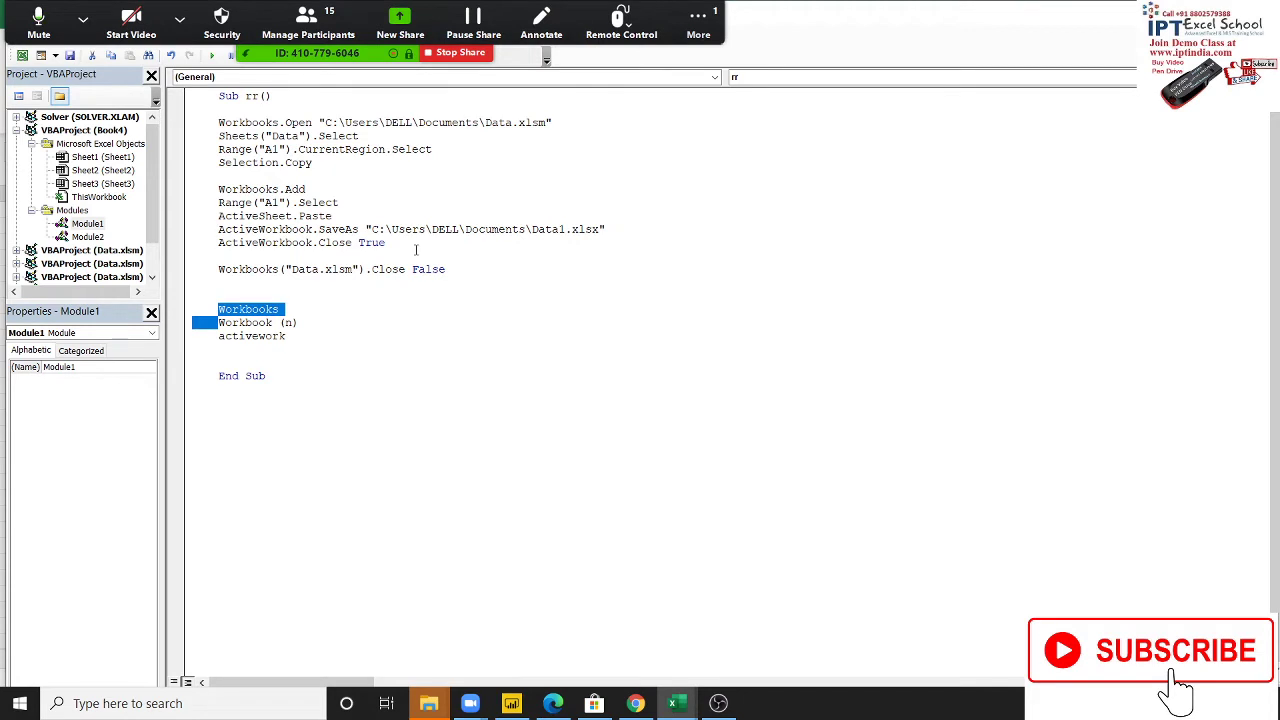
{"action": "key", "text": "Up"}
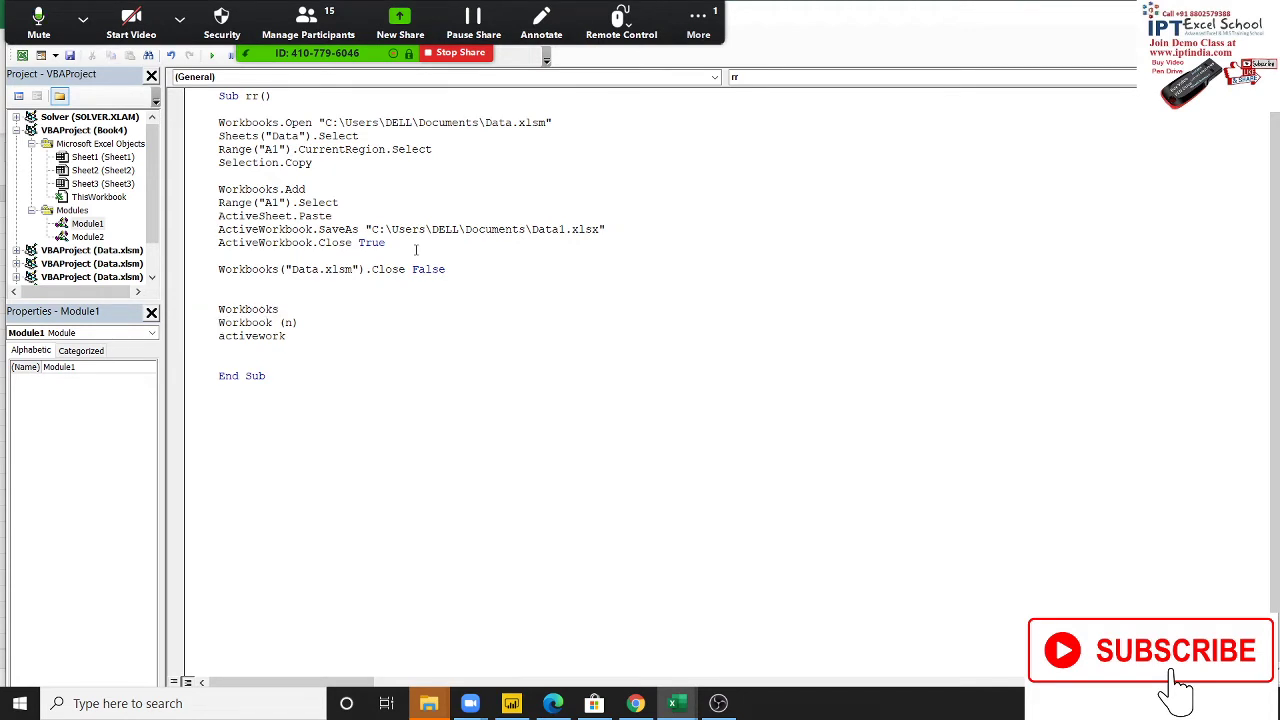
{"action": "left_click", "coordinate": [698, 20]}
{"action": "left_click", "coordinate": [698, 20]}
{"action": "left_click", "coordinate": [698, 20]}
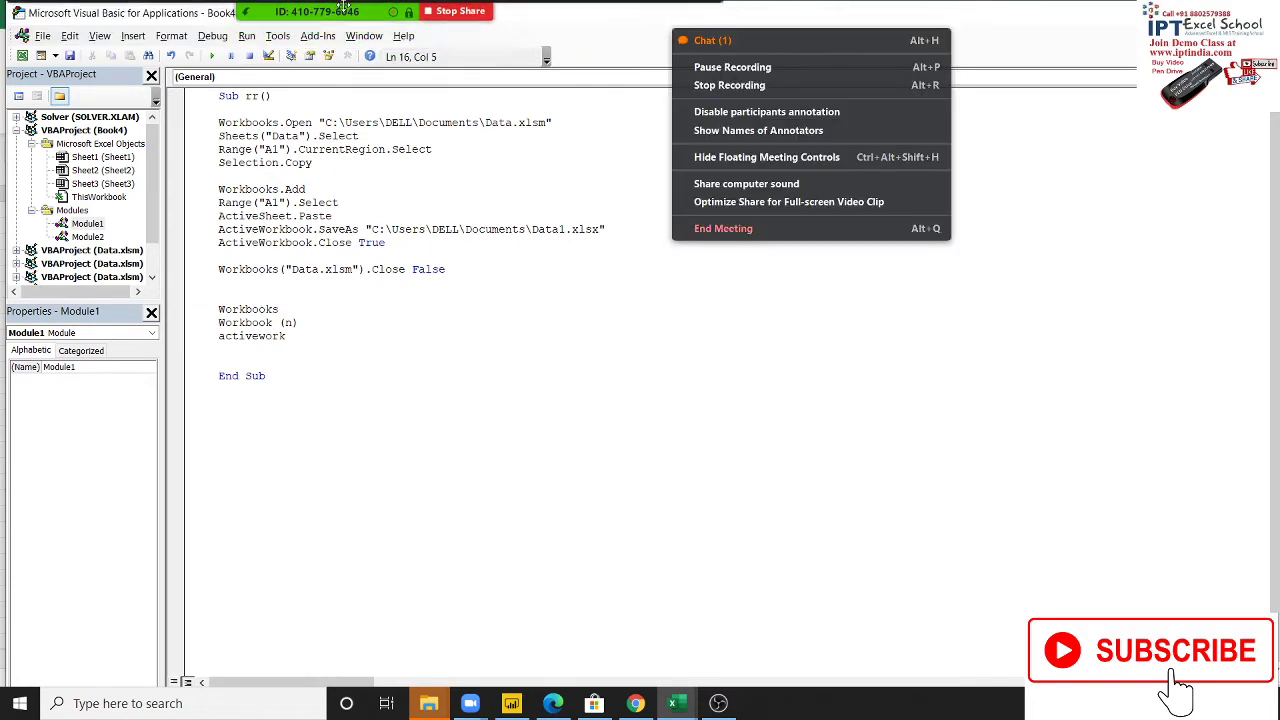
{"action": "left_click", "coordinate": [752, 47]}
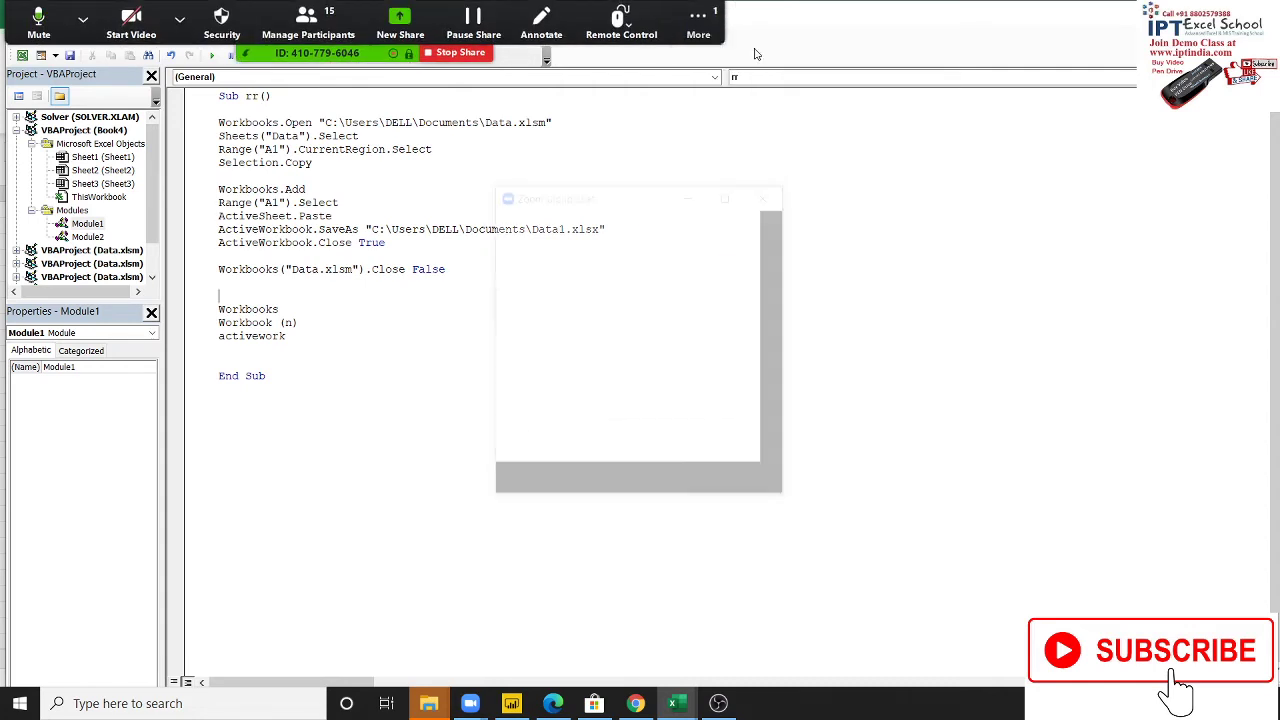
{"action": "left_click", "coordinate": [767, 194]}
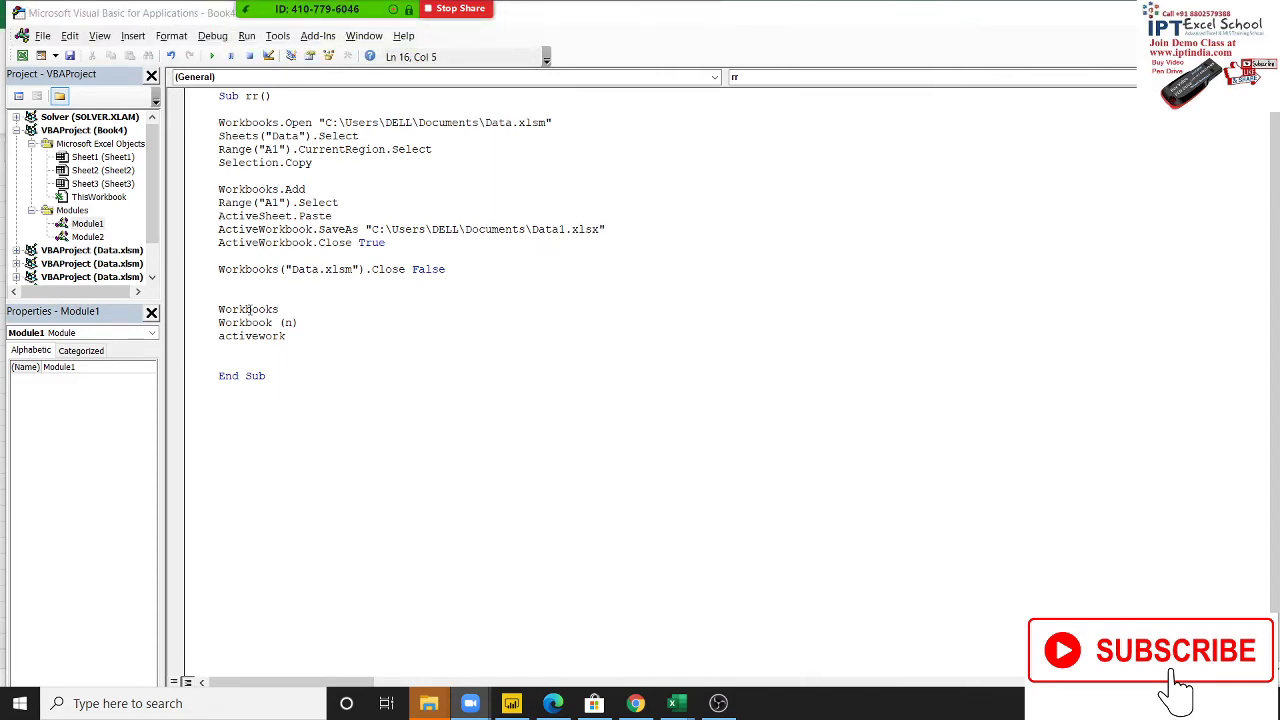
Insert an s after 'Workbook' so the note line reads 'Workbooks (n)'
{"action": "double_click", "coordinate": [249, 310]}
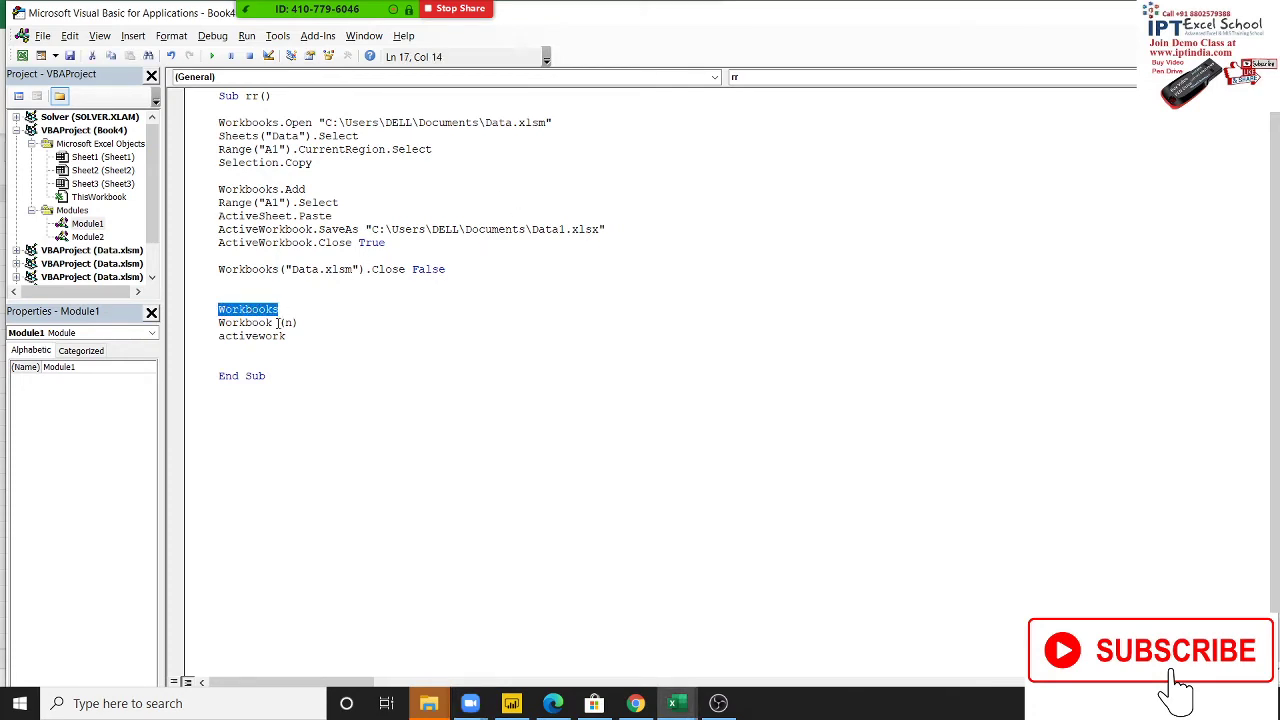
{"action": "left_click", "coordinate": [279, 322]}
{"action": "type", "text": "s"}
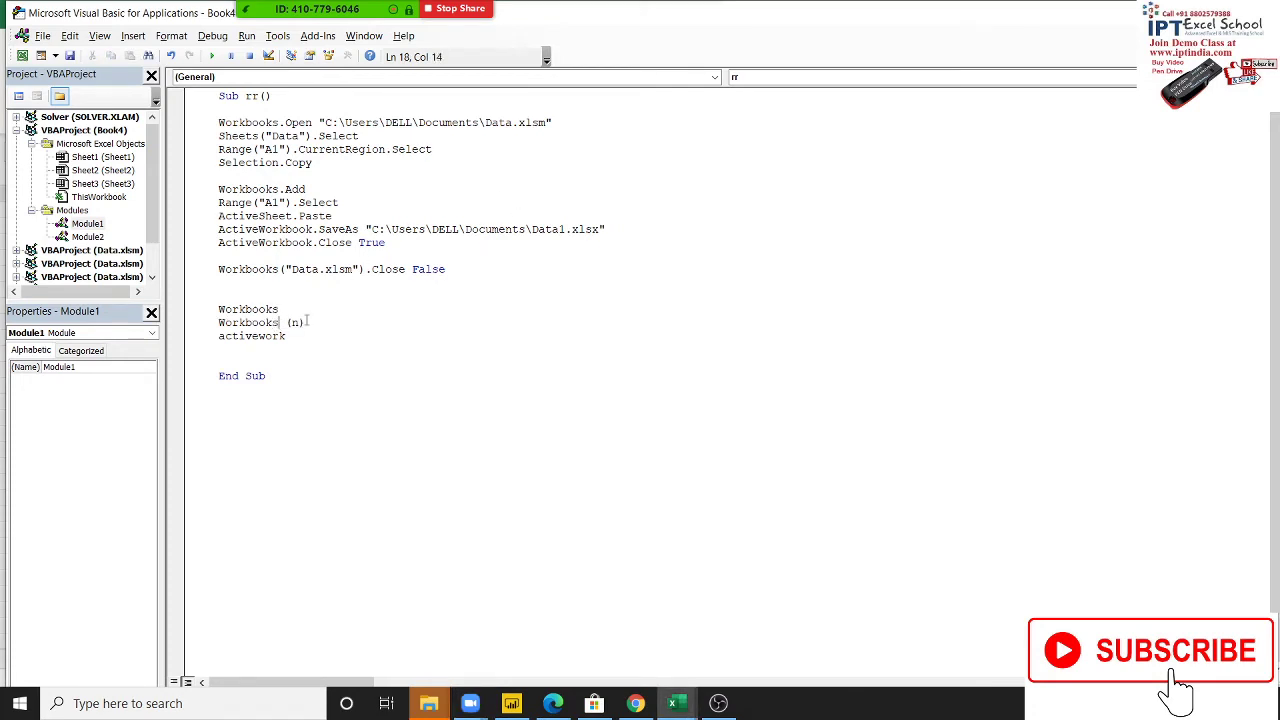
{"action": "left_click", "coordinate": [289, 323]}
{"action": "key", "text": "Left"}
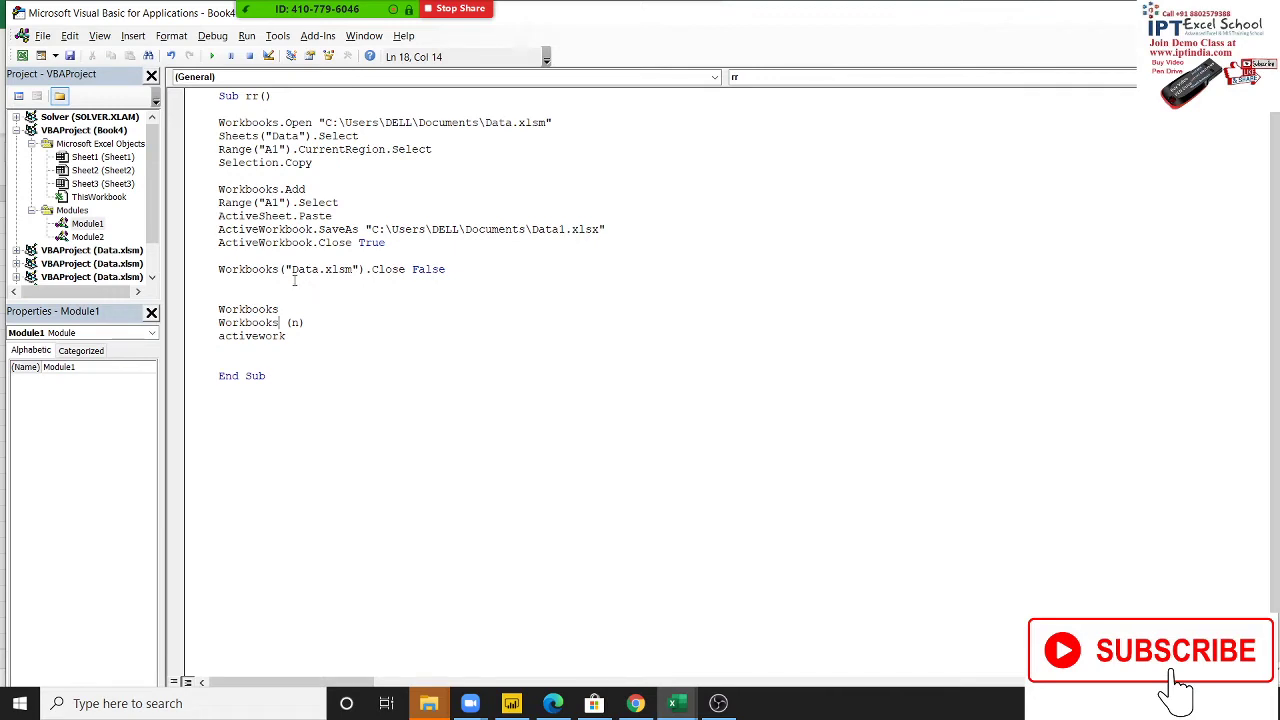
Highlight Data and ActiveWorkbook in rr's close lines, then switch to the Book4 workbook
{"action": "double_click", "coordinate": [294, 272]}
{"action": "left_click", "coordinate": [272, 244]}
{"action": "double_click", "coordinate": [272, 244]}
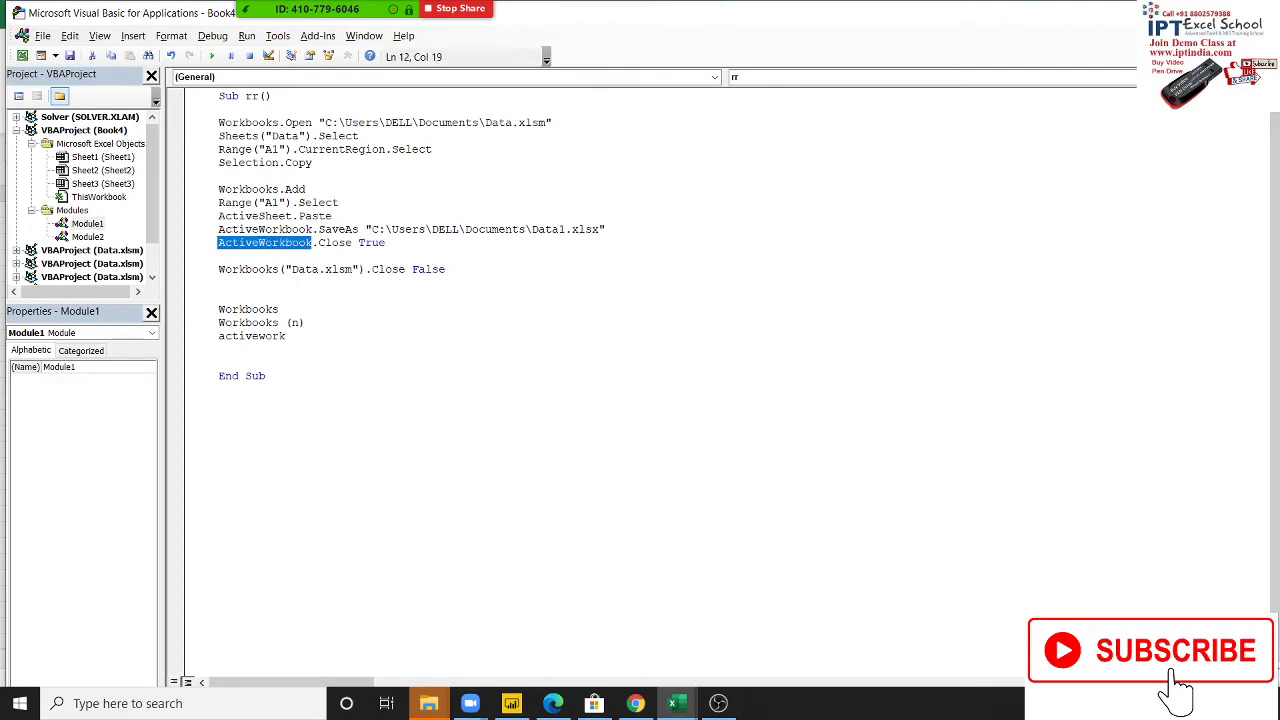
{"action": "key", "text": "alt+F11"}
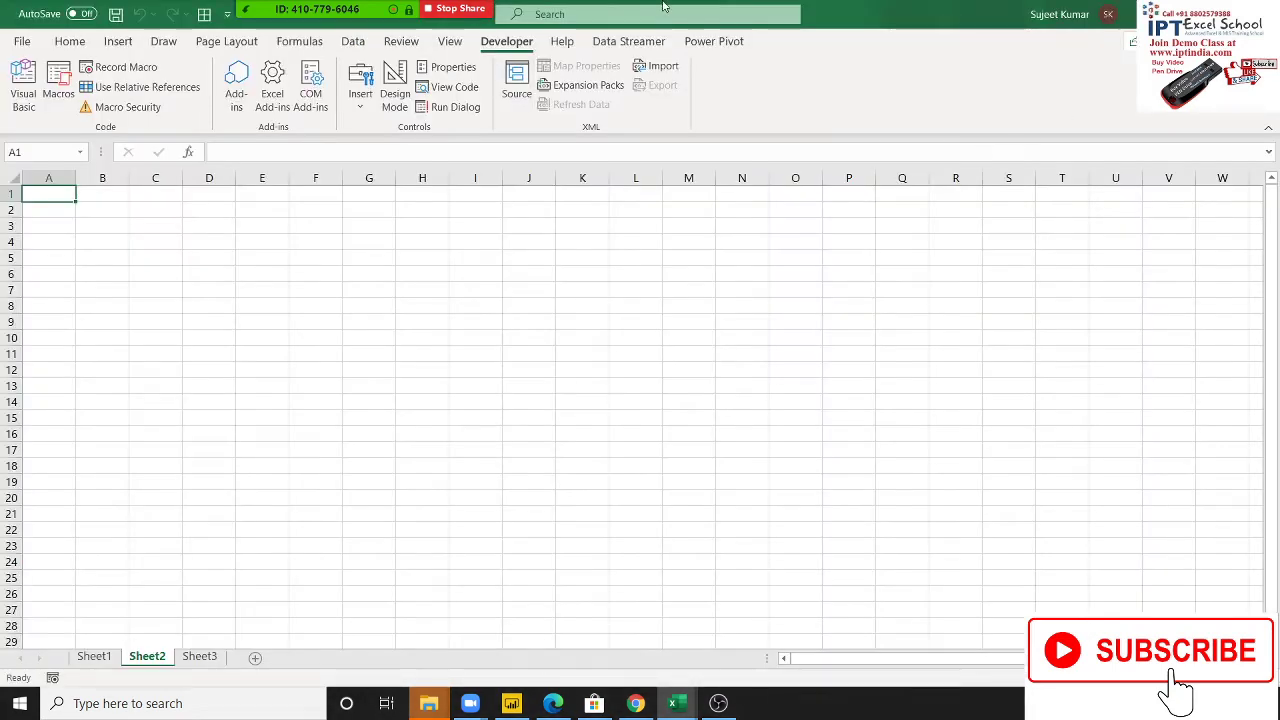
Restore and re-maximize the Book4 and Book6 windows, then make cell I8 active in Book6
{"action": "left_click_drag", "start_coordinate": [914, 30], "coordinate": [904, 103]}
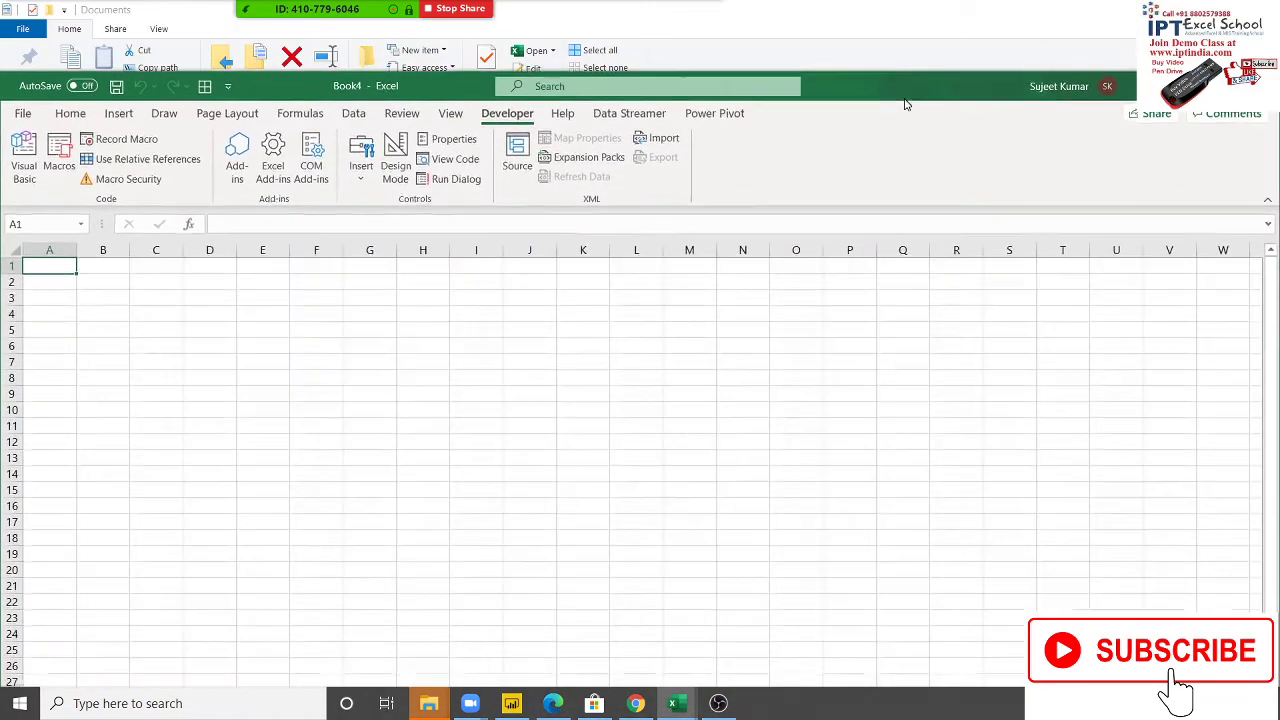
{"action": "double_click", "coordinate": [902, 88]}
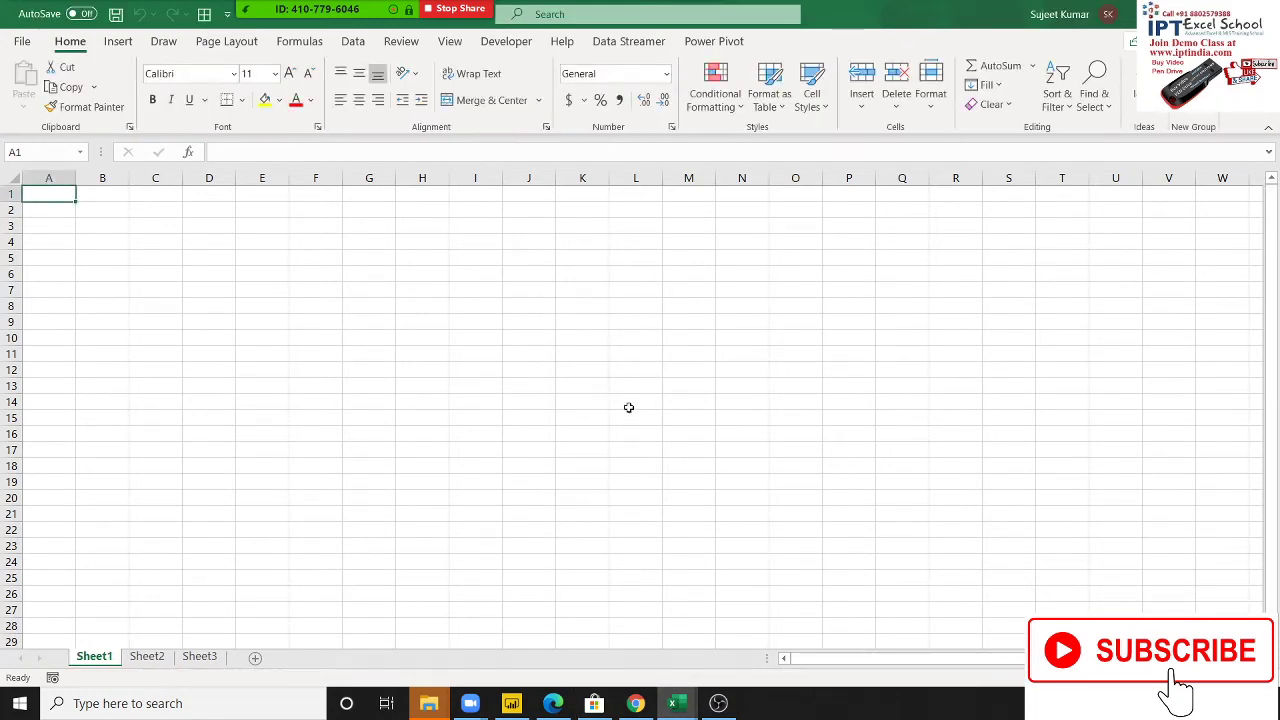
{"action": "left_click", "coordinate": [678, 697]}
{"action": "left_click_drag", "start_coordinate": [912, 8], "coordinate": [921, 75]}
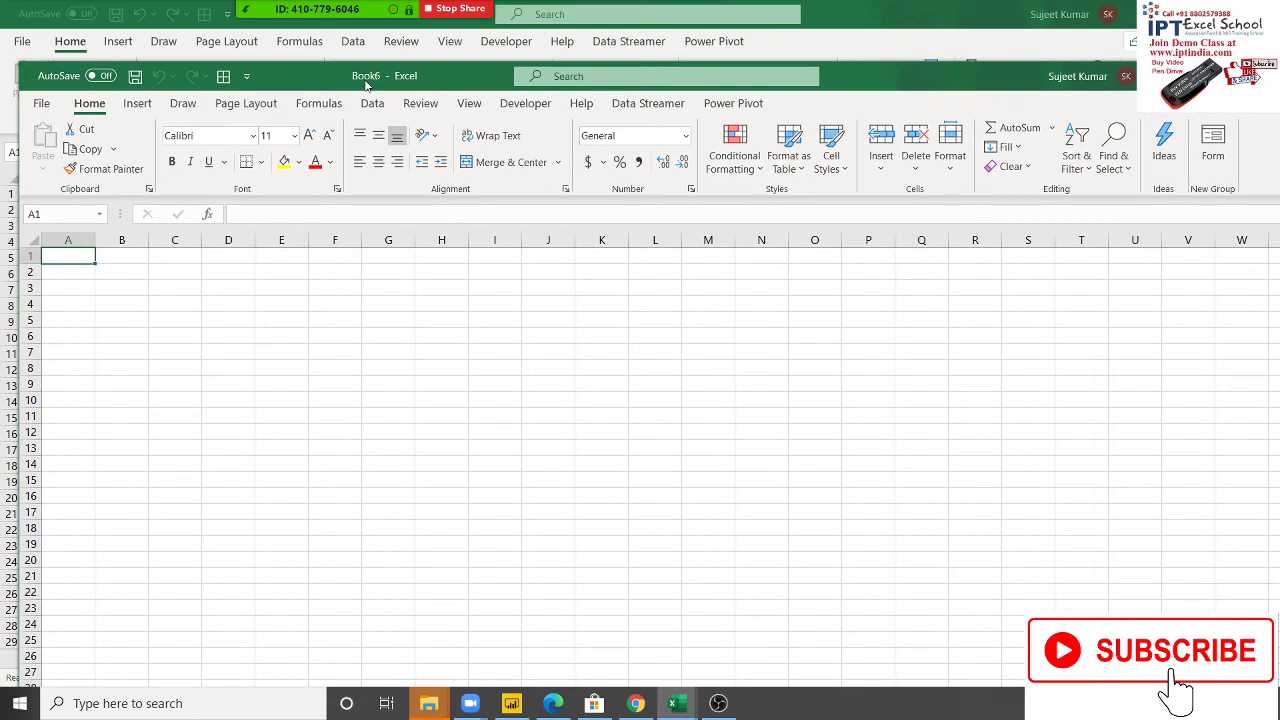
{"action": "double_click", "coordinate": [366, 85]}
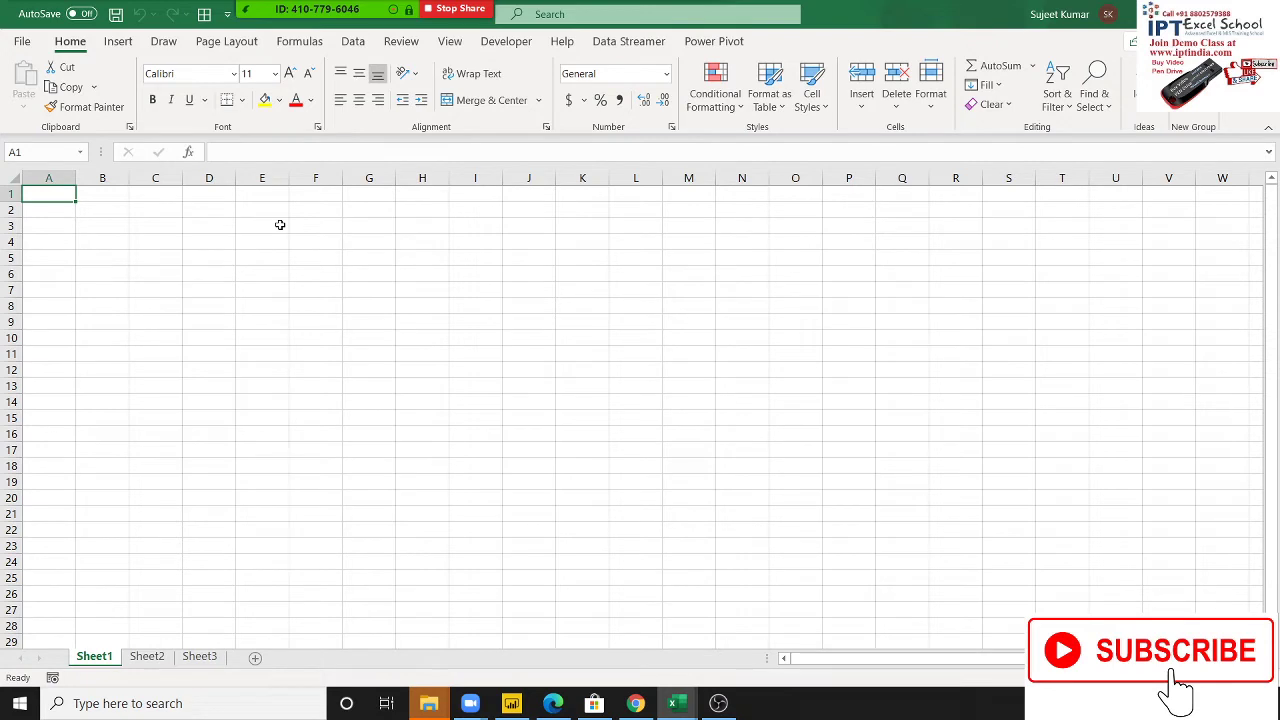
{"action": "left_click", "coordinate": [454, 309]}
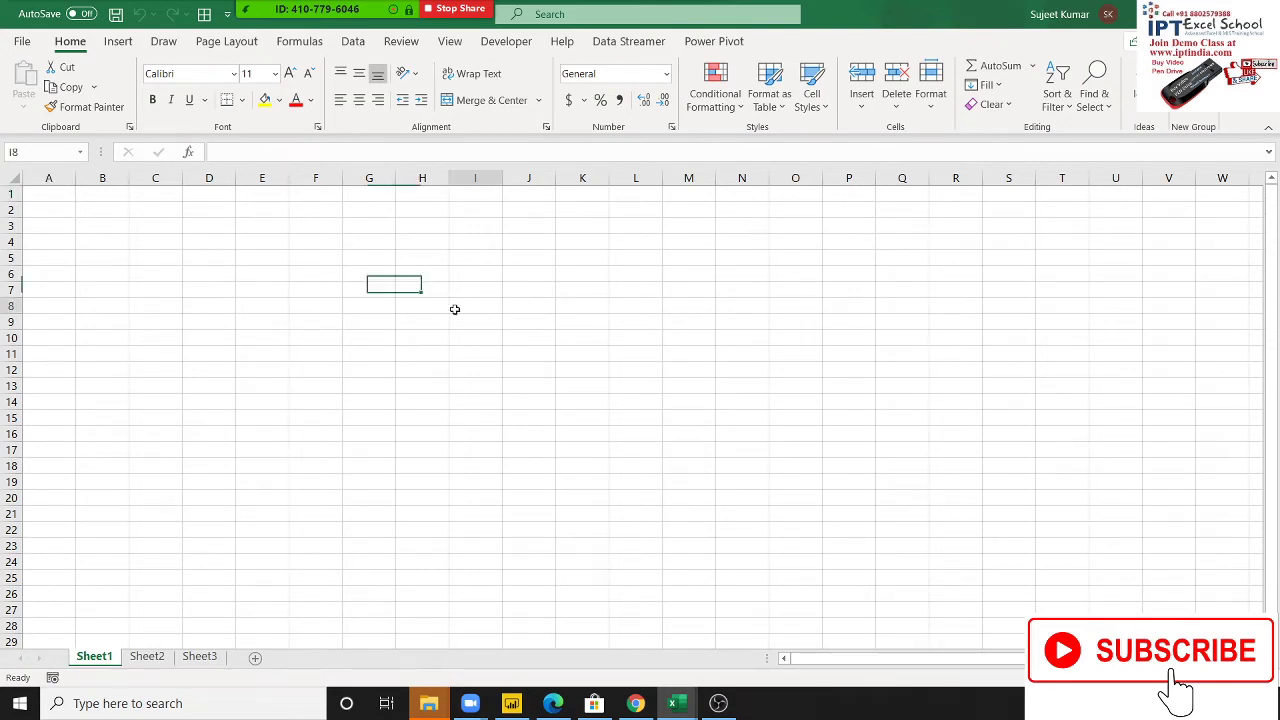
Switch to Book4, select D4:G10 on Sheet2, then Alt+Tab back toward the VBA editor
{"action": "left_click", "coordinate": [676, 703]}
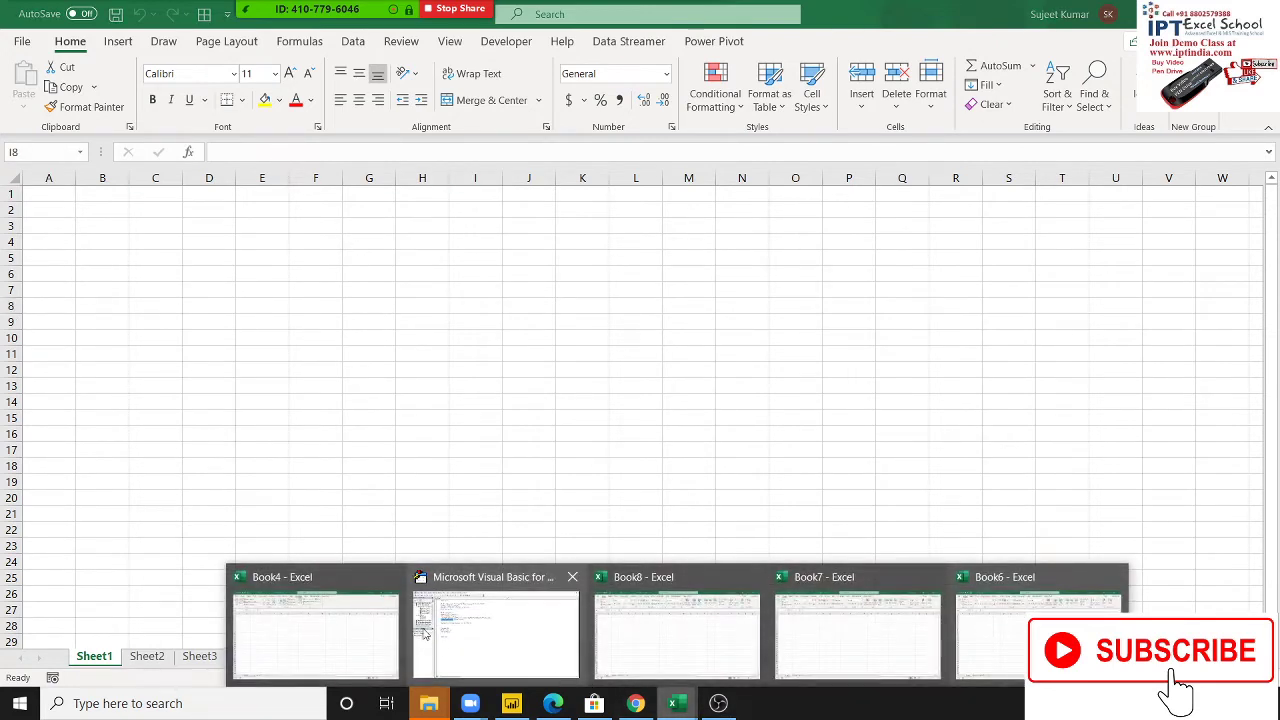
{"action": "left_click", "coordinate": [339, 622]}
{"action": "left_click_drag", "start_coordinate": [194, 238], "coordinate": [346, 337]}
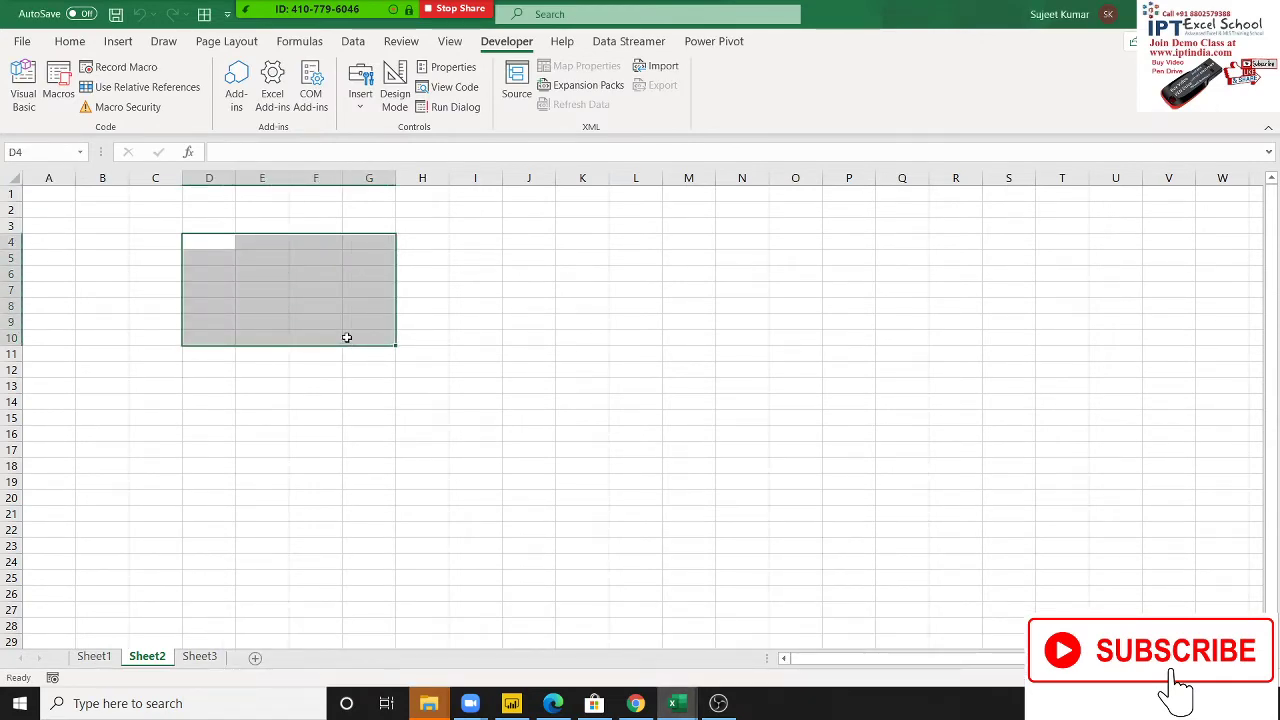
{"action": "key", "text": "alt+Tab"}
{"action": "key", "text": "alt+Tab"}
{"action": "key", "text": "alt+Tab"}
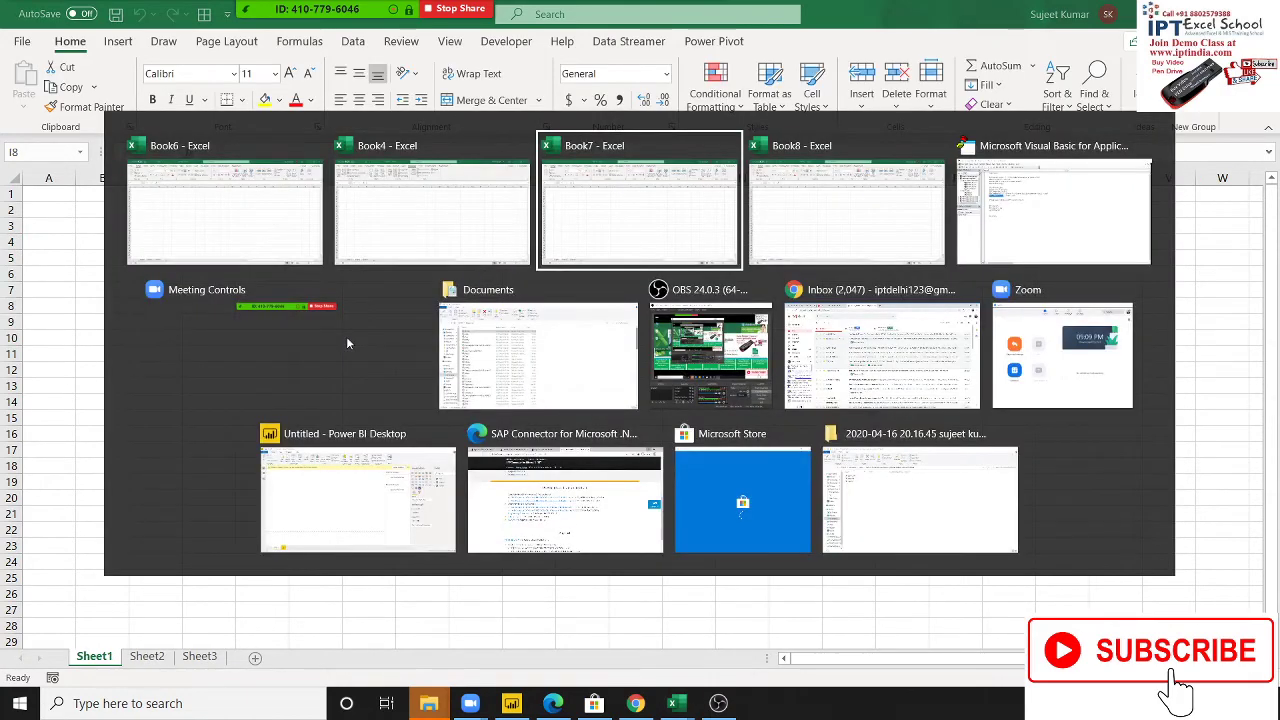
{"action": "key", "text": "alt+Tab"}
{"action": "key", "text": "alt+Tab"}
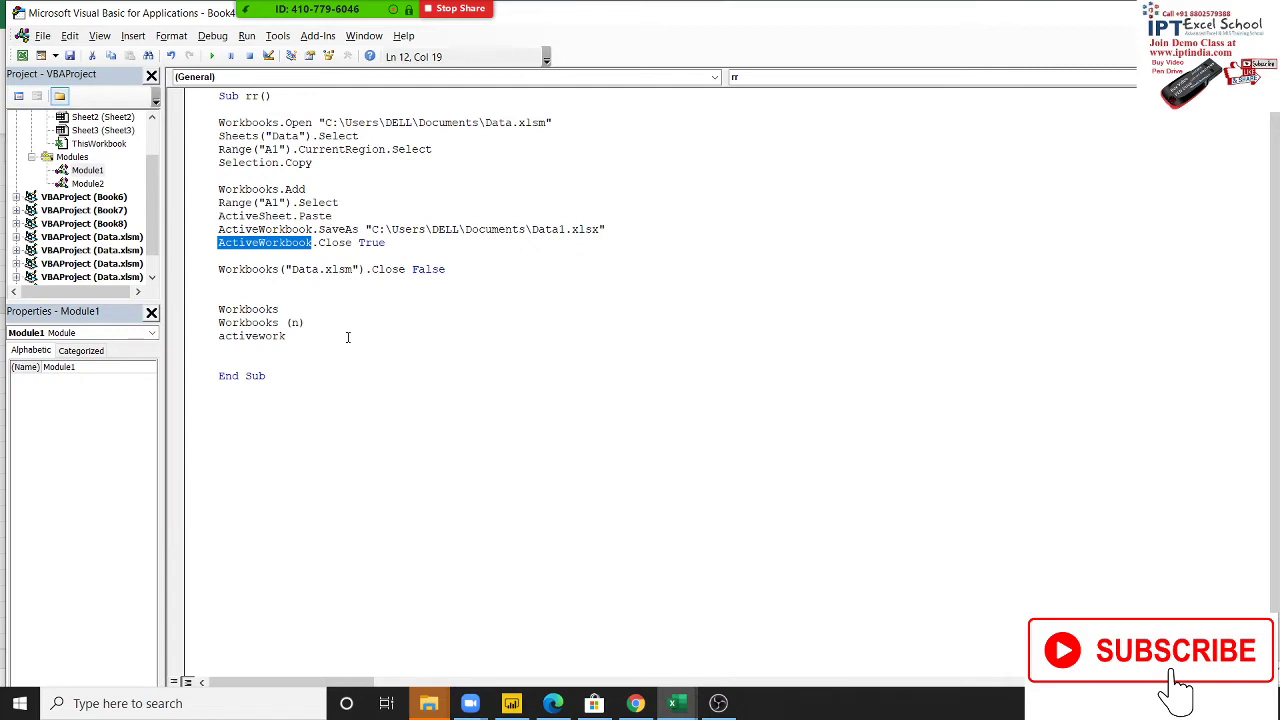
Insert blank lines below activework in rr and type Sheets and Sheets(n) lines
{"action": "key", "text": "Down"}
{"action": "key", "text": "Down"}
{"action": "key", "text": "Down"}
{"action": "key", "text": "Up"}
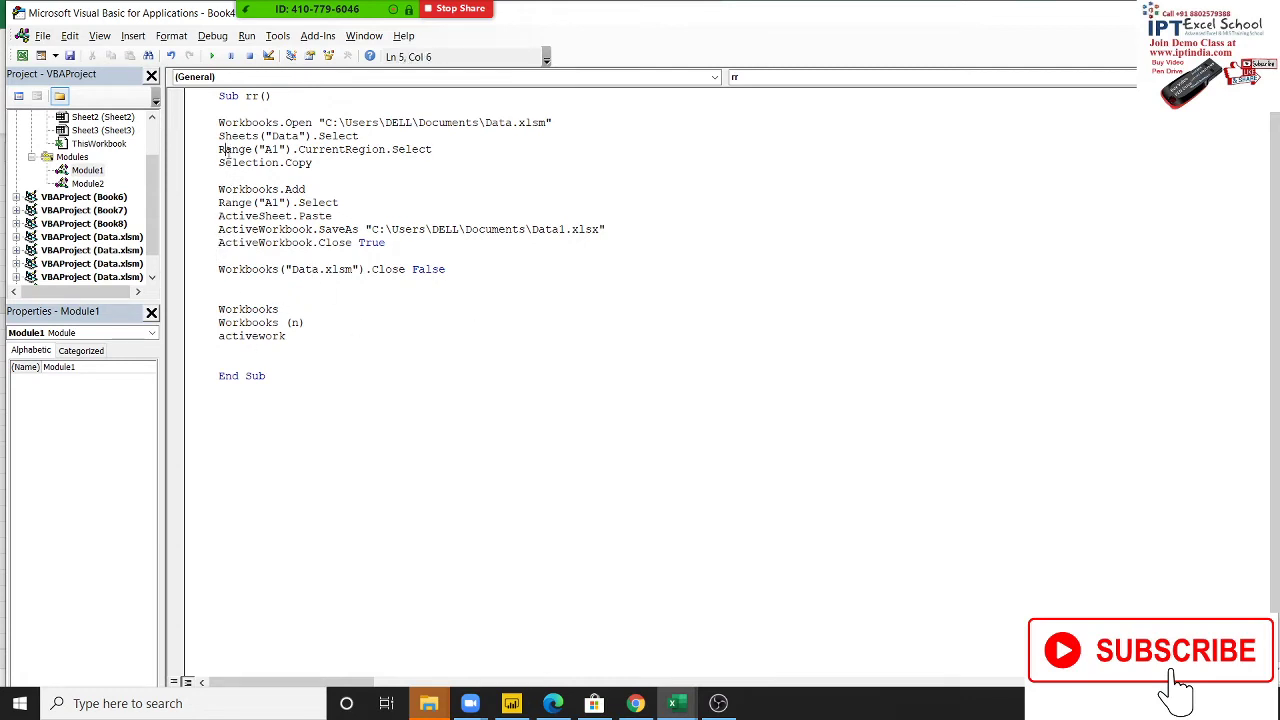
{"action": "left_click", "coordinate": [219, 350]}
{"action": "key", "text": "Return"}
{"action": "key", "text": "Return"}
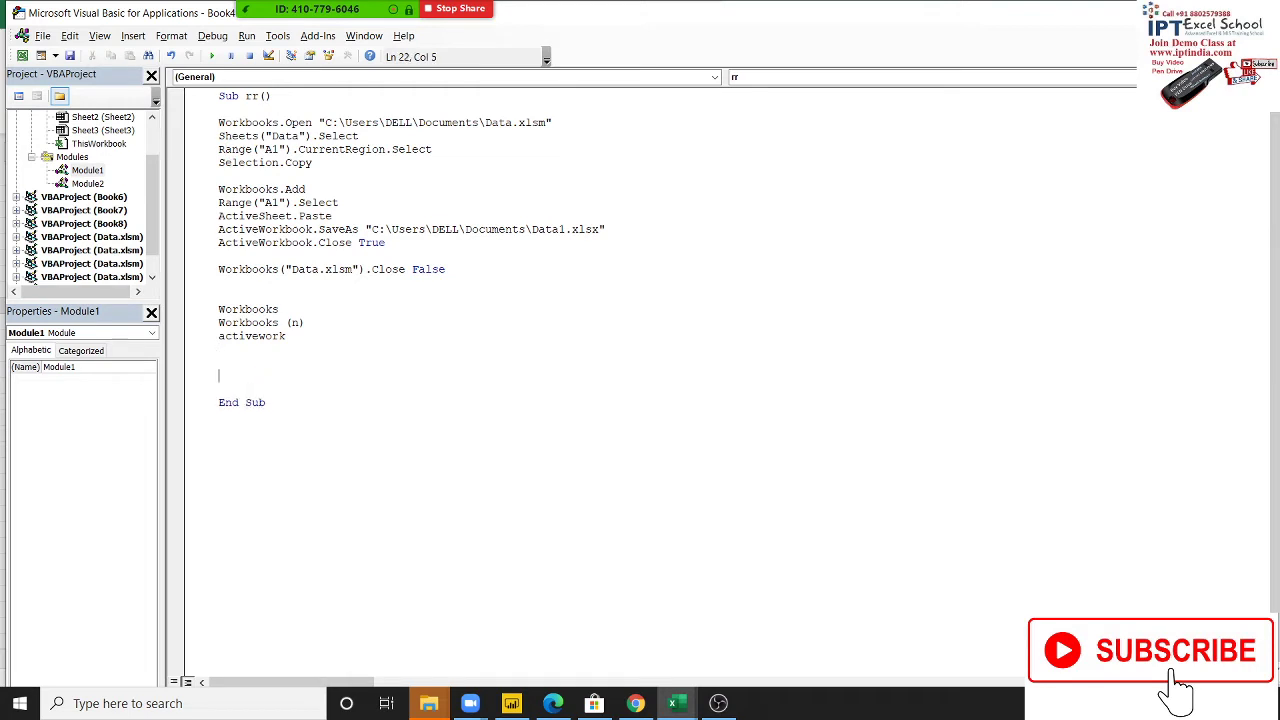
{"action": "key", "text": "Up"}
{"action": "type", "text": "sh"}
{"action": "type", "text": "eets"}
{"action": "key", "text": "Return"}
{"action": "type", "text": "sheets("}
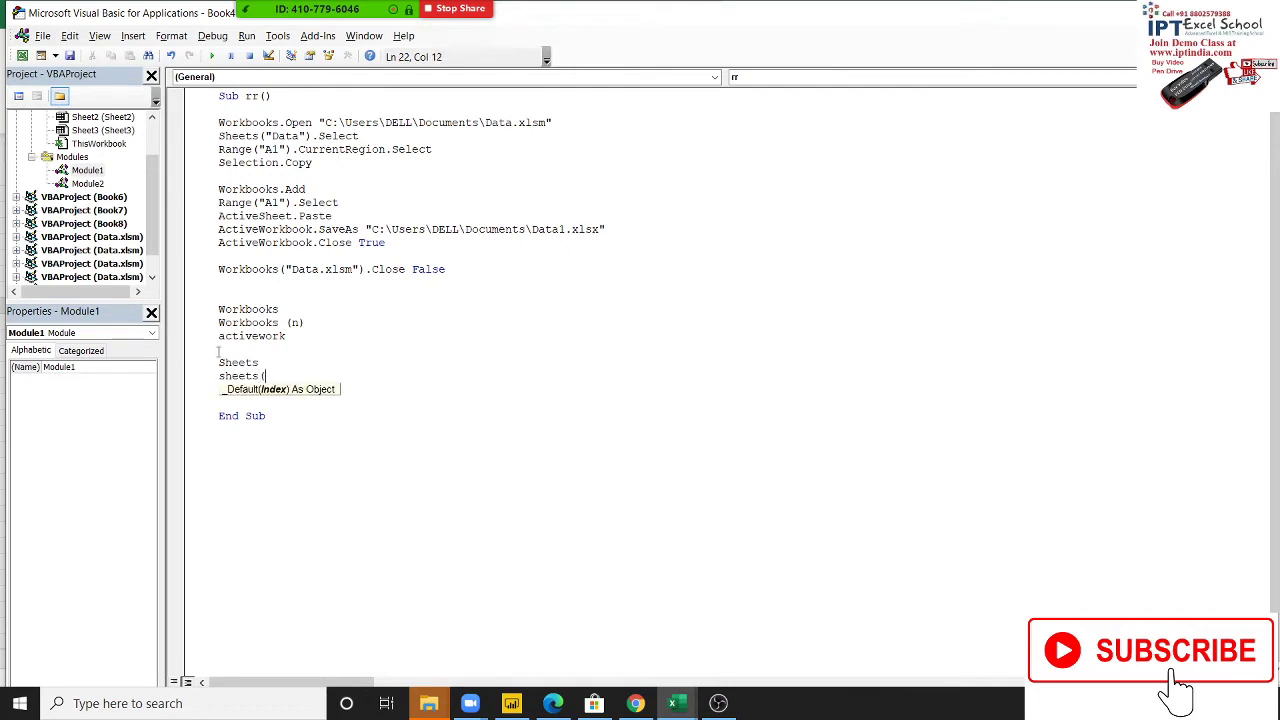
{"action": "type", "text": "n)"}
{"action": "key", "text": "Return"}
Add ActiveSheet, Range("A1") and cells(1,1) lines, triggering the Expected: = compile error
{"action": "type", "text": "a"}
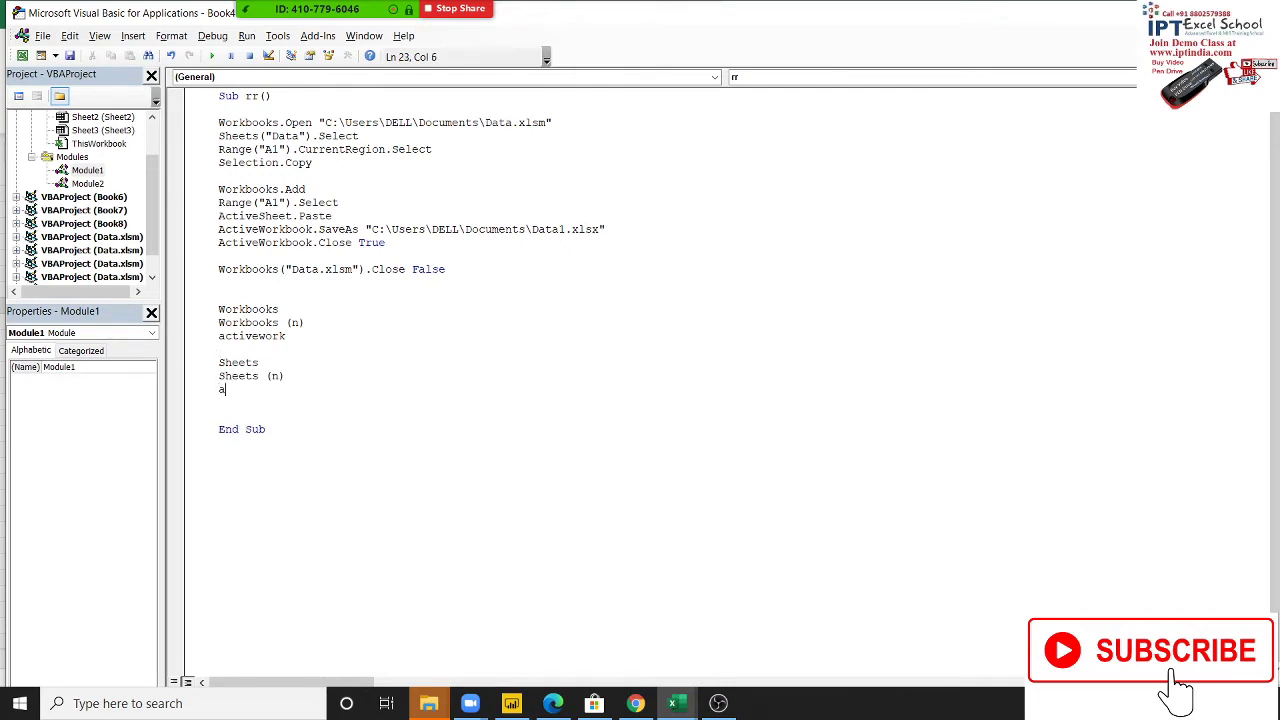
{"action": "type", "text": "ctive"}
{"action": "type", "text": "sheet"}
{"action": "key", "text": "Return"}
{"action": "key", "text": "Return"}
{"action": "key", "text": "Return"}
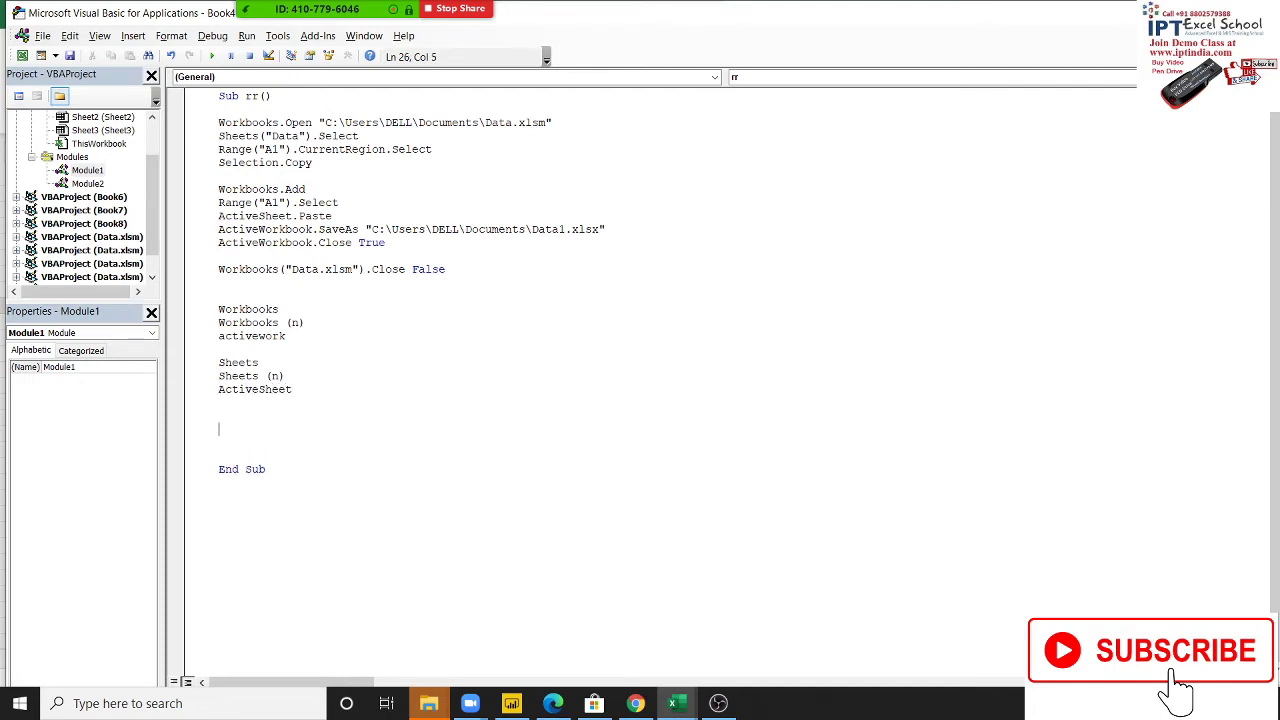
{"action": "type", "text": "range"}
{"action": "type", "text": "(\"A"}
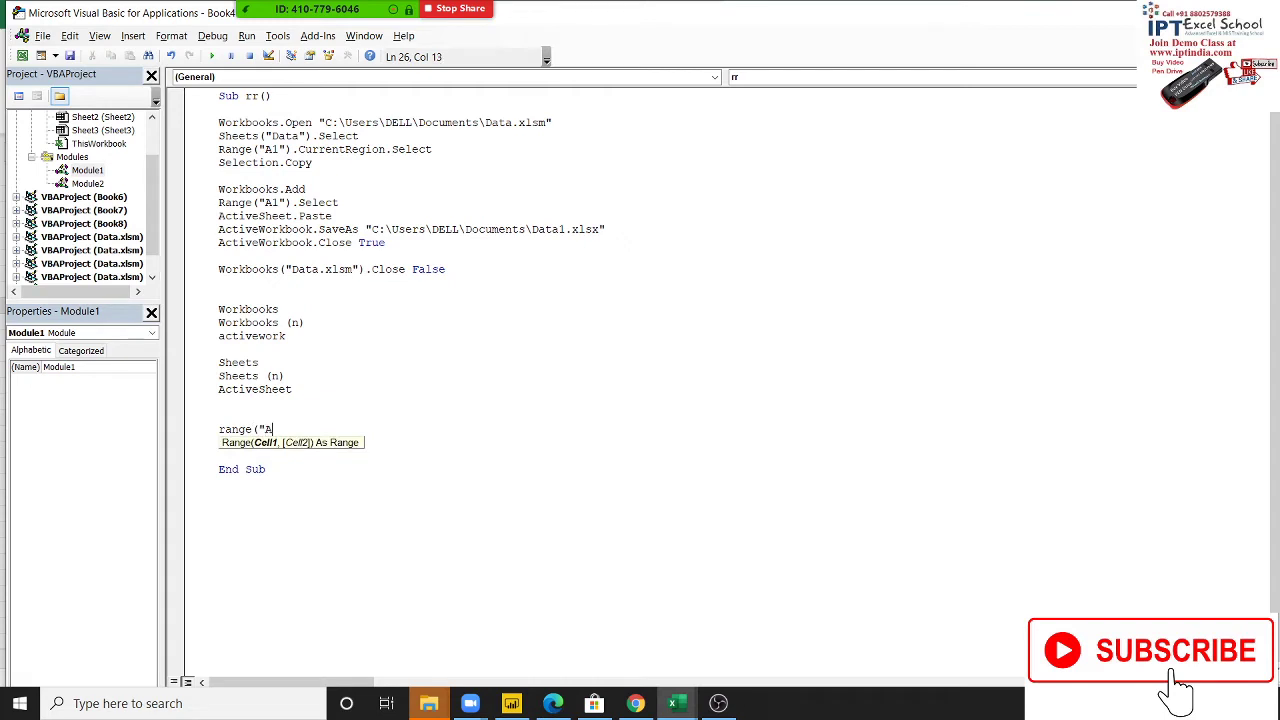
{"action": "type", "text": "1\")"}
{"action": "key", "text": "Return"}
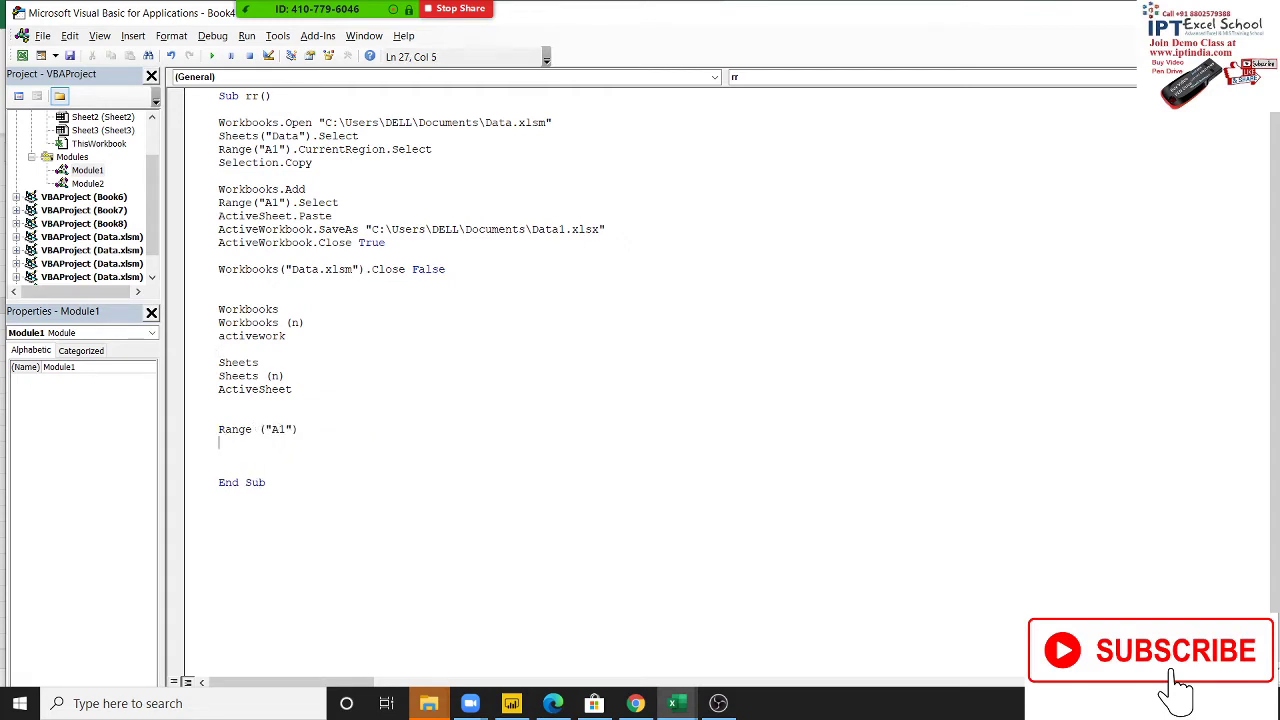
{"action": "type", "text": "cell"}
{"action": "type", "text": "s(1,1"}
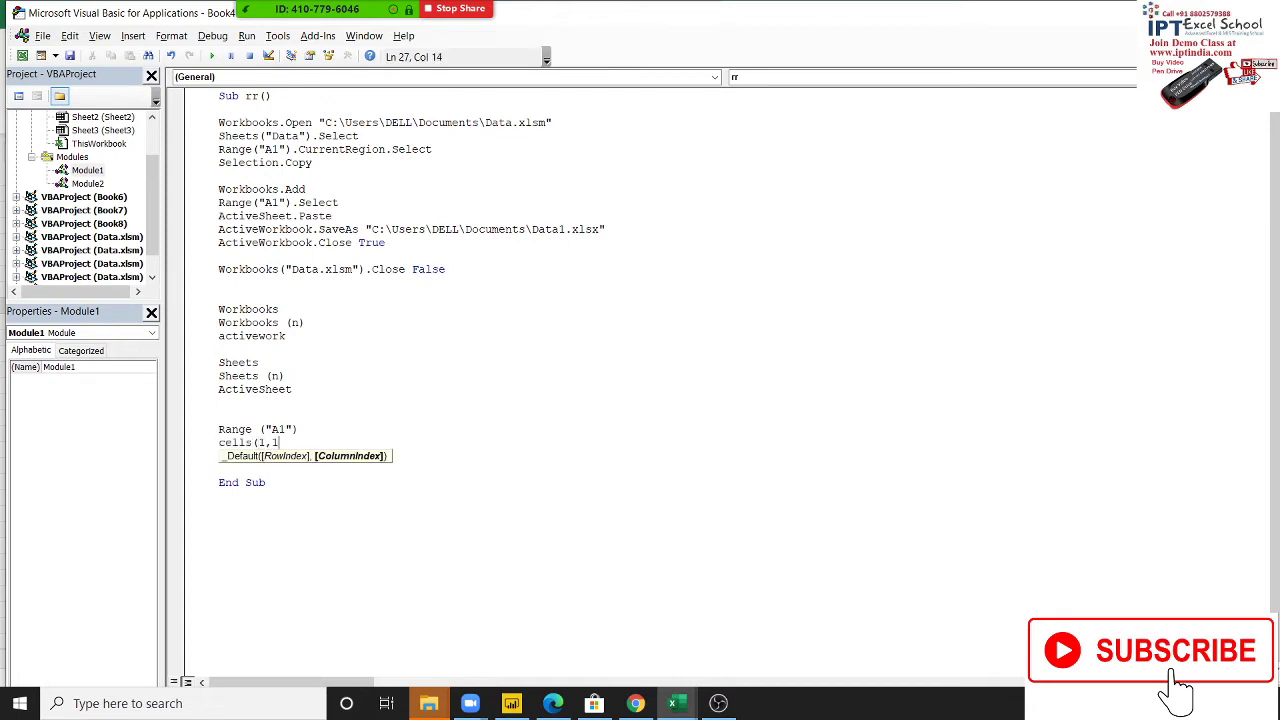
{"action": "type", "text": ")"}
{"action": "key", "text": "Return"}
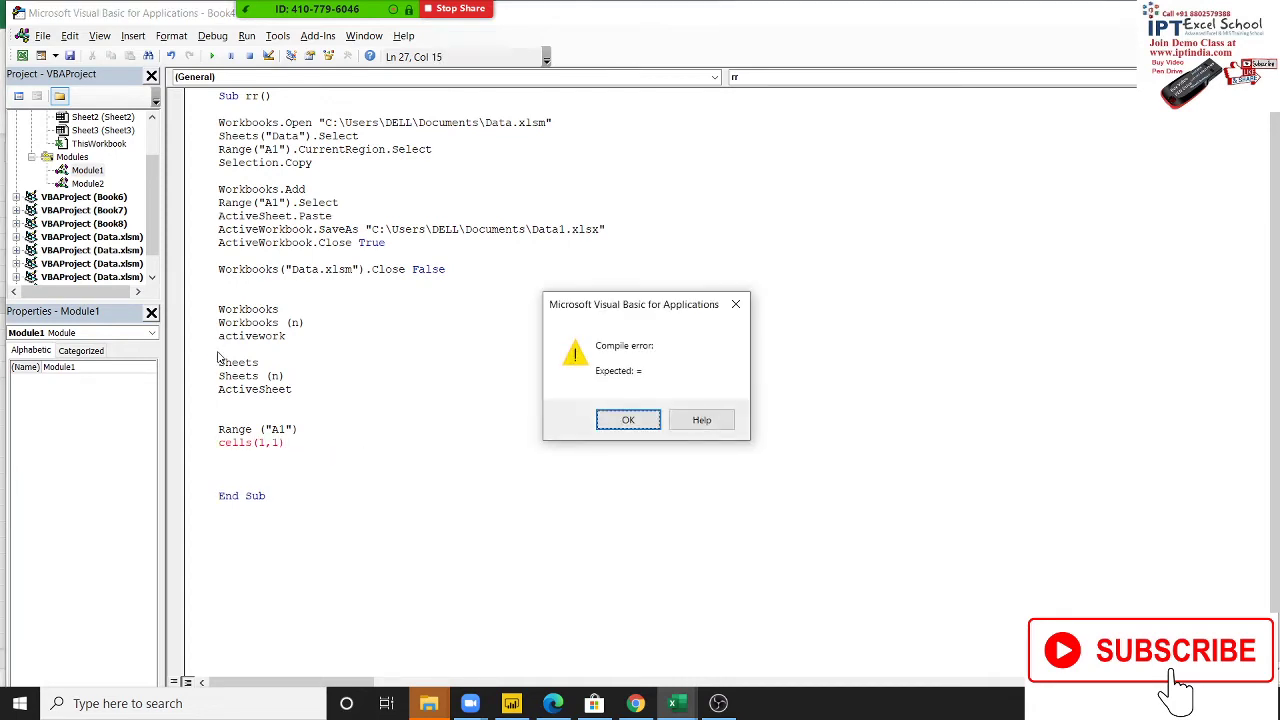
Type ActiveCell and Selection on new lines below cells(1,1) in macro rr
{"action": "key", "text": "Return"}
{"action": "key", "text": "Return"}
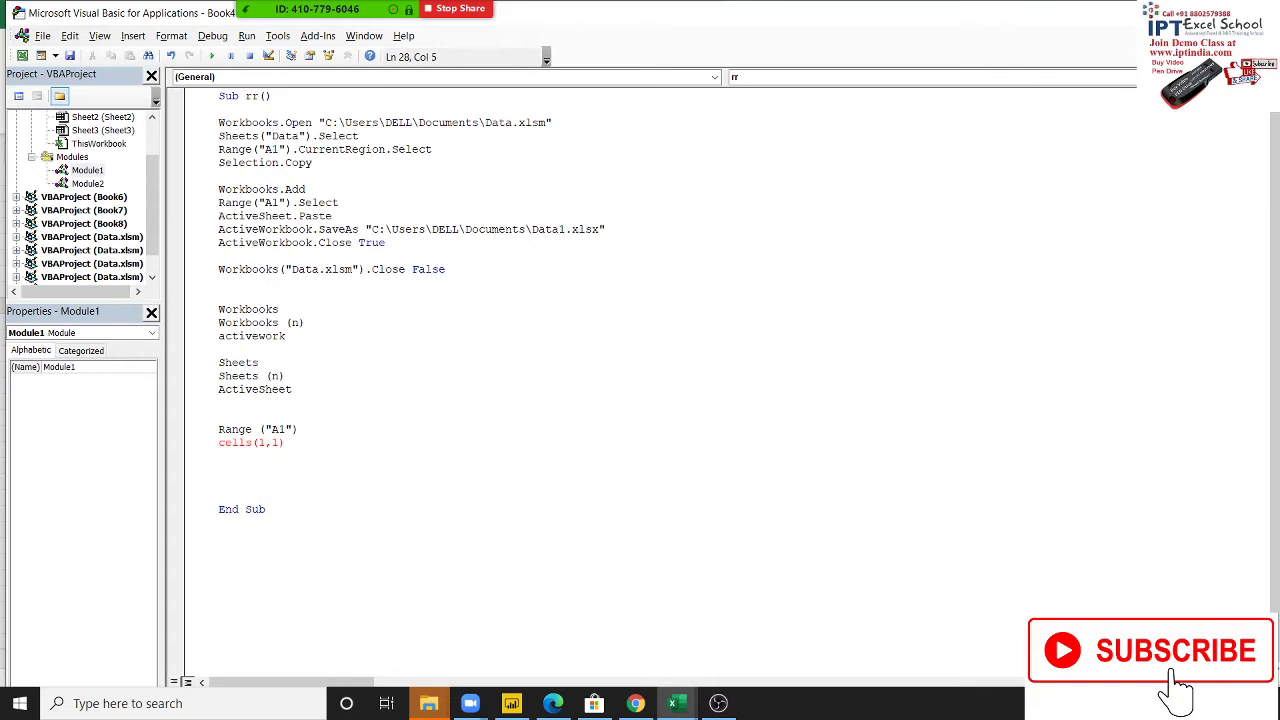
{"action": "type", "text": "acti"}
{"action": "type", "text": "vecell"}
{"action": "key", "text": "Return"}
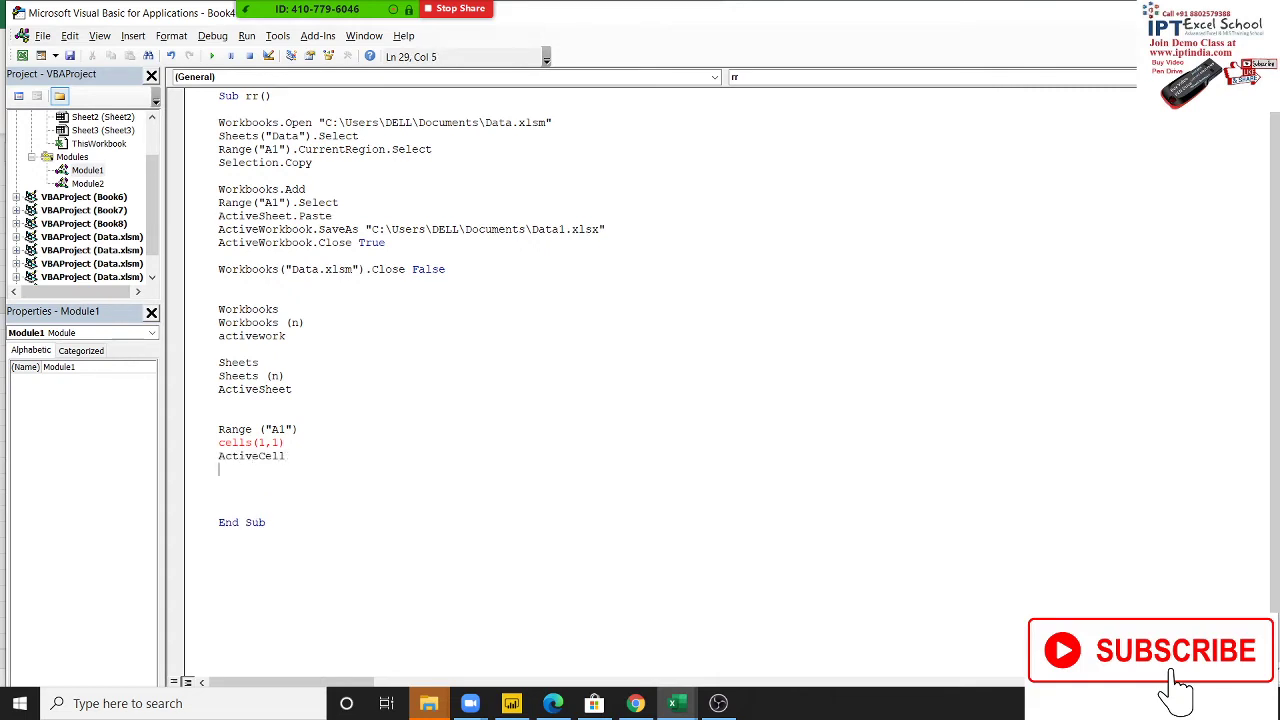
{"action": "type", "text": "selectio"}
{"action": "type", "text": "n"}
{"action": "key", "text": "Return"}
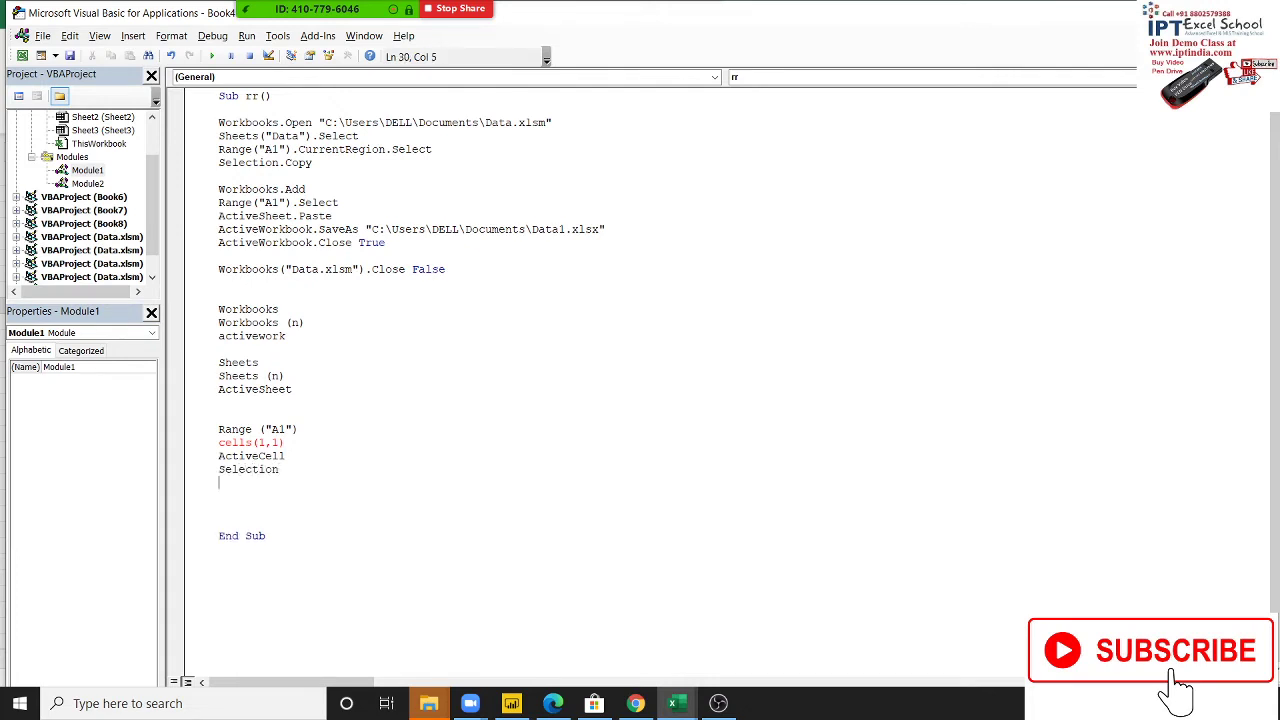
Highlight the Sheets and Sheets(n) note lines from the keyboard to explain them
{"action": "key", "text": "Up"}
{"action": "key", "text": "Up"}
{"action": "key", "text": "Up"}
{"action": "key", "text": "Up"}
{"action": "key", "text": "shift+Down"}
{"action": "key", "text": "shift+Down"}
{"action": "key", "text": "shift+Down"}
{"action": "key", "text": "shift+Down"}
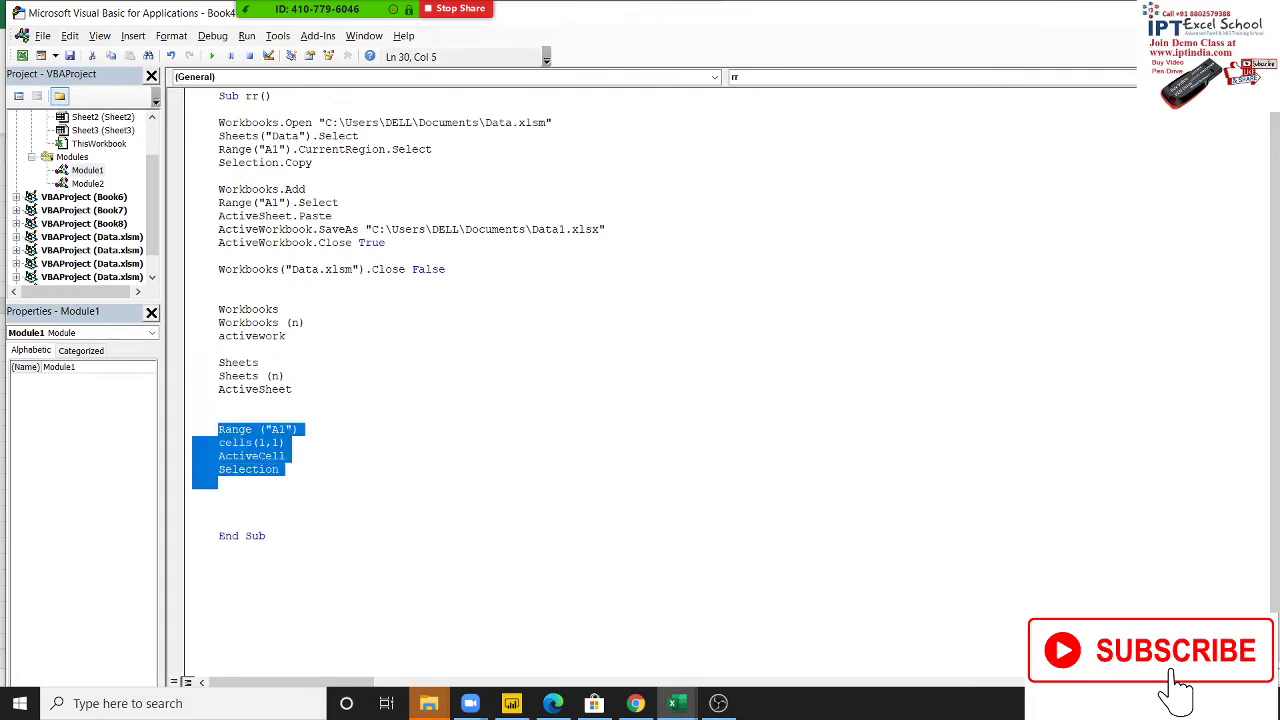
{"action": "key", "text": "Up"}
{"action": "key", "text": "Up"}
{"action": "key", "text": "Up"}
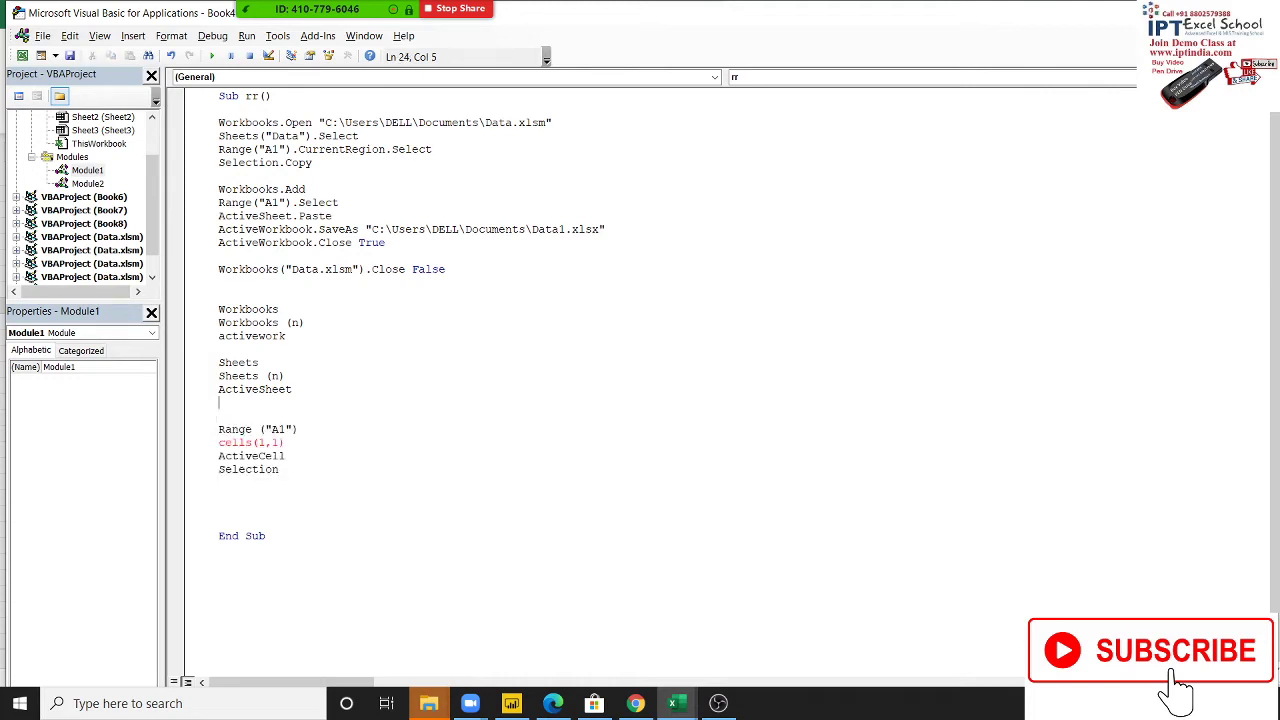
{"action": "key", "text": "Up"}
{"action": "key", "text": "Up"}
{"action": "key", "text": "Up"}
{"action": "key", "text": "shift+Down"}
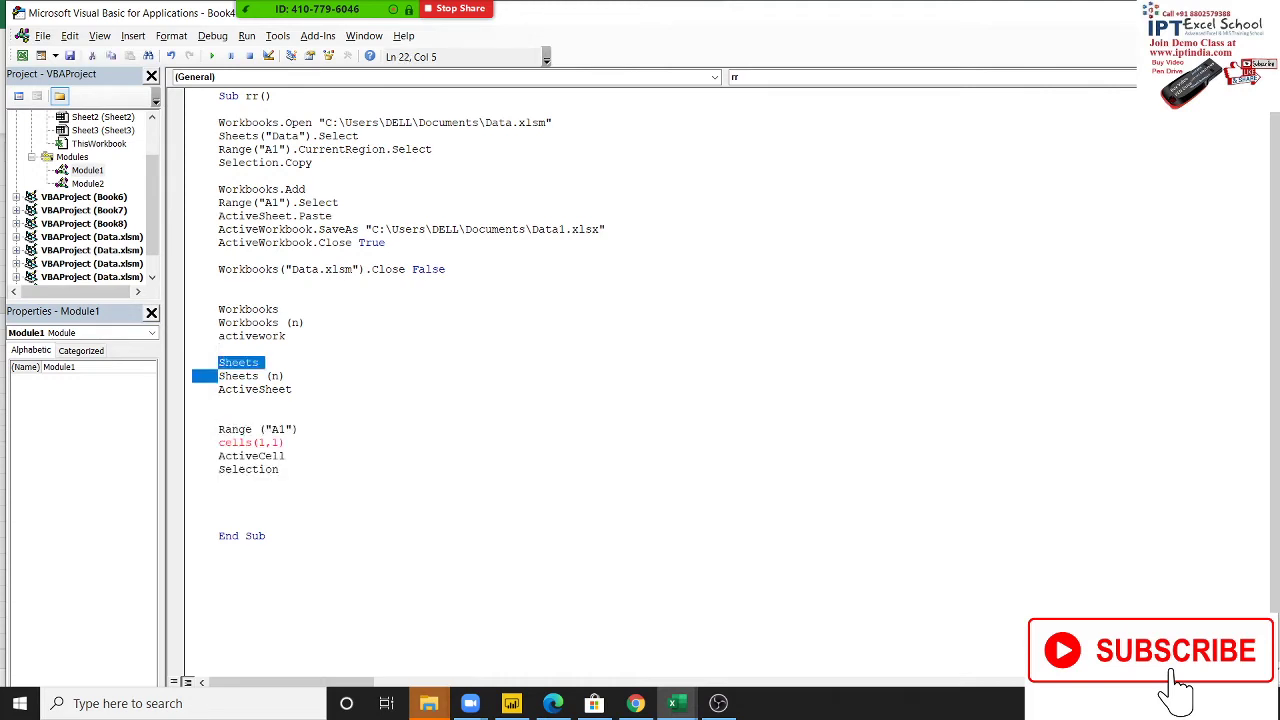
{"action": "key", "text": "shift+Left"}
{"action": "key", "text": "Left"}
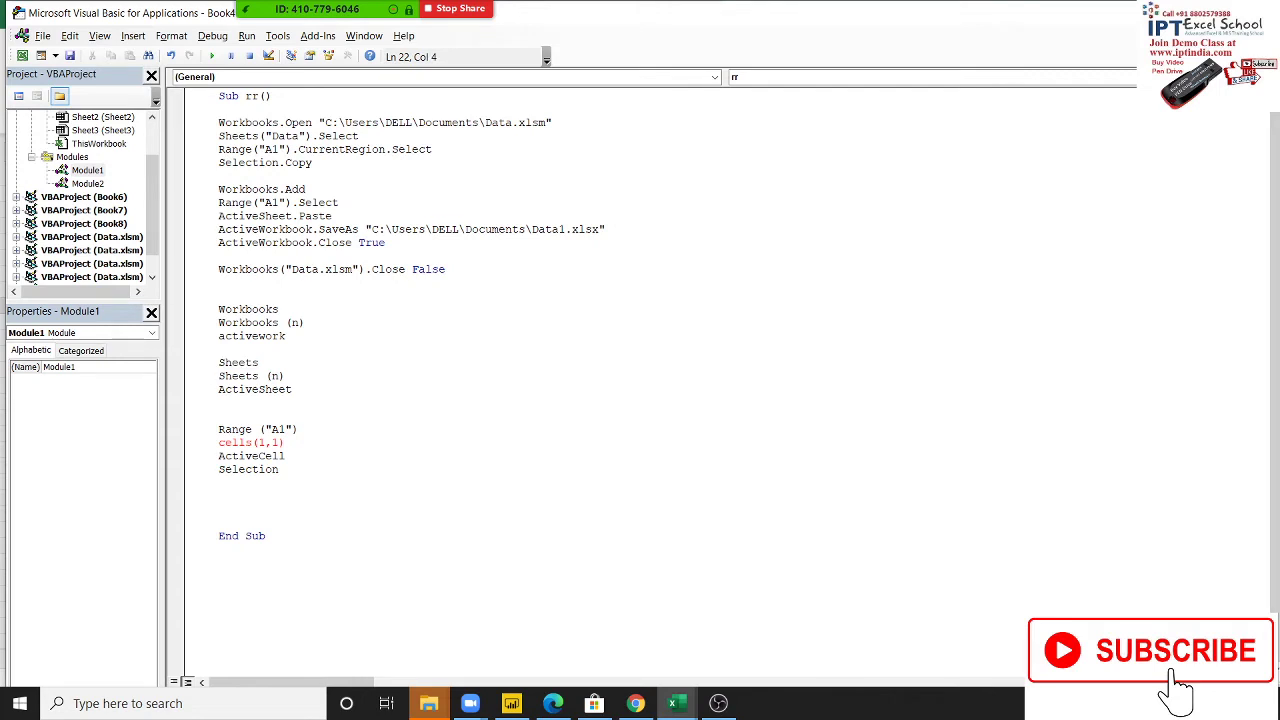
{"action": "key", "text": "shift+Right"}
Highlight the Sheets("Data").Select line, the Sheets lines and ActiveSheet, then return to Excel
{"action": "left_click_drag", "start_coordinate": [366, 136], "coordinate": [198, 136]}
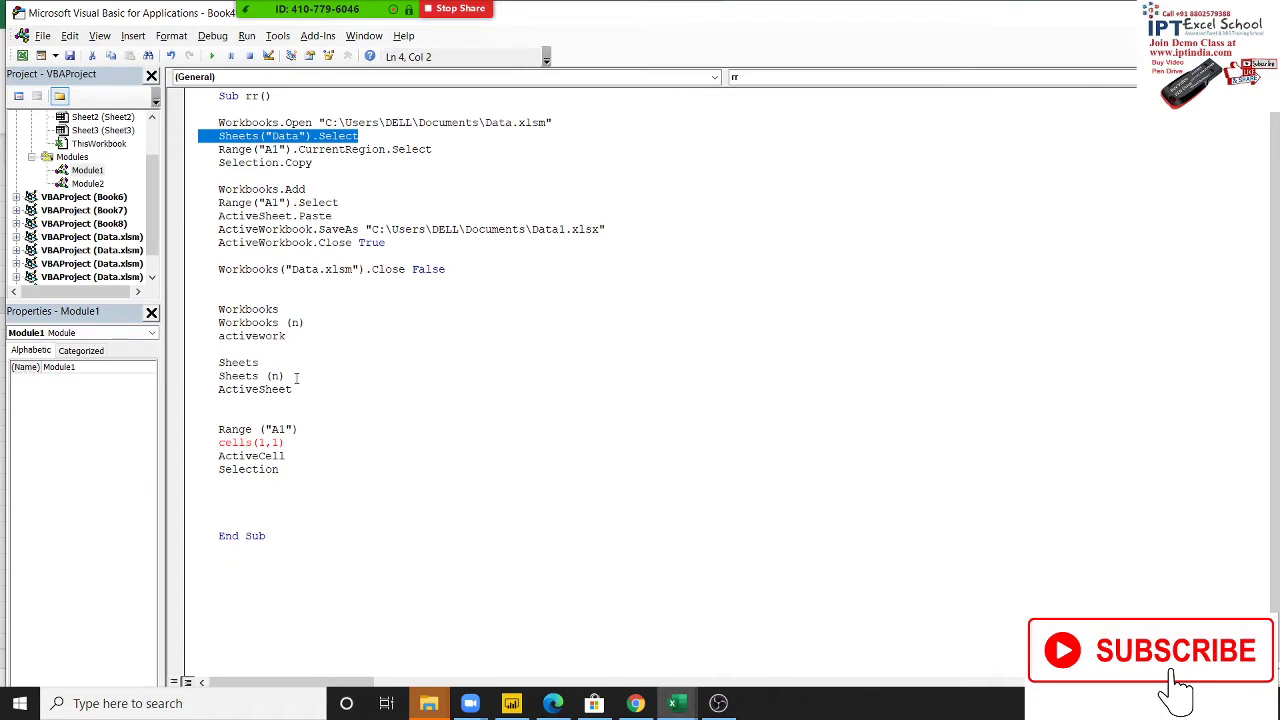
{"action": "left_click_drag", "start_coordinate": [296, 376], "coordinate": [196, 386]}
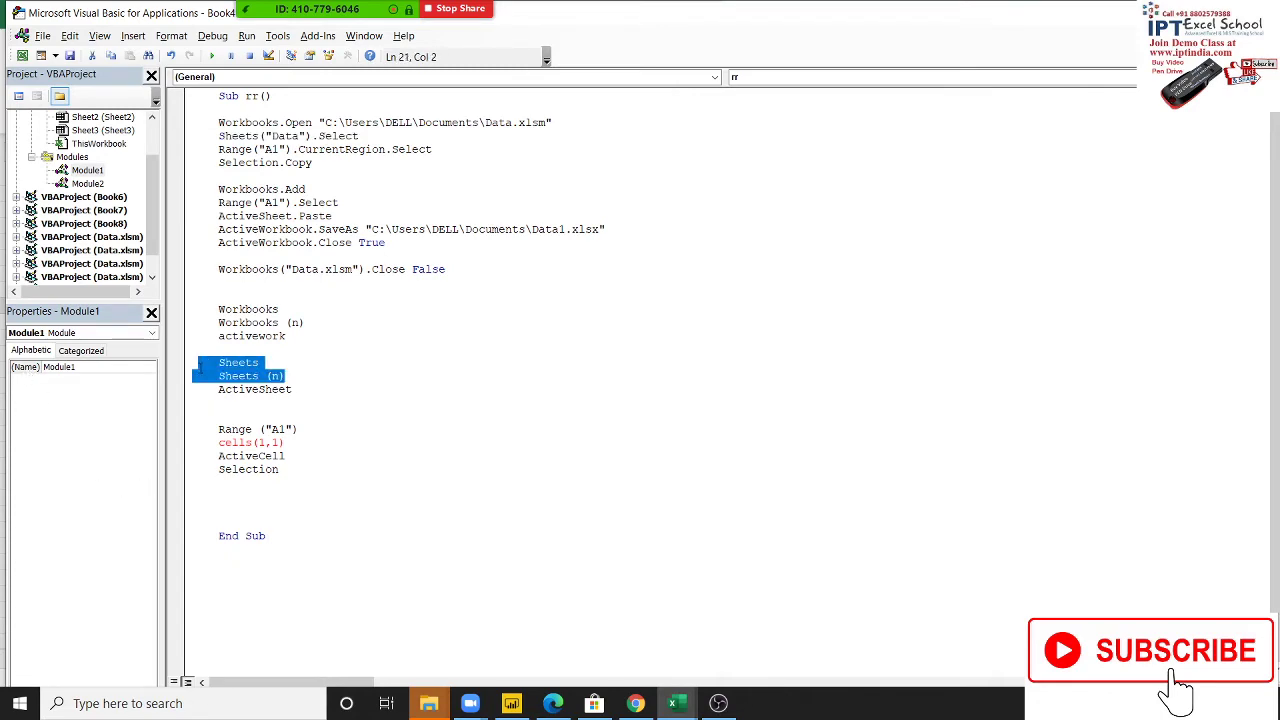
{"action": "double_click", "coordinate": [220, 389]}
{"action": "key", "text": "alt+F11"}
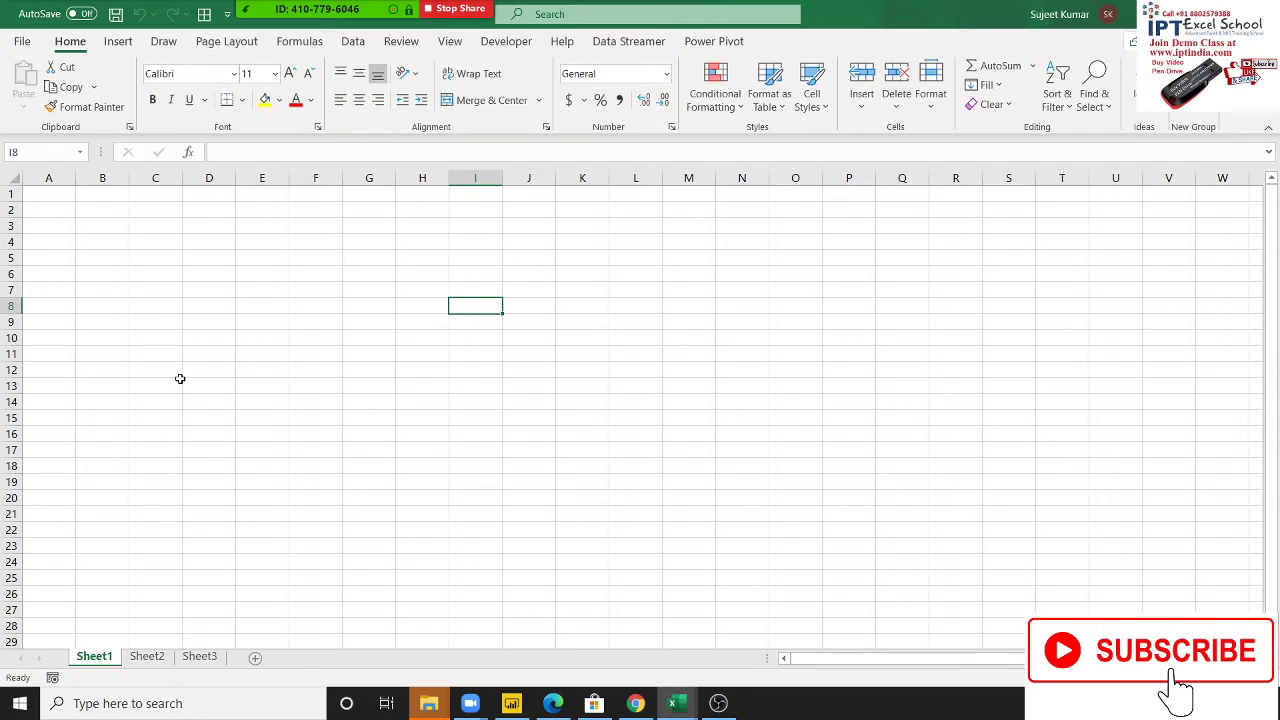
Highlight Range and cells in the rr notes, then make cell E6 active in the worksheet
{"action": "key", "text": "alt+F11"}
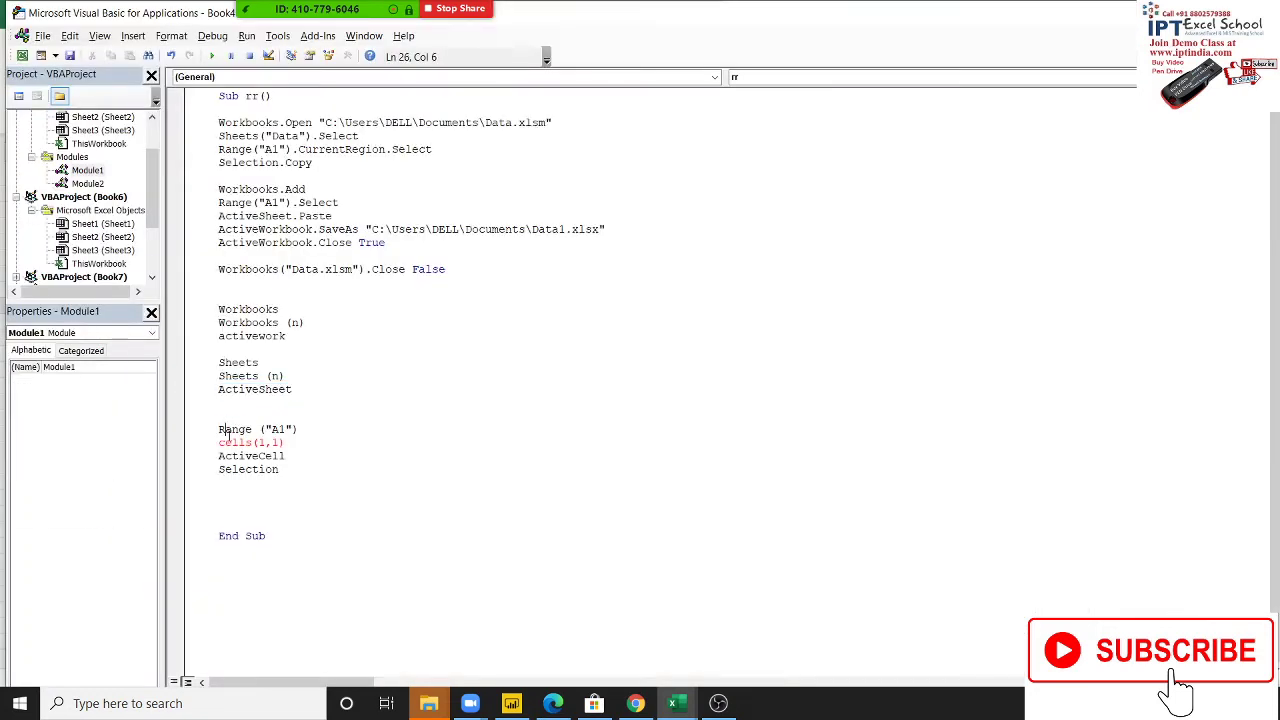
{"action": "double_click", "coordinate": [230, 429]}
{"action": "double_click", "coordinate": [226, 443]}
{"action": "key", "text": "Down"}
{"action": "key", "text": "alt+F11"}
{"action": "left_click", "coordinate": [260, 273]}
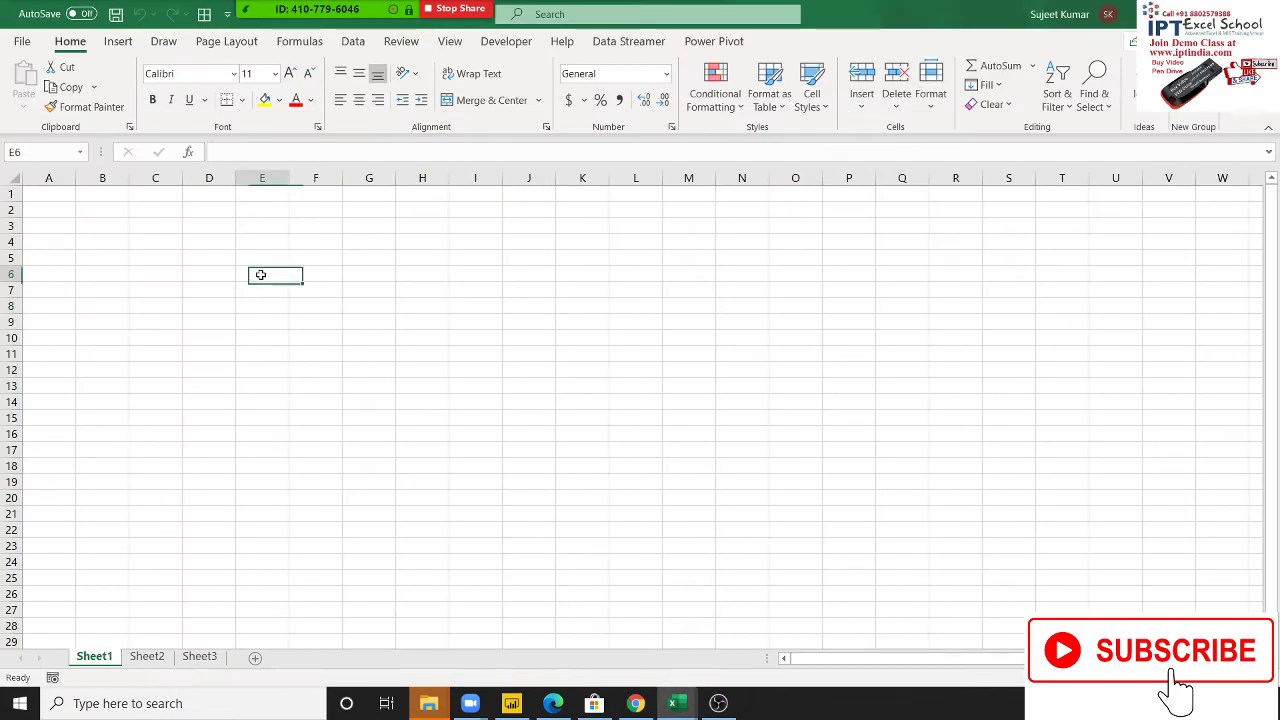
Mark the ActiveCell and Selection notes, select D2:I15, then select the notes from Workbooks to Selection
{"action": "key", "text": "alt+F11"}
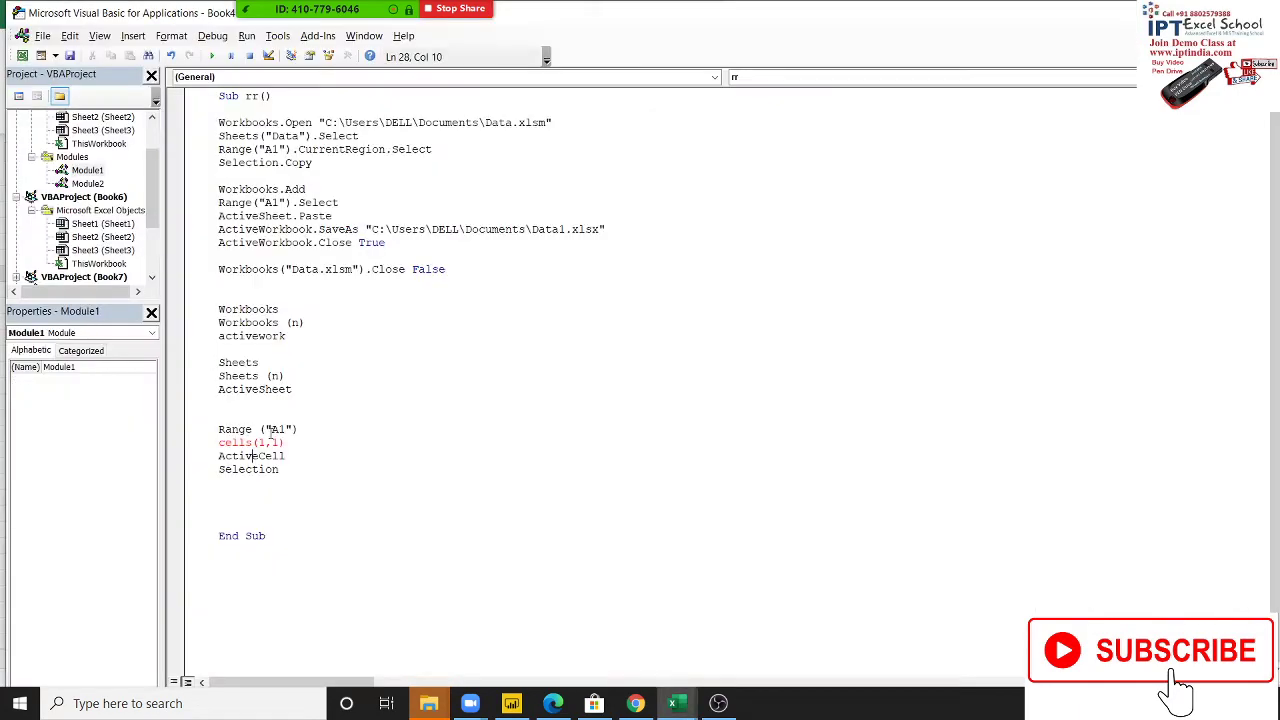
{"action": "left_click_drag", "start_coordinate": [218, 442], "coordinate": [285, 460]}
{"action": "left_click", "coordinate": [265, 465]}
{"action": "key", "text": "alt+Tab"}
{"action": "left_click_drag", "start_coordinate": [443, 400], "coordinate": [470, 395]}
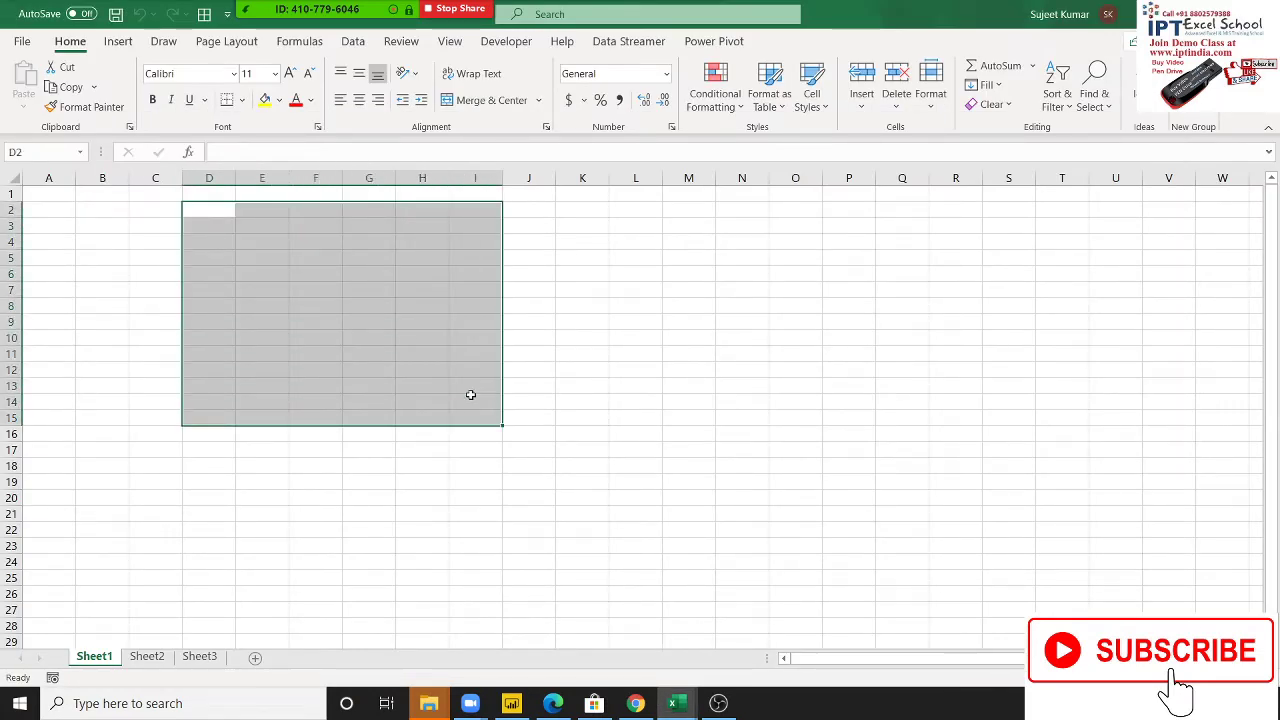
{"action": "key", "text": "alt+F11"}
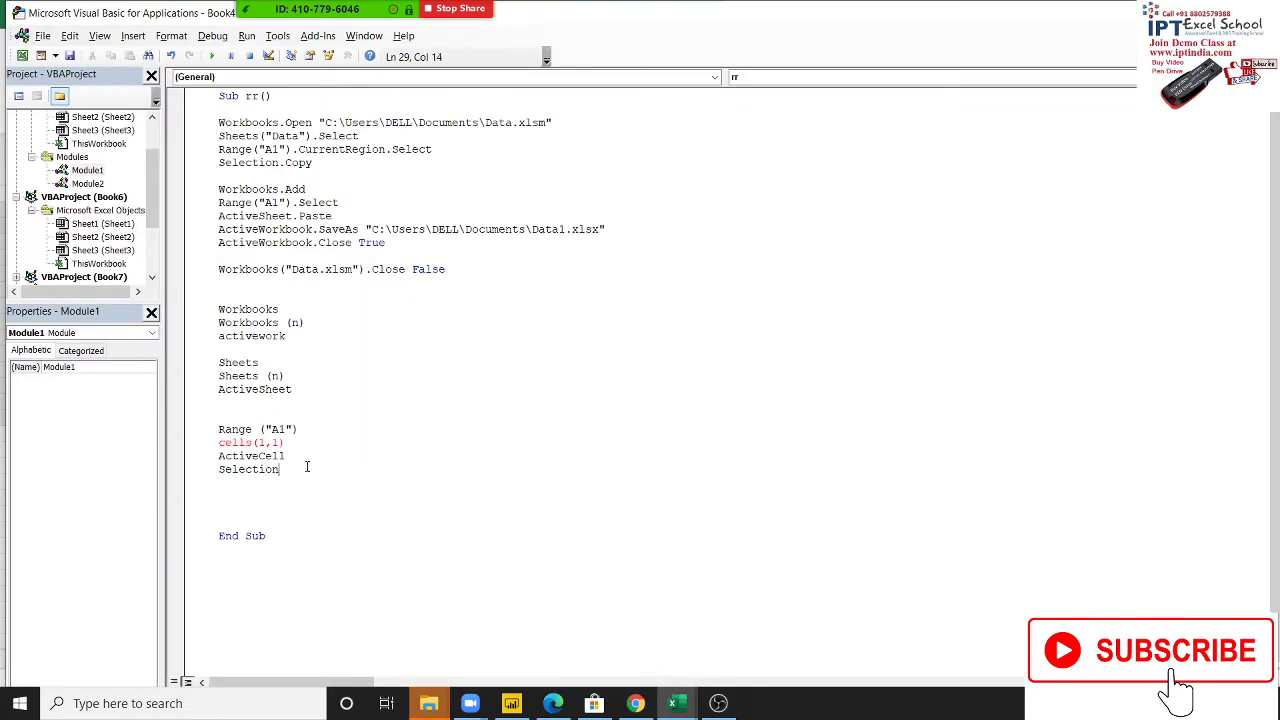
{"action": "left_click_drag", "start_coordinate": [280, 469], "coordinate": [218, 309]}
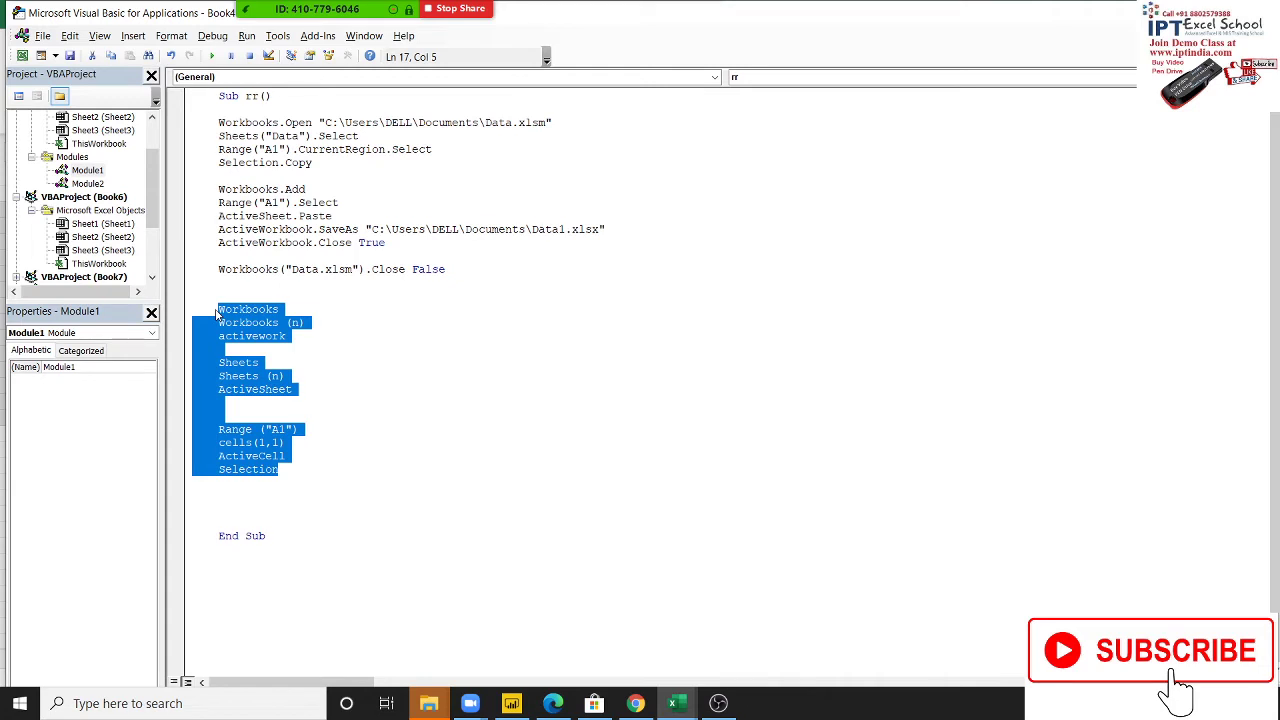
Delete the note block and review rr's remaining Data.xlsm-to-Data1.xlsx copy code
{"action": "key", "text": "Delete"}
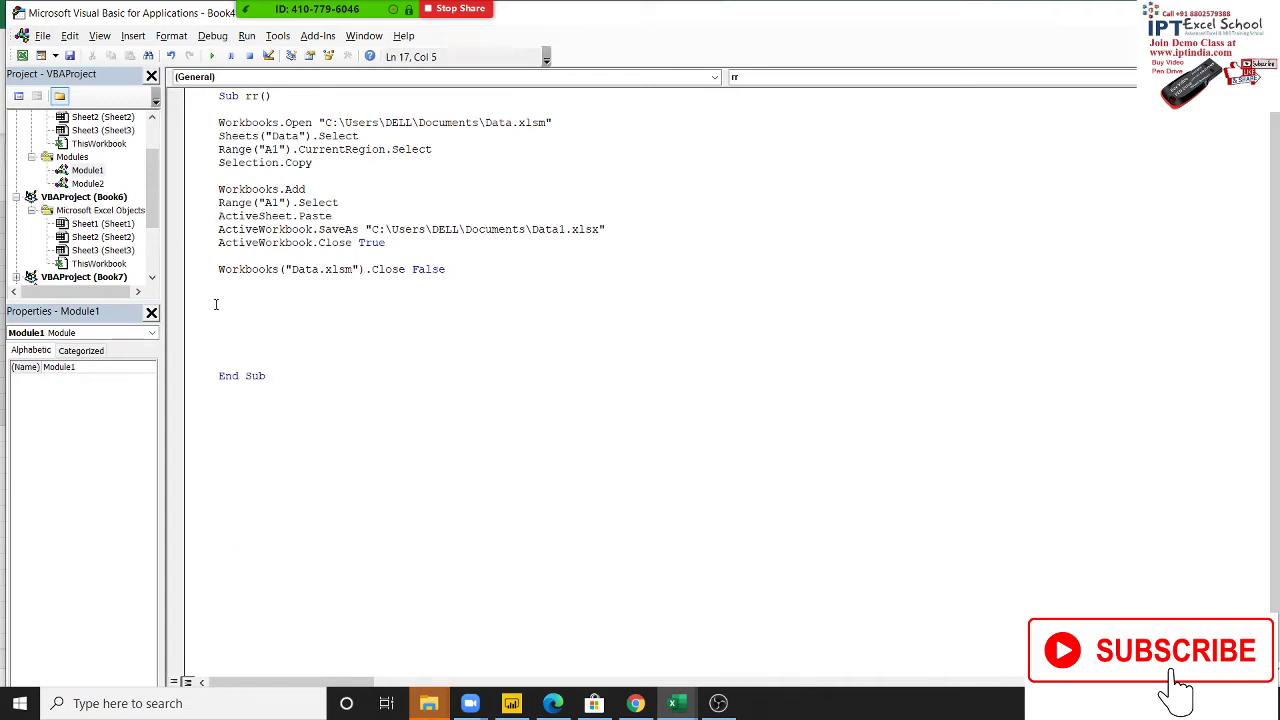
{"action": "mouse_move", "coordinate": [218, 303]}
{"action": "left_mouse_down"}
{"action": "mouse_move", "coordinate": [187, 160]}
{"action": "mouse_move", "coordinate": [213, 121]}
{"action": "left_mouse_up"}
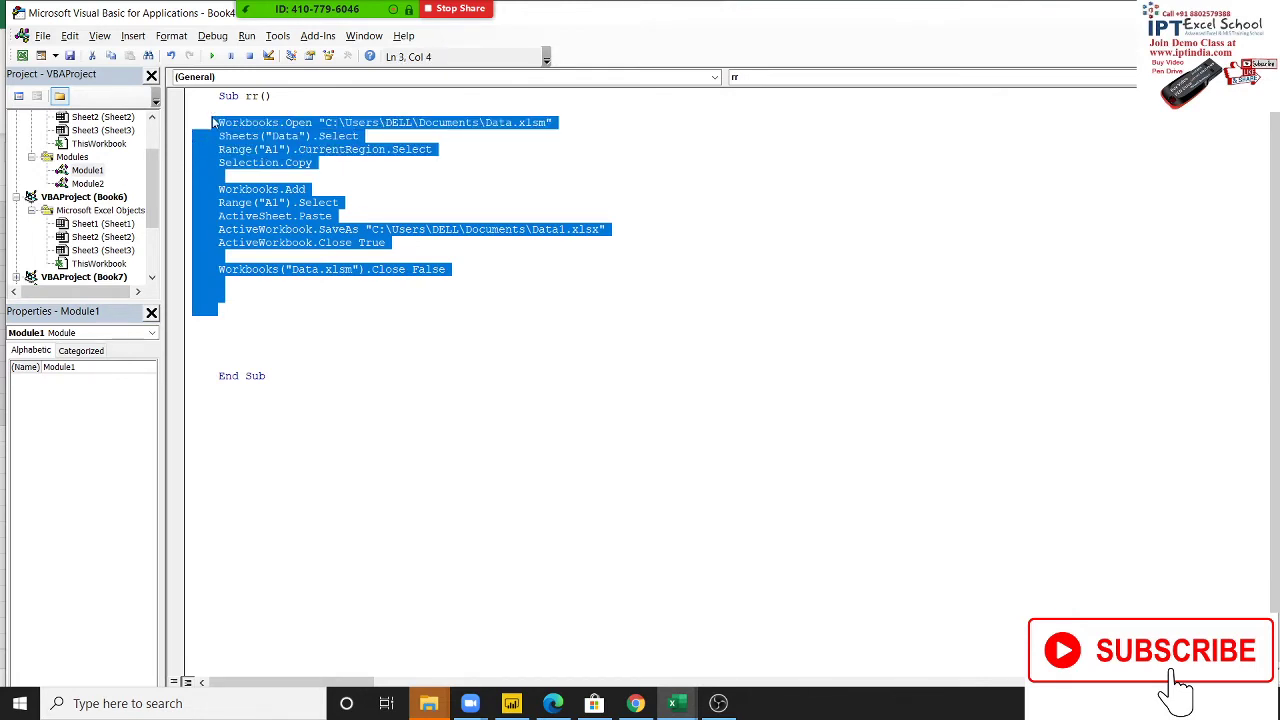
{"action": "left_click", "coordinate": [464, 303]}
{"action": "mouse_move", "coordinate": [366, 9]}
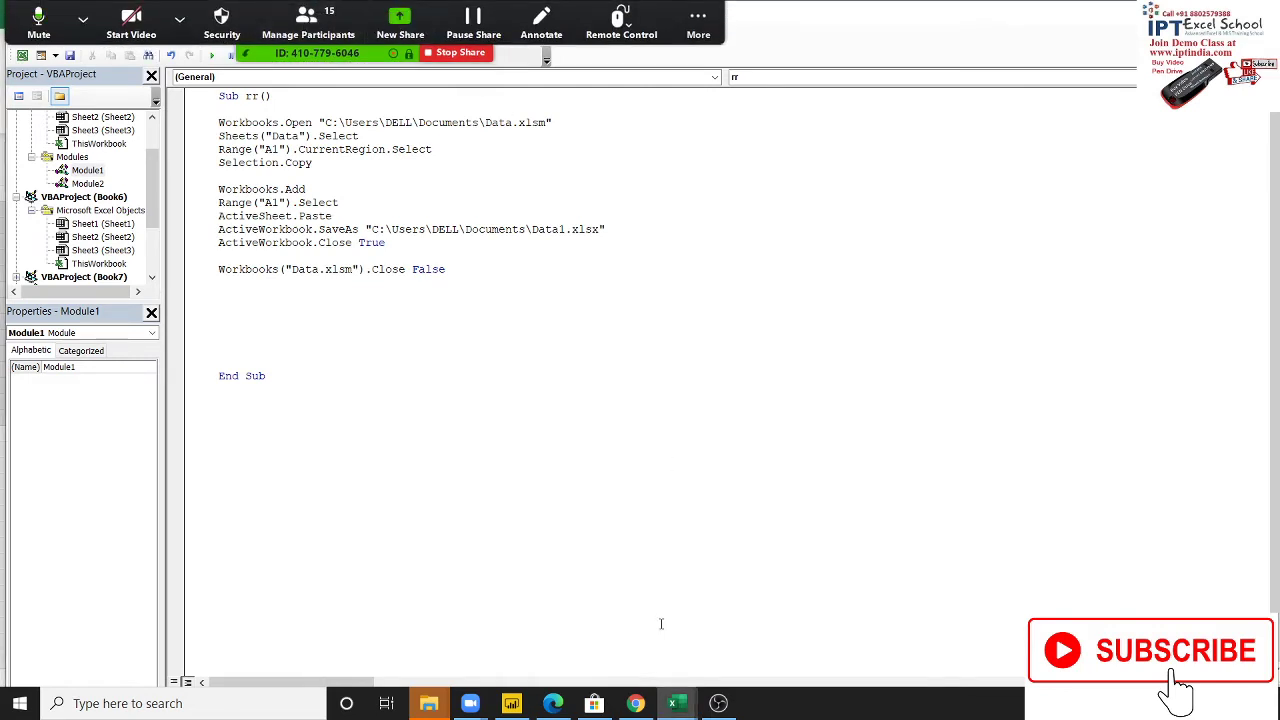
Open the Zoom participant list, scroll it and unmute one attendee's microphone
{"action": "left_click", "coordinate": [308, 20]}
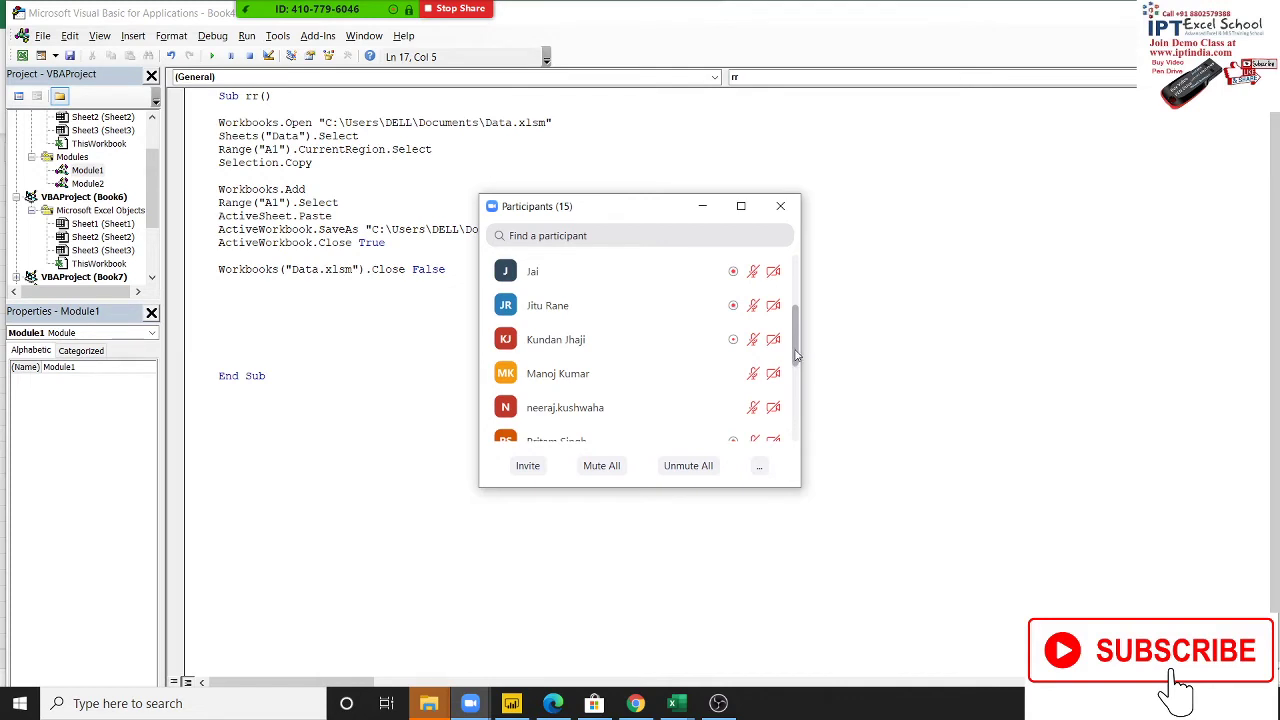
{"action": "left_click_drag", "start_coordinate": [797, 357], "coordinate": [790, 420]}
{"action": "scroll", "coordinate": [790, 420], "scroll_direction": "up", "scroll_amount": 2}
{"action": "scroll", "coordinate": [790, 420], "scroll_direction": "down", "scroll_amount": 1}
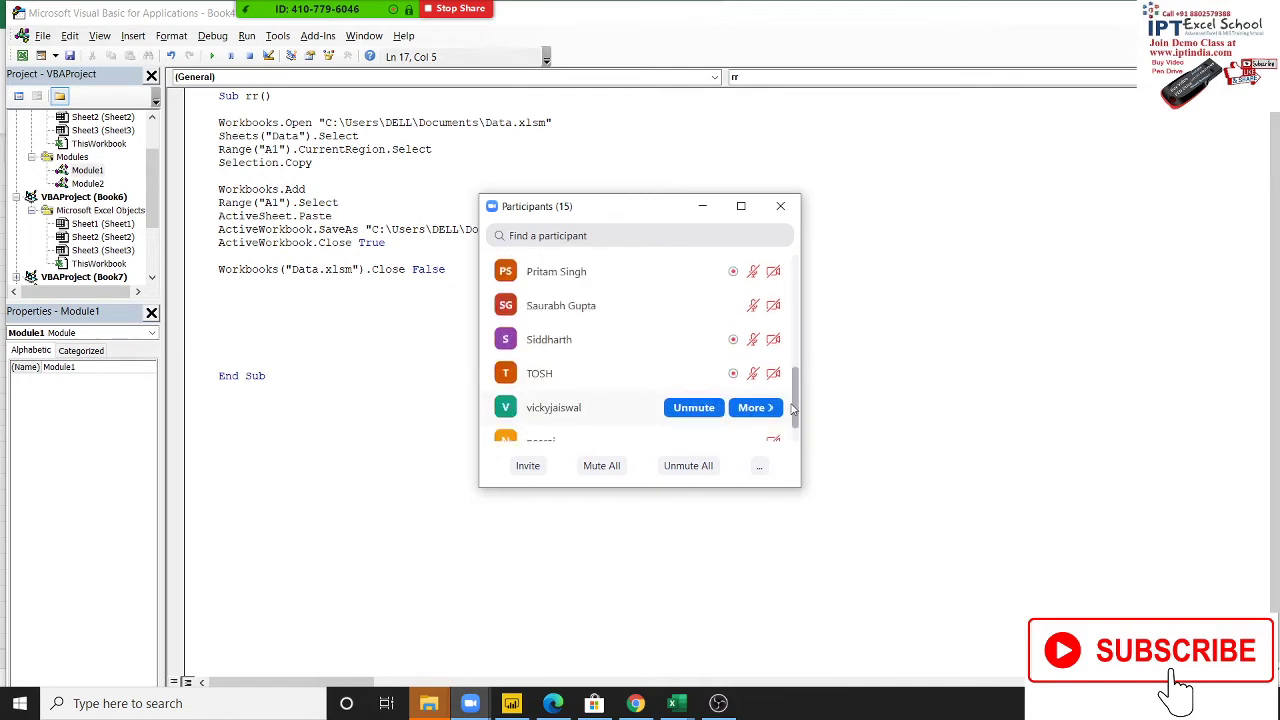
{"action": "scroll", "coordinate": [790, 420], "scroll_direction": "down", "scroll_amount": 1}
{"action": "left_click", "coordinate": [712, 322]}
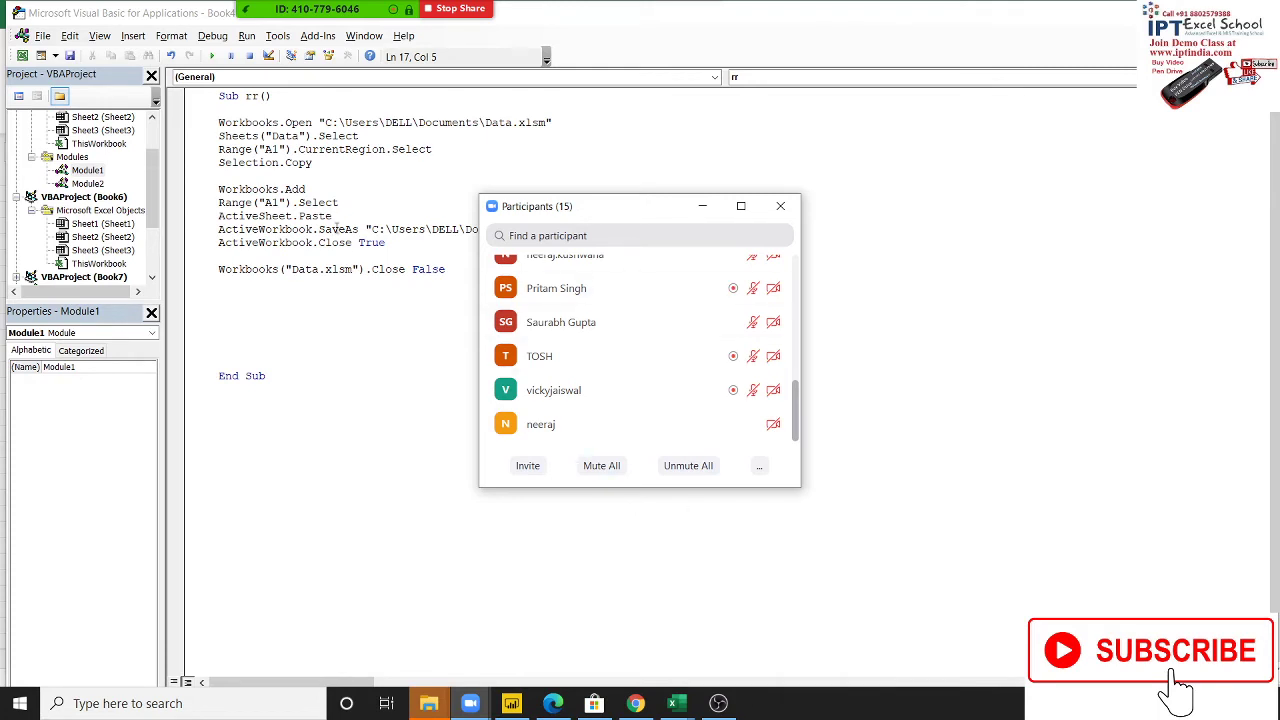
Highlight ActiveWorkbook, Open, Workbooks and the Data.xlsm name in macro rr's code
{"action": "double_click", "coordinate": [286, 242]}
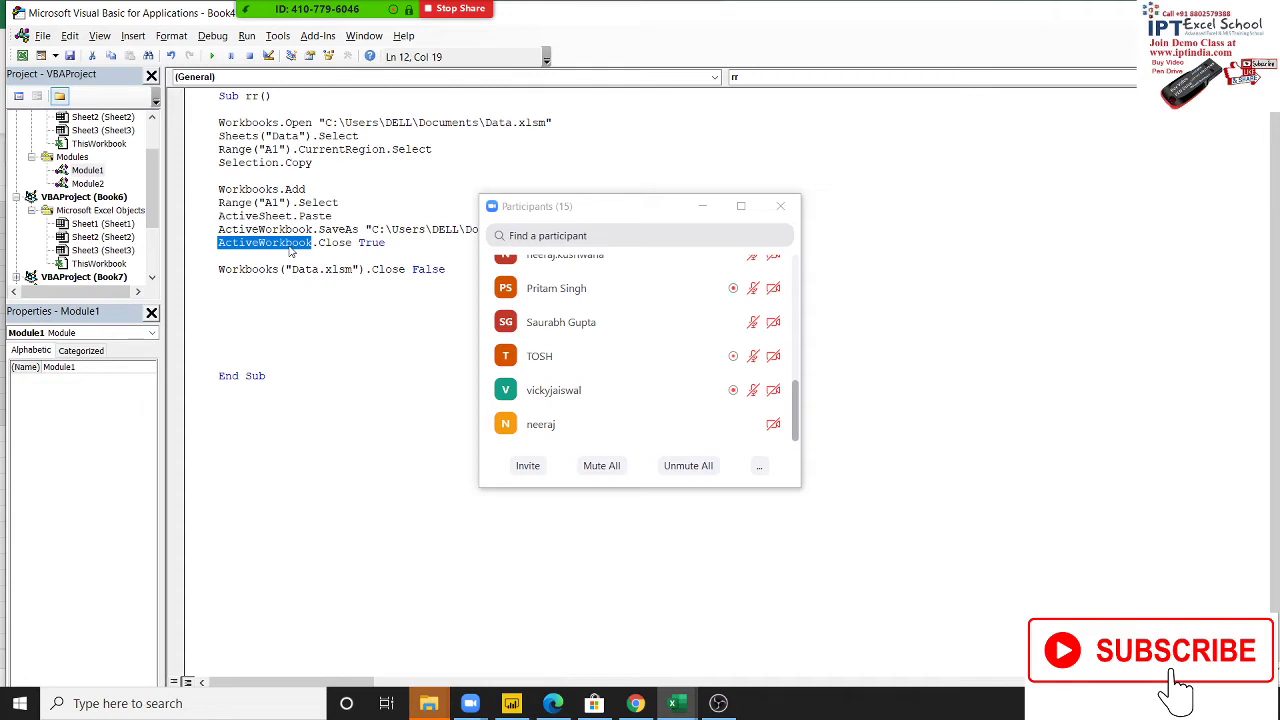
{"action": "left_click", "coordinate": [265, 190]}
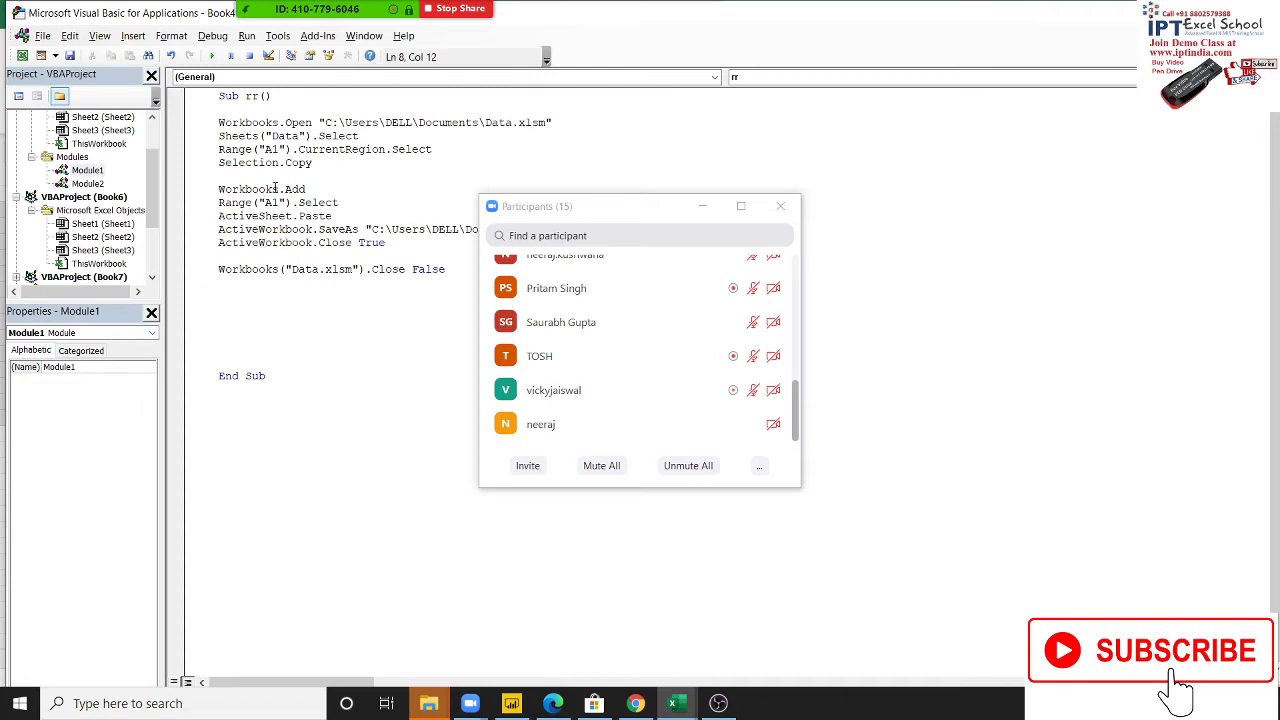
{"action": "key", "text": "Right"}
{"action": "double_click", "coordinate": [293, 122]}
{"action": "double_click", "coordinate": [270, 124]}
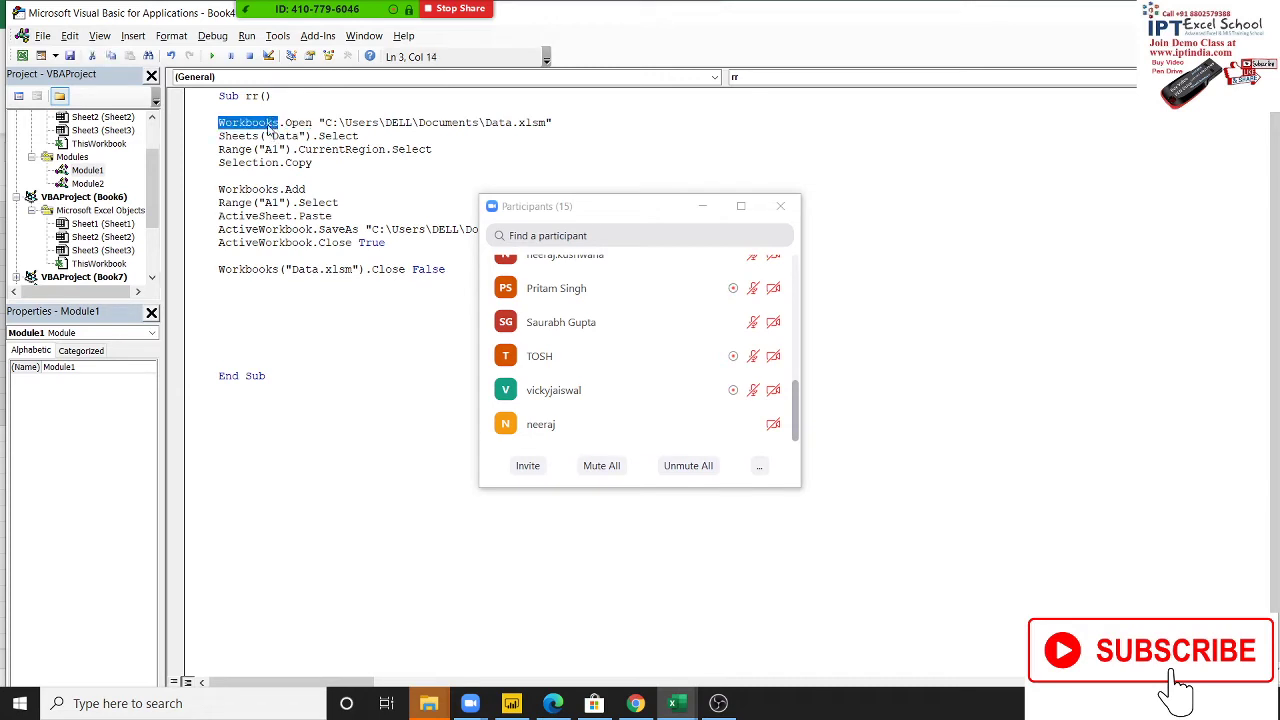
{"action": "left_click", "coordinate": [256, 177]}
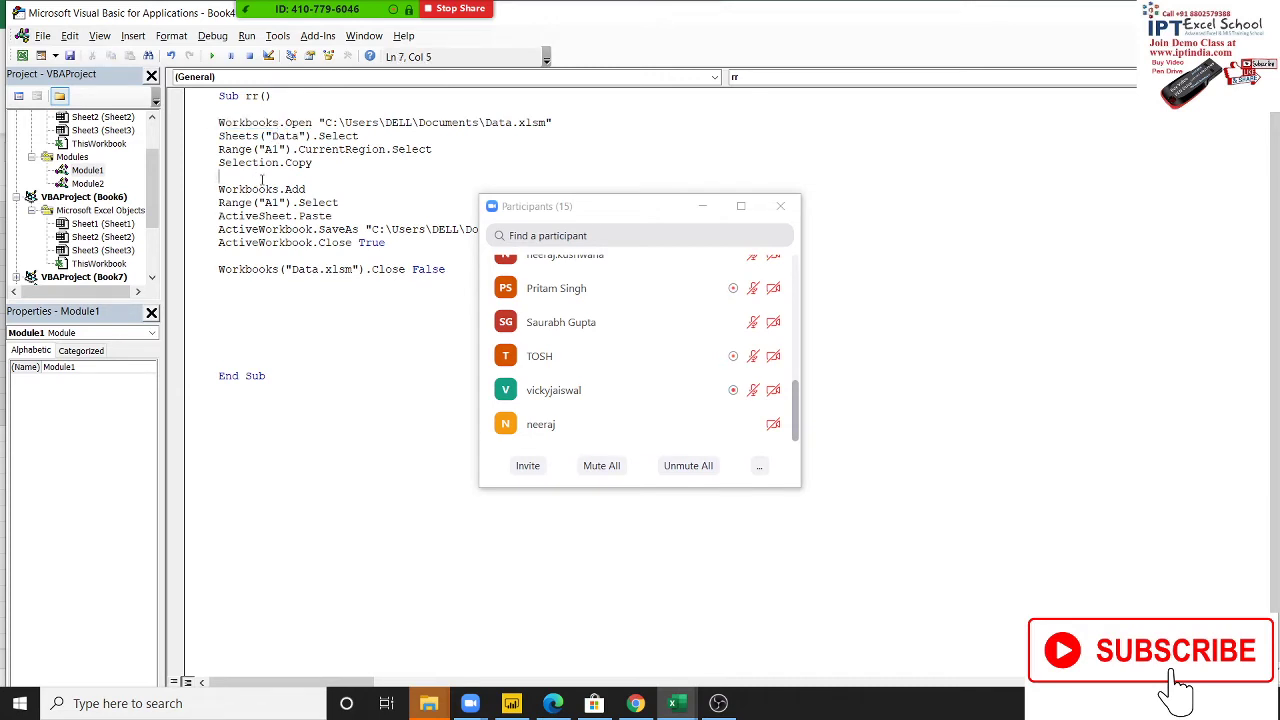
{"action": "double_click", "coordinate": [301, 272]}
{"action": "left_click_drag", "start_coordinate": [285, 270], "coordinate": [360, 272]}
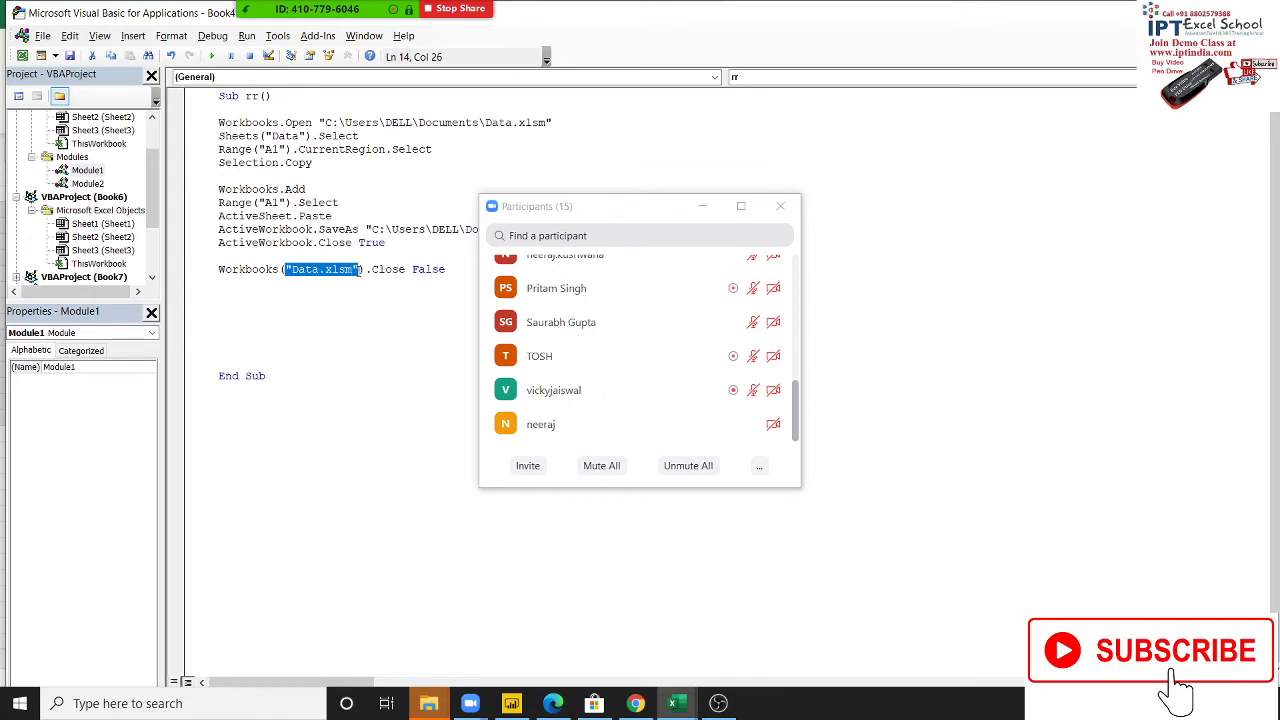
{"action": "double_click", "coordinate": [240, 122]}
{"action": "mouse_move", "coordinate": [622, 288]}
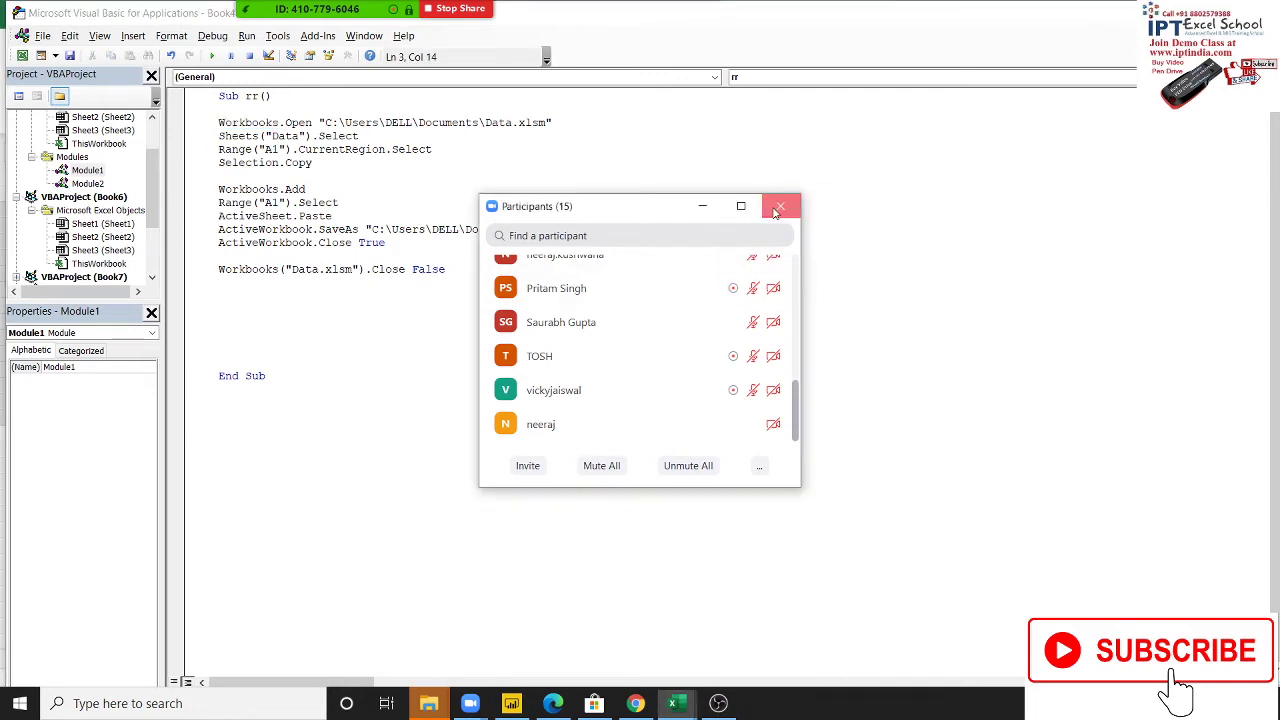
Close the Zoom participant list and highlight Workbooks in Workbooks.Add
{"action": "left_click", "coordinate": [779, 207]}
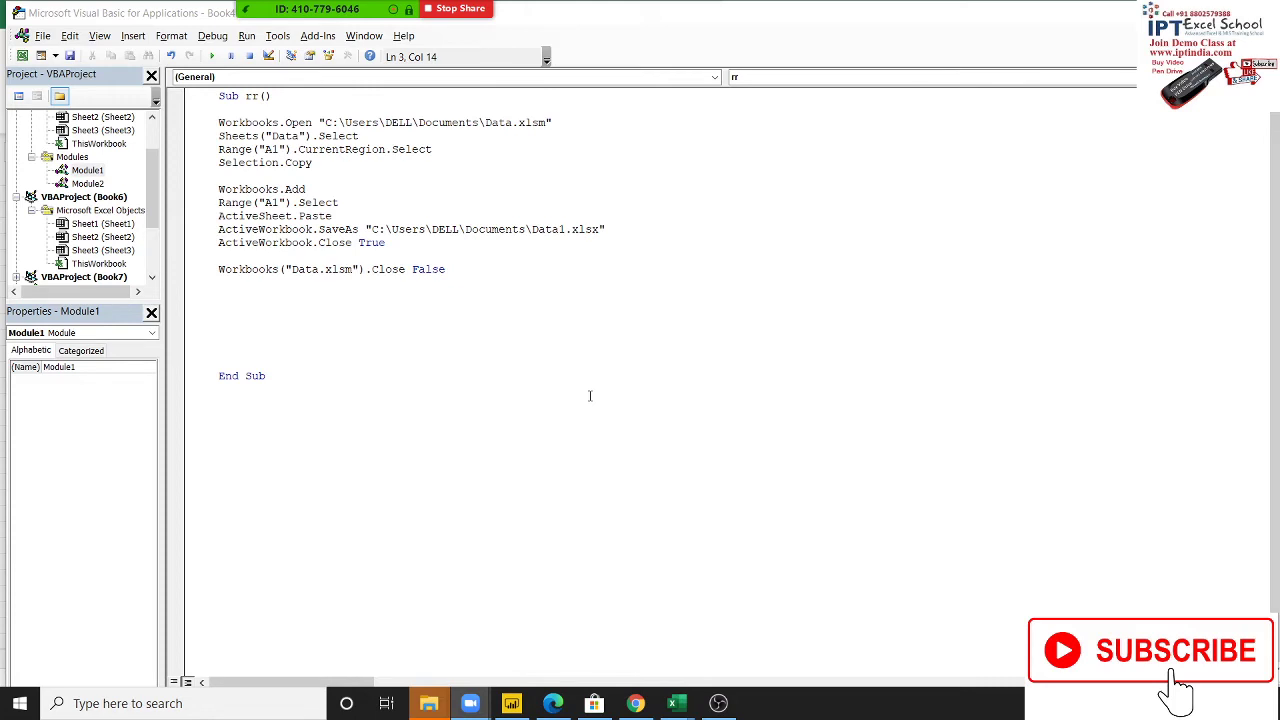
{"action": "double_click", "coordinate": [235, 188]}
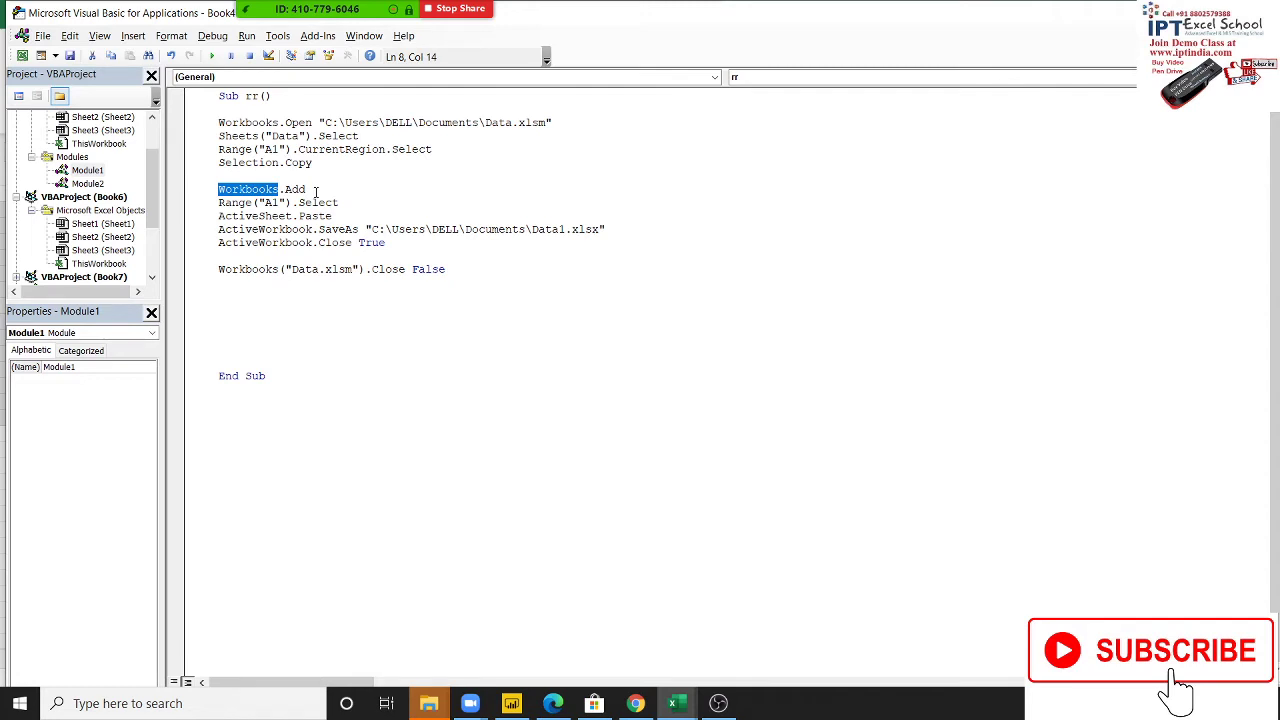
{"action": "left_click", "coordinate": [407, 269]}
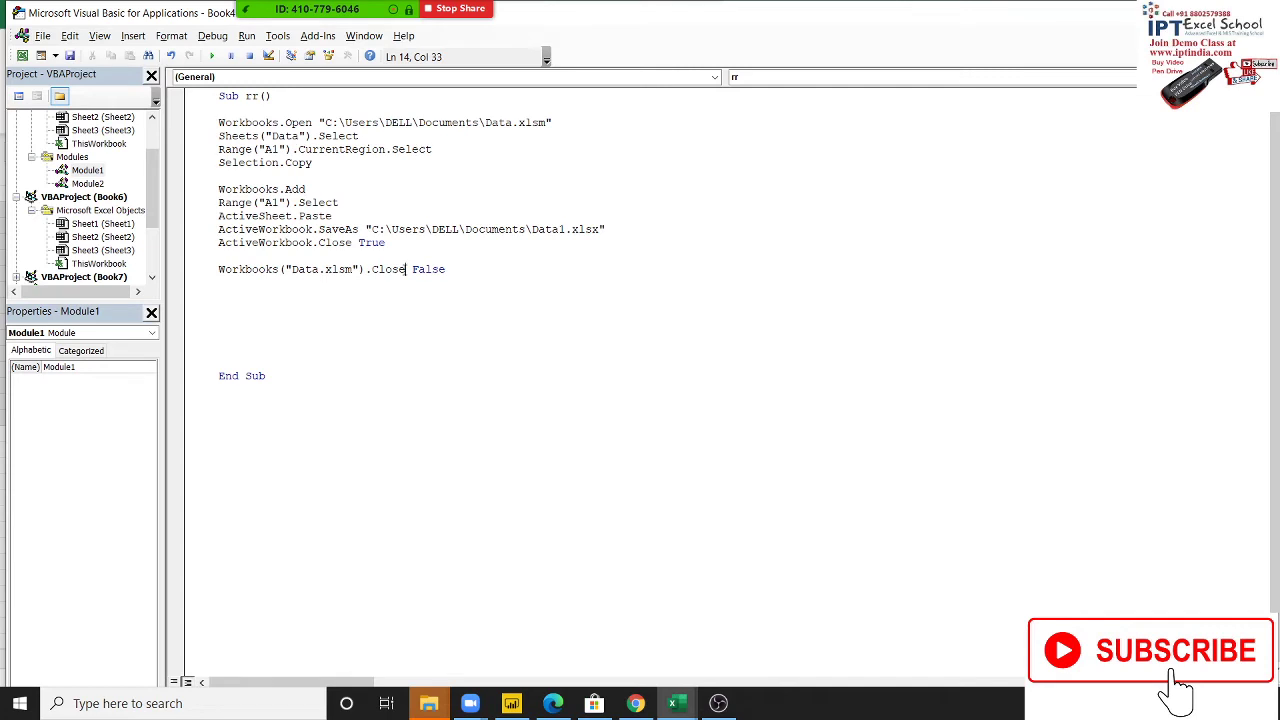
Highlight the Workbooks("Data.xlsm") reference and the ActiveWorkbook.Close line in rr
{"action": "left_click_drag", "start_coordinate": [218, 269], "coordinate": [365, 269]}
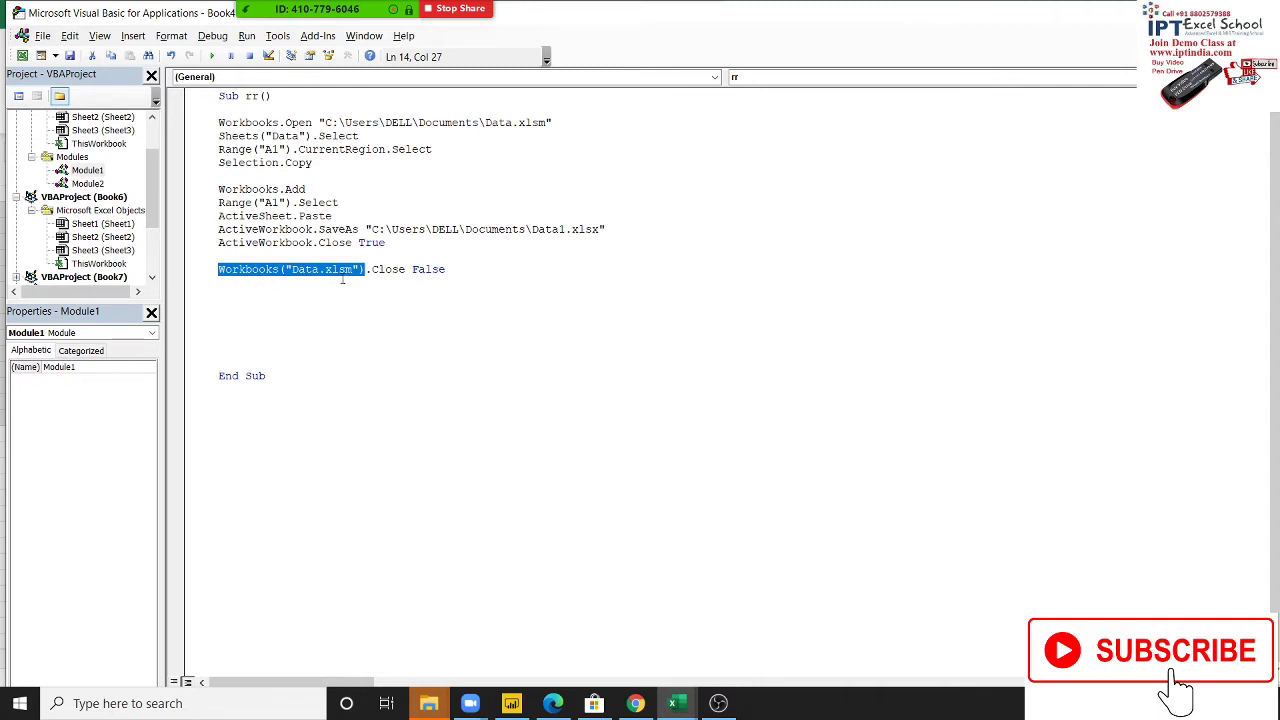
{"action": "left_click_drag", "start_coordinate": [231, 242], "coordinate": [279, 253]}
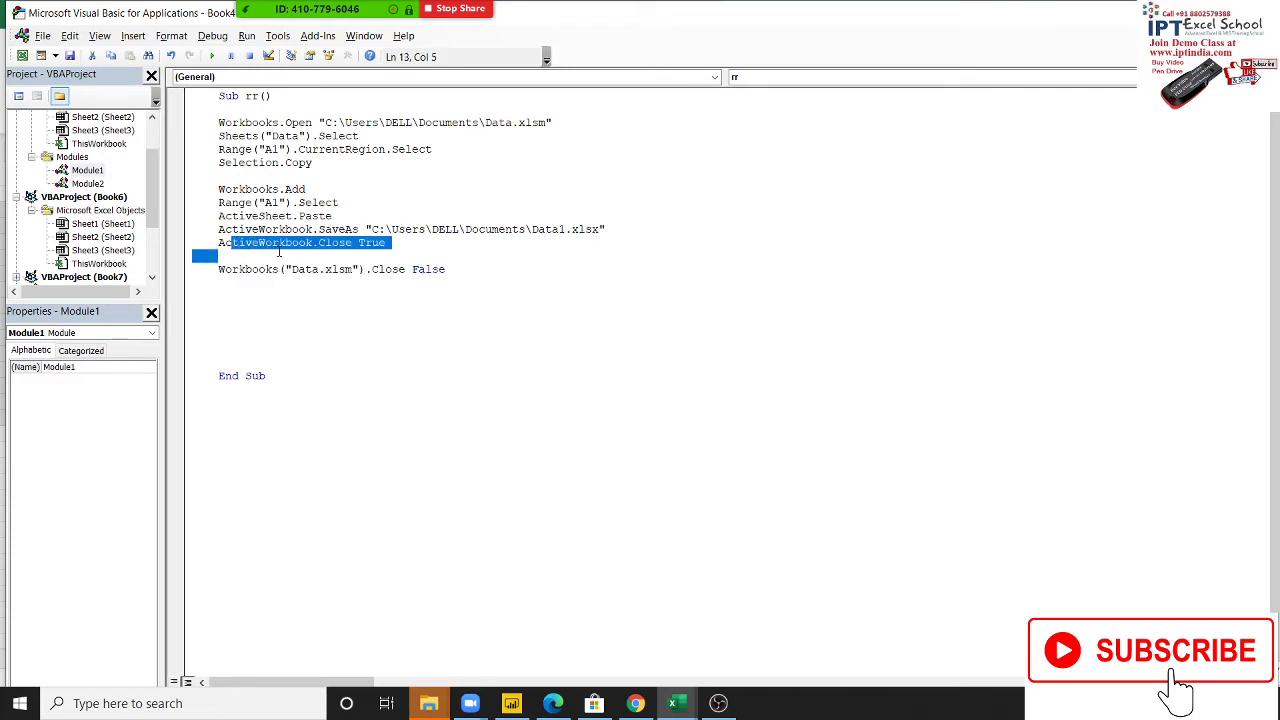
{"action": "double_click", "coordinate": [279, 247]}
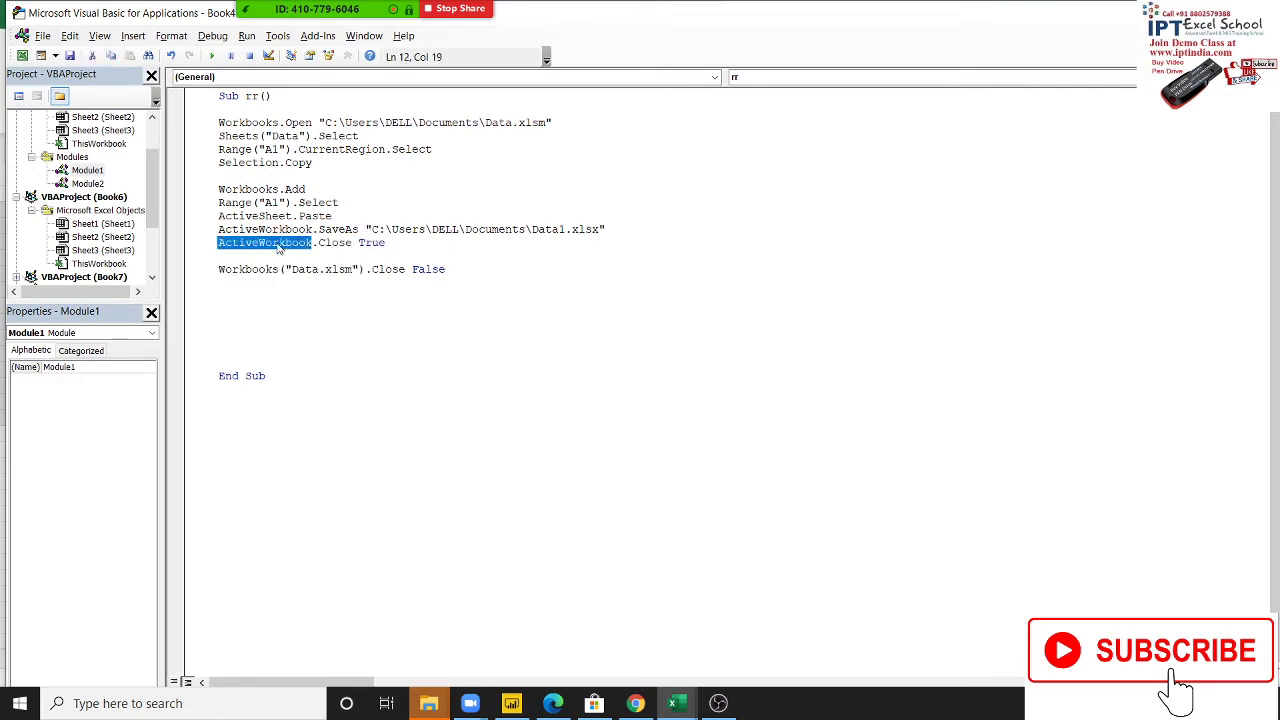
{"action": "left_click", "coordinate": [676, 703]}
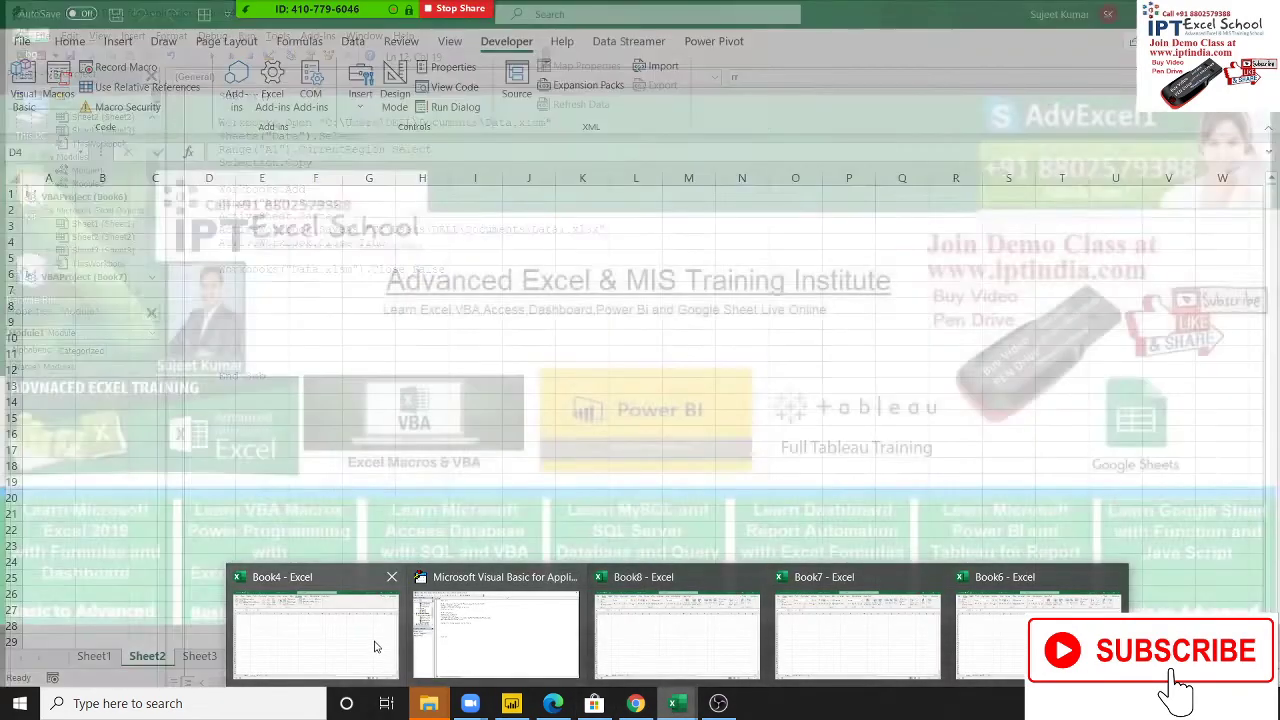
{"action": "left_click", "coordinate": [372, 642]}
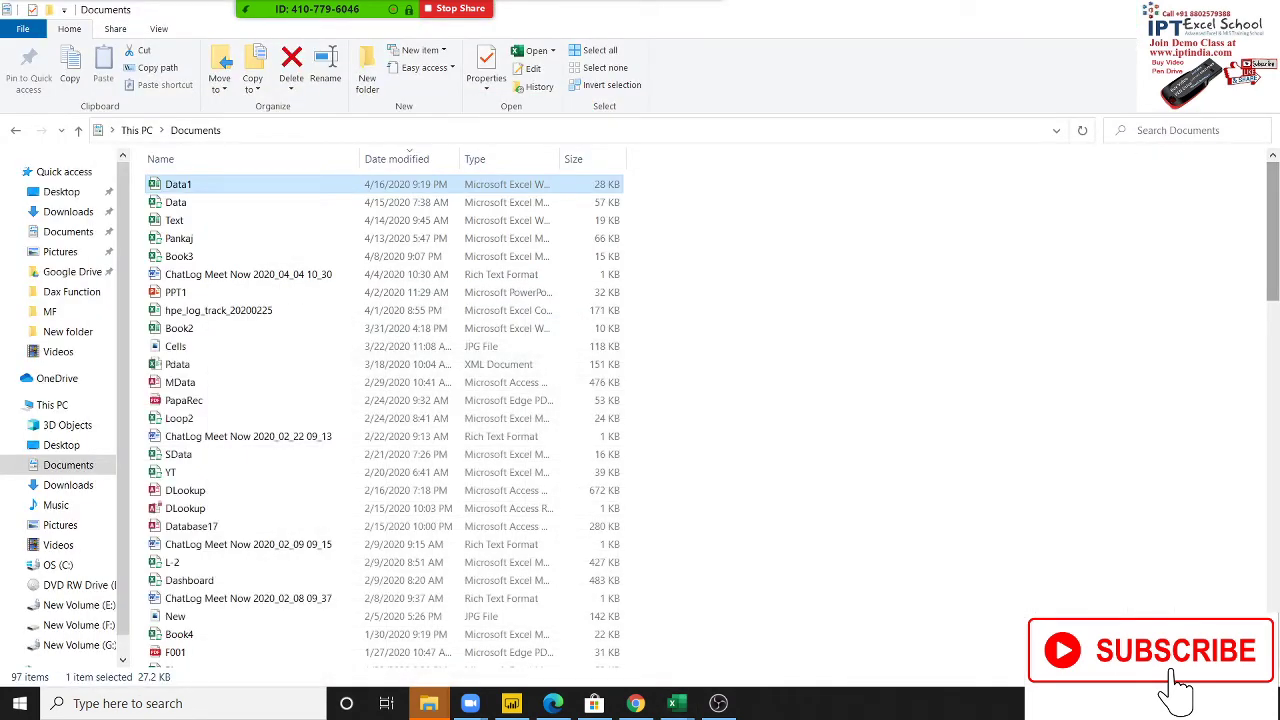
{"action": "left_click", "coordinate": [676, 703]}
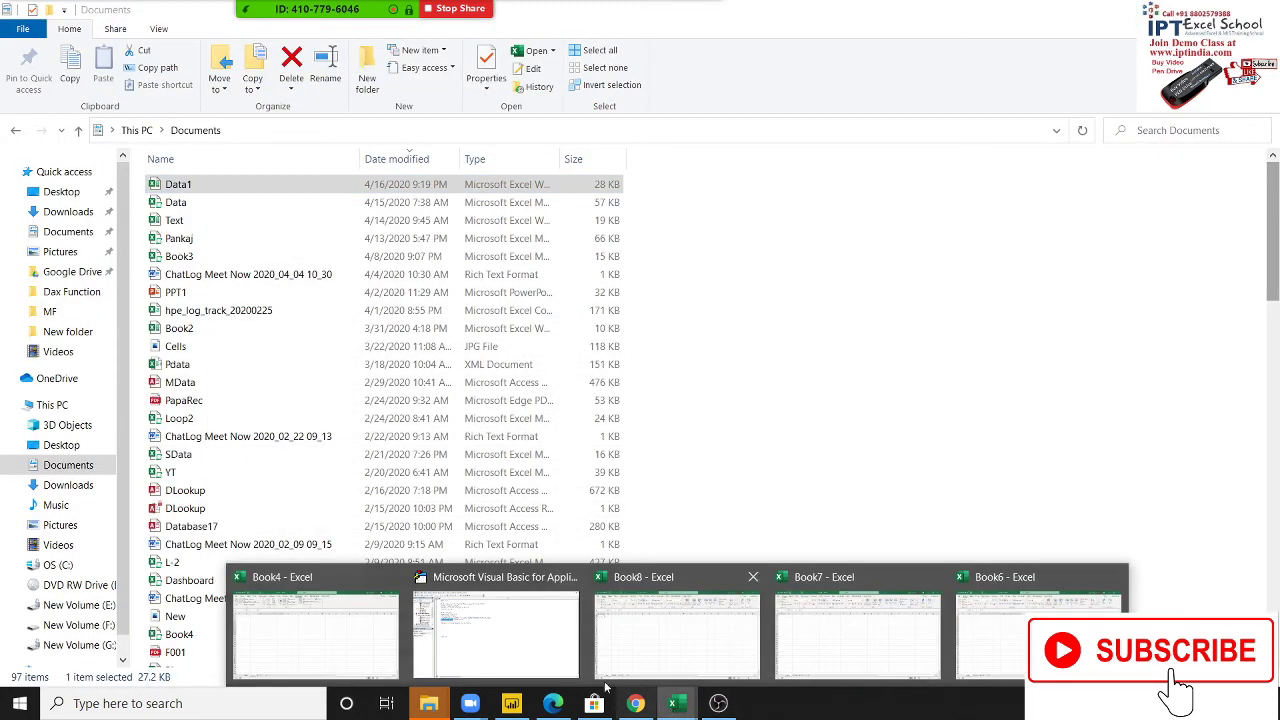
{"action": "left_click", "coordinate": [361, 651]}
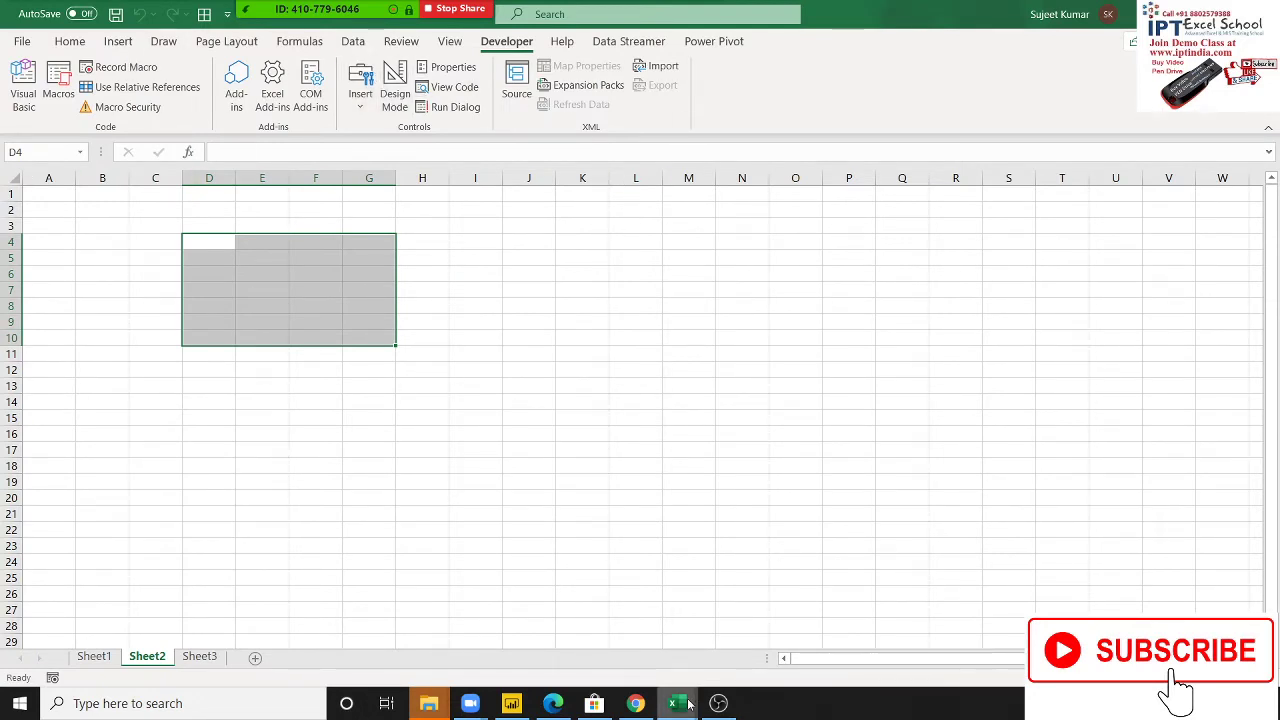
{"action": "mouse_move", "coordinate": [675, 704]}
{"action": "left_click", "coordinate": [560, 654]}
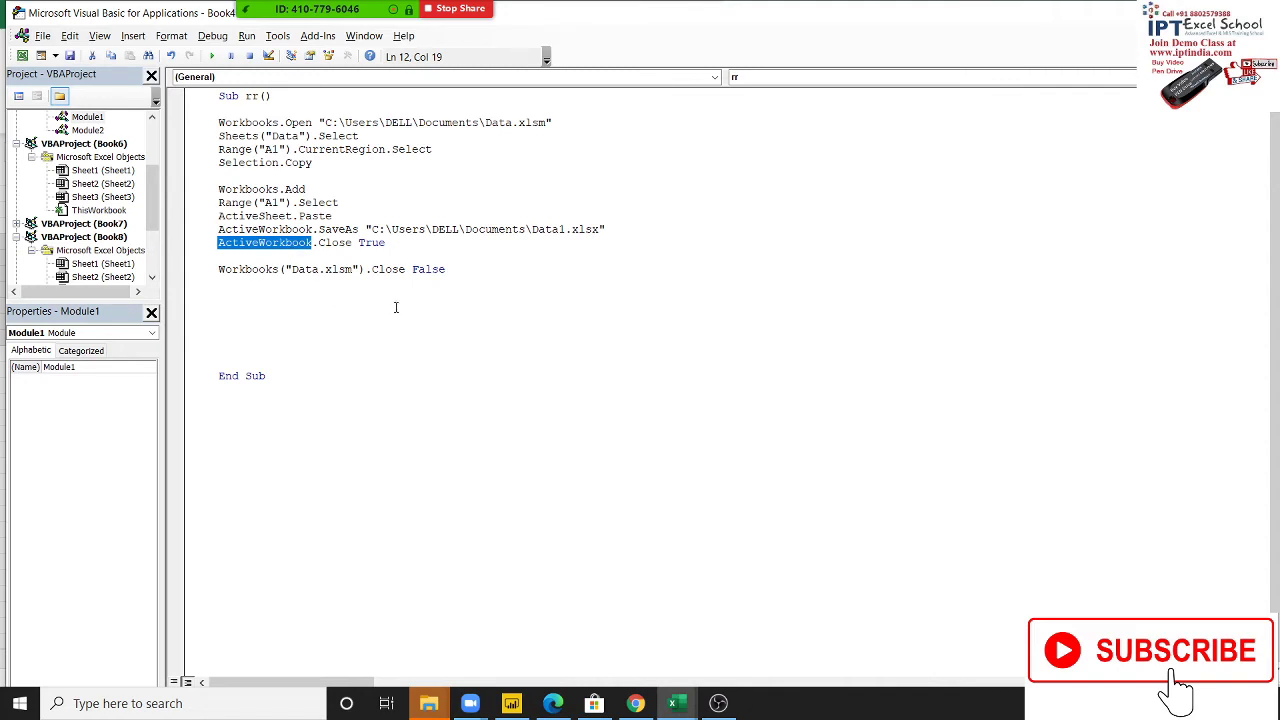
Return to the VBA editor and highlight Workbooks("Data.xlsm"), Workbooks and Open in rr
{"action": "left_click", "coordinate": [673, 703]}
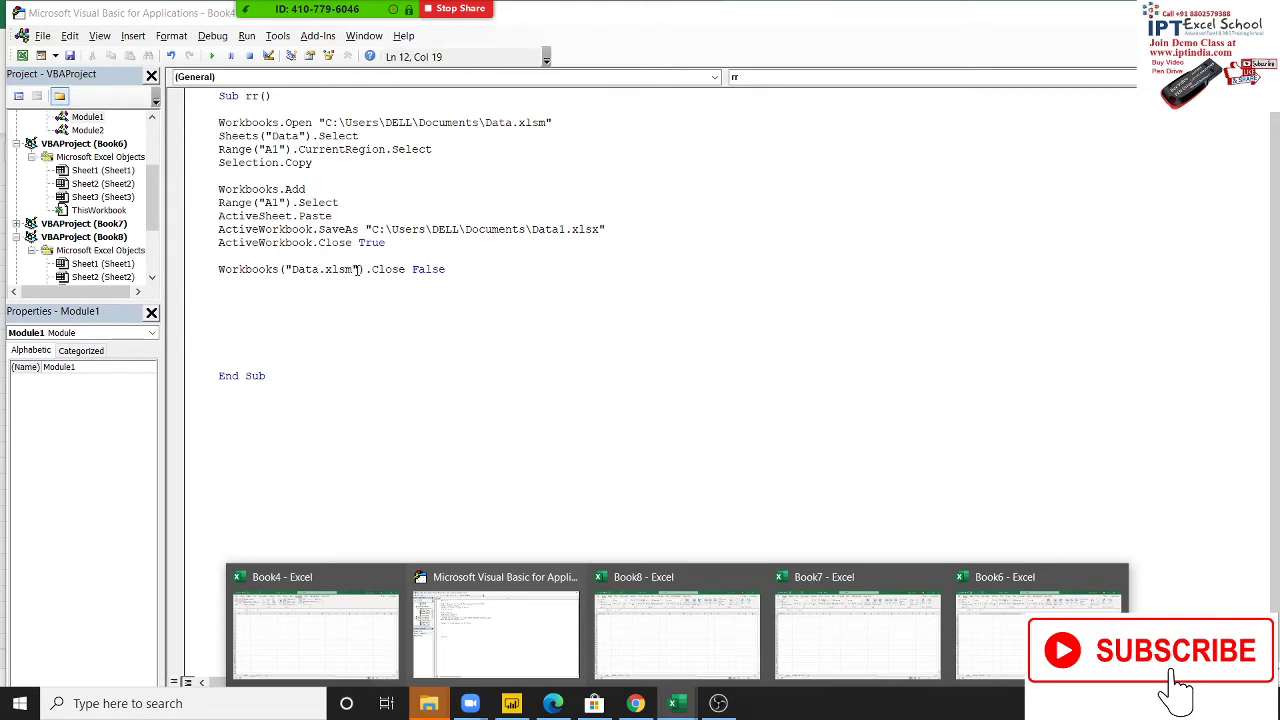
{"action": "left_click_drag", "start_coordinate": [365, 269], "coordinate": [219, 272]}
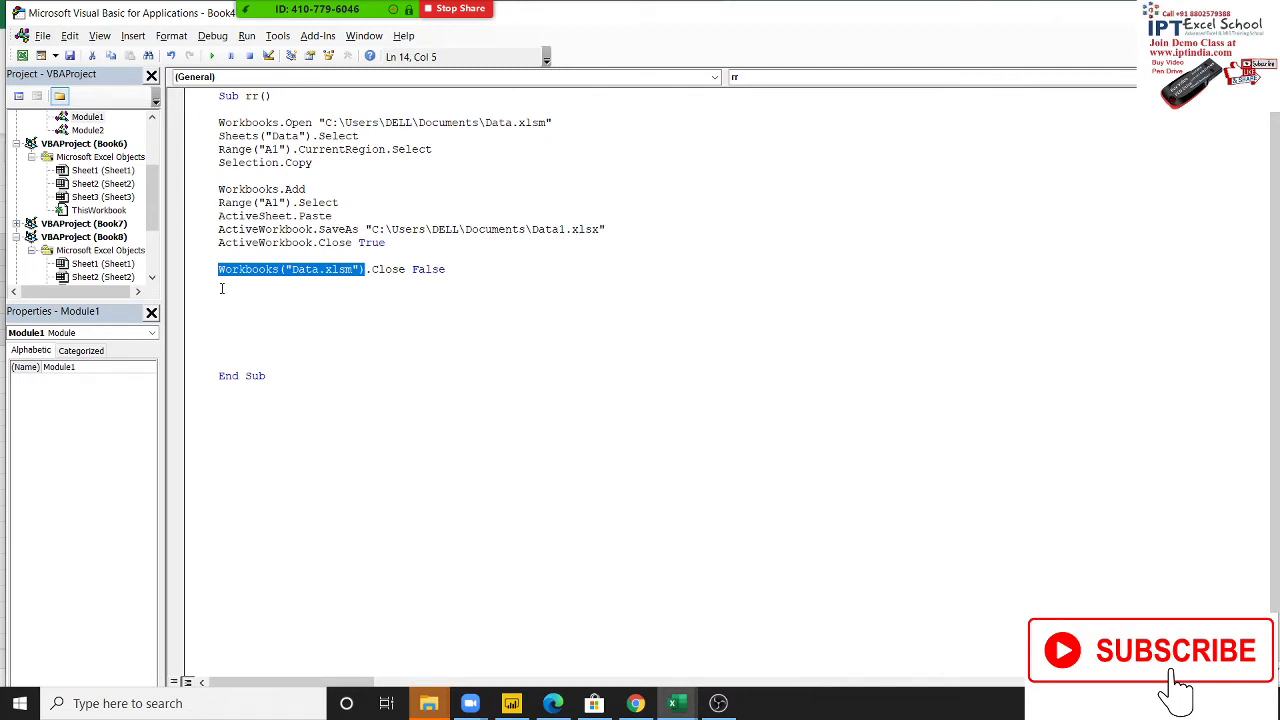
{"action": "double_click", "coordinate": [247, 124]}
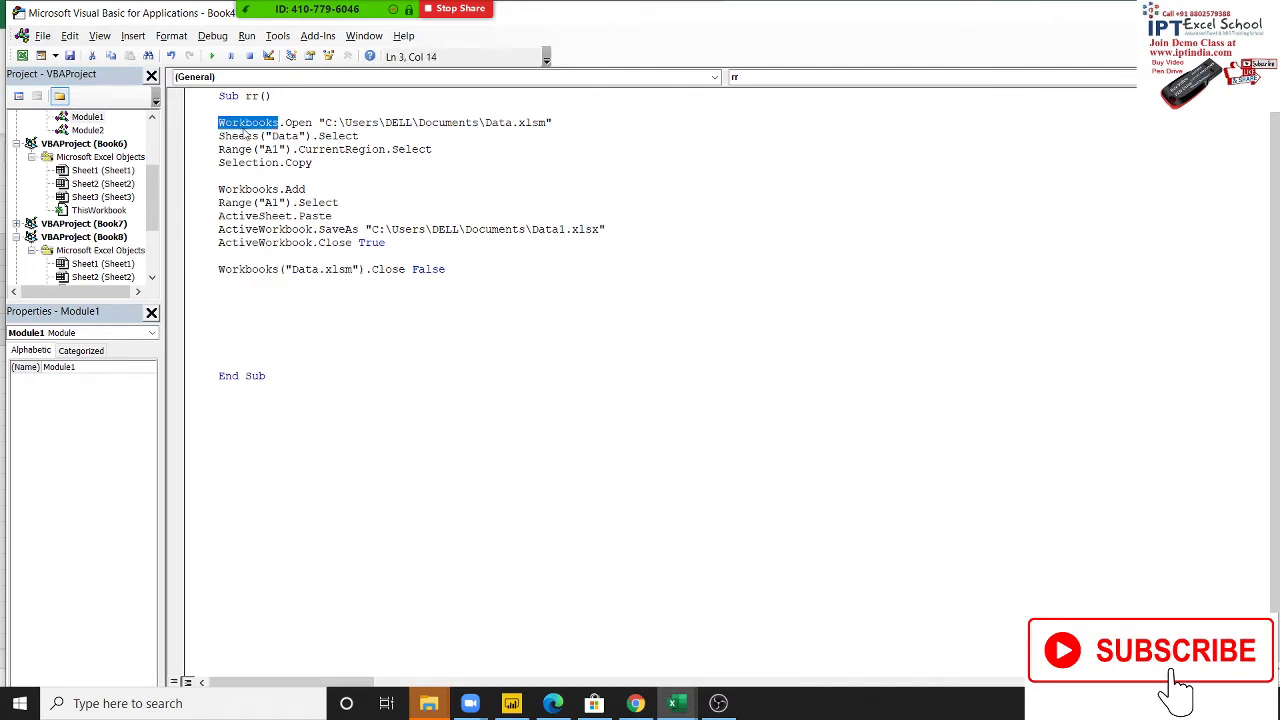
{"action": "double_click", "coordinate": [290, 124]}
Highlight the Data.xlsm open path, ActiveWorkbook and the Data1.xlsx save path
{"action": "left_click_drag", "start_coordinate": [318, 122], "coordinate": [620, 123]}
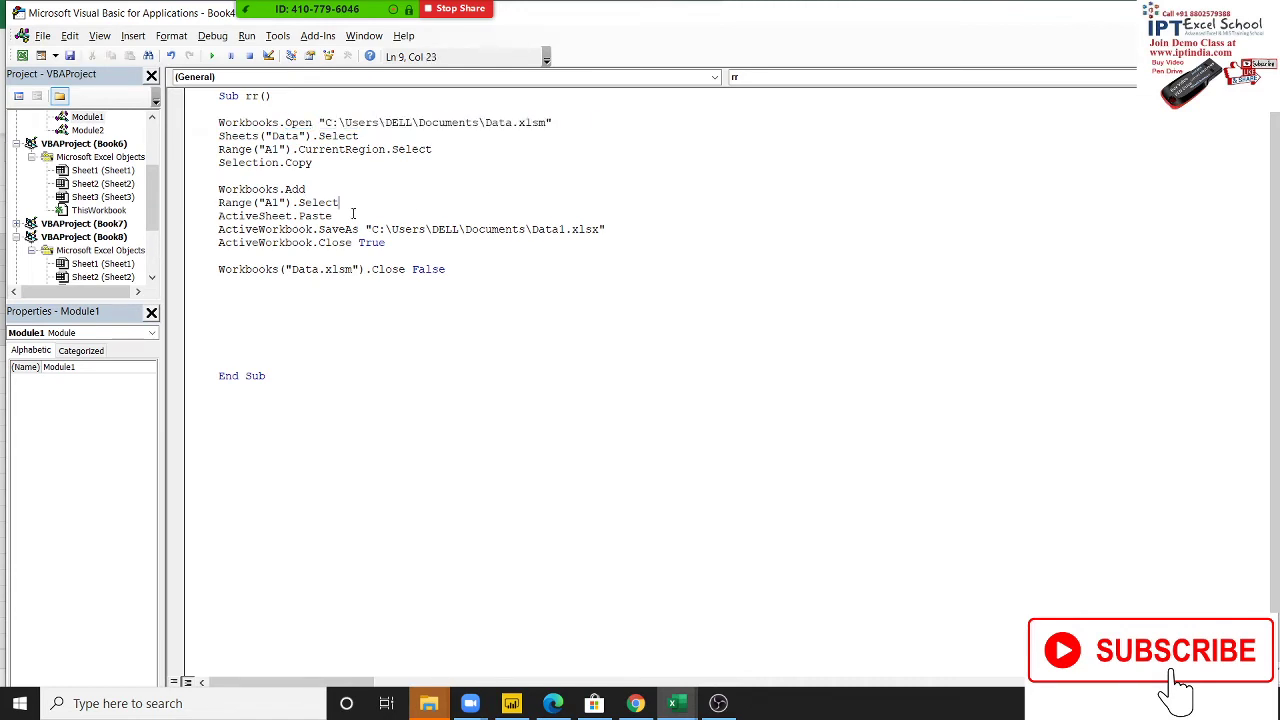
{"action": "double_click", "coordinate": [222, 230]}
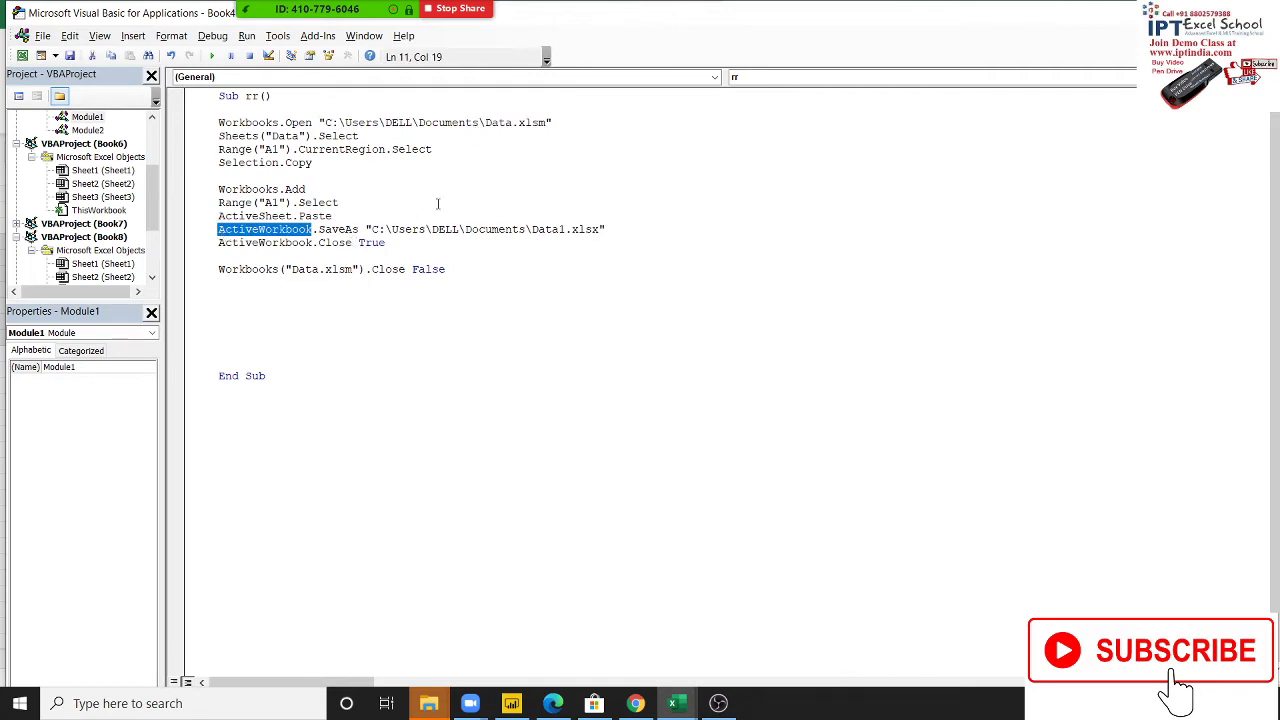
{"action": "left_click_drag", "start_coordinate": [556, 123], "coordinate": [324, 126]}
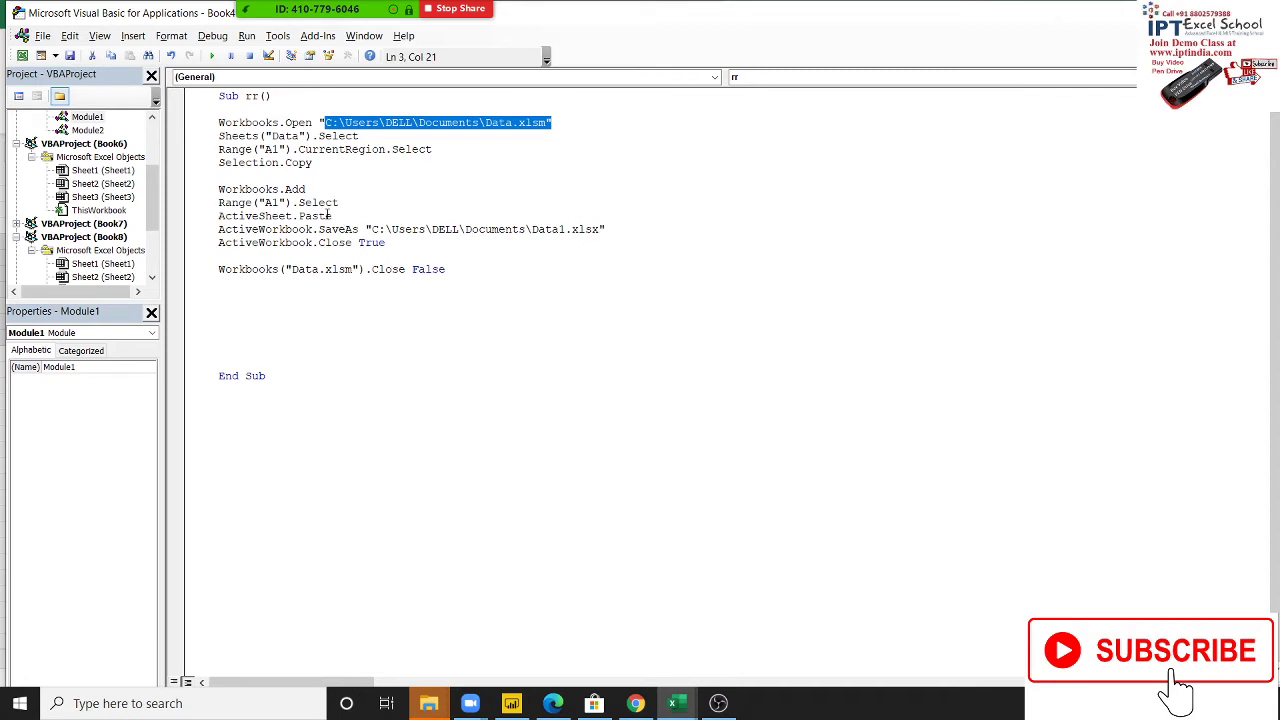
{"action": "left_click_drag", "start_coordinate": [372, 229], "coordinate": [678, 232]}
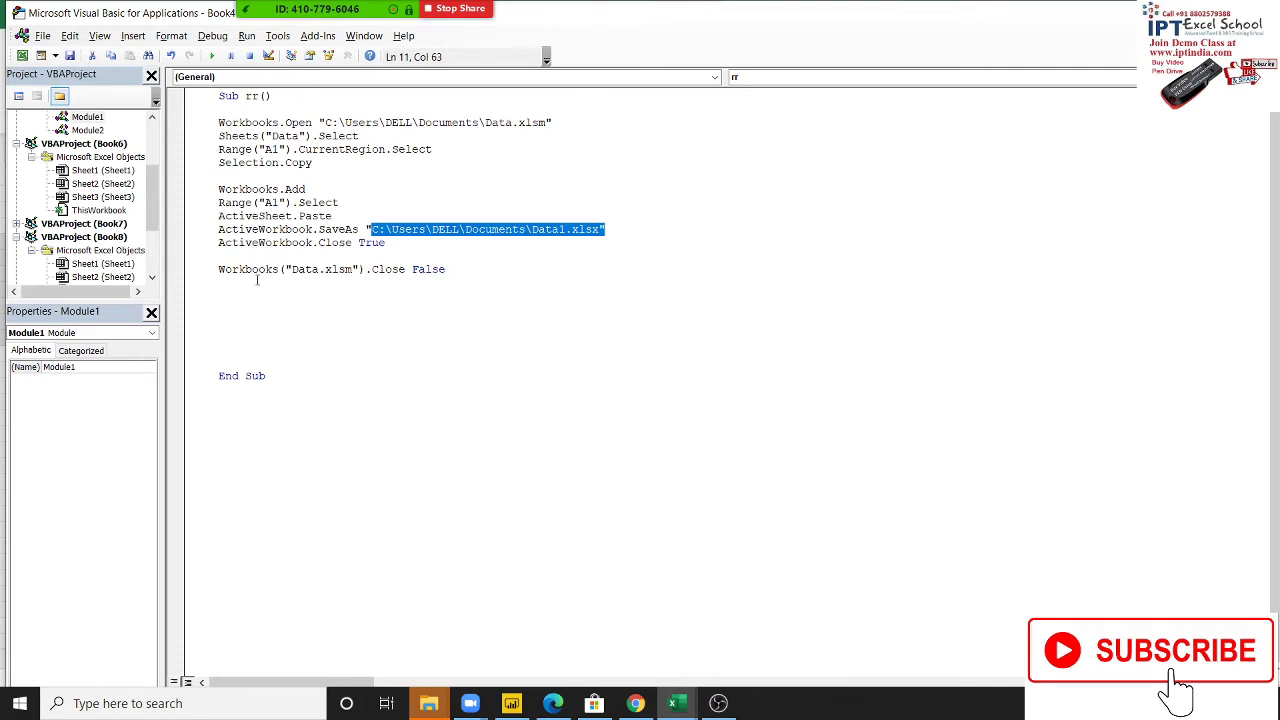
Highlight Workbooks("Data.xlsm") and ActiveWorkbook on rr's close lines, then switch to Excel
{"action": "left_click_drag", "start_coordinate": [218, 269], "coordinate": [366, 269]}
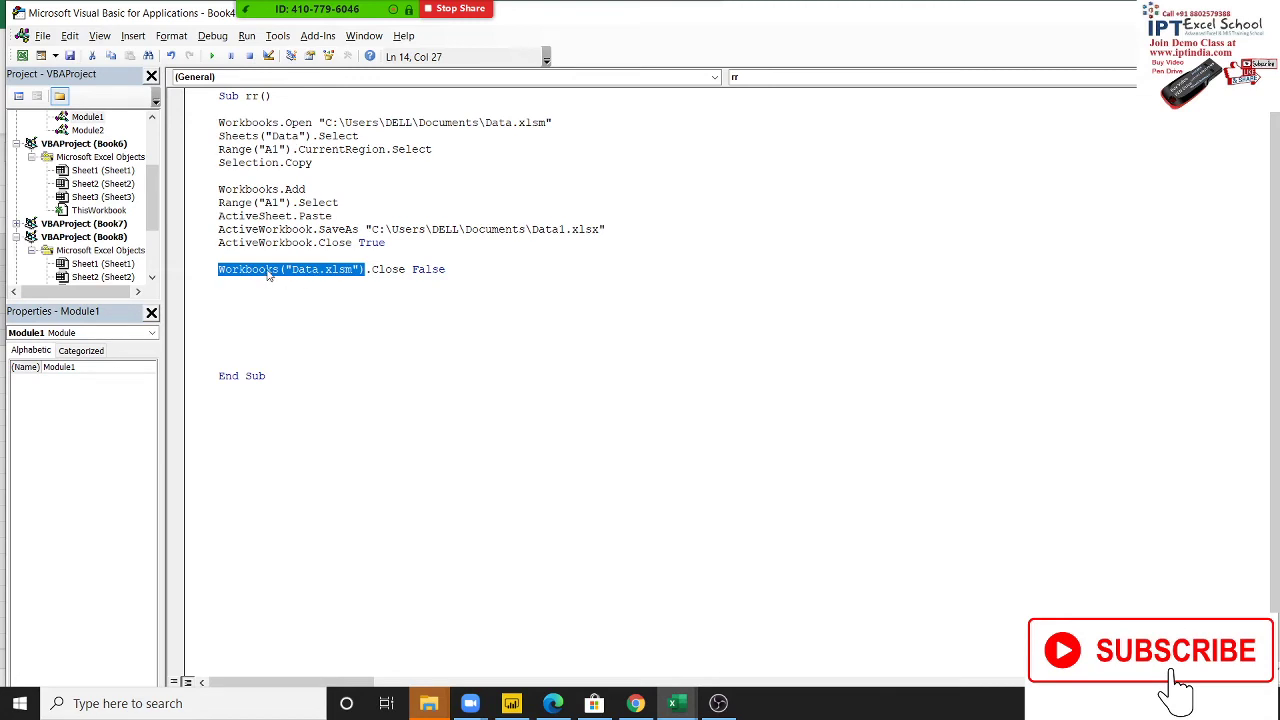
{"action": "double_click", "coordinate": [268, 272]}
{"action": "key", "text": "Down"}
{"action": "key", "text": "Down"}
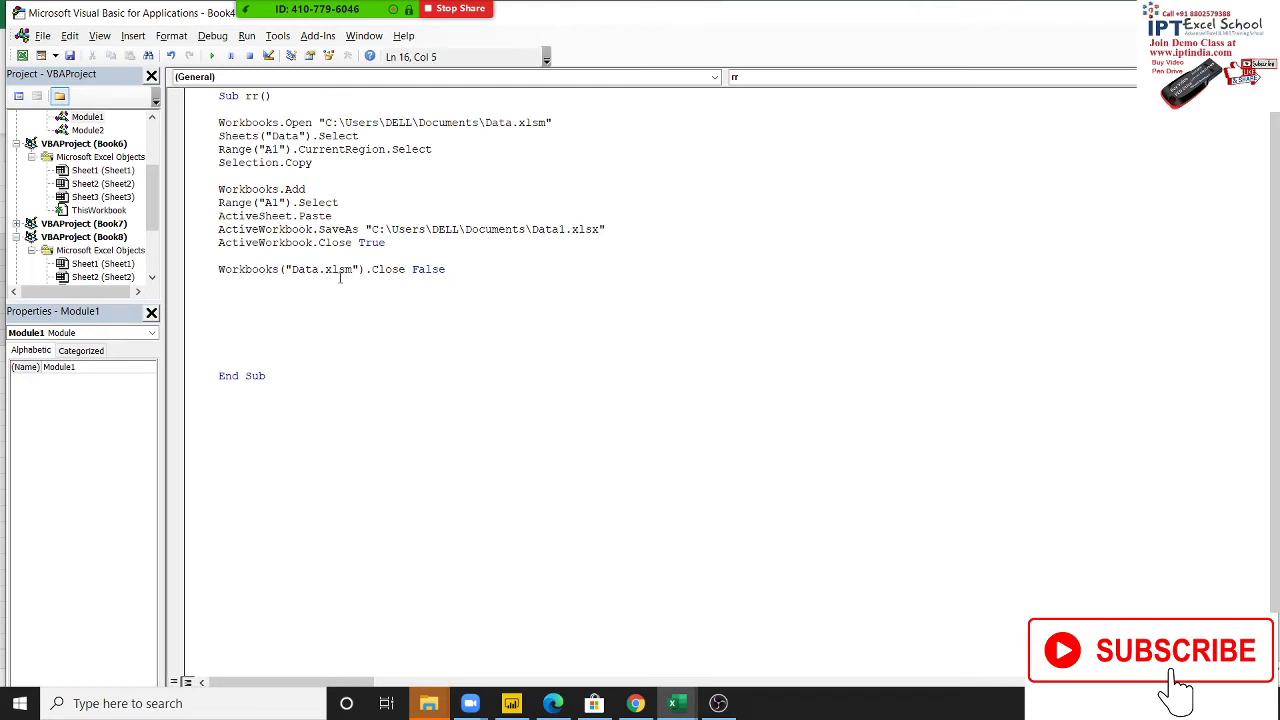
{"action": "double_click", "coordinate": [270, 244]}
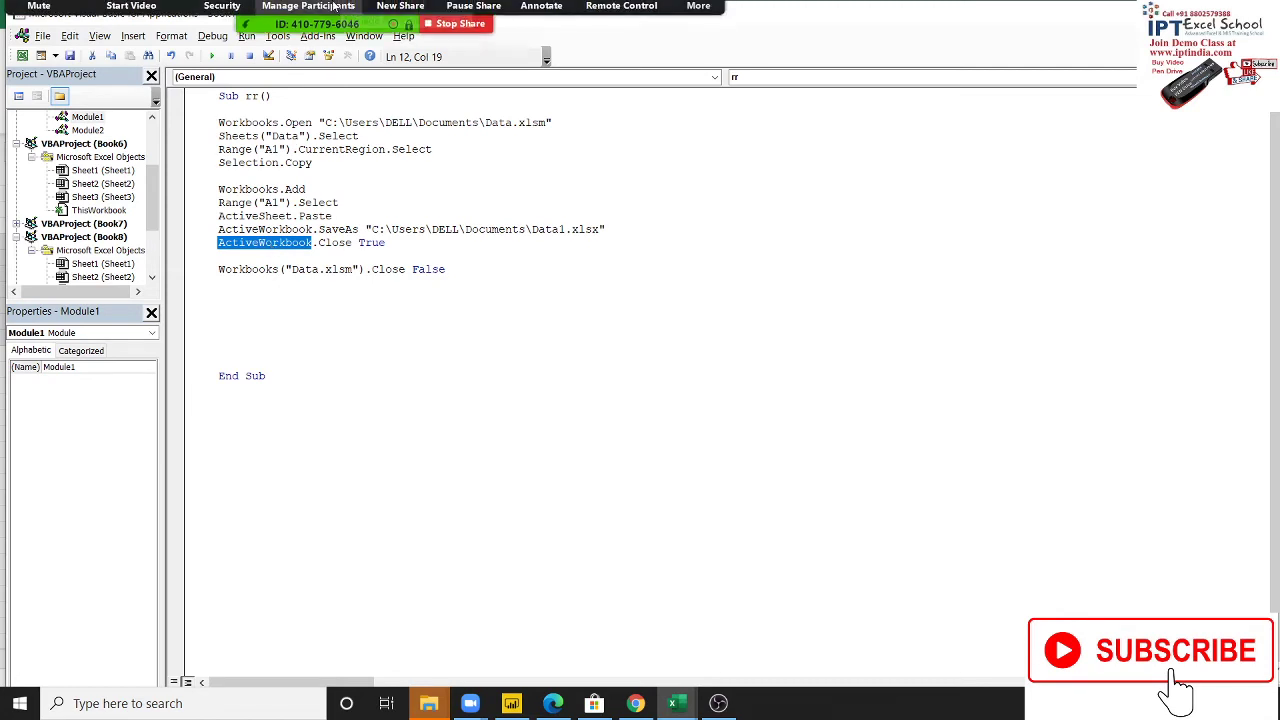
{"action": "mouse_move", "coordinate": [300, 30]}
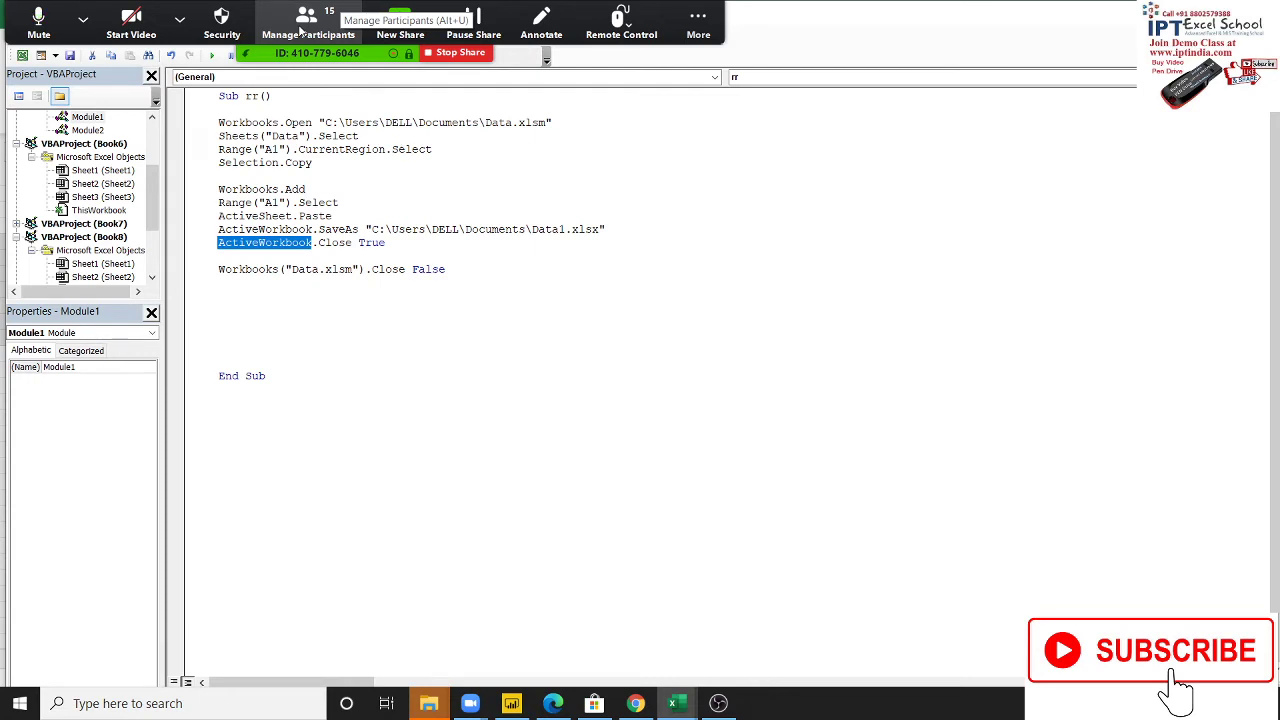
{"action": "key", "text": "alt+F11"}
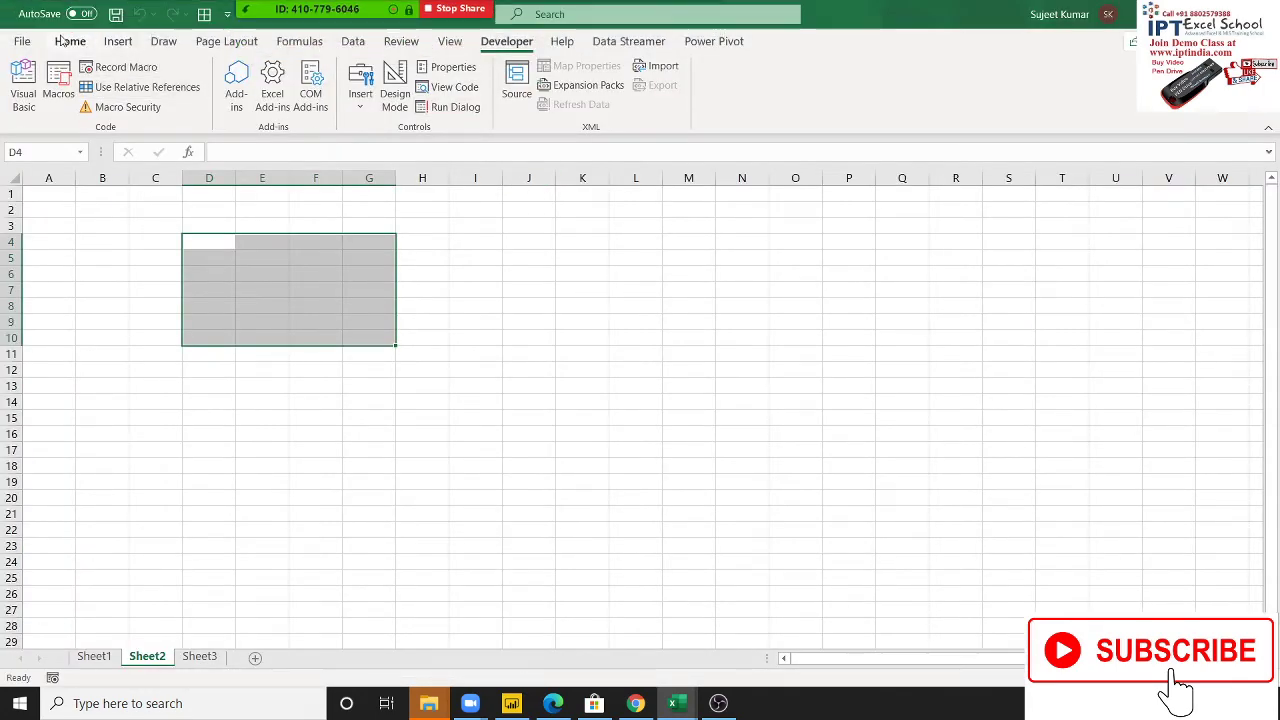
On Sheet1, select the current region around cell B2 using Go To Special
{"action": "left_click", "coordinate": [69, 41]}
{"action": "left_click", "coordinate": [88, 658]}
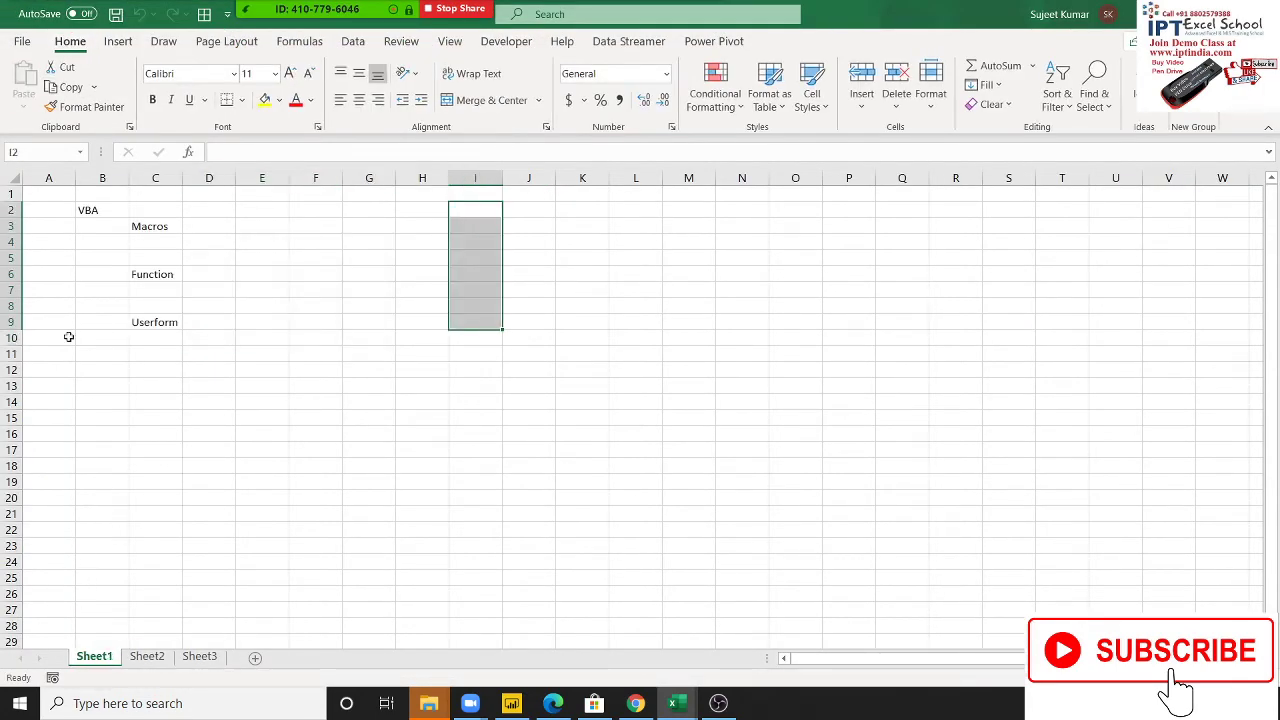
{"action": "left_click", "coordinate": [100, 215]}
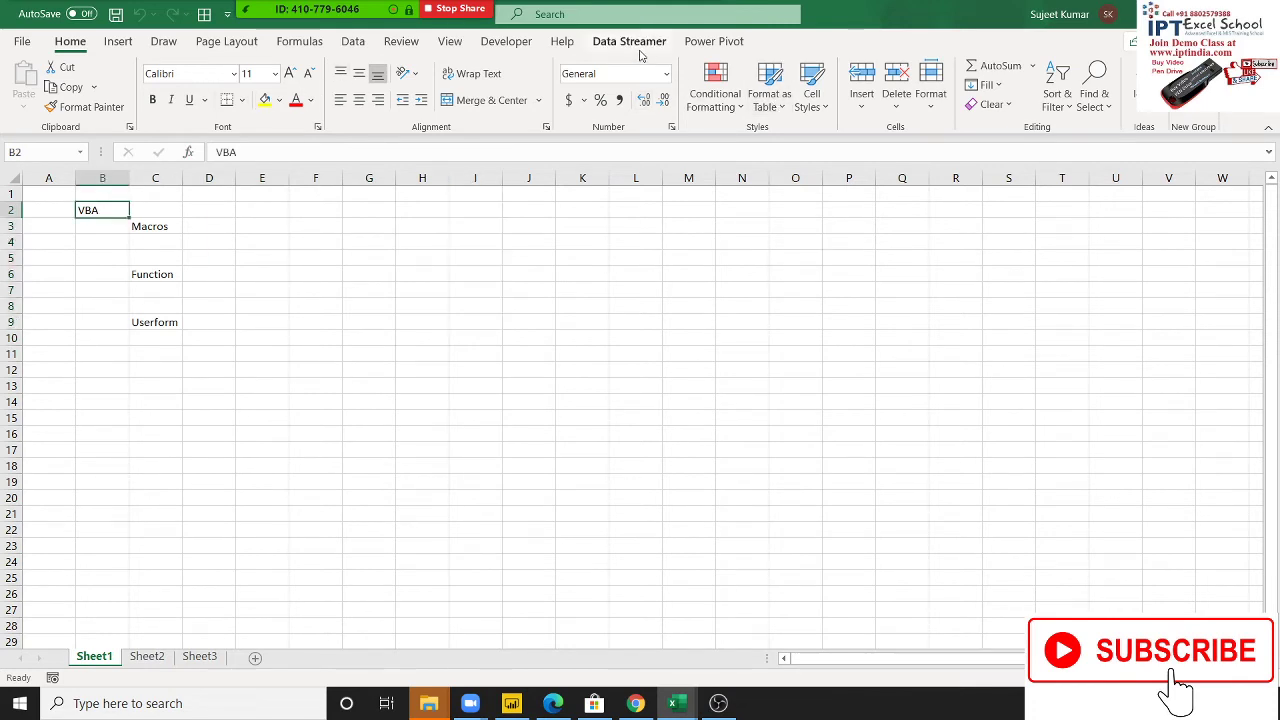
{"action": "left_click", "coordinate": [1092, 100]}
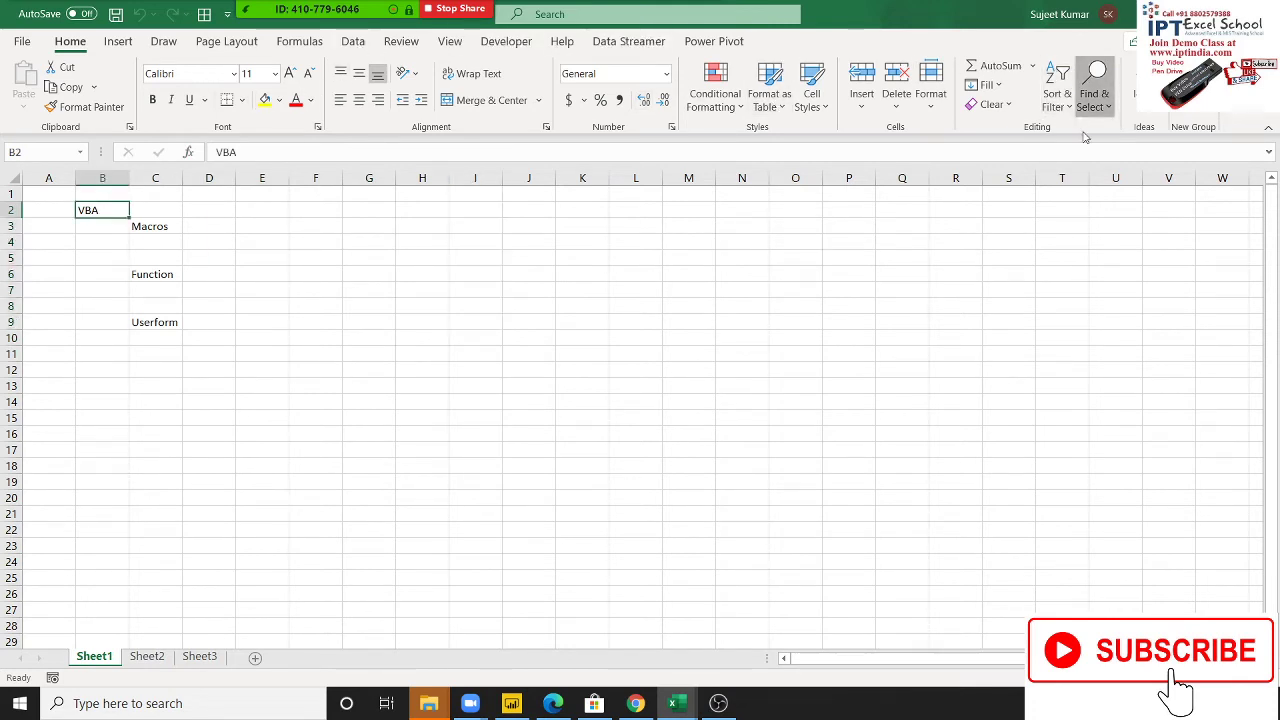
{"action": "left_click", "coordinate": [1130, 203]}
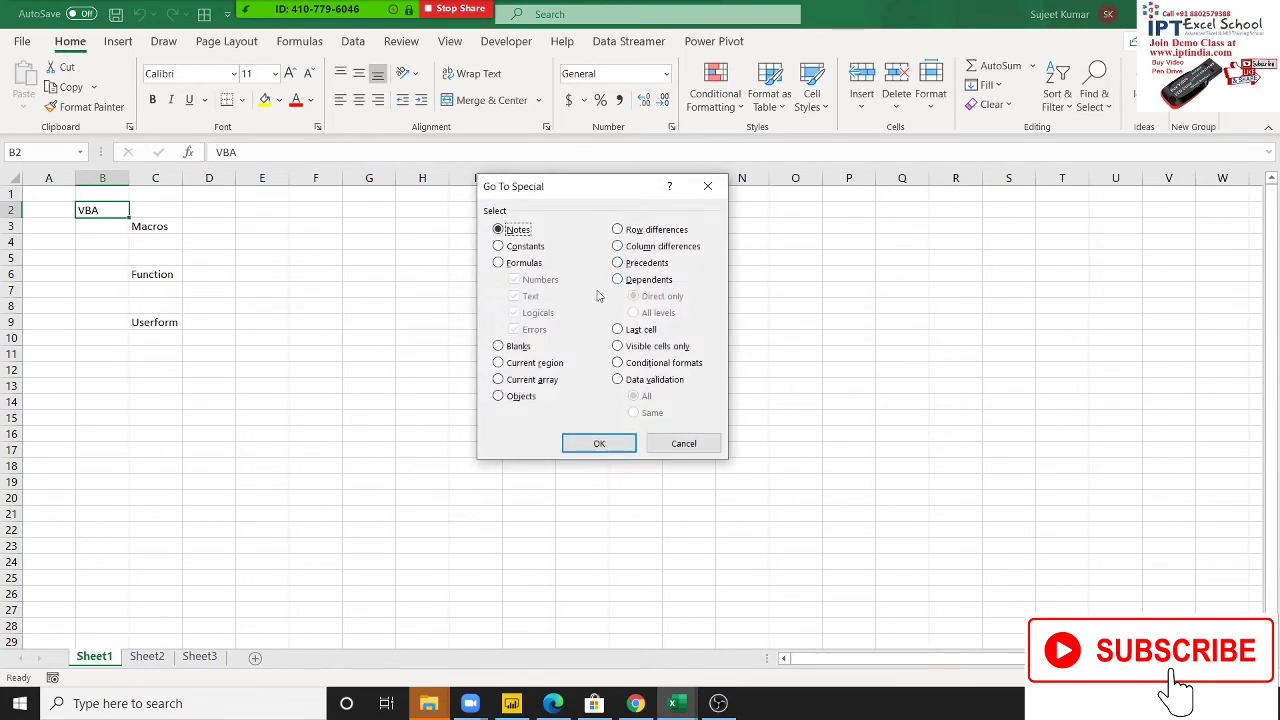
{"action": "left_click", "coordinate": [509, 364]}
{"action": "left_click", "coordinate": [593, 443]}
Deselect the region by picking cell J8 and return to the VBA editor
{"action": "left_click", "coordinate": [531, 308]}
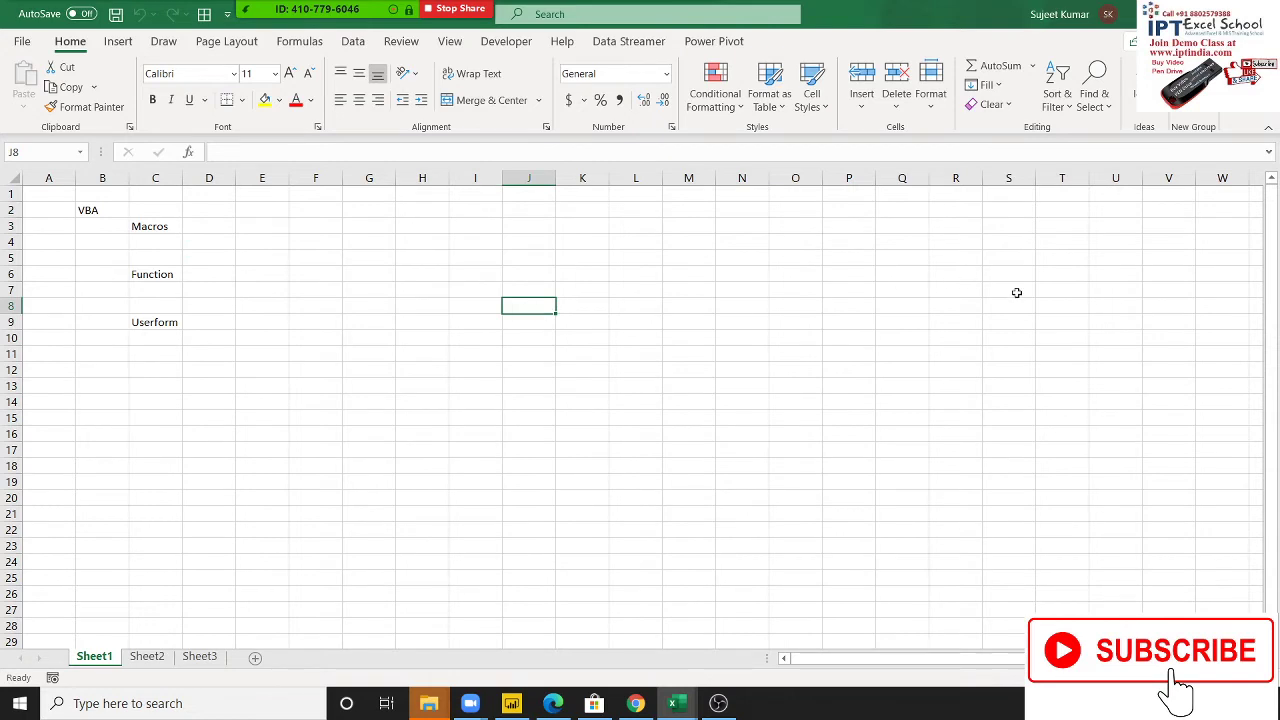
{"action": "left_click", "coordinate": [678, 705]}
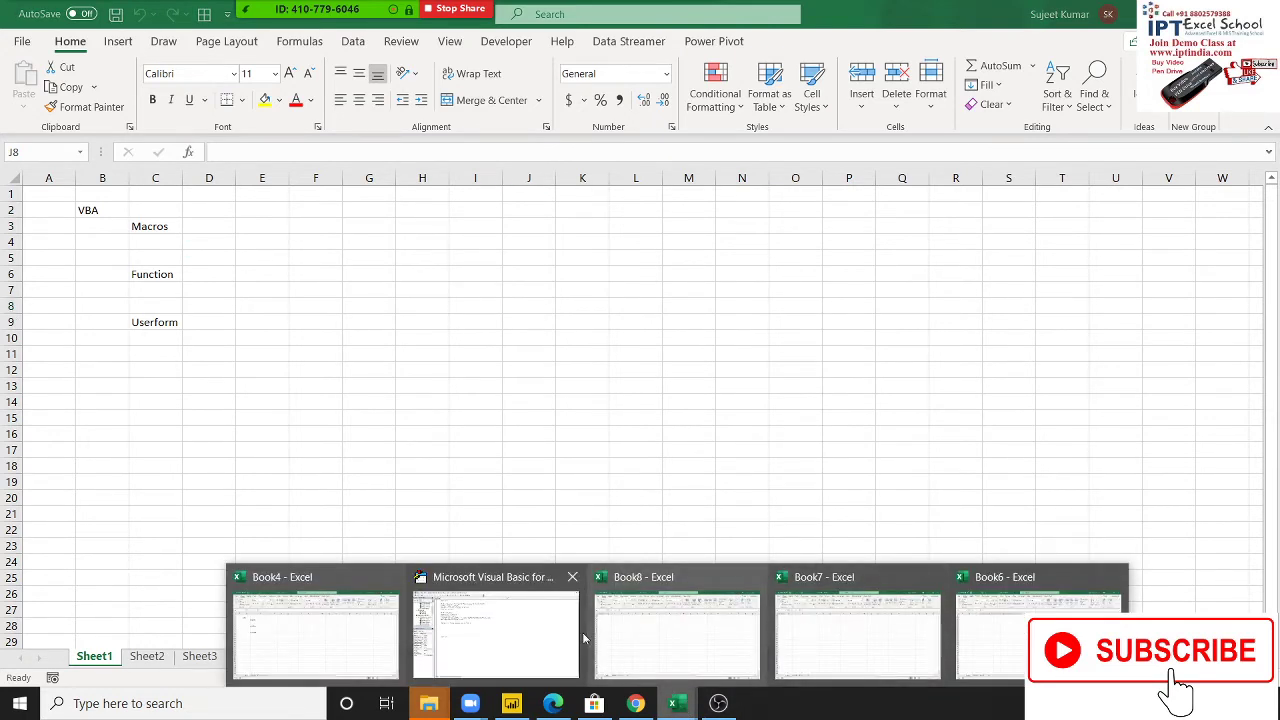
{"action": "left_click", "coordinate": [552, 640]}
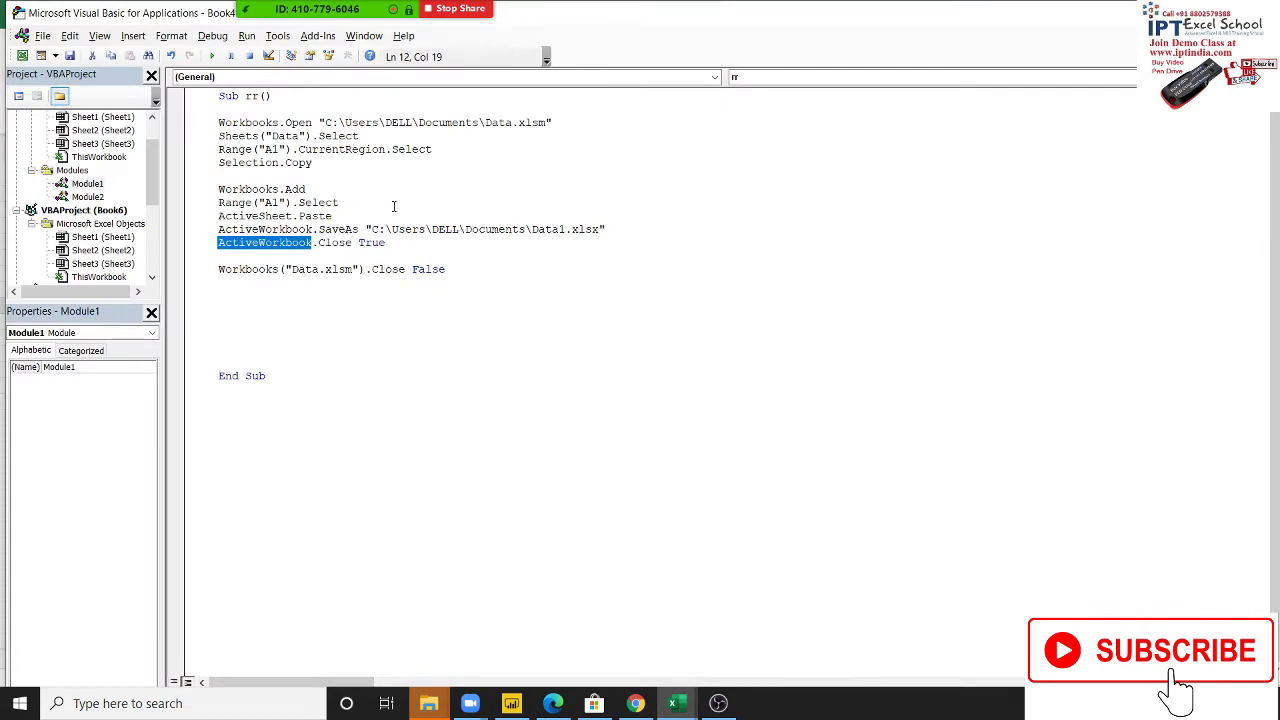
{"action": "left_click", "coordinate": [338, 178]}
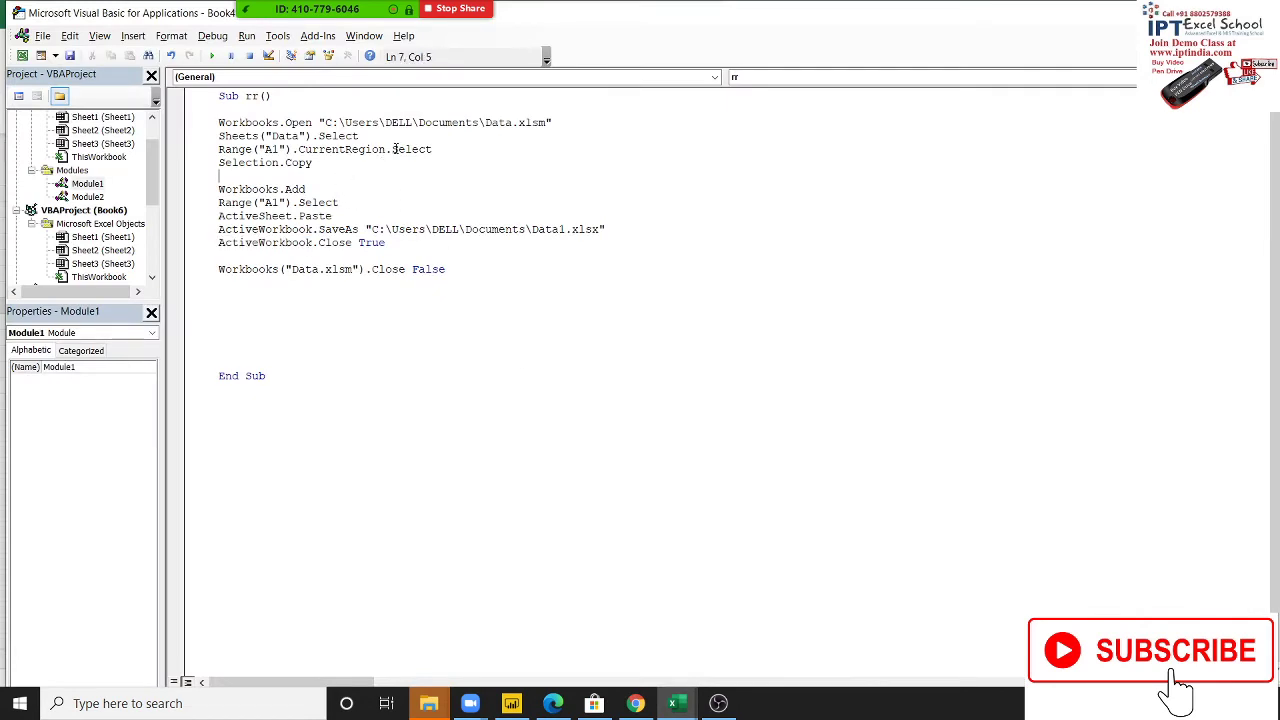
{"action": "left_click_drag", "start_coordinate": [392, 149], "coordinate": [435, 152]}
{"action": "left_click_drag", "start_coordinate": [384, 149], "coordinate": [218, 149]}
{"action": "double_click", "coordinate": [404, 149]}
{"action": "double_click", "coordinate": [228, 96]}
{"action": "double_click", "coordinate": [251, 96]}
Rename the macro rr to raj, discarding several trial names along the way
{"action": "double_click", "coordinate": [229, 97]}
{"action": "double_click", "coordinate": [251, 96]}
{"action": "type", "text": "test"}
{"action": "key", "text": "BackSpace"}
{"action": "key", "text": "BackSpace"}
{"action": "key", "text": "BackSpace"}
{"action": "key", "text": "BackSpace"}
{"action": "type", "text": "sh"}
{"action": "type", "text": "i"}
{"action": "type", "text": "dh"}
{"action": "type", "text": "a"}
{"action": "key", "text": "BackSpace"}
{"action": "key", "text": "BackSpace"}
{"action": "key", "text": "BackSpace"}
{"action": "key", "text": "BackSpace"}
{"action": "key", "text": "BackSpace"}
{"action": "key", "text": "BackSpace"}
{"action": "type", "text": "as"}
{"action": "type", "text": "d1"}
{"action": "key", "text": "BackSpace"}
{"action": "type", "text": "12"}
{"action": "key", "text": "BackSpace"}
{"action": "key", "text": "BackSpace"}
{"action": "key", "text": "BackSpace"}
{"action": "key", "text": "BackSpace"}
{"action": "key", "text": "BackSpace"}
{"action": "key", "text": "BackSpace"}
{"action": "type", "text": "raj"}
Highlight the xlsm extension in the open path, then bring Book4 to the front
{"action": "double_click", "coordinate": [540, 124]}
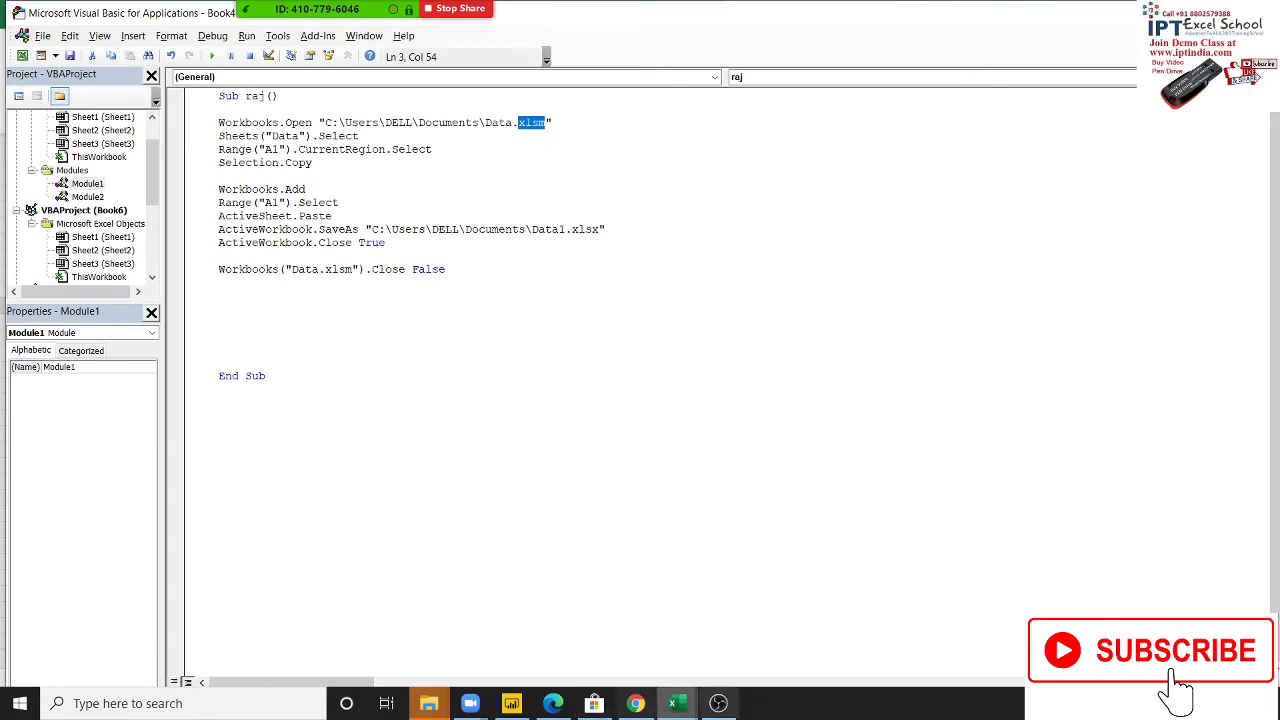
{"action": "left_click", "coordinate": [676, 703]}
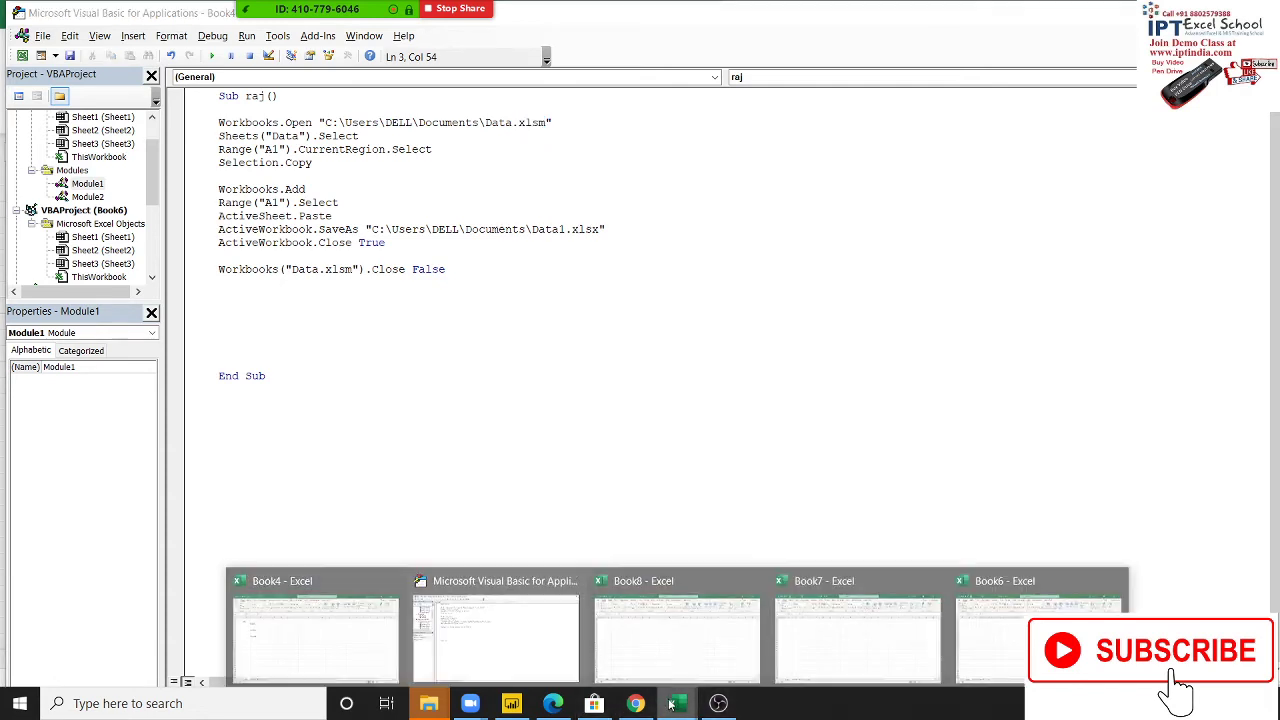
{"action": "left_click", "coordinate": [370, 631]}
Leave Book4's file page and dismiss the save-changes prompt without saving
{"action": "left_click", "coordinate": [22, 42]}
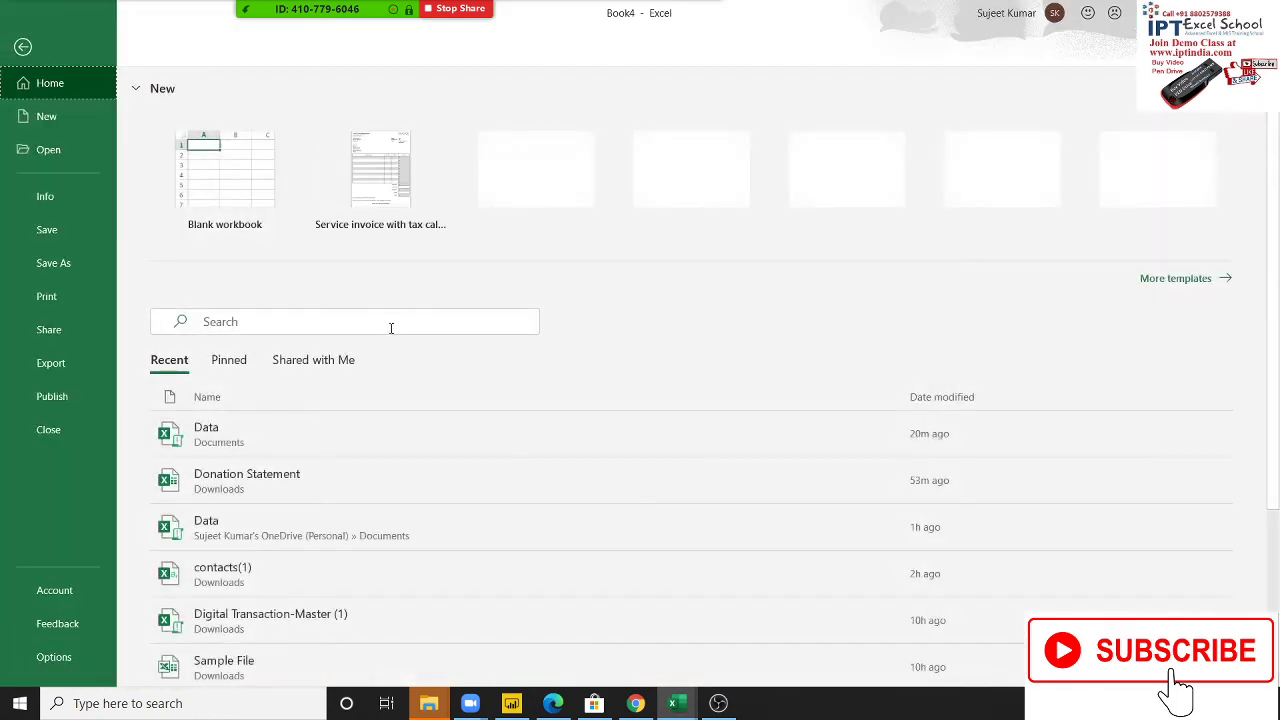
{"action": "right_click", "coordinate": [312, 450]}
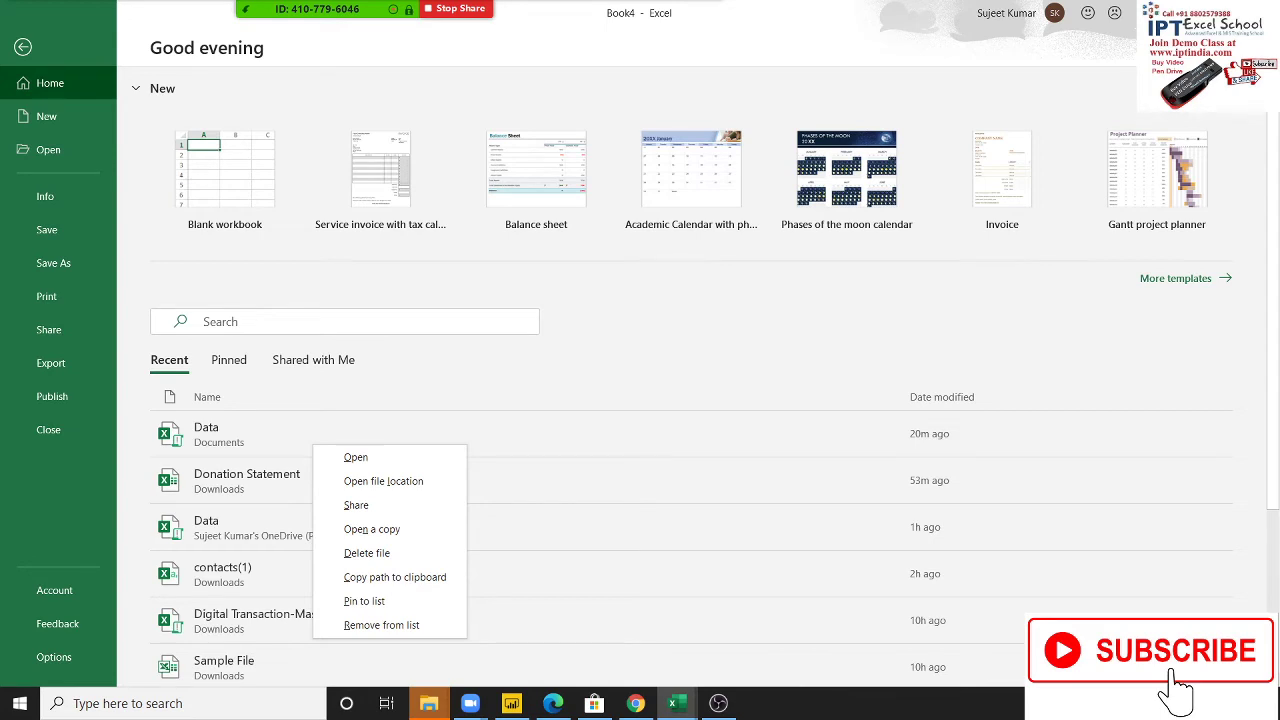
{"action": "key", "text": "Escape"}
{"action": "key", "text": "Escape"}
{"action": "key", "text": "ctrl+w"}
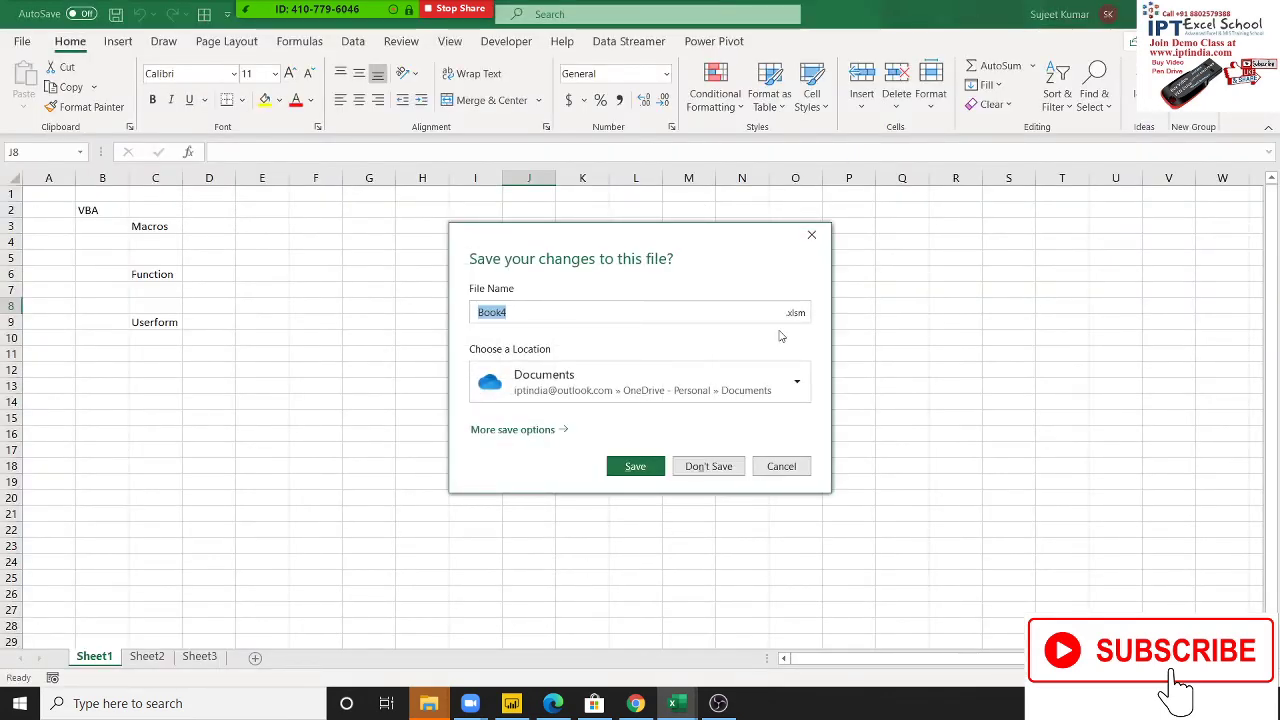
{"action": "left_click", "coordinate": [811, 234]}
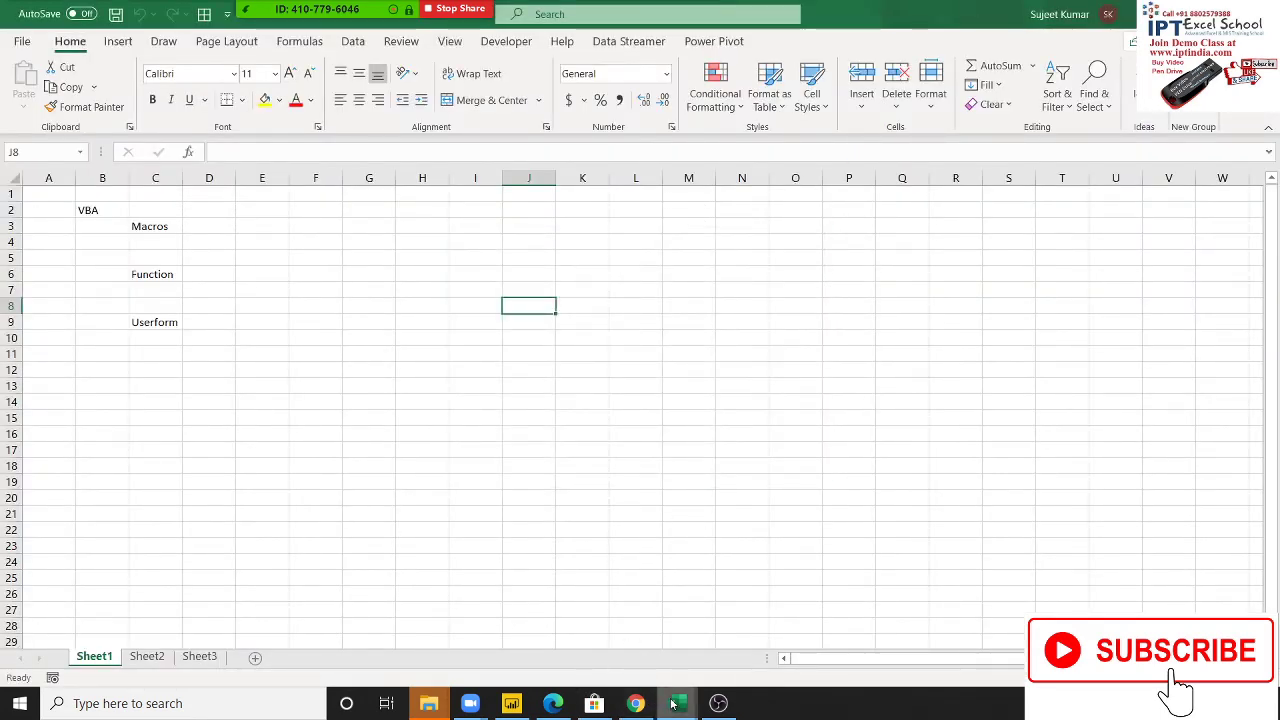
Glance at the VBA editor, then switch back to Book4's Sheet1
{"action": "left_click", "coordinate": [520, 642]}
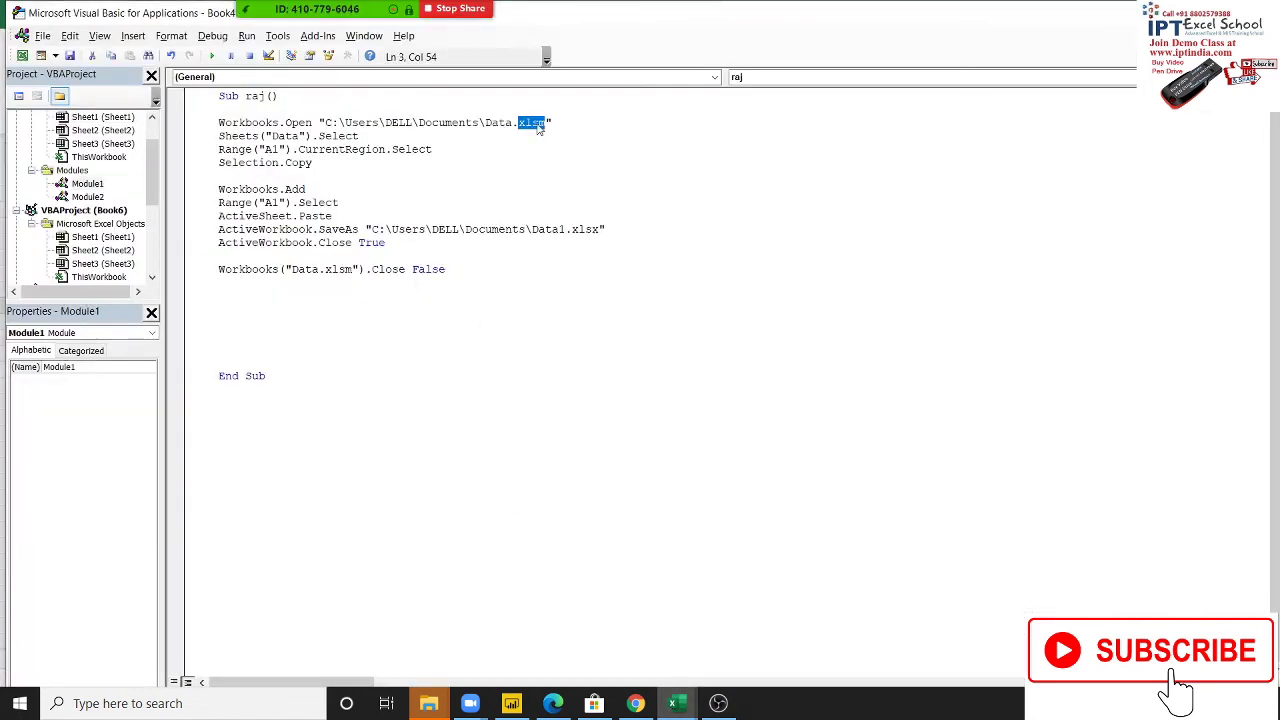
{"action": "key", "text": "Left"}
{"action": "mouse_move", "coordinate": [675, 703]}
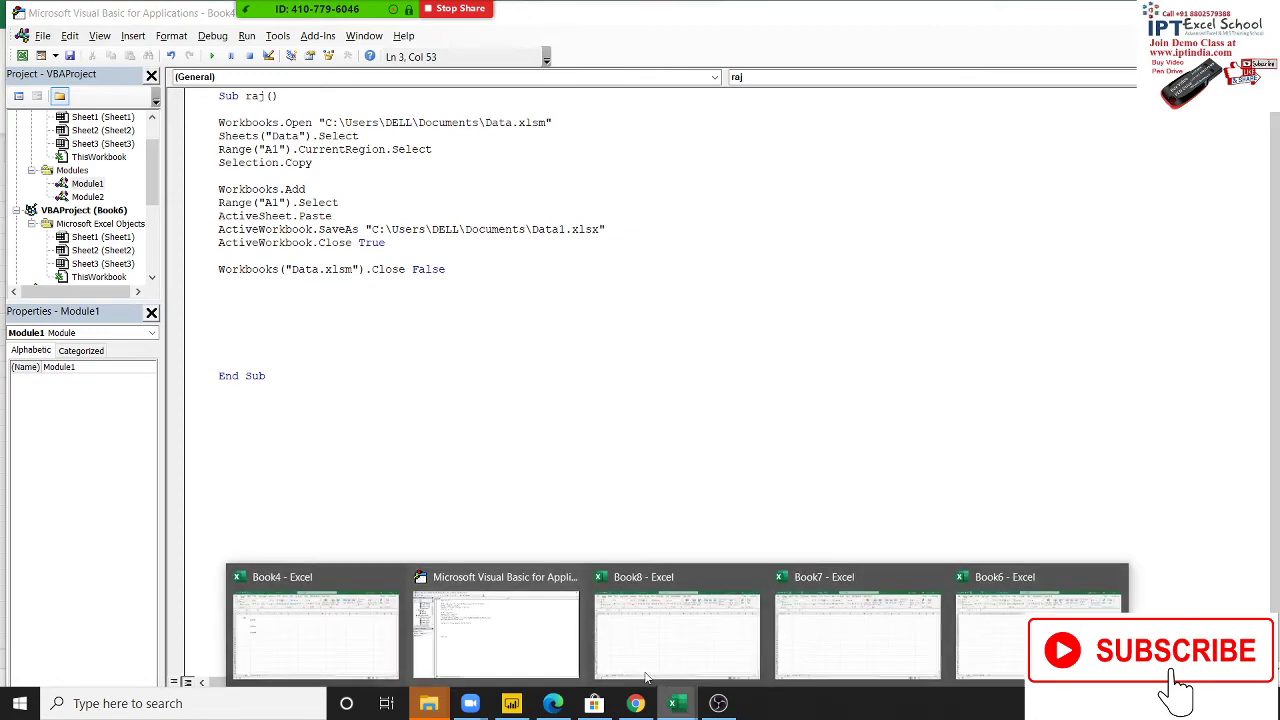
{"action": "left_click", "coordinate": [335, 618]}
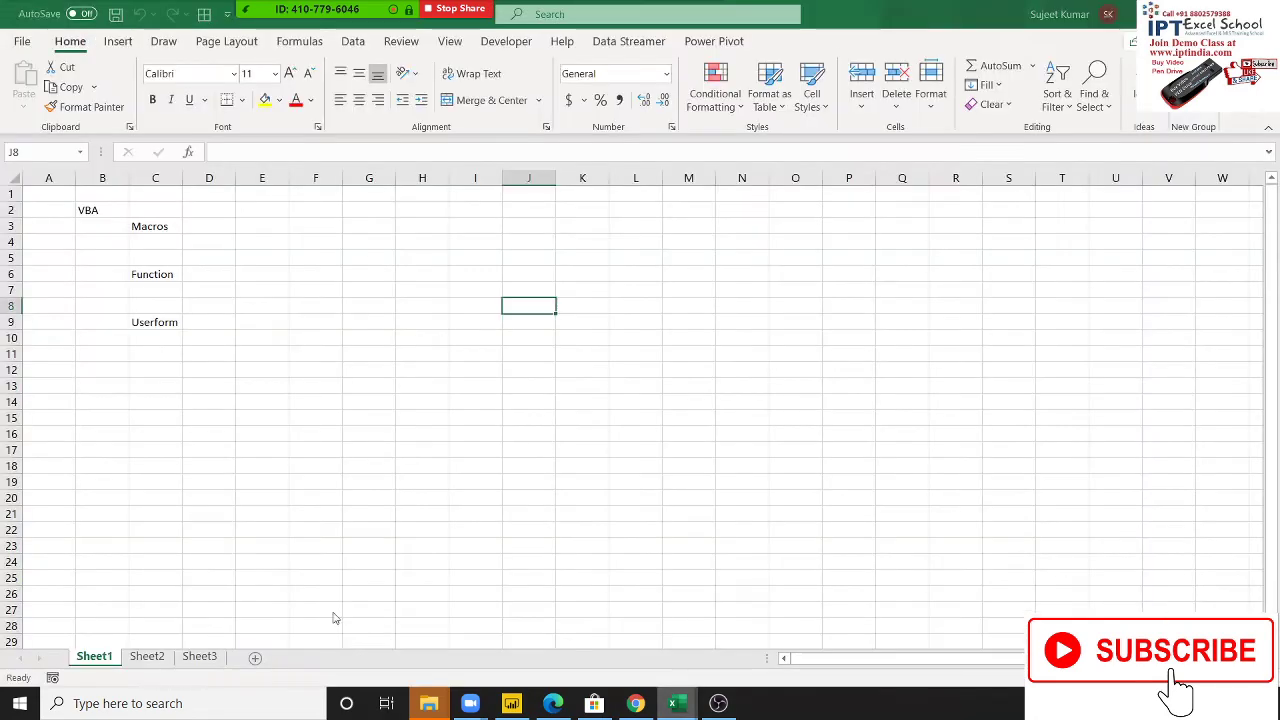
In Save As, switch the file type to Excel Workbook, then cancel without saving
{"action": "left_click", "coordinate": [22, 41]}
{"action": "left_click", "coordinate": [60, 262]}
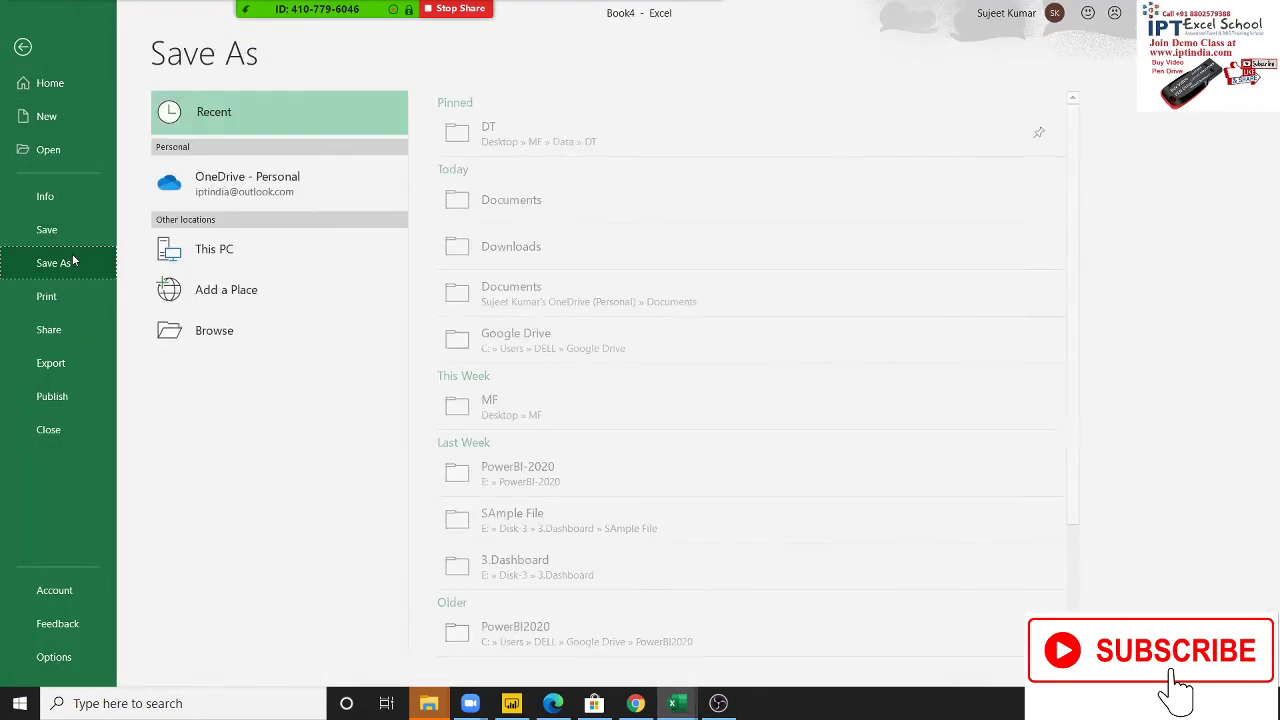
{"action": "left_click", "coordinate": [305, 325]}
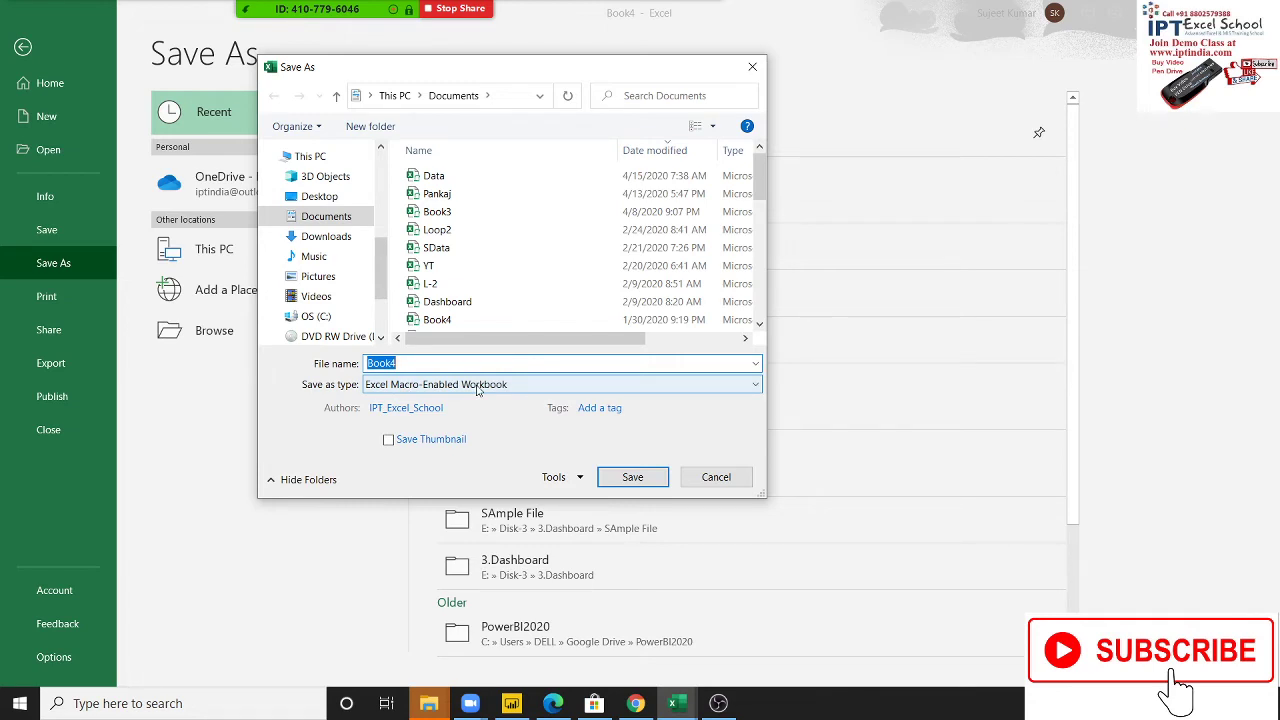
{"action": "left_click", "coordinate": [477, 390]}
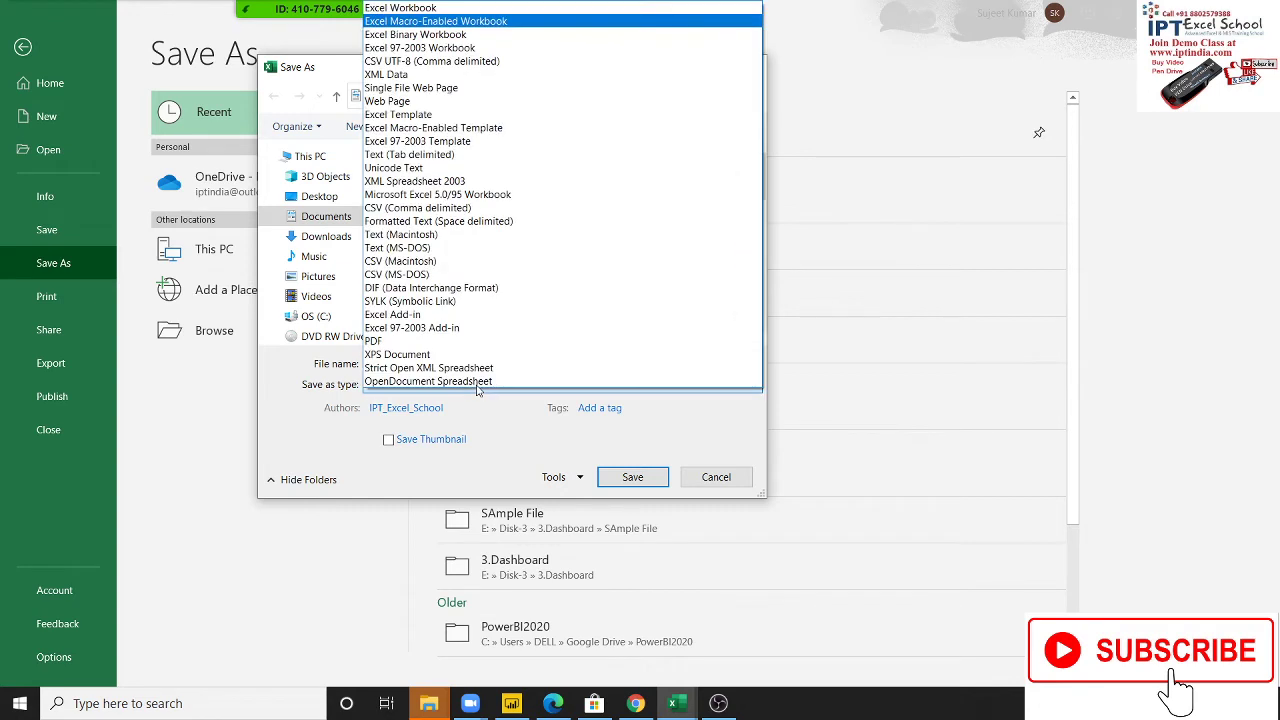
{"action": "left_click", "coordinate": [445, 8]}
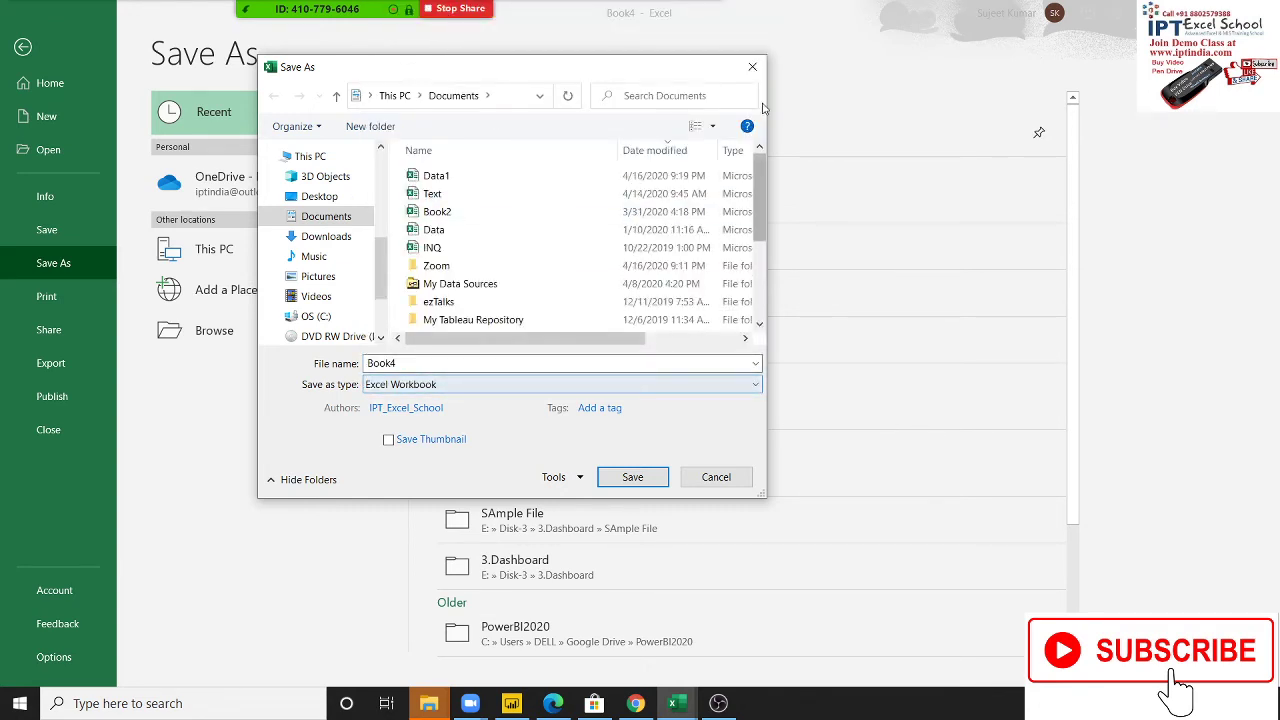
{"action": "left_click", "coordinate": [752, 66]}
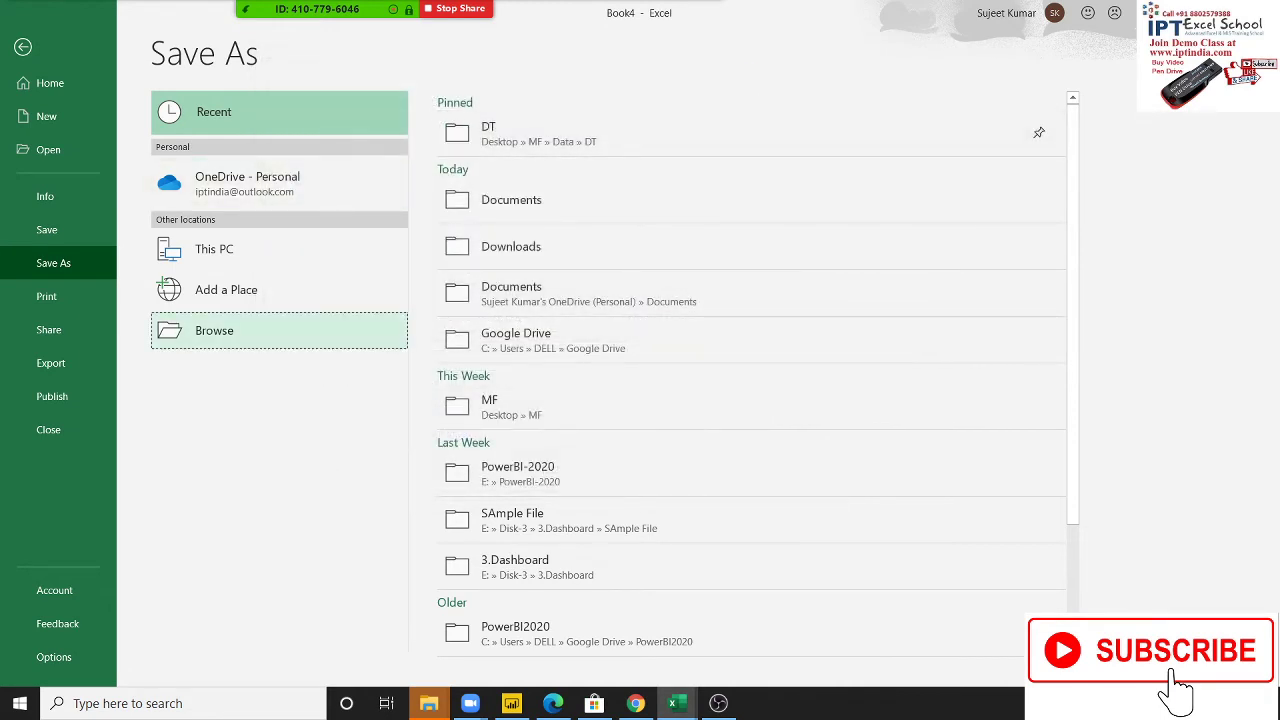
Review the xlsx and xlsm extensions in macro raj, then bring up File Explorer
{"action": "key", "text": "alt+F11"}
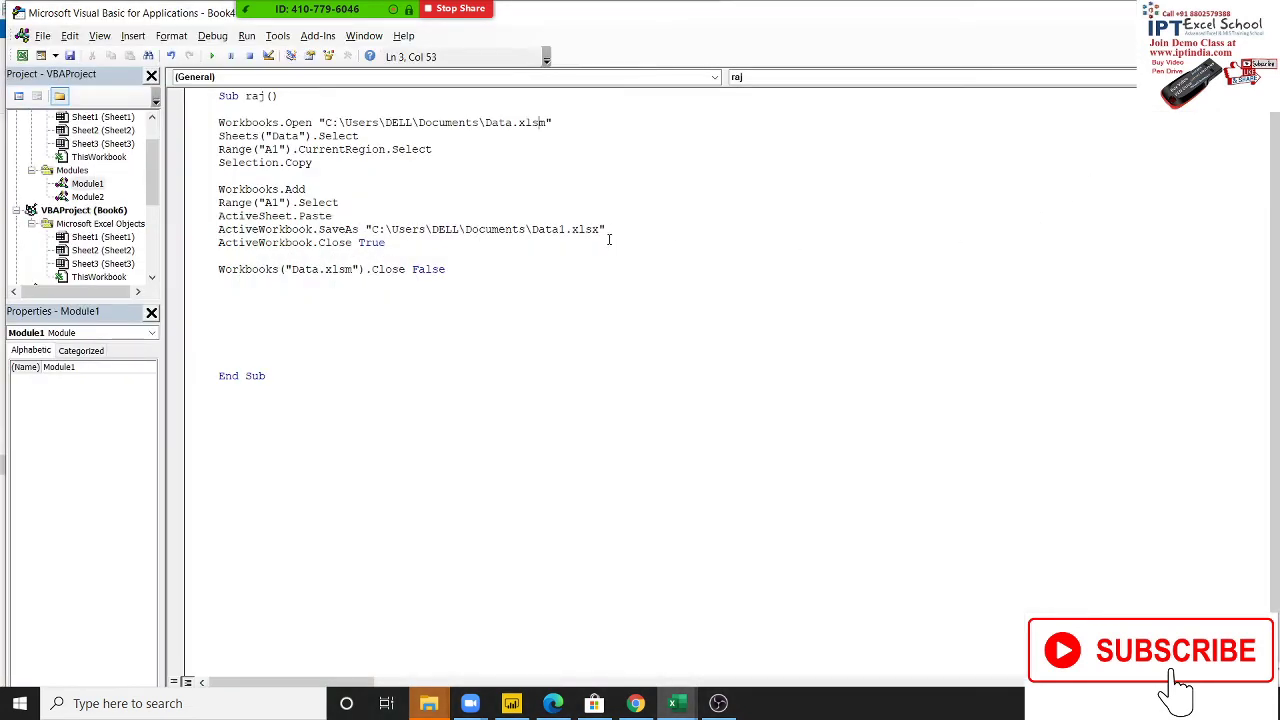
{"action": "double_click", "coordinate": [588, 229]}
{"action": "double_click", "coordinate": [532, 122]}
{"action": "left_click", "coordinate": [428, 703]}
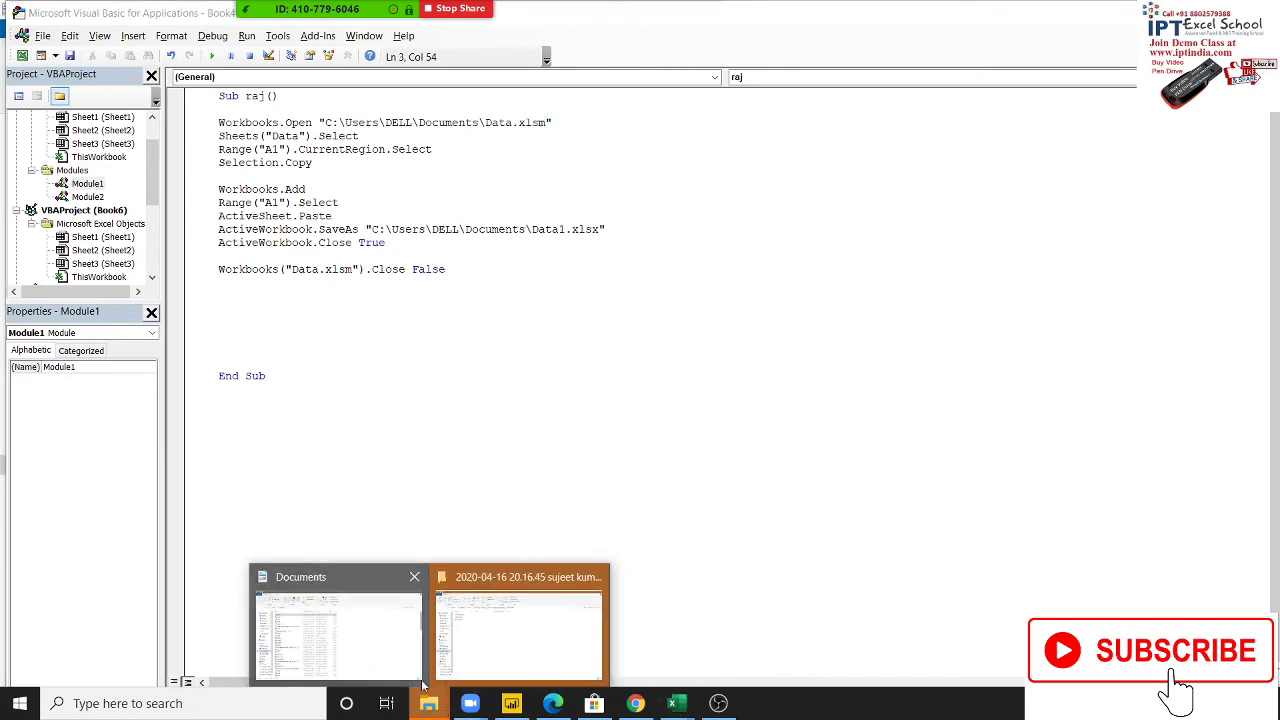
Confirm in Data1's Properties that it is a 27.2 KB .xlsx Excel Worksheet
{"action": "left_click", "coordinate": [388, 640]}
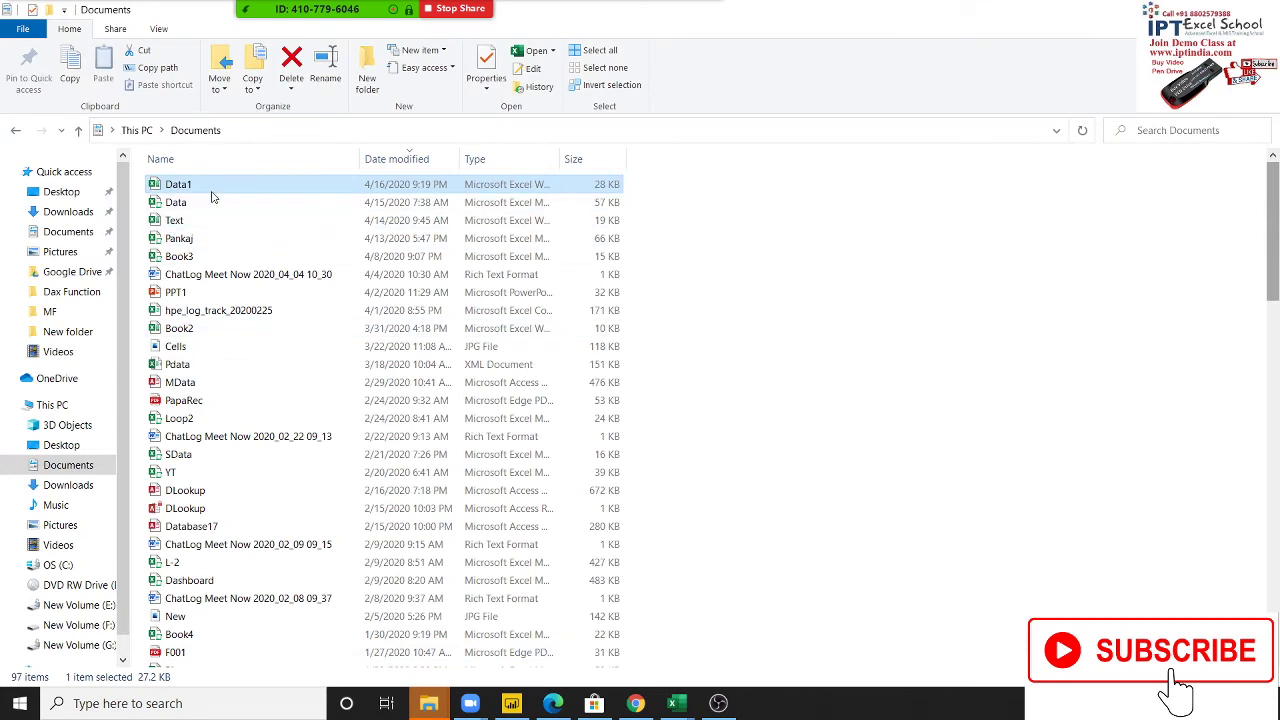
{"action": "key", "text": "shift+F10"}
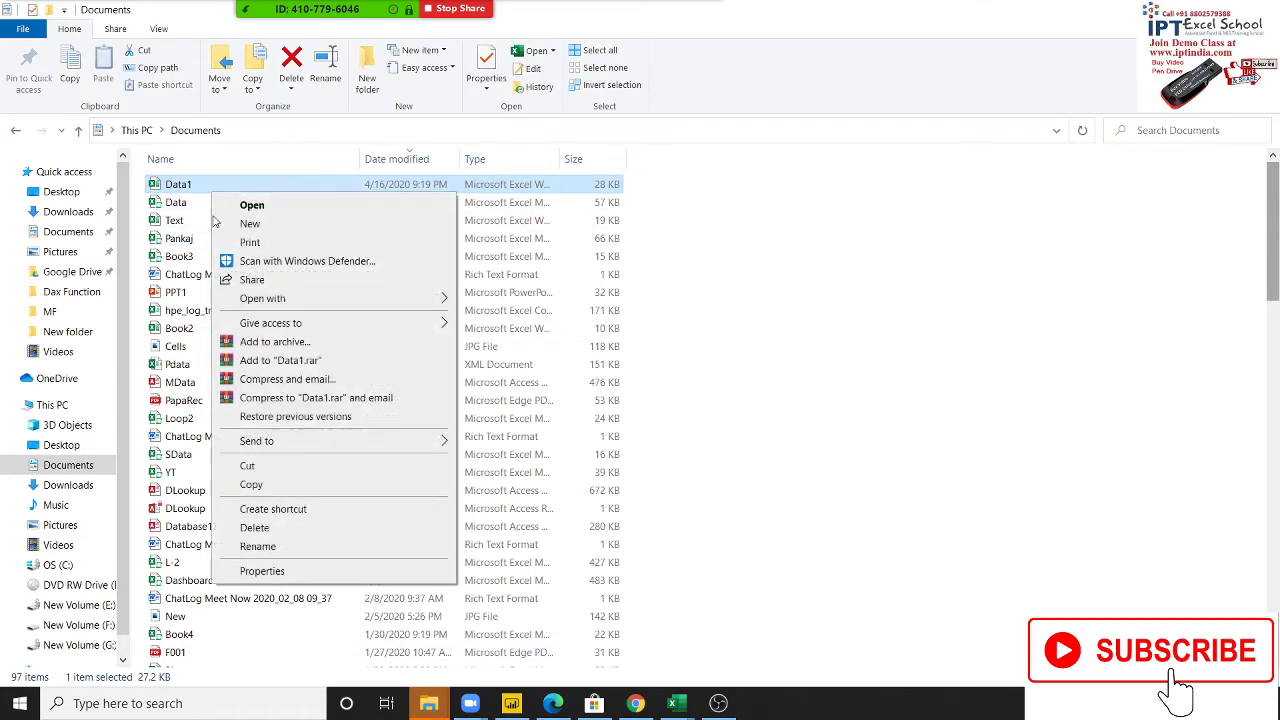
{"action": "left_click", "coordinate": [278, 571]}
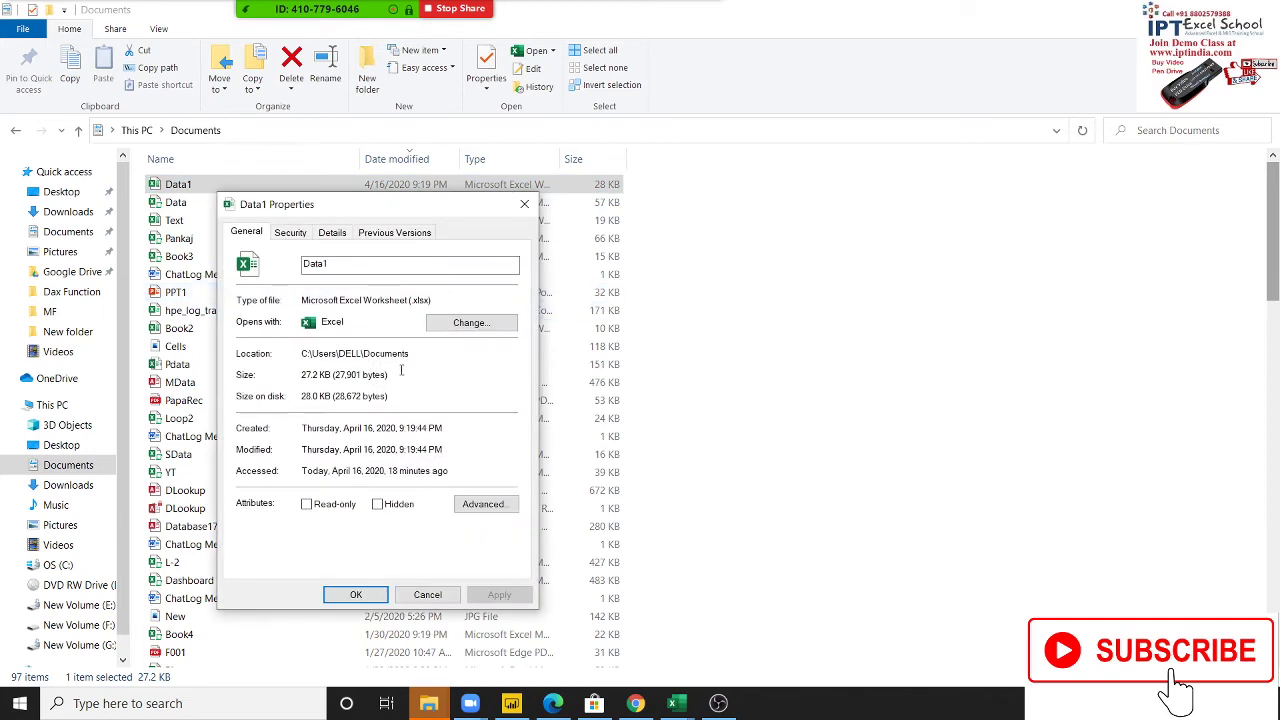
{"action": "left_click", "coordinate": [527, 217]}
{"action": "mouse_move", "coordinate": [676, 703]}
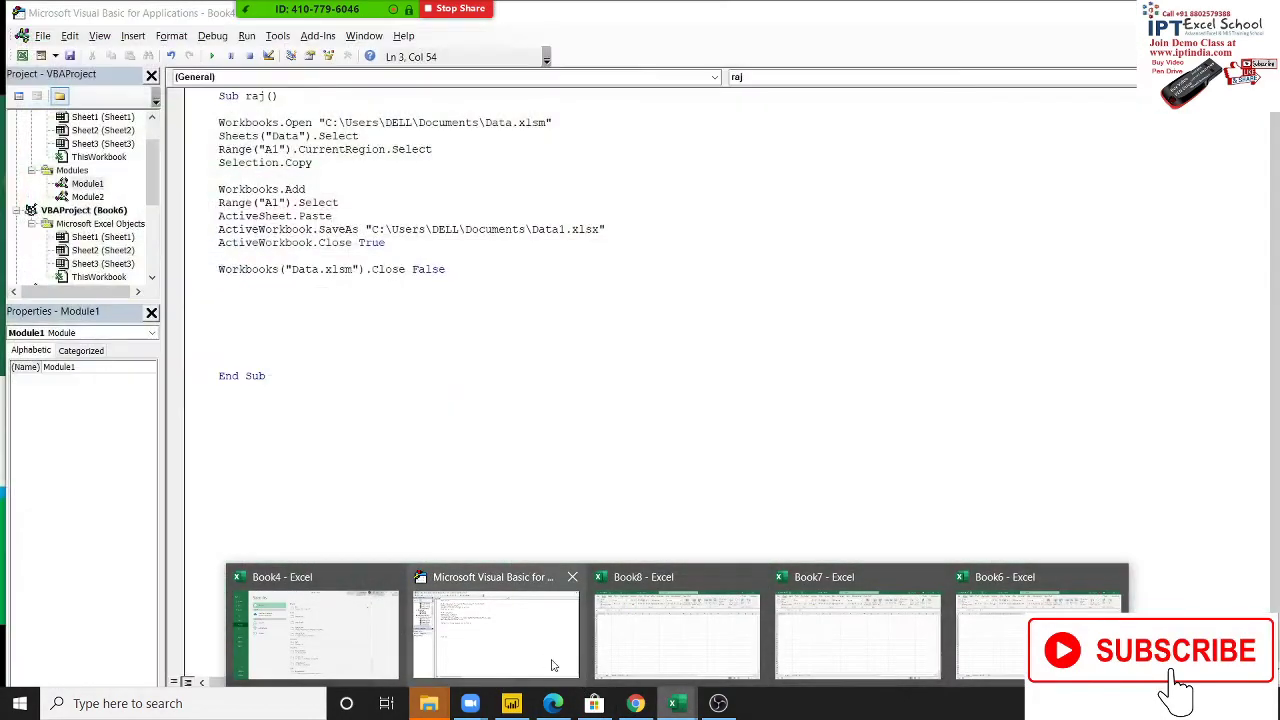
In macro raj, delete the blank line below Workbooks("Data.xlsm").Close False
{"action": "left_click", "coordinate": [495, 630]}
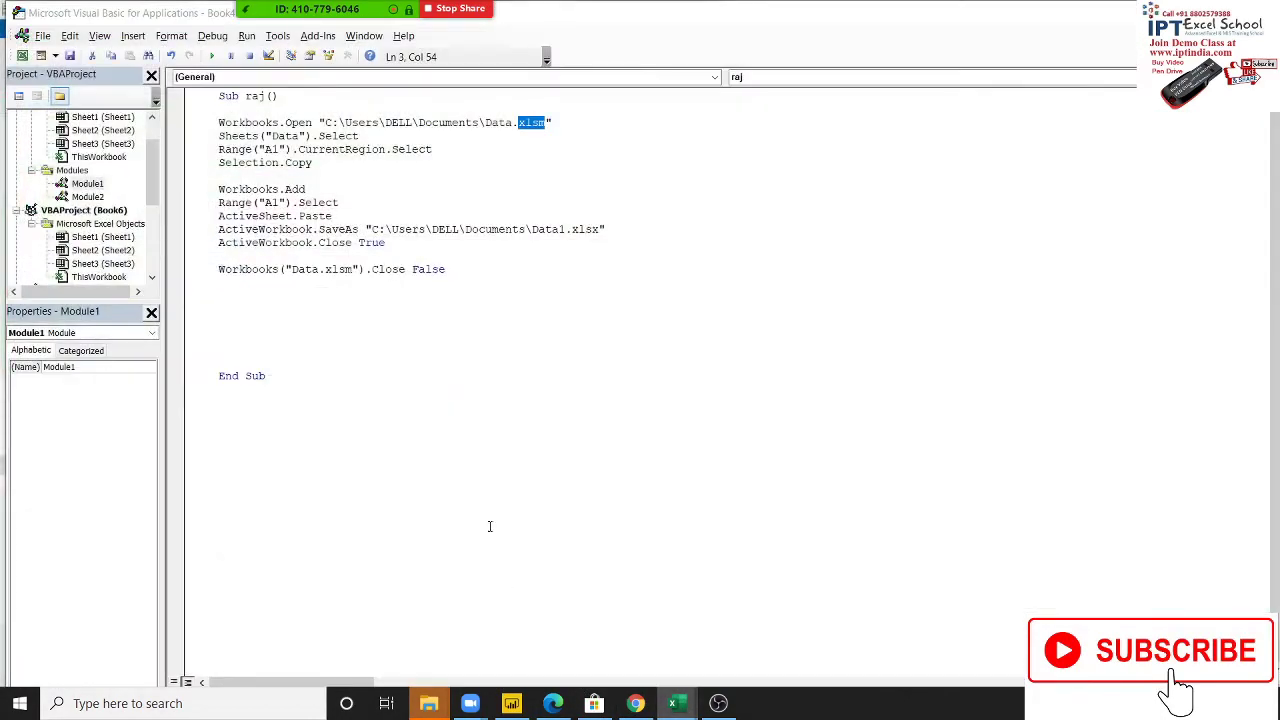
{"action": "double_click", "coordinate": [582, 231]}
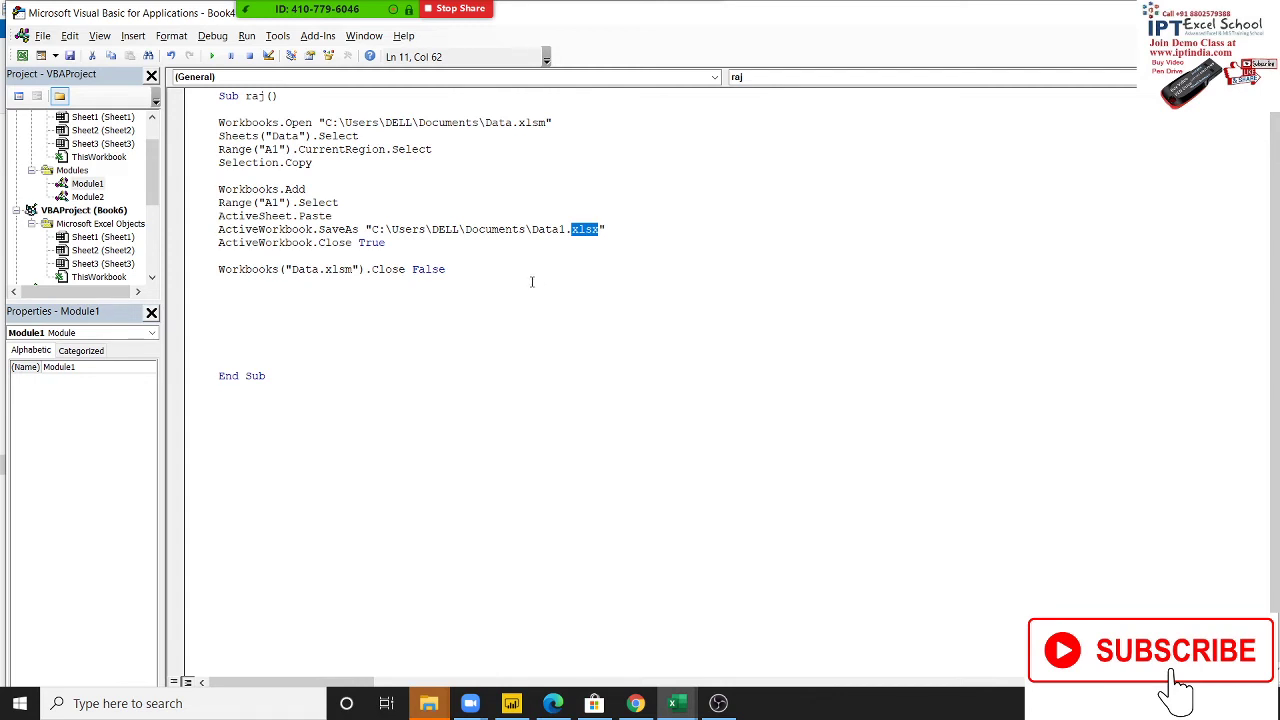
{"action": "left_click", "coordinate": [410, 293]}
{"action": "double_click", "coordinate": [263, 95]}
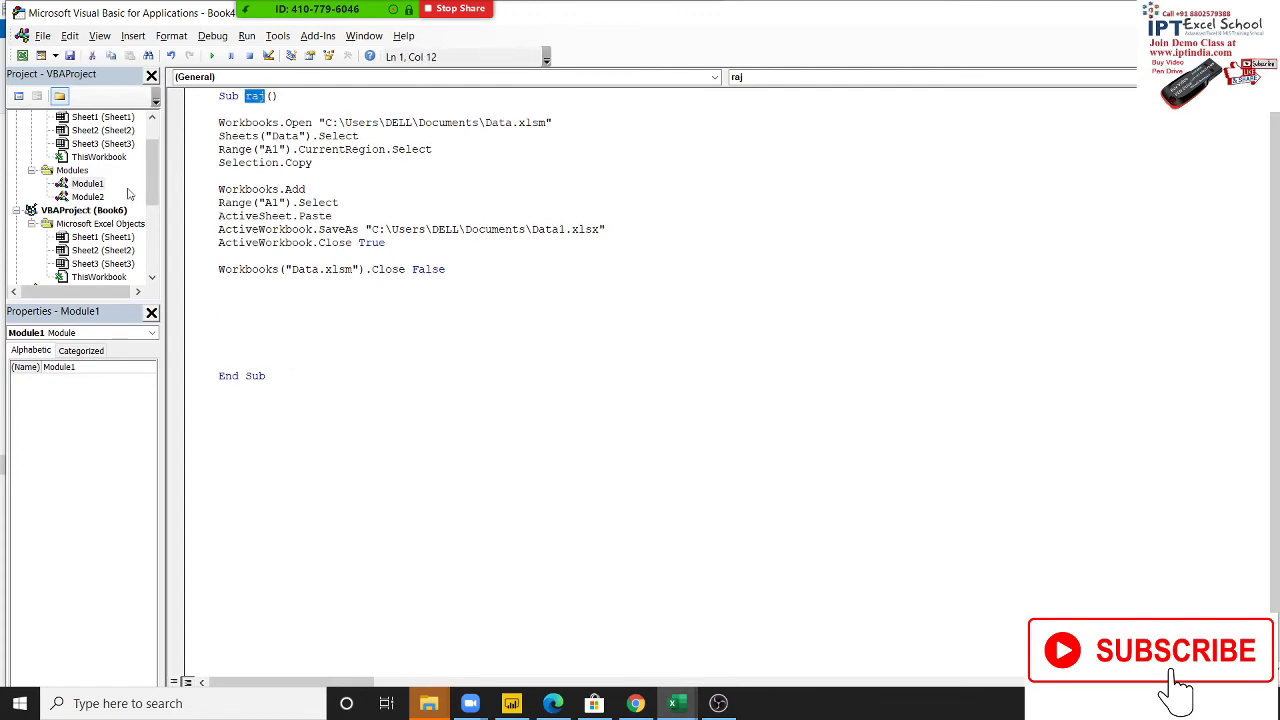
{"action": "left_click", "coordinate": [228, 292]}
{"action": "key", "text": "Delete"}
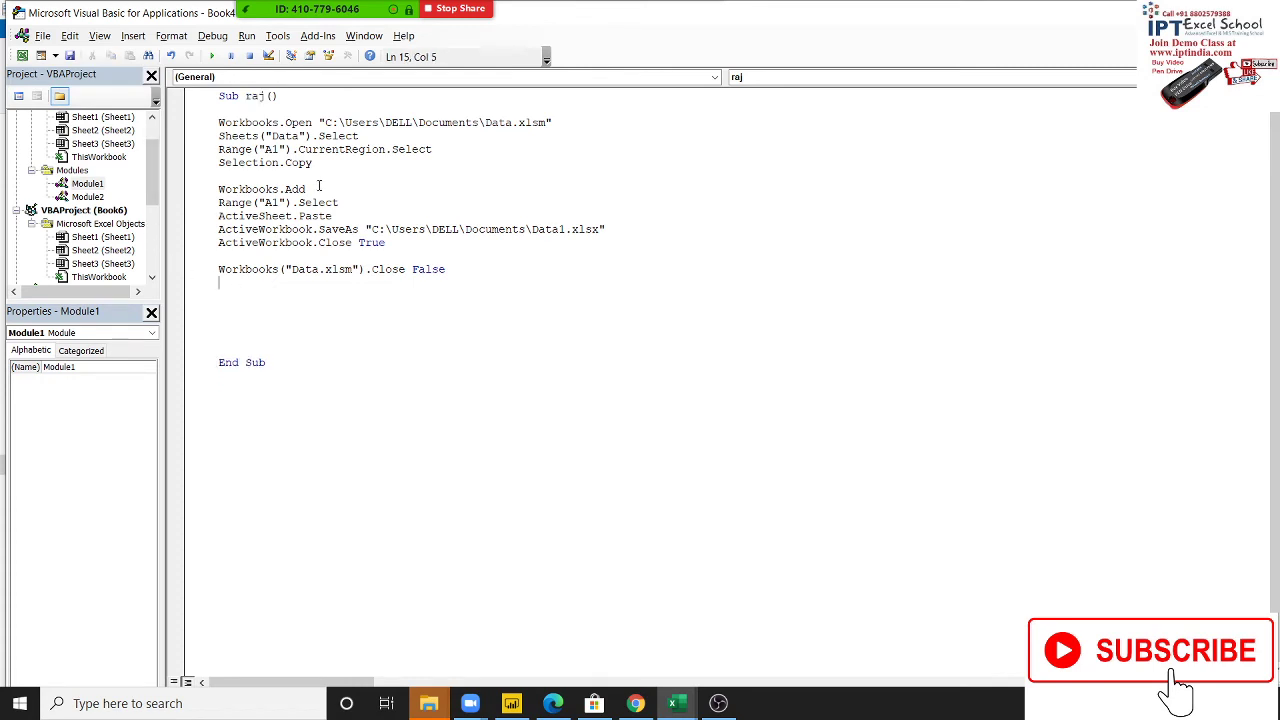
Remove another blank line before End Sub in macro raj
{"action": "double_click", "coordinate": [236, 95]}
{"action": "double_click", "coordinate": [246, 95]}
{"action": "left_click", "coordinate": [258, 268]}
{"action": "left_click", "coordinate": [259, 282]}
{"action": "key", "text": "Delete"}
{"action": "key", "text": "Delete"}
Add a second Sub raj below, run it, and dismiss the Ambiguous name error
{"action": "left_click", "coordinate": [264, 405]}
{"action": "key", "text": "Return"}
{"action": "type", "text": "sub"}
{"action": "type", "text": " raj("}
{"action": "key", "text": "Return"}
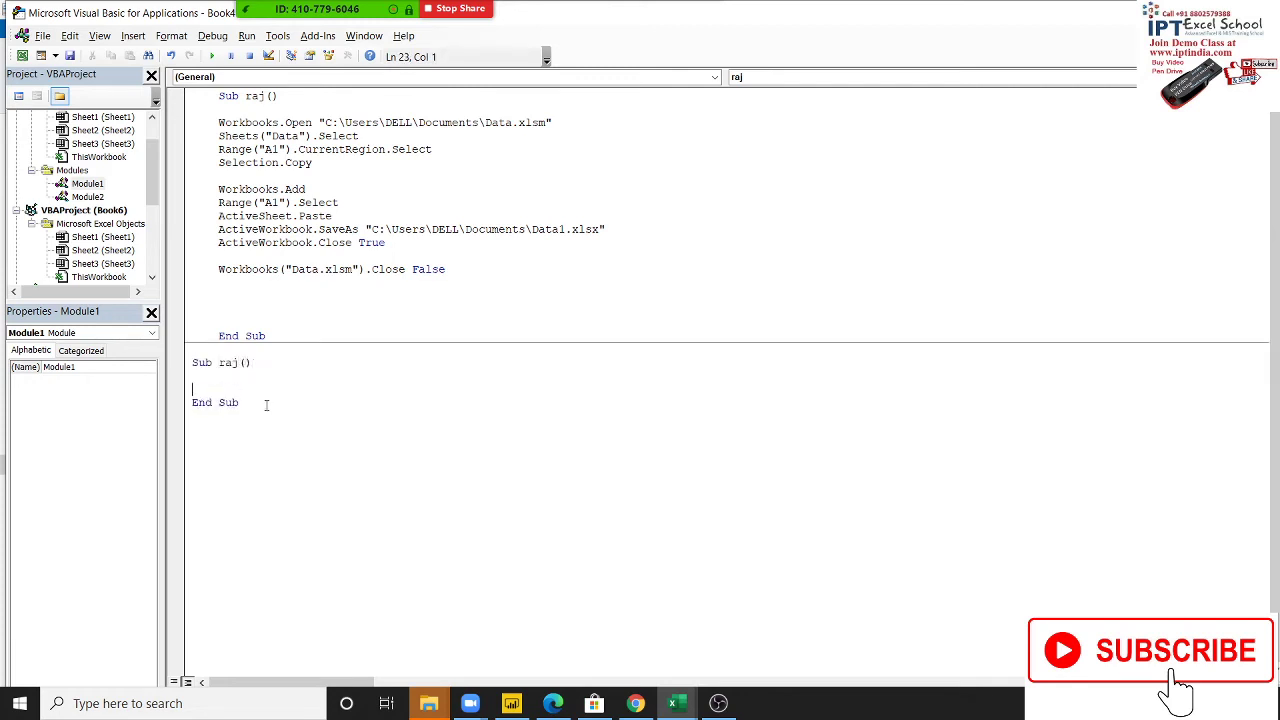
{"action": "key", "text": "F5"}
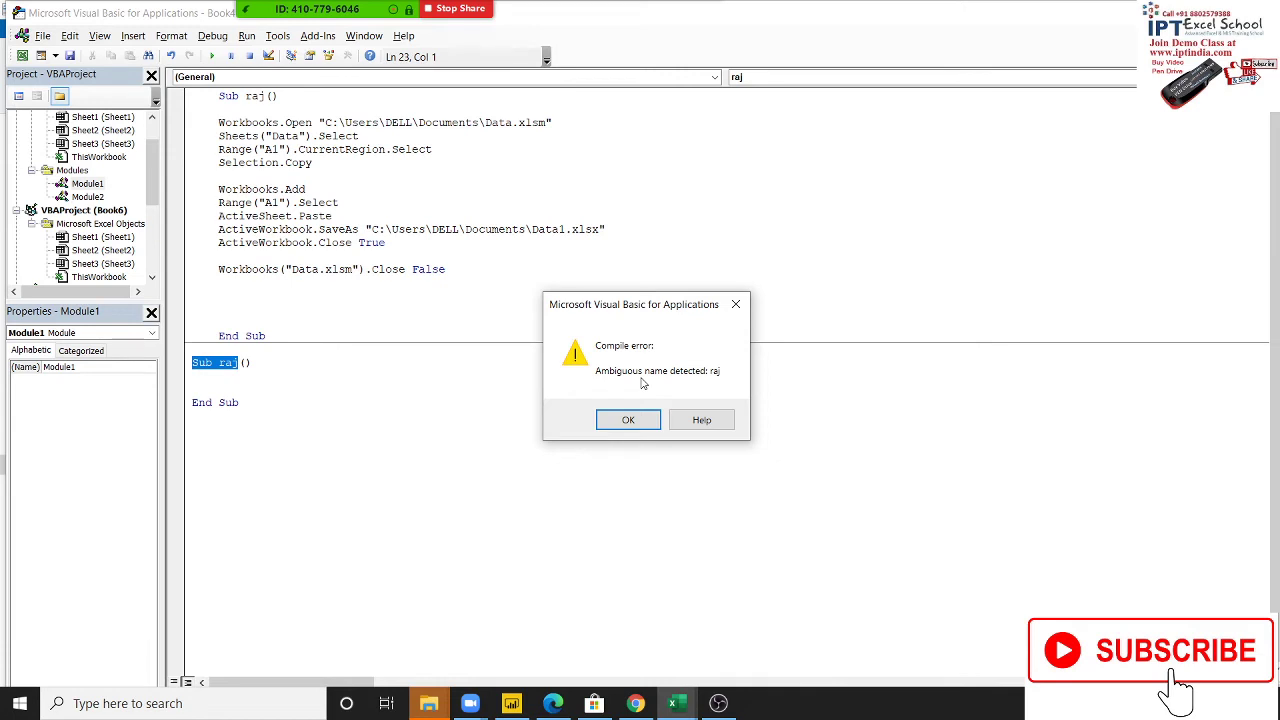
{"action": "key", "text": "Return"}
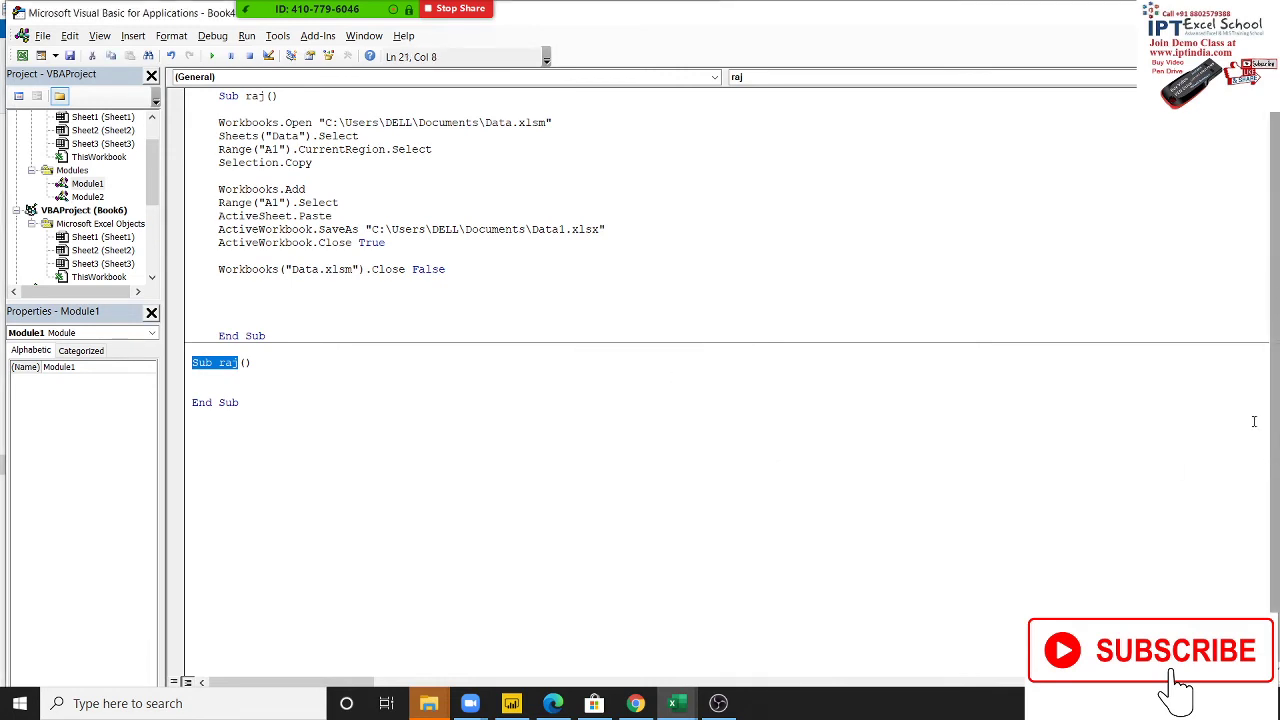
Rename the duplicate macro to a1, then delete the whole a1 block
{"action": "left_click", "coordinate": [230, 367]}
{"action": "double_click", "coordinate": [230, 366]}
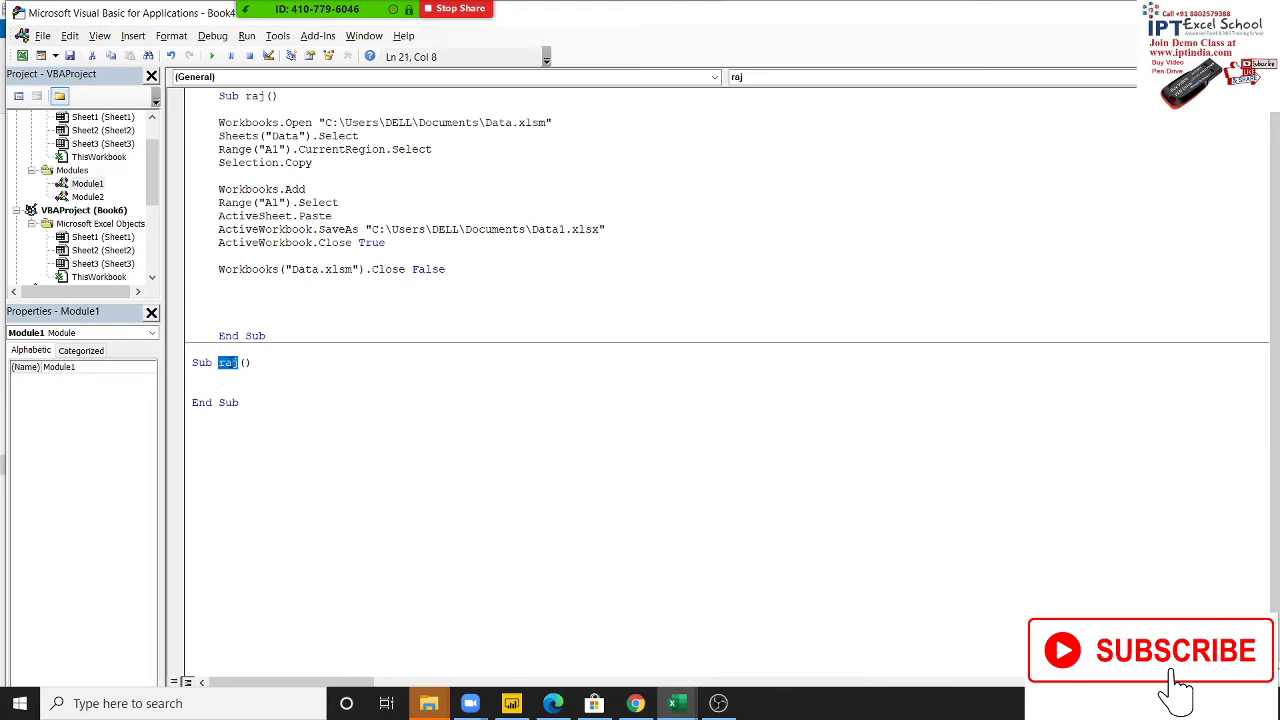
{"action": "type", "text": "a1"}
{"action": "left_click_drag", "start_coordinate": [240, 403], "coordinate": [190, 361]}
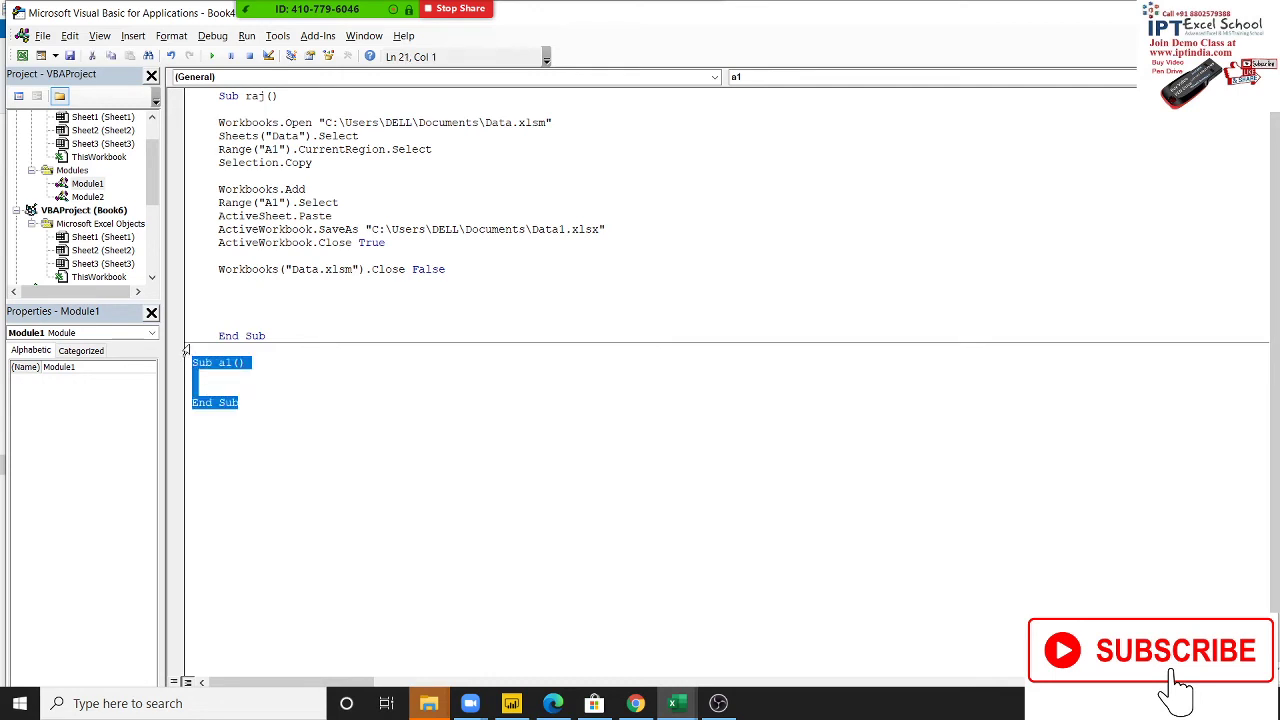
{"action": "key", "text": "Delete"}
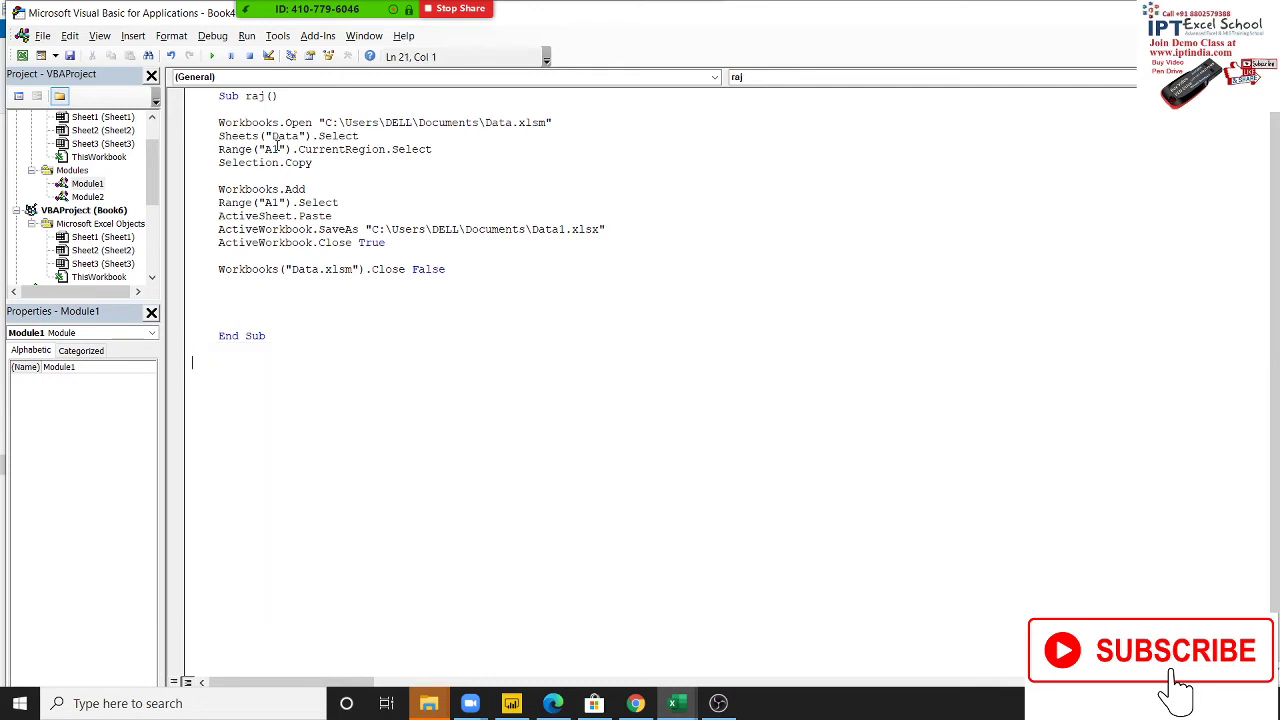
Return to the VBA editor and open Module2's code from the Project Explorer
{"action": "double_click", "coordinate": [309, 150]}
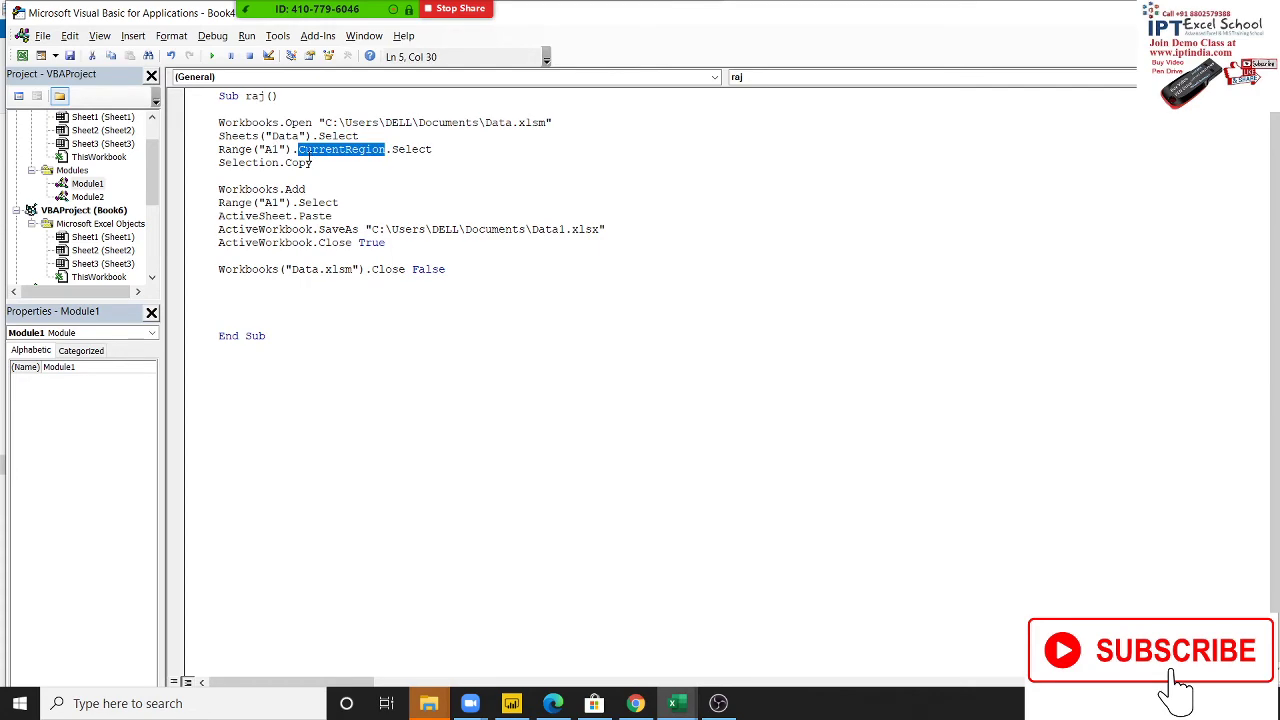
{"action": "key", "text": "alt+Tab"}
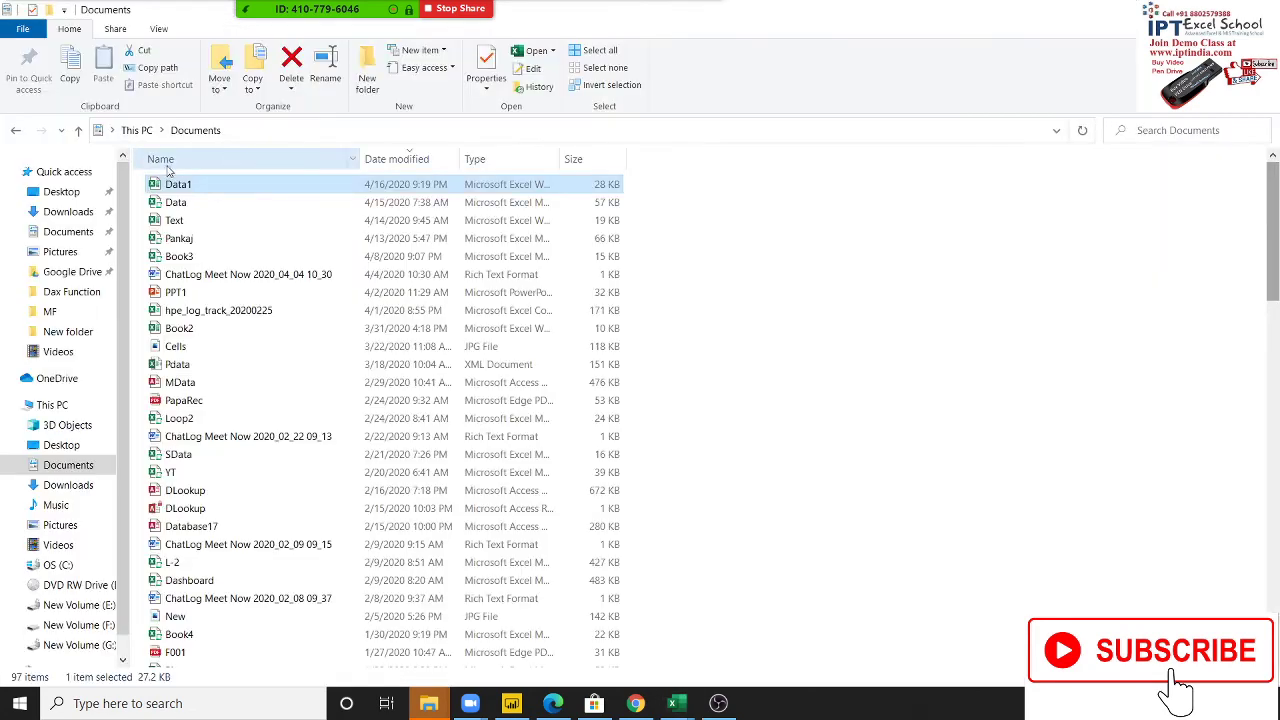
{"action": "key", "text": "alt+Tab"}
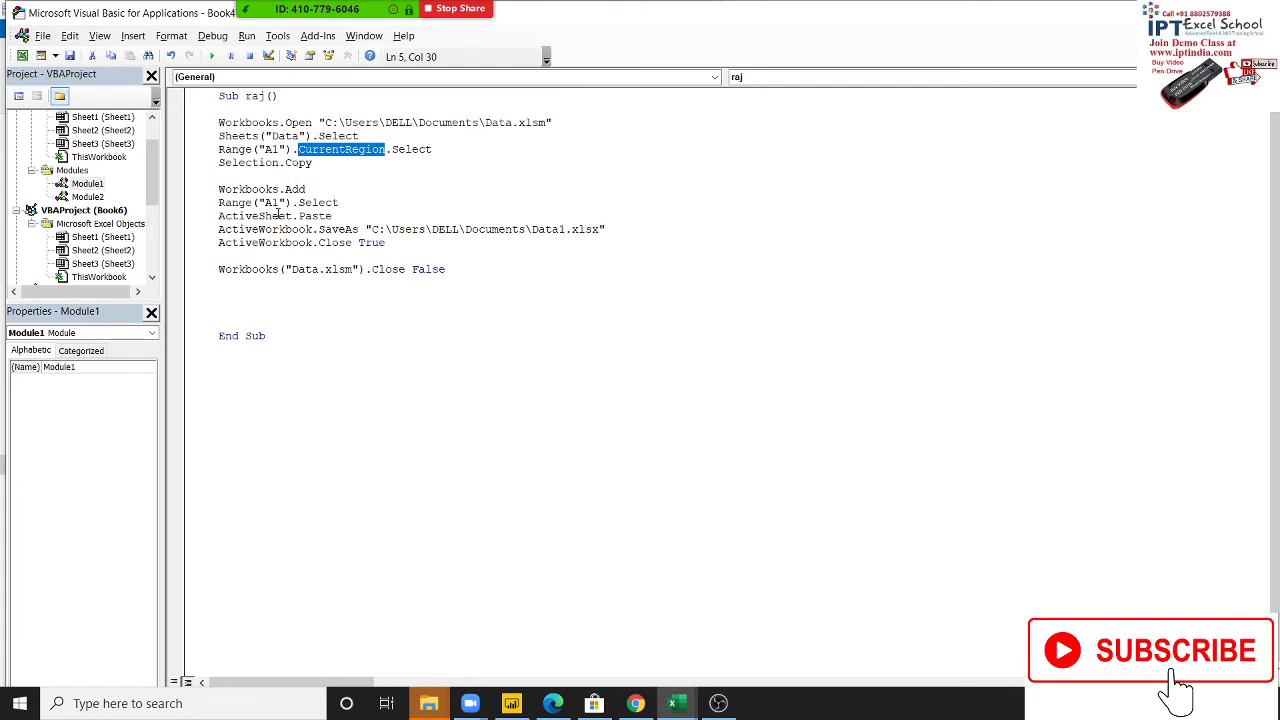
{"action": "left_click", "coordinate": [105, 199]}
{"action": "double_click", "coordinate": [101, 199]}
{"action": "left_click", "coordinate": [277, 164]}
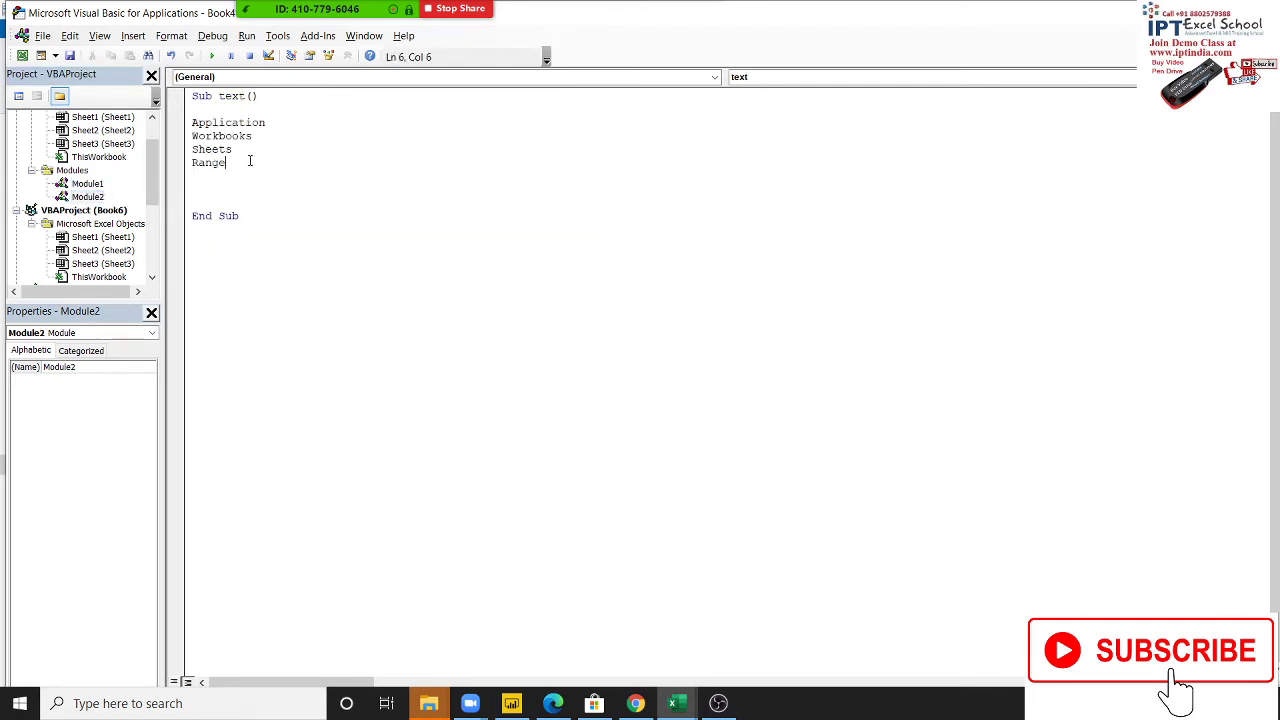
Add an empty Sub rrr beneath the text macro in Module2
{"action": "left_click_drag", "start_coordinate": [183, 127], "coordinate": [197, 170]}
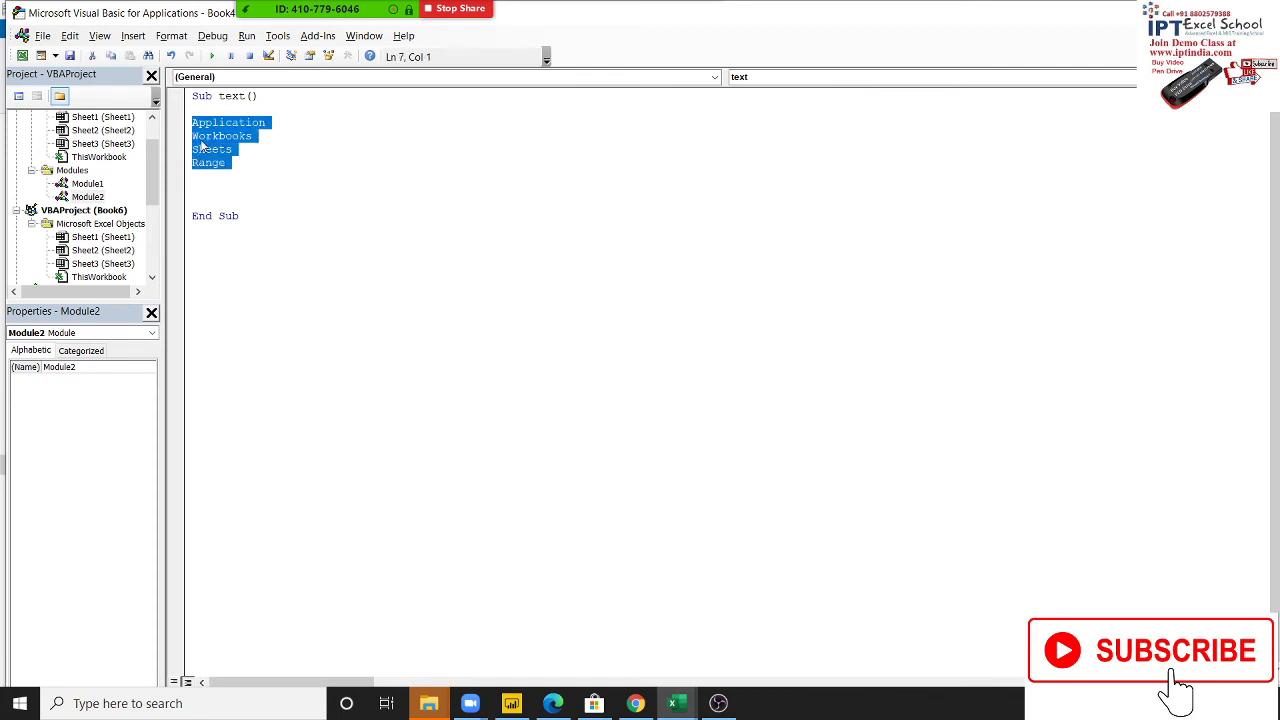
{"action": "double_click", "coordinate": [199, 137]}
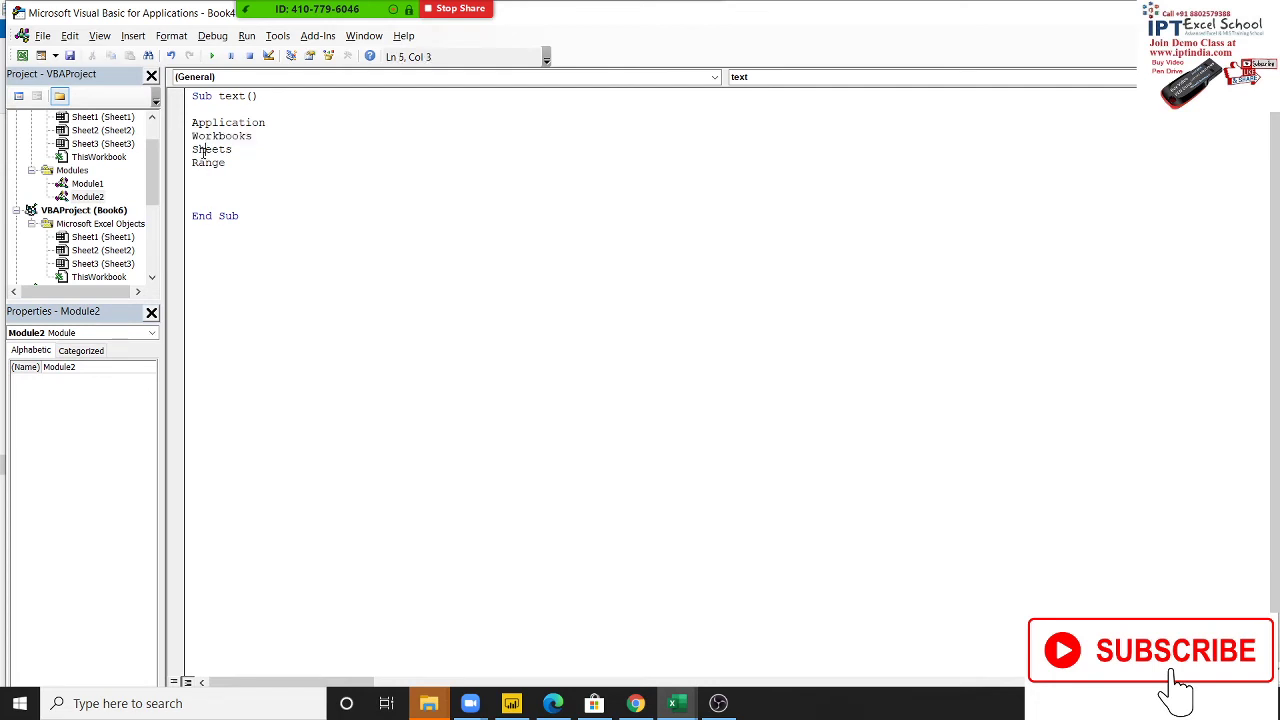
{"action": "double_click", "coordinate": [205, 149]}
{"action": "left_click", "coordinate": [228, 262]}
{"action": "key", "text": "Return"}
{"action": "key", "text": "Return"}
{"action": "type", "text": "s"}
{"action": "type", "text": "ub rr"}
{"action": "type", "text": "r("}
{"action": "key", "text": "Return"}
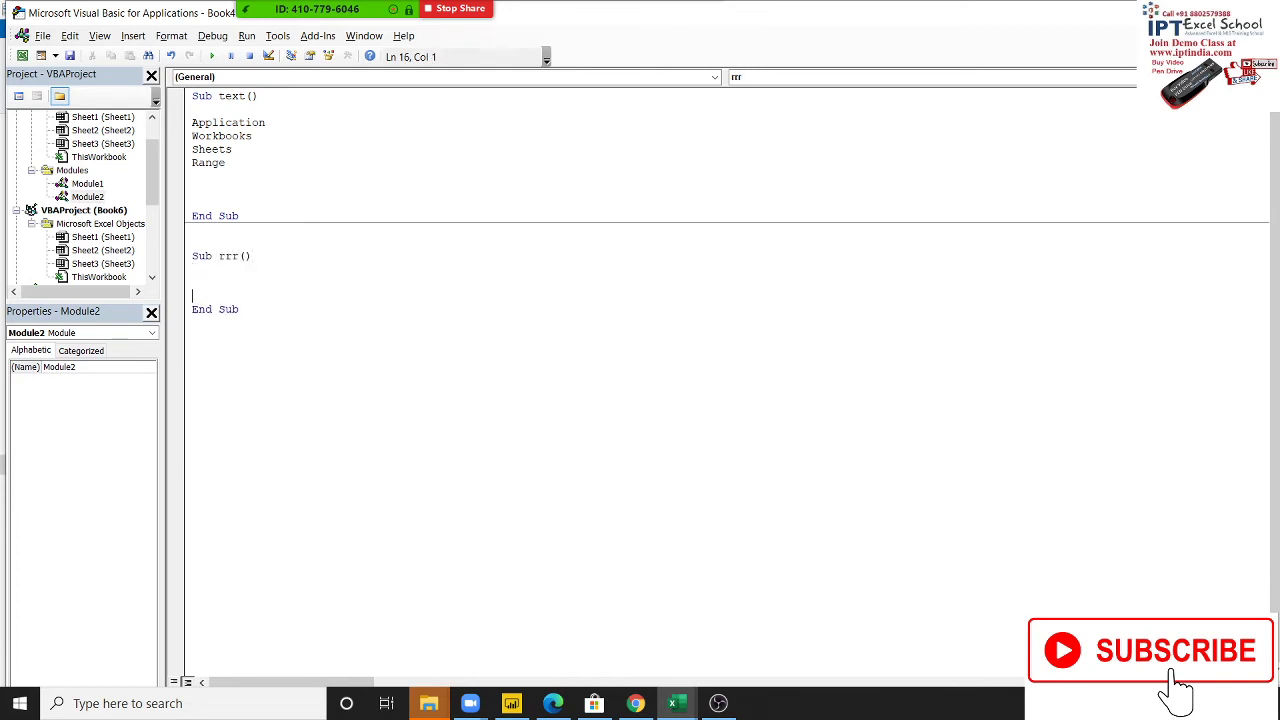
Compare with raj in Module1, then add a blank line inside rrr in Module2
{"action": "double_click", "coordinate": [95, 185]}
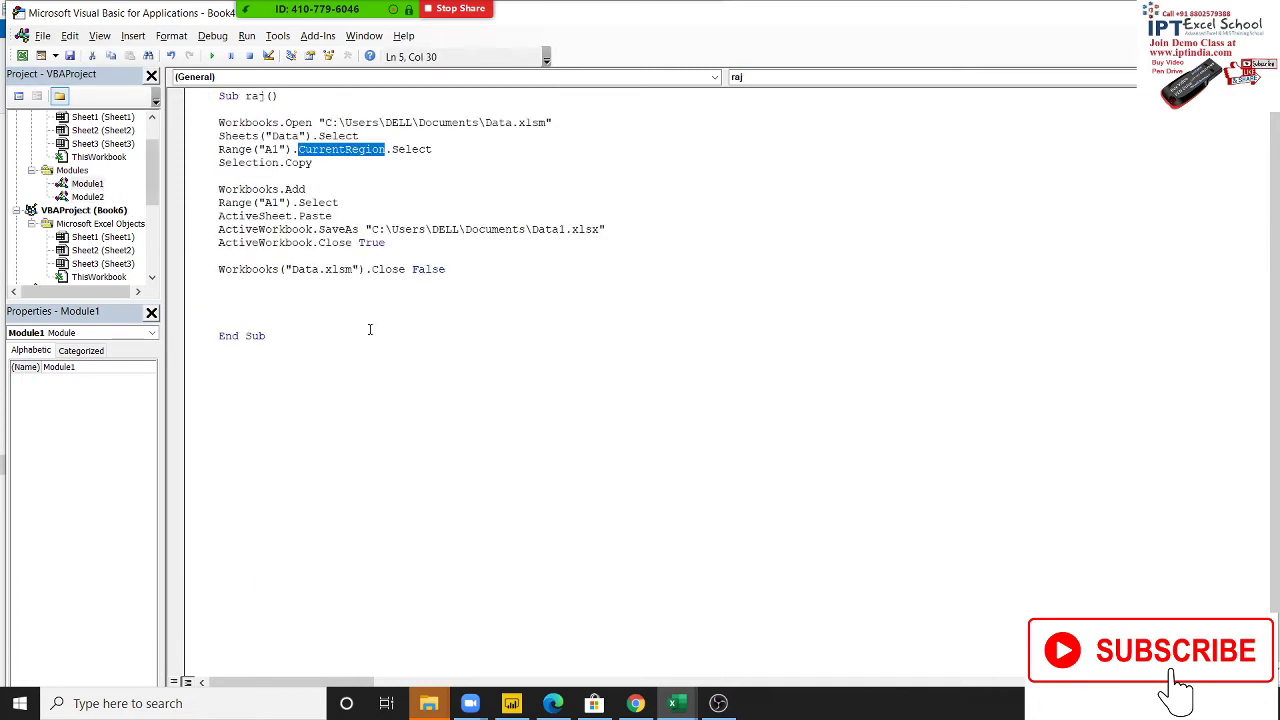
{"action": "mouse_move", "coordinate": [369, 329]}
{"action": "left_mouse_down"}
{"action": "mouse_move", "coordinate": [258, 155]}
{"action": "mouse_move", "coordinate": [248, 96]}
{"action": "left_mouse_up"}
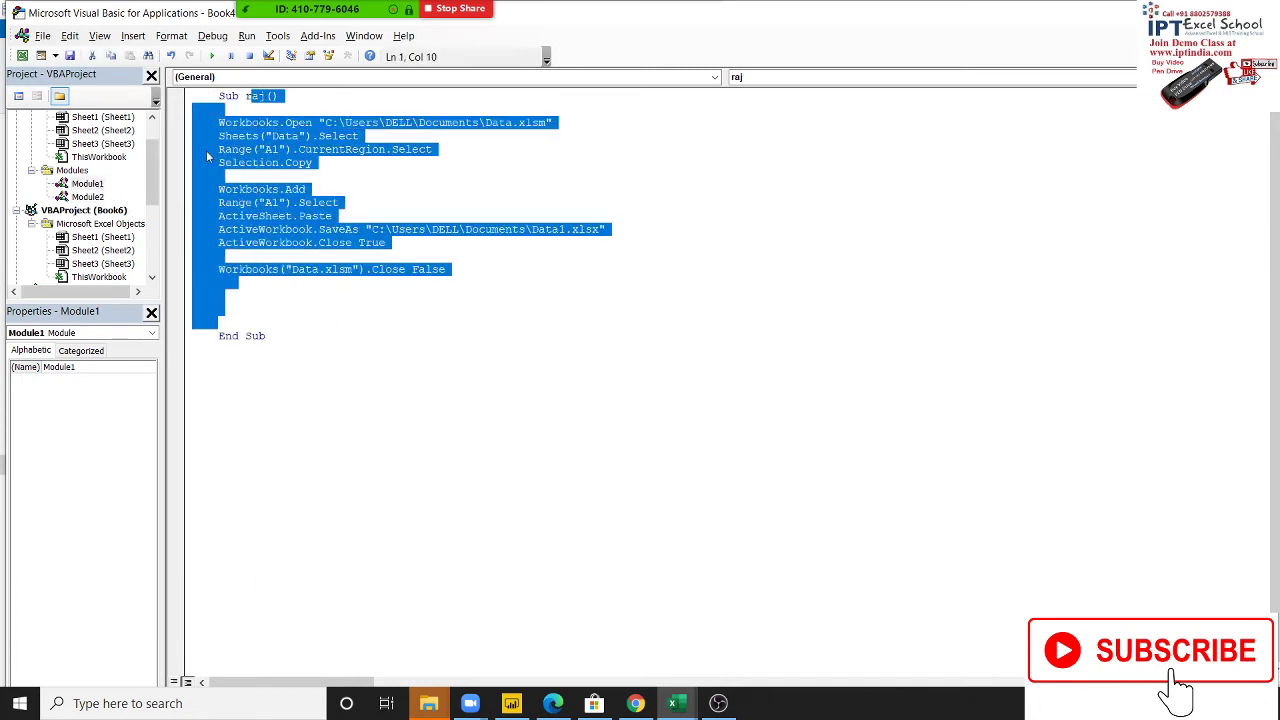
{"action": "double_click", "coordinate": [88, 197]}
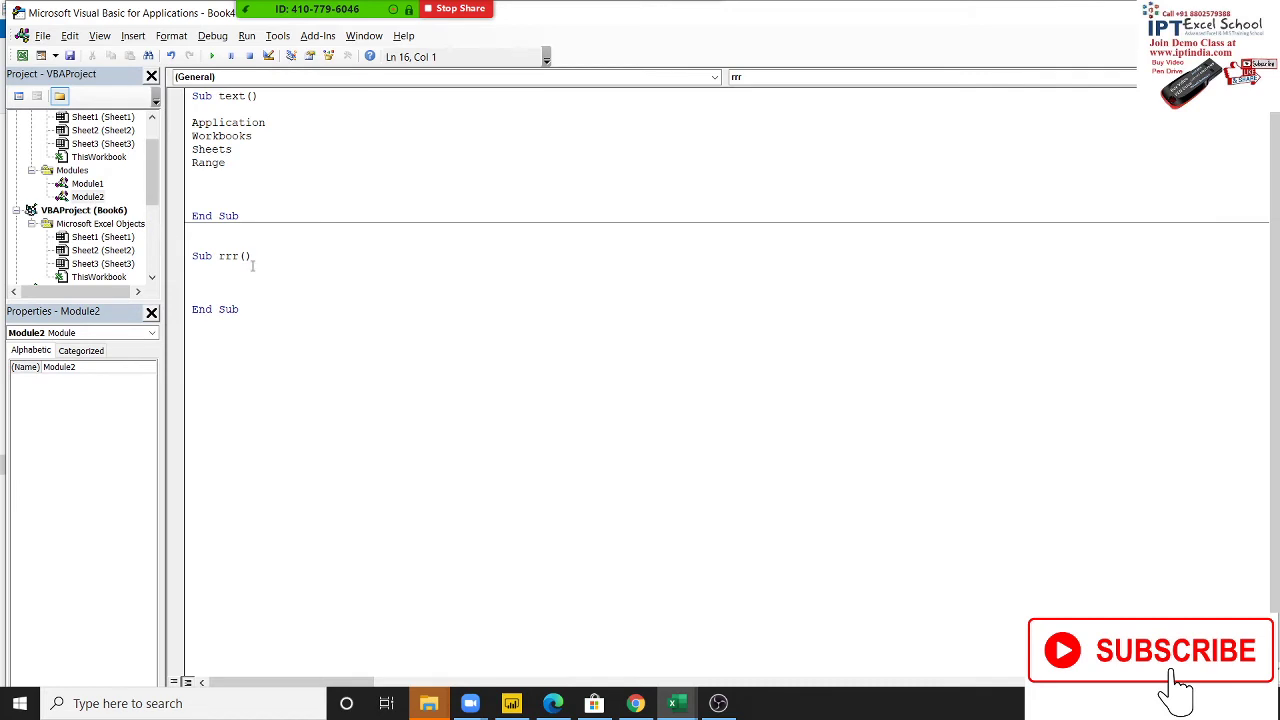
{"action": "key", "text": "Return"}
{"action": "left_click", "coordinate": [193, 295]}
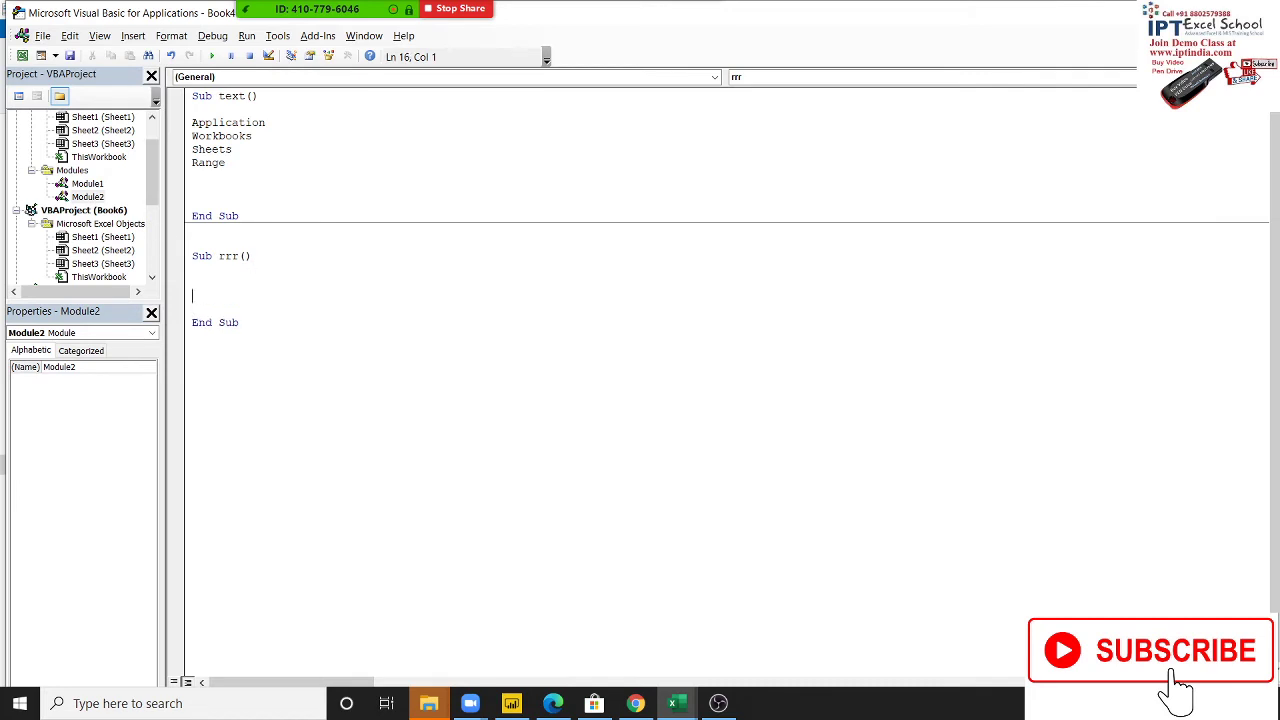
{"action": "left_click", "coordinate": [262, 282]}
{"action": "left_click_drag", "start_coordinate": [155, 172], "coordinate": [155, 152]}
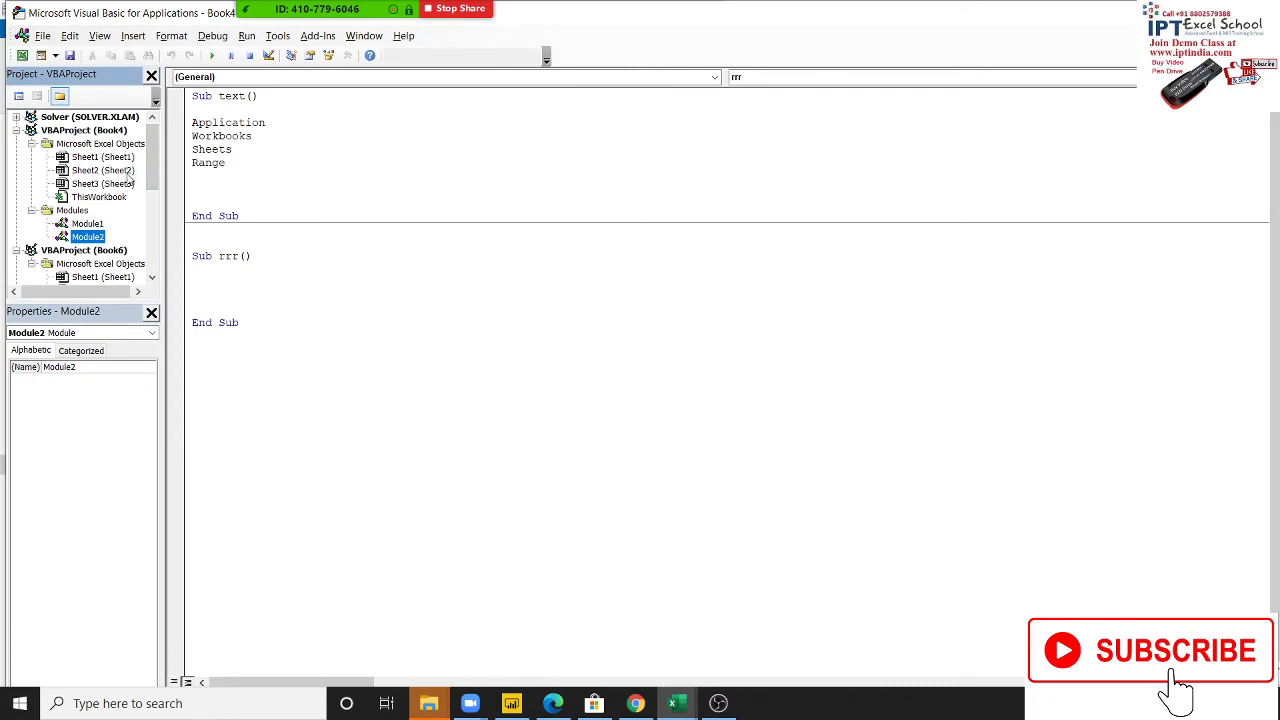
{"action": "key", "text": "alt+Tab"}
{"action": "key", "text": "alt+Tab"}
{"action": "key", "text": "alt+Tab"}
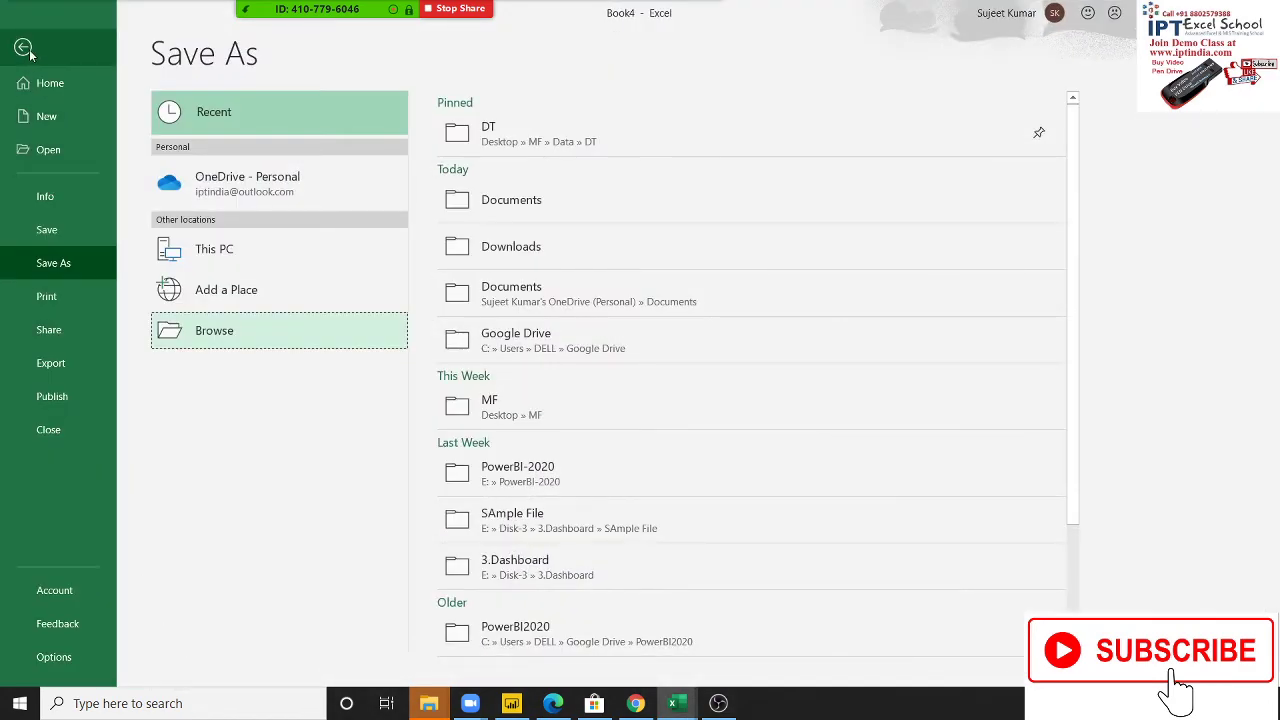
Exit the Save As backstage and return to Module2 in the VBA editor
{"action": "left_click", "coordinate": [24, 48]}
{"action": "left_click", "coordinate": [200, 657]}
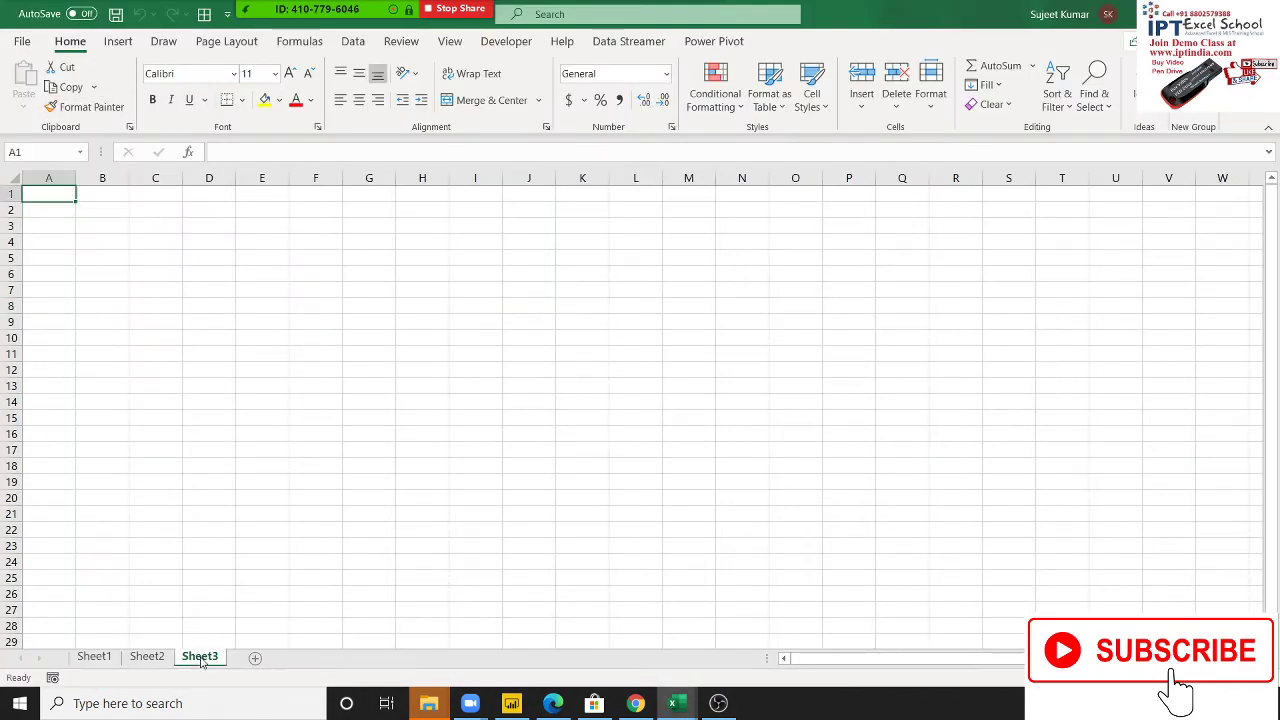
{"action": "left_click", "coordinate": [684, 703]}
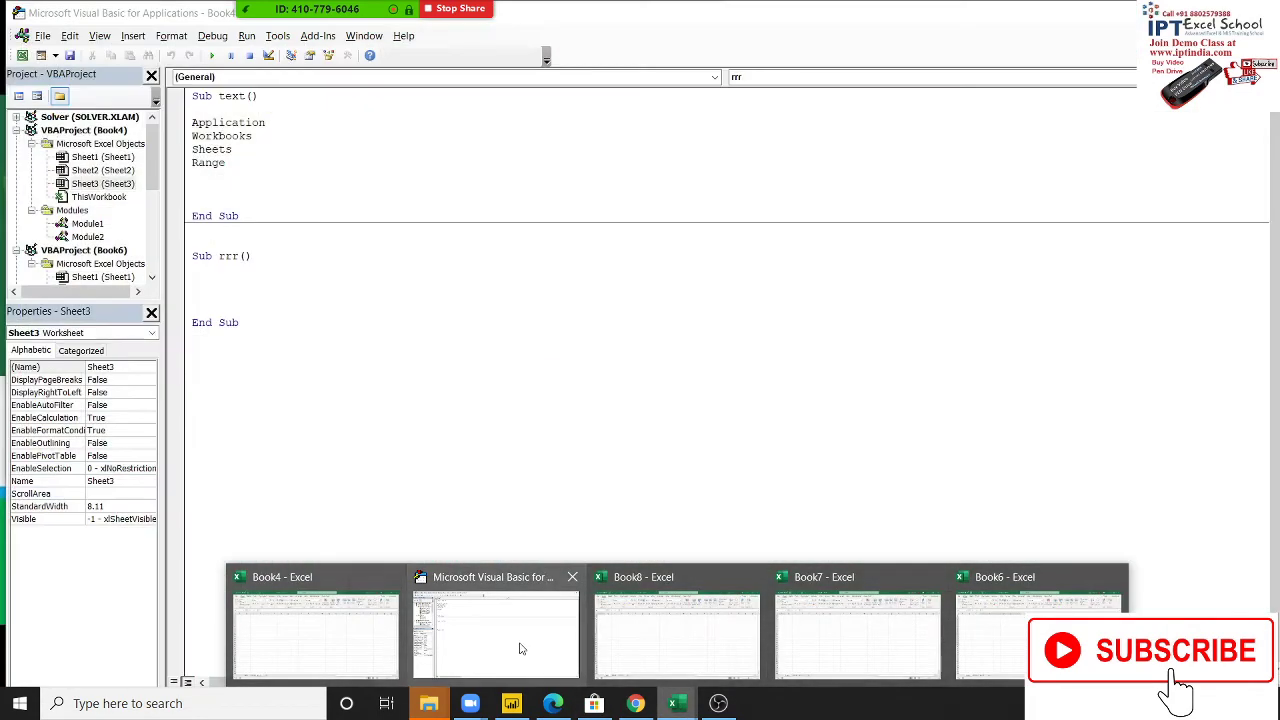
{"action": "left_click", "coordinate": [519, 648]}
Add the line Sheets("Sheet1").Select inside macro rrr
{"action": "left_click", "coordinate": [272, 269]}
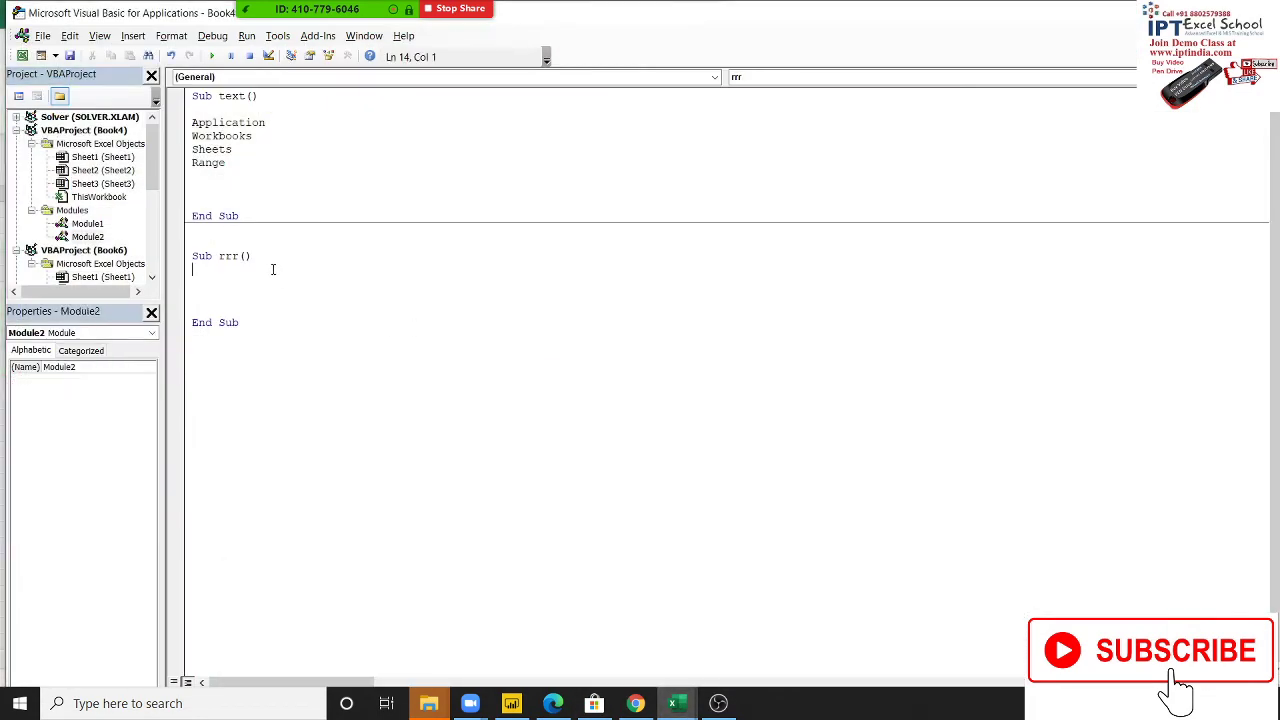
{"action": "key", "text": "Return"}
{"action": "type", "text": "sheets"}
{"action": "type", "text": "("}
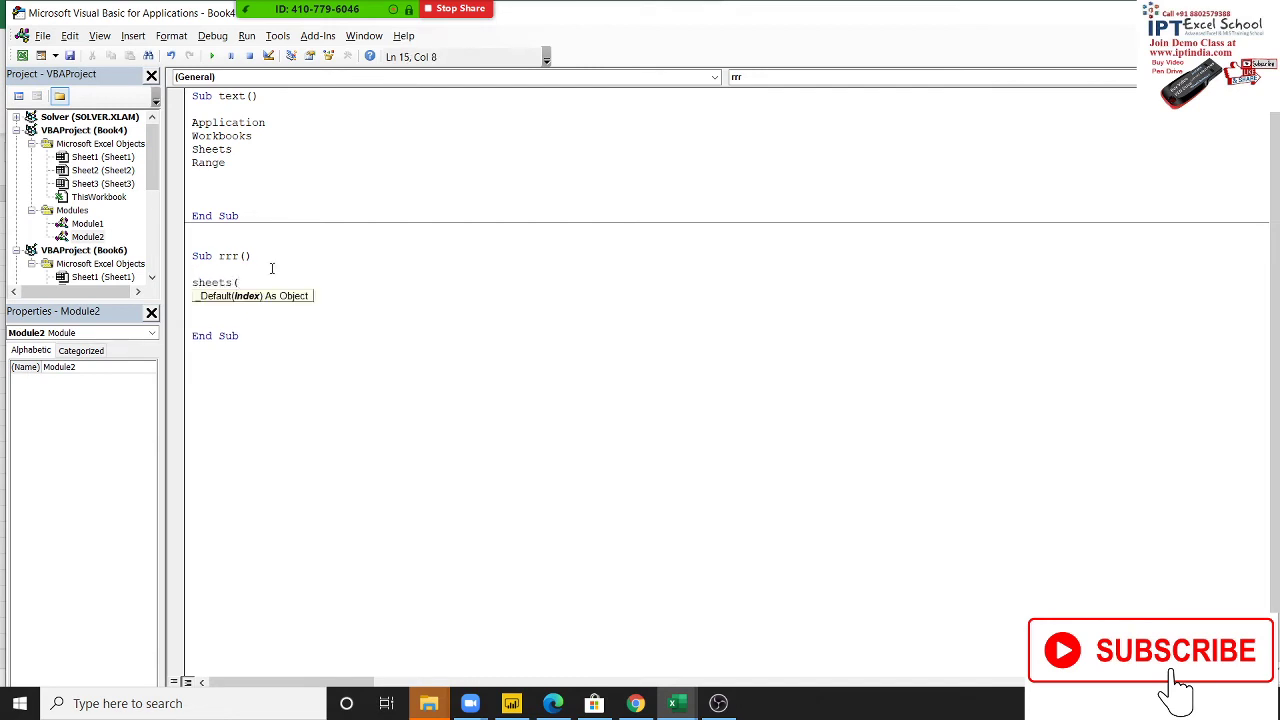
{"action": "type", "text": "\""}
{"action": "type", "text": "Sheet1"}
{"action": "type", "text": "\")."}
{"action": "type", "text": "selec"}
{"action": "type", "text": "t"}
{"action": "key", "text": "Return"}
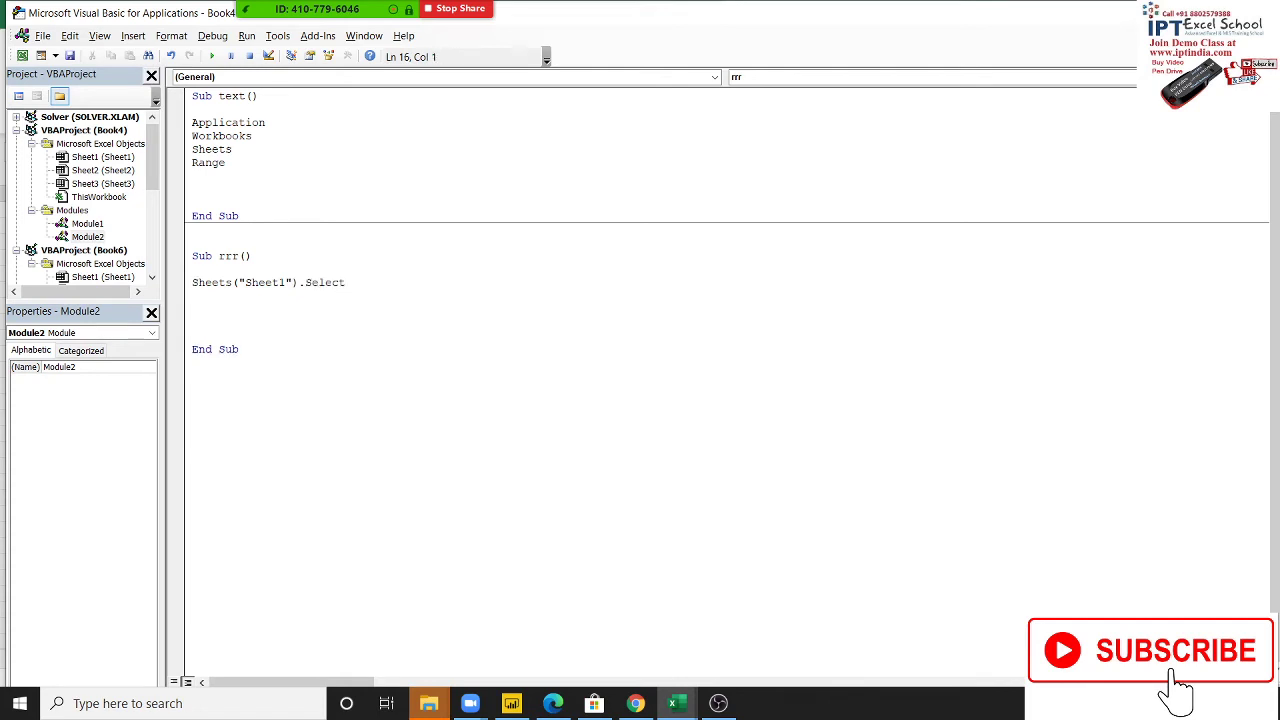
In the workbook, start renaming the Sheet1 tab to Data
{"action": "key", "text": "alt+F11"}
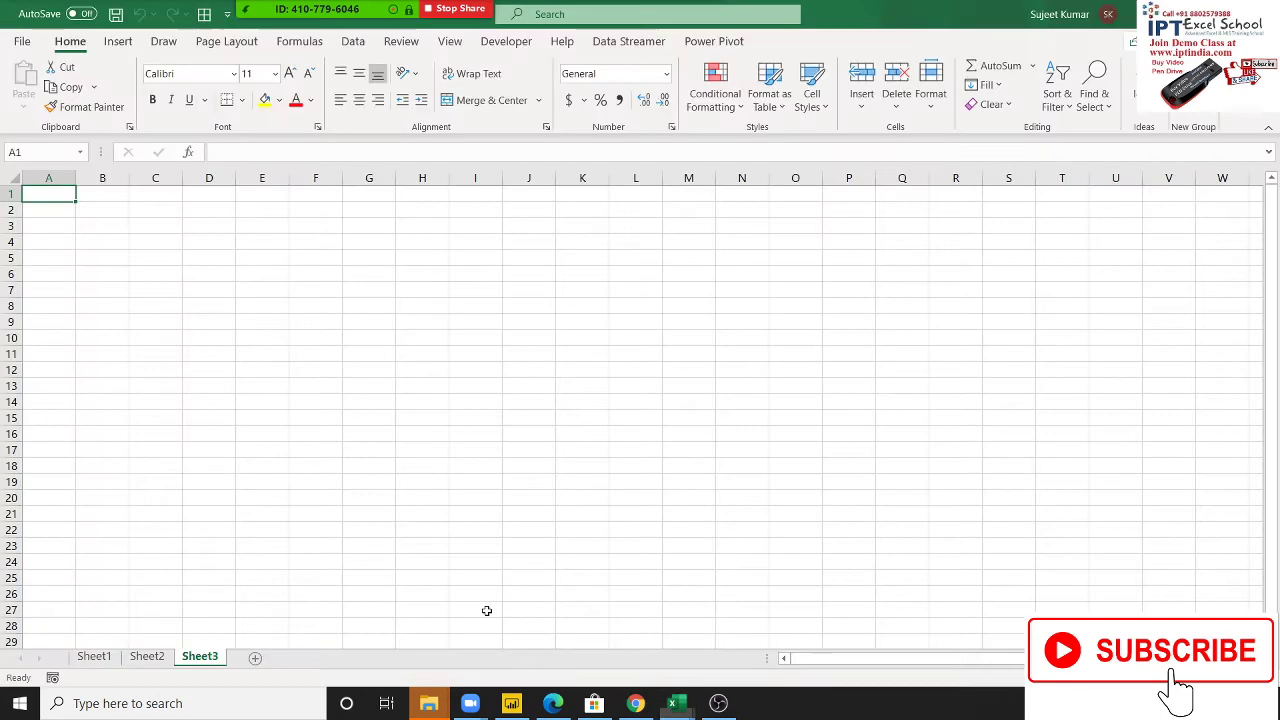
{"action": "left_click", "coordinate": [100, 660]}
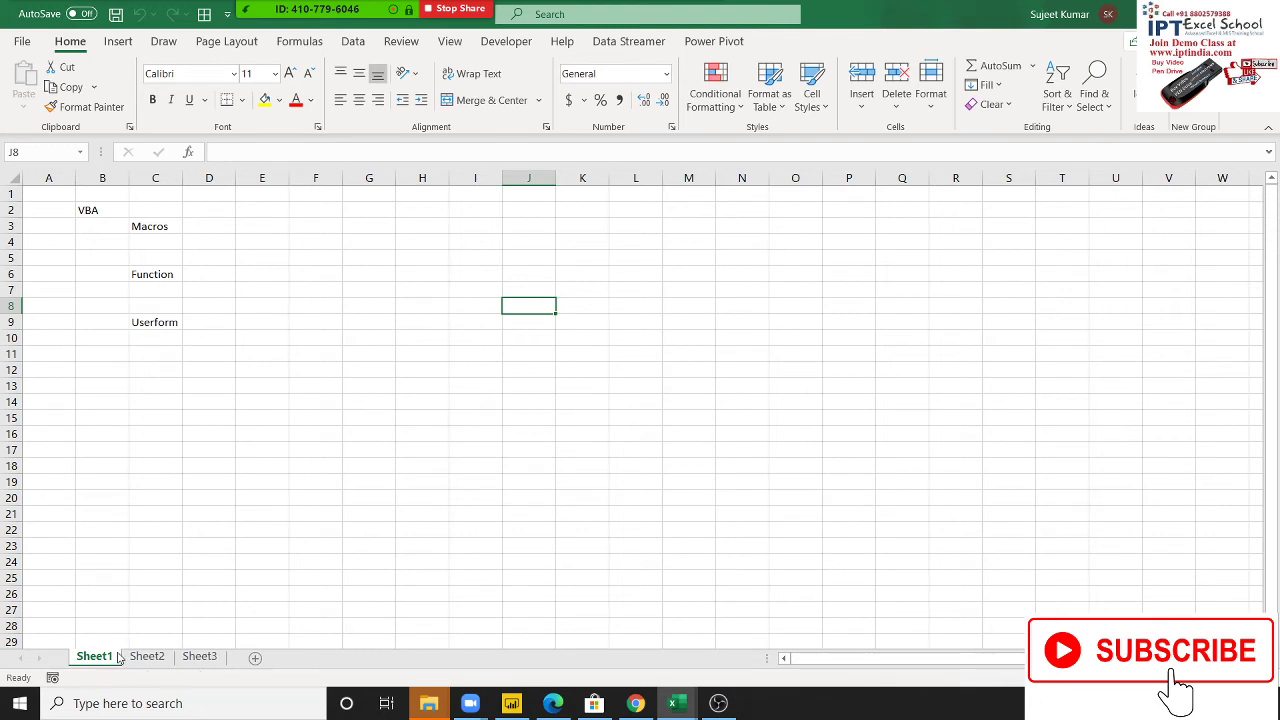
{"action": "key", "text": "alt+F11"}
{"action": "key", "text": "alt+F11"}
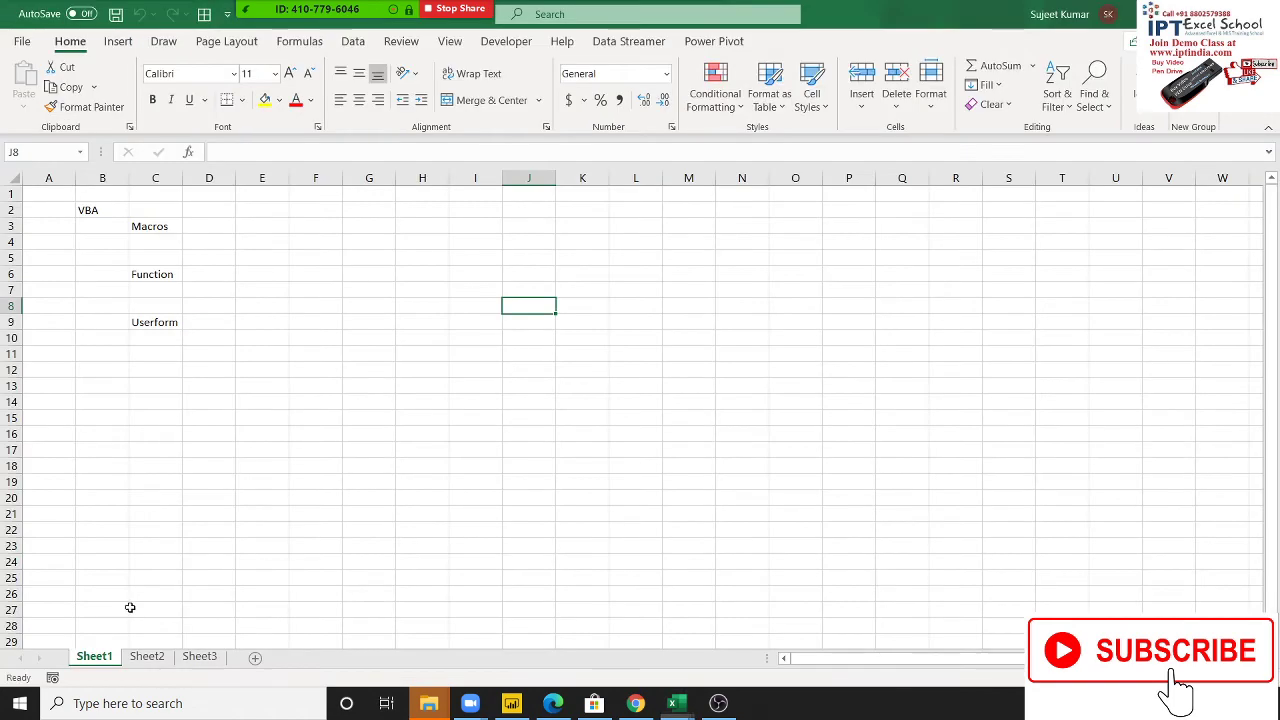
{"action": "double_click", "coordinate": [97, 656]}
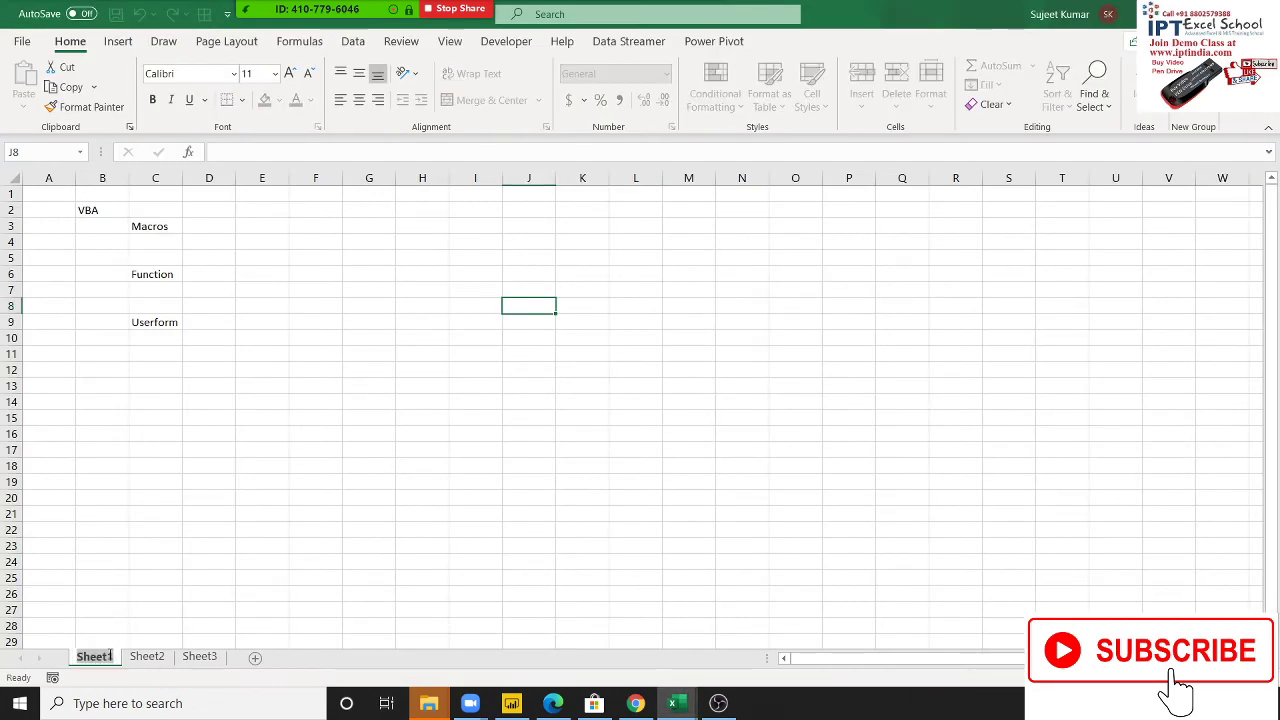
Name the first sheet Data and change macro rrr's line to Sheets("Data").Select
{"action": "type", "text": "Data"}
{"action": "left_click", "coordinate": [146, 579]}
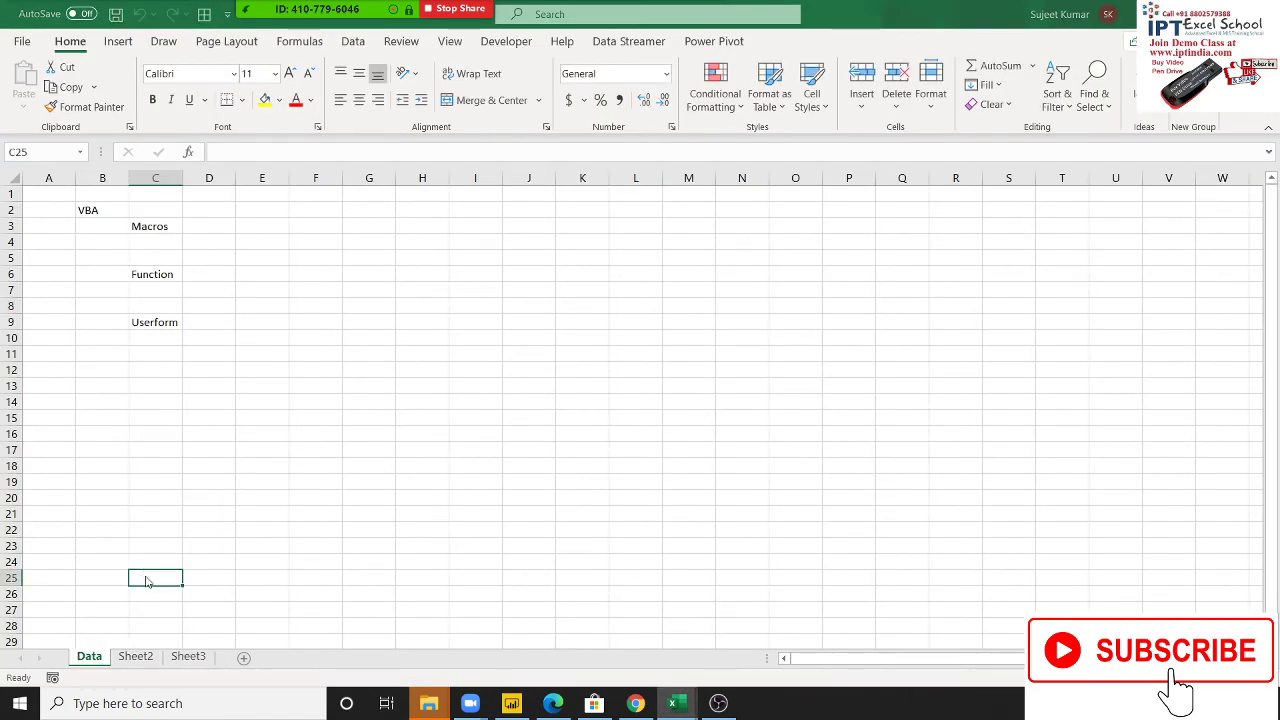
{"action": "key", "text": "alt+F11"}
{"action": "double_click", "coordinate": [278, 285]}
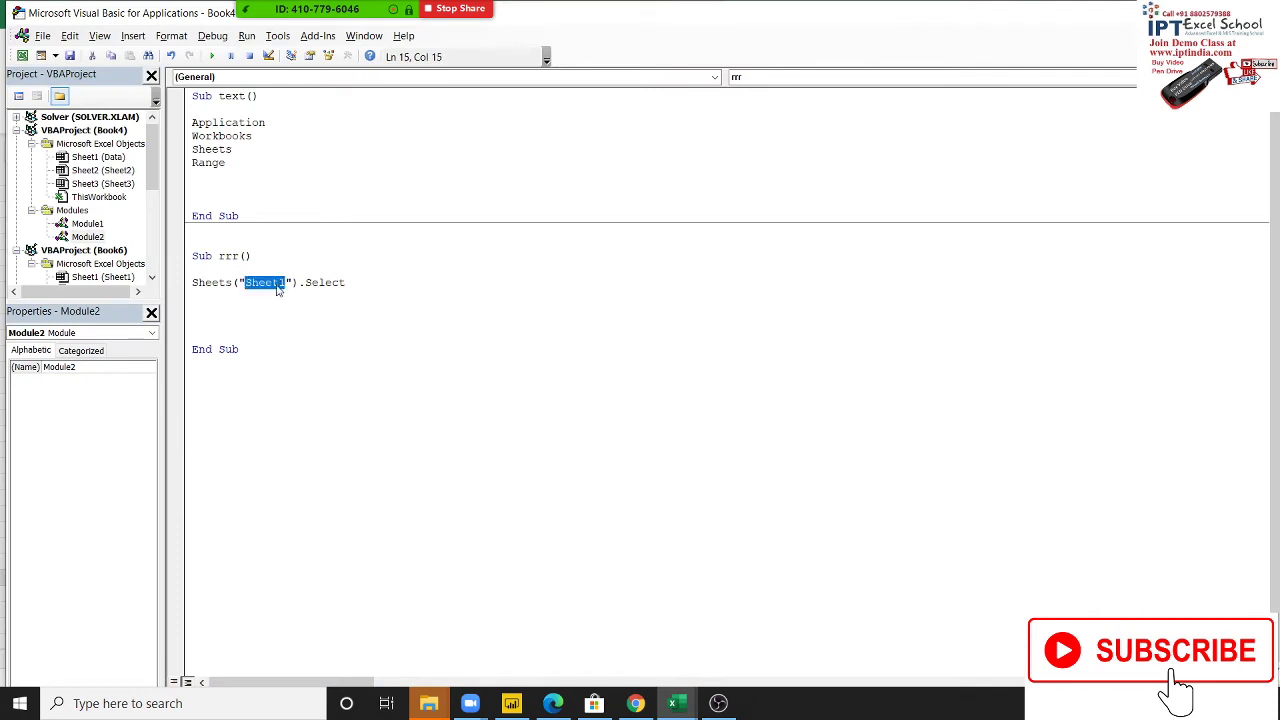
{"action": "type", "text": "Data"}
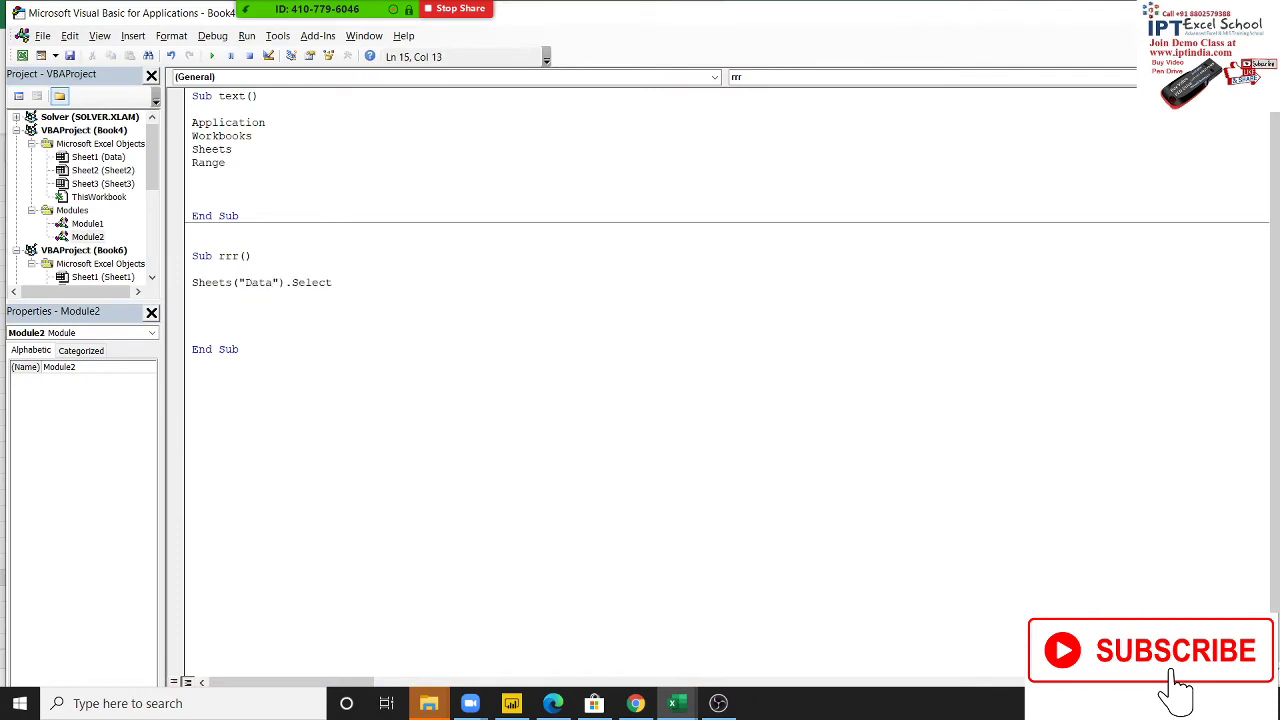
{"action": "left_click", "coordinate": [258, 301]}
Add a Sheet1.Select line below Sheets("Data").Select in macro rrr, using IntelliSense
{"action": "key", "text": "alt+F11"}
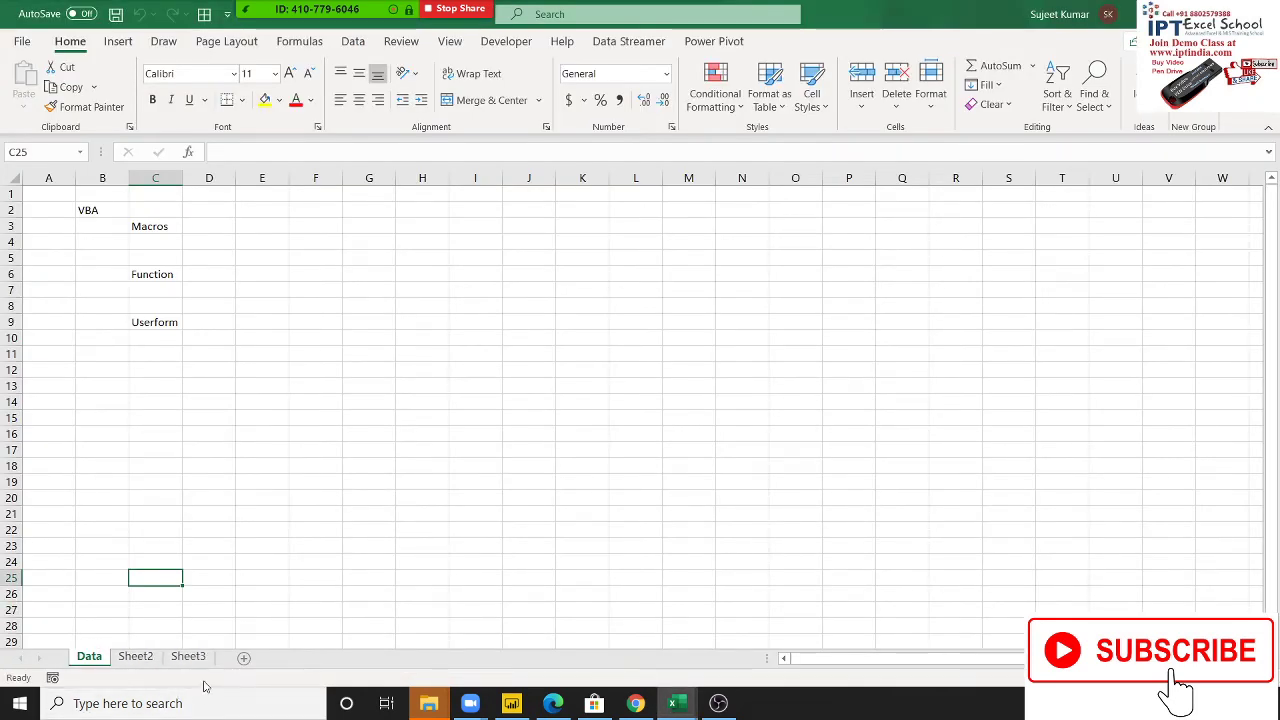
{"action": "key", "text": "alt+F11"}
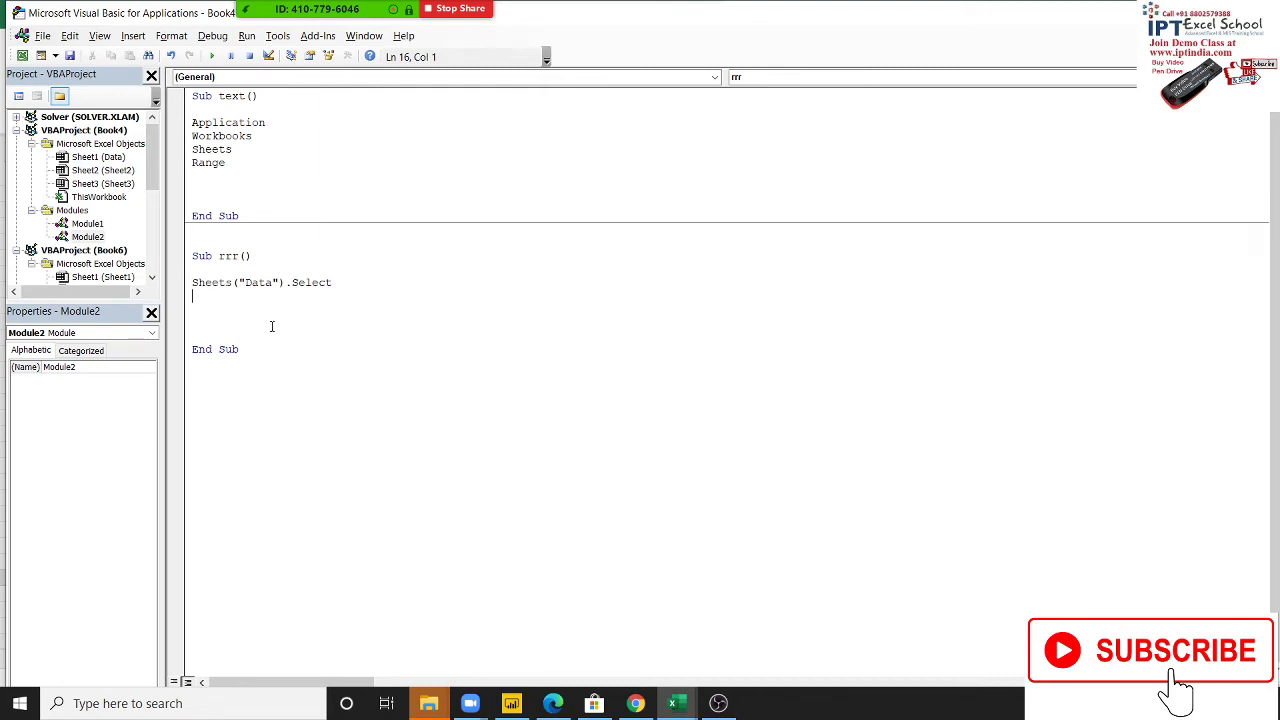
{"action": "type", "text": "sheet"}
{"action": "type", "text": "1.s"}
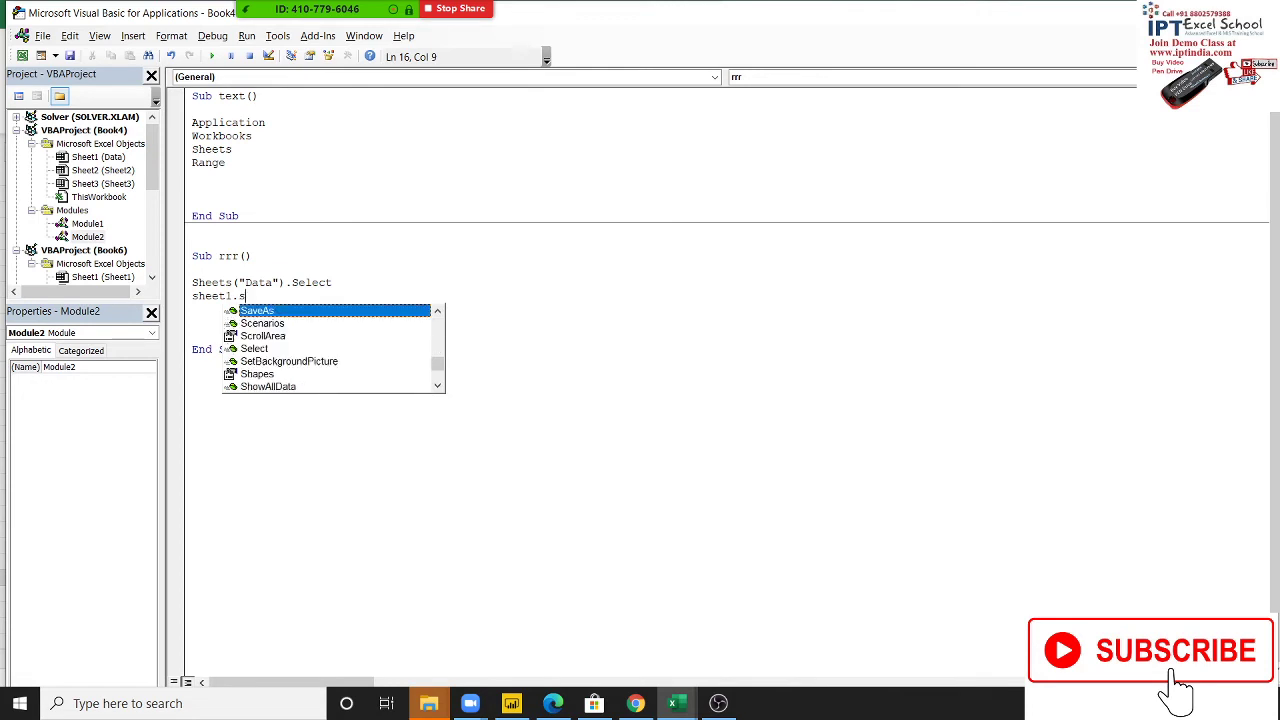
{"action": "type", "text": "e"}
{"action": "key", "text": "Return"}
{"action": "key", "text": "Up"}
{"action": "key", "text": "Return"}
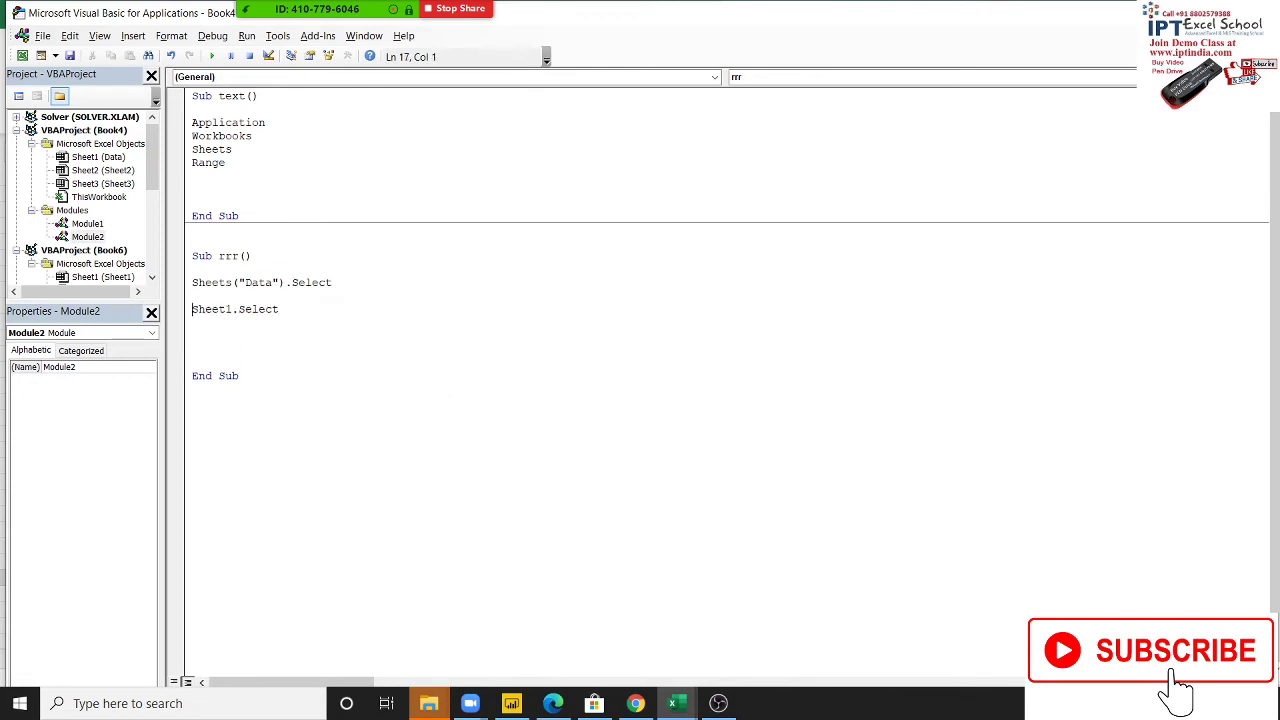
{"action": "key", "text": "alt+F11"}
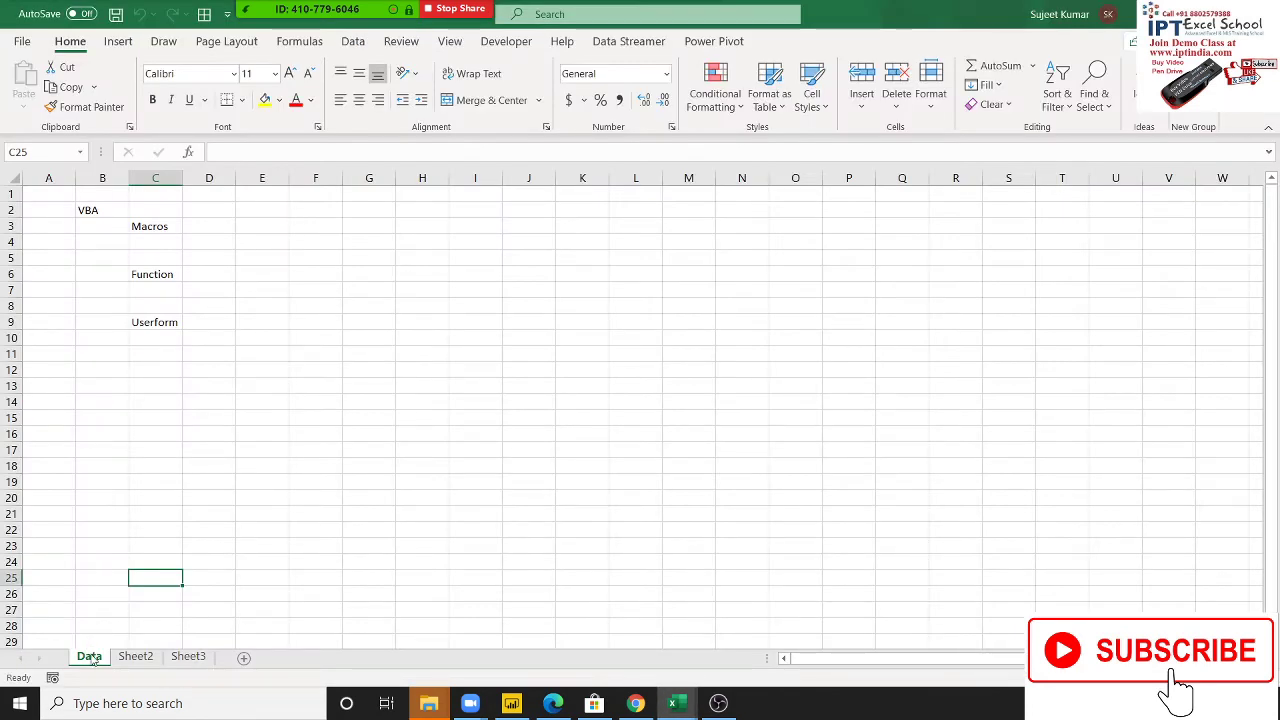
Rename the Data sheet to Summary and change macro rrr to Sheets("Summary").Select
{"action": "type", "text": "Sum"}
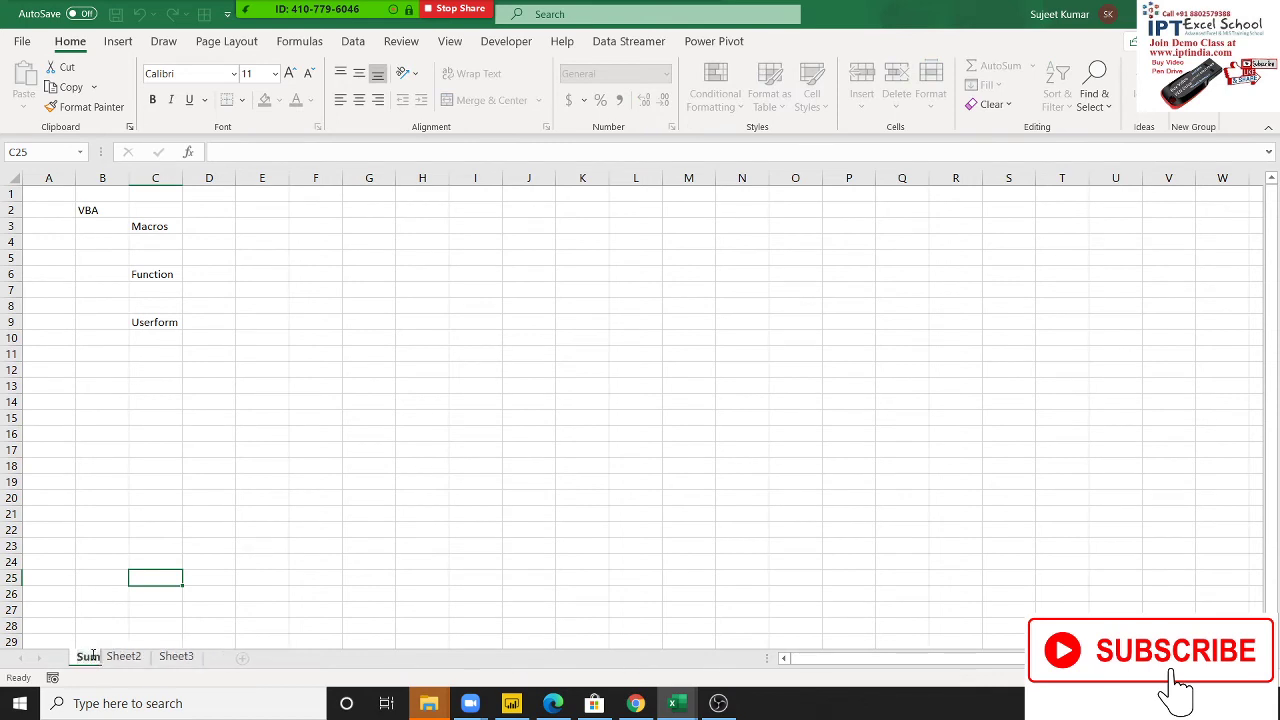
{"action": "type", "text": "mary"}
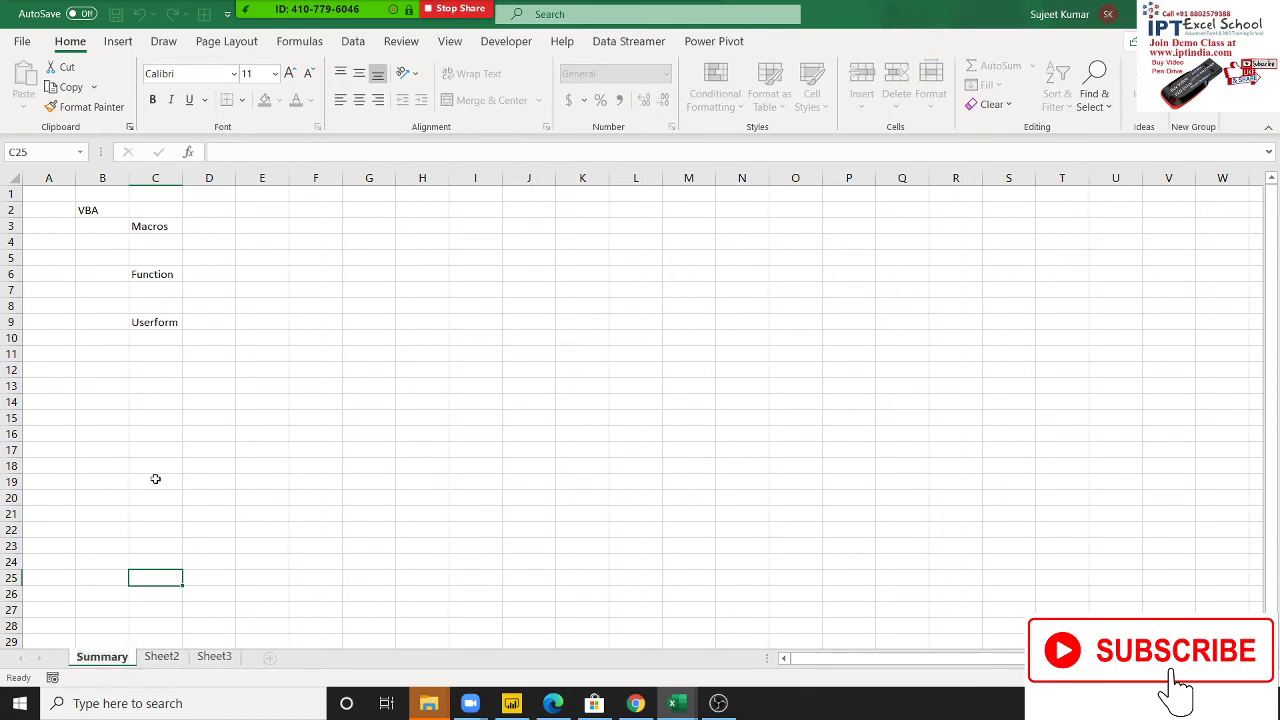
{"action": "left_click", "coordinate": [155, 479]}
{"action": "key", "text": "alt+F11"}
{"action": "double_click", "coordinate": [257, 285]}
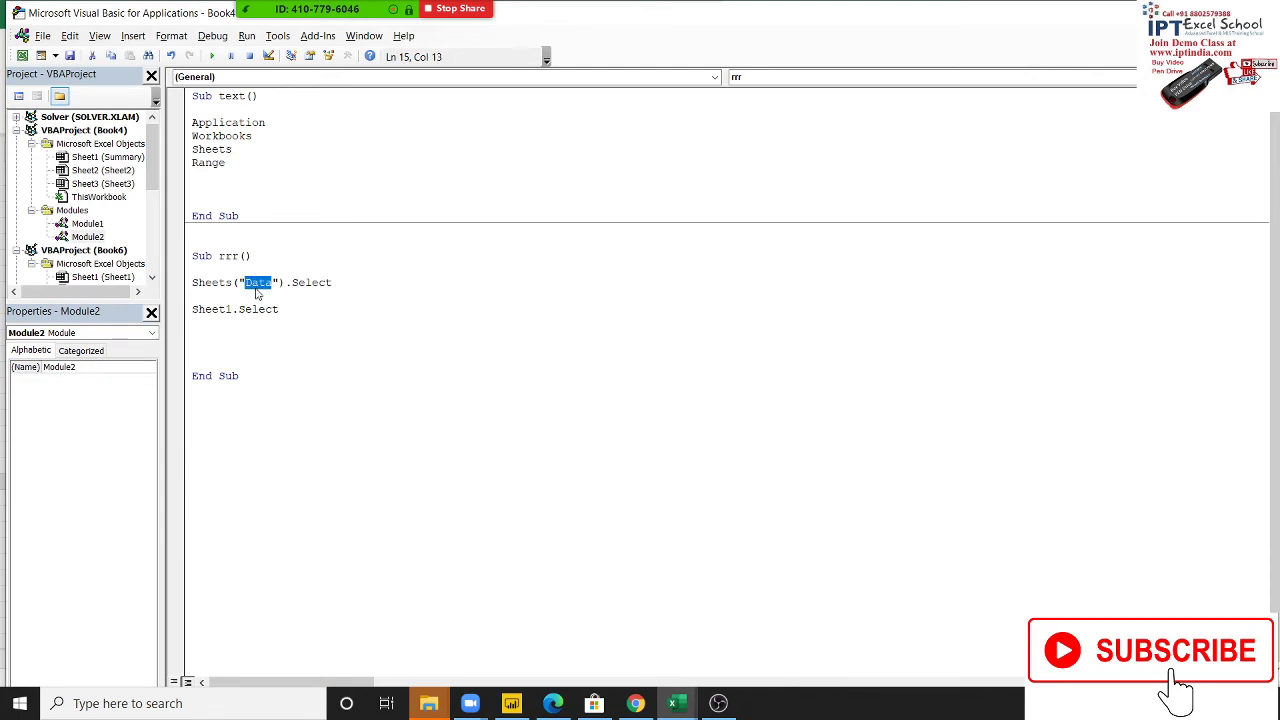
{"action": "type", "text": "Summa"}
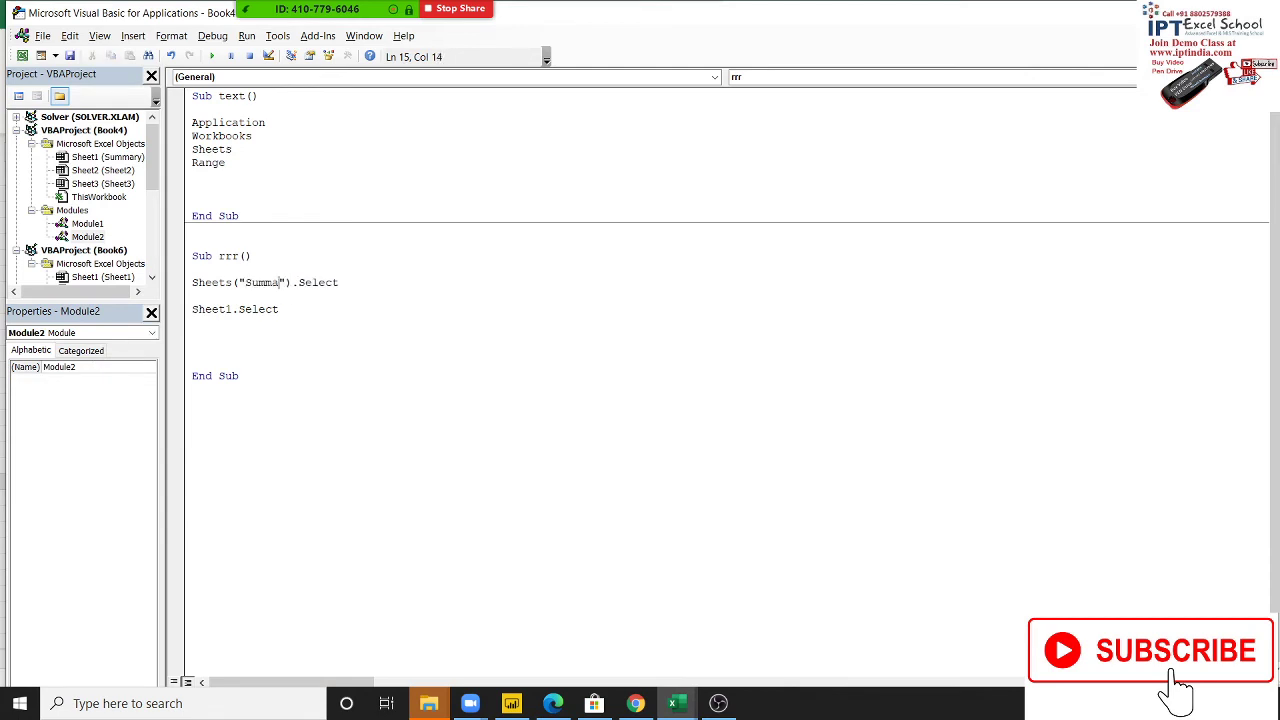
{"action": "type", "text": "ry"}
Check in the Project Explorer that code name Sheet1 is the Summary sheet
{"action": "left_click", "coordinate": [247, 309]}
{"action": "double_click", "coordinate": [229, 312]}
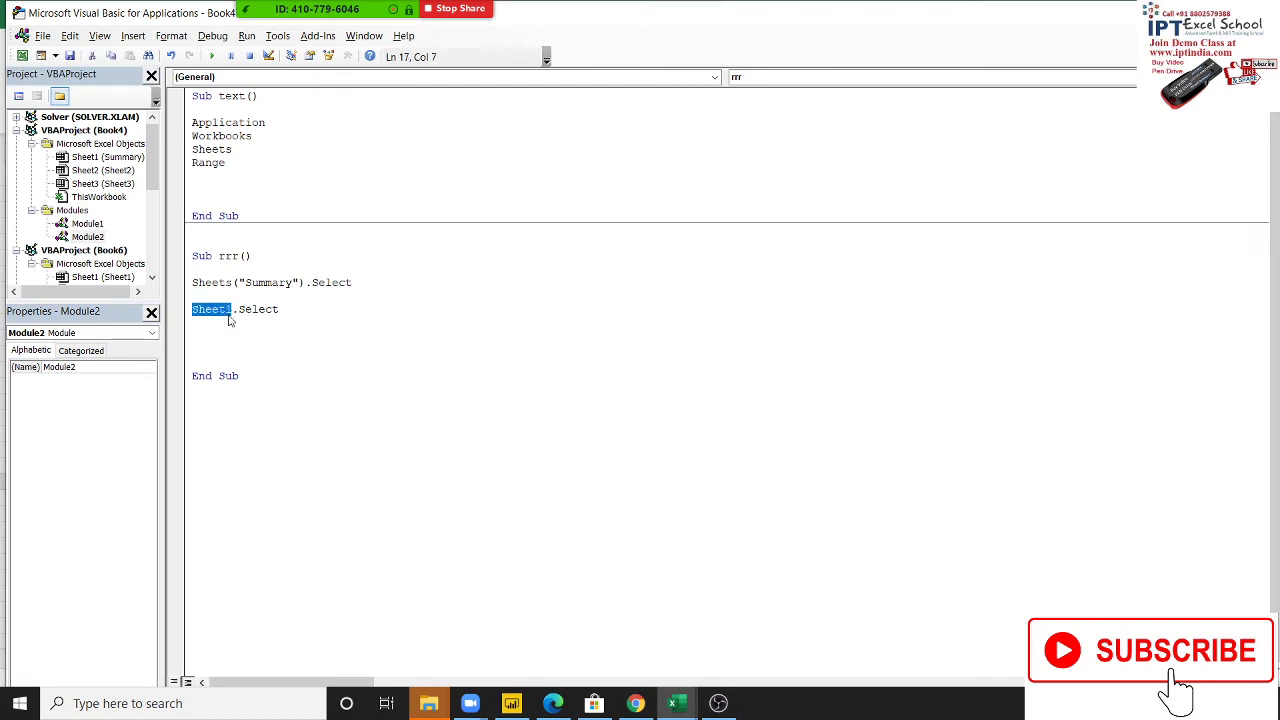
{"action": "left_click", "coordinate": [105, 160]}
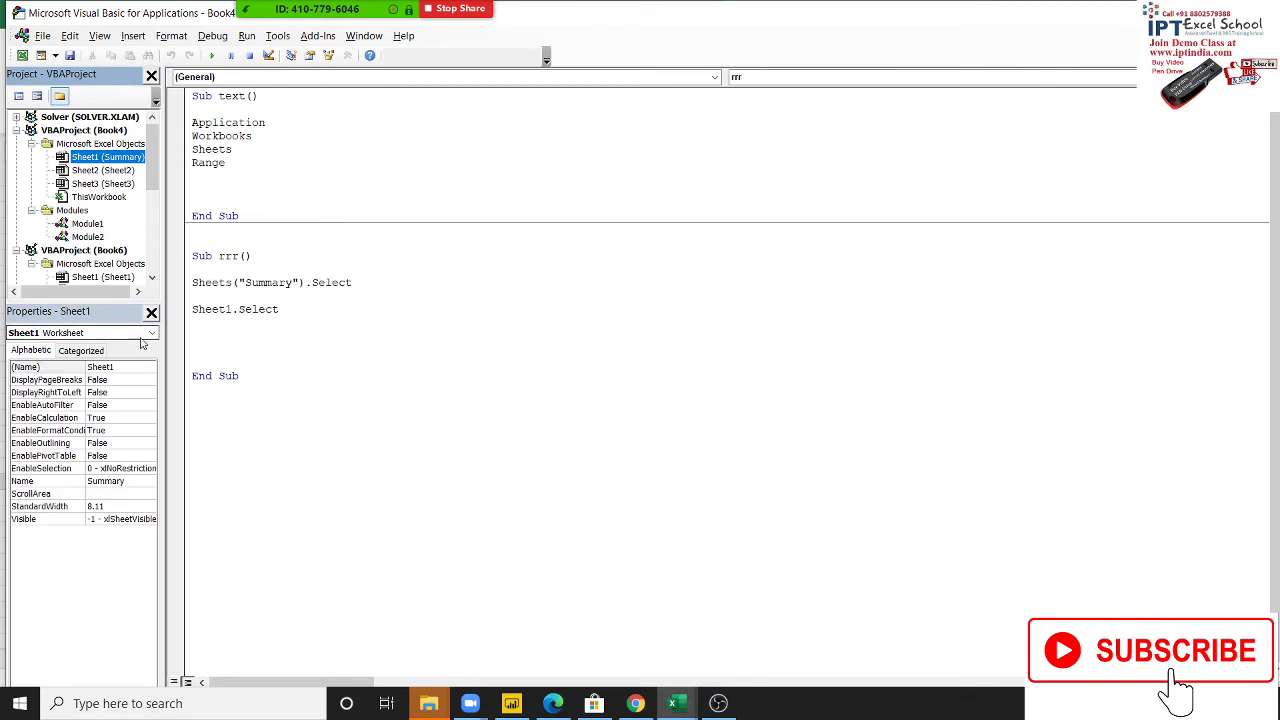
{"action": "left_click", "coordinate": [219, 314]}
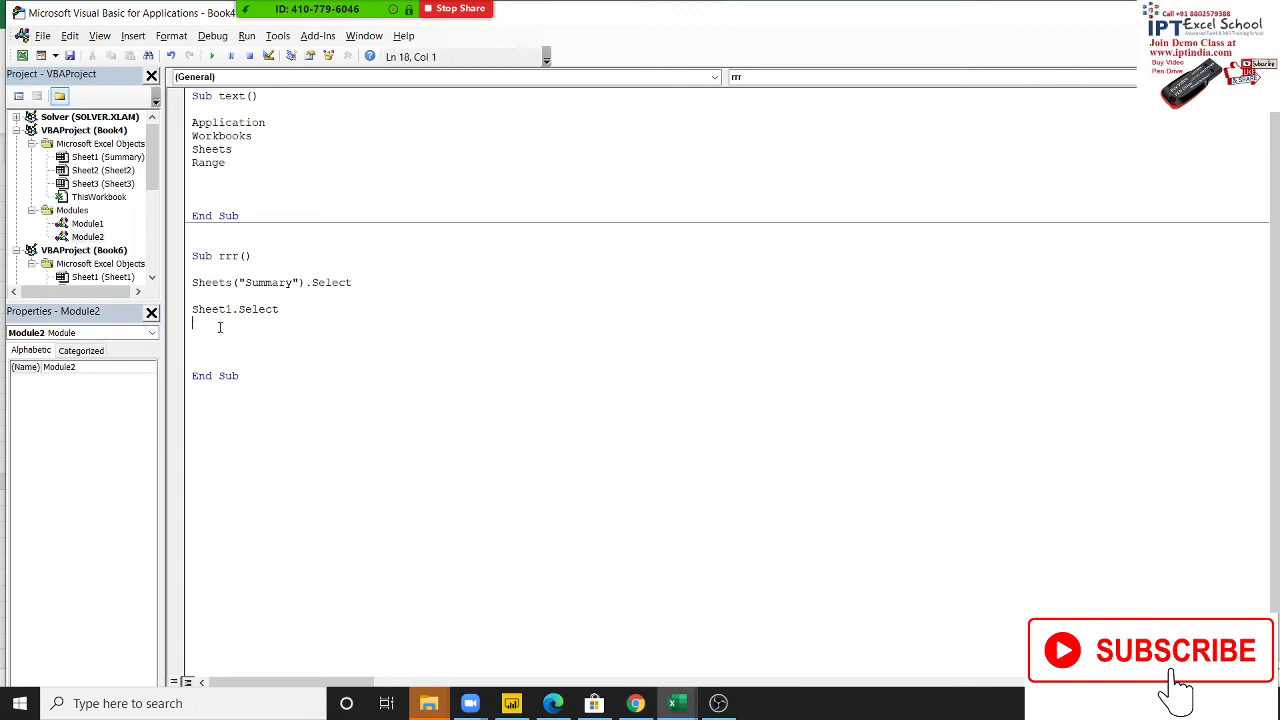
{"action": "key", "text": "alt+F11"}
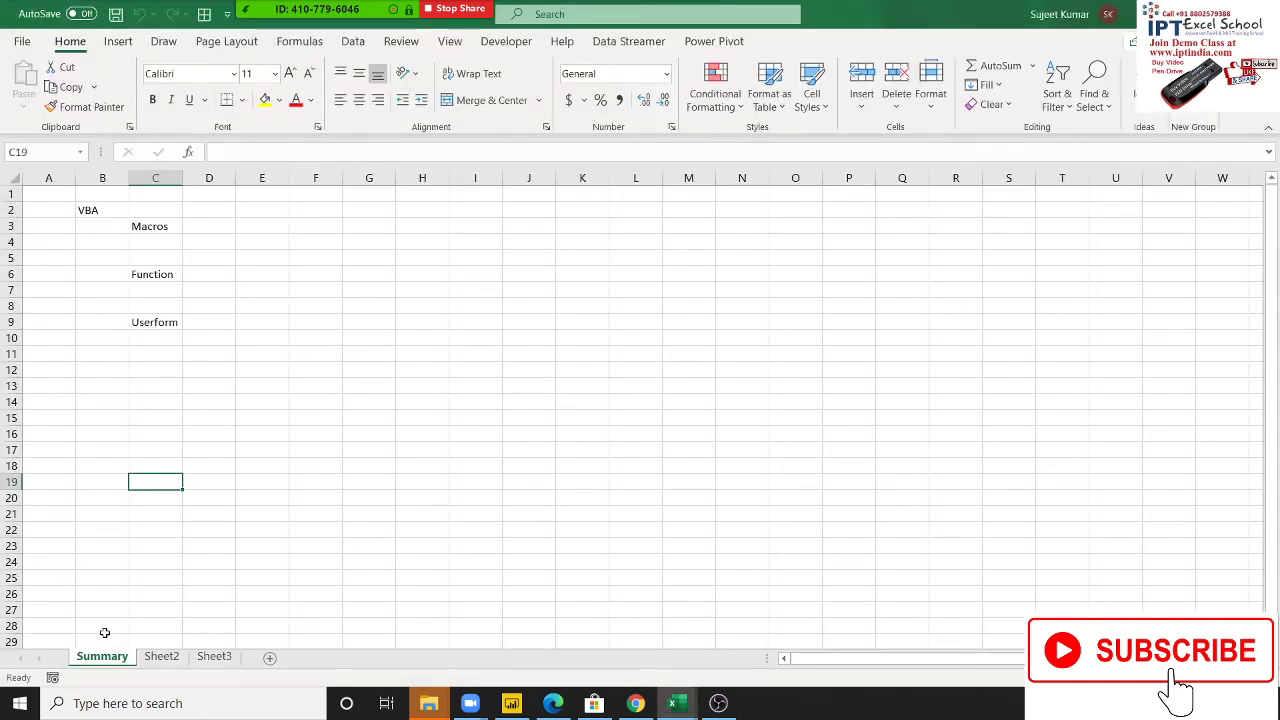
Permanently delete the Summary sheet
{"action": "right_click", "coordinate": [108, 656]}
{"action": "left_click", "coordinate": [195, 442]}
{"action": "left_click", "coordinate": [614, 398]}
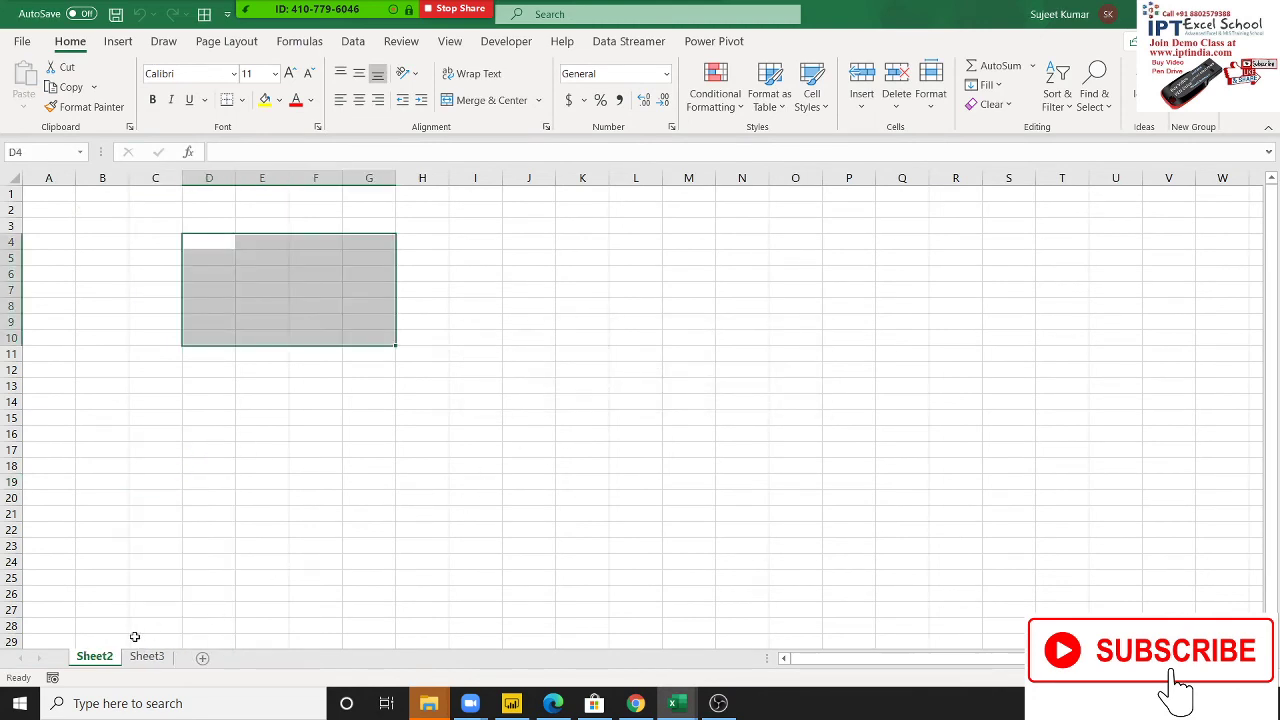
Add a new blank sheet between Sheet2 and Sheet3 and name it Summary
{"action": "left_click", "coordinate": [202, 658]}
{"action": "left_click_drag", "start_coordinate": [202, 658], "coordinate": [145, 658]}
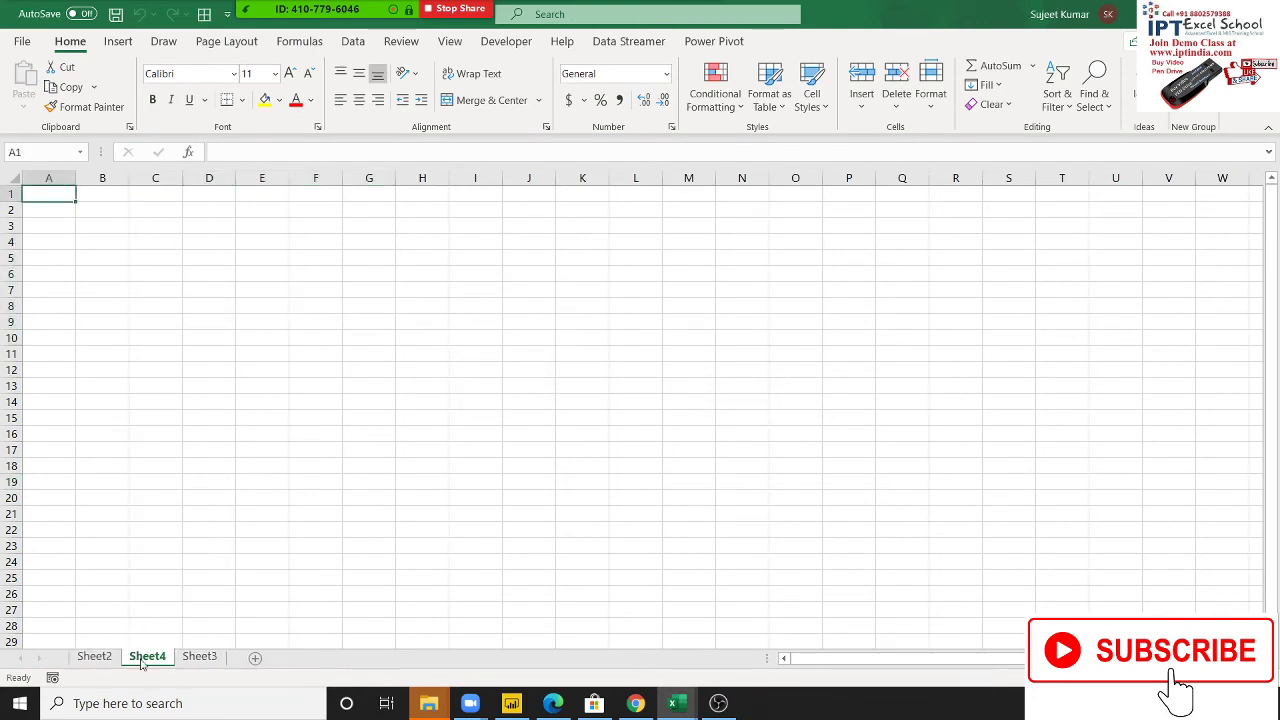
{"action": "double_click", "coordinate": [145, 658]}
{"action": "type", "text": "Summ"}
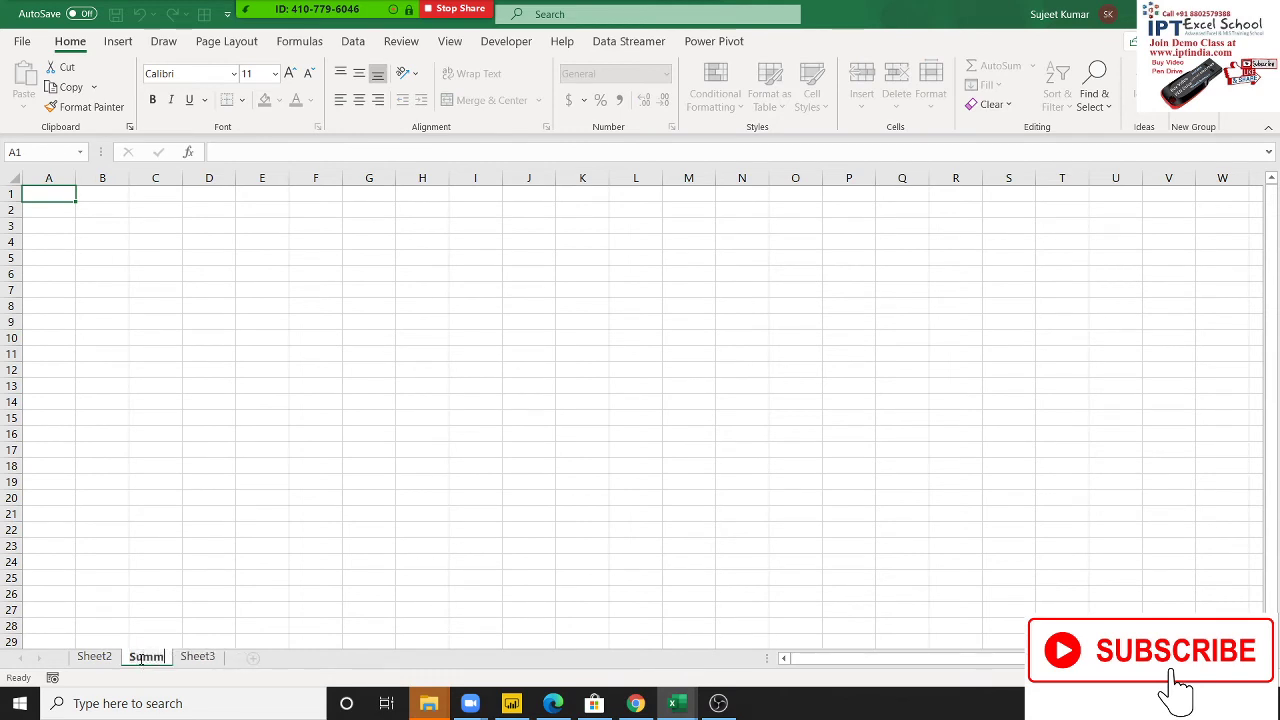
{"action": "type", "text": "ary"}
{"action": "left_click", "coordinate": [192, 510]}
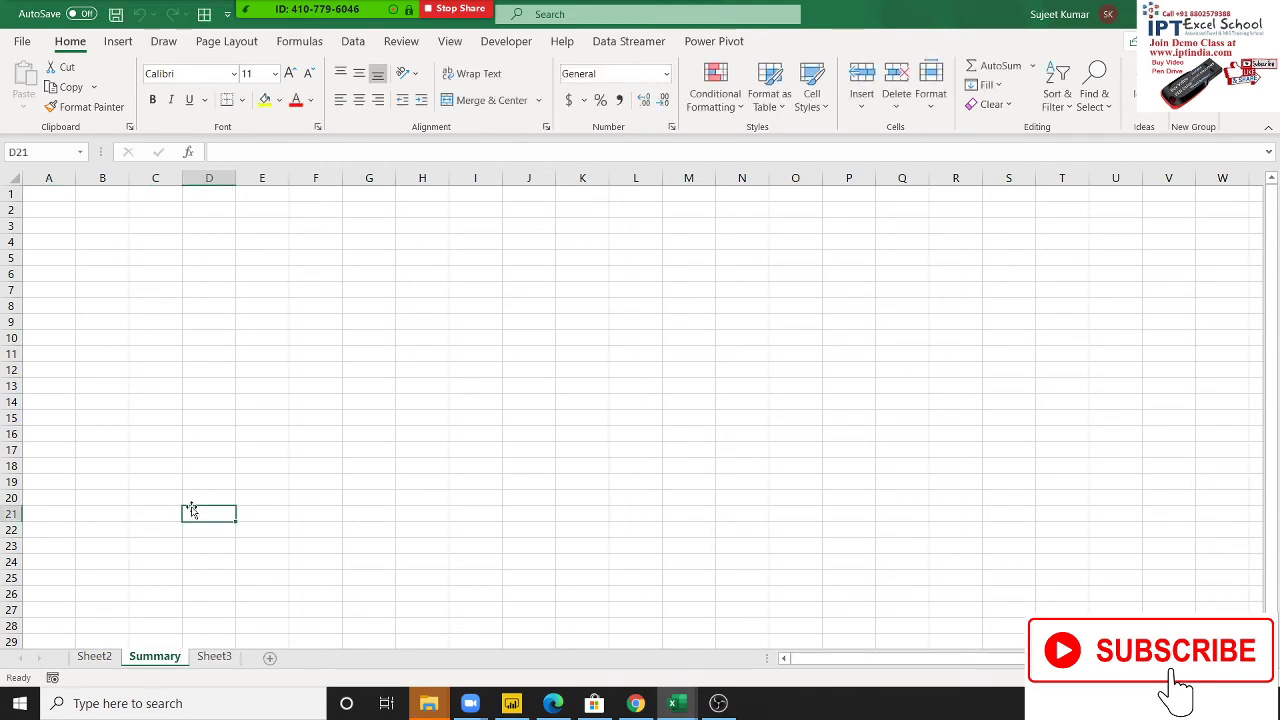
{"action": "double_click", "coordinate": [160, 656]}
{"action": "key", "text": "Return"}
{"action": "key", "text": "alt+F11"}
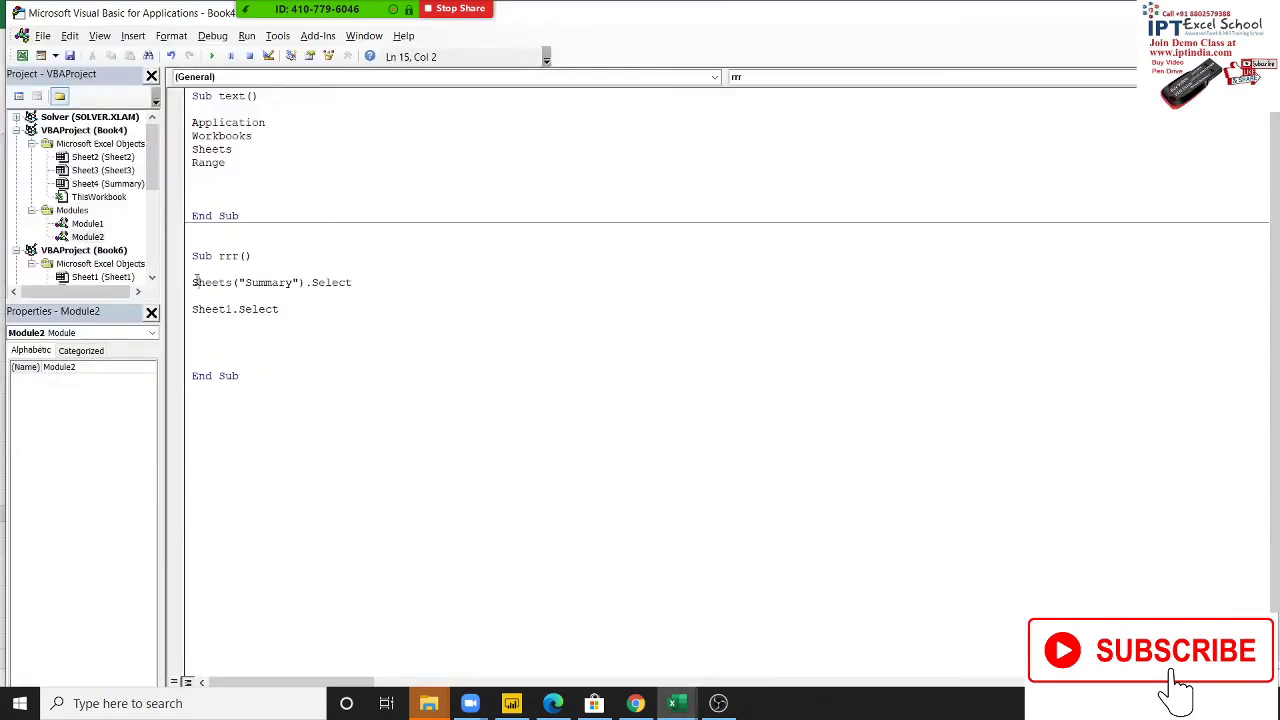
Highlight the Sheets("Summary").Select and Sheet1.Select lines in macro rrr
{"action": "left_click_drag", "start_coordinate": [194, 283], "coordinate": [303, 290]}
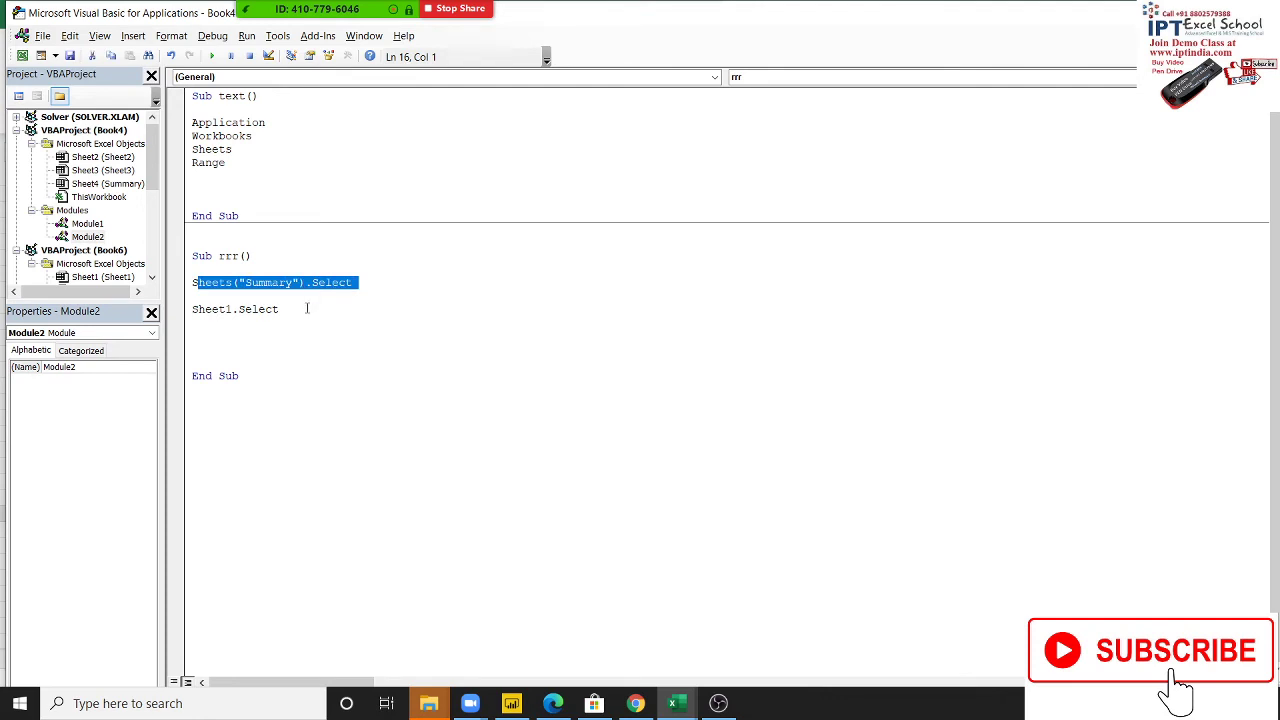
{"action": "left_click_drag", "start_coordinate": [279, 309], "coordinate": [183, 302]}
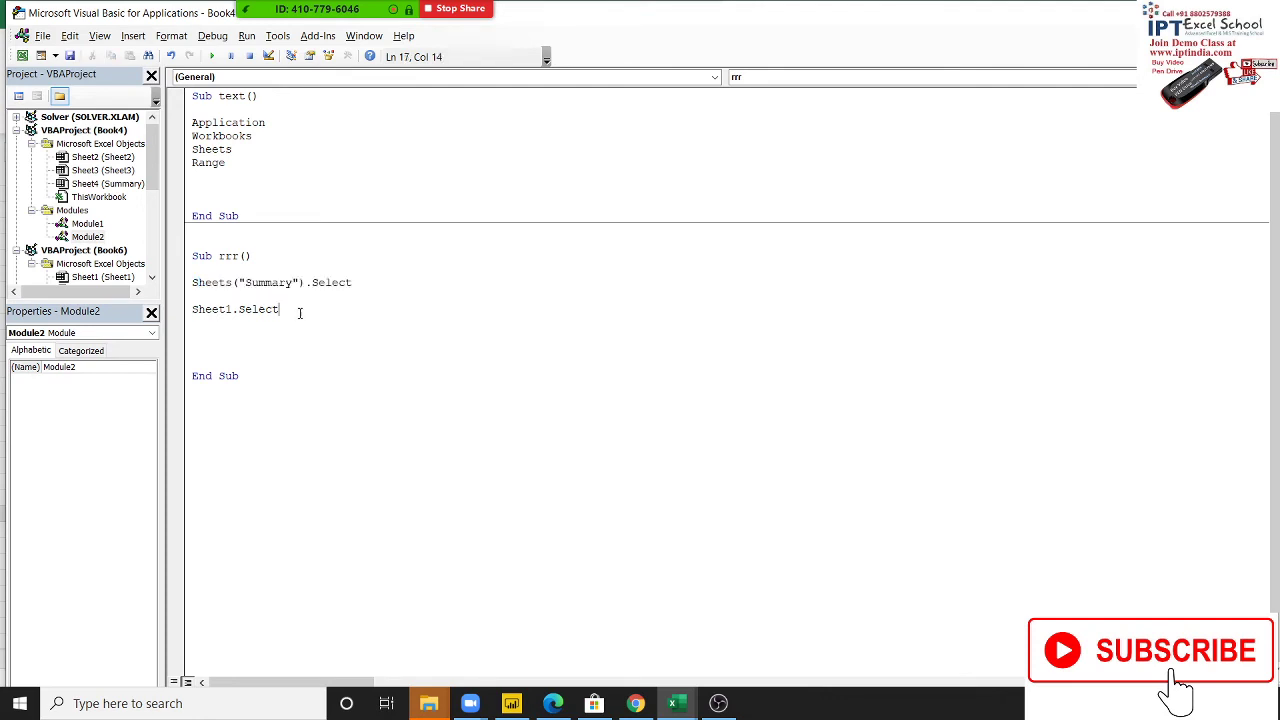
{"action": "left_click", "coordinate": [180, 289]}
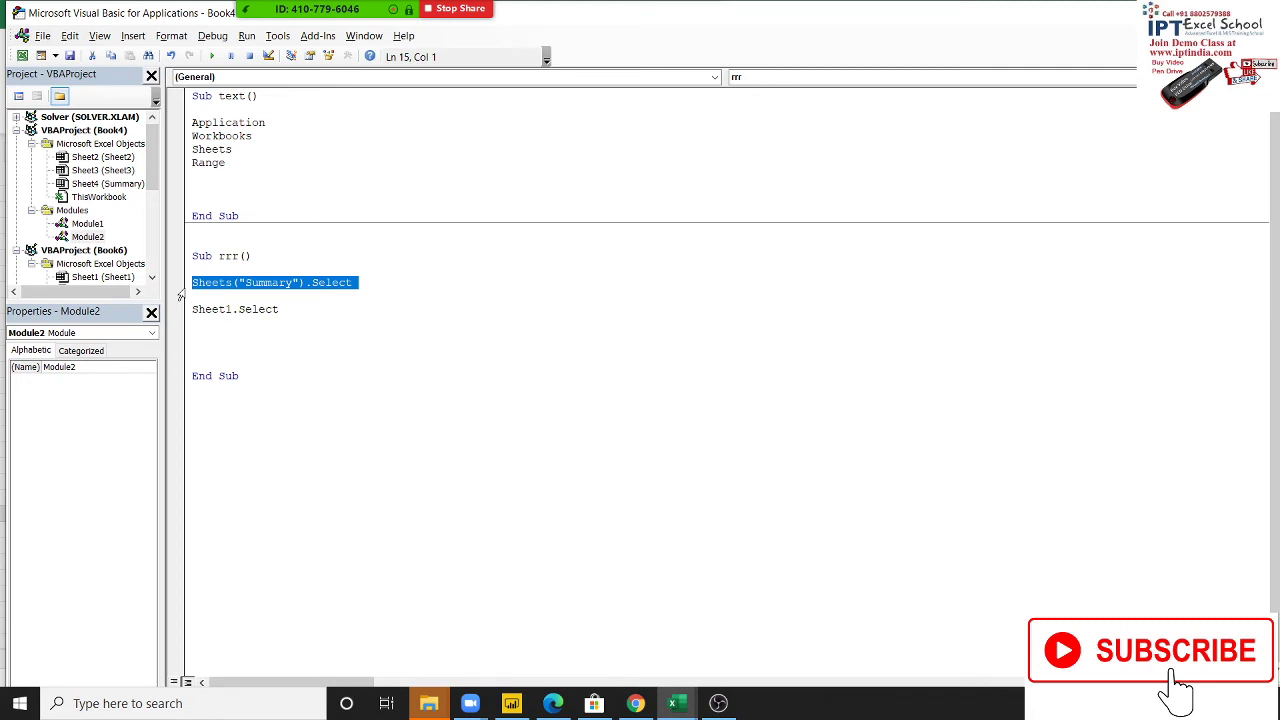
{"action": "key", "text": "Down"}
{"action": "key", "text": "Down"}
{"action": "key", "text": "shift+Down"}
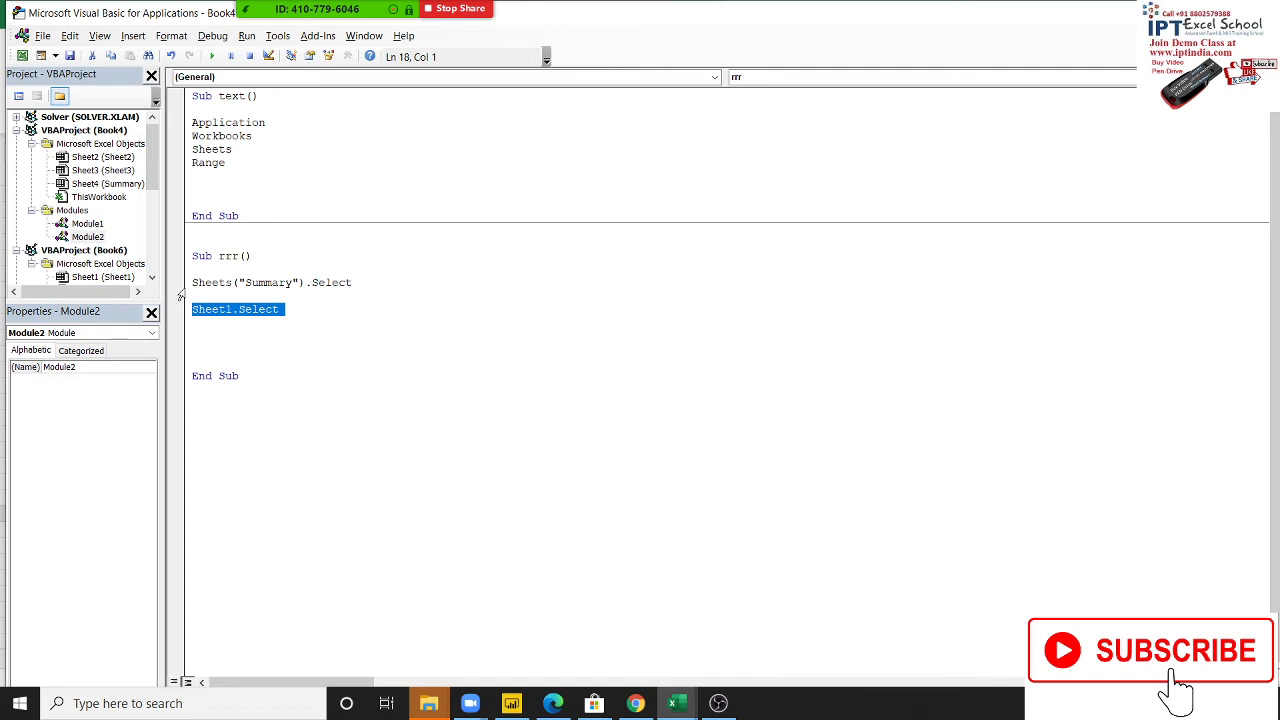
Add a Sheets(2).Select line below Sheet1.Select in macro rrr
{"action": "key", "text": "Down"}
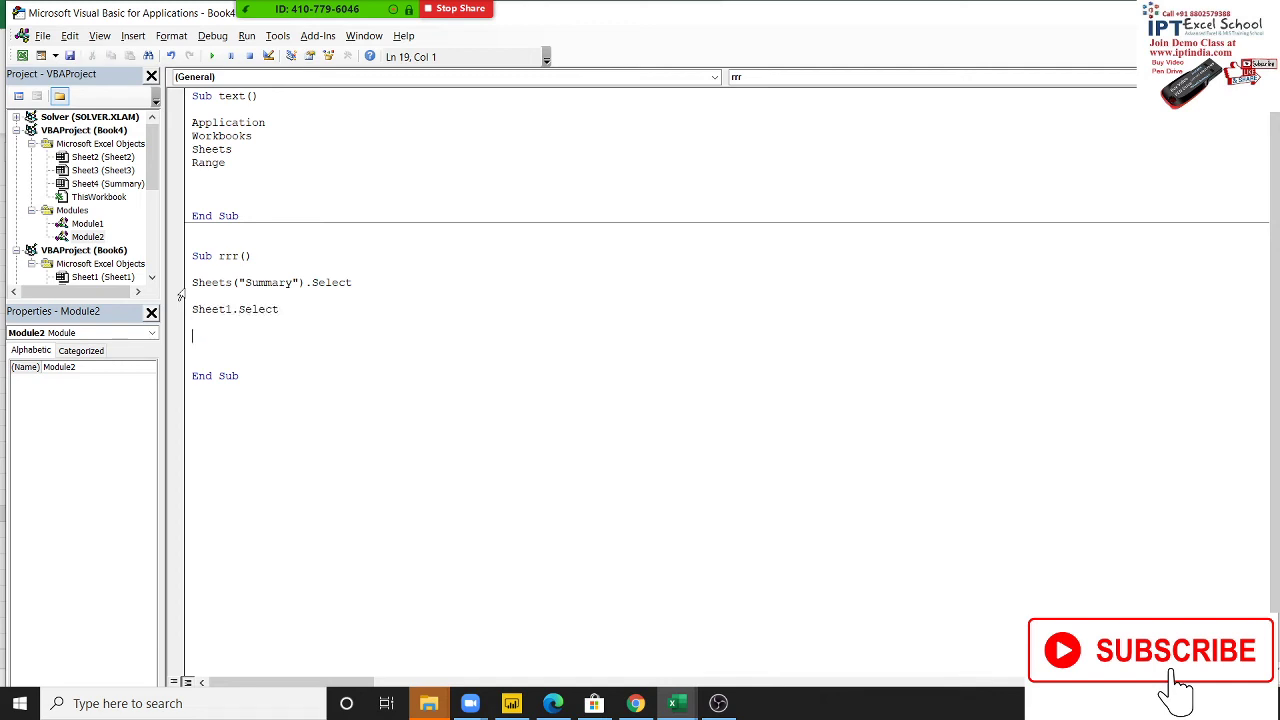
{"action": "key", "text": "Return"}
{"action": "type", "text": "sheets"}
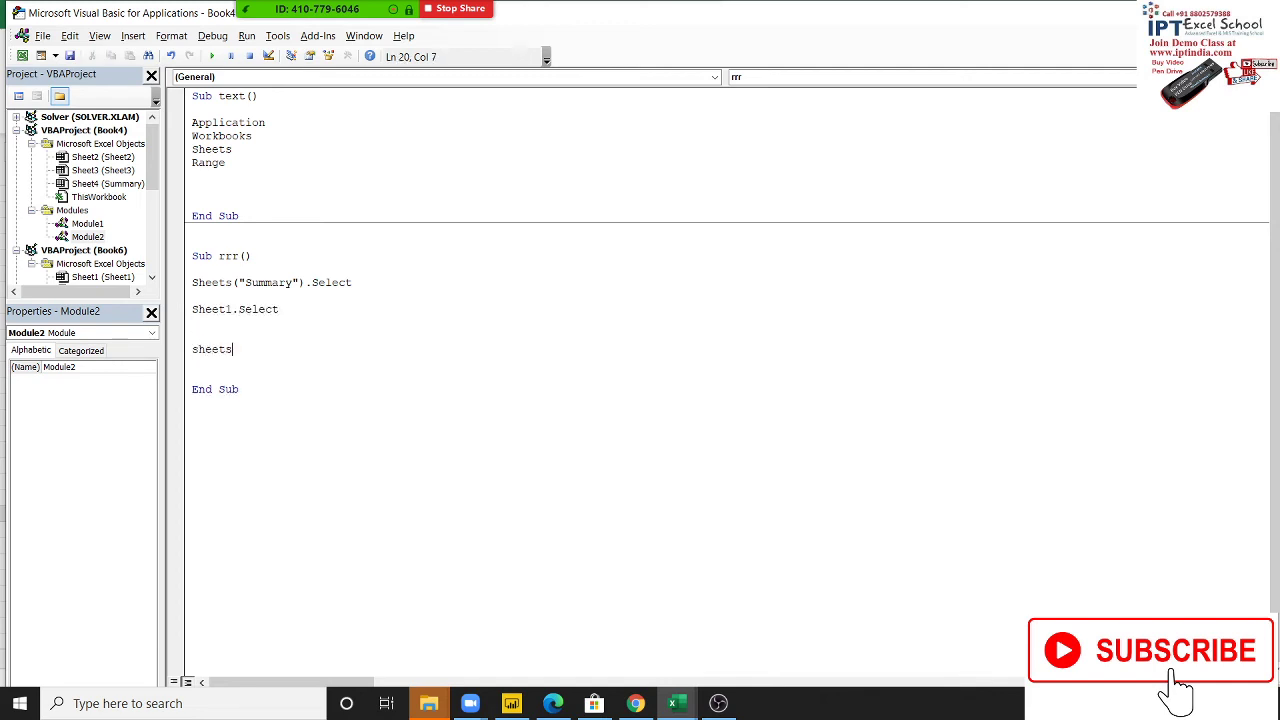
{"action": "type", "text": "(2"}
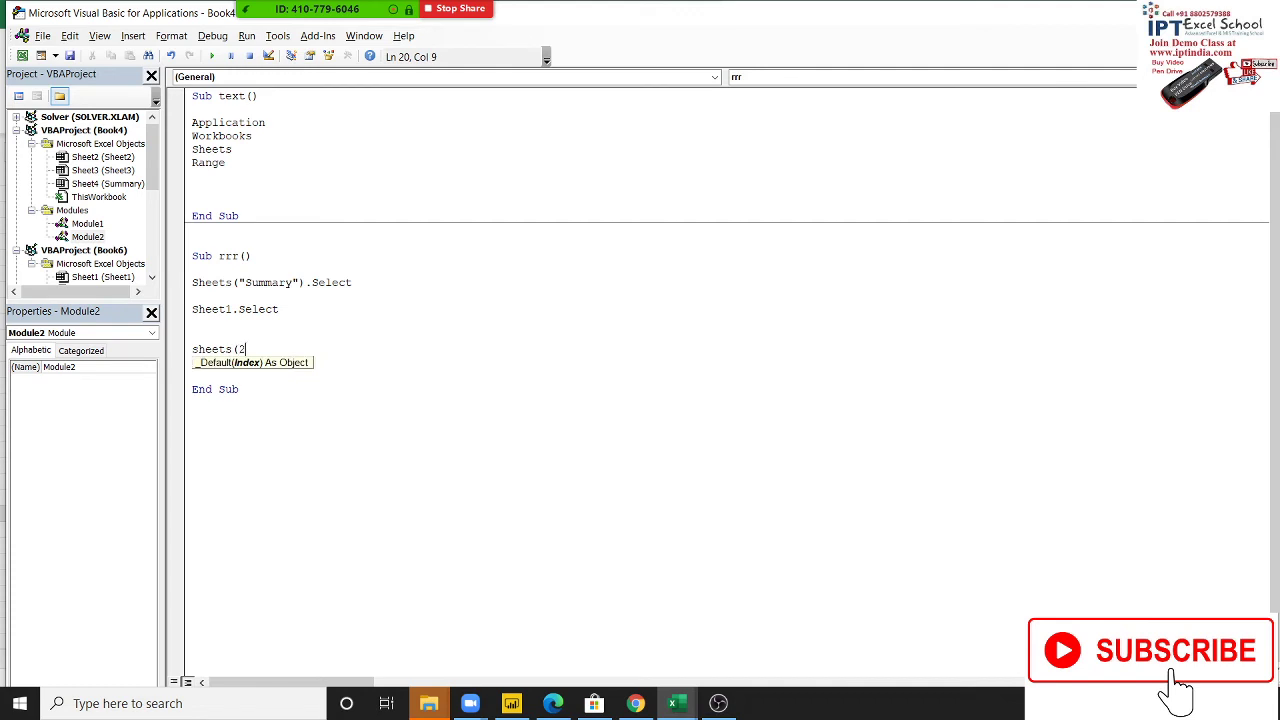
{"action": "type", "text": ")"}
{"action": "key", "text": "BackSpace"}
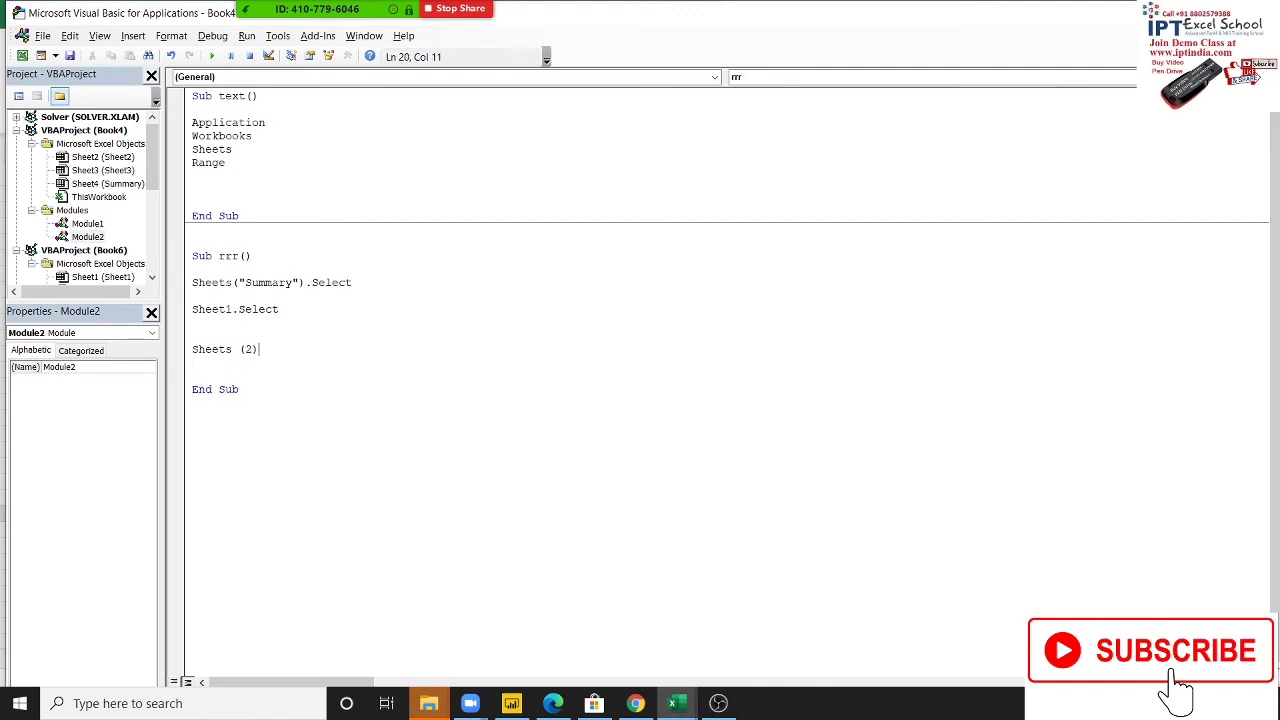
{"action": "key", "text": "BackSpace"}
{"action": "type", "text": ").s"}
{"action": "type", "text": "elect"}
{"action": "key", "text": "Return"}
{"action": "key", "text": "alt+F11"}
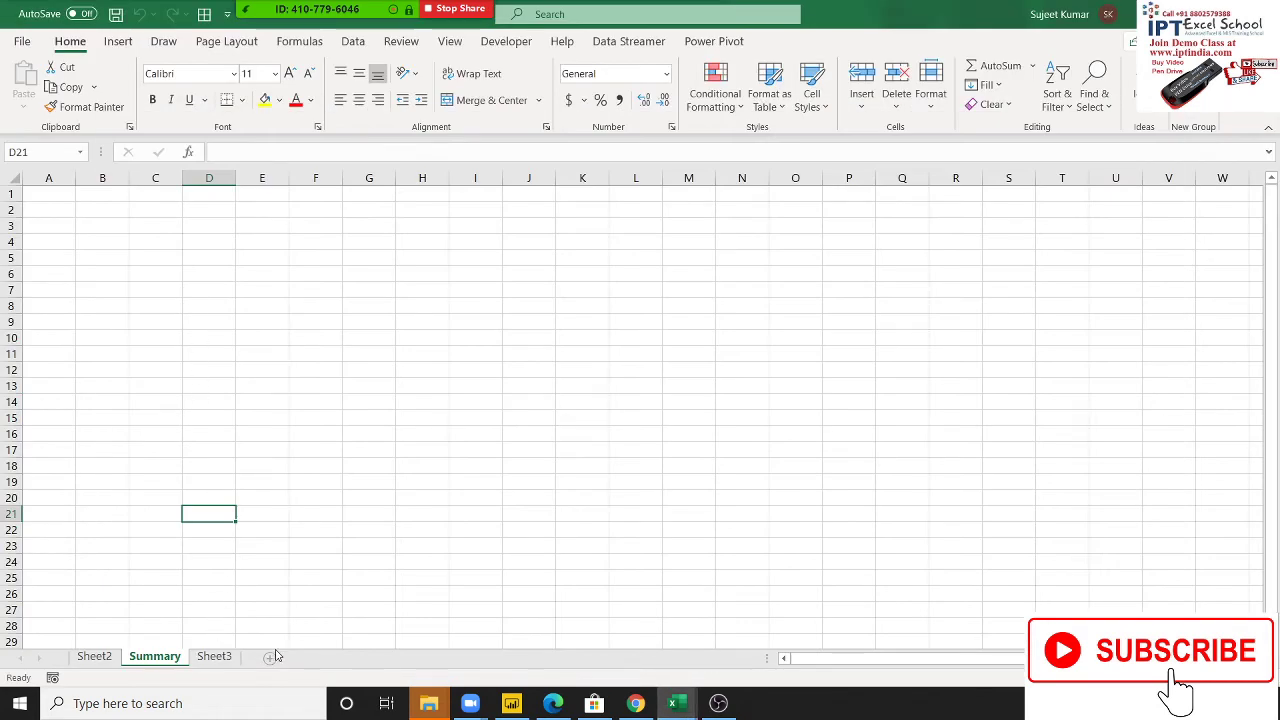
Add Sheet5 and Sheet6, then drag Sheet3 between Sheet2 and Summary
{"action": "left_click", "coordinate": [270, 657]}
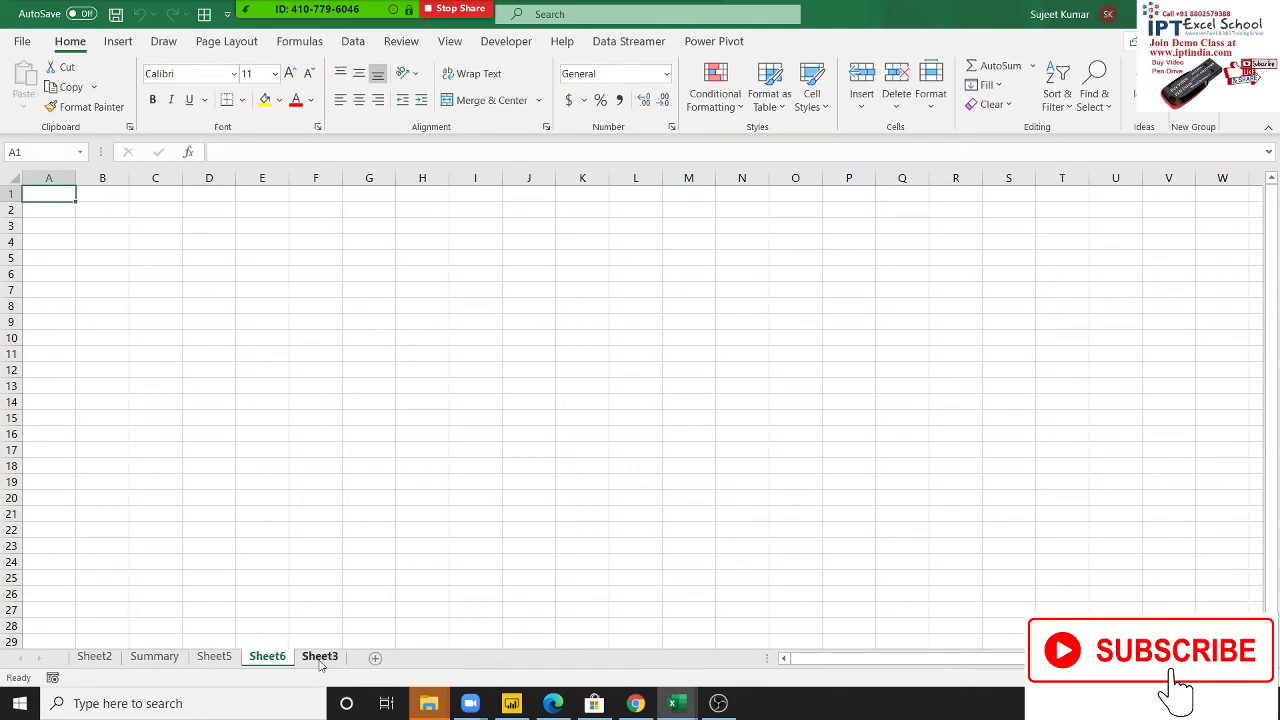
{"action": "left_click", "coordinate": [322, 657]}
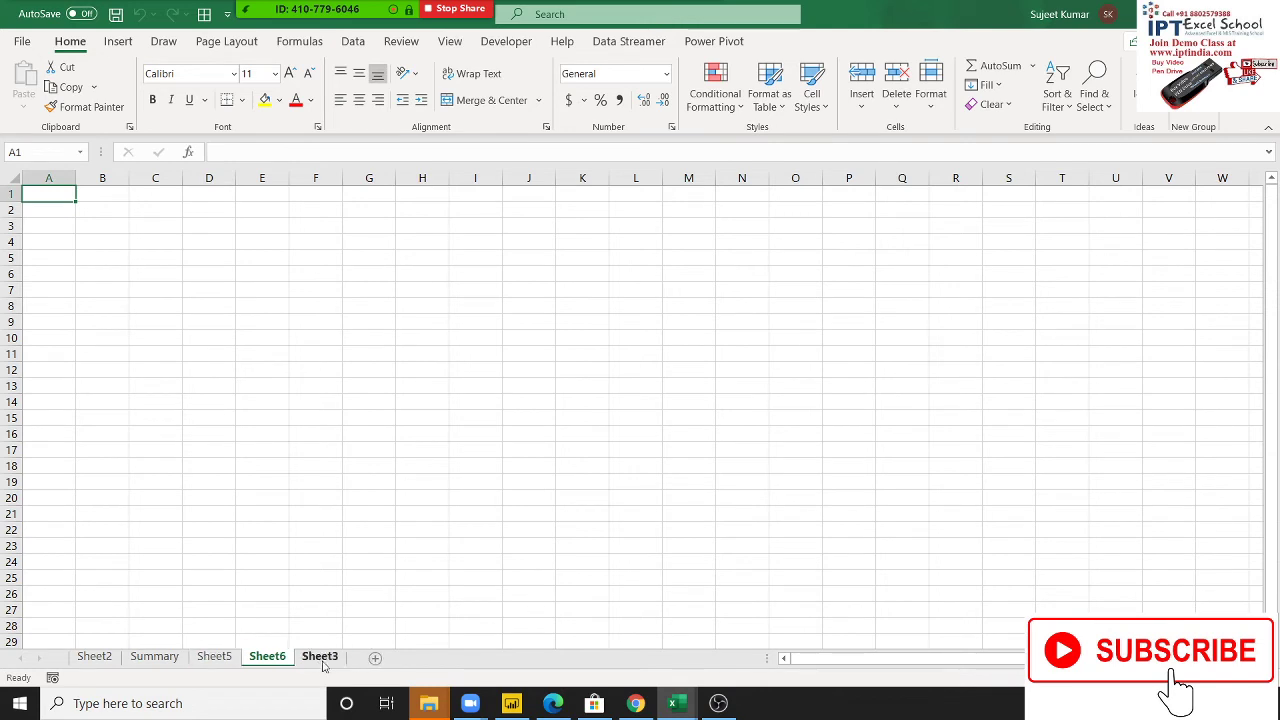
{"action": "left_click", "coordinate": [108, 658]}
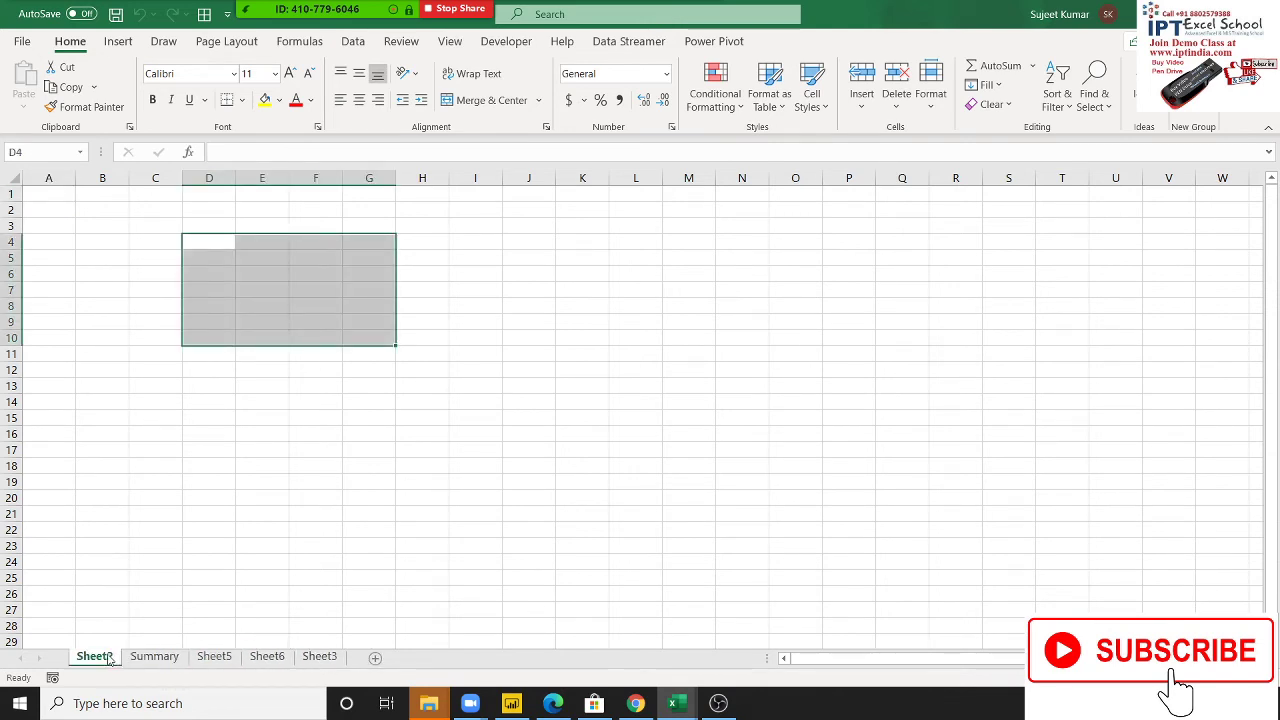
{"action": "left_click", "coordinate": [150, 657]}
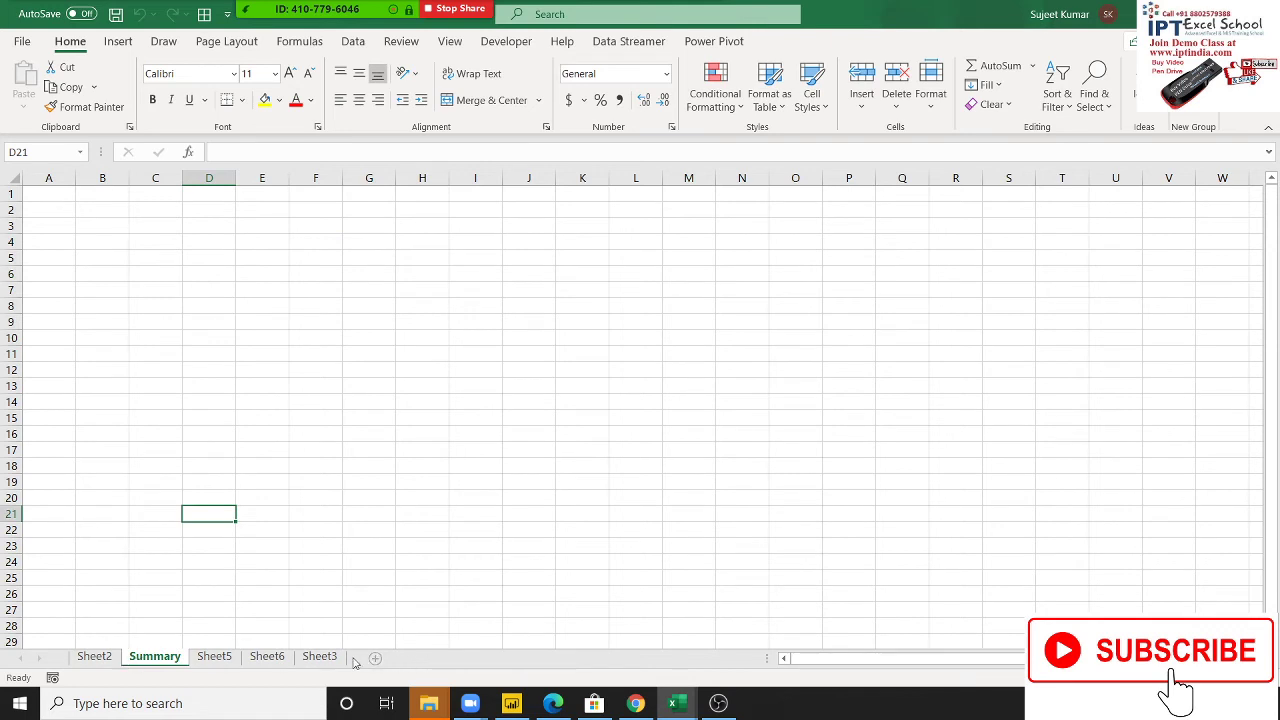
{"action": "left_click_drag", "start_coordinate": [320, 657], "coordinate": [180, 656]}
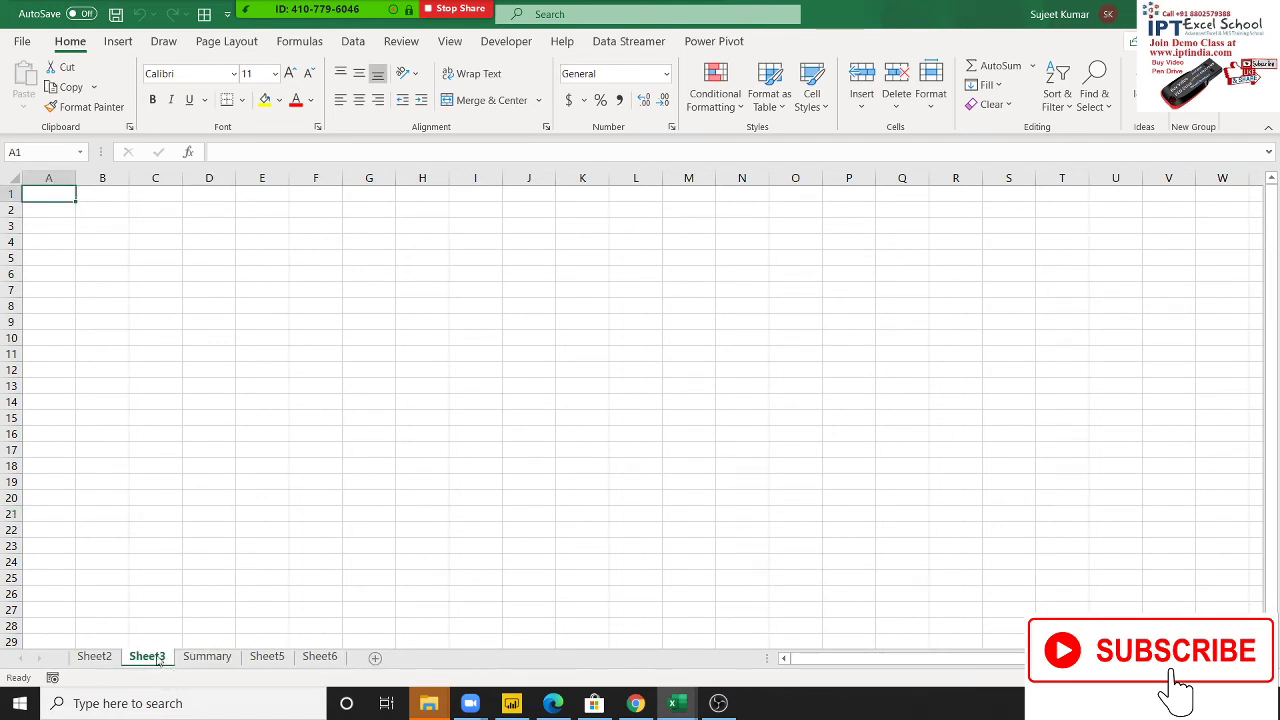
{"action": "left_click", "coordinate": [118, 660]}
{"action": "left_click", "coordinate": [140, 659]}
Add an ActiveSheet line below Sheets(2).Select in macro rrr
{"action": "left_click", "coordinate": [118, 660]}
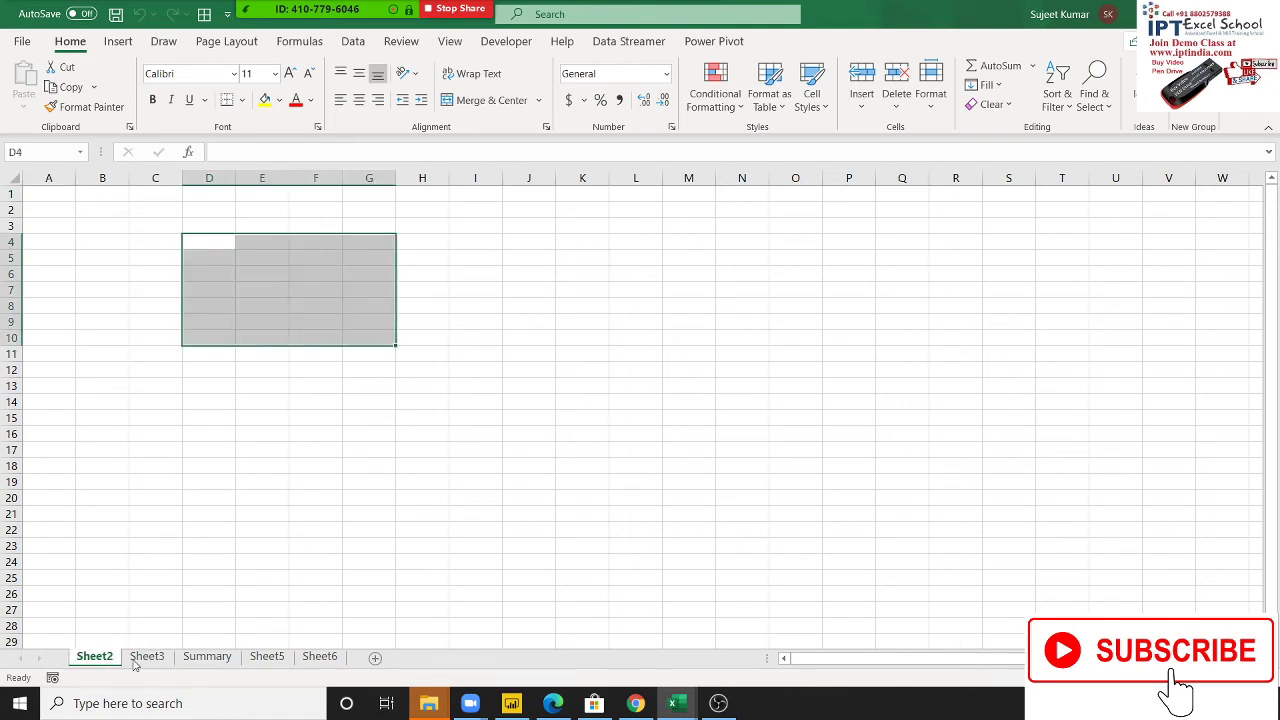
{"action": "left_click", "coordinate": [143, 658]}
{"action": "key", "text": "alt+F11"}
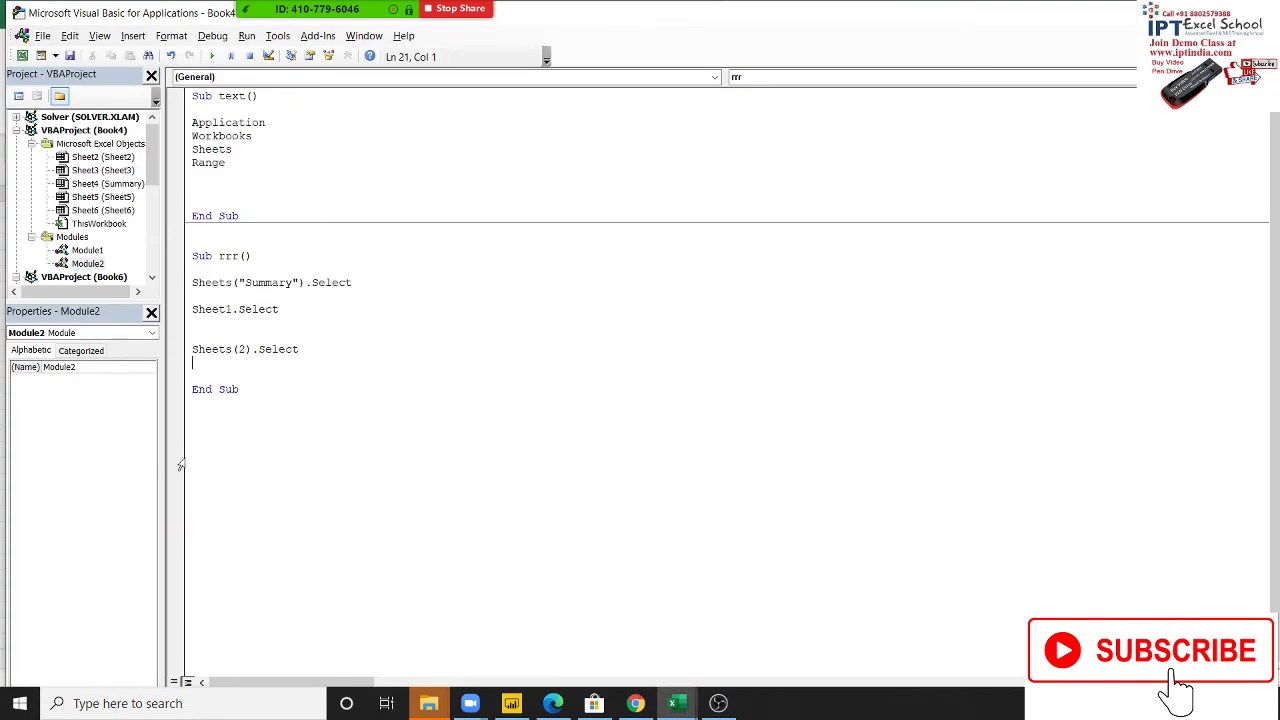
{"action": "left_click_drag", "start_coordinate": [303, 350], "coordinate": [204, 350]}
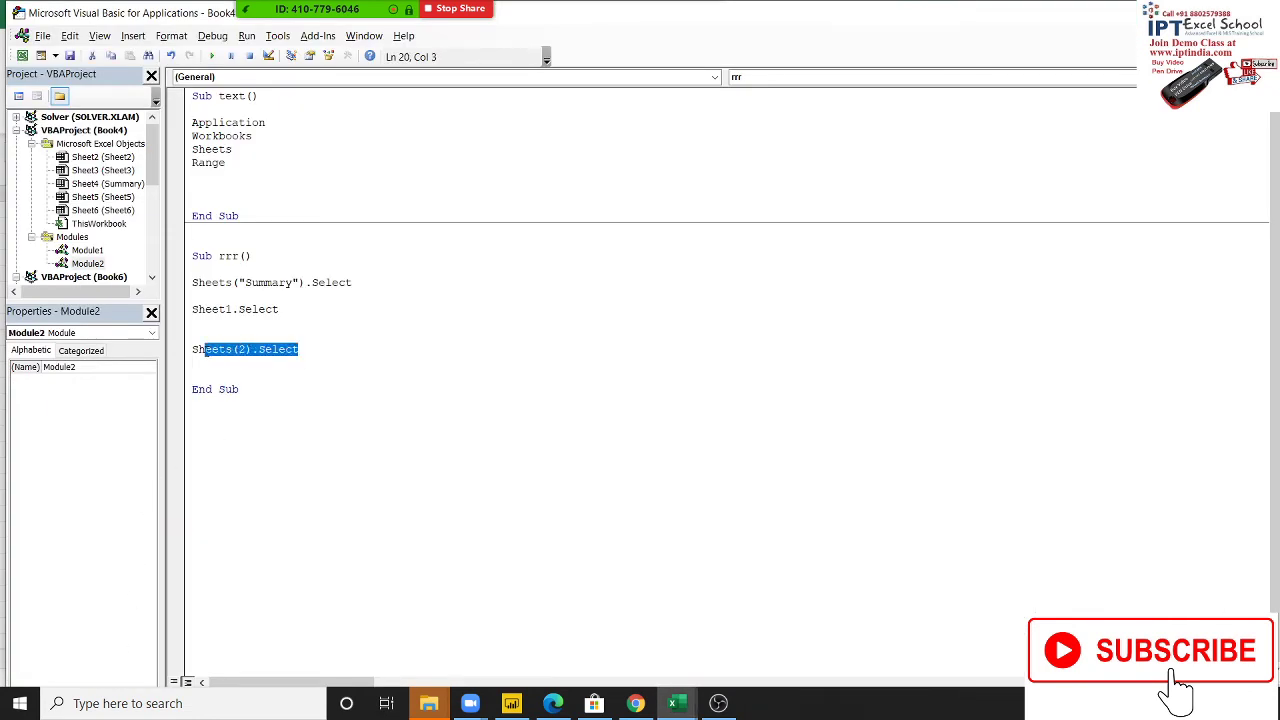
{"action": "left_click", "coordinate": [195, 371]}
{"action": "key", "text": "Return"}
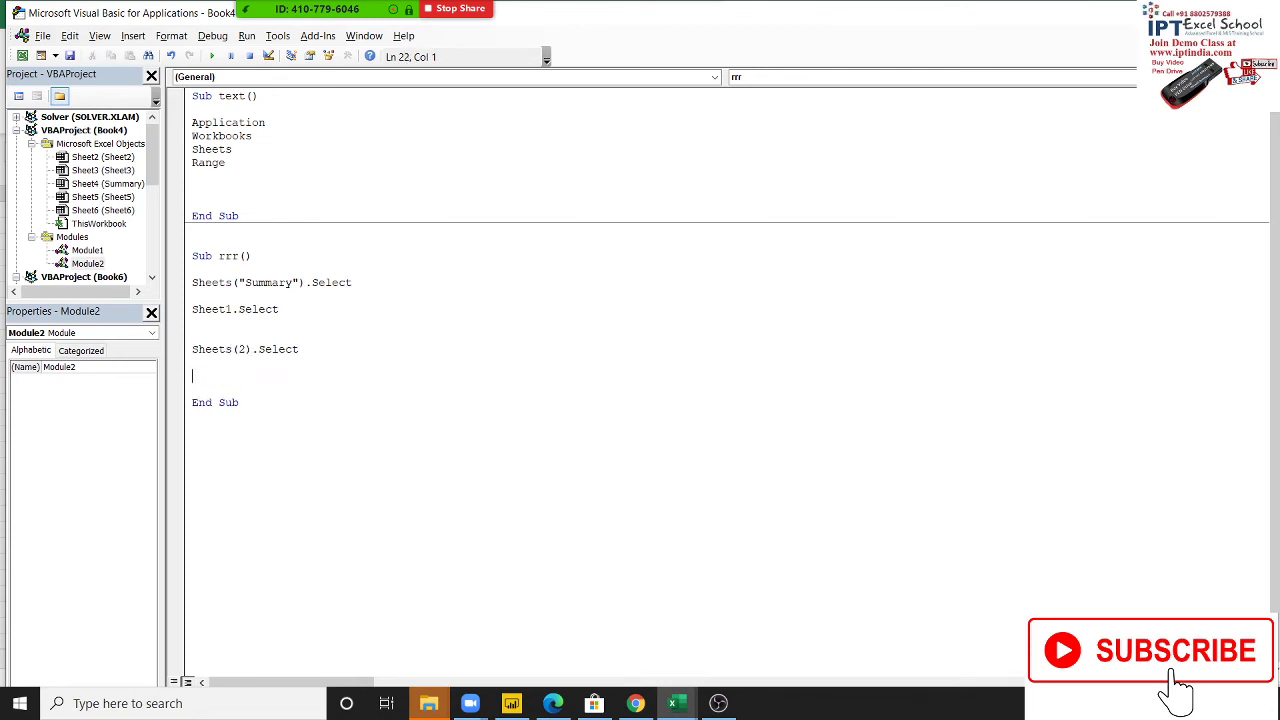
{"action": "type", "text": "activ"}
{"action": "type", "text": "esheet"}
{"action": "key", "text": "Return"}
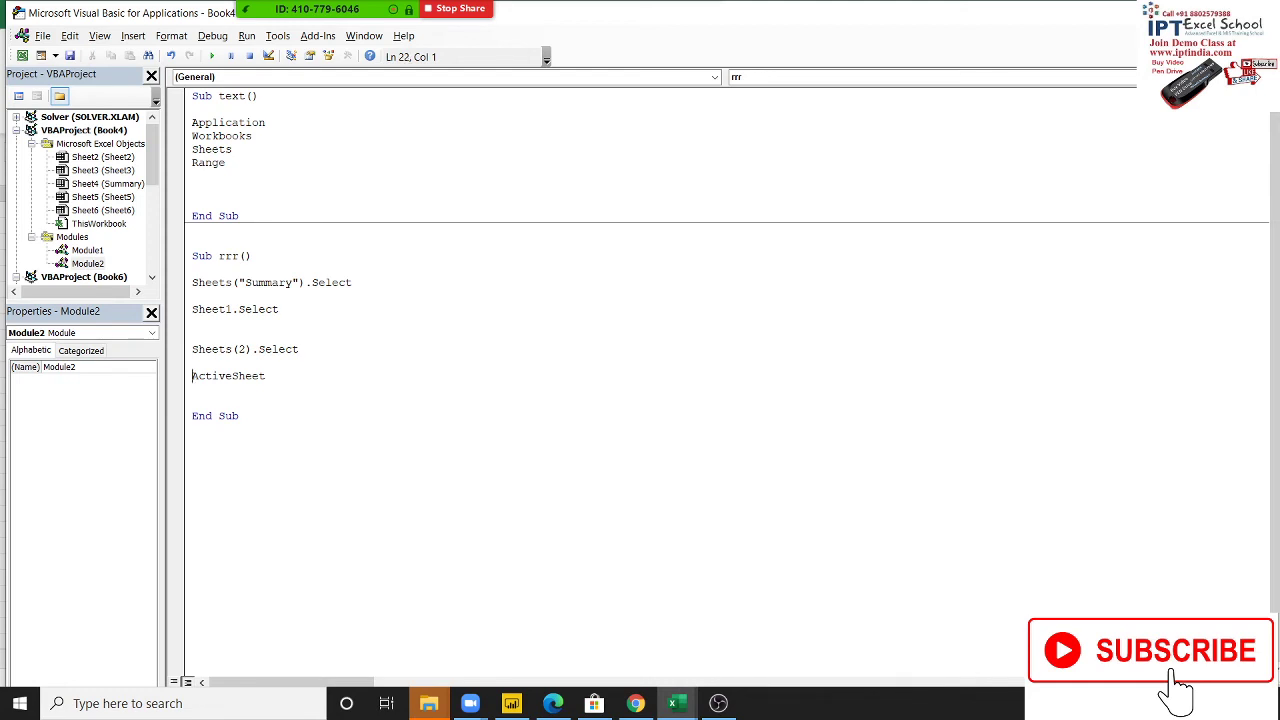
Highlight the four sheet-selection statements of macro rrr
{"action": "key", "text": "Up"}
{"action": "key", "text": "Up"}
{"action": "key", "text": "Up"}
{"action": "key", "text": "shift+Down"}
{"action": "key", "text": "shift+Down"}
{"action": "key", "text": "shift+Down"}
{"action": "key", "text": "shift+Down"}
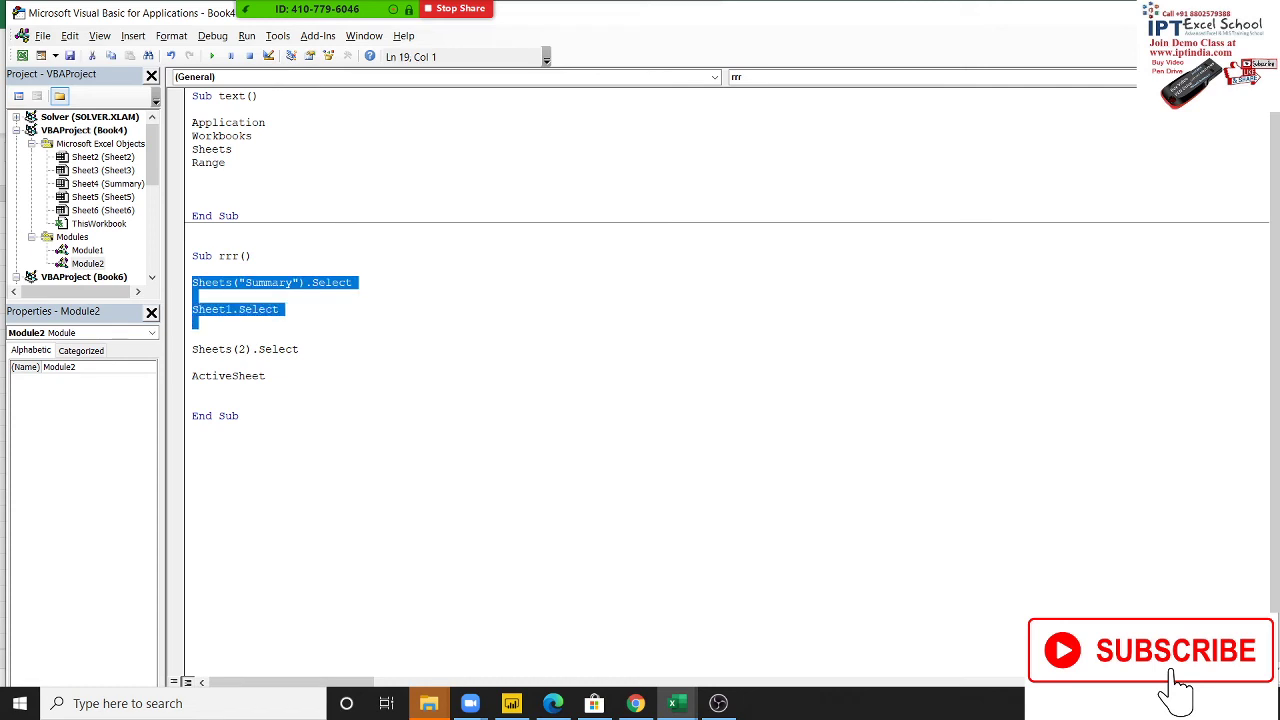
{"action": "key", "text": "shift+Down"}
{"action": "key", "text": "shift+Down"}
{"action": "key", "text": "shift+Down"}
{"action": "key", "text": "shift+Down"}
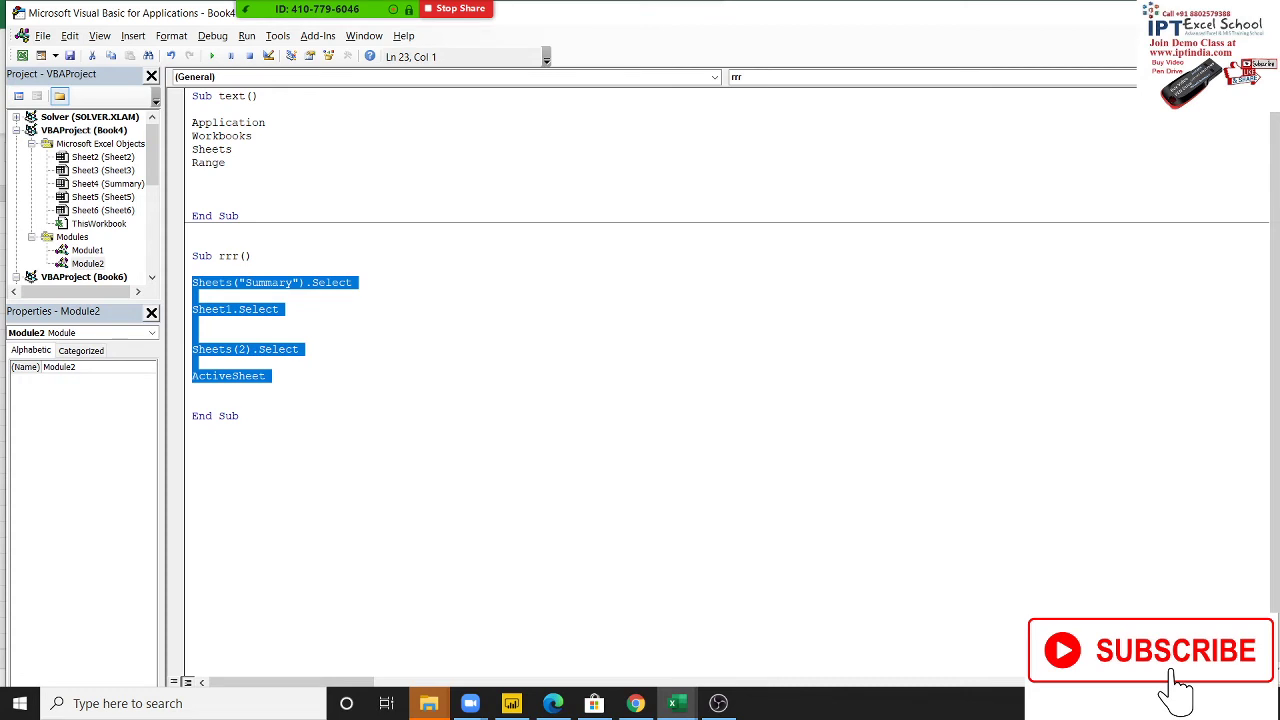
{"action": "left_click", "coordinate": [134, 395]}
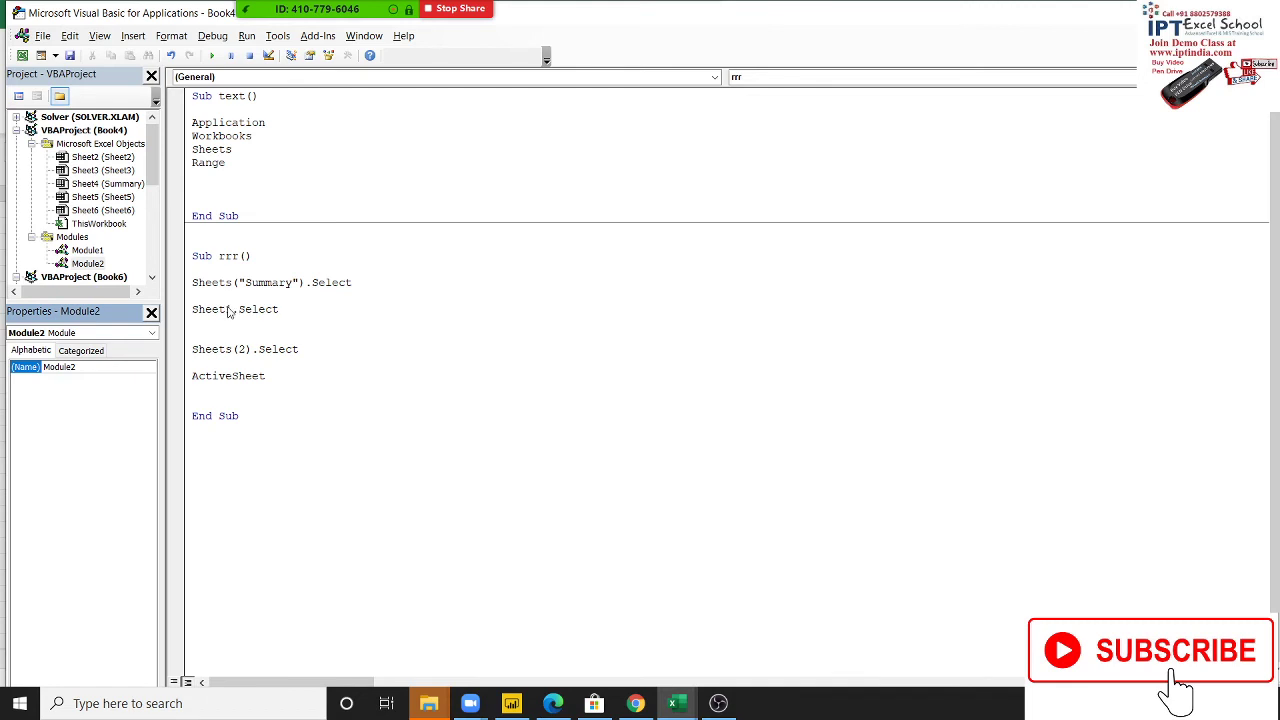
{"action": "left_click", "coordinate": [228, 310]}
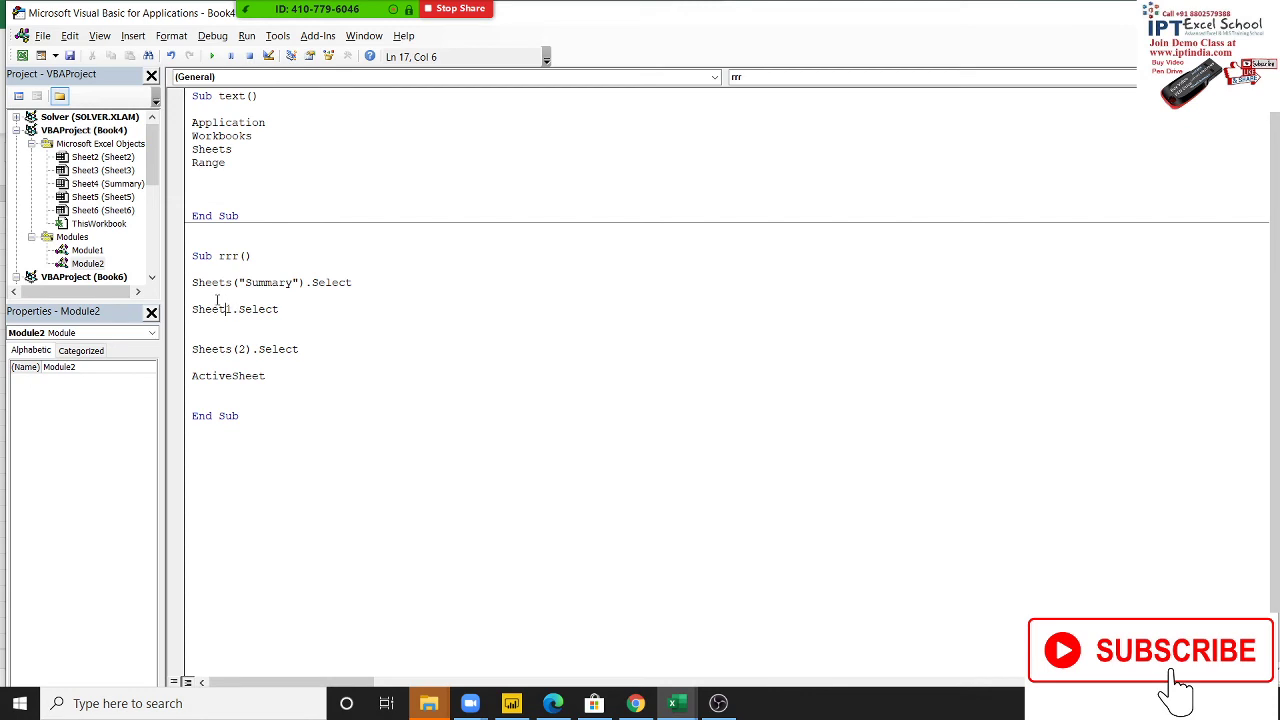
{"action": "left_click_drag", "start_coordinate": [199, 283], "coordinate": [247, 385]}
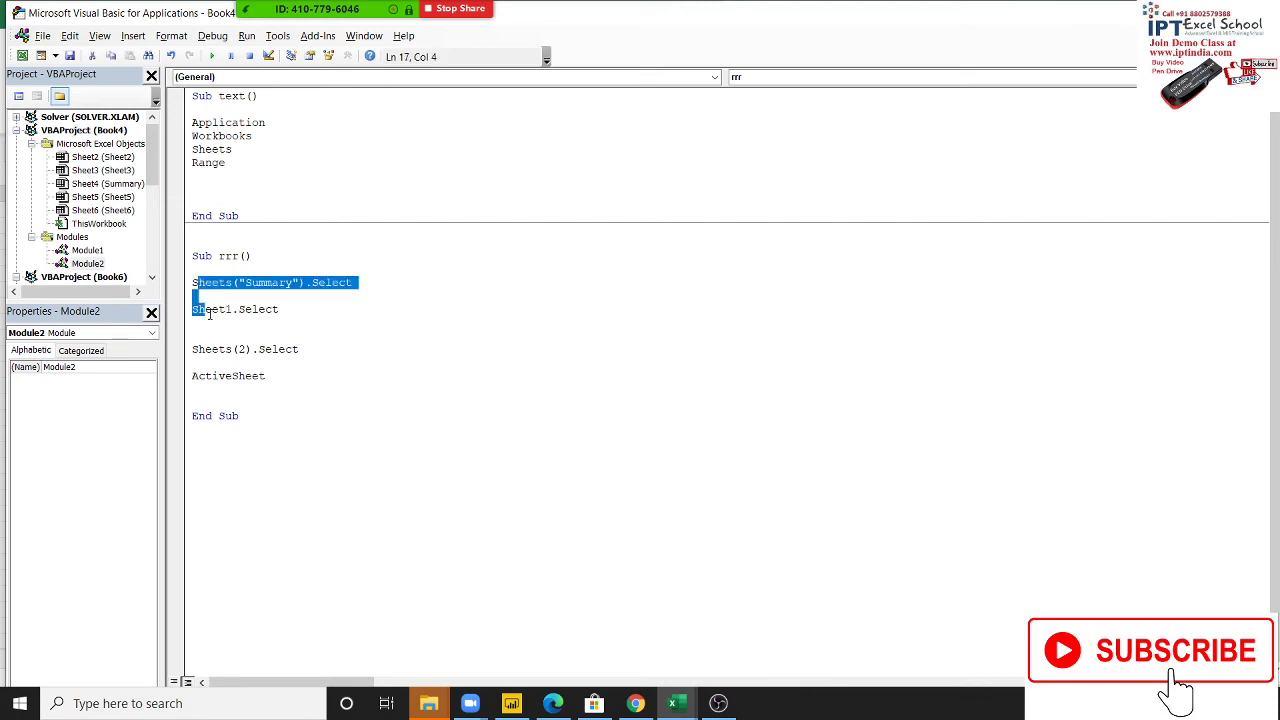
{"action": "left_click", "coordinate": [268, 378]}
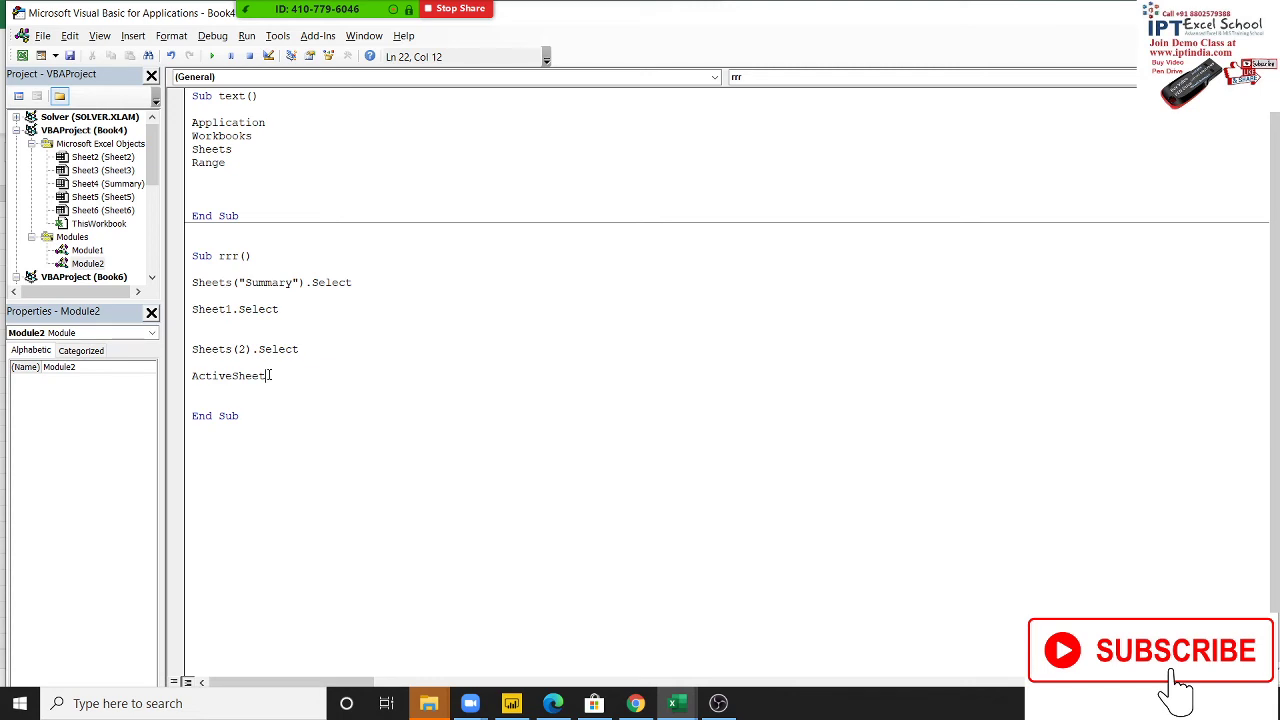
Open Zoom's participants panel and scroll through the 15 attendees
{"action": "left_click", "coordinate": [303, 10]}
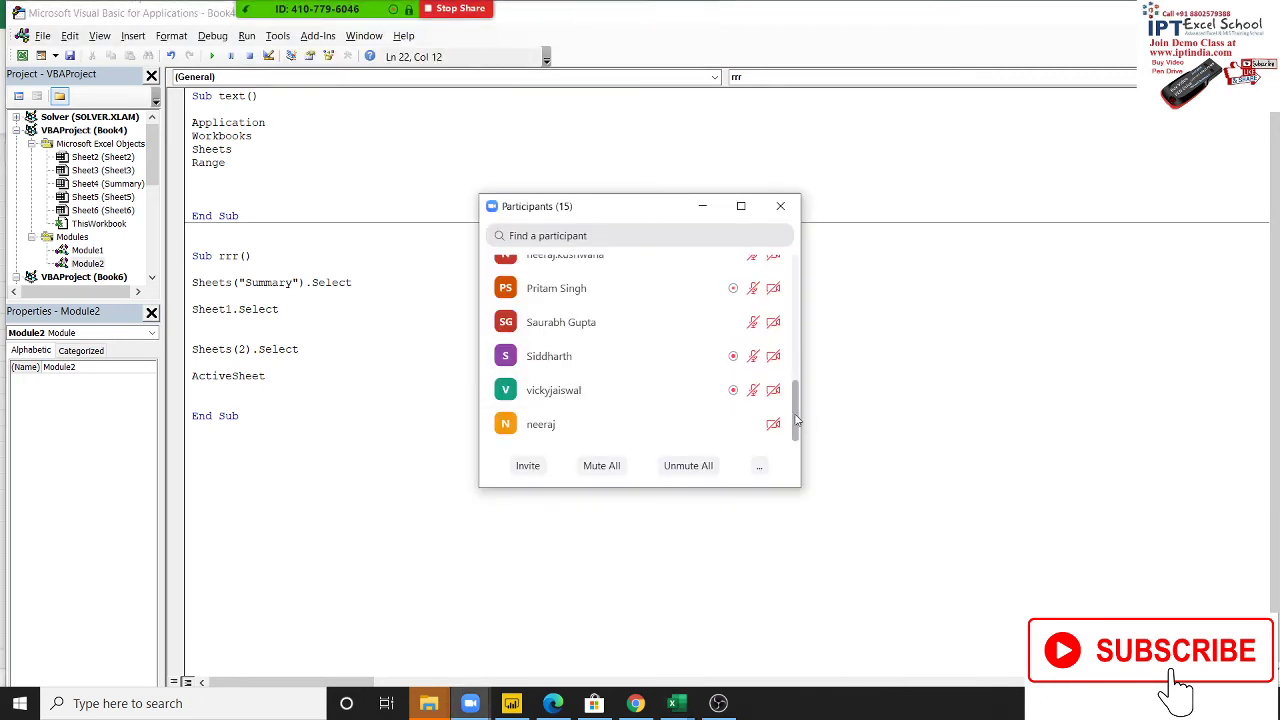
{"action": "left_click_drag", "start_coordinate": [797, 418], "coordinate": [793, 390]}
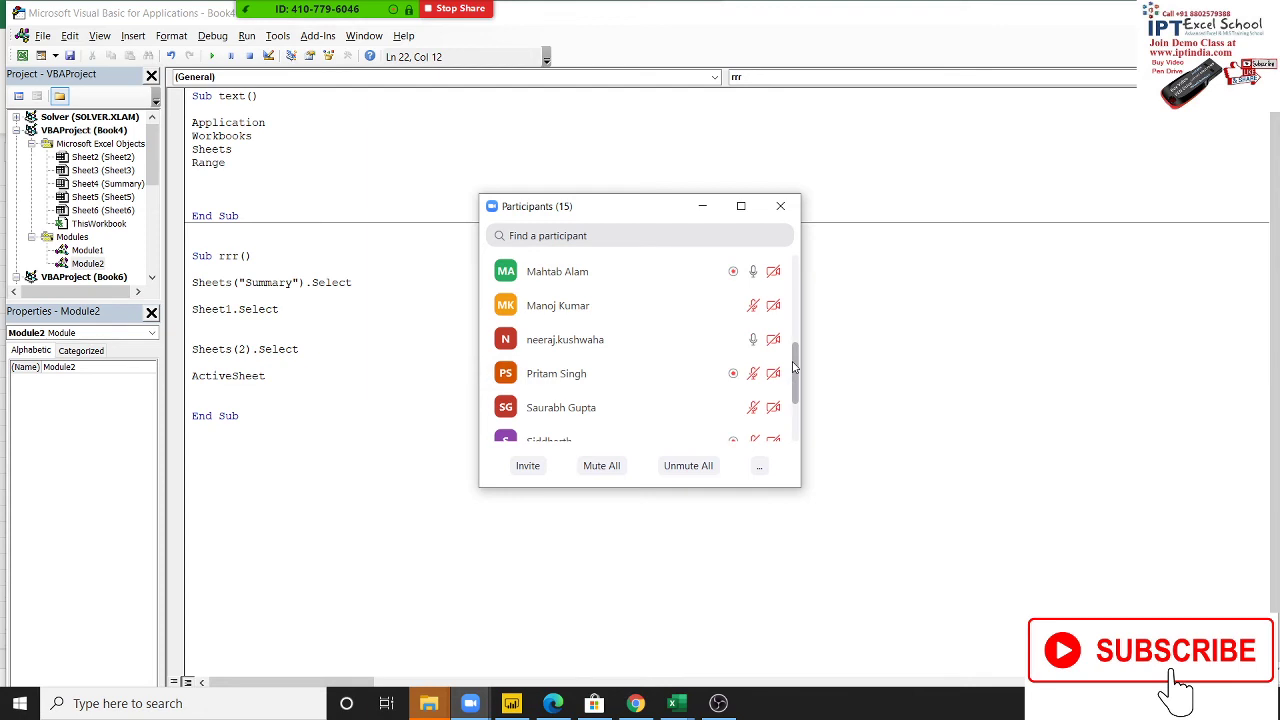
{"action": "left_click_drag", "start_coordinate": [795, 367], "coordinate": [806, 395]}
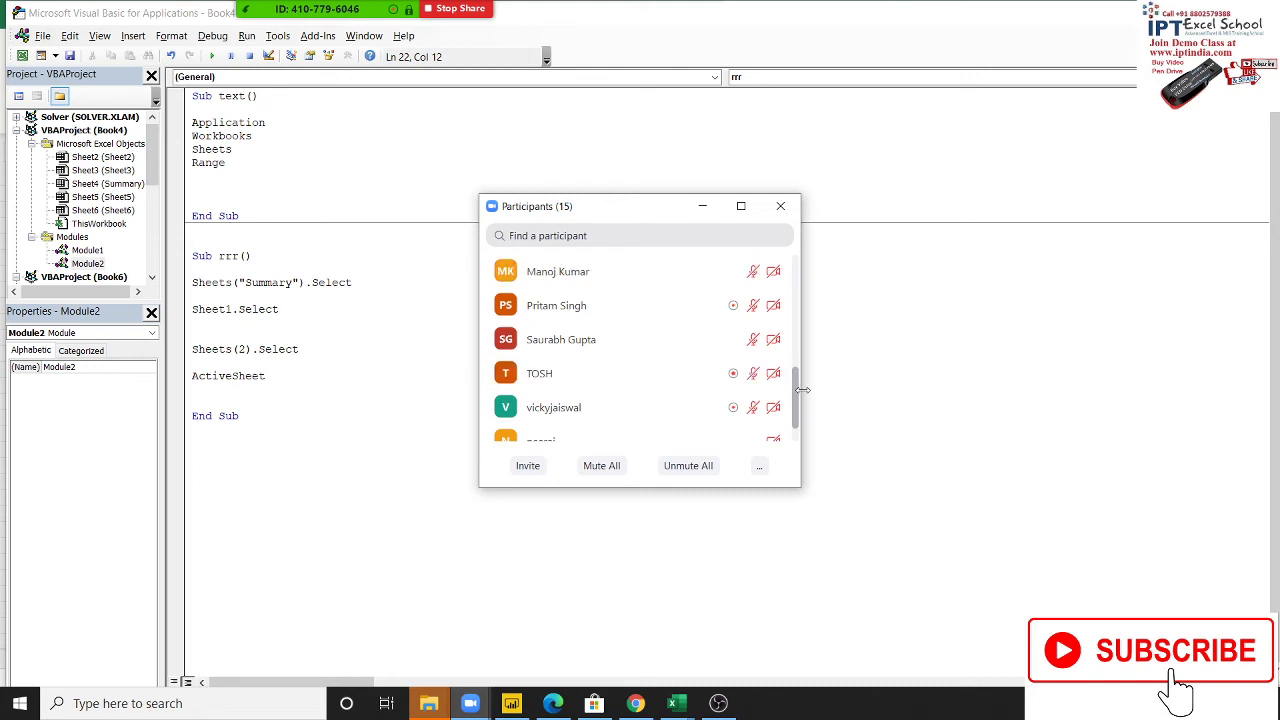
{"action": "scroll", "coordinate": [773, 340], "scroll_direction": "up", "scroll_amount": 3}
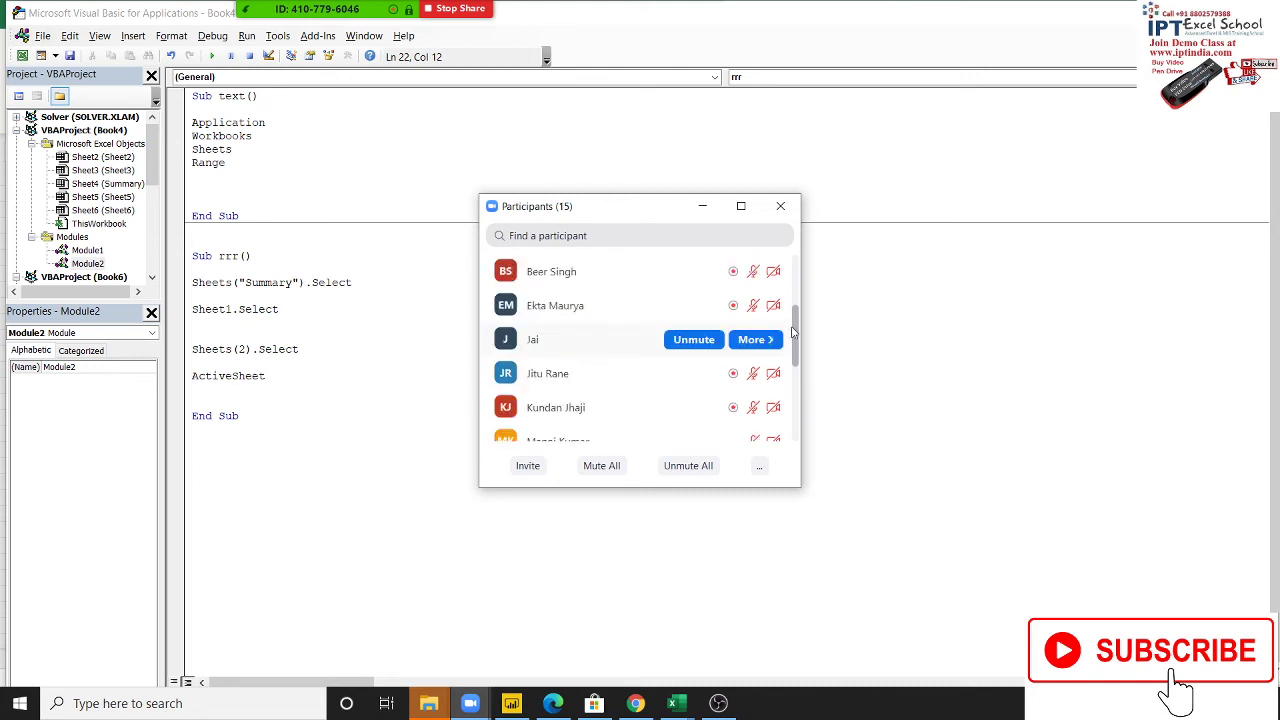
{"action": "scroll", "coordinate": [773, 330], "scroll_direction": "up", "scroll_amount": 2}
{"action": "scroll", "coordinate": [773, 308], "scroll_direction": "up", "scroll_amount": 1}
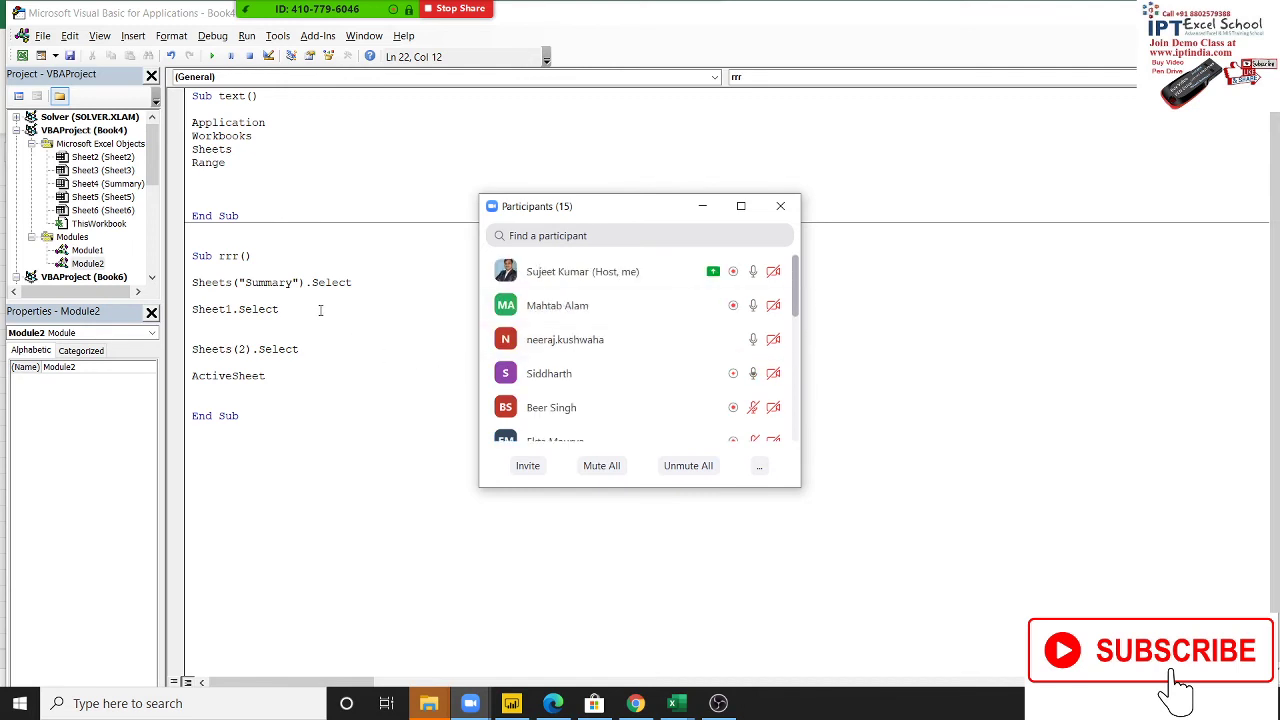
{"action": "double_click", "coordinate": [242, 310]}
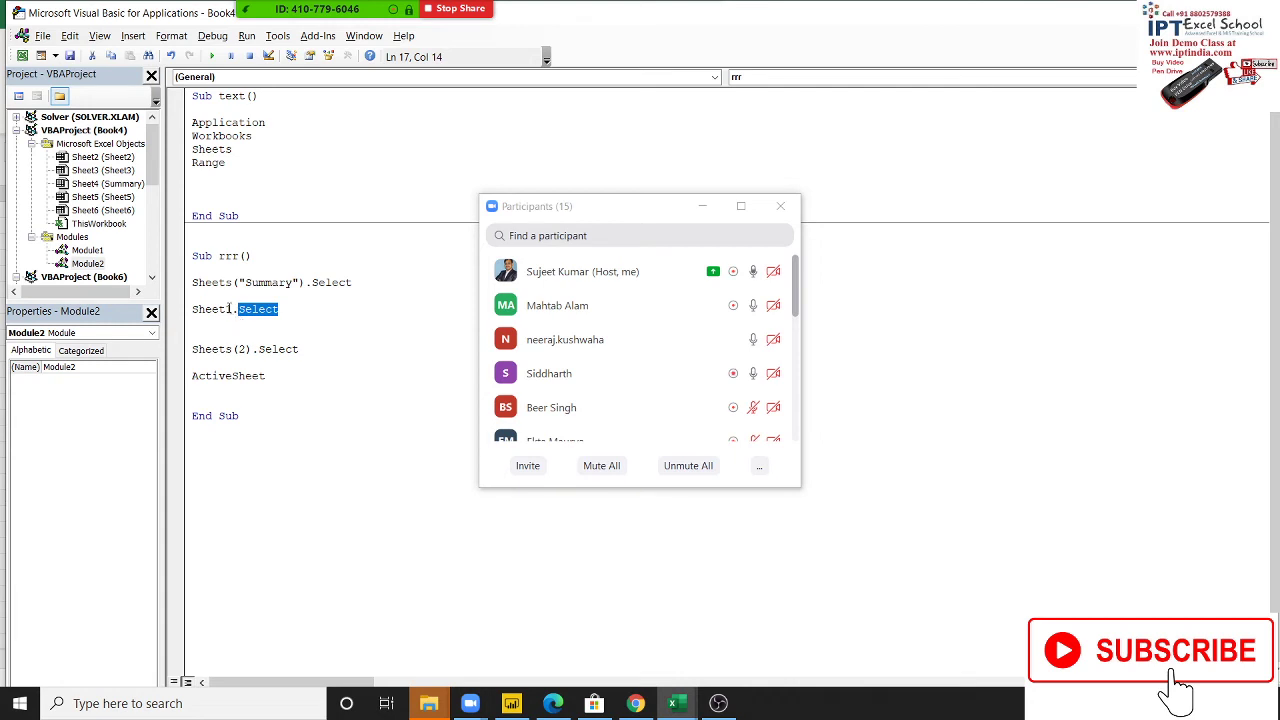
Change macro rrr's Sheet1.Select line to Sheet3.Select
{"action": "left_click", "coordinate": [219, 310]}
{"action": "left_click", "coordinate": [228, 309]}
{"action": "key", "text": "Delete"}
{"action": "type", "text": "3"}
{"action": "left_click", "coordinate": [193, 362]}
Review rrr's statements and glance at the Book4 workbook via the taskbar
{"action": "double_click", "coordinate": [211, 287]}
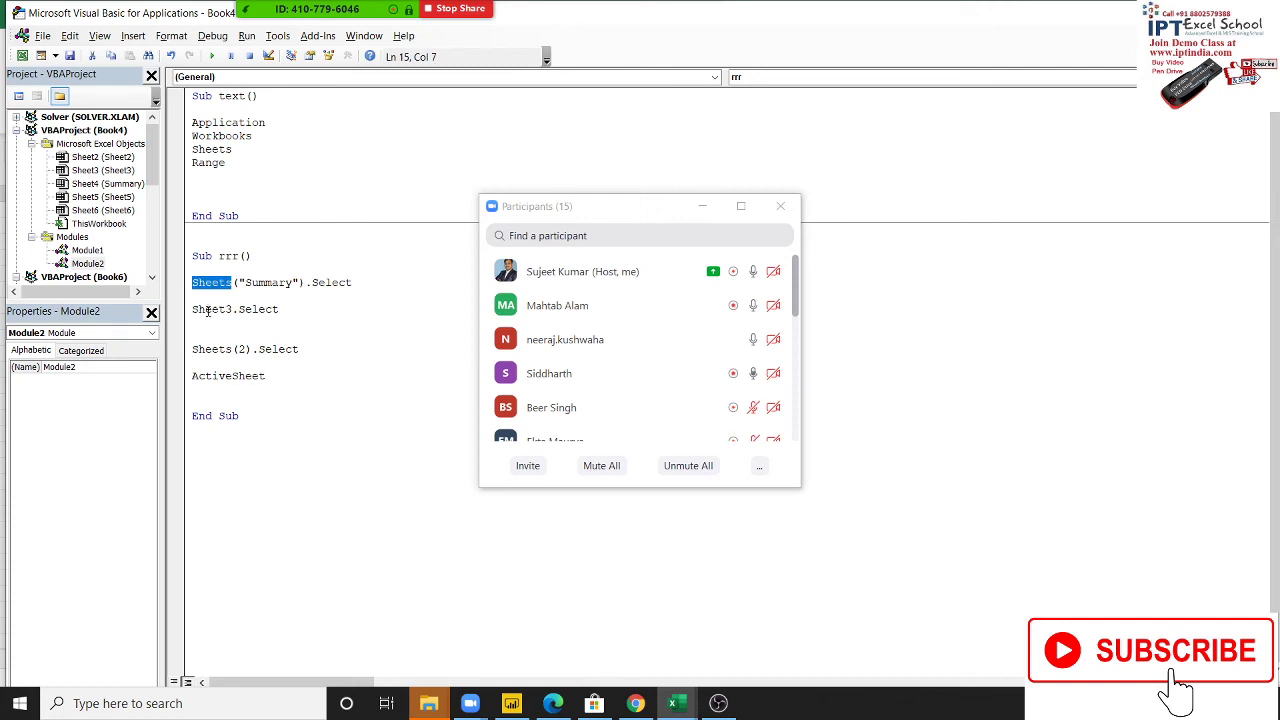
{"action": "double_click", "coordinate": [211, 309]}
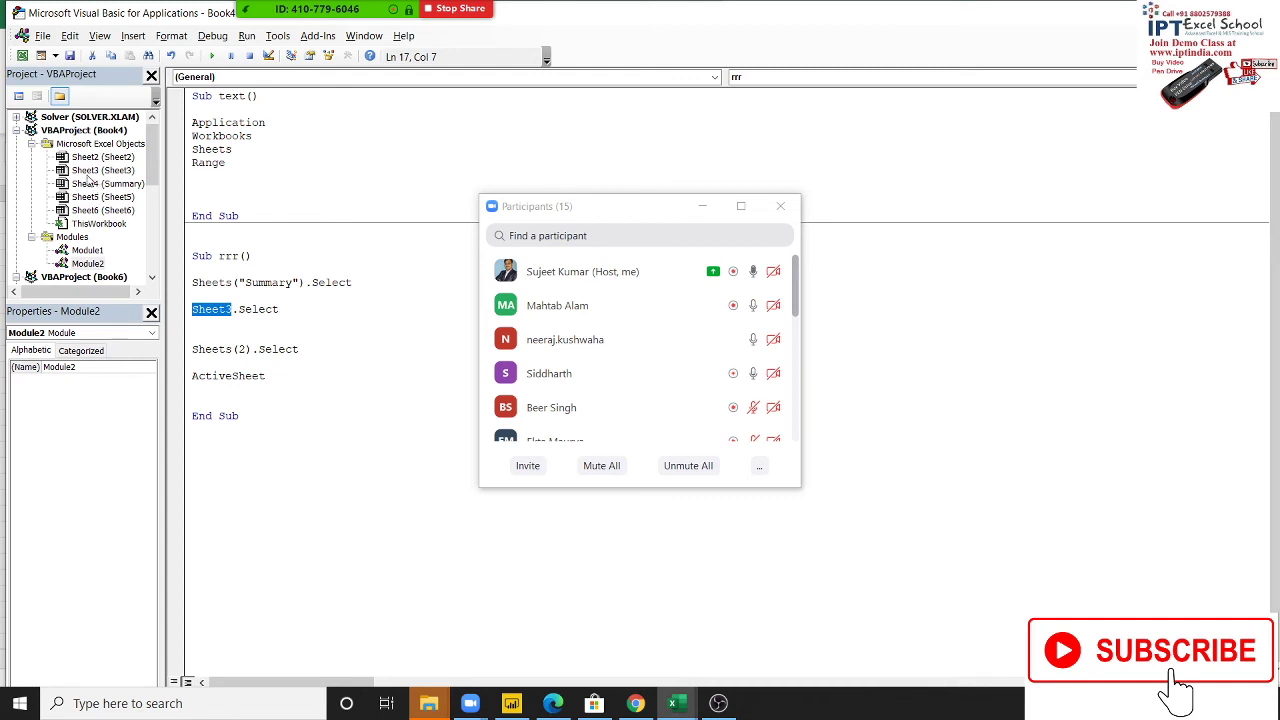
{"action": "double_click", "coordinate": [211, 349]}
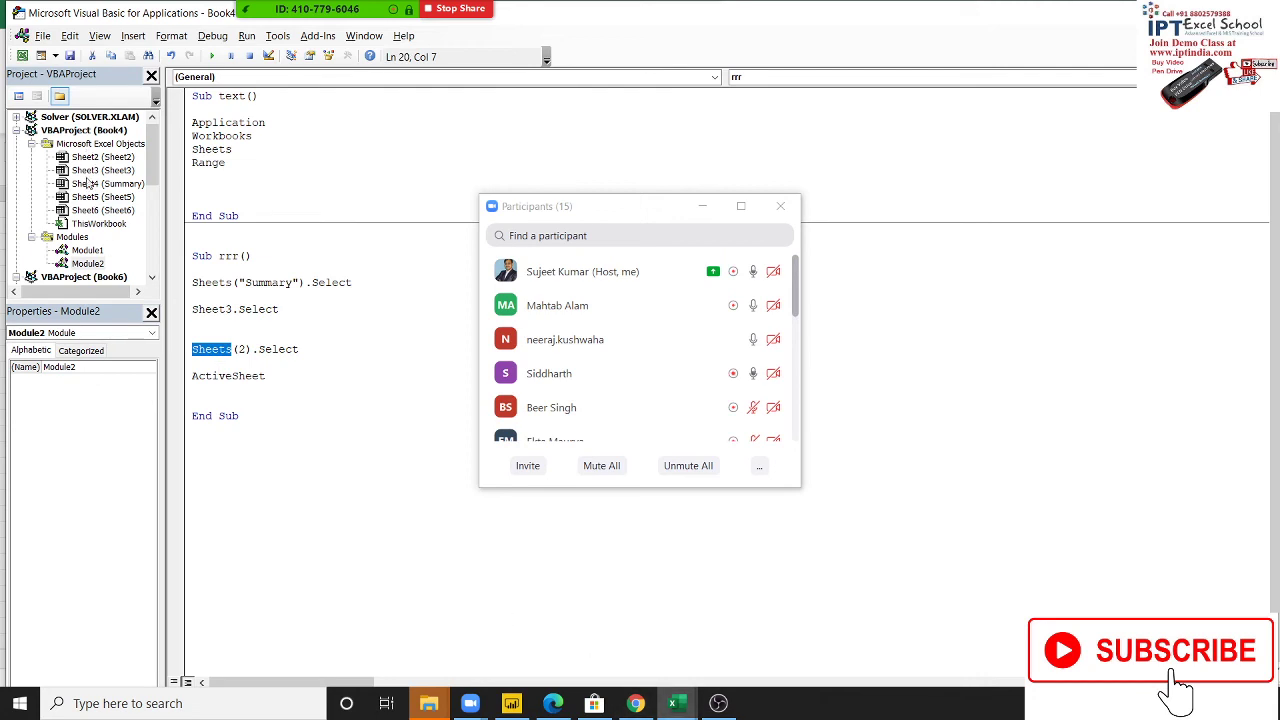
{"action": "left_click", "coordinate": [672, 703]}
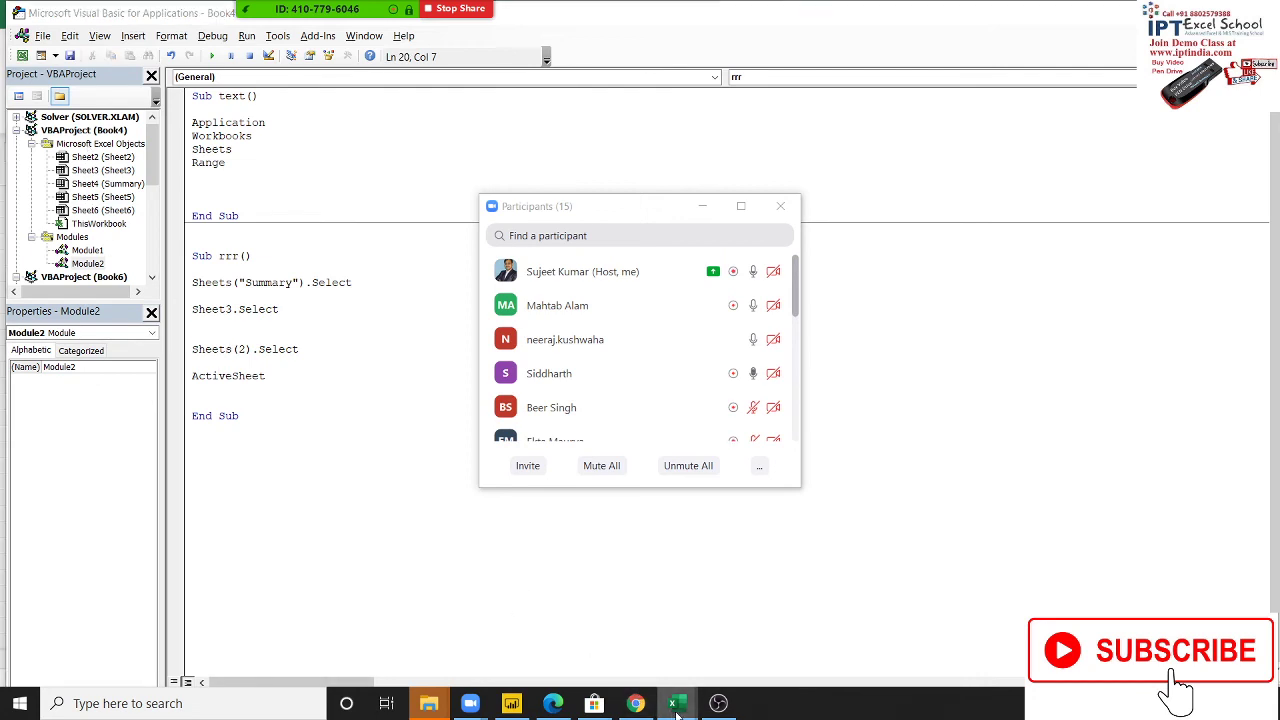
{"action": "left_click", "coordinate": [310, 625]}
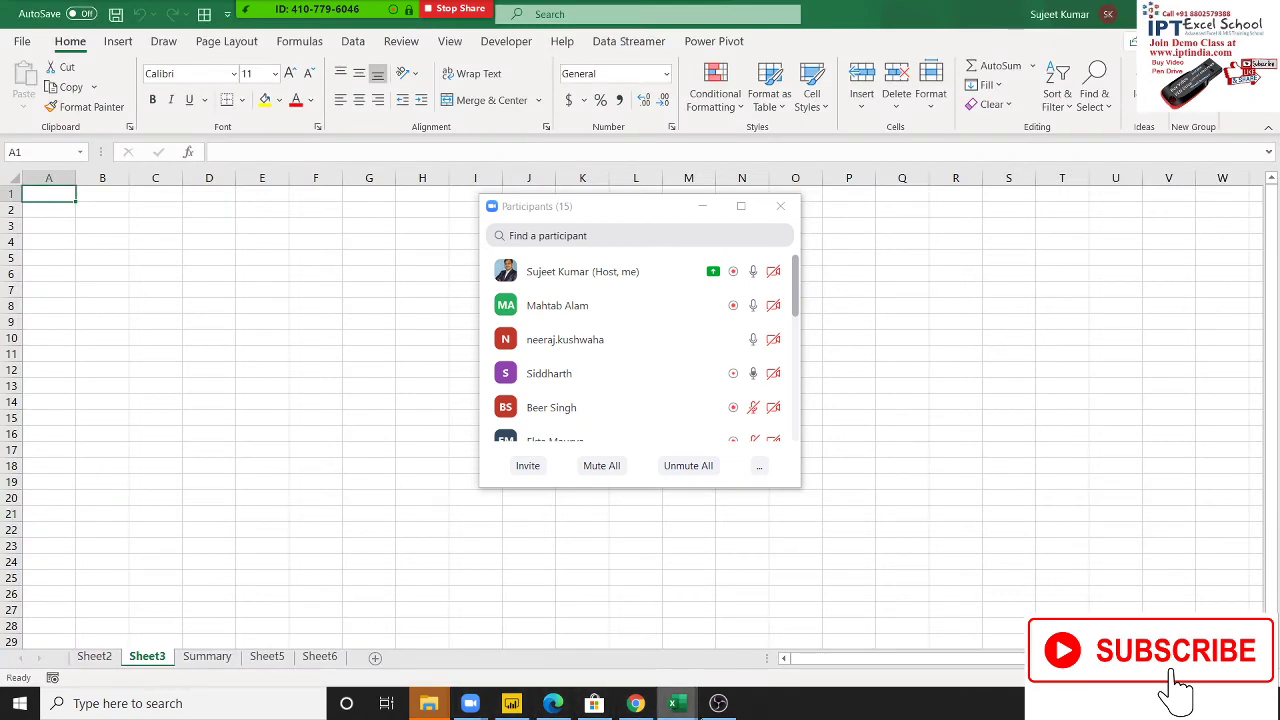
{"action": "mouse_move", "coordinate": [676, 703]}
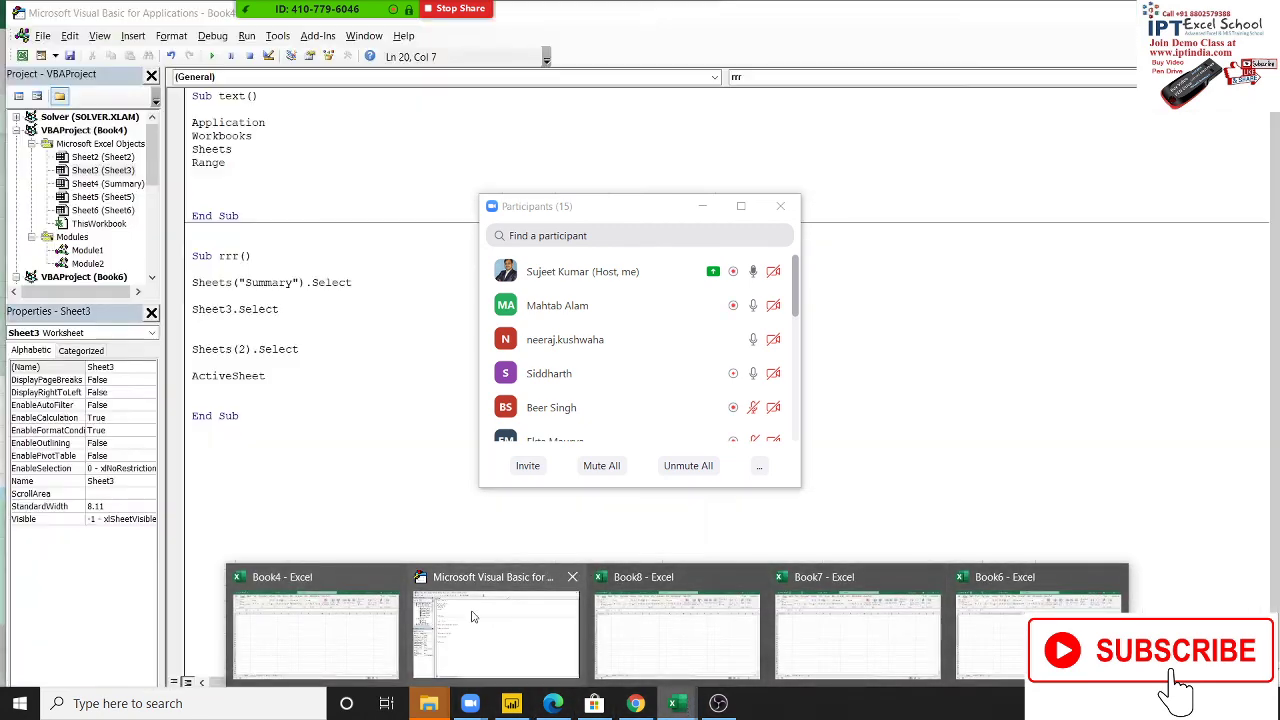
{"action": "left_click", "coordinate": [473, 617]}
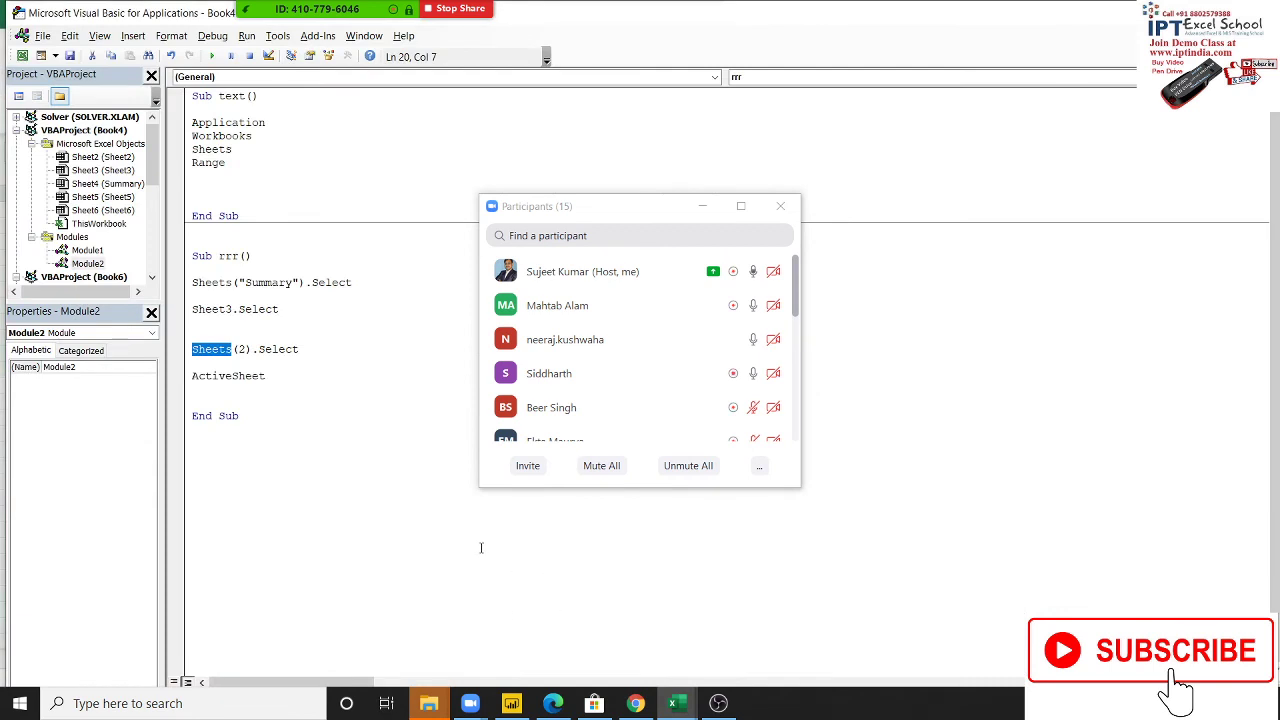
{"action": "left_click", "coordinate": [329, 414]}
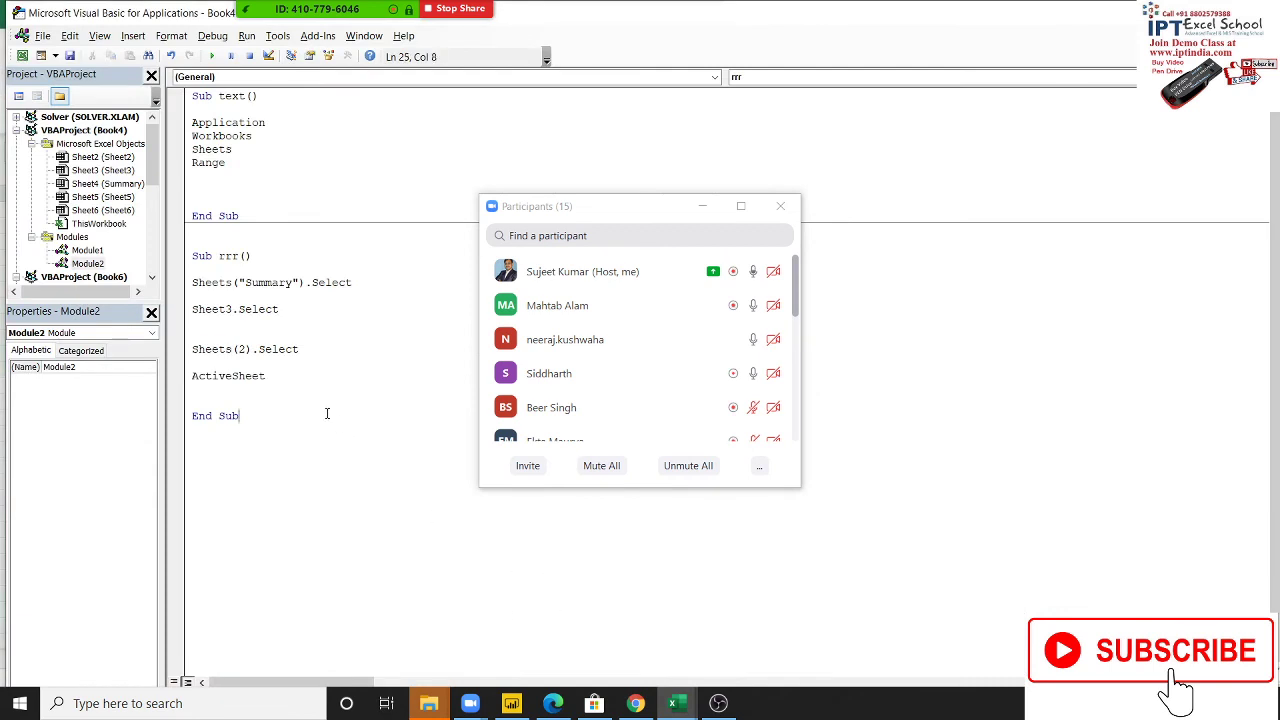
{"action": "left_click", "coordinate": [278, 393]}
{"action": "key", "text": "shift+Up"}
{"action": "key", "text": "shift+Up"}
{"action": "key", "text": "shift+Up"}
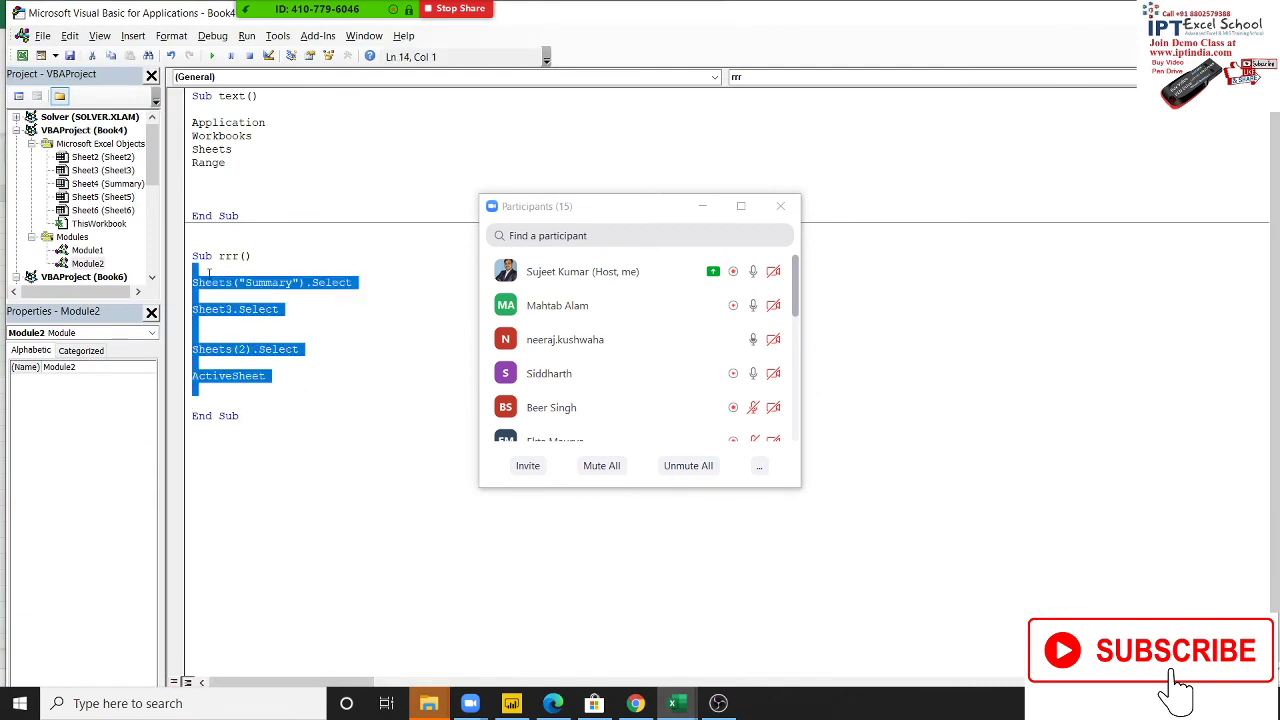
Create a new macro Sub rr() below macro rrr
{"action": "left_click", "coordinate": [252, 437]}
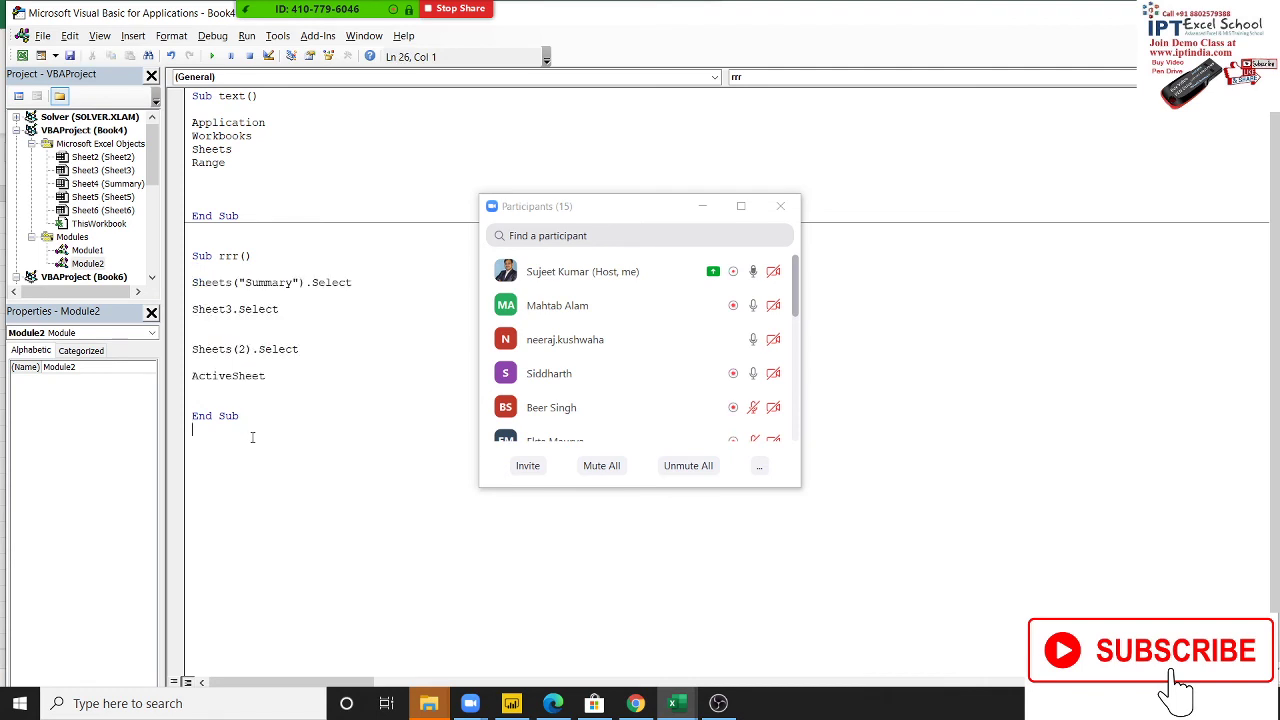
{"action": "key", "text": "Return"}
{"action": "type", "text": "subrr"}
{"action": "type", "text": "()"}
{"action": "key", "text": "Return"}
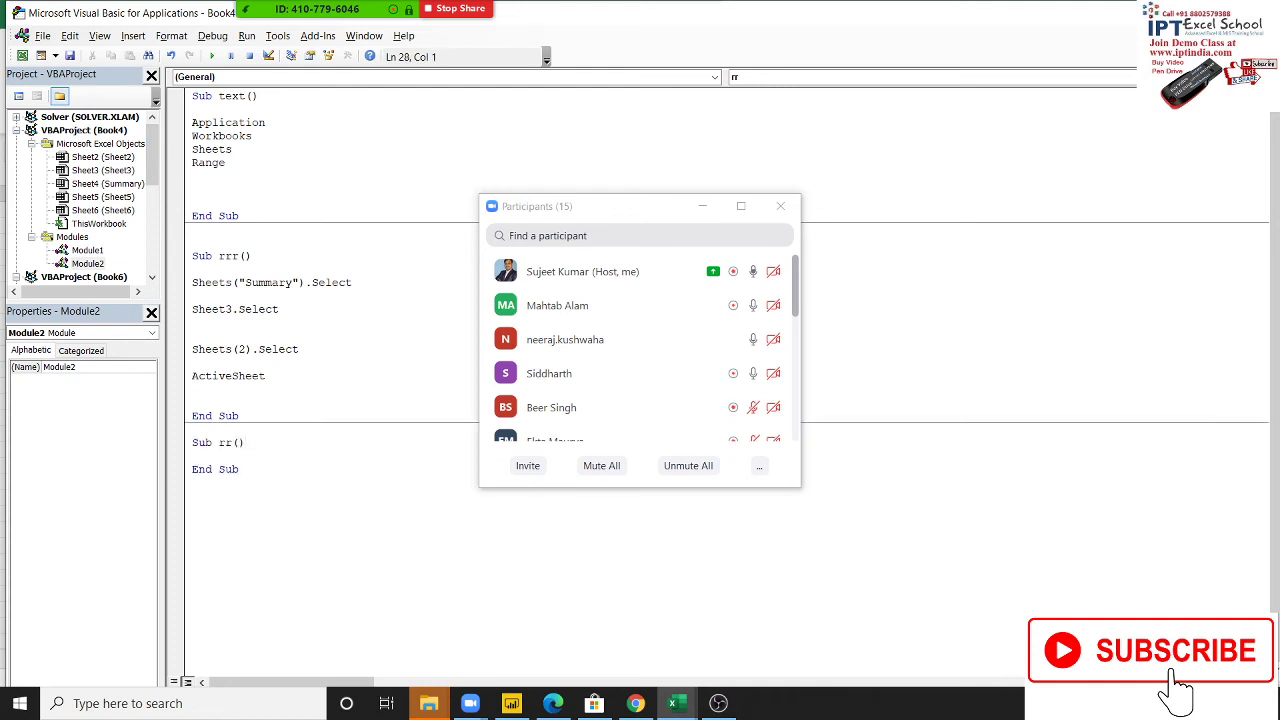
{"action": "type", "text": "shee"}
Copy the Sheets("Summary").Select line from rrr and paste it into macro rr
{"action": "left_click", "coordinate": [354, 284]}
{"action": "left_click_drag", "start_coordinate": [355, 284], "coordinate": [192, 283]}
{"action": "key", "text": "ctrl+c"}
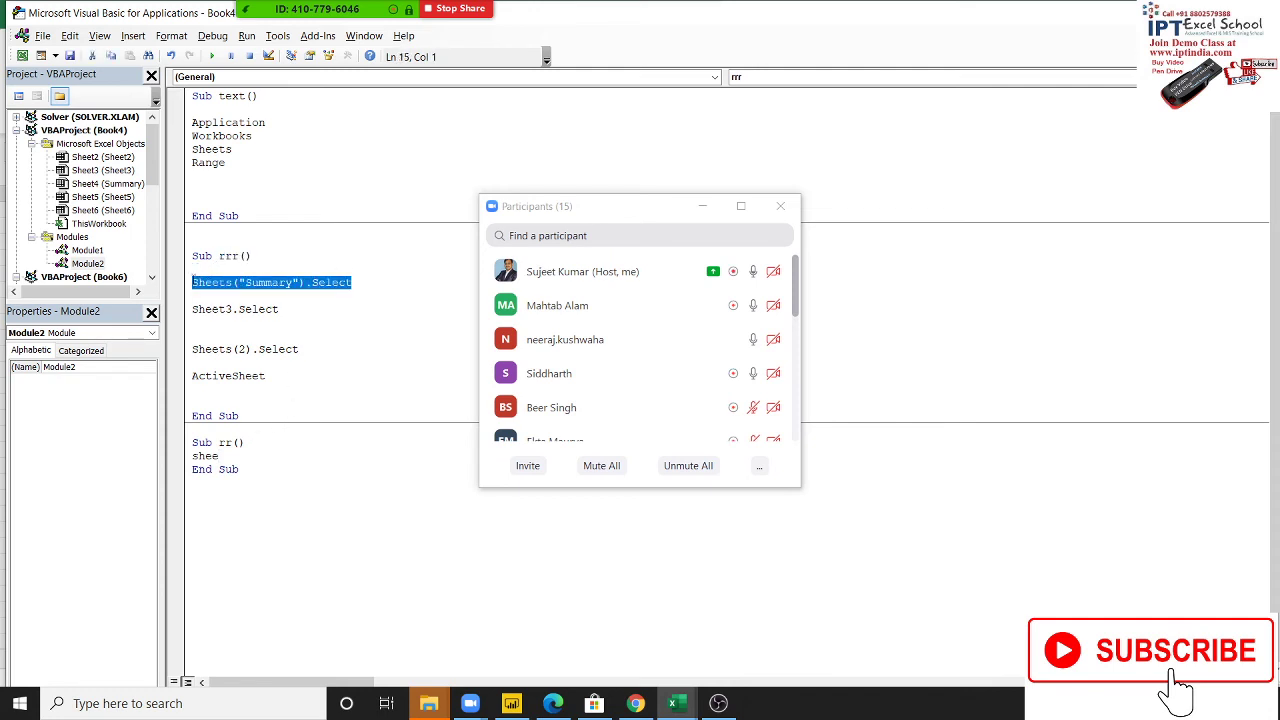
{"action": "left_click_drag", "start_coordinate": [219, 456], "coordinate": [186, 456]}
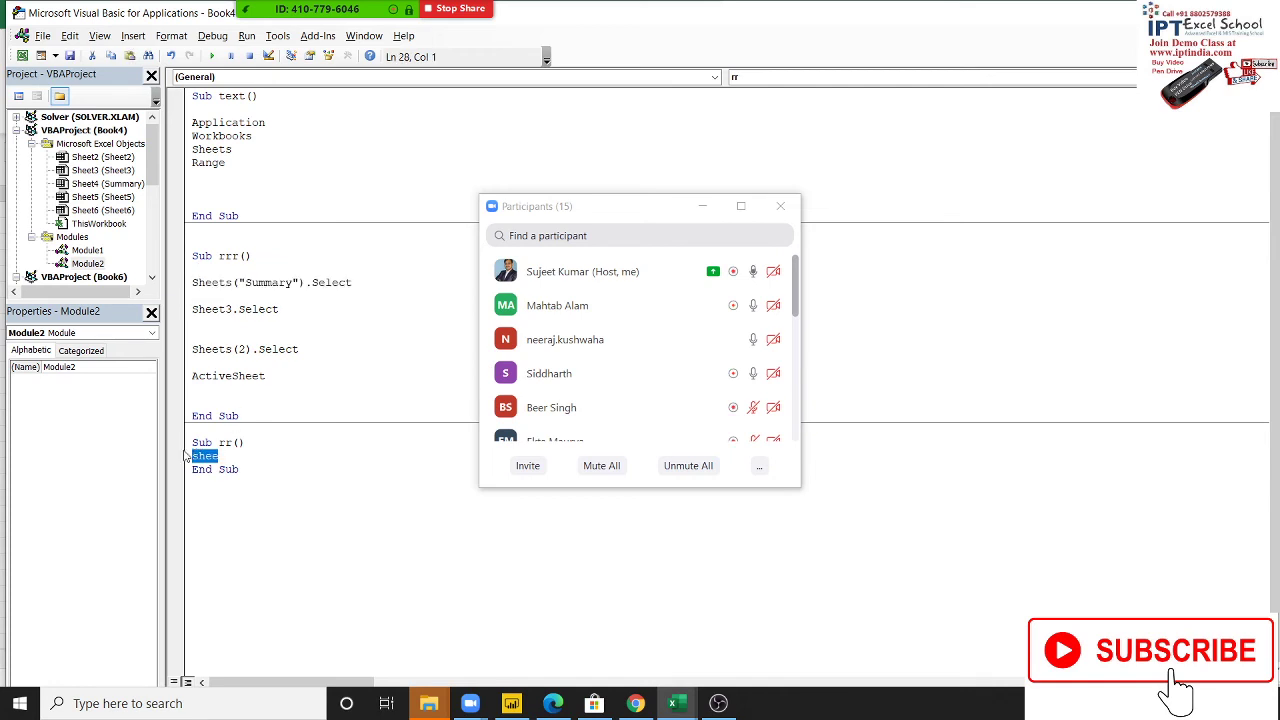
{"action": "key", "text": "ctrl+v"}
{"action": "left_click", "coordinate": [224, 513]}
{"action": "left_click", "coordinate": [238, 442]}
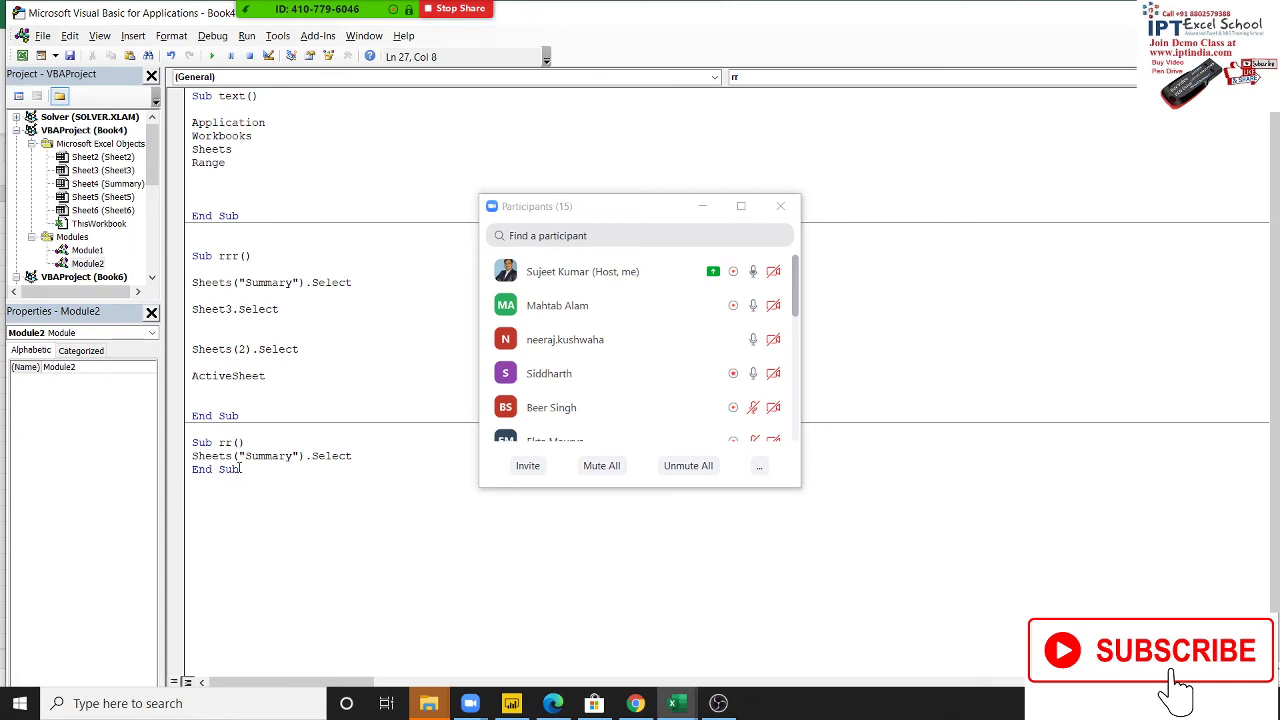
{"action": "key", "text": "Down"}
{"action": "key", "text": "Down"}
{"action": "left_click_drag", "start_coordinate": [192, 392], "coordinate": [210, 272]}
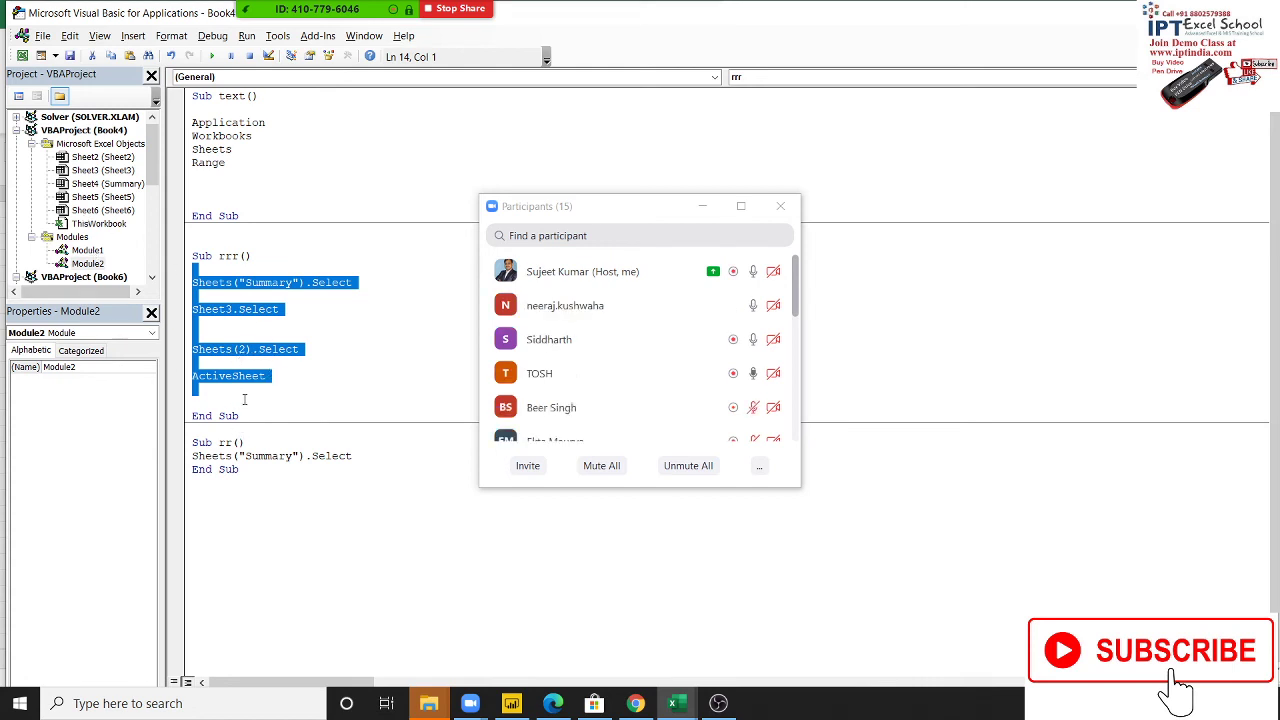
{"action": "double_click", "coordinate": [219, 459]}
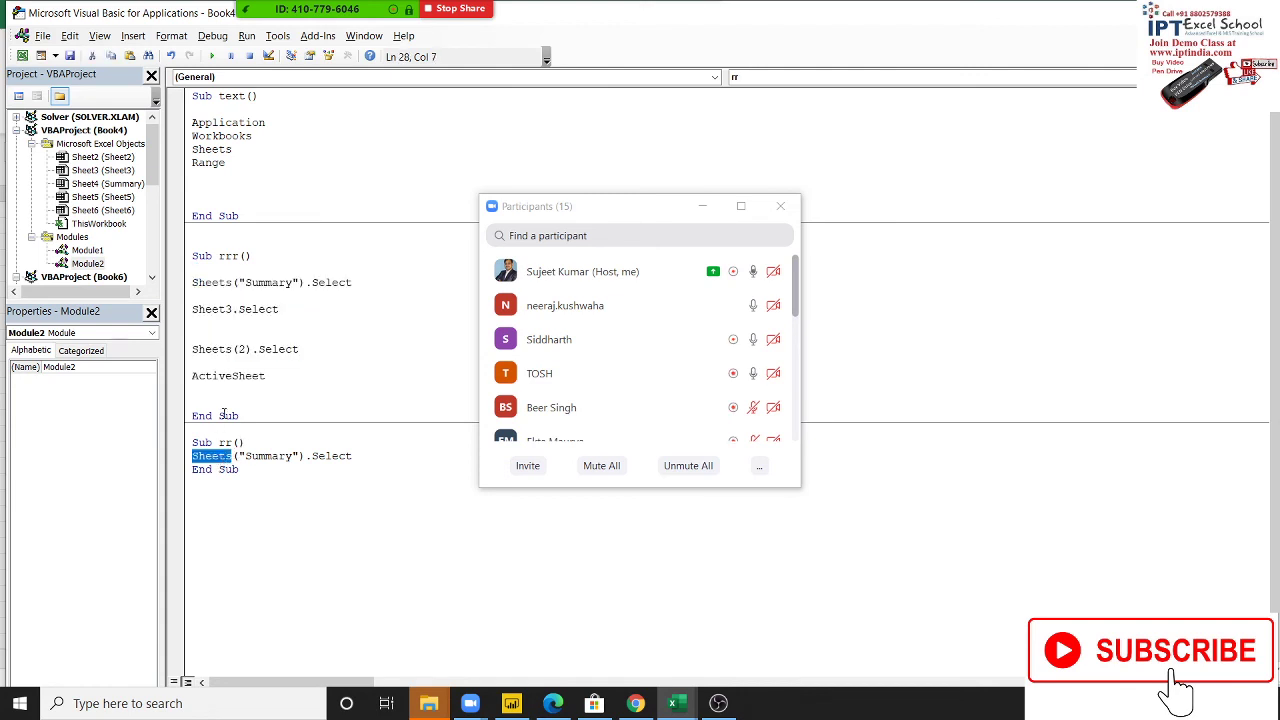
{"action": "left_click_drag", "start_coordinate": [254, 391], "coordinate": [182, 272]}
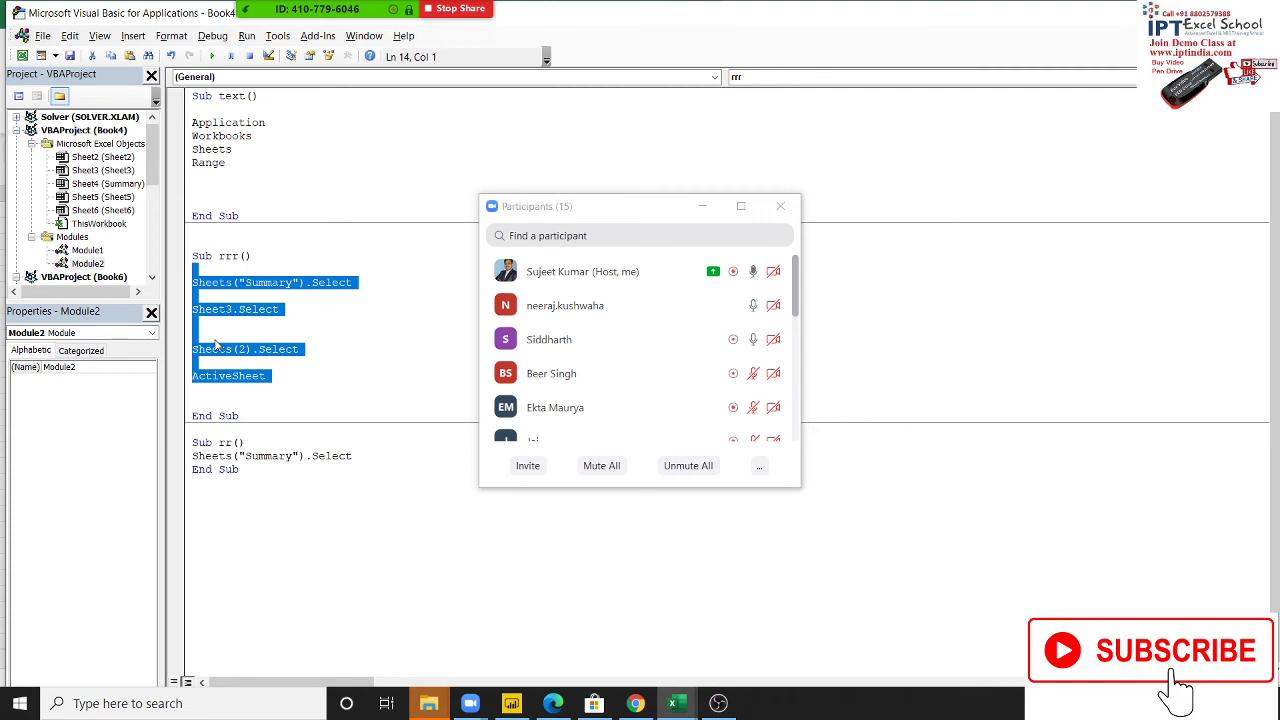
Append .d after Sheets(2) in macro rrr's Sheets(2) line
{"action": "key", "text": "Down"}
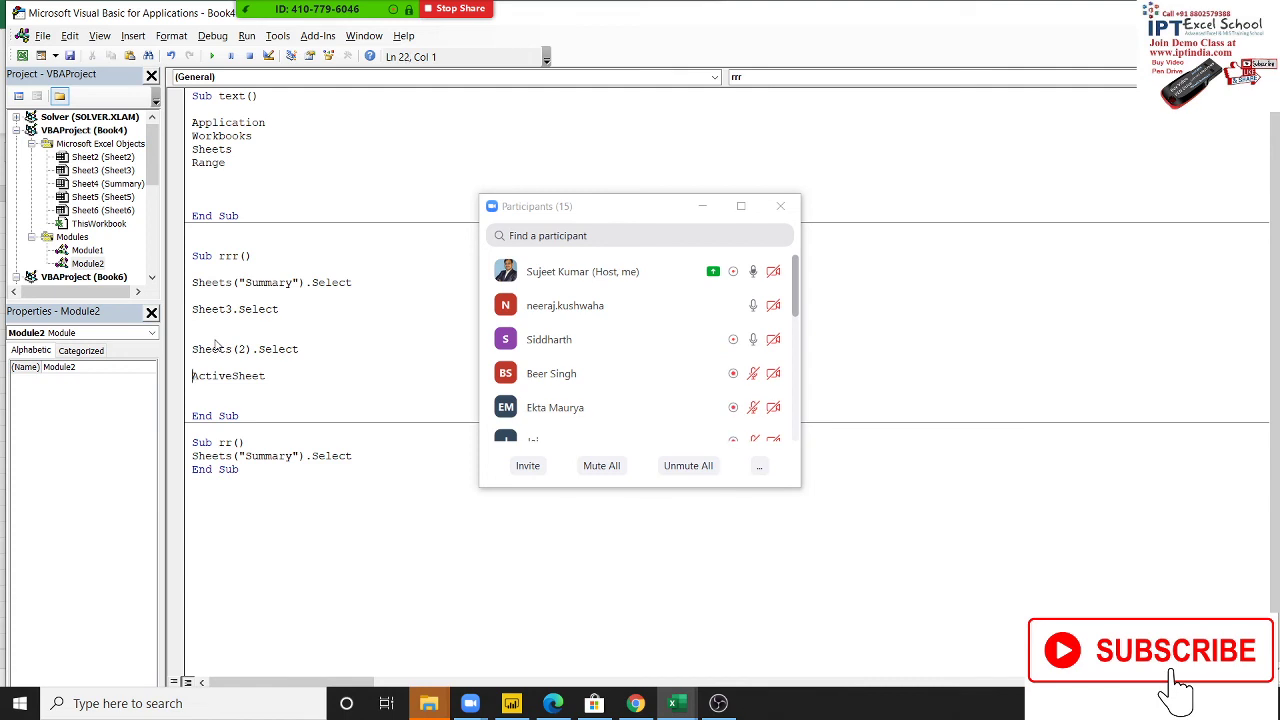
{"action": "key", "text": "Up"}
{"action": "key", "text": "Up"}
{"action": "key", "text": "Up"}
{"action": "key", "text": "shift+Down"}
{"action": "key", "text": "Down"}
{"action": "key", "text": "Down"}
{"action": "key", "text": "shift+Down"}
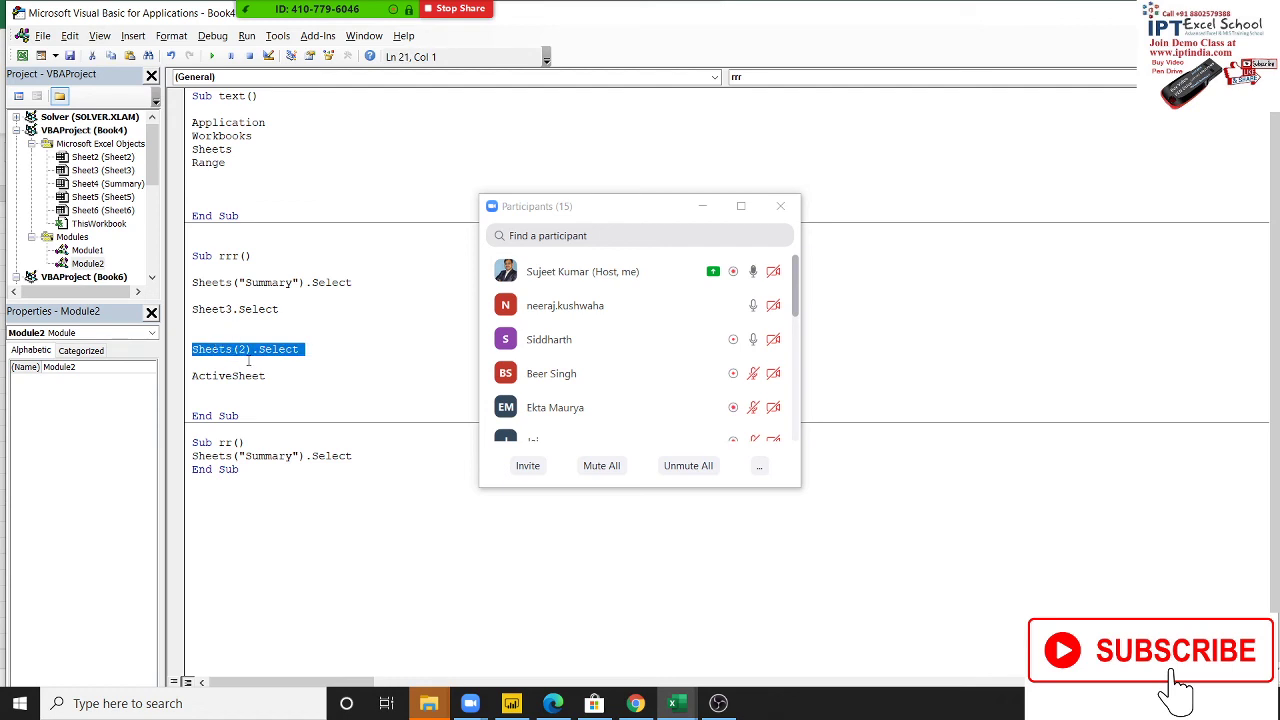
{"action": "left_click", "coordinate": [254, 352]}
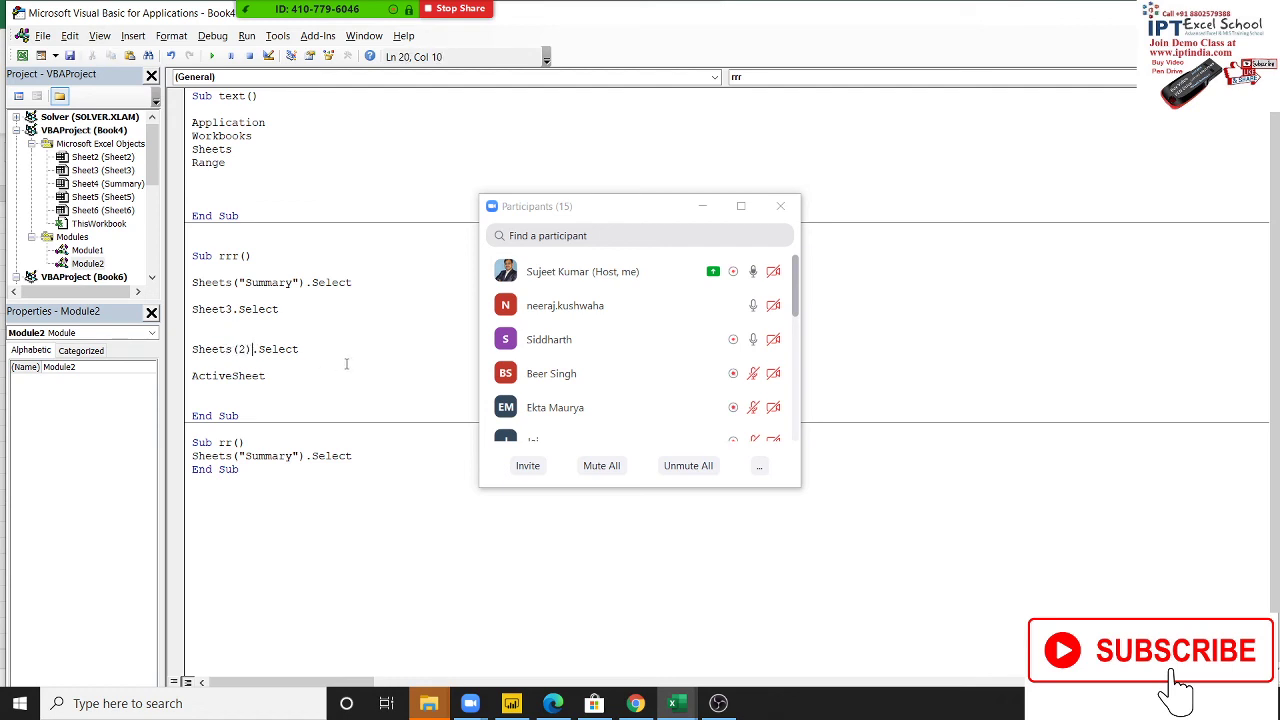
{"action": "type", "text": ".d"}
Delete the Sheet3.Select line from macro rrr
{"action": "left_click", "coordinate": [282, 310]}
{"action": "left_click_drag", "start_coordinate": [281, 310], "coordinate": [259, 310]}
{"action": "key", "text": "BackSpace"}
{"action": "key", "text": "BackSpace"}
{"action": "key", "text": "BackSpace"}
{"action": "key", "text": "BackSpace"}
{"action": "type", "text": "."}
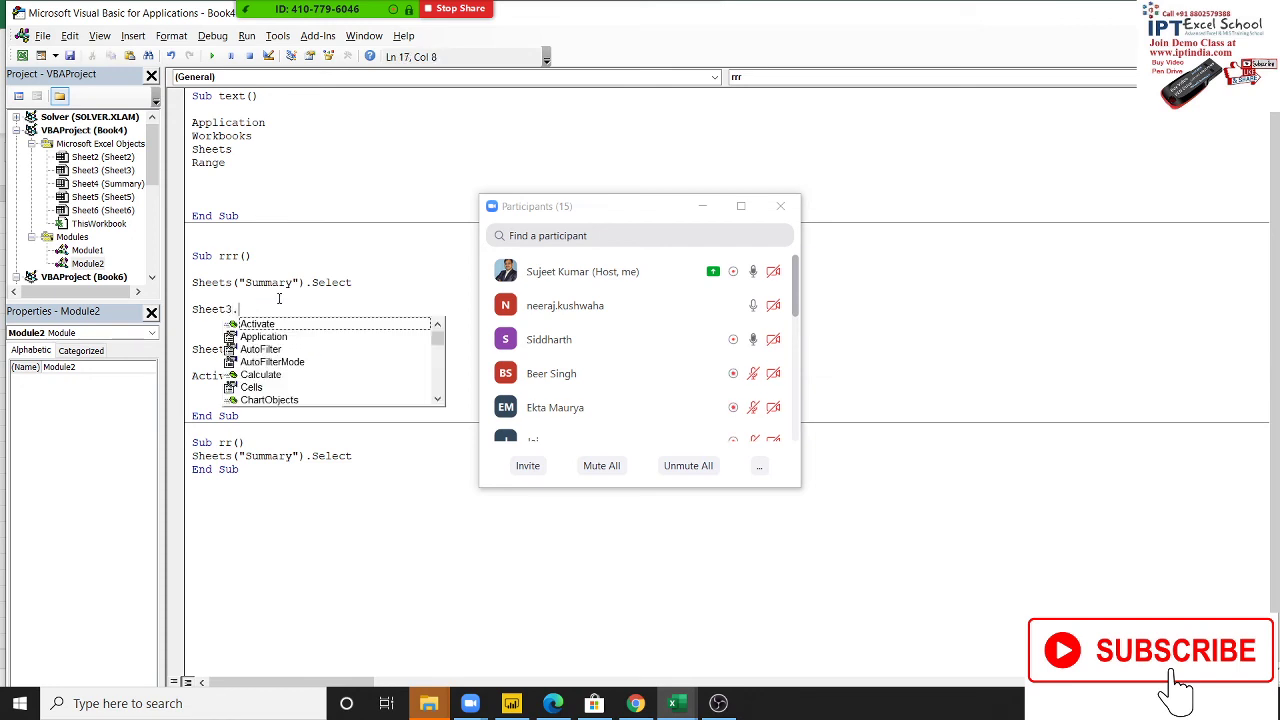
{"action": "type", "text": "de"}
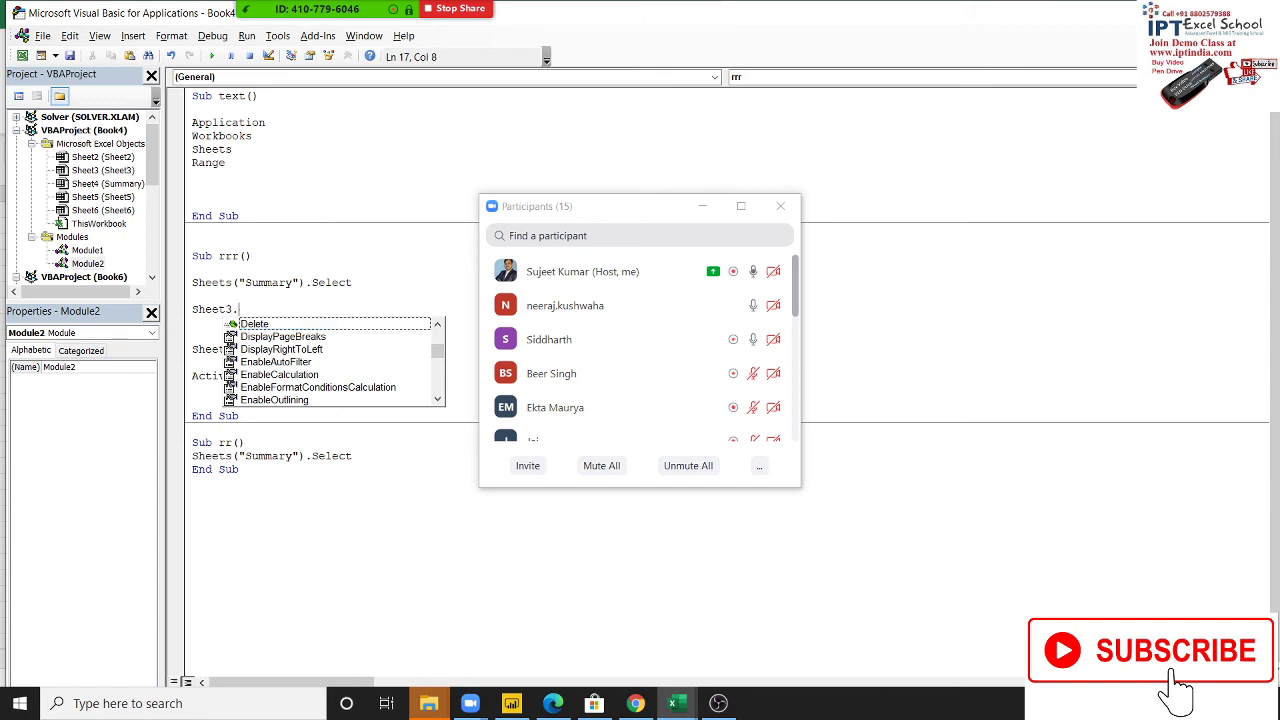
{"action": "key", "text": "BackSpace"}
{"action": "key", "text": "BackSpace"}
{"action": "key", "text": "BackSpace"}
{"action": "key", "text": "BackSpace"}
{"action": "key", "text": "BackSpace"}
{"action": "key", "text": "BackSpace"}
{"action": "key", "text": "BackSpace"}
{"action": "key", "text": "BackSpace"}
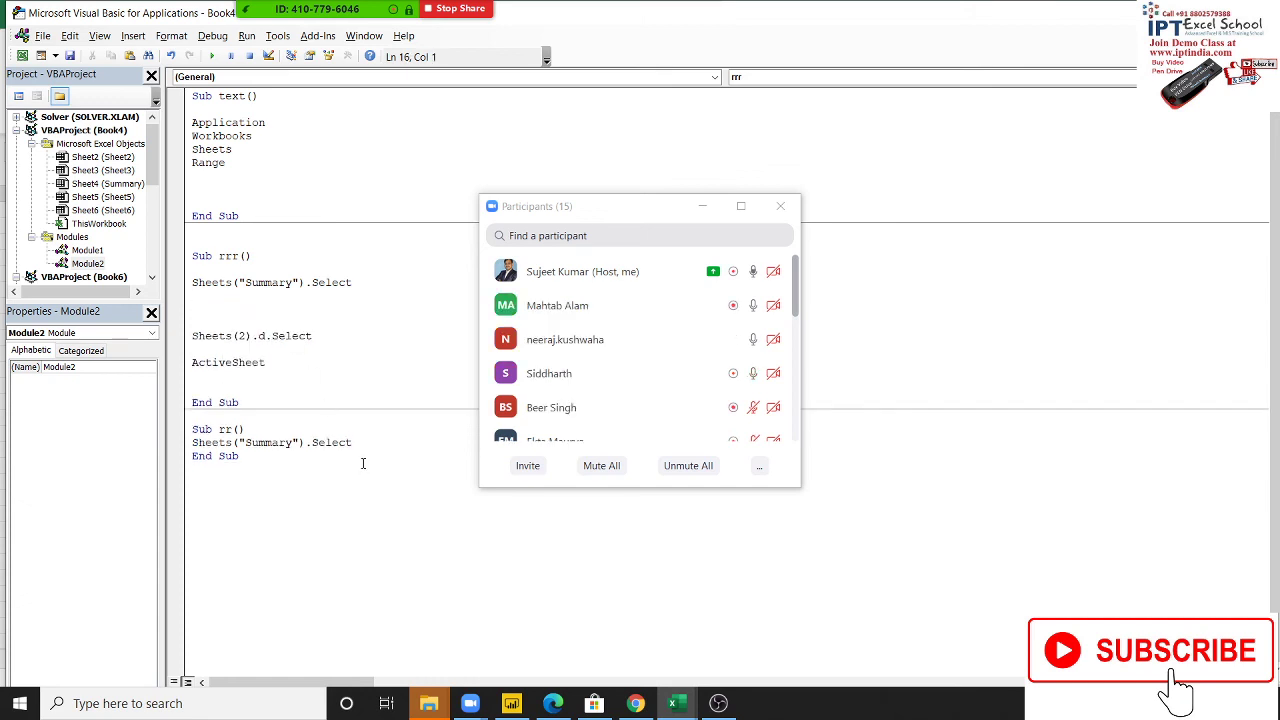
Select all of Module2's code, then display Module1's raj macro, which copies Data.xlsm's current region
{"action": "left_click", "coordinate": [298, 468]}
{"action": "left_click_drag", "start_coordinate": [278, 480], "coordinate": [198, 95]}
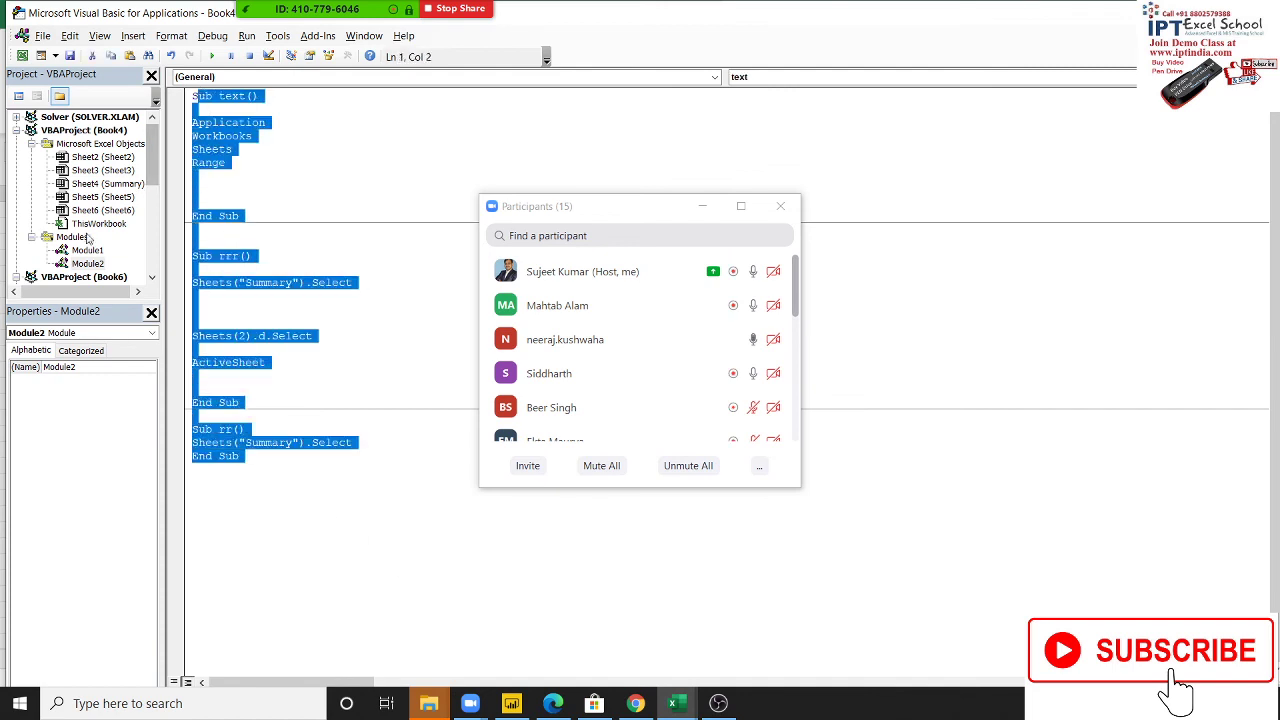
{"action": "double_click", "coordinate": [87, 250]}
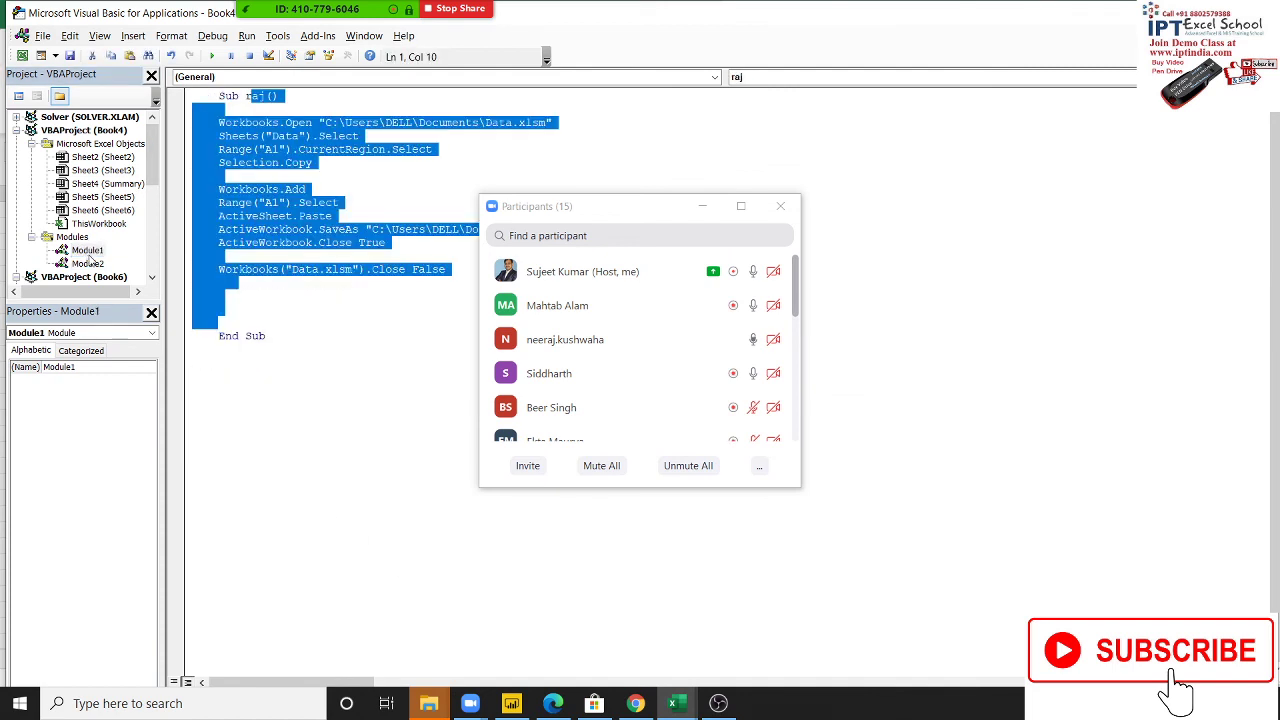
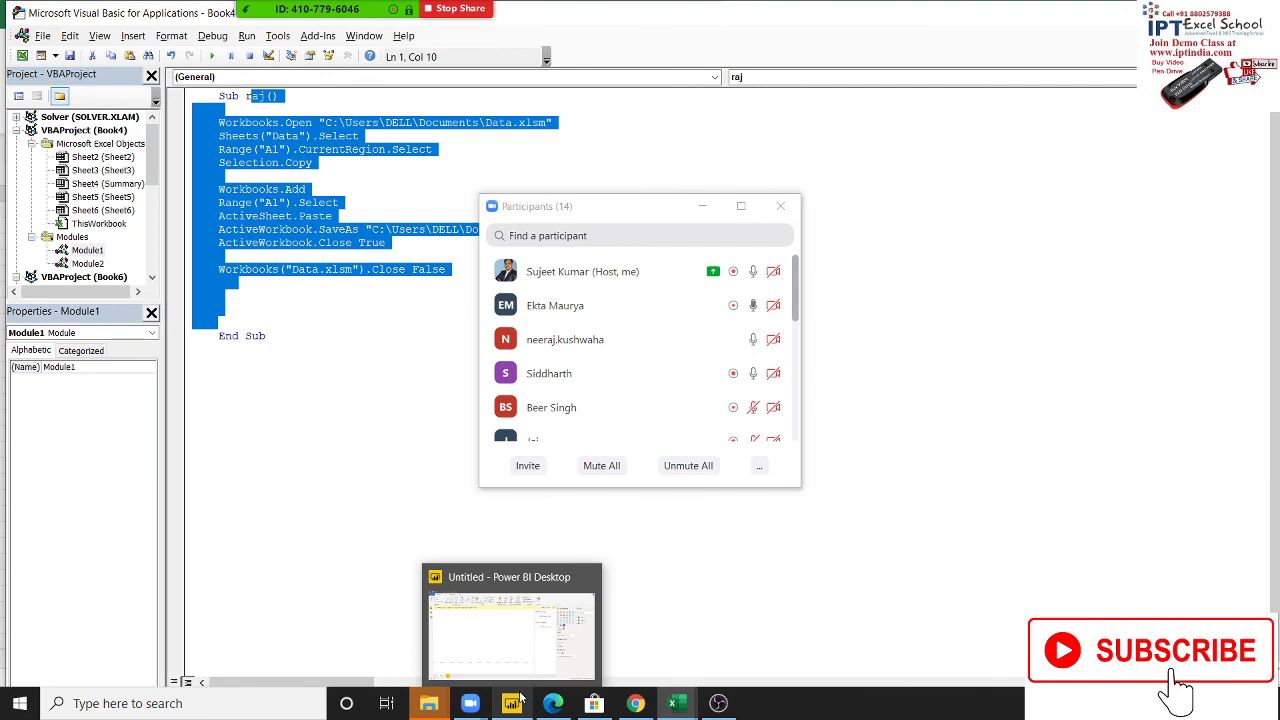
Switch from Gmail back to the VBA code and start a fresh line below the macro
{"action": "left_click", "coordinate": [637, 704]}
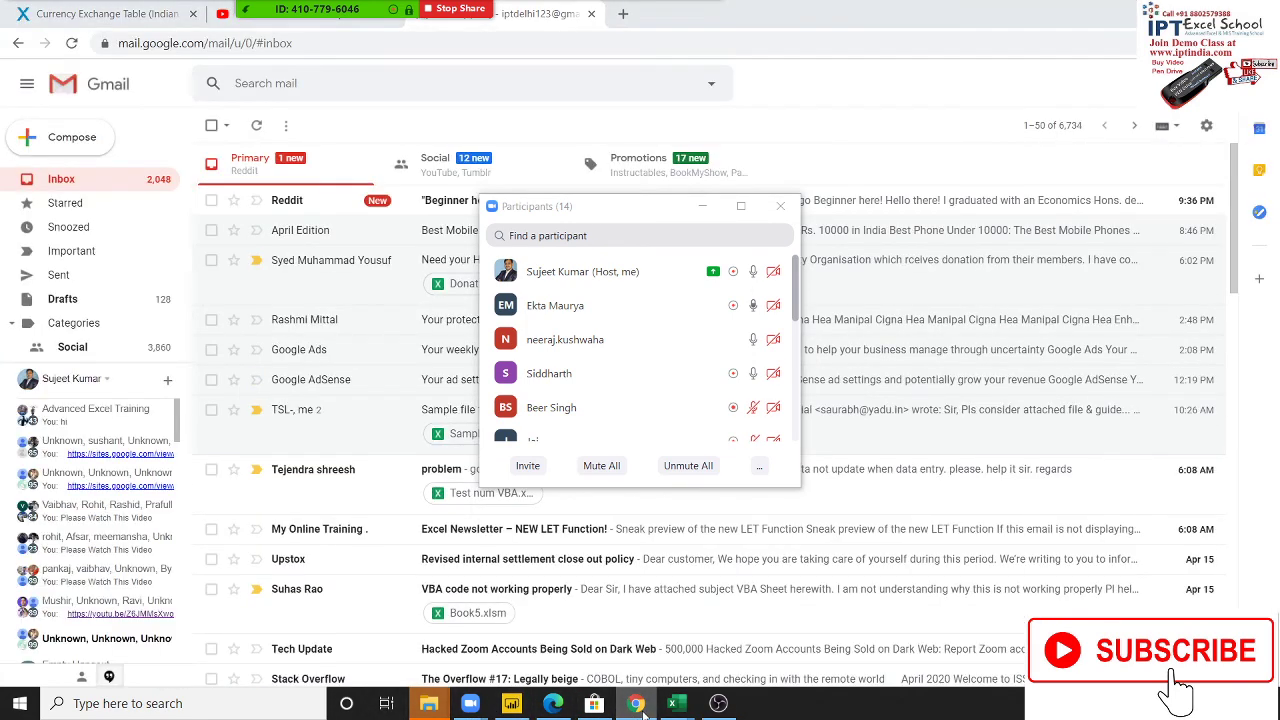
{"action": "left_click", "coordinate": [637, 704]}
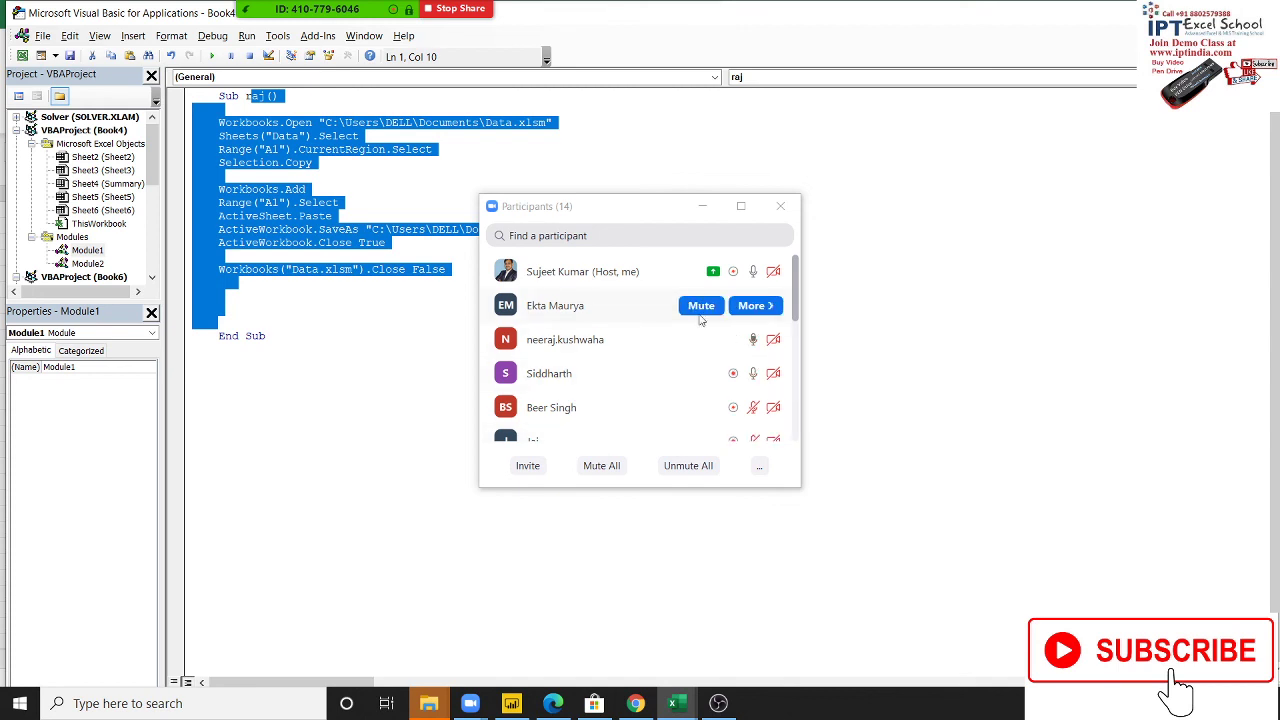
{"action": "mouse_move", "coordinate": [640, 373]}
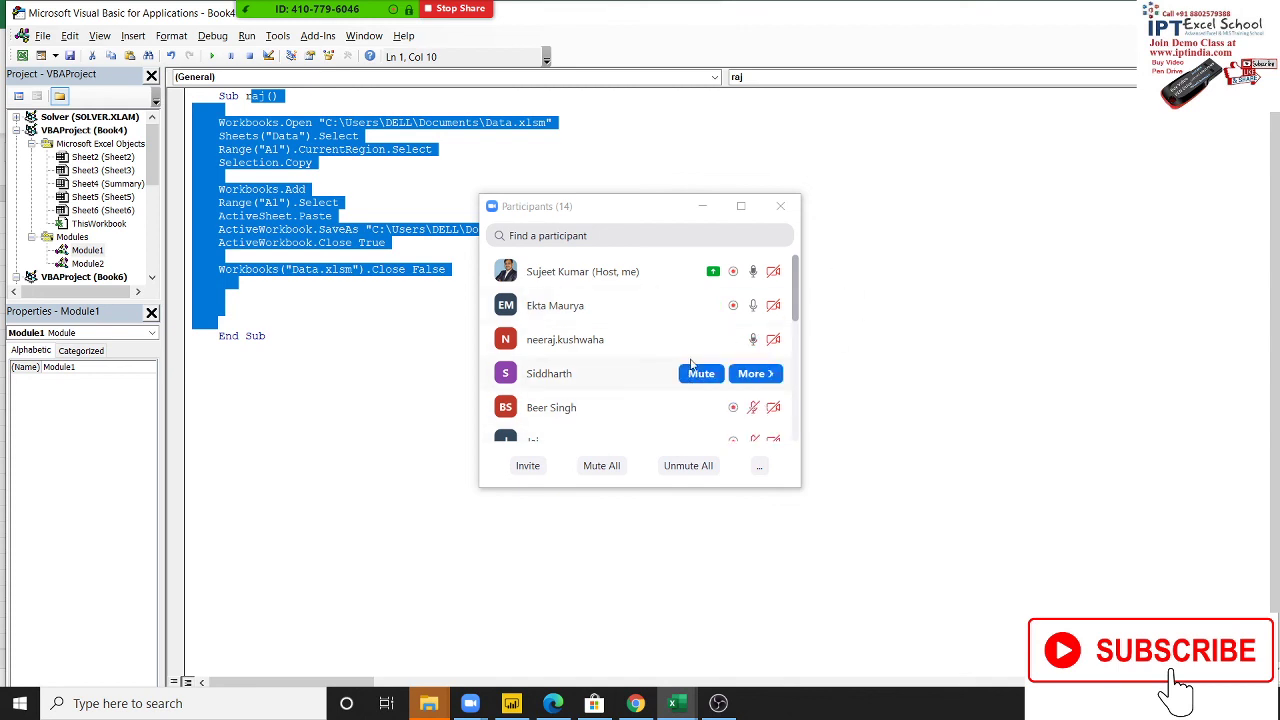
{"action": "left_click", "coordinate": [265, 355]}
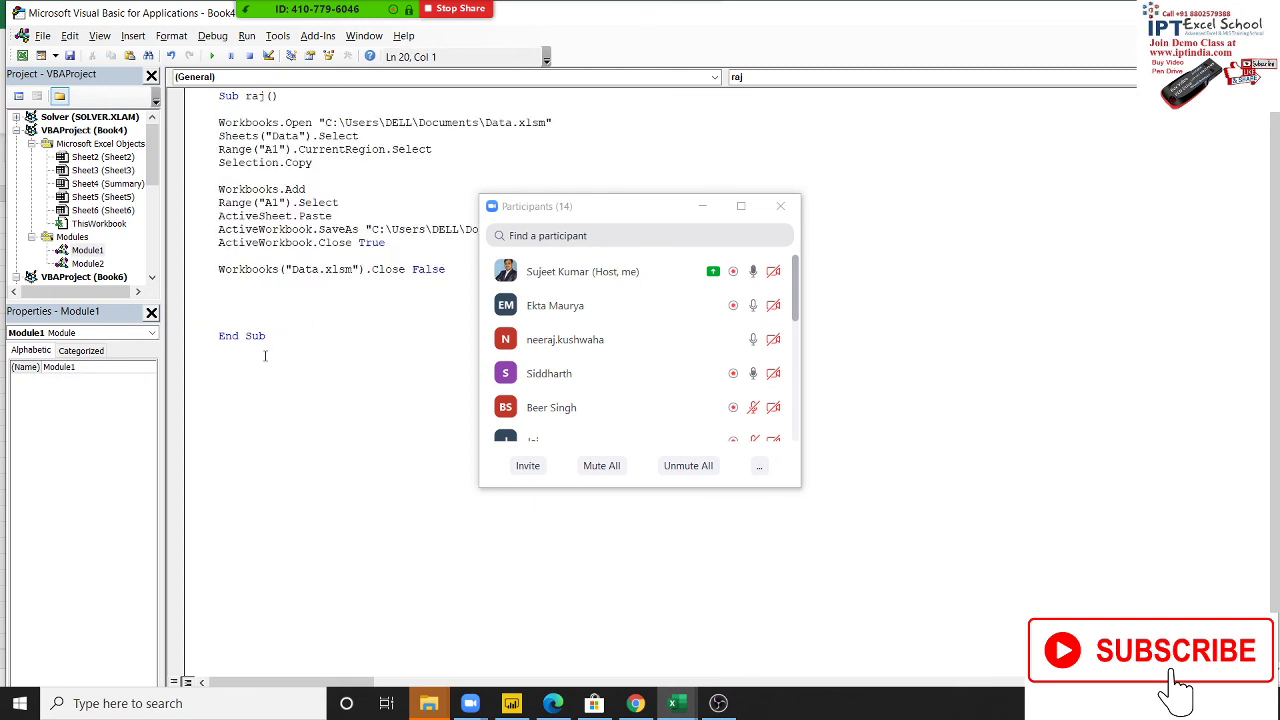
{"action": "key", "text": "Return"}
{"action": "key", "text": "Return"}
Write a test expression, replacing month(date) with format(date,"MMM")
{"action": "type", "text": "m="}
{"action": "type", "text": "moth"}
{"action": "key", "text": "BackSpace"}
{"action": "key", "text": "BackSpace"}
{"action": "type", "text": "nt"}
{"action": "type", "text": "h("}
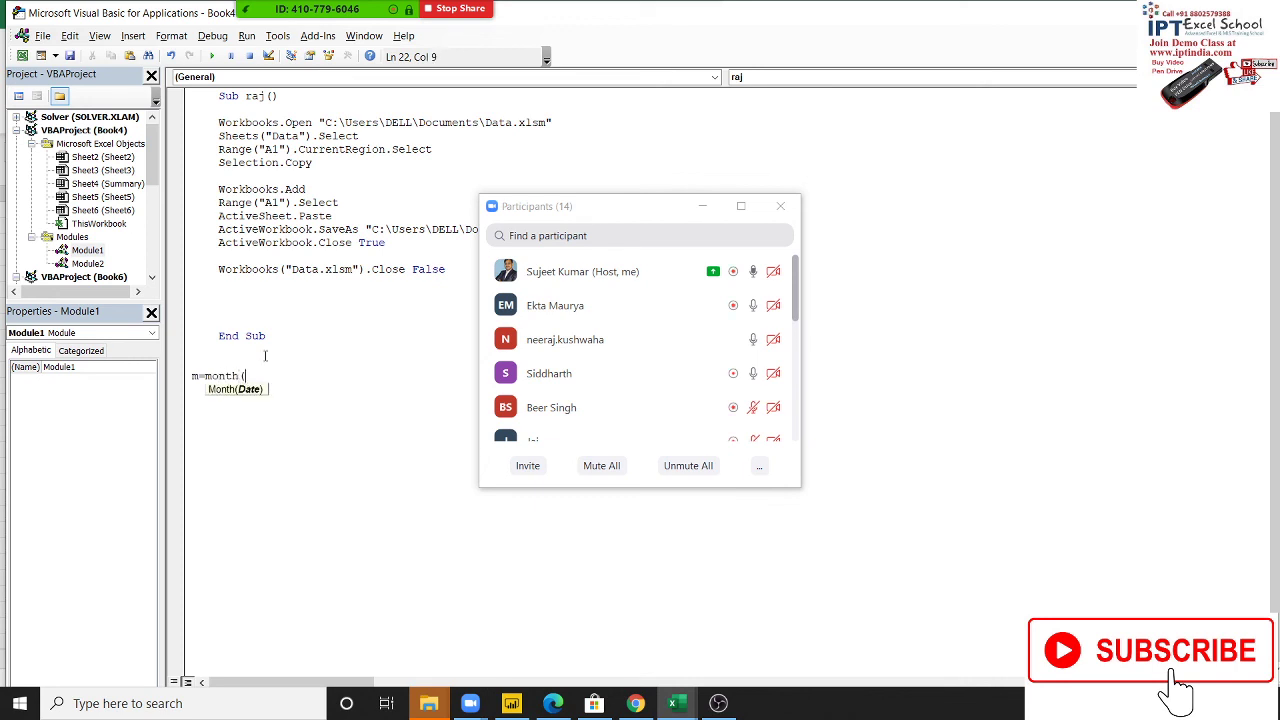
{"action": "type", "text": "date"}
{"action": "type", "text": ")"}
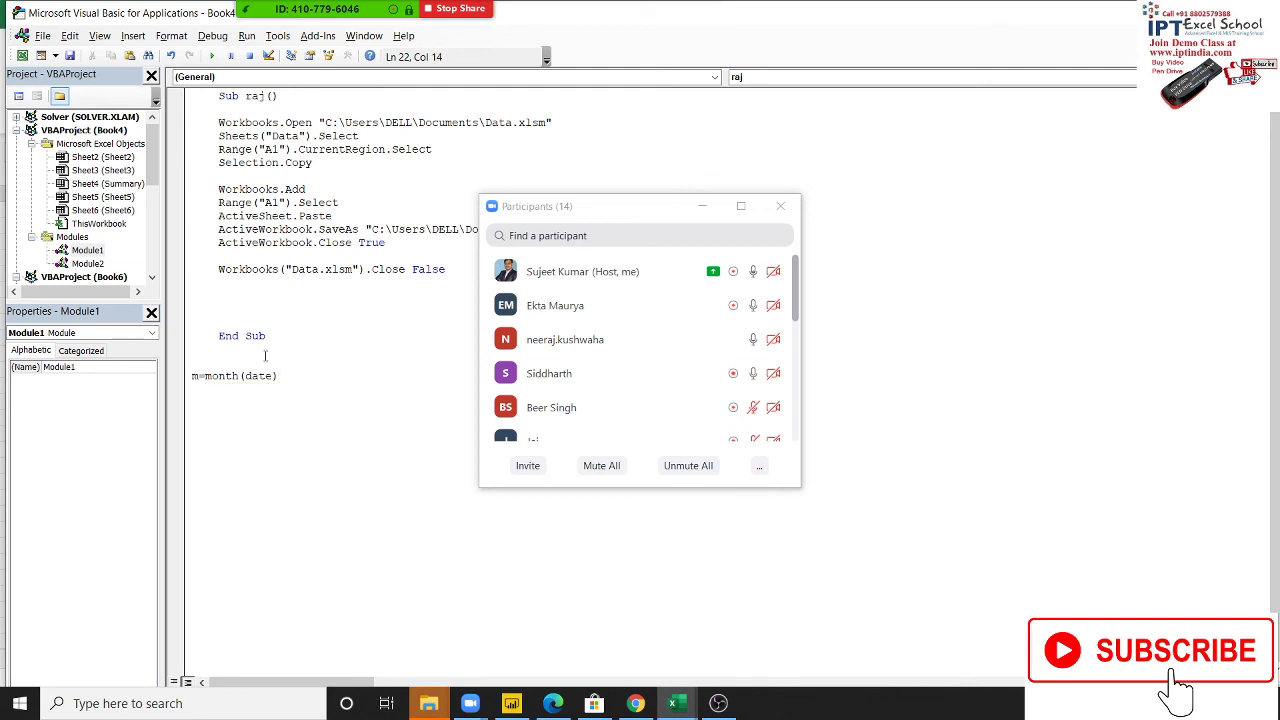
{"action": "key", "text": "BackSpace"}
{"action": "key", "text": "BackSpace"}
{"action": "key", "text": "BackSpace"}
{"action": "key", "text": "BackSpace"}
{"action": "key", "text": "BackSpace"}
{"action": "key", "text": "BackSpace"}
{"action": "key", "text": "BackSpace"}
{"action": "type", "text": "f"}
{"action": "type", "text": "orma"}
{"action": "type", "text": "t(da"}
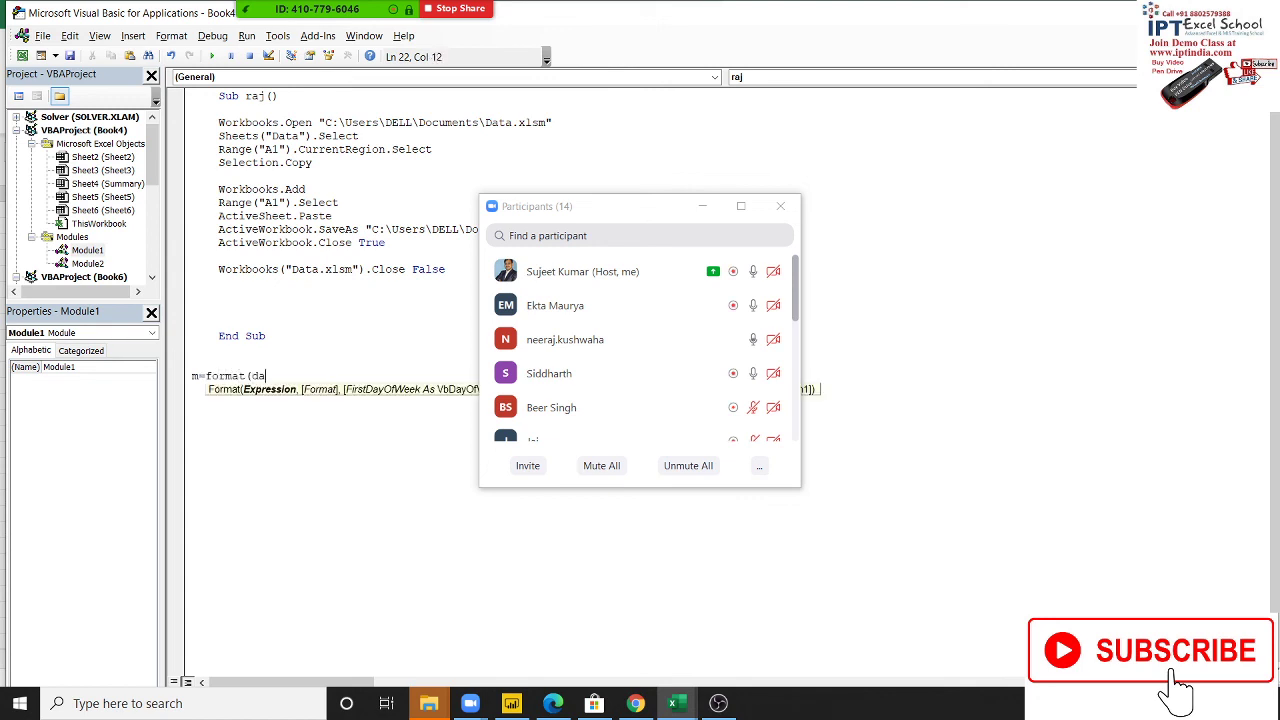
{"action": "type", "text": "te,\""}
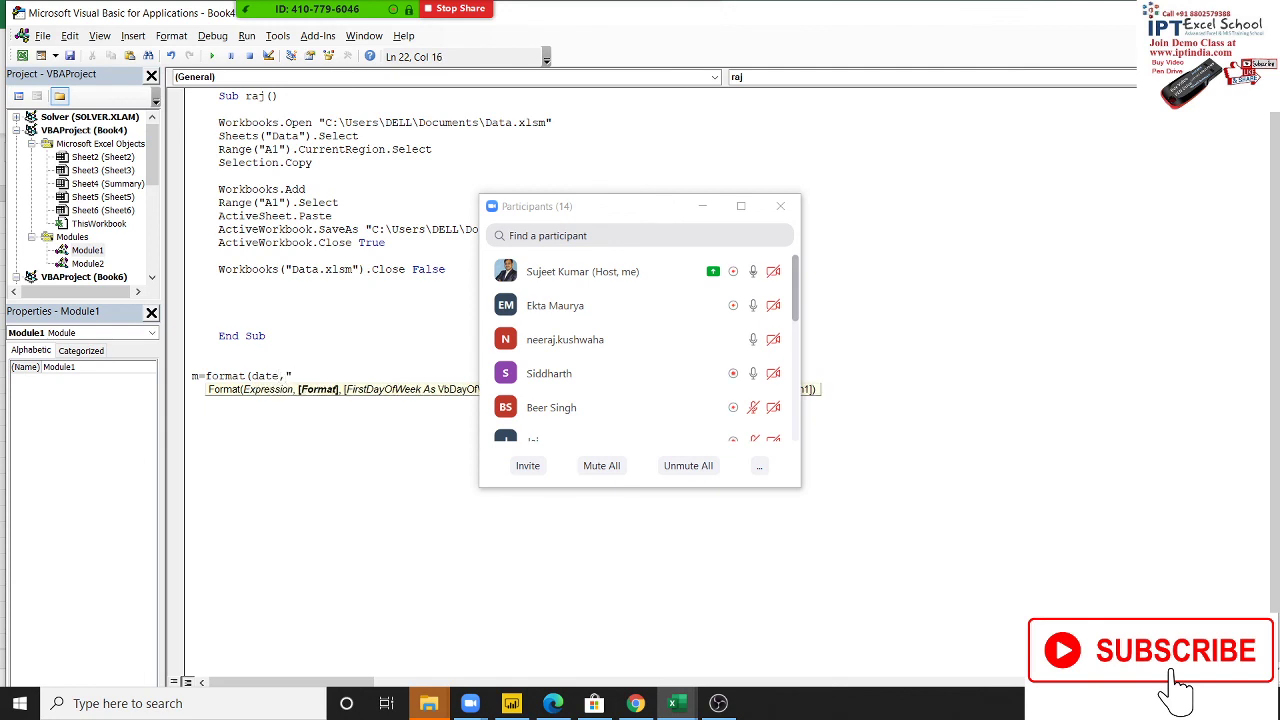
{"action": "type", "text": "MMM"}
{"action": "type", "text": "\""}
{"action": "type", "text": ")"}
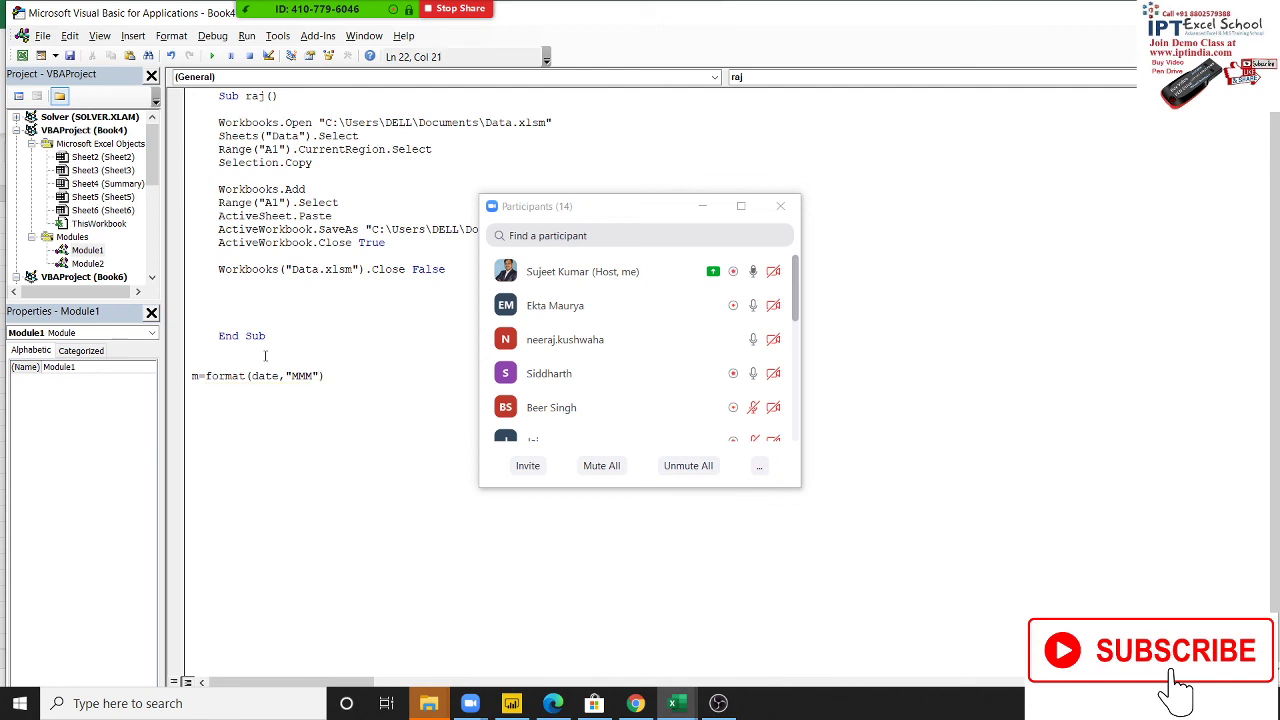
Cut the format(date,"MMM") test line out of the module
{"action": "key", "text": "shift+Left"}
{"action": "key", "text": "shift+Left"}
{"action": "key", "text": "shift+Left"}
{"action": "key", "text": "shift+Left"}
{"action": "key", "text": "shift+Left"}
{"action": "key", "text": "shift+Left"}
{"action": "key", "text": "shift+Left"}
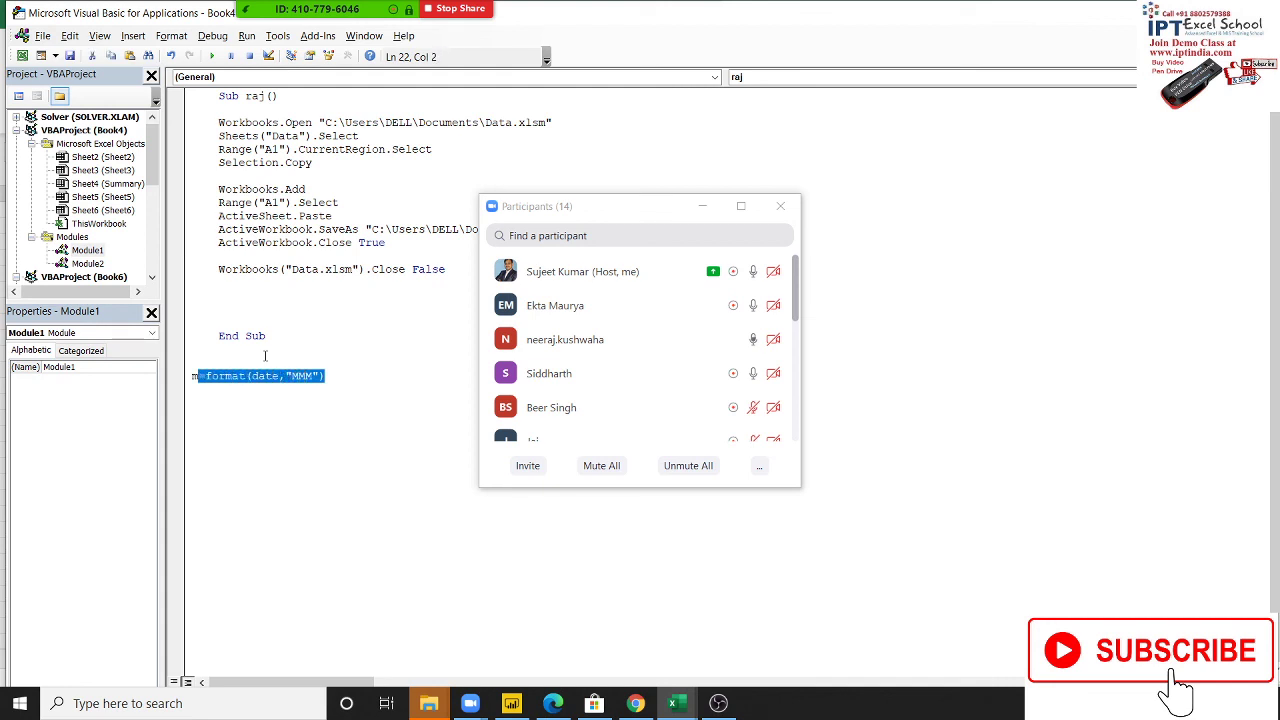
{"action": "key", "text": "shift+Left"}
{"action": "key", "text": "shift+Right"}
{"action": "key", "text": "ctrl+x"}
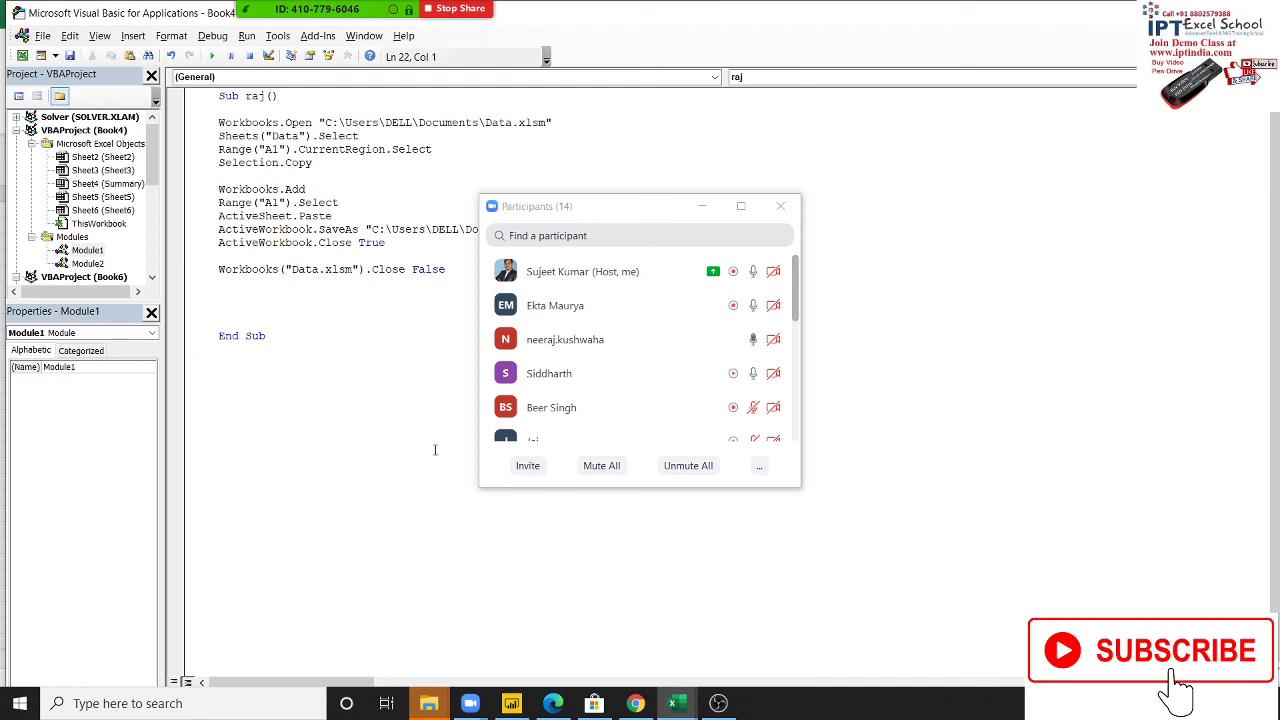
Close the participants list and end the Zoom meeting for all participants
{"action": "left_click", "coordinate": [779, 207]}
{"action": "key", "text": "super+d"}
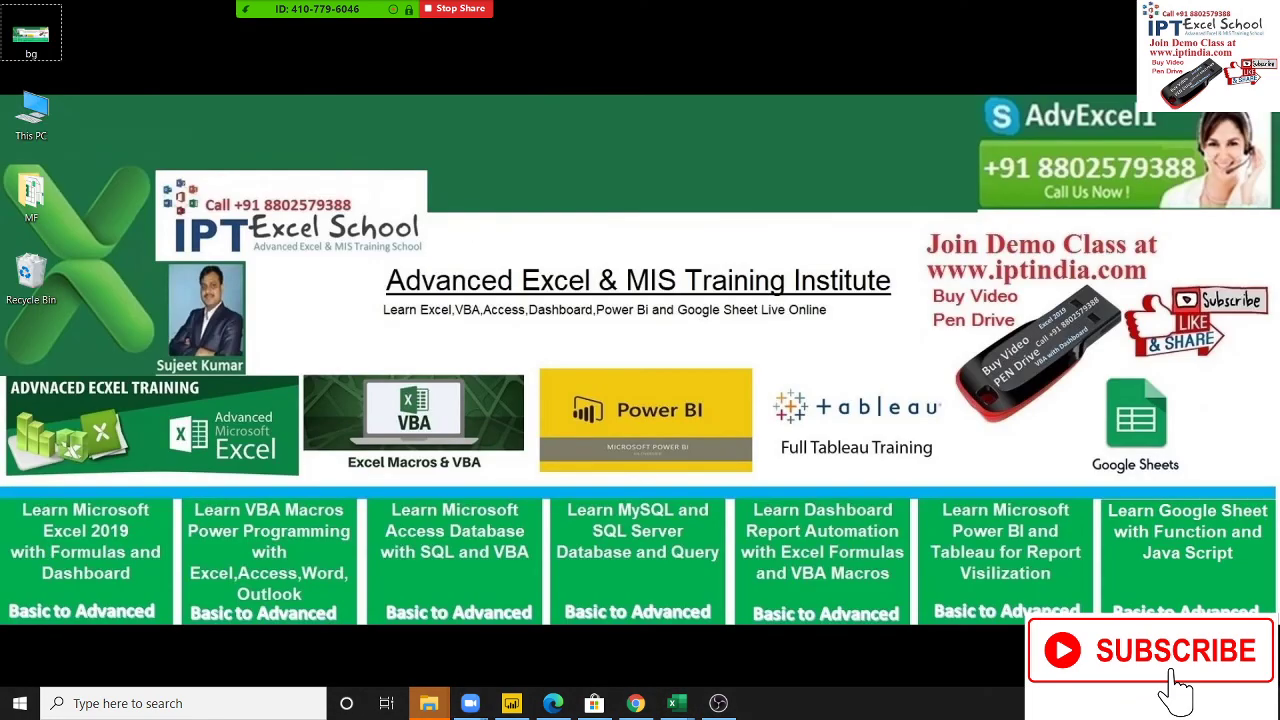
{"action": "left_click", "coordinate": [698, 18]}
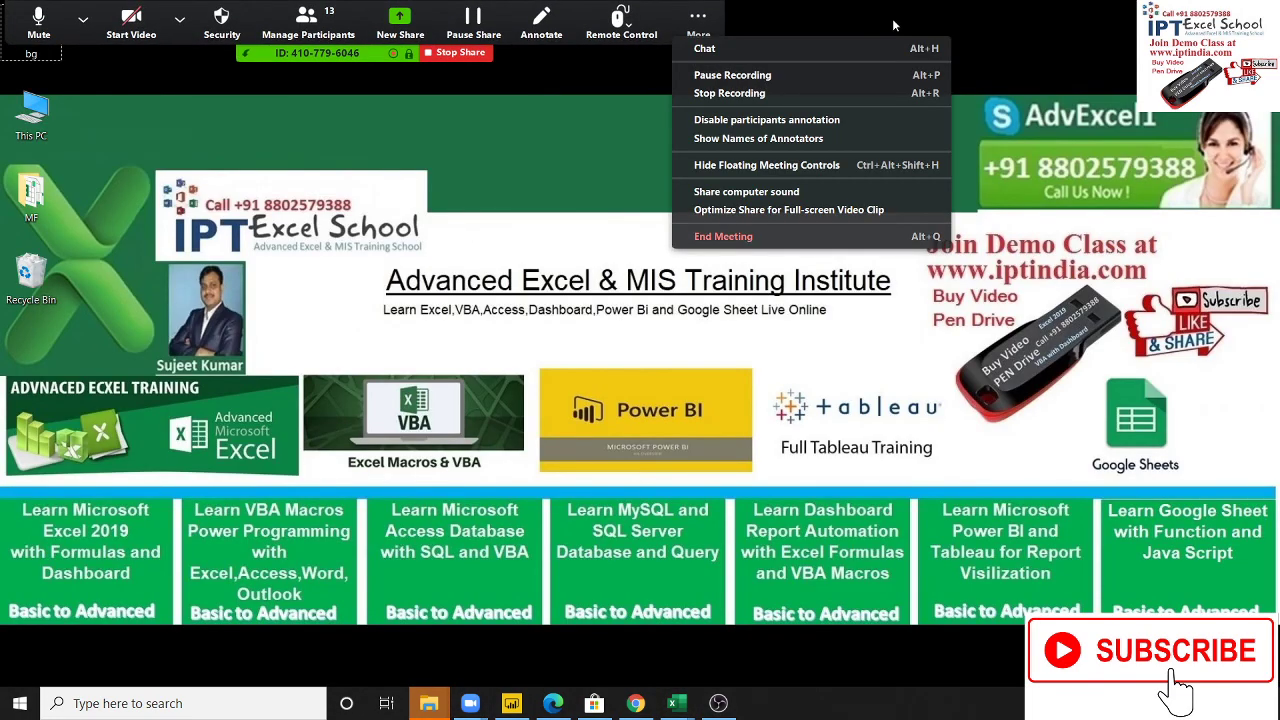
{"action": "left_click", "coordinate": [751, 237]}
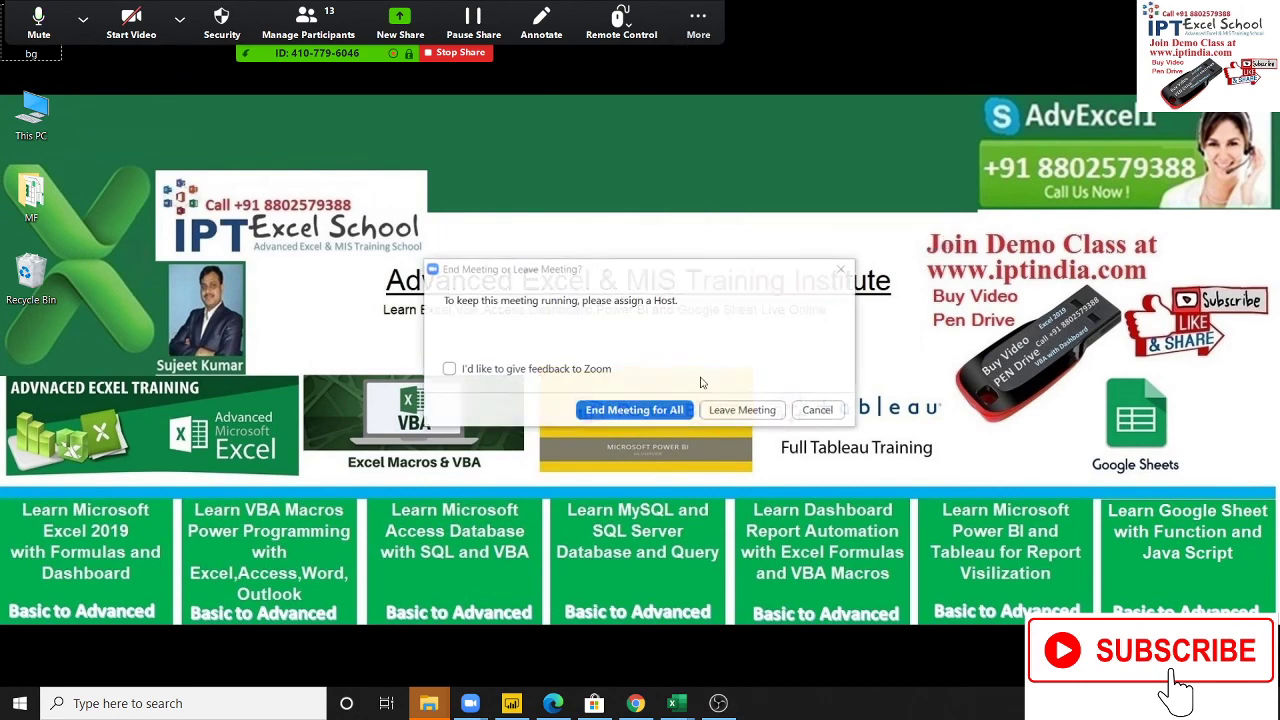
{"action": "left_click", "coordinate": [654, 412]}
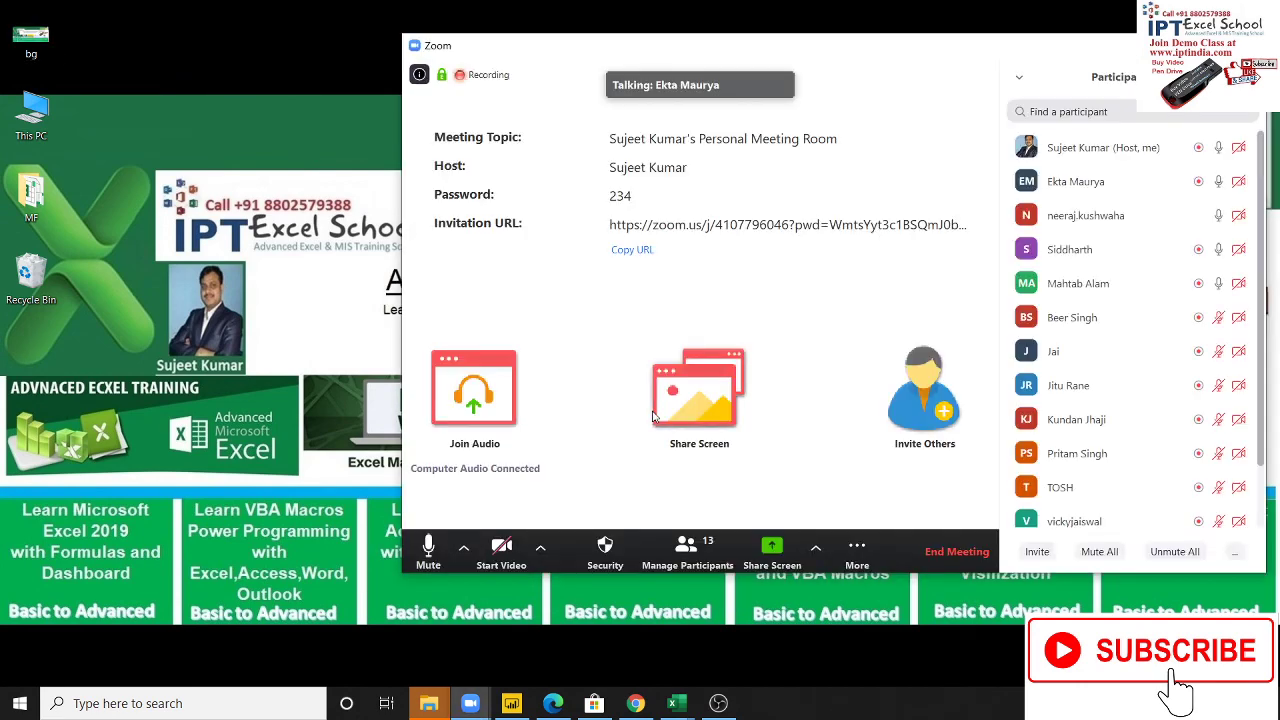